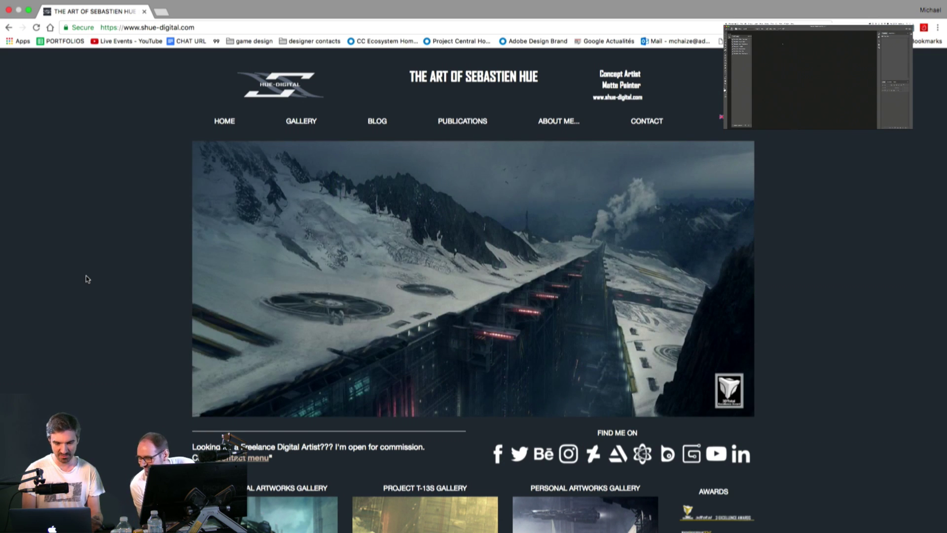
- Open the Personal Artworks gallery from the portfolio's home page
scroll(87, 279, down, 1)
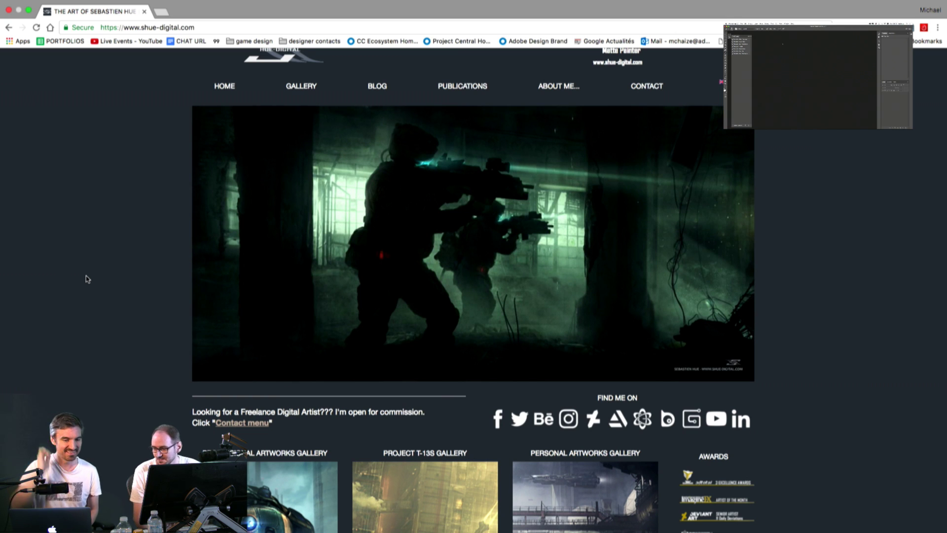
scroll(88, 279, down, 10)
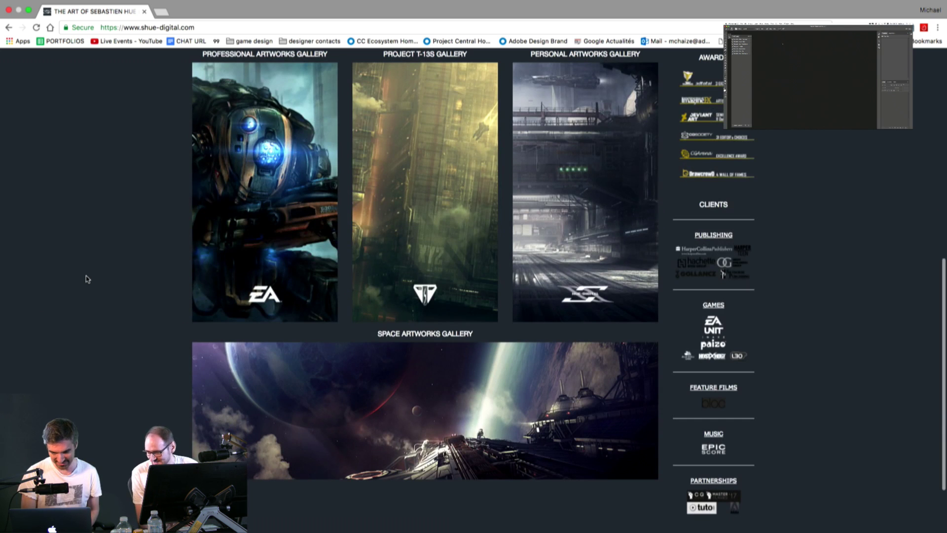
click(586, 191)
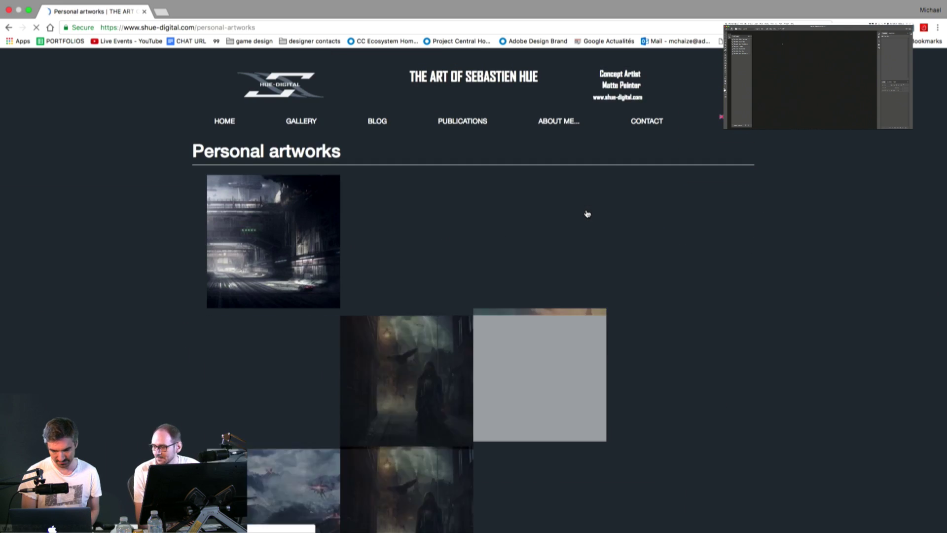
- View the purple armoured robot artwork at full size, and return to the gallery
scroll(204, 295, down, 3)
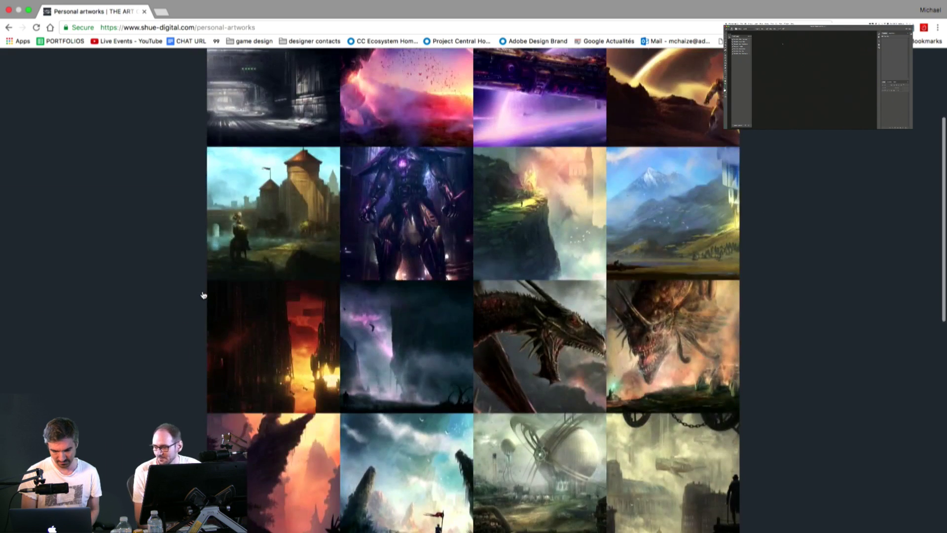
click(387, 230)
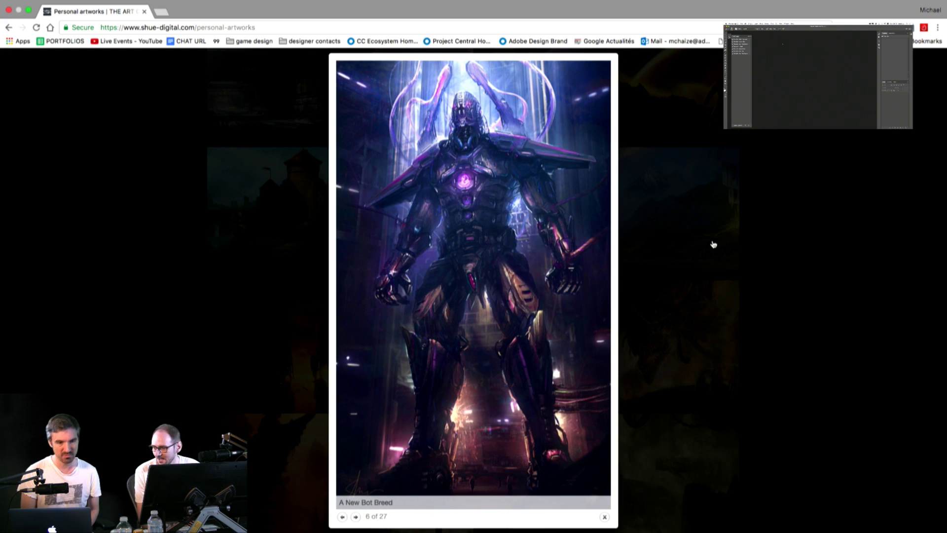
click(713, 245)
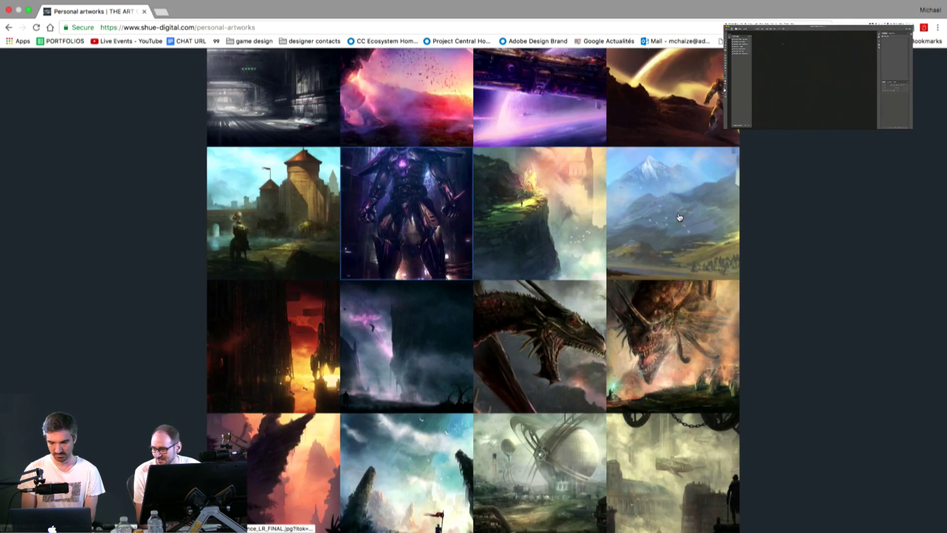
- View the Space Racer UB666 and Heavy Rain spaceship artworks enlarged, closing each one after viewing
scroll(535, 231, down, 4)
scroll(535, 231, down, 3)
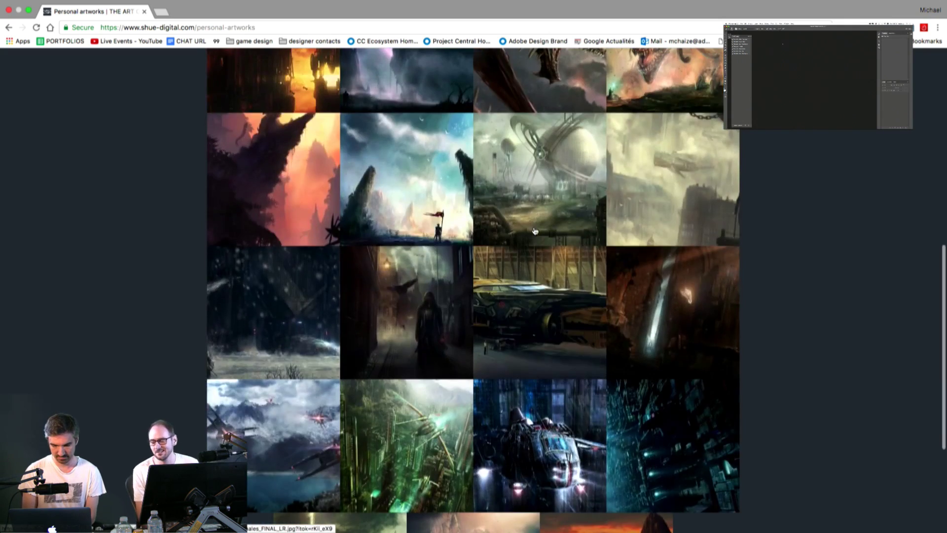
click(542, 248)
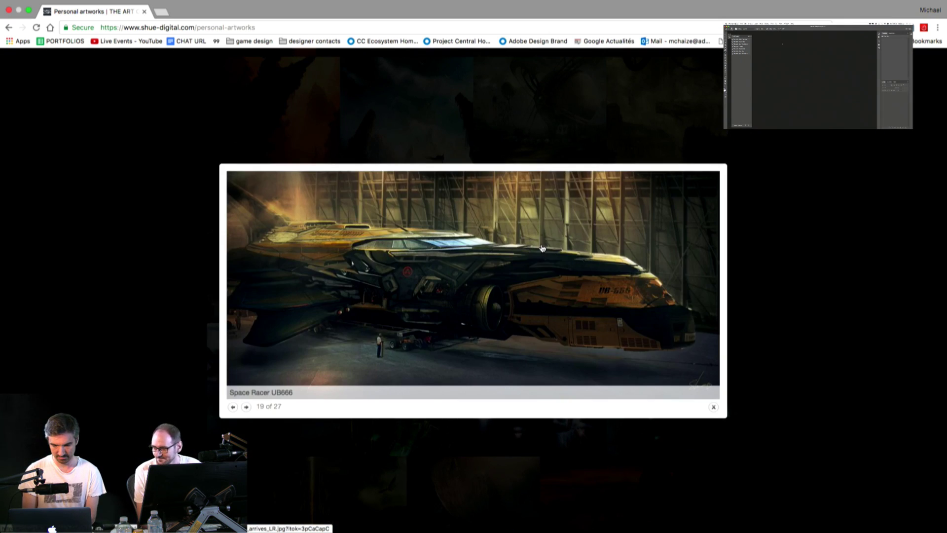
click(764, 156)
scroll(434, 266, down, 2)
click(524, 279)
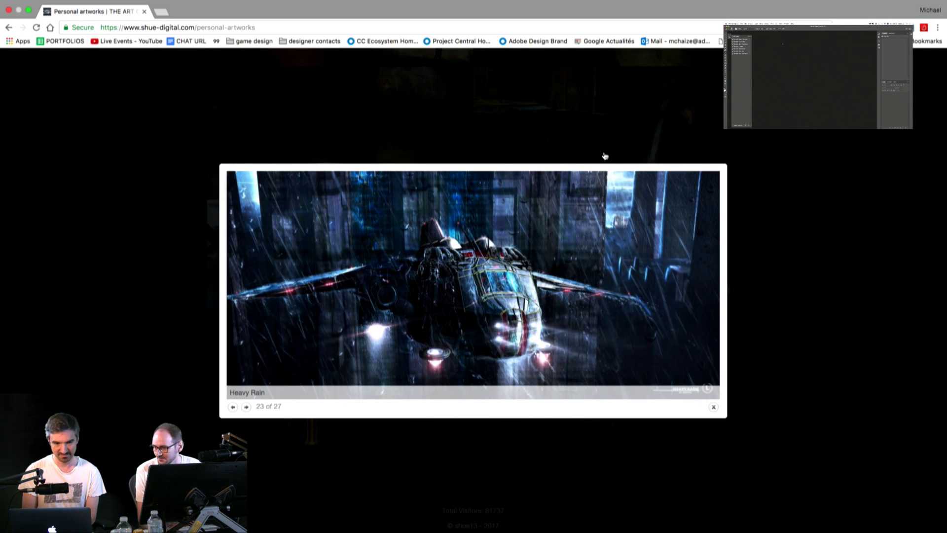
click(560, 139)
- Enlarge the purple spaceship artwork in the gallery's first row and browse through the artworks that follow it
scroll(363, 250, up, 12)
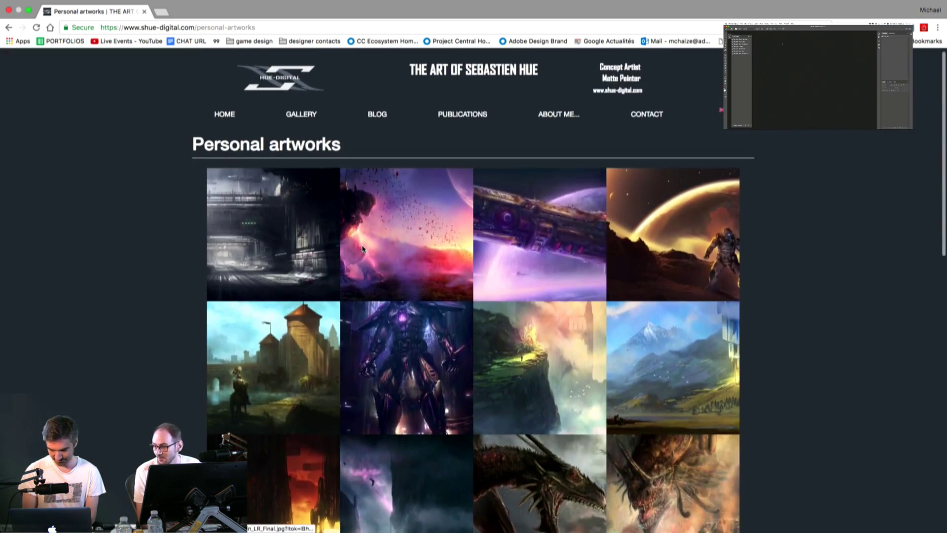
click(551, 225)
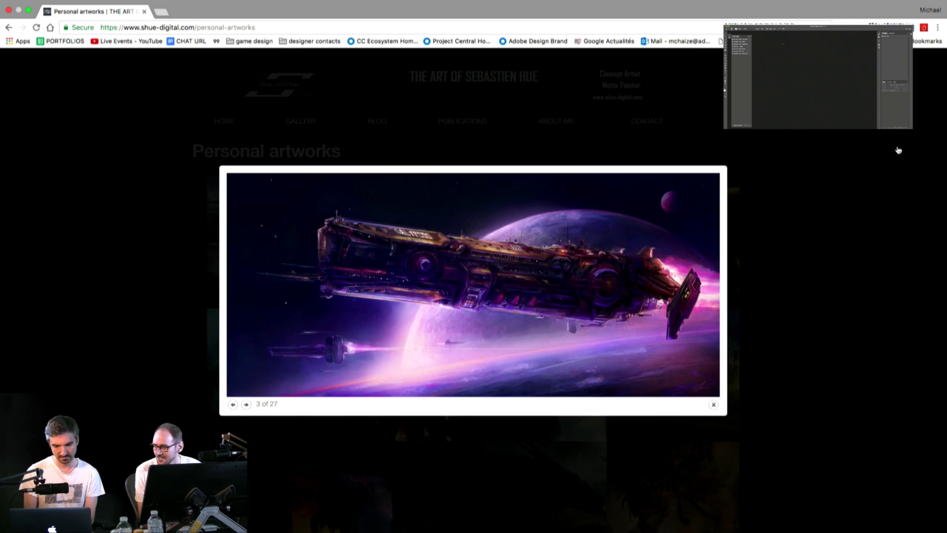
key(Right)
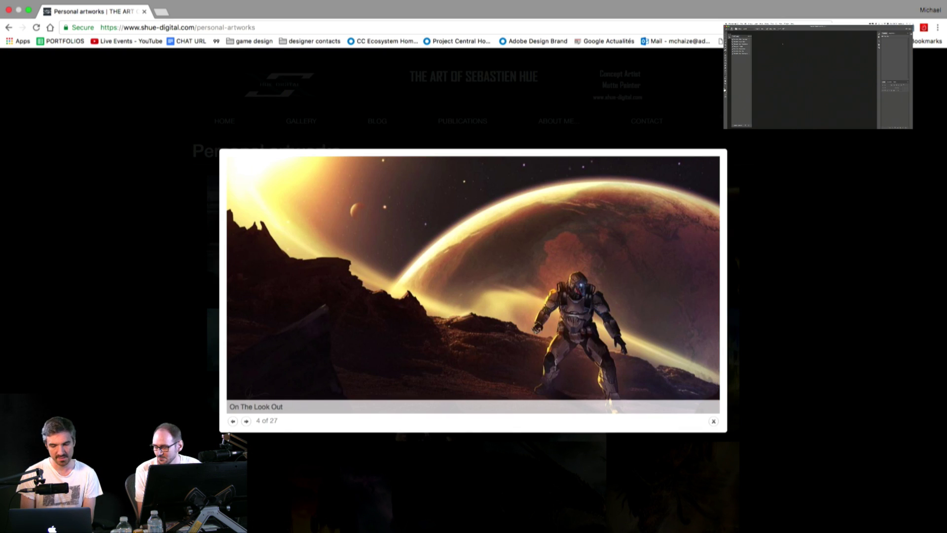
key(Right)
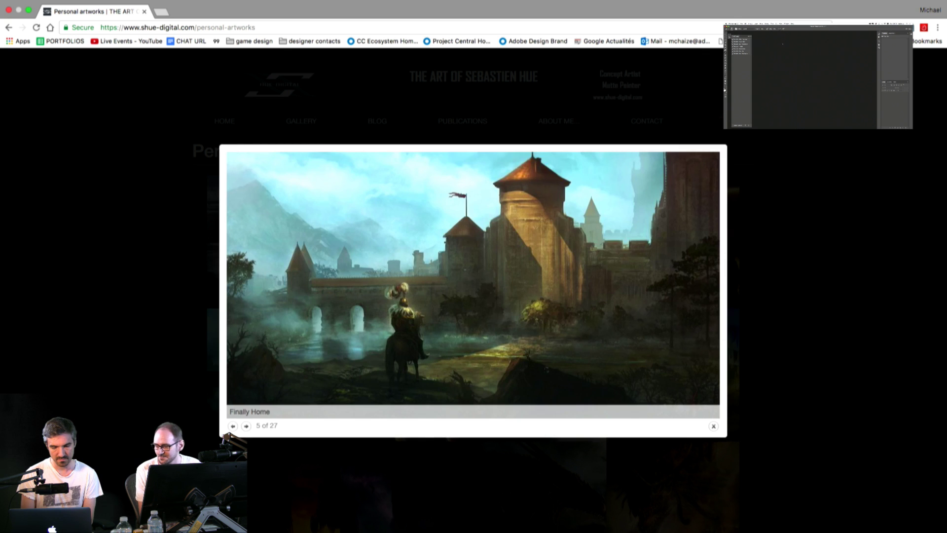
key(Right)
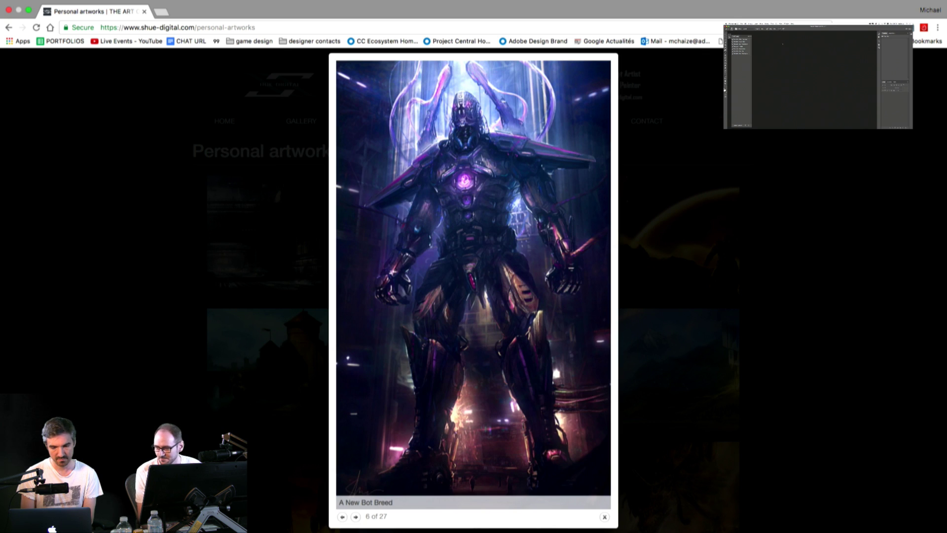
key(Right)
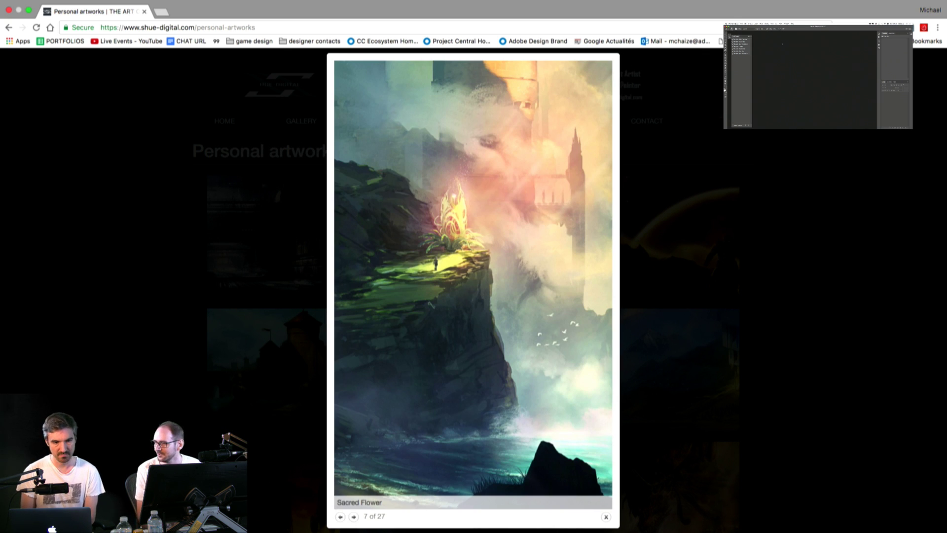
key(Right)
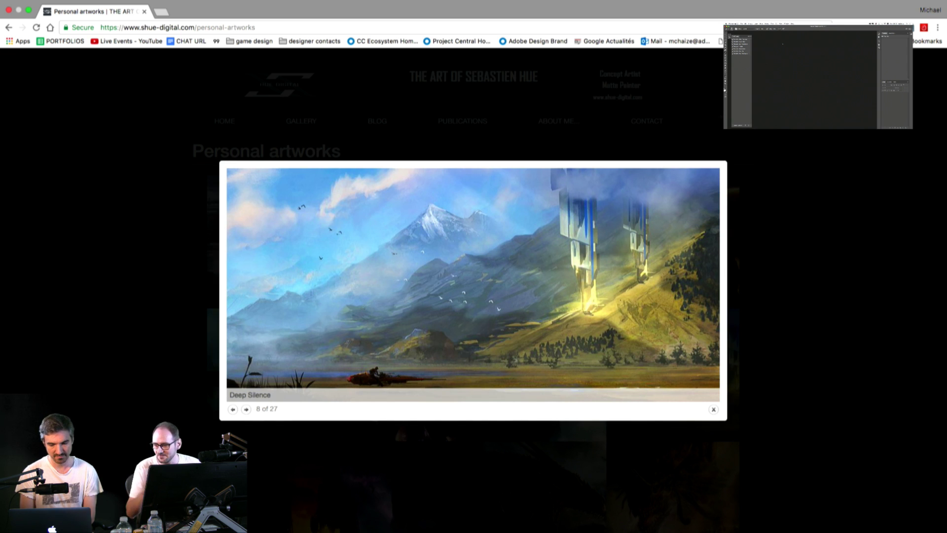
key(Right)
key(Right)
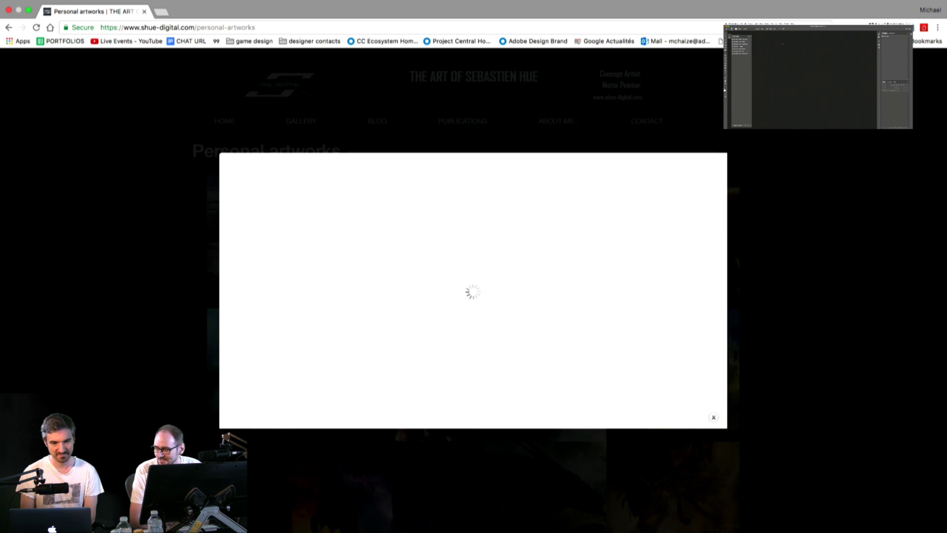
key(Right)
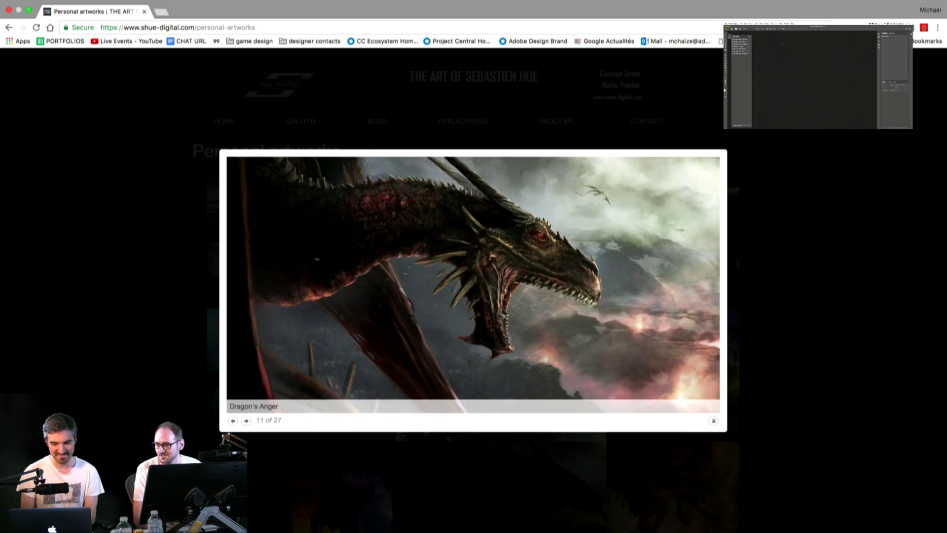
key(Right)
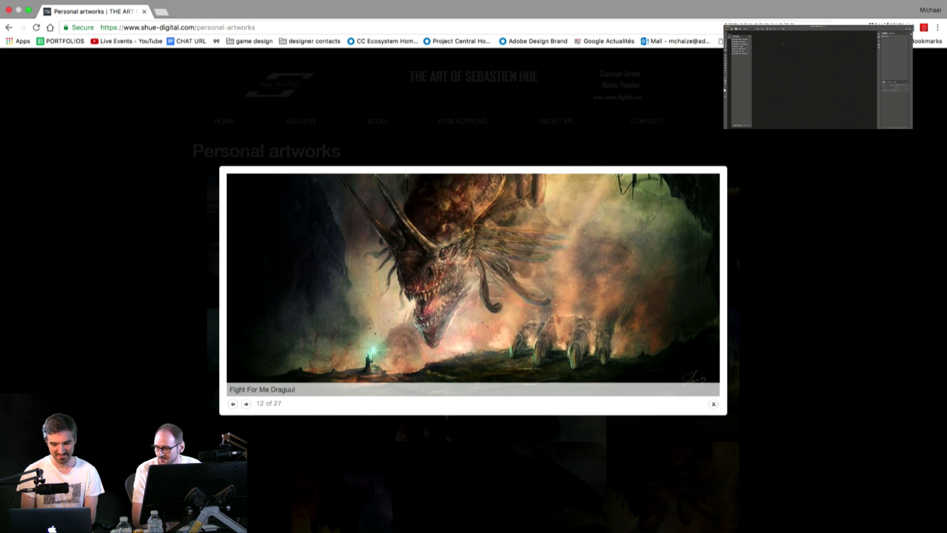
key(Right)
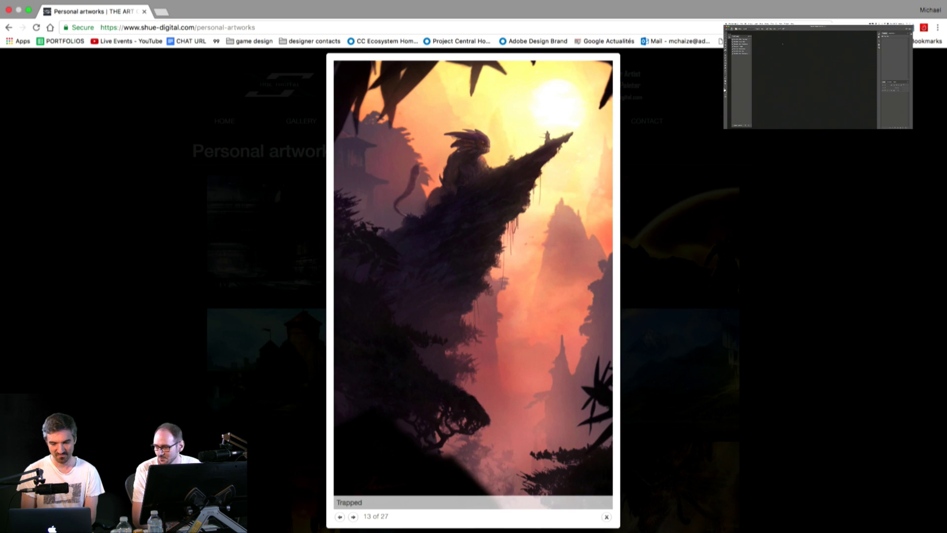
key(Right)
key(Right)
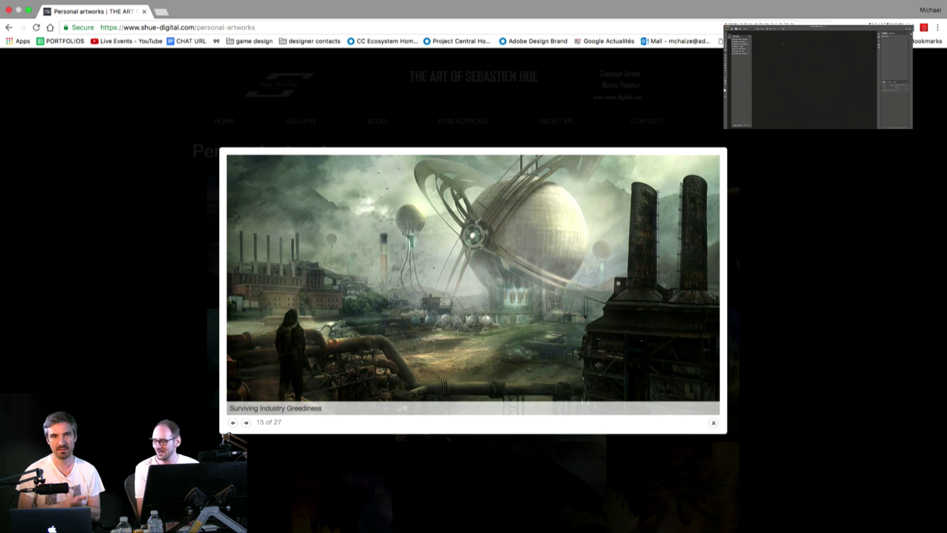
key(Right)
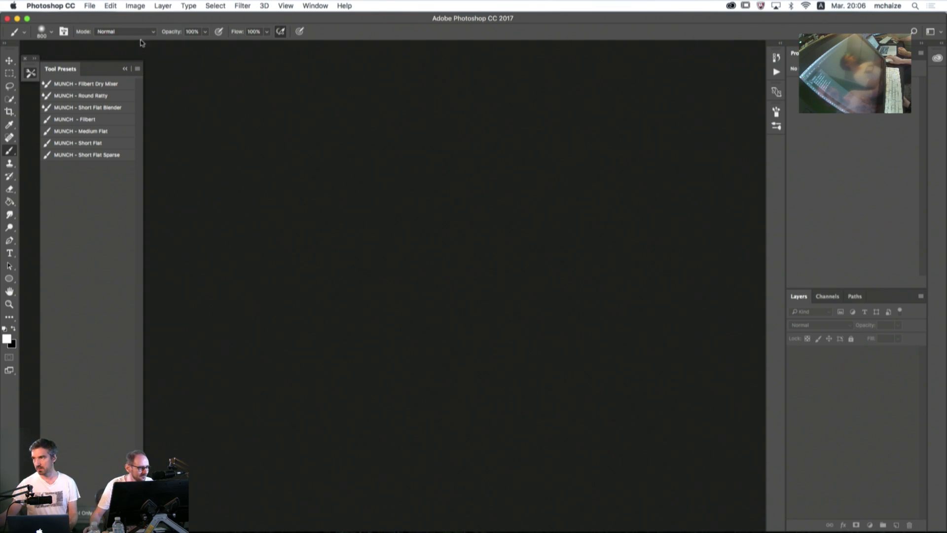
click(135, 6)
mouse_move(110, 6)
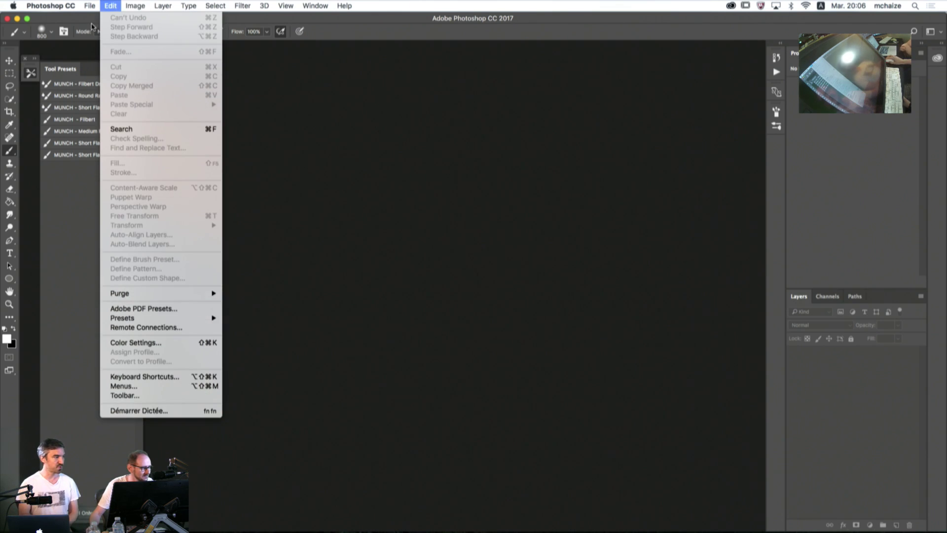
click(257, 139)
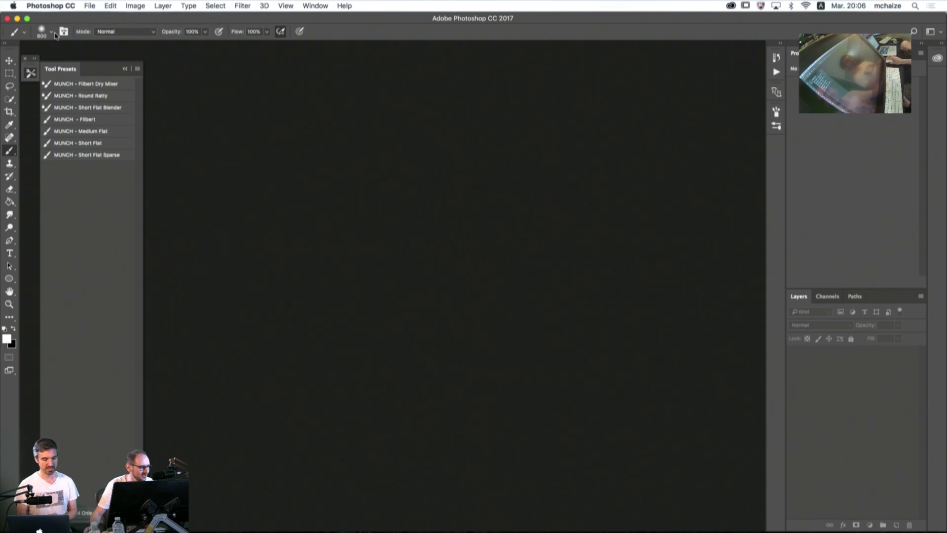
- Create a new blank Photoshop document 3000 pixels wide and 1650 pixels high
click(89, 6)
click(92, 20)
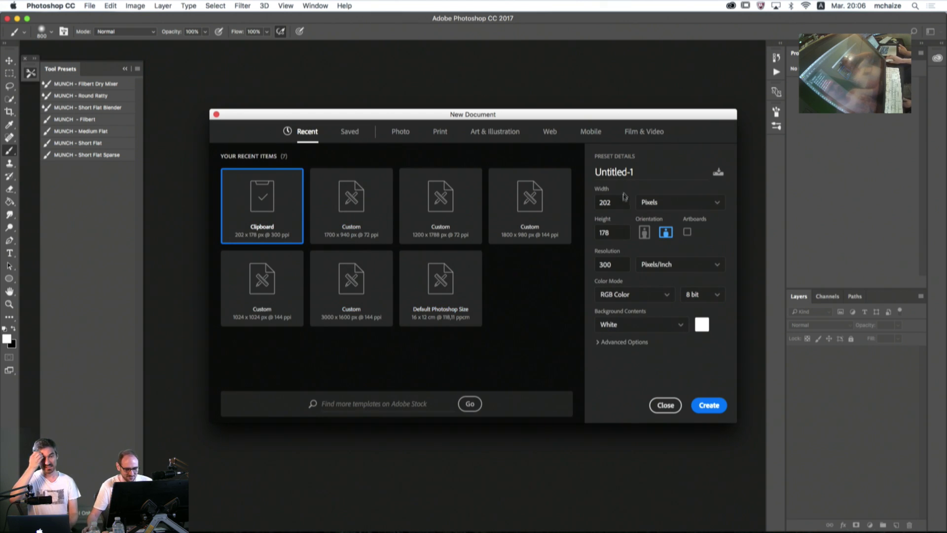
double_click(622, 200)
text(3000)
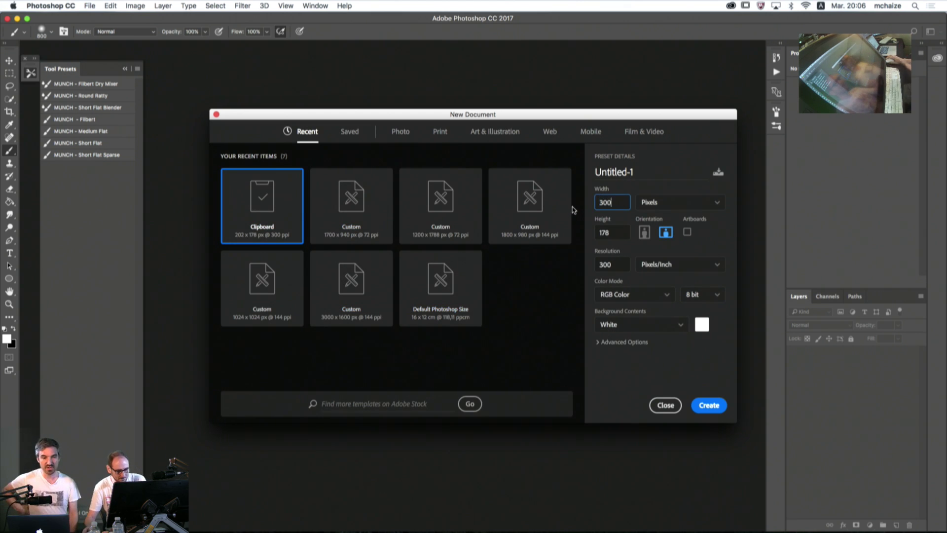
double_click(610, 232)
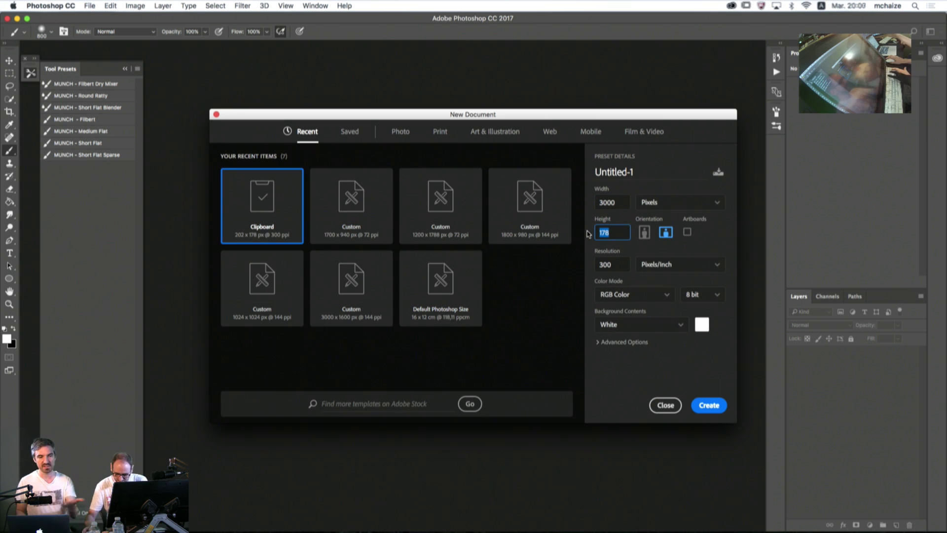
text(1650)
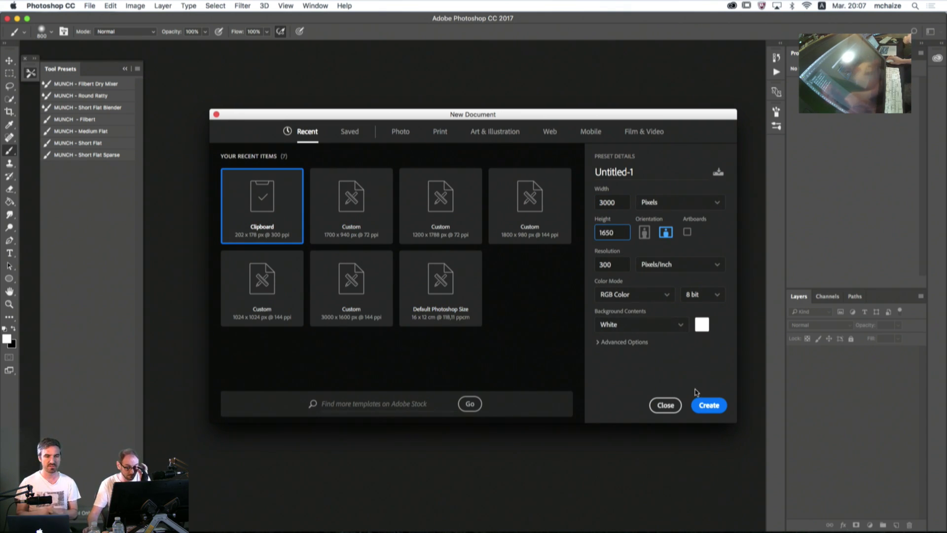
click(709, 406)
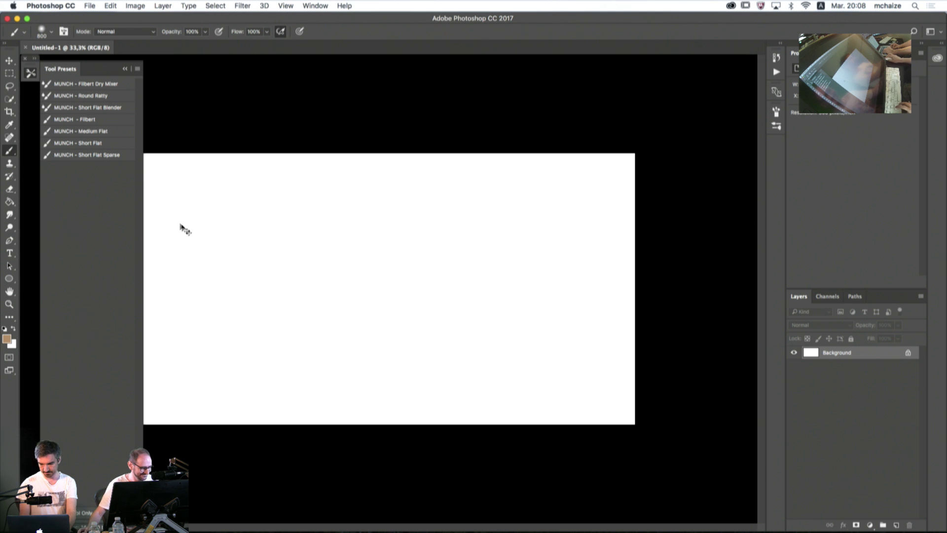
scroll(186, 222, up, 5)
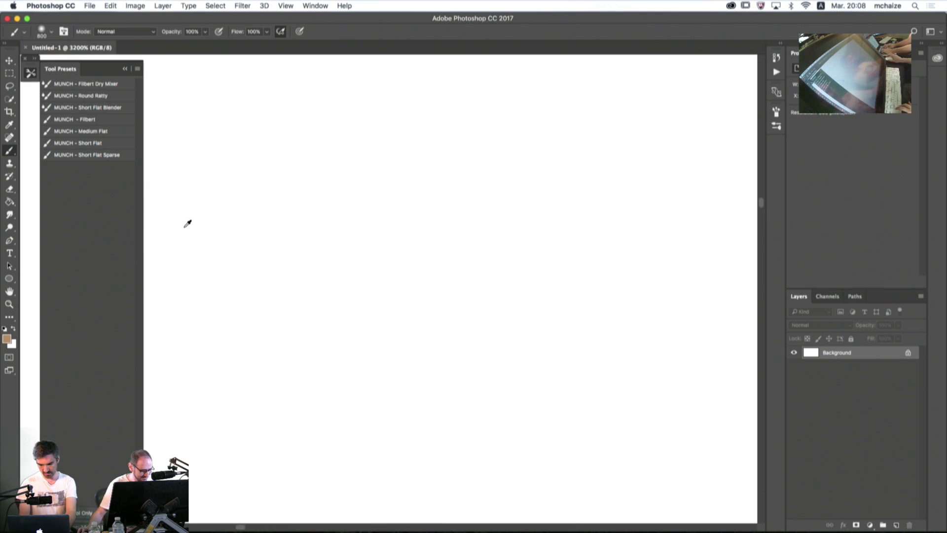
scroll(187, 223, down, 10)
scroll(188, 223, up, 10)
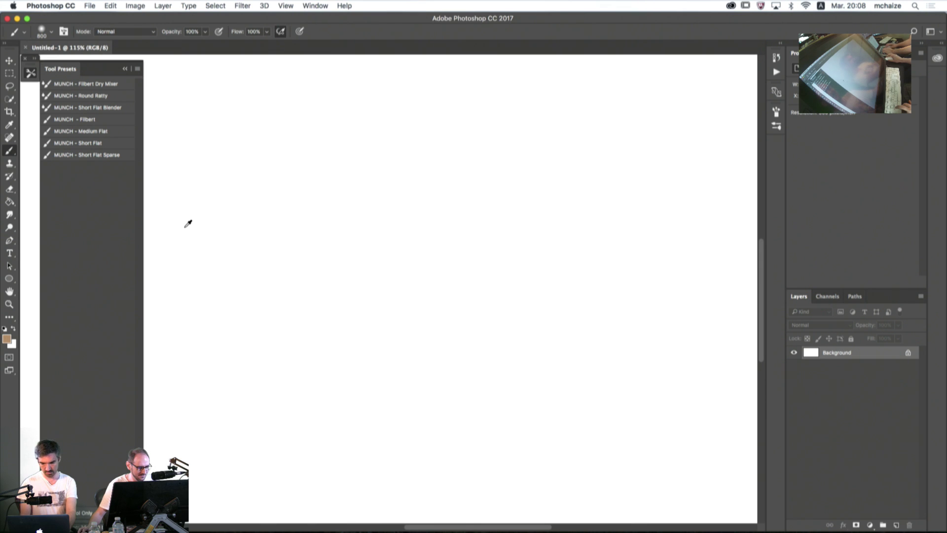
scroll(187, 224, down, 5)
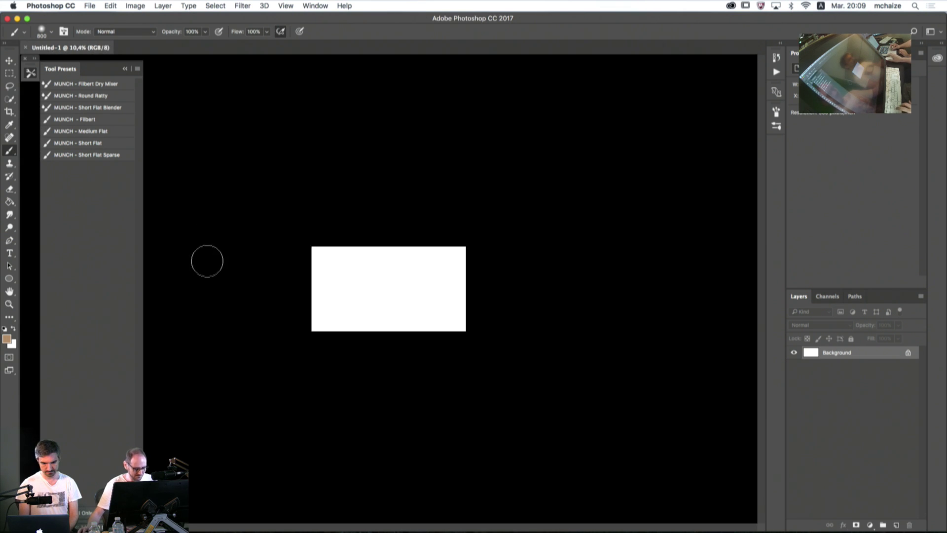
scroll(278, 280, up, 9)
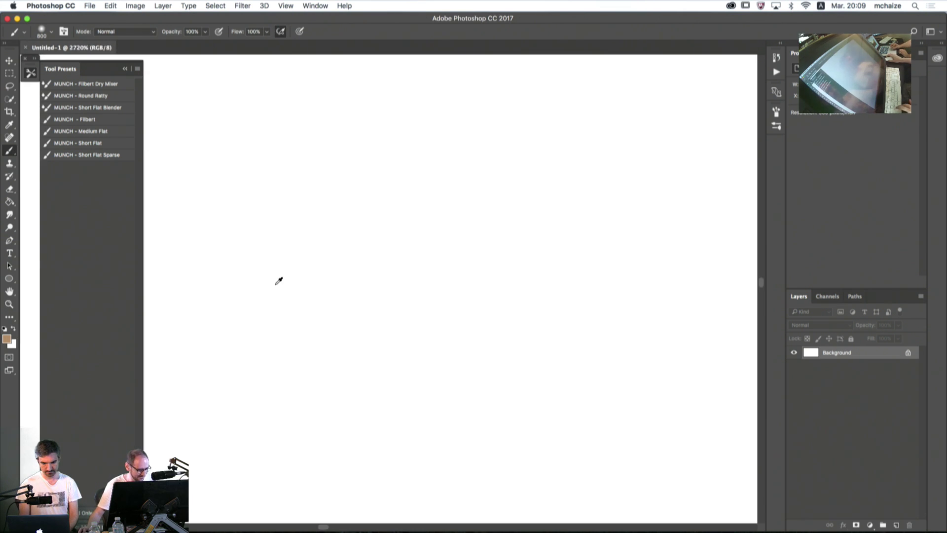
- Replace the current tool presets with the Shue_Essentials_Presets200..._FULL.tpl set from the Bureau folder and activate the Brush tool
click(9, 304)
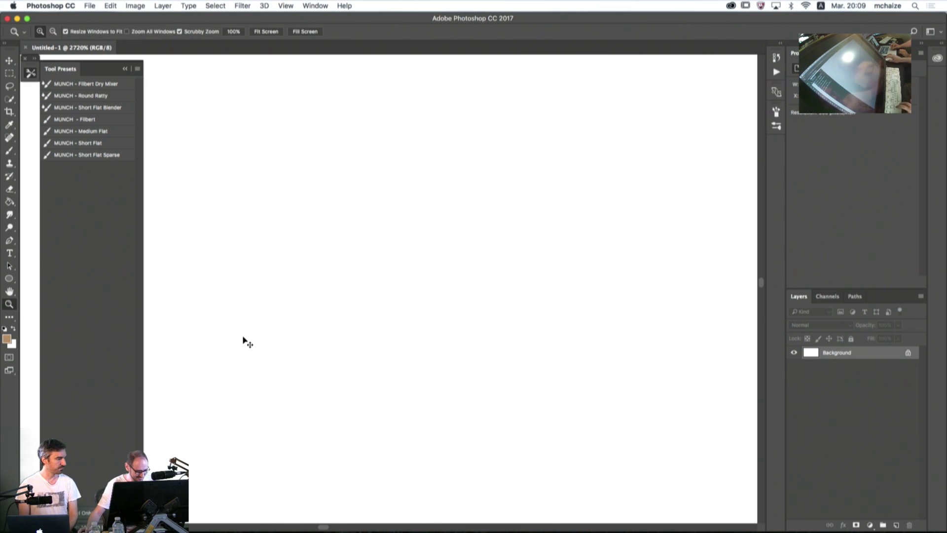
key(alt)
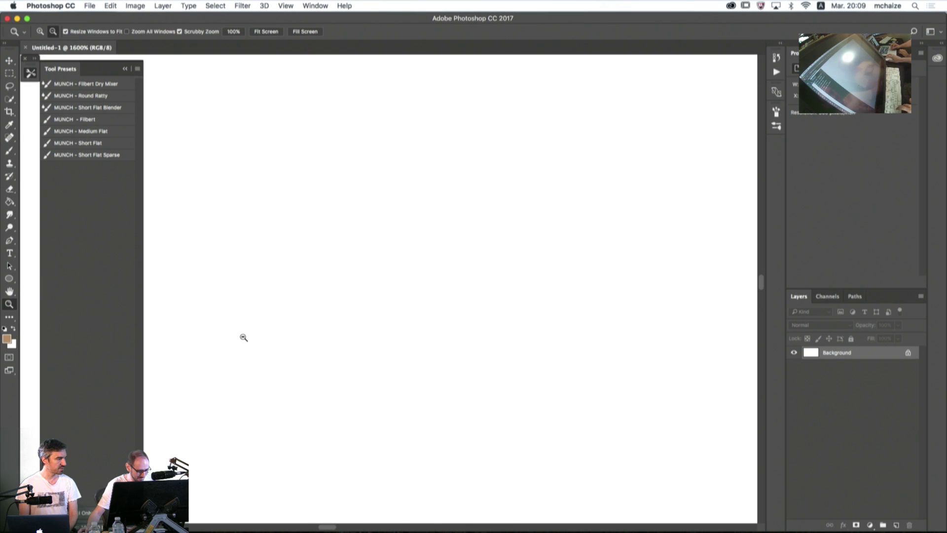
alt+click(244, 338)
alt+click(244, 339)
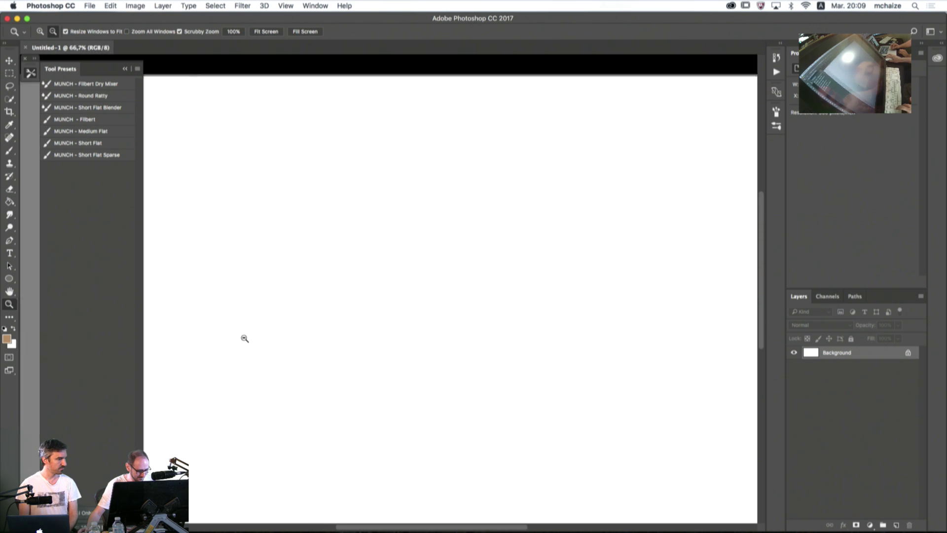
alt+click(244, 338)
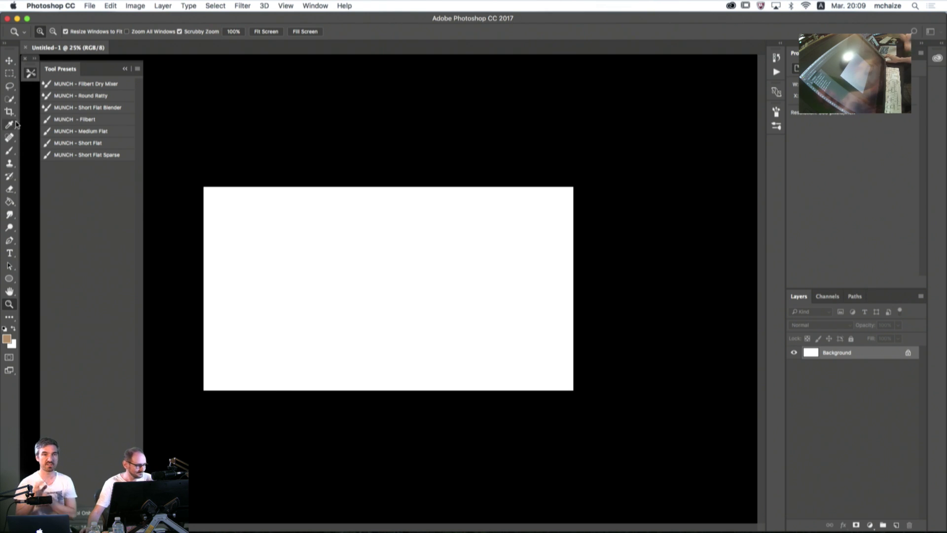
click(138, 70)
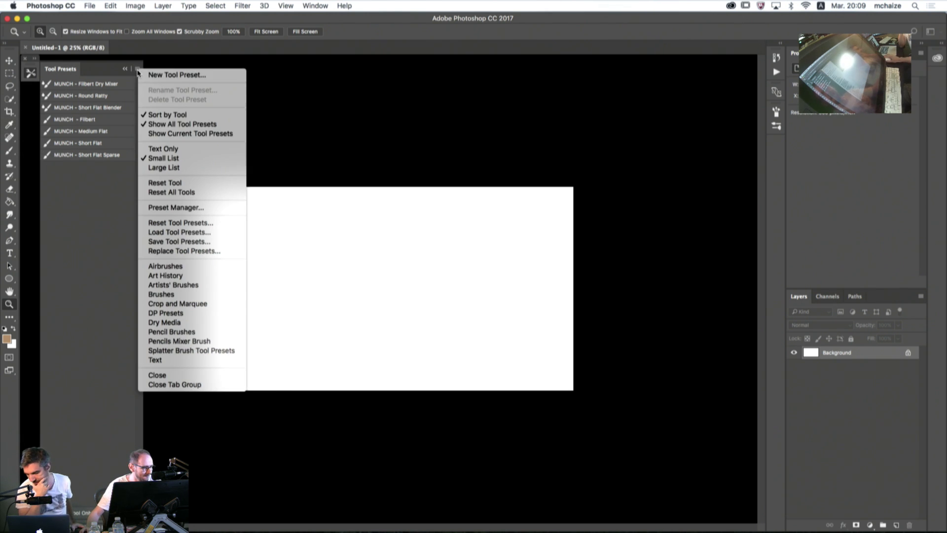
click(172, 252)
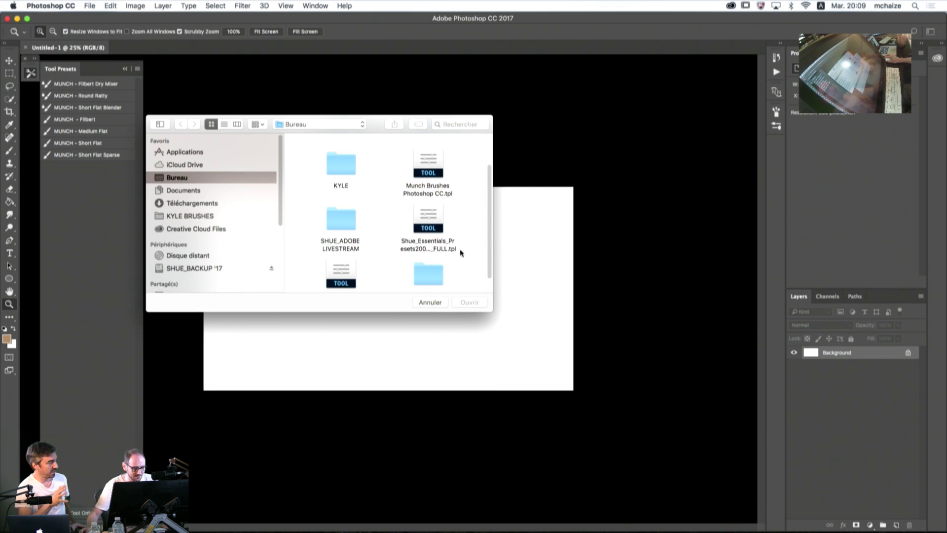
mouse_move(488, 257)
mouse_down()
mouse_move(490, 223)
mouse_move(491, 274)
mouse_up()
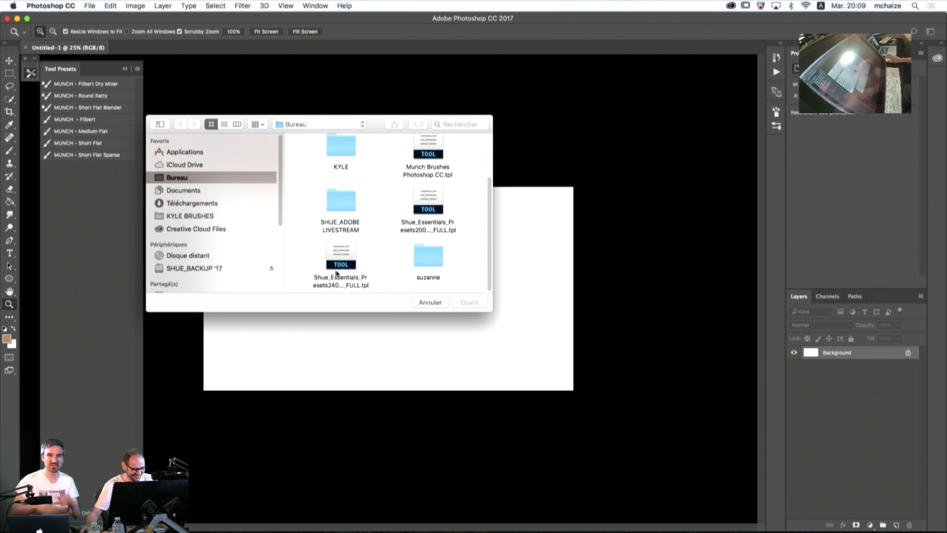
double_click(432, 199)
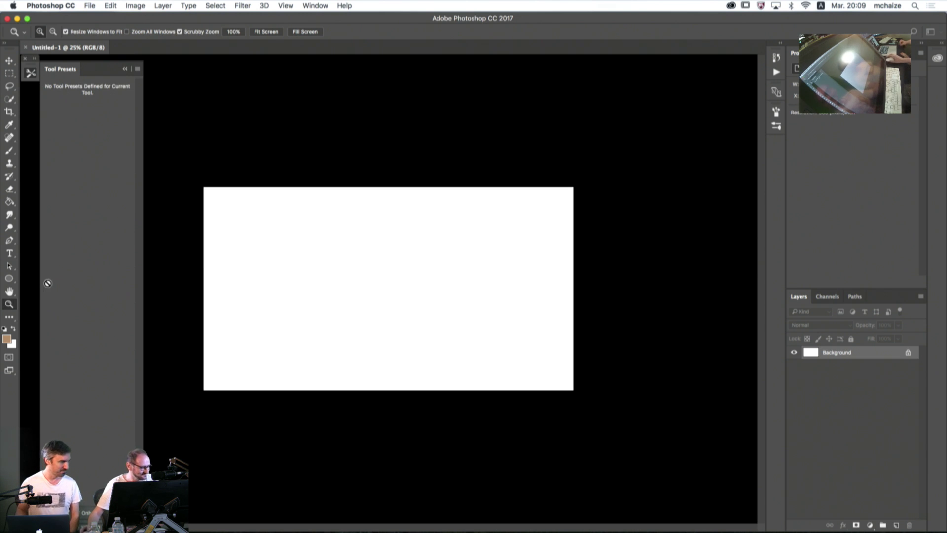
click(10, 151)
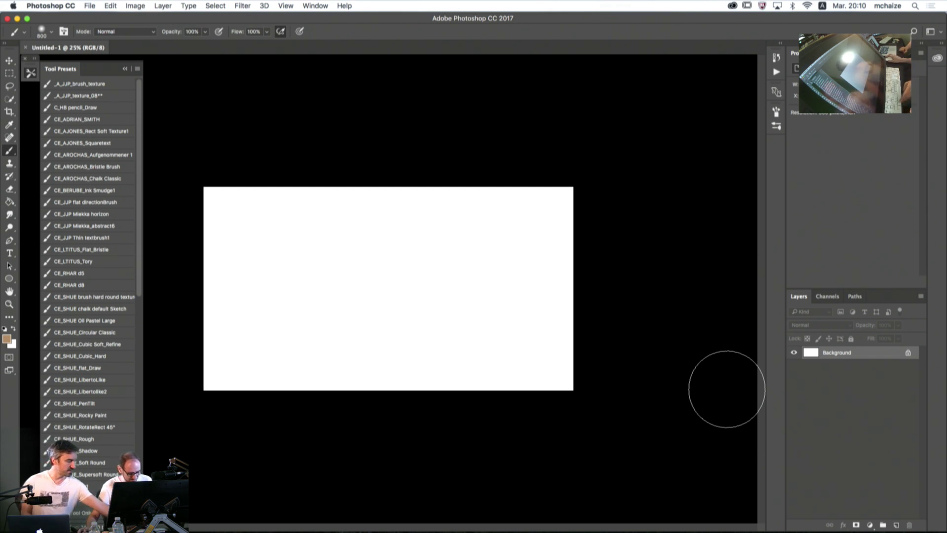
- Darken the white background to mid grey with a Hue/Saturation adjustment, setting Lightness to -44
key(super+u)
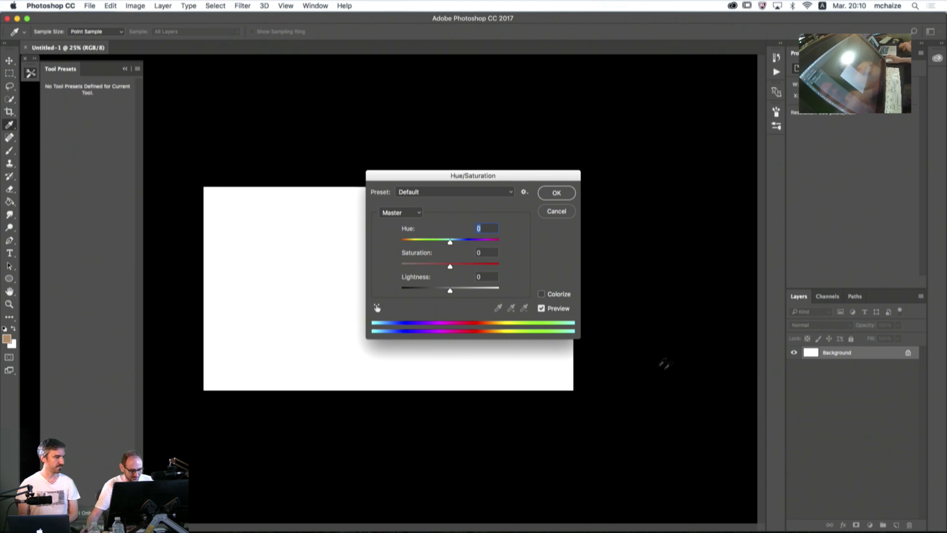
drag(453, 291, 428, 294)
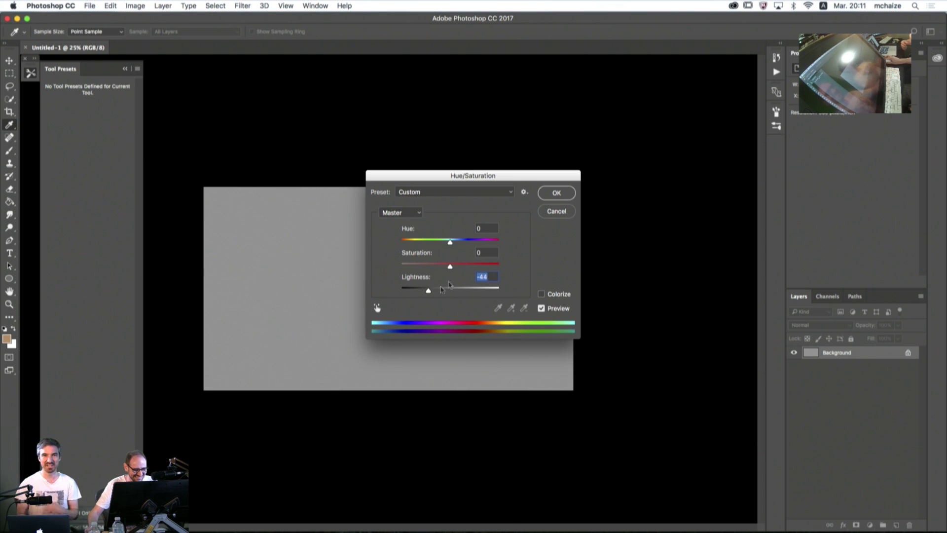
click(562, 192)
- Choose the Vanishing Point 1 preset for the Brush tool and try it on the canvas
key(b)
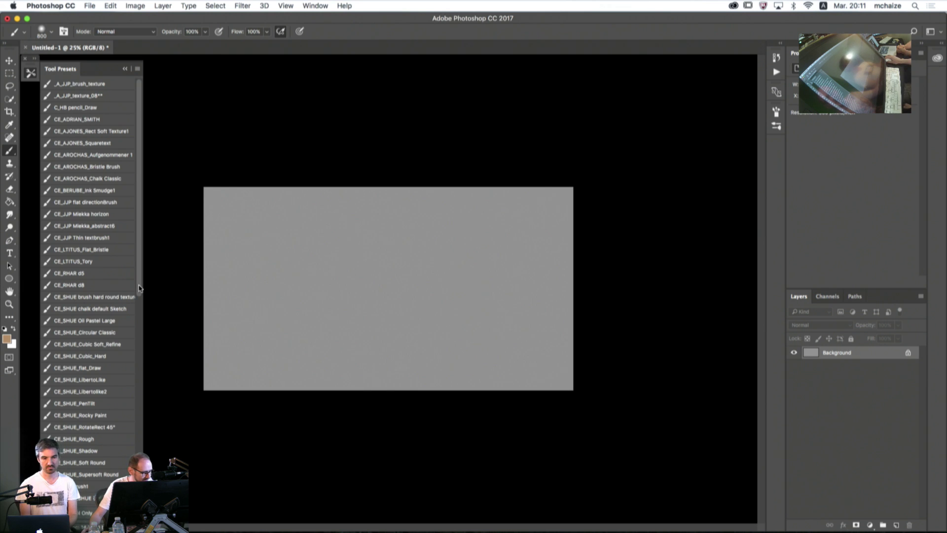
drag(140, 289, 142, 420)
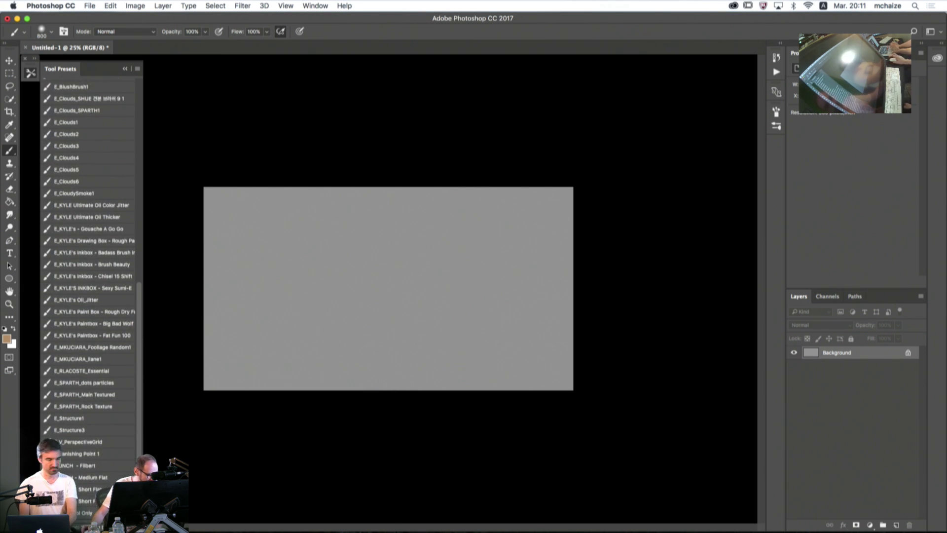
click(93, 454)
click(401, 276)
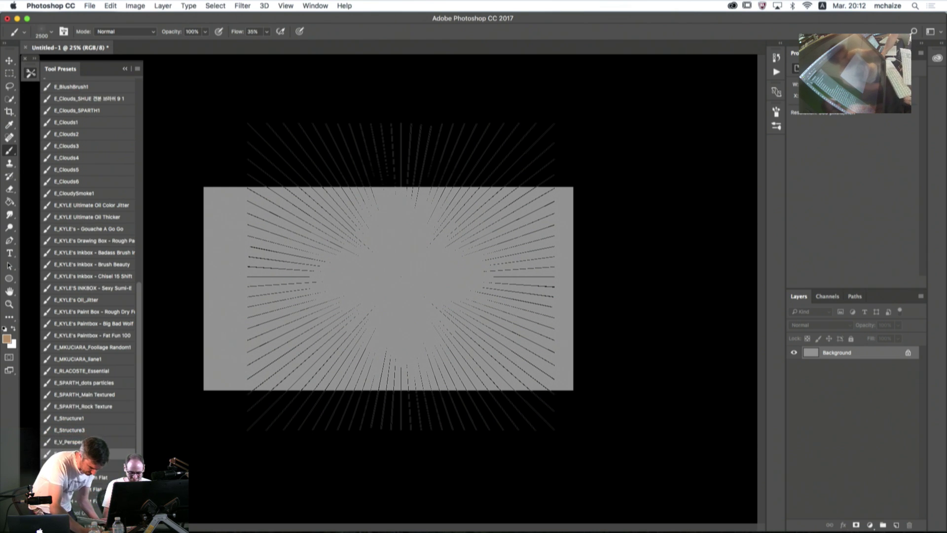
- Switch the keyboard input source to ABC - AZERTY and return from the Crop tool to the Brush tool
key(c)
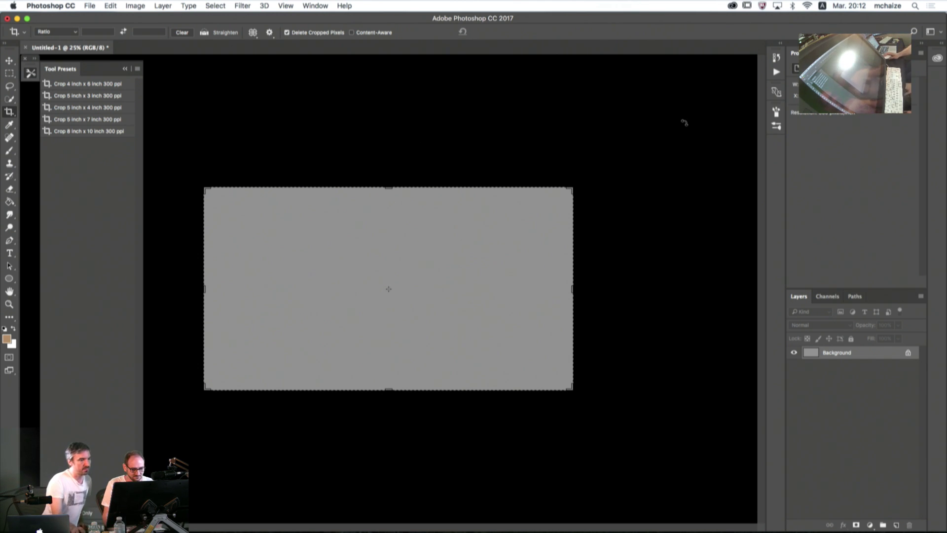
click(822, 5)
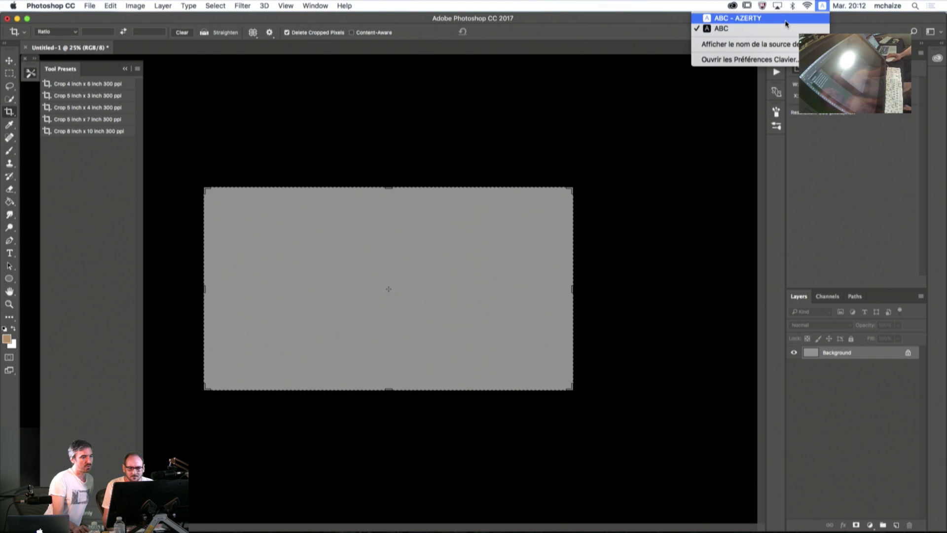
click(725, 16)
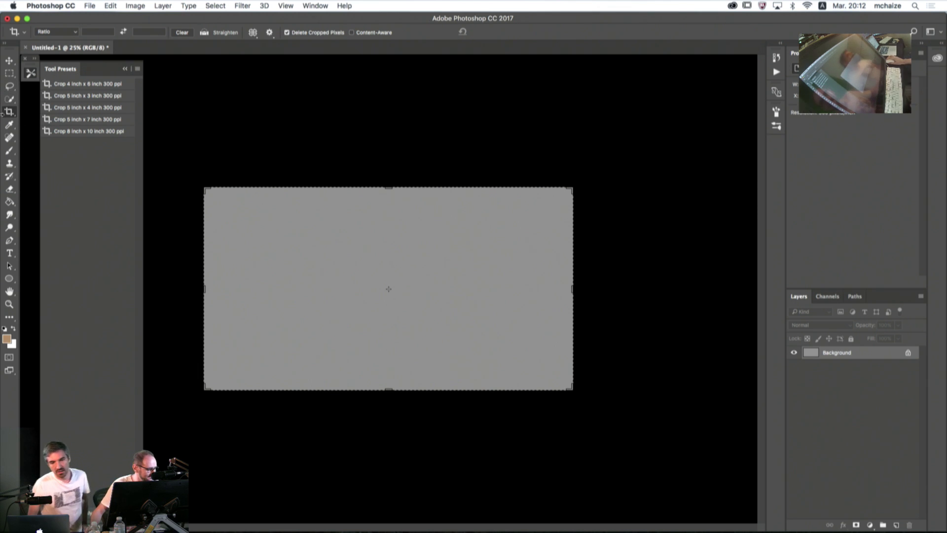
click(10, 152)
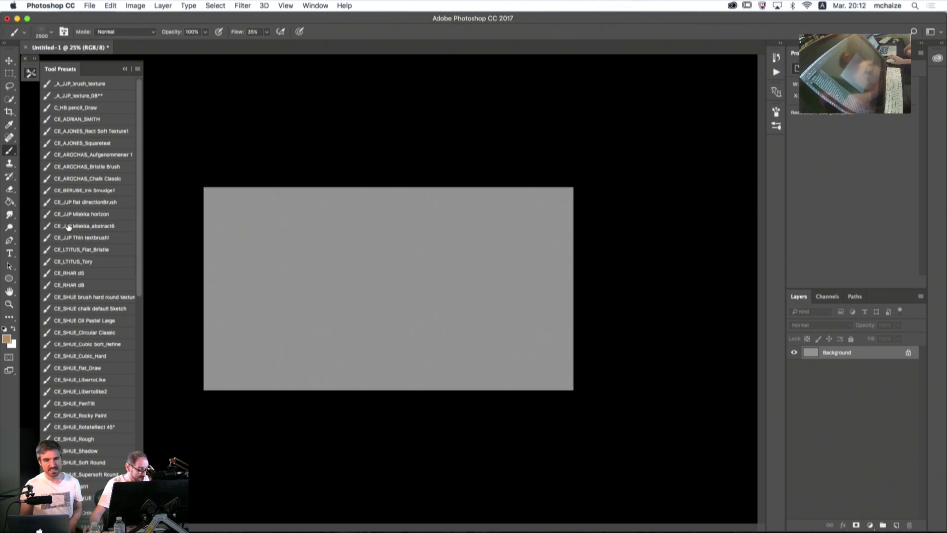
- Enlarge the radial vanishing-point brush to 3800 px so its lines span the whole canvas
drag(141, 286, 142, 427)
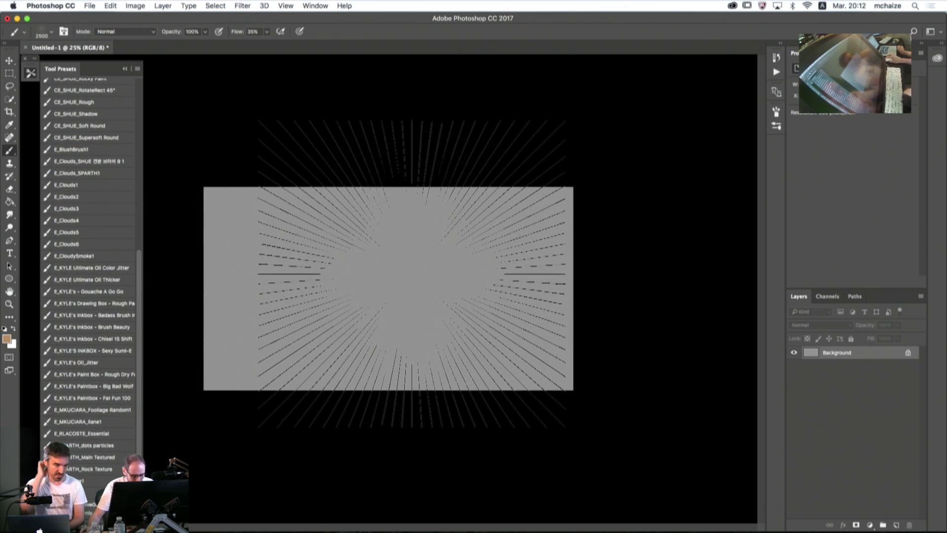
key(bracketright)
key(bracketright)
key(bracketright)
key(bracketright)
key(bracketright)
key(bracketright)
key(bracketright)
key(bracketright)
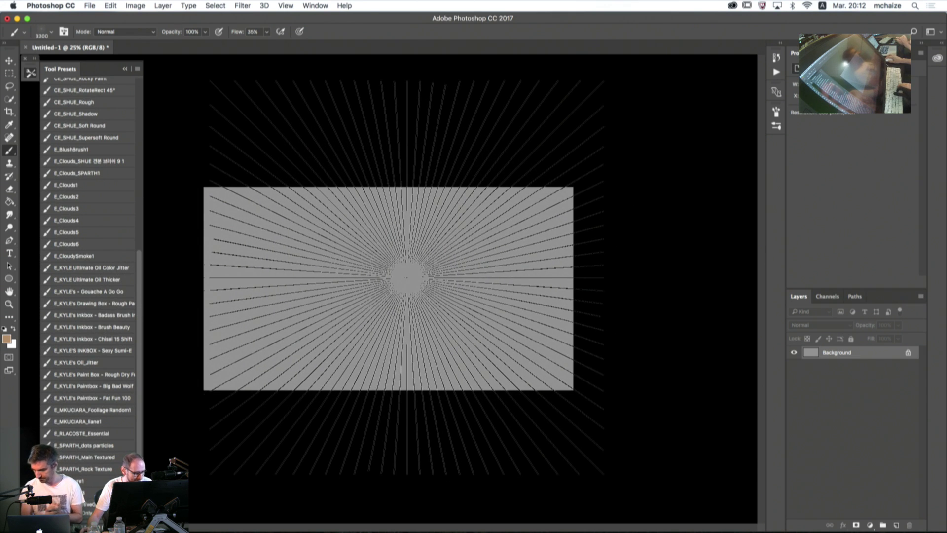
key(bracketleft)
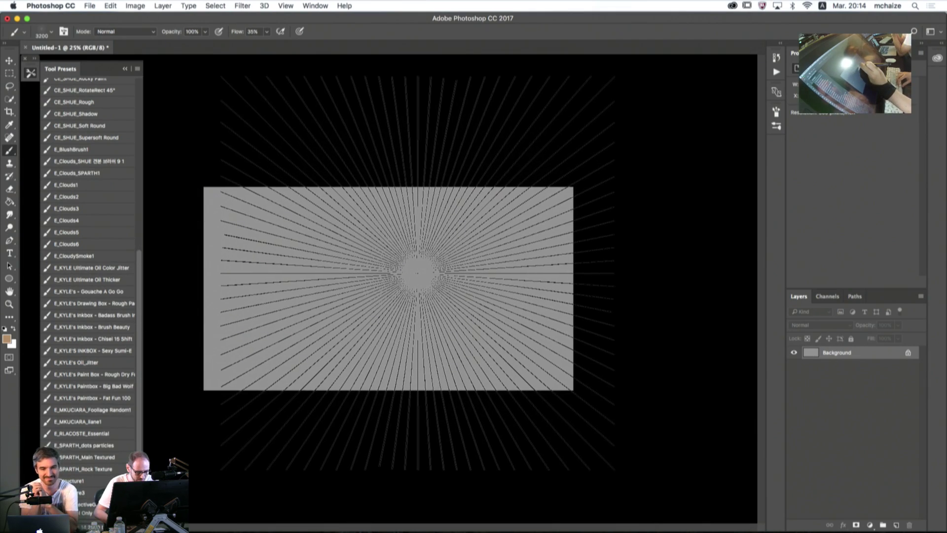
key(bracketleft)
key(bracketleft)
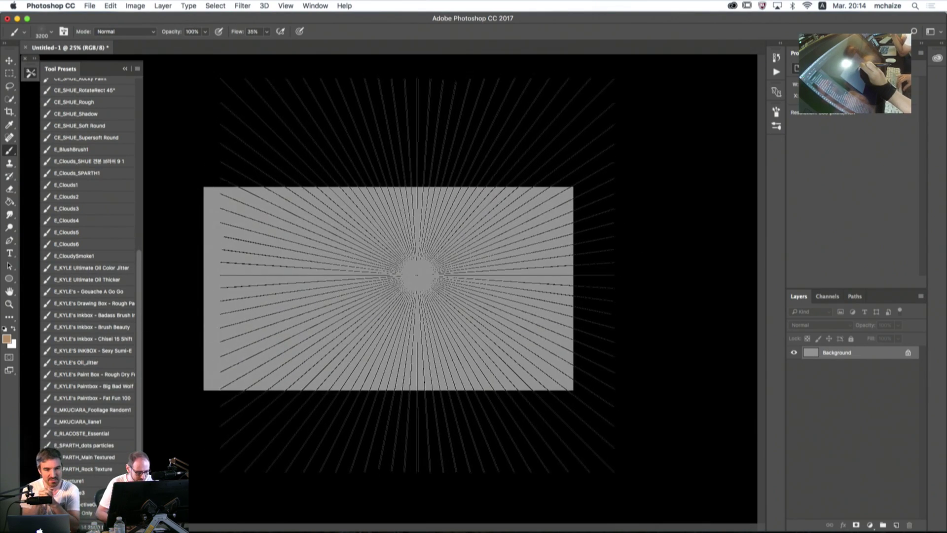
key(bracketright)
key(bracketright)
key(bracketright)
key(bracketright)
key(bracketright)
key(bracketright)
key(bracketright)
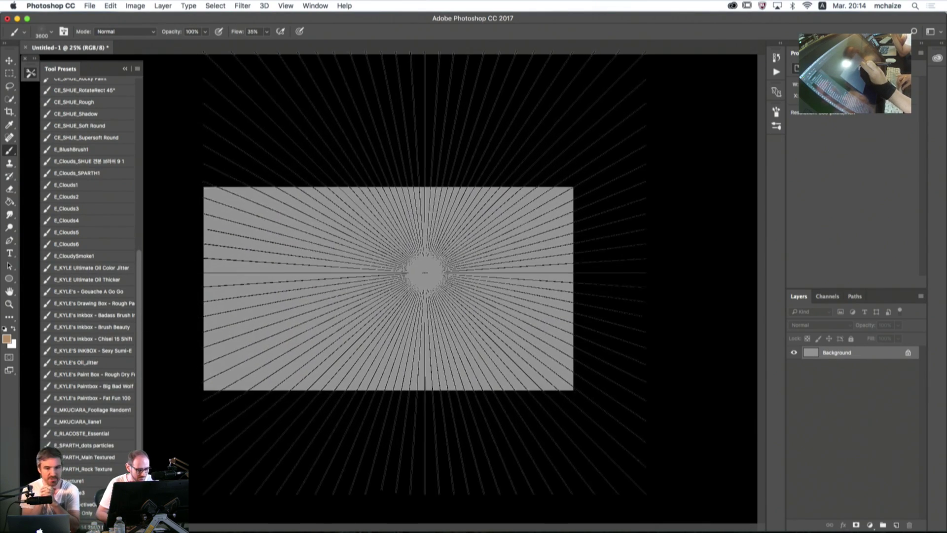
key(bracketright)
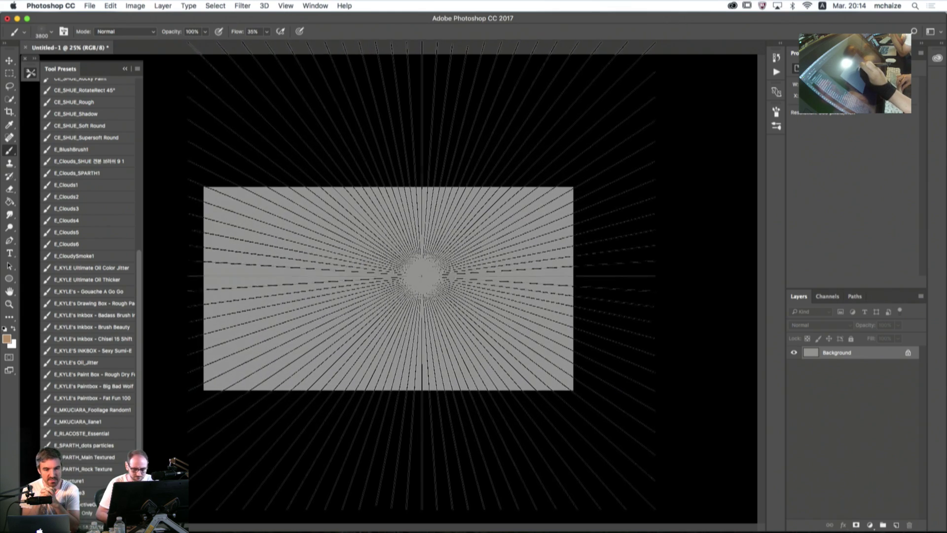
- Add a new layer and stamp the radial perspective lines on it using a very light grey foreground colour
click(896, 525)
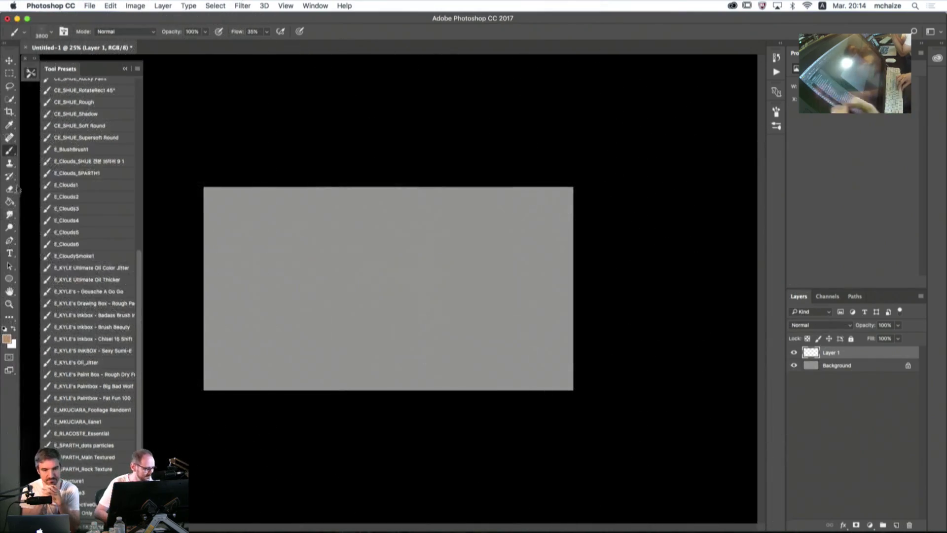
click(6, 339)
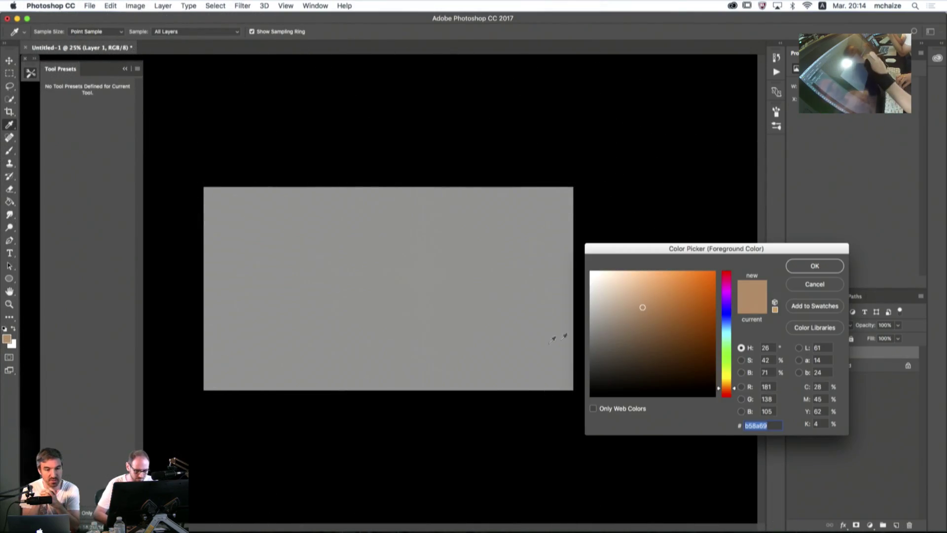
text(e6e6e6)
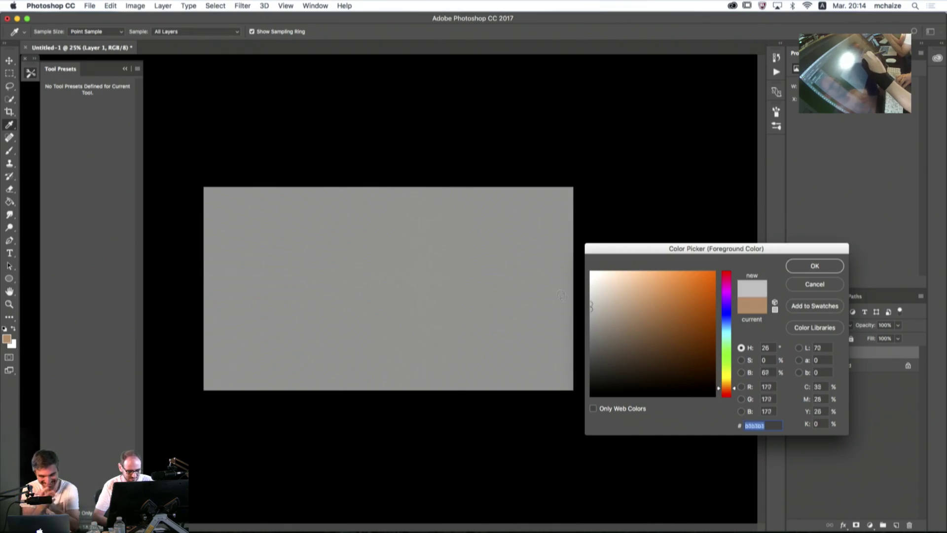
key(Return)
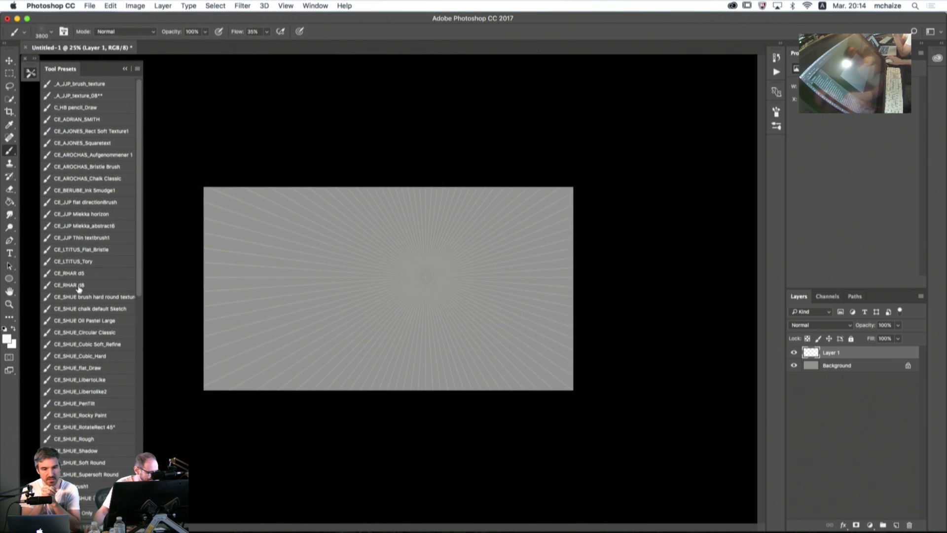
- Rename the radial-line layer as grid and add an empty layer between it and Background
click(10, 202)
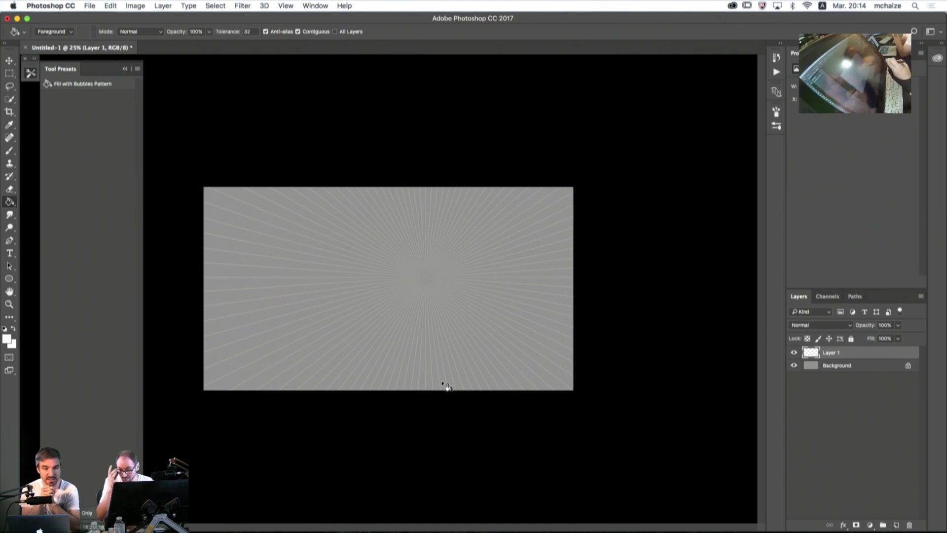
double_click(829, 353)
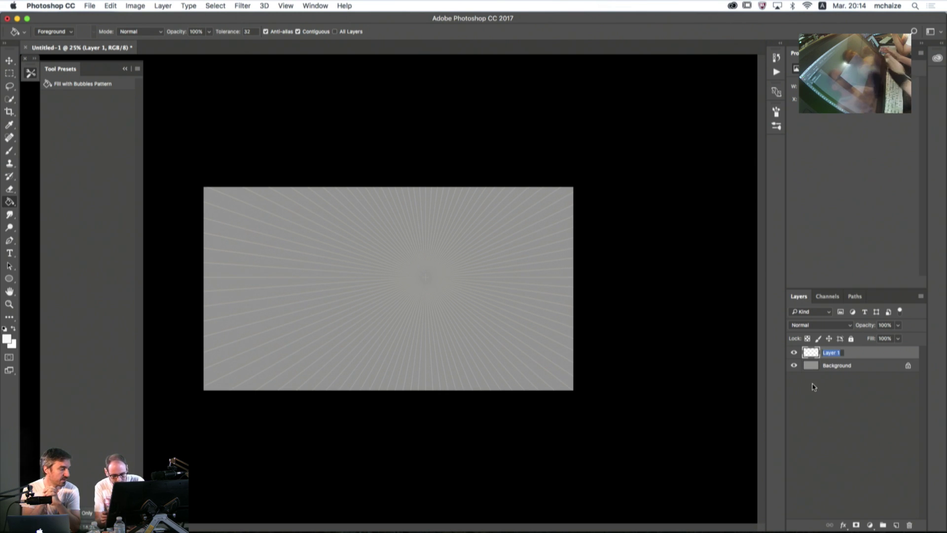
text(d)
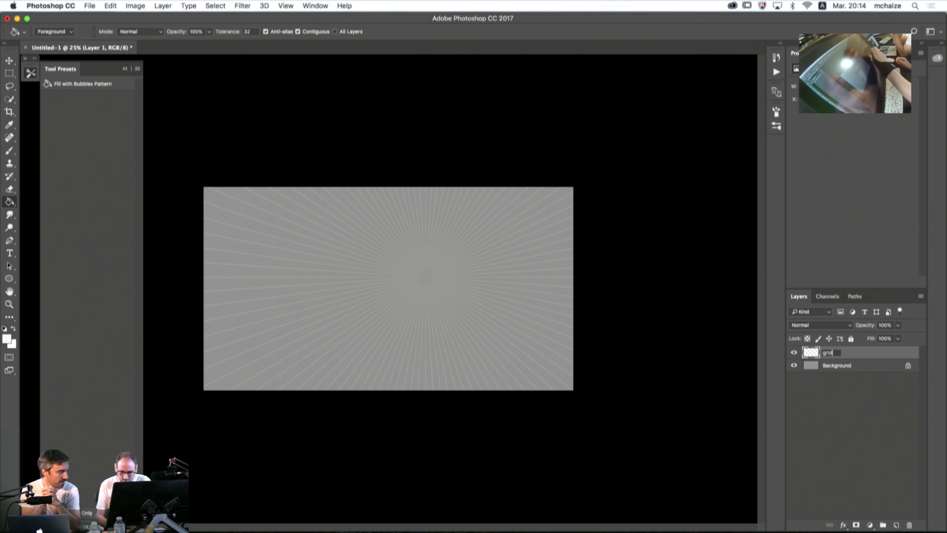
key(Return)
click(834, 367)
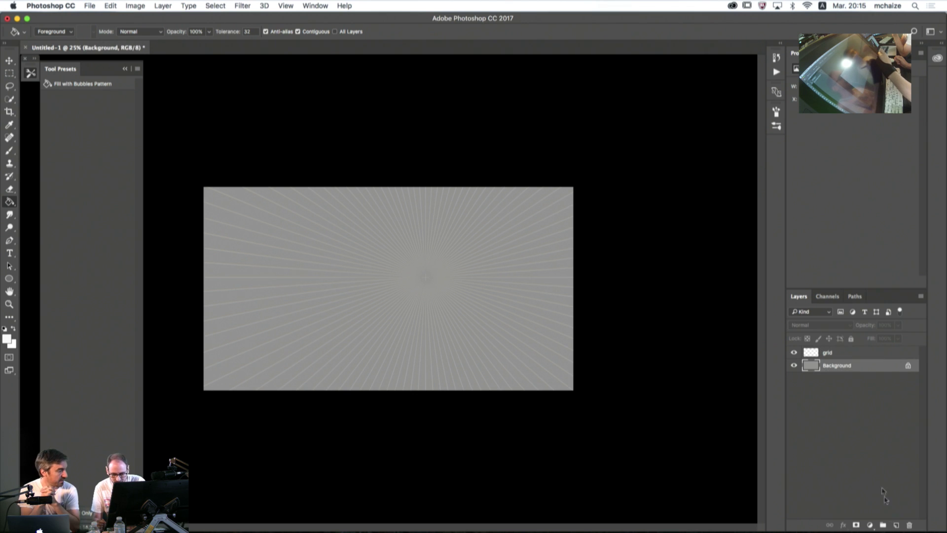
click(895, 526)
- Fill the grid layer's radial lines with the very light foreground colour using the Paint Bucket, and hide the layer
key(alt+bracketright)
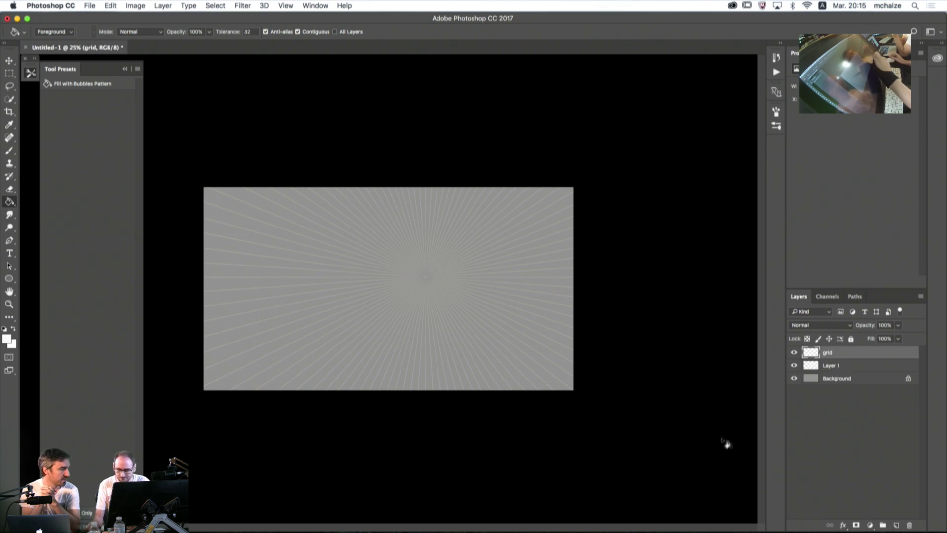
click(376, 250)
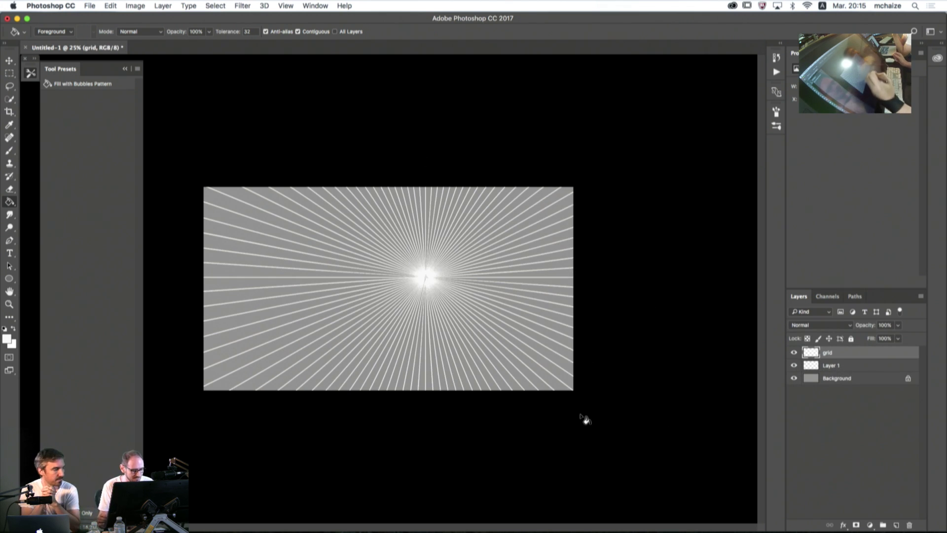
click(794, 352)
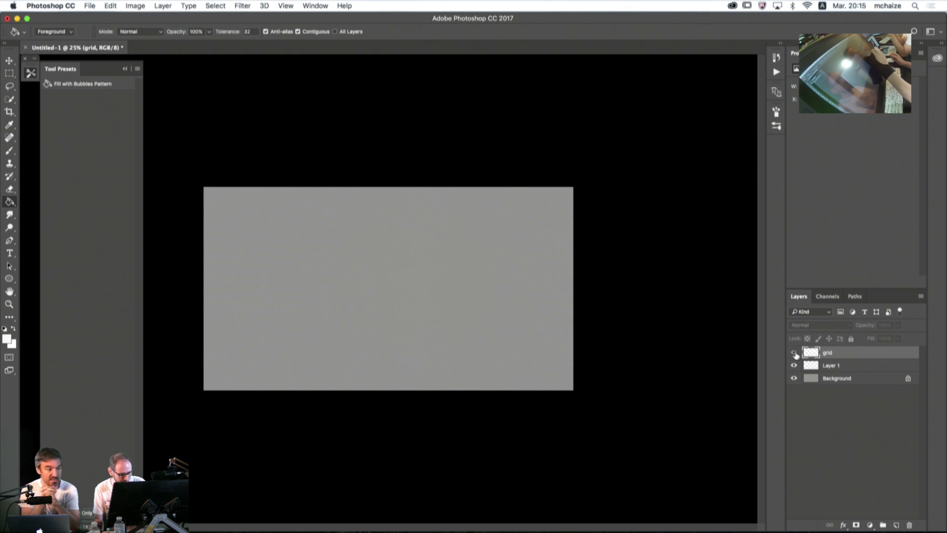
- Show the grid layer again and revert its Paint Bucket fill by returning to the New Layer history state
click(793, 352)
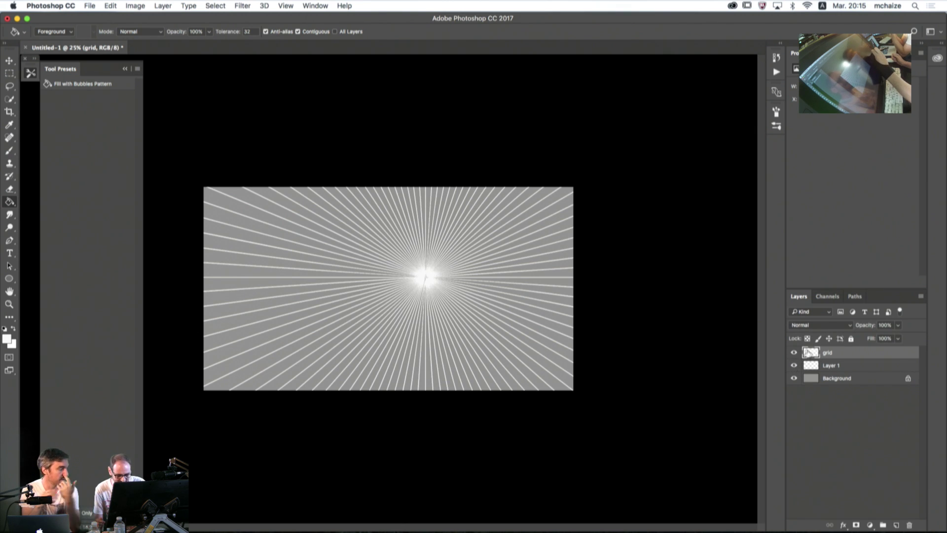
click(793, 353)
click(794, 353)
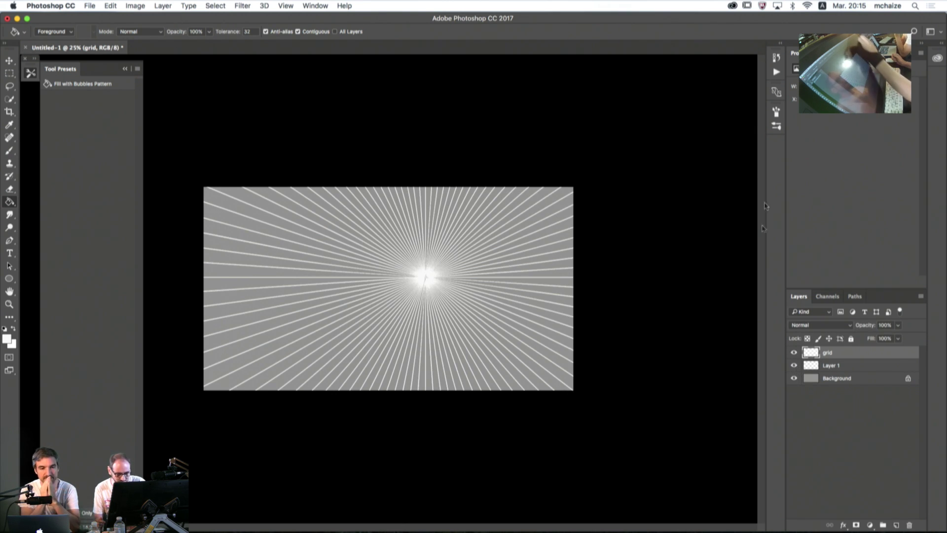
click(776, 58)
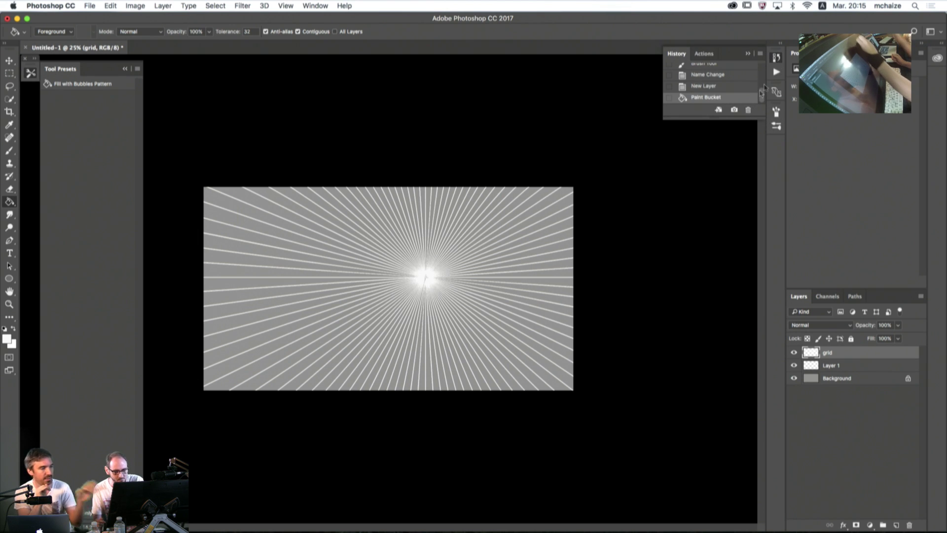
click(703, 85)
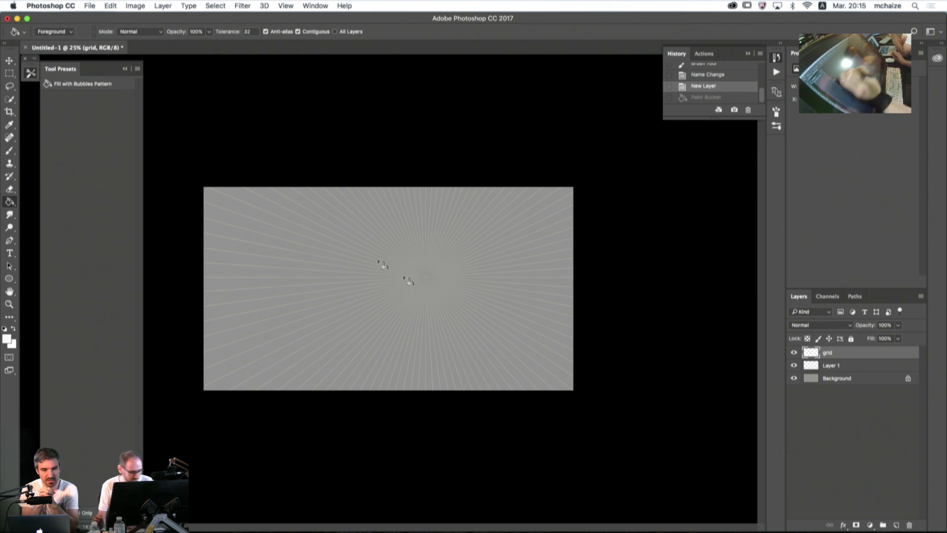
click(9, 150)
click(8, 87)
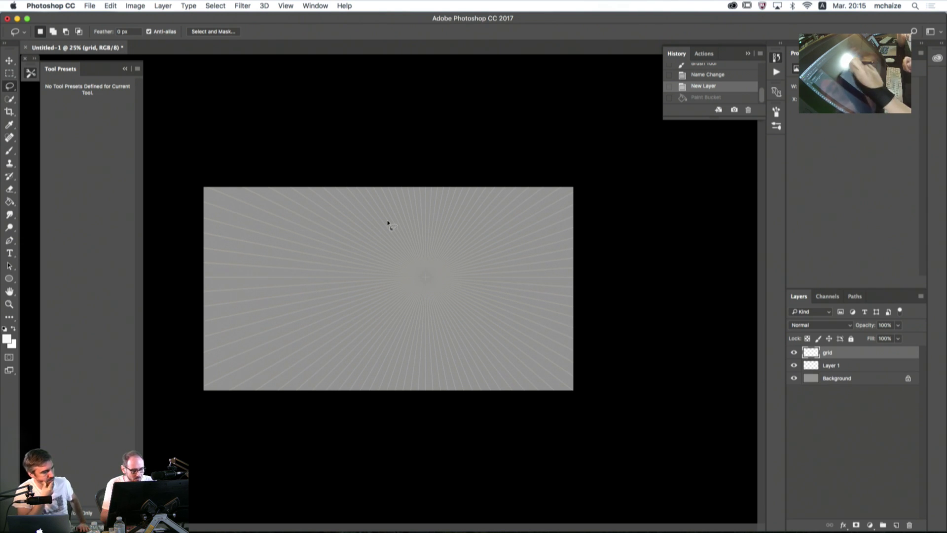
drag(491, 305, 614, 363)
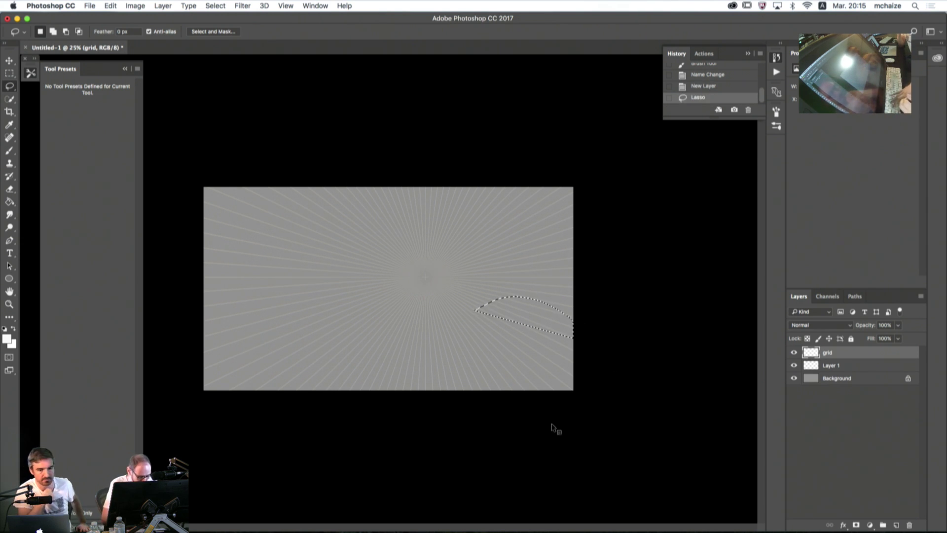
click(389, 188)
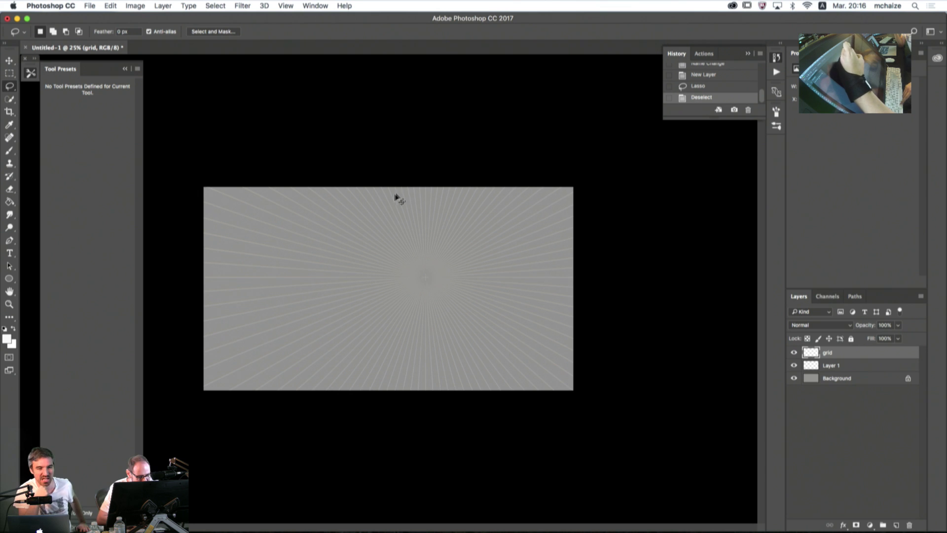
mouse_move(396, 200)
mouse_down()
mouse_move(399, 187)
mouse_move(410, 188)
mouse_move(378, 205)
mouse_up()
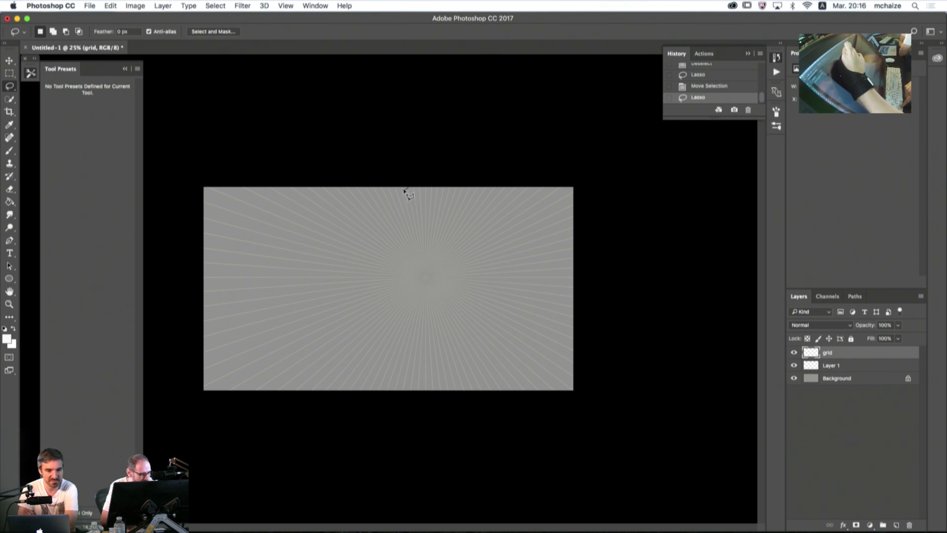
mouse_move(407, 194)
mouse_down()
mouse_move(339, 176)
mouse_move(407, 186)
mouse_move(401, 205)
mouse_move(381, 206)
mouse_up()
click(404, 196)
click(386, 210)
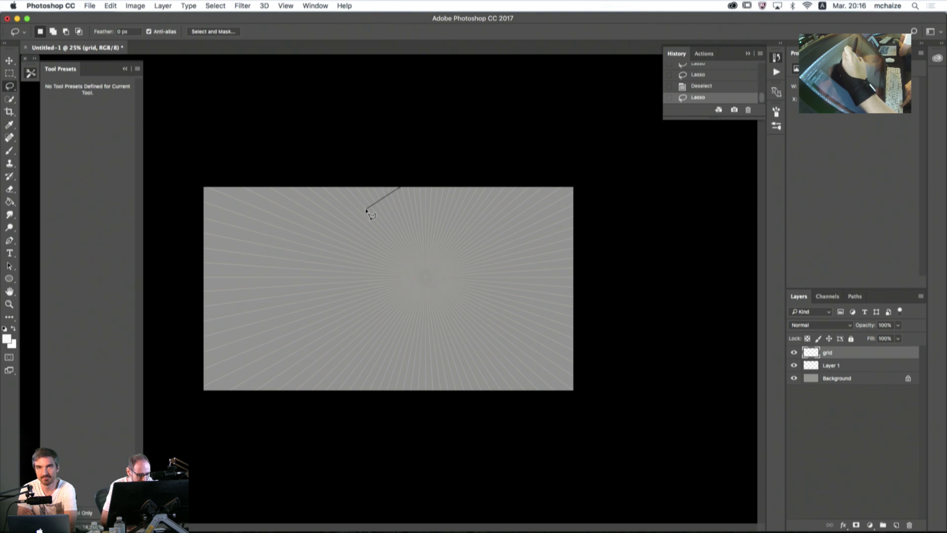
- Select the canvas's left part with a straight-sided lasso outline stepping from the top edge toward the vanishing point and down to the lower-left edge
click(366, 209)
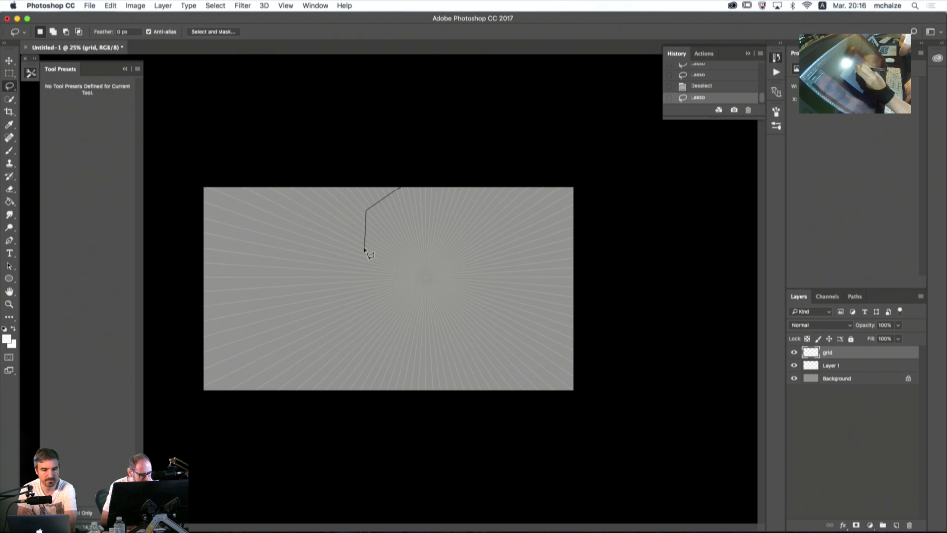
click(364, 249)
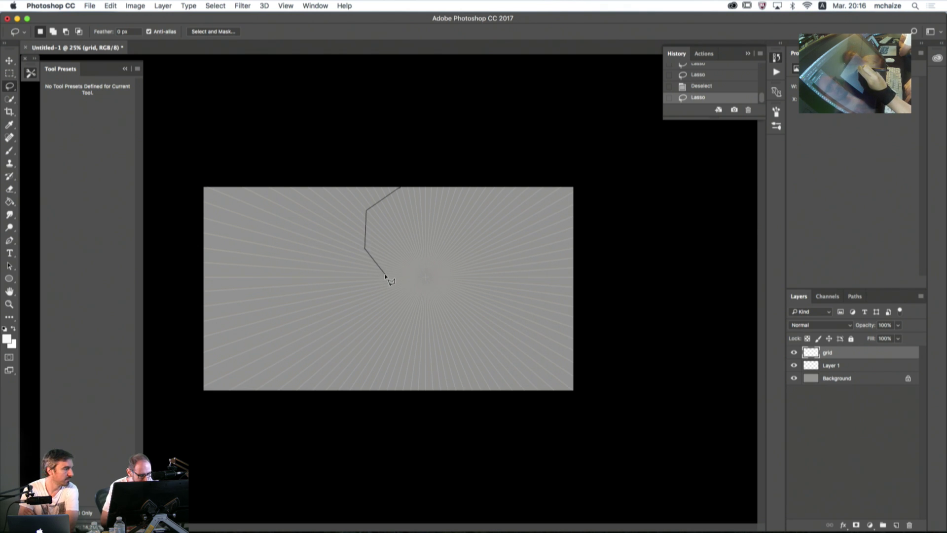
click(386, 274)
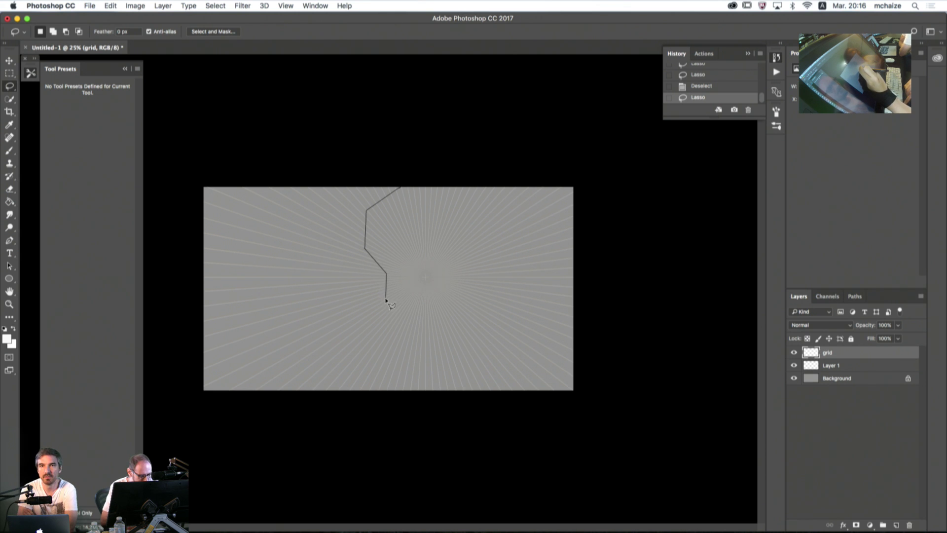
click(386, 301)
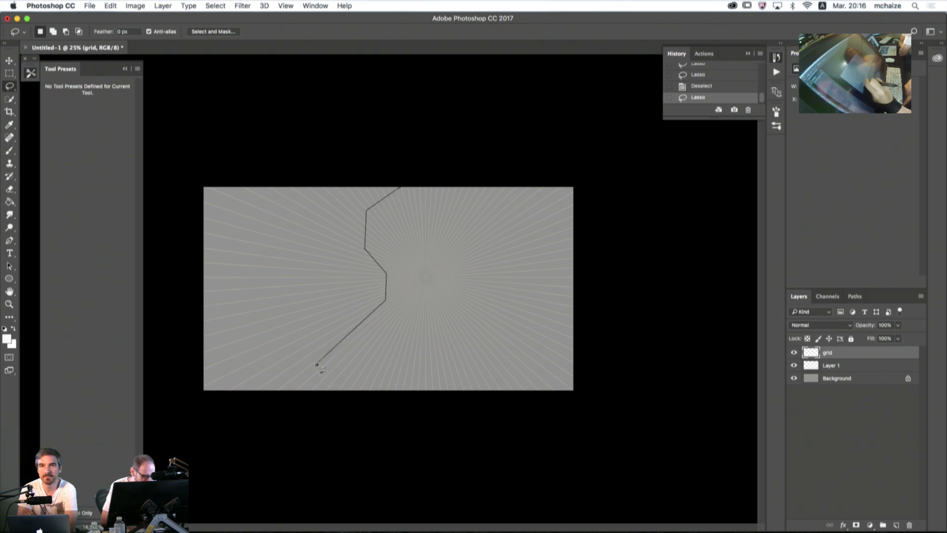
click(246, 398)
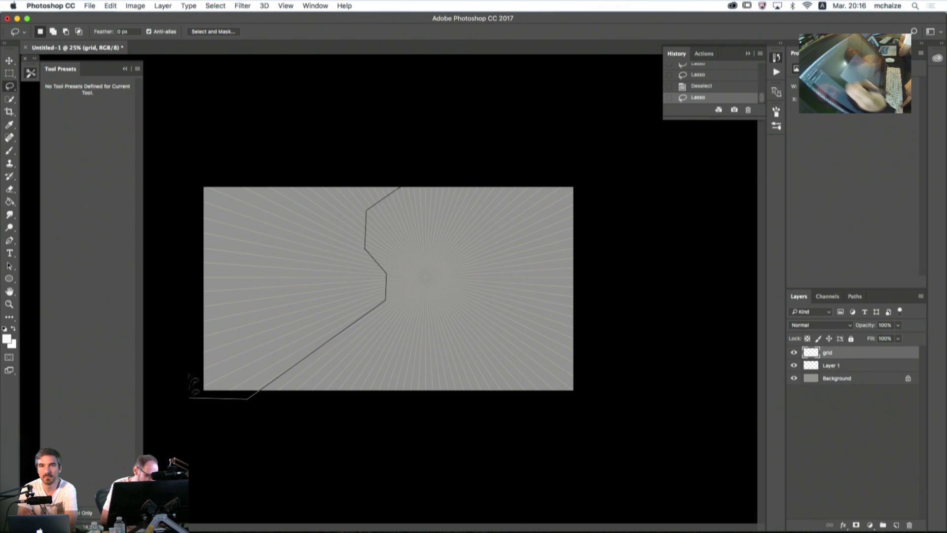
click(189, 398)
click(195, 156)
click(395, 176)
click(401, 188)
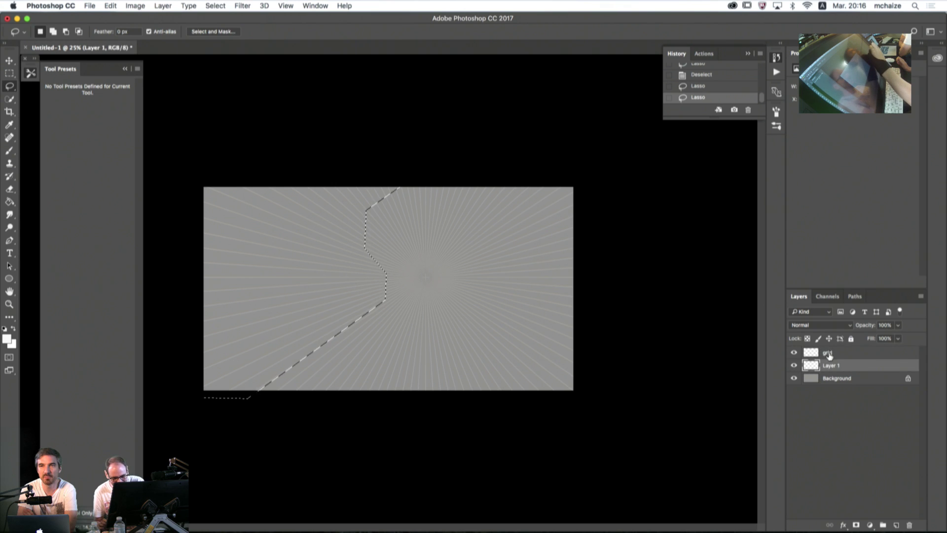
- Lock the grid layer, and fill the selected left area on Layer 1 with dark grey using the Paint Bucket
key(super+slash)
key(alt+bracketleft)
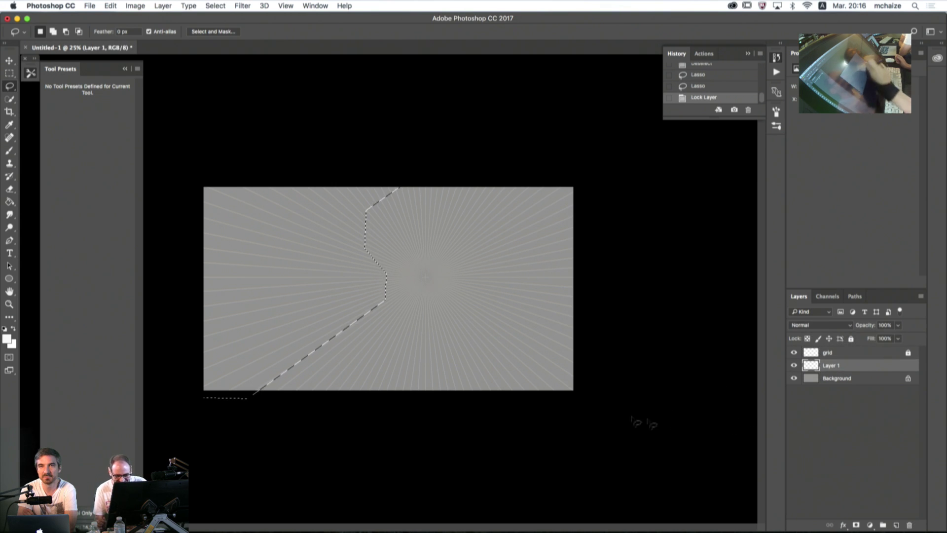
key(g)
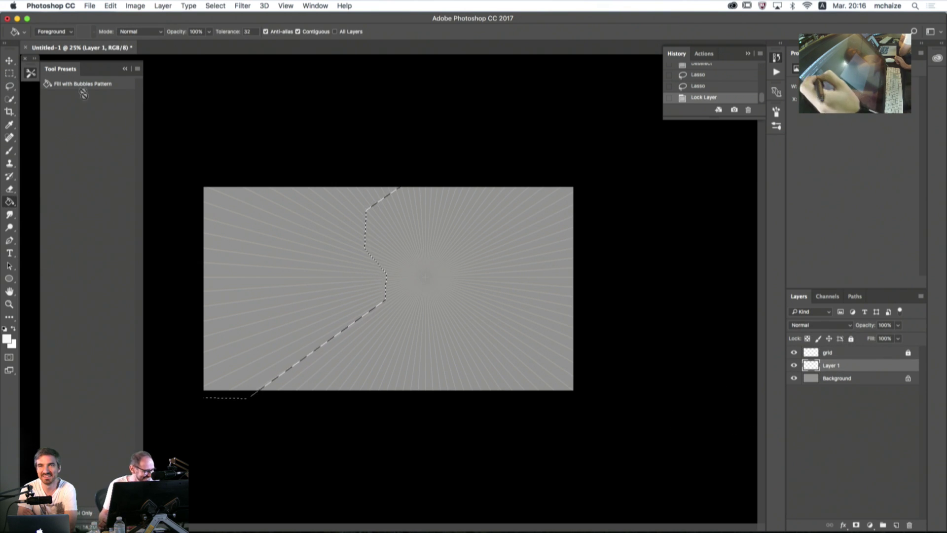
click(7, 338)
drag(618, 339, 567, 363)
click(799, 267)
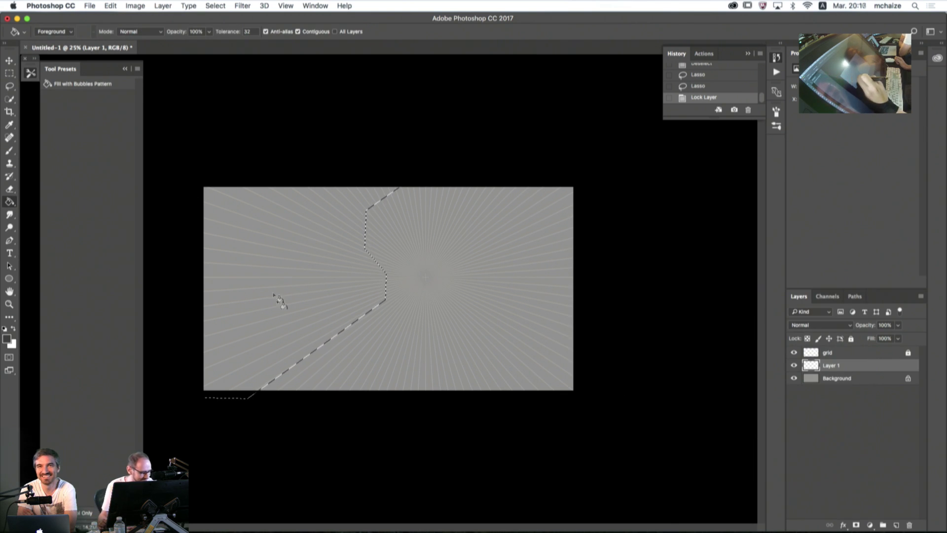
click(283, 305)
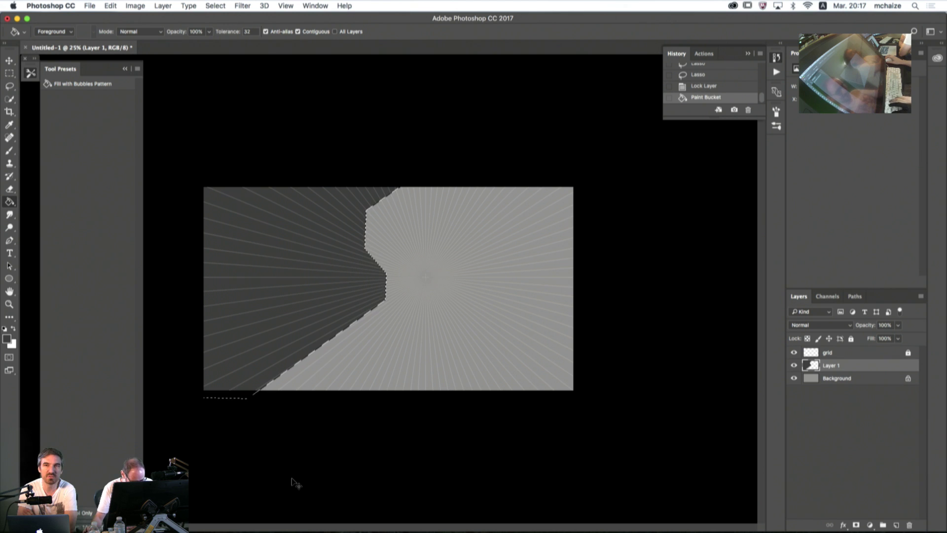
key(super+d)
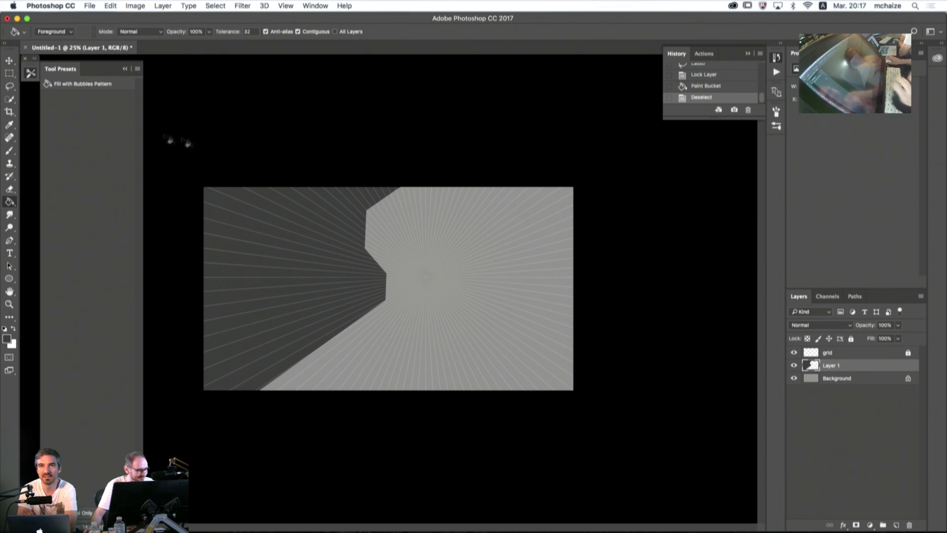
- Shift the dark shape slightly left, then lasso its lower portion down to the canvas edge and fill it with the same dark grey
key(v)
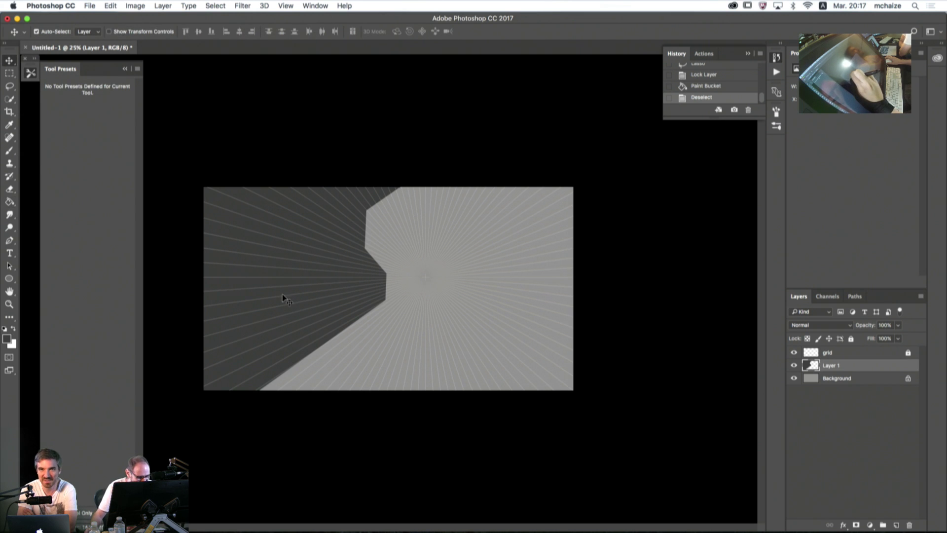
drag(284, 299, 272, 304)
key(l)
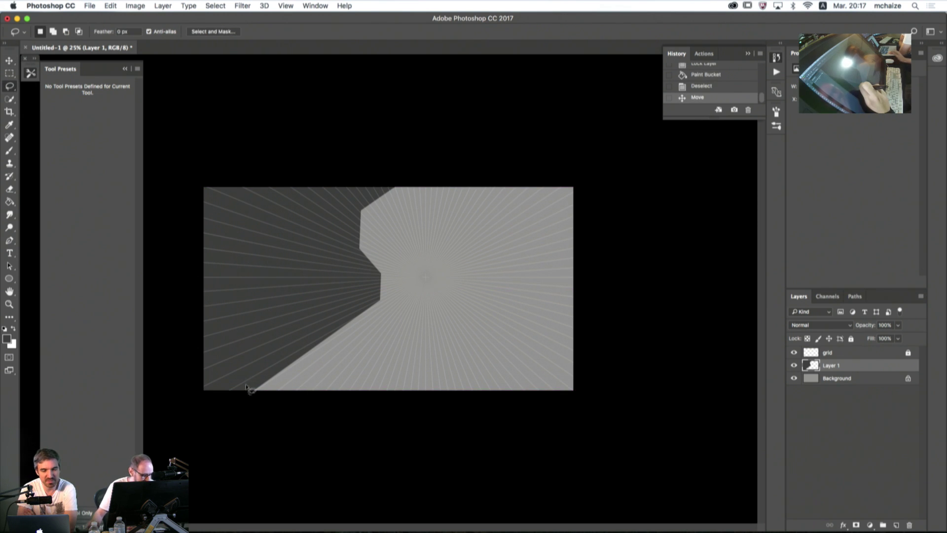
drag(257, 392, 298, 363)
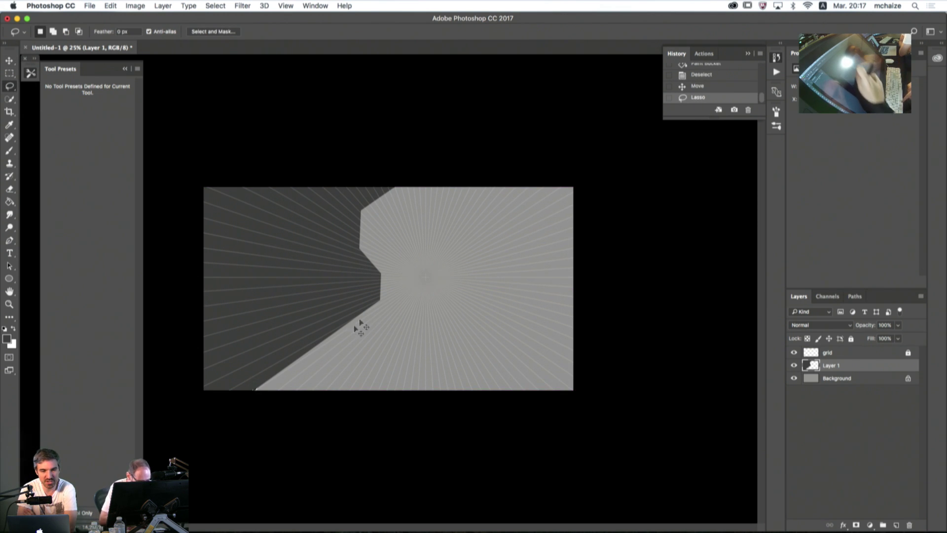
mouse_move(258, 390)
mouse_down()
mouse_move(380, 304)
mouse_move(380, 274)
mouse_move(330, 279)
mouse_move(223, 324)
mouse_move(204, 397)
mouse_move(256, 393)
mouse_up()
key(g)
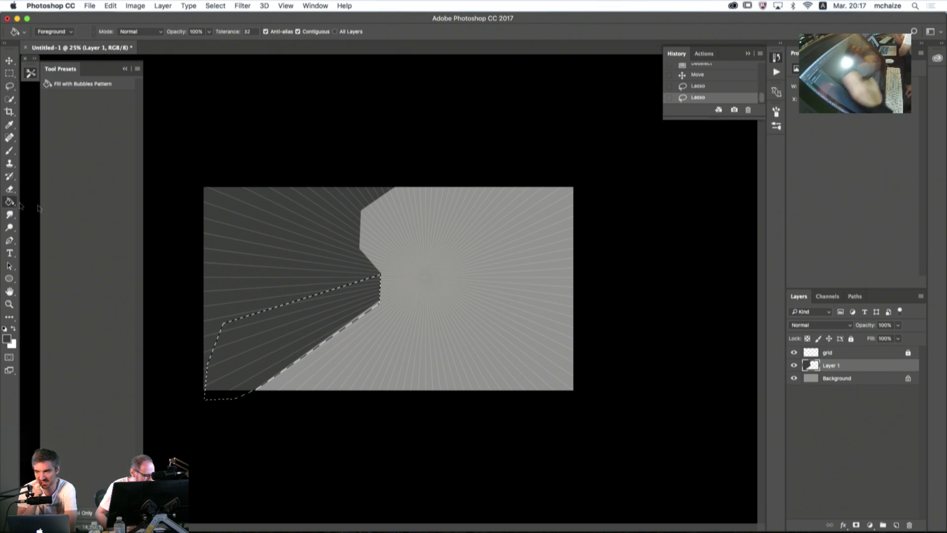
click(326, 340)
click(327, 339)
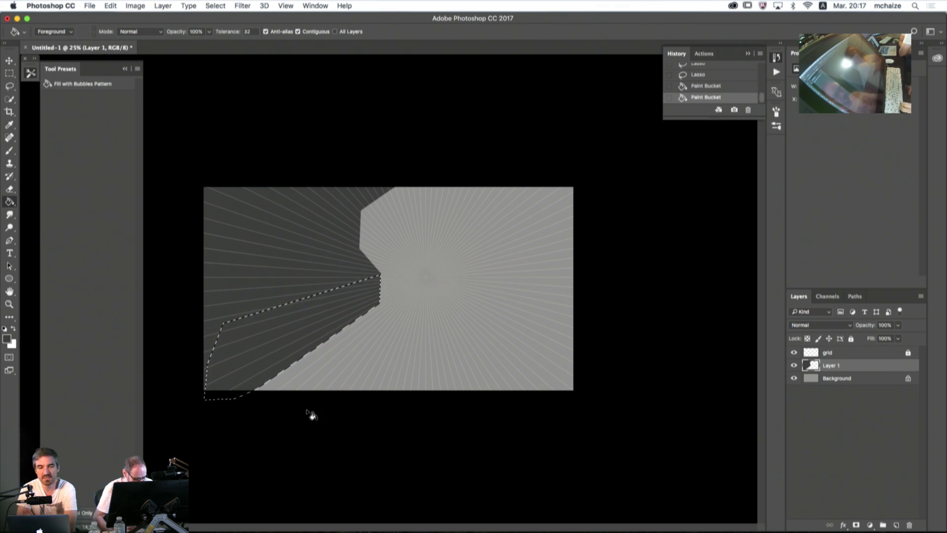
key(super+d)
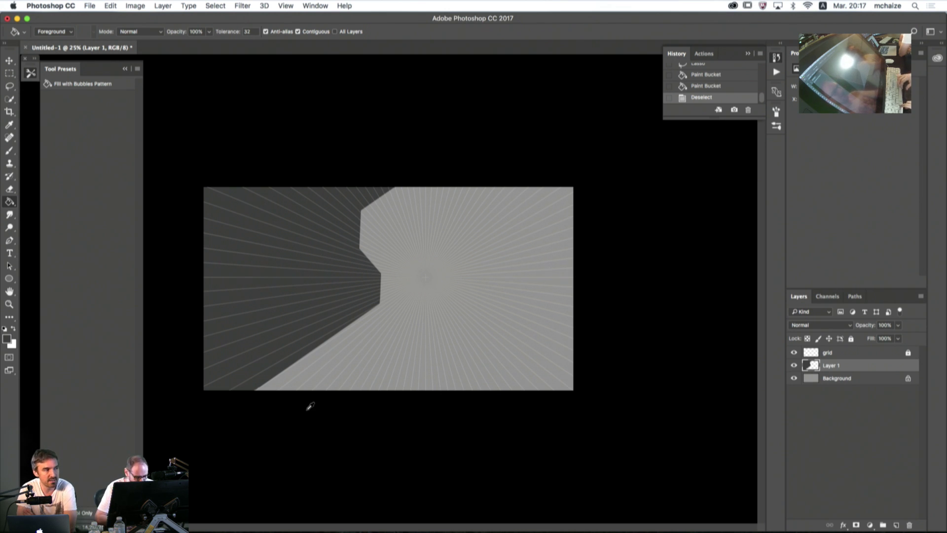
- Duplicate Layer 1 and flip the copy horizontally with Free Transform
key(super+j)
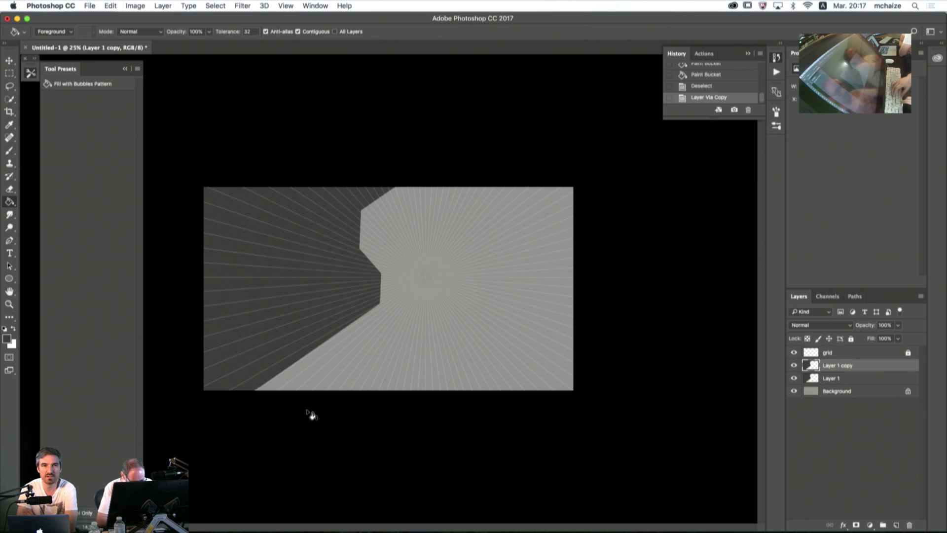
key(super+t)
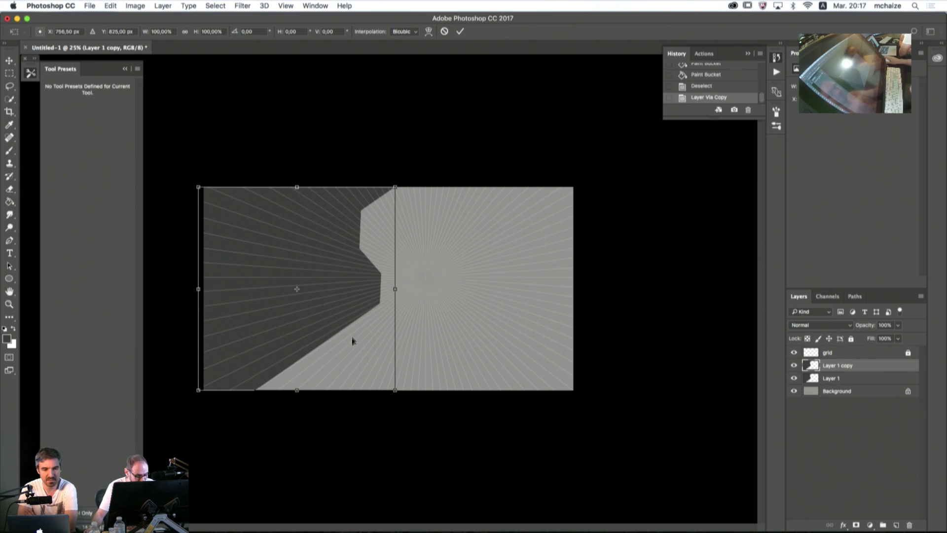
right_click(324, 315)
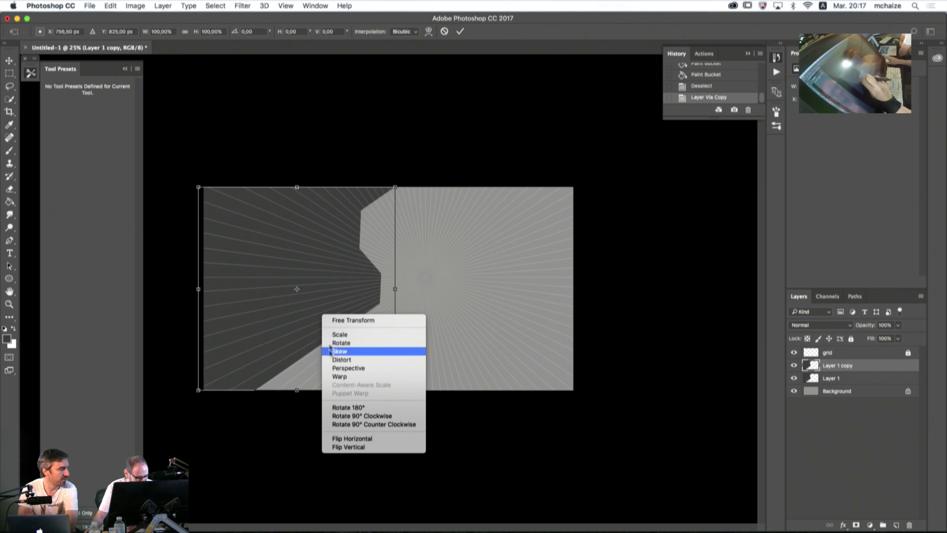
click(335, 439)
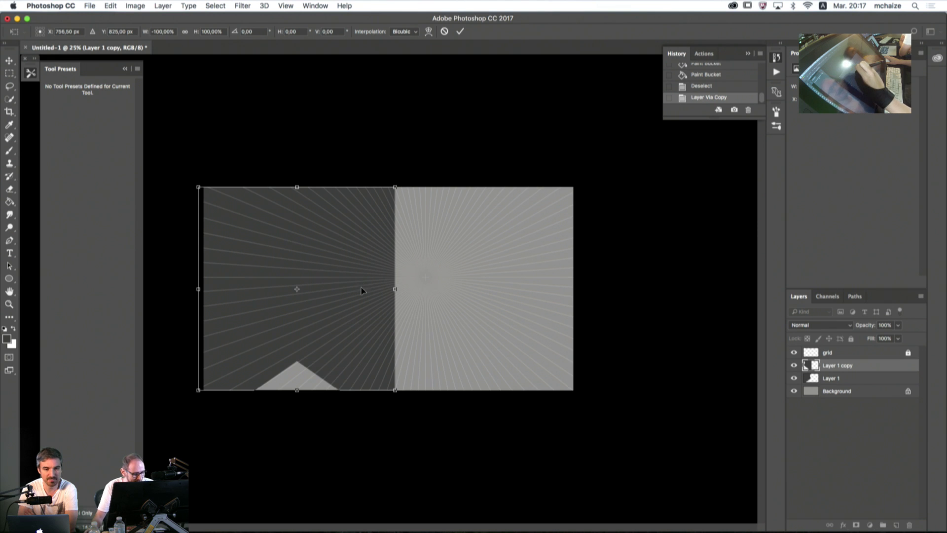
- Move the mirrored dark shape to the canvas's right side and rotate it about 2.3° clockwise
drag(362, 290, 606, 296)
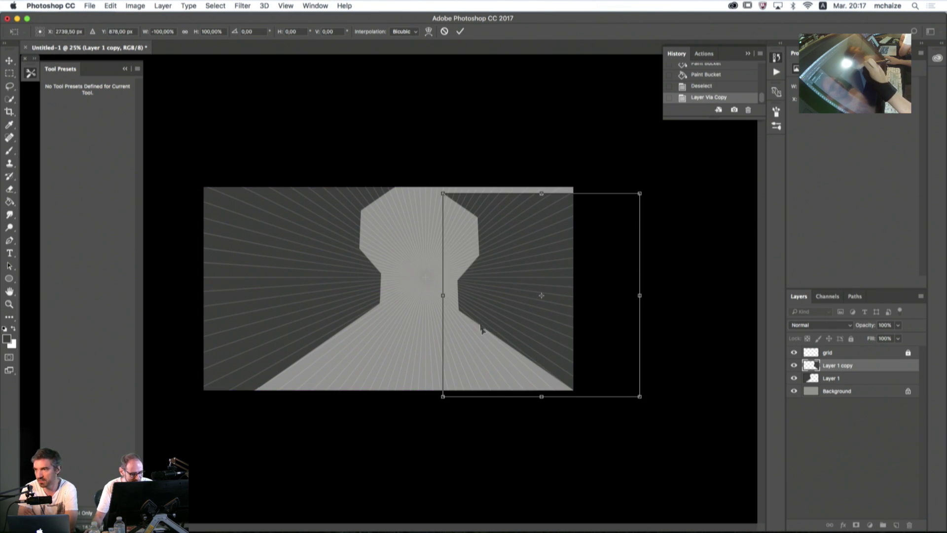
drag(481, 329, 525, 324)
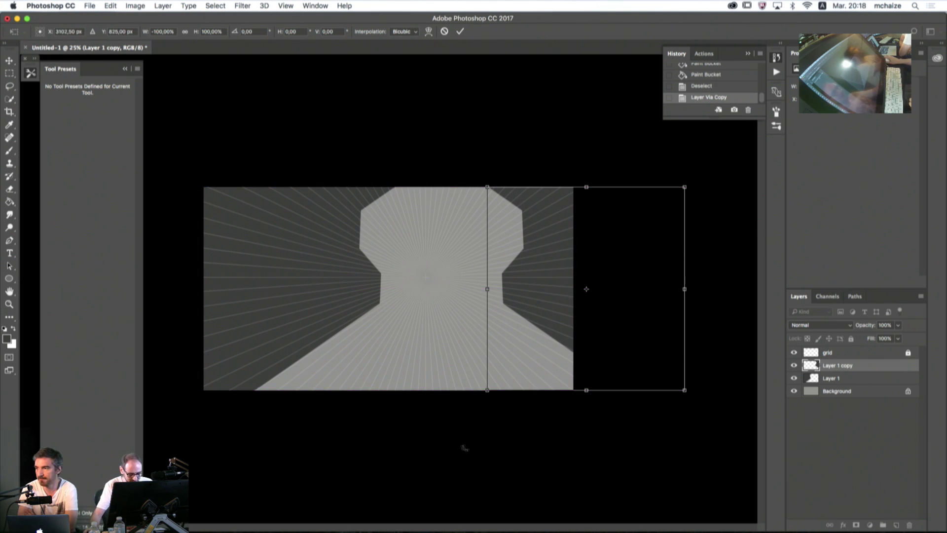
drag(528, 415, 521, 371)
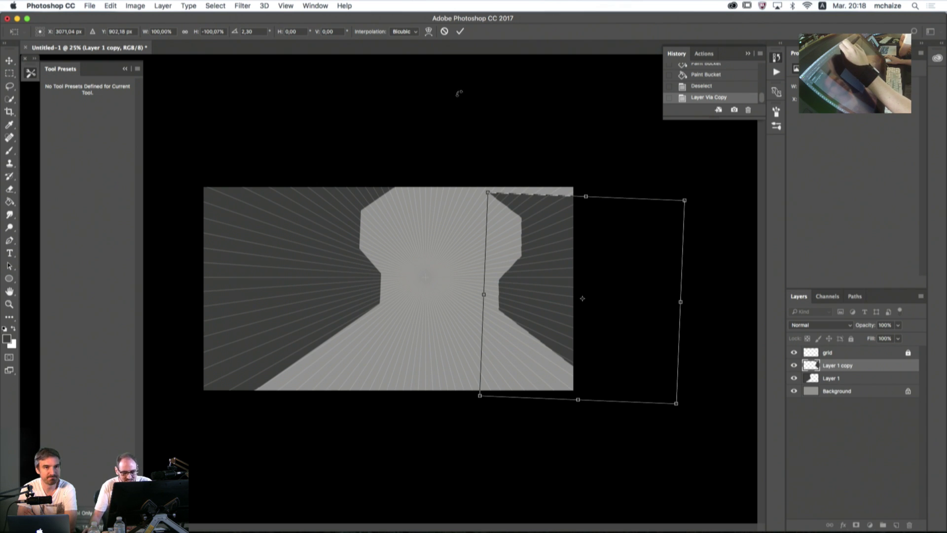
click(459, 32)
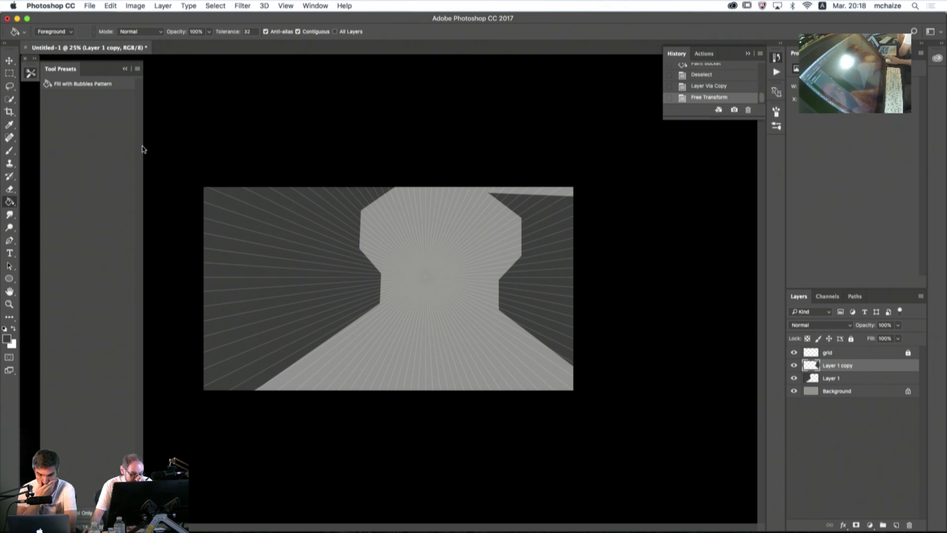
- Lasso the upper corner of the mirrored right shape along the perspective lines and clear it from Layer 1 copy
click(10, 87)
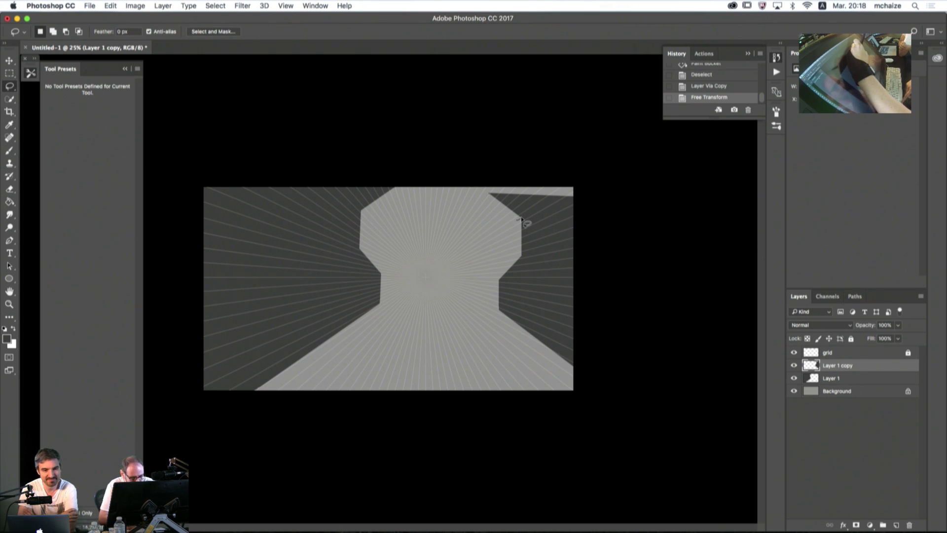
mouse_move(521, 219)
mouse_down()
mouse_move(581, 184)
mouse_move(485, 169)
mouse_move(475, 199)
mouse_move(519, 220)
mouse_up()
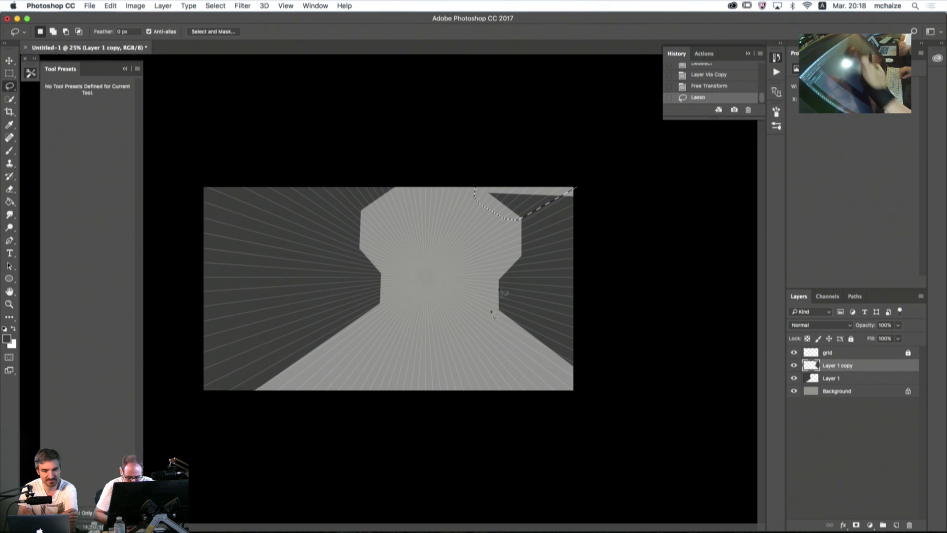
key(Delete)
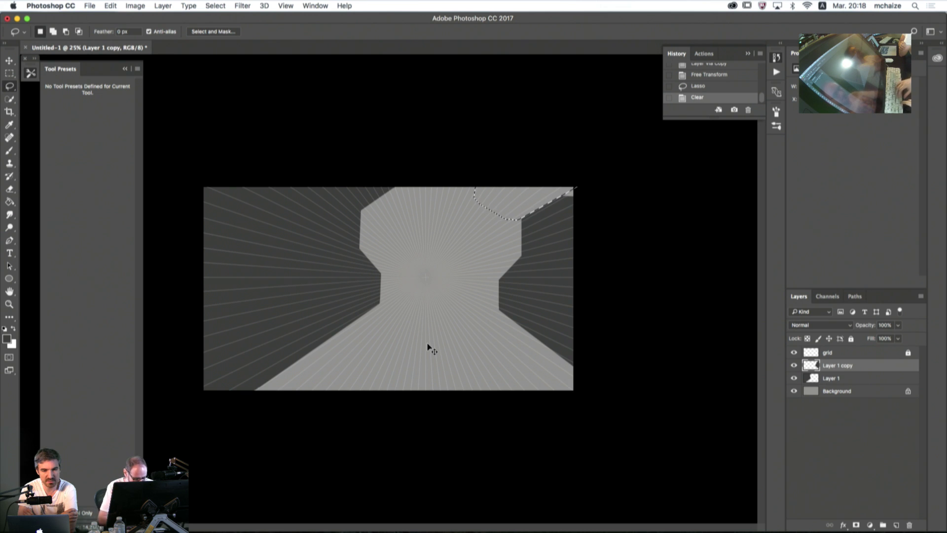
key(super+d)
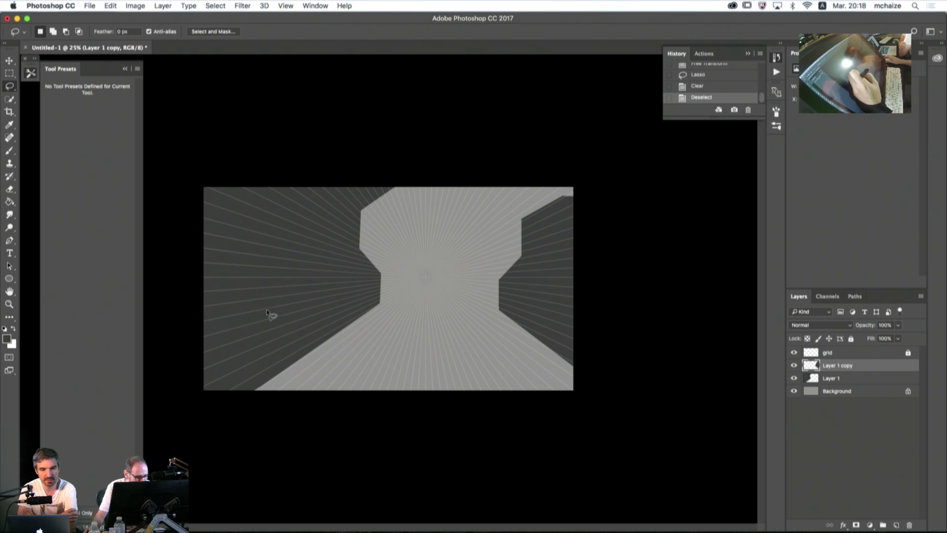
- Lasso the strip along the right shape's lower slanted edge and clear it from Layer 1 copy
click(793, 365)
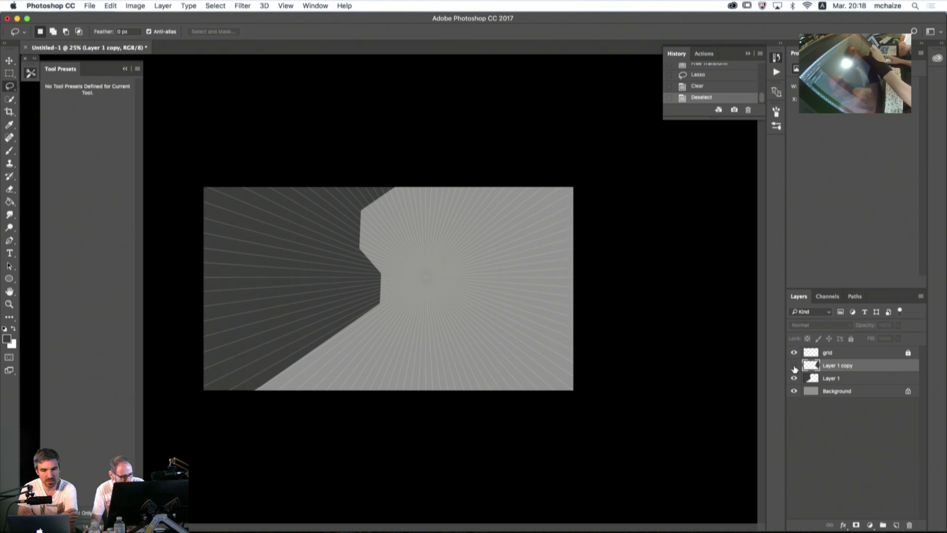
click(794, 365)
click(793, 365)
click(793, 364)
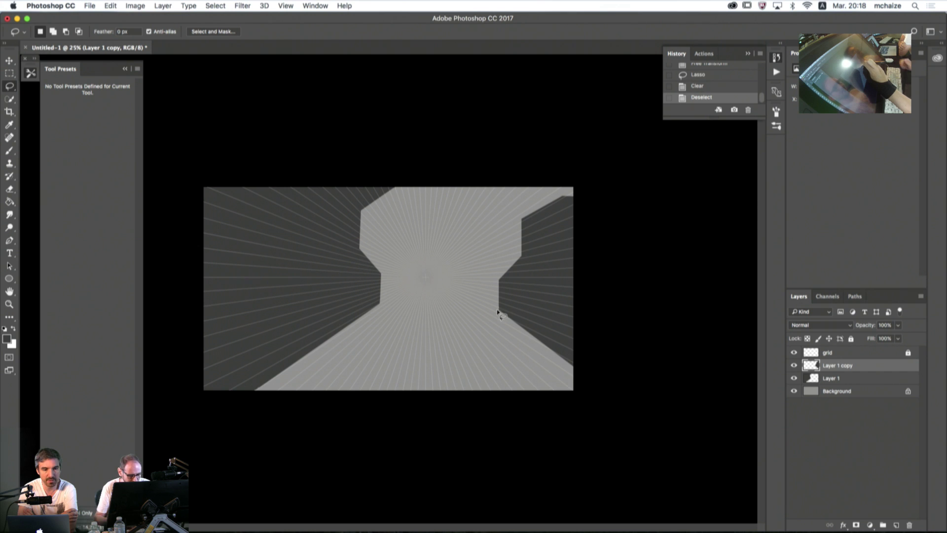
mouse_move(501, 313)
mouse_down()
mouse_move(582, 358)
mouse_move(587, 351)
mouse_move(581, 377)
mouse_move(504, 342)
mouse_move(499, 312)
mouse_up()
key(Delete)
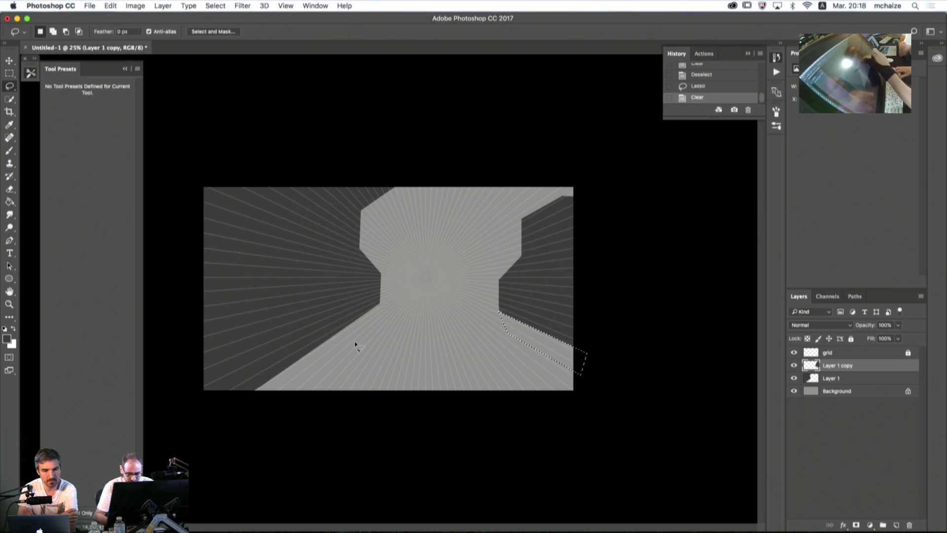
- On Layer 1, lasso the left shape's lower part along its slanted edge and fill it with the same dark grey
key(alt+bracketleft)
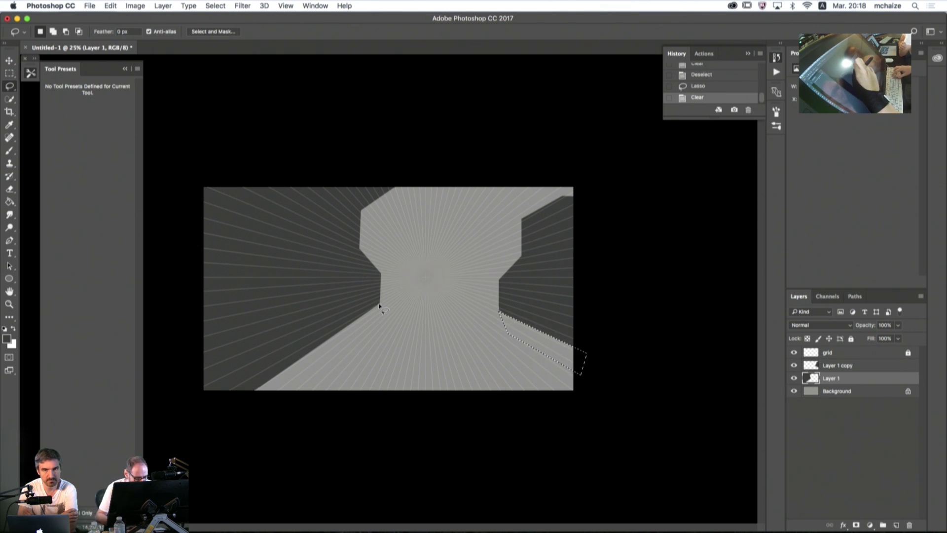
click(255, 391)
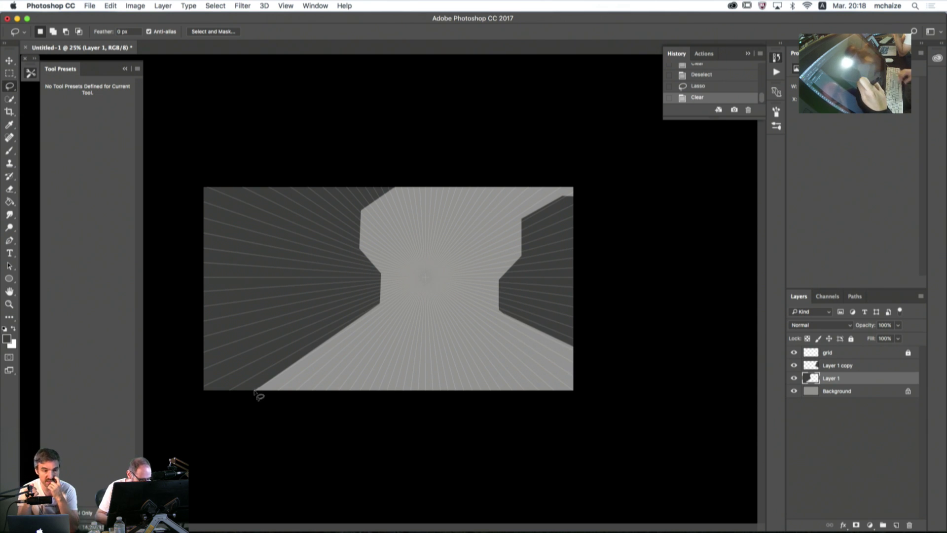
drag(255, 390, 255, 392)
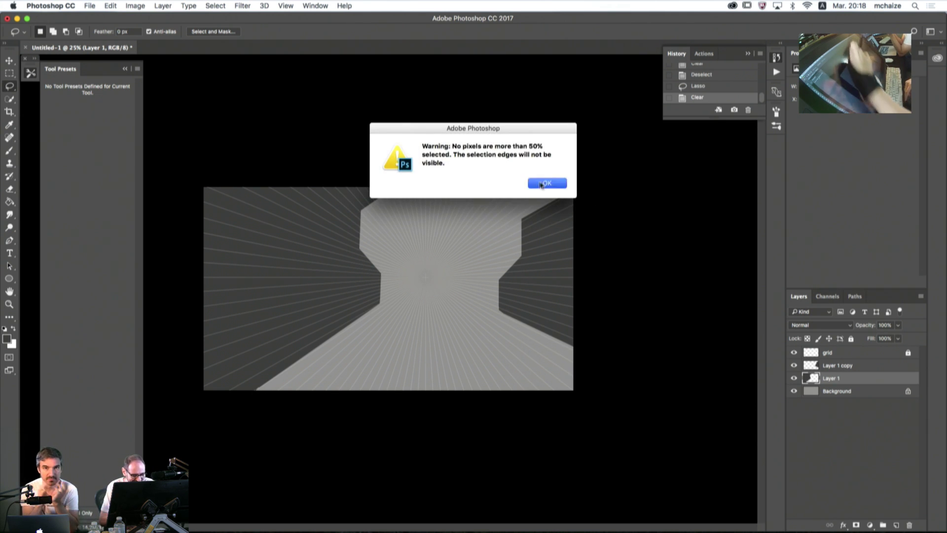
key(Return)
drag(267, 384, 379, 311)
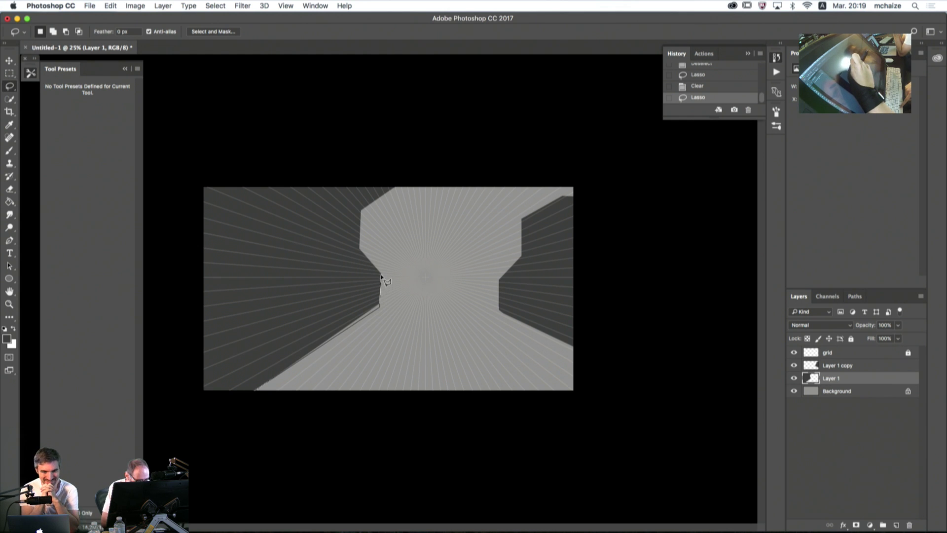
mouse_move(380, 276)
mouse_down()
mouse_move(246, 300)
mouse_move(211, 316)
mouse_move(200, 407)
mouse_move(256, 392)
mouse_up()
key(g)
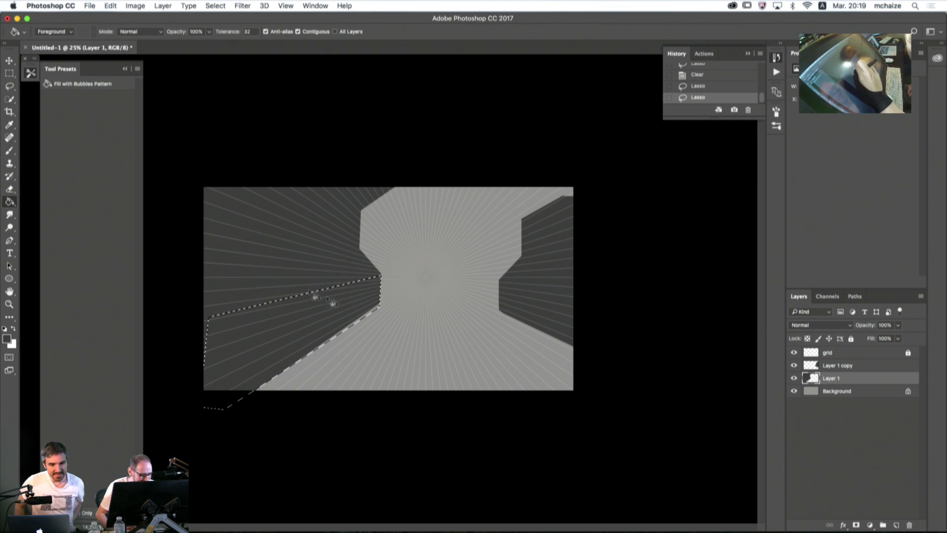
click(373, 314)
click(375, 314)
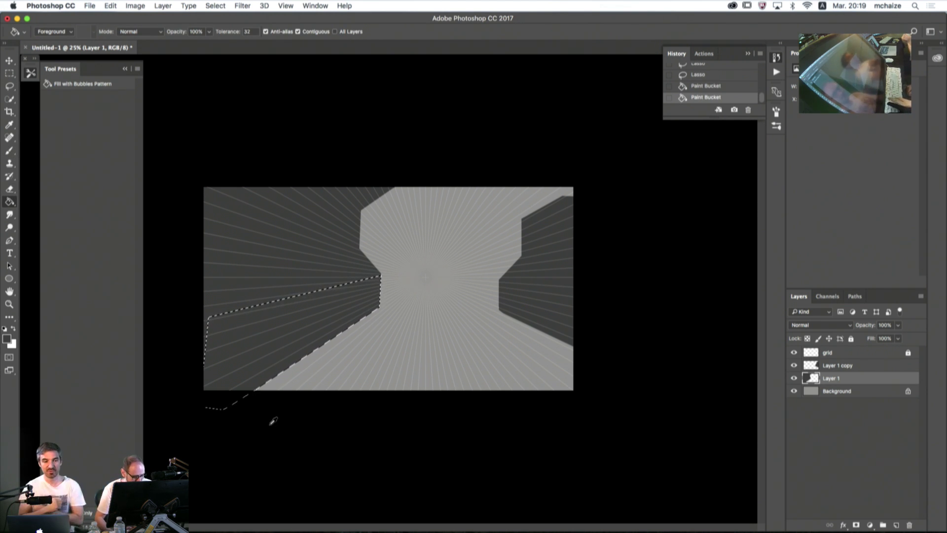
key(super+d)
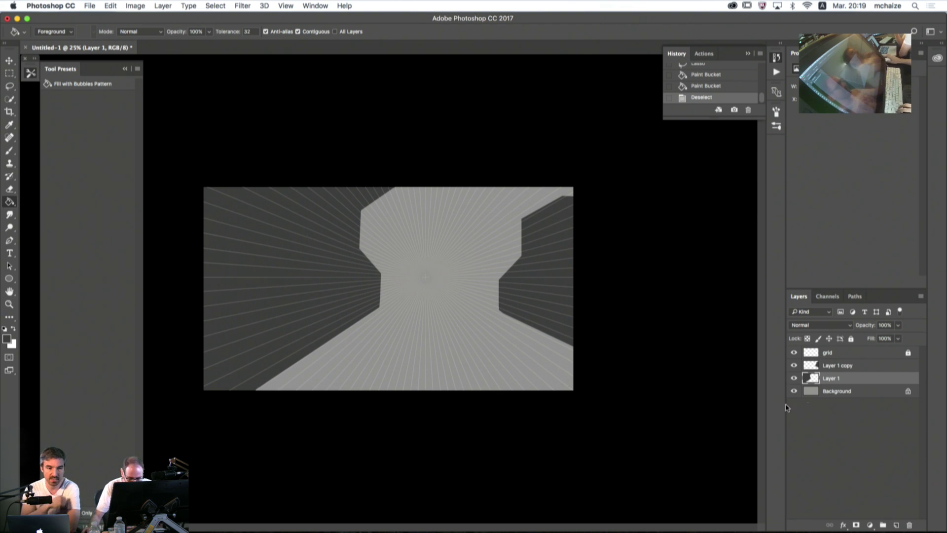
- Merge Layer 1 with Layer 1 copy and add a new empty layer directly above the merged dark shapes
shift+click(839, 365)
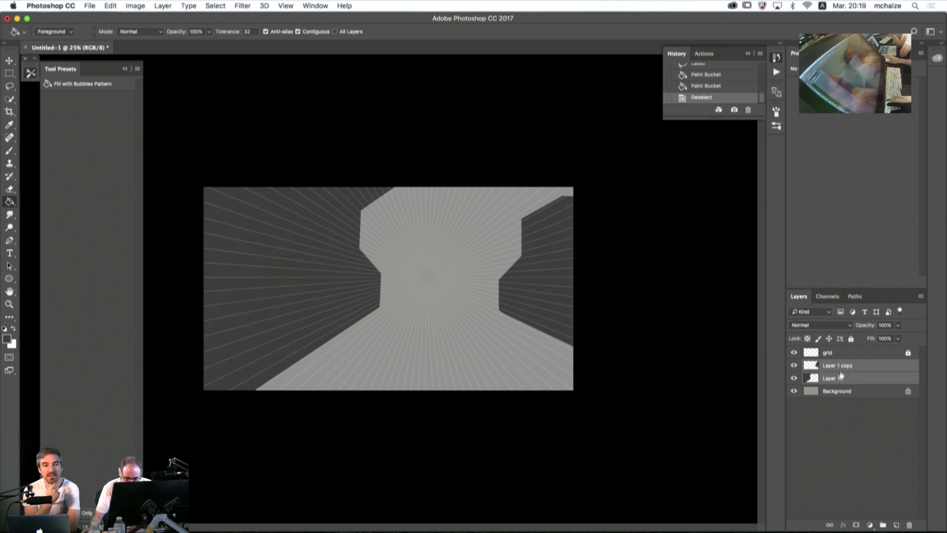
key(super+e)
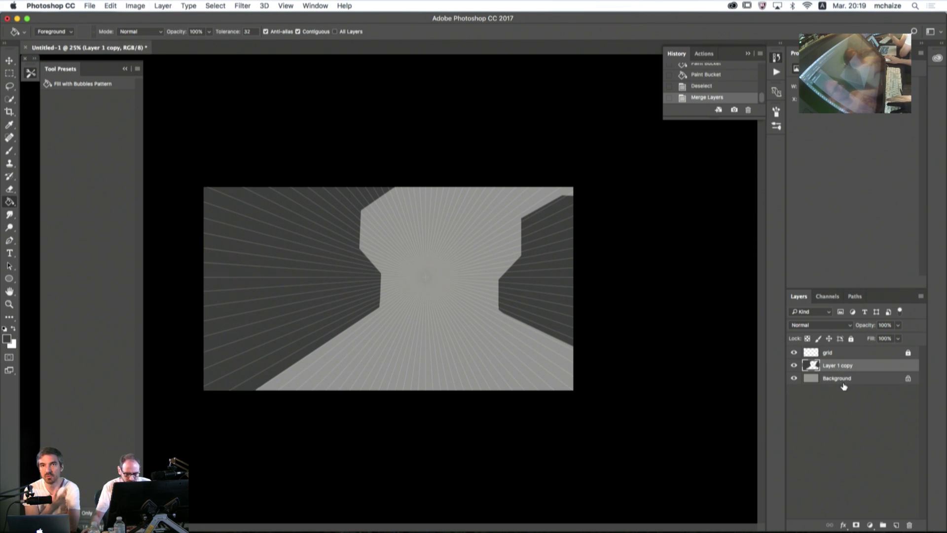
click(844, 386)
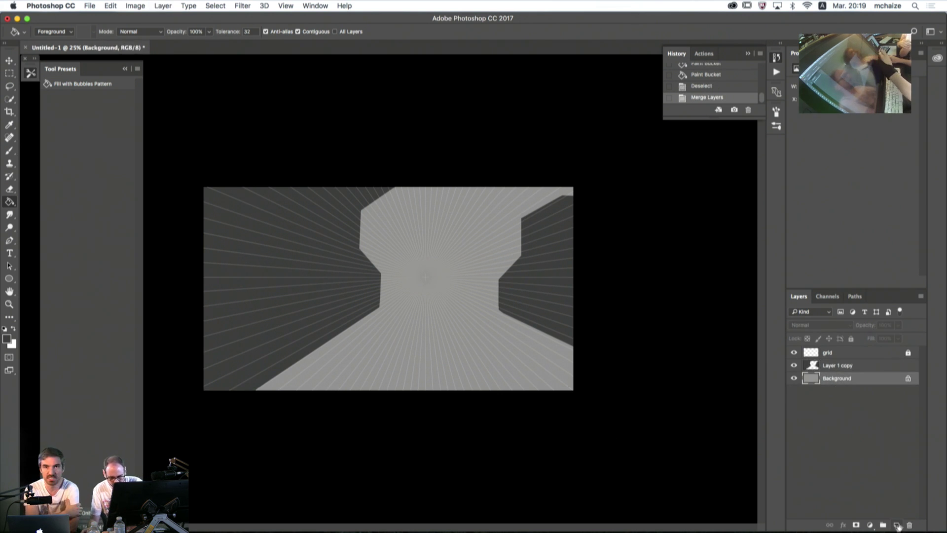
click(896, 525)
click(9, 86)
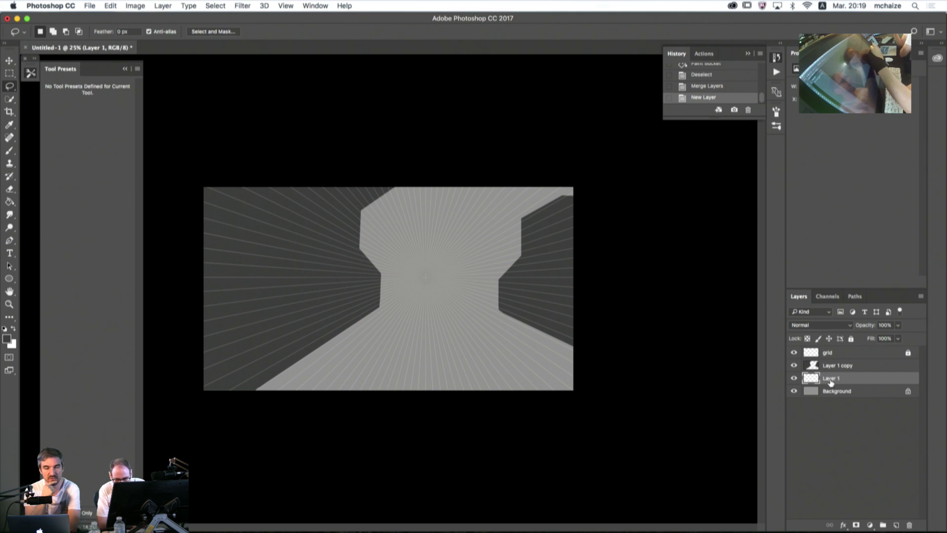
drag(831, 380, 832, 360)
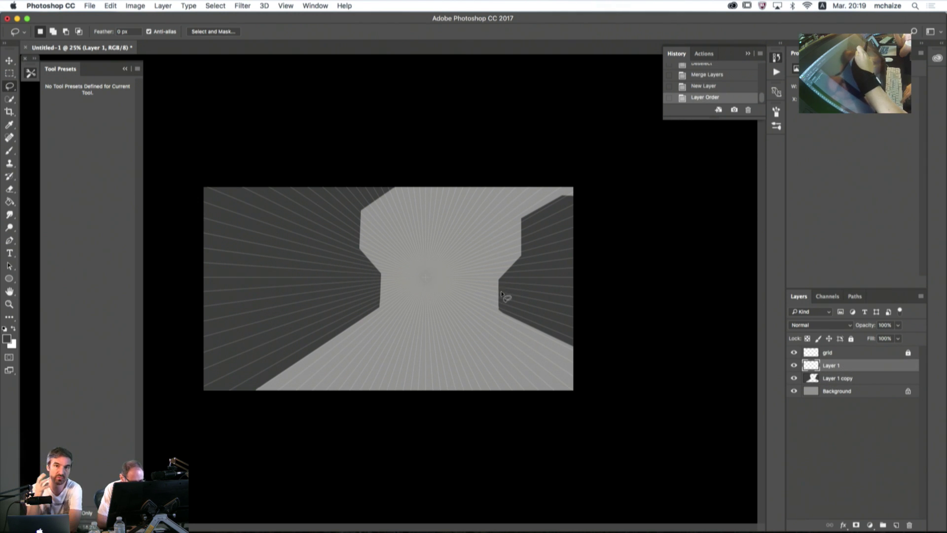
- Lasso a thin, slightly slanted beam with bracketed ends spanning the gap between the two dark shapes
drag(503, 292, 503, 285)
click(538, 185)
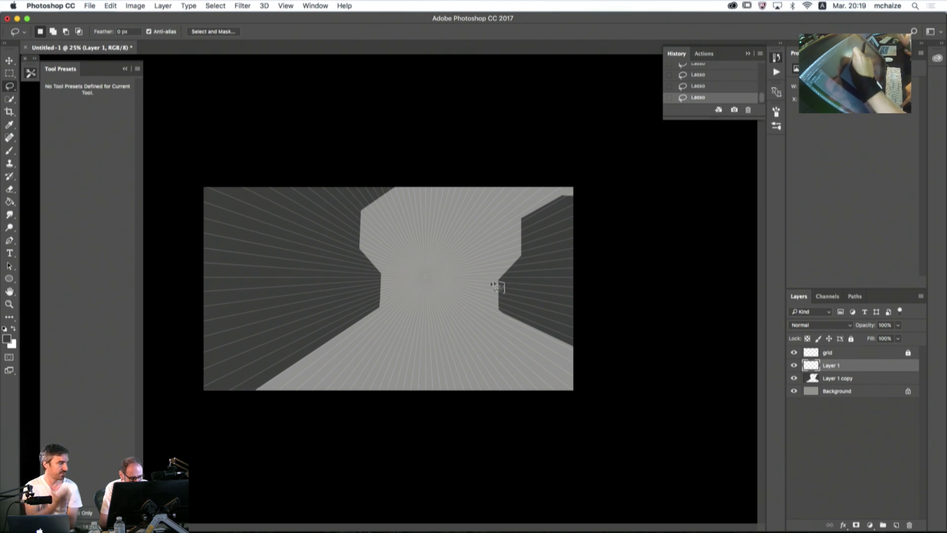
mouse_move(495, 285)
mouse_down()
mouse_move(371, 282)
mouse_move(371, 291)
mouse_move(392, 286)
mouse_move(382, 292)
mouse_move(493, 290)
mouse_up()
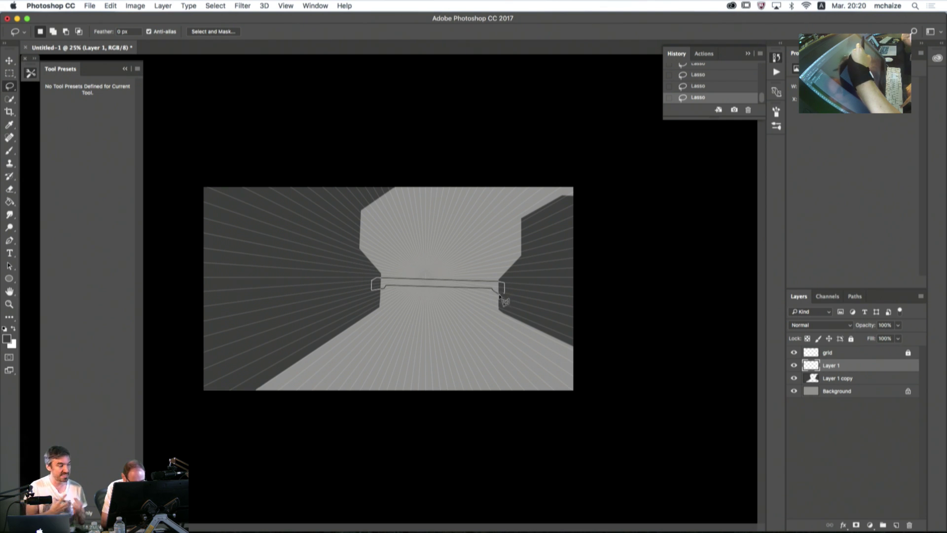
drag(504, 295, 502, 294)
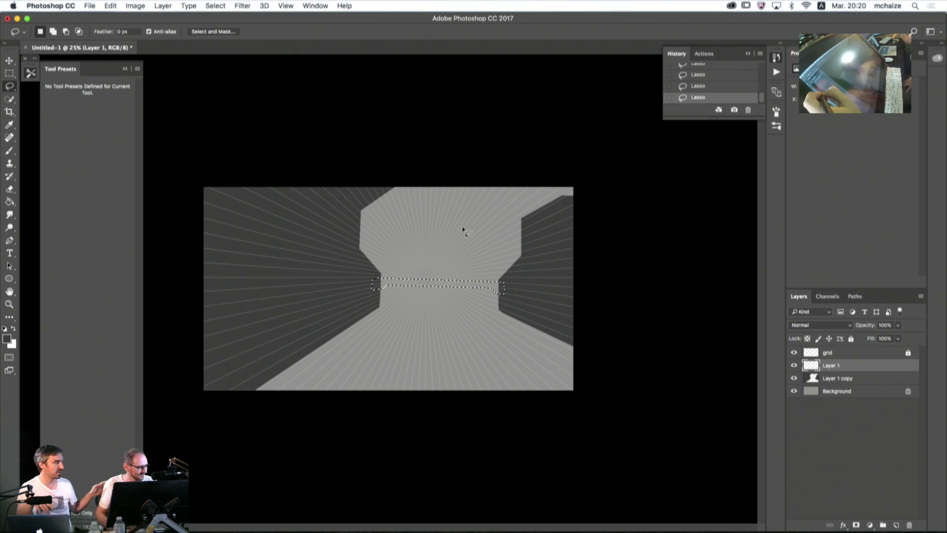
- Fill the beam selection with a slightly lighter dark grey using the Paint Bucket, deselect it, and duplicate the beam layer
key(b)
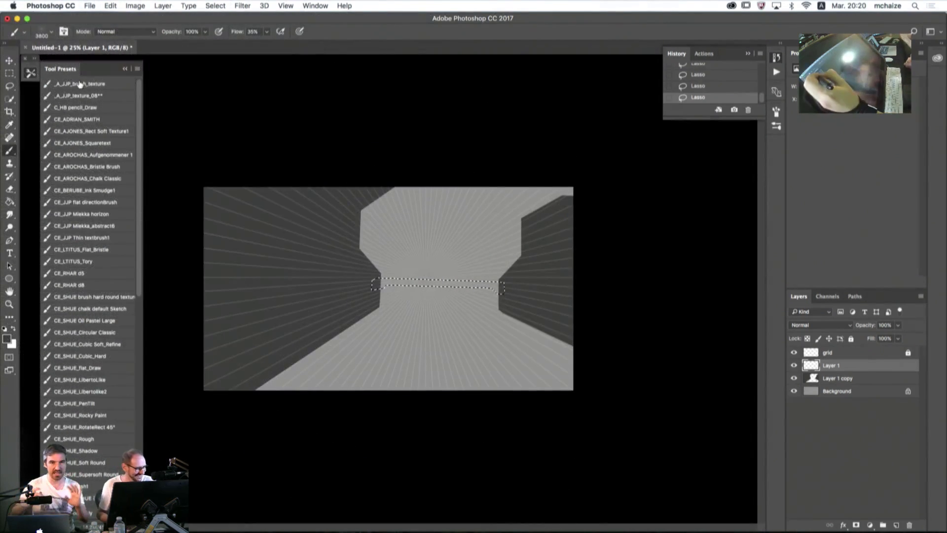
click(9, 200)
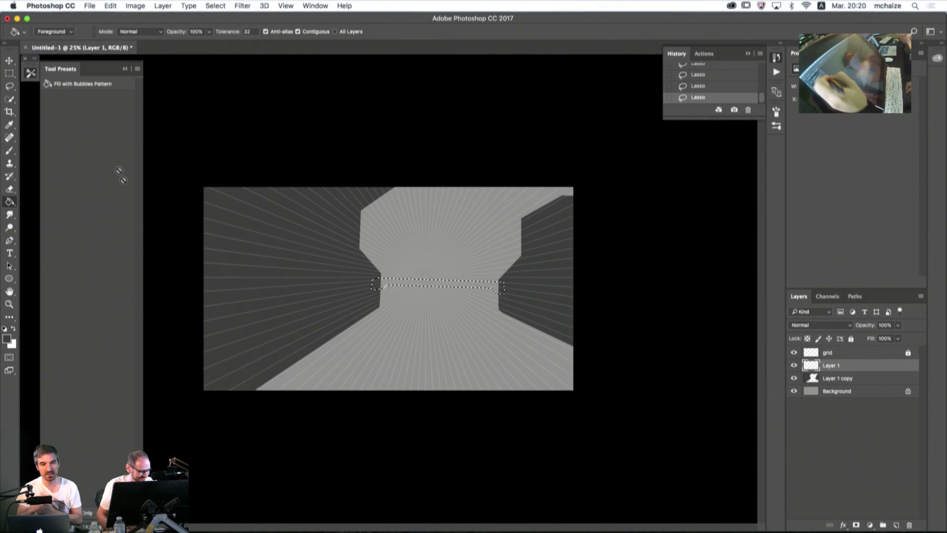
click(7, 338)
click(815, 265)
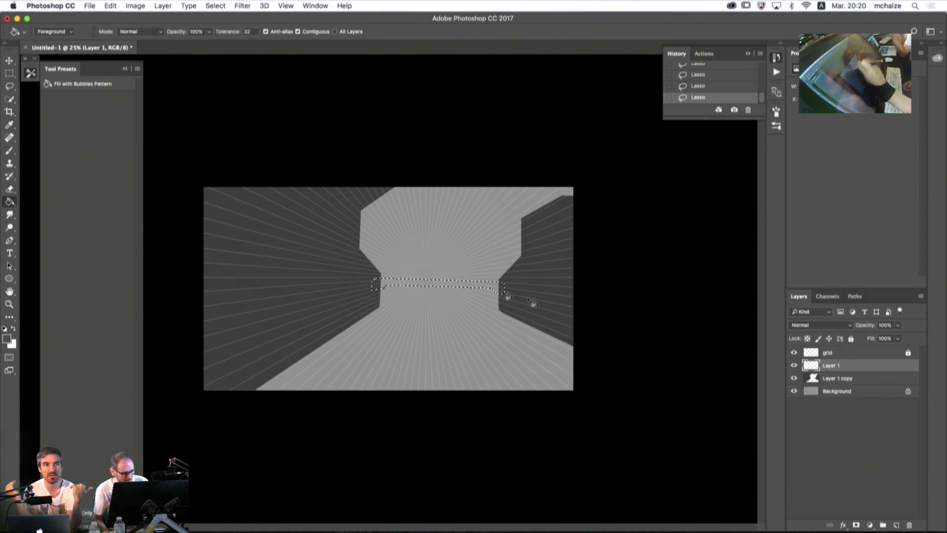
click(424, 283)
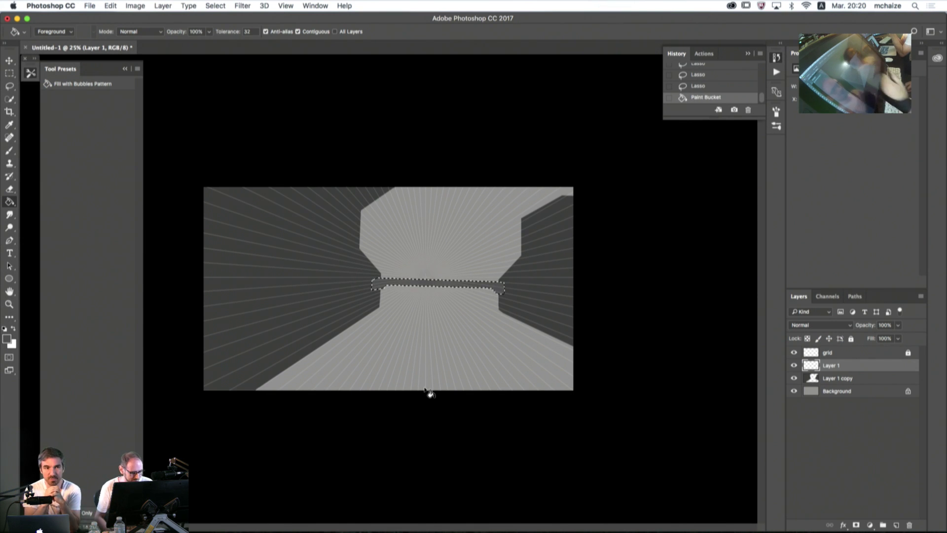
key(super+d)
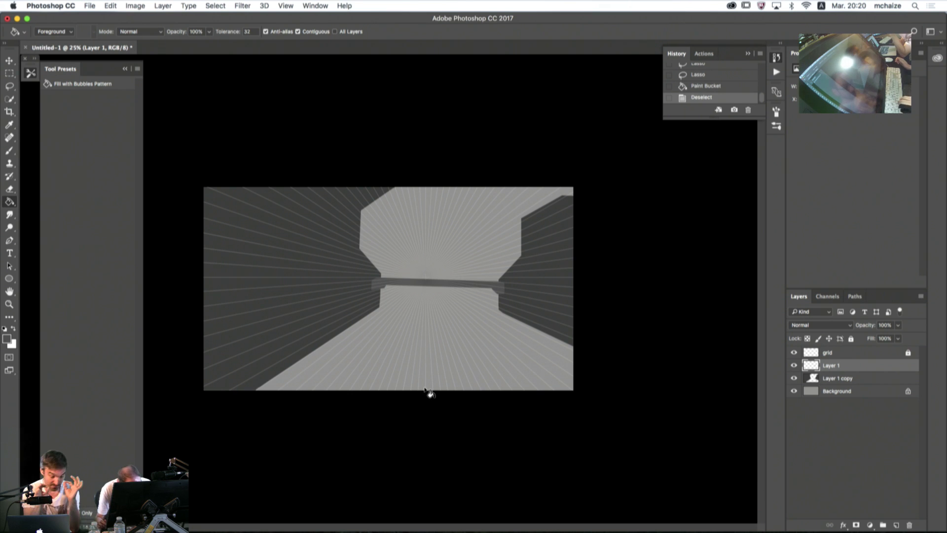
key(super+j)
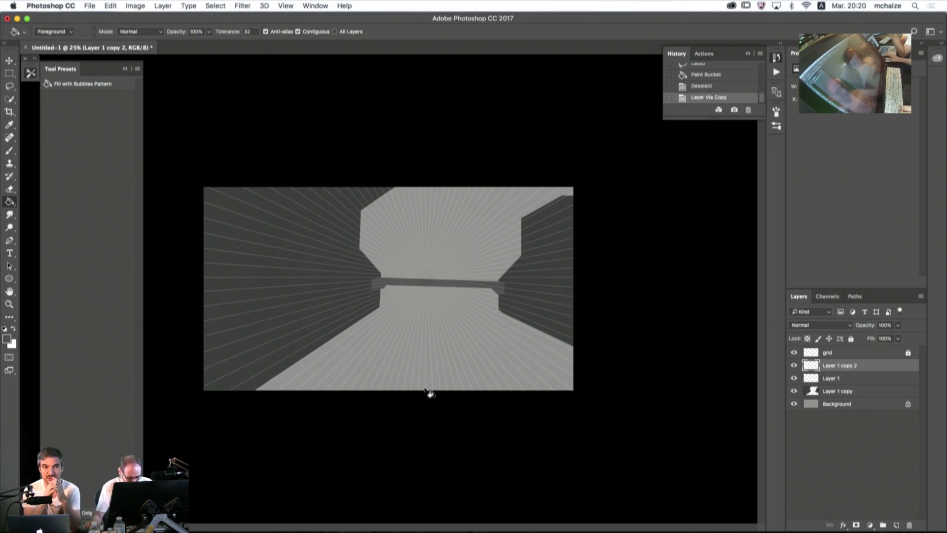
key(super+t)
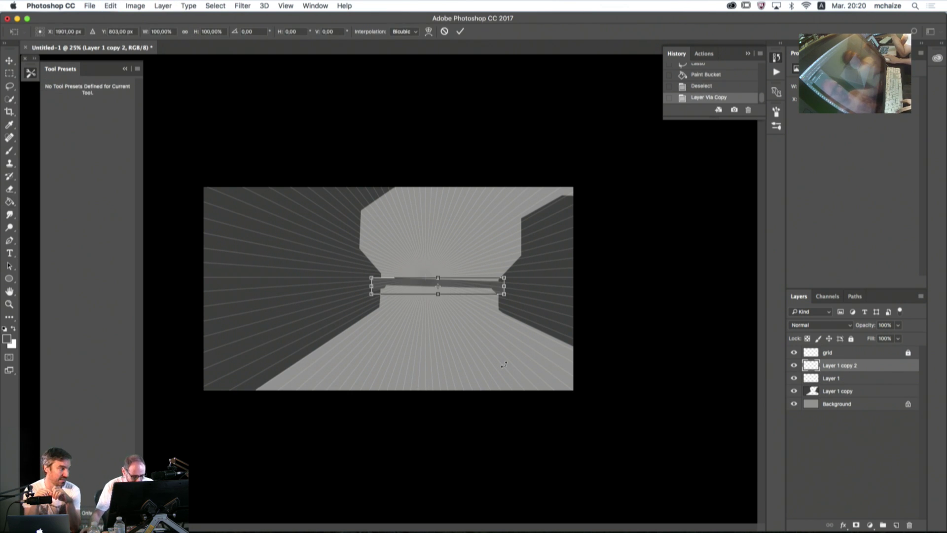
drag(504, 296, 514, 294)
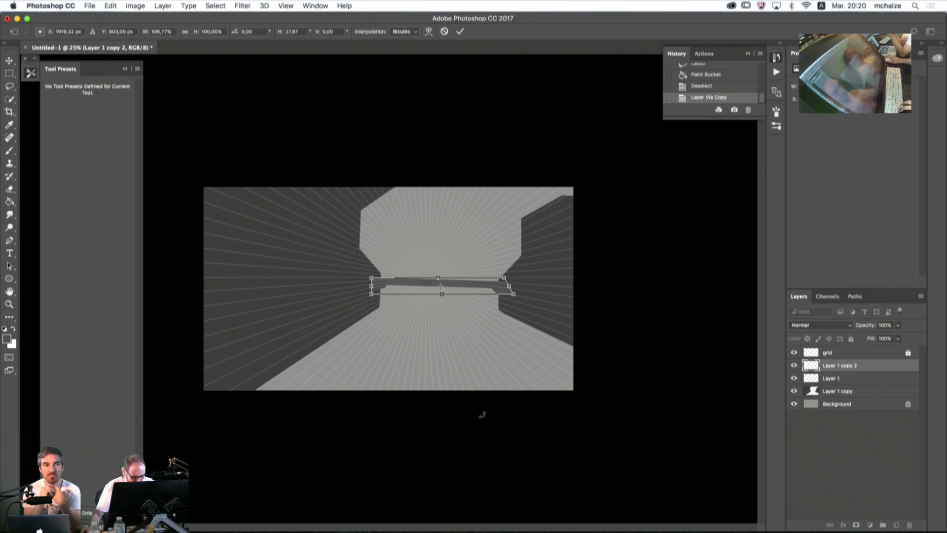
click(446, 31)
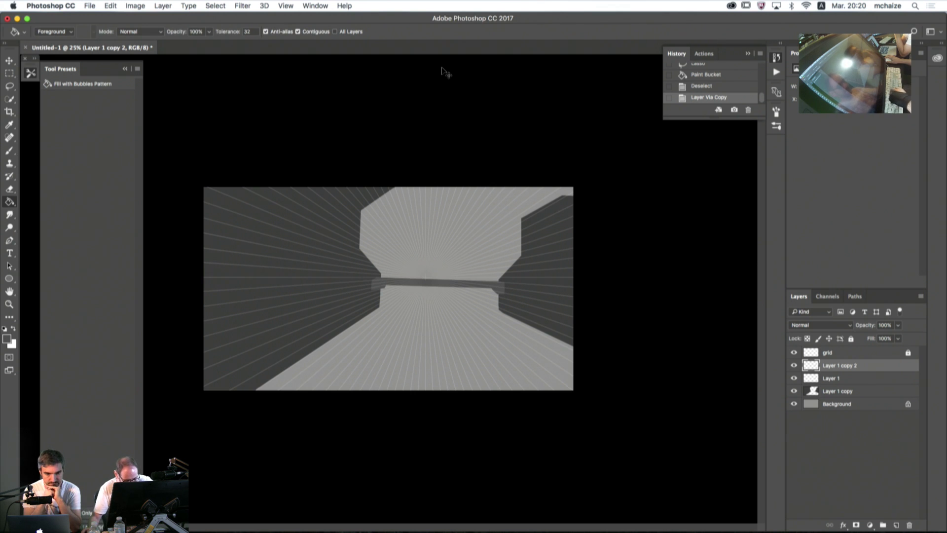
- Scale the duplicated beam to about 125%, place it just below the original, and rotate it about 1° clockwise
key(super+t)
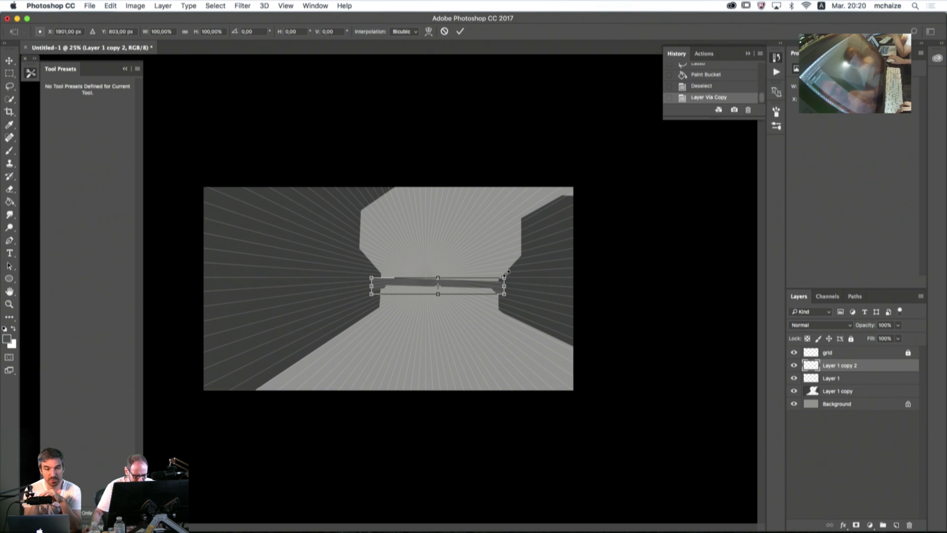
drag(507, 274, 489, 304)
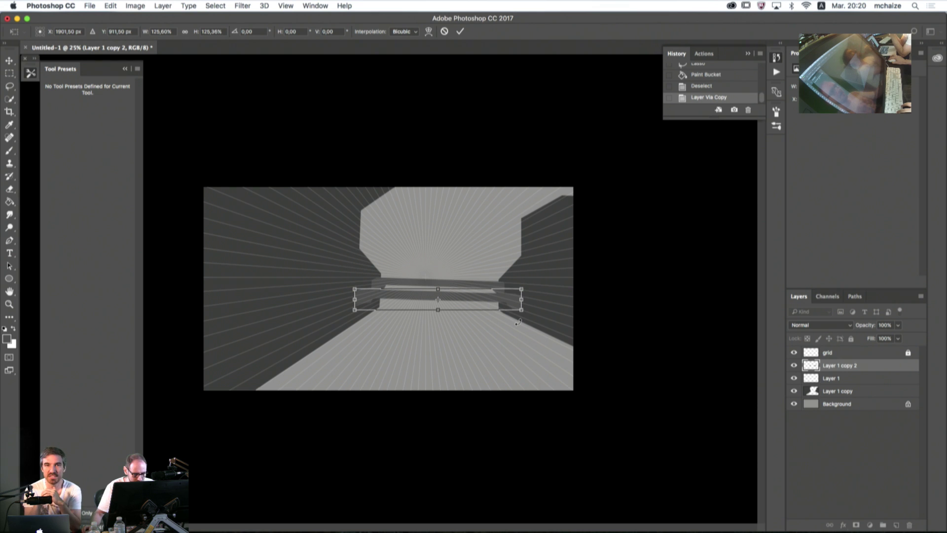
drag(517, 322, 516, 324)
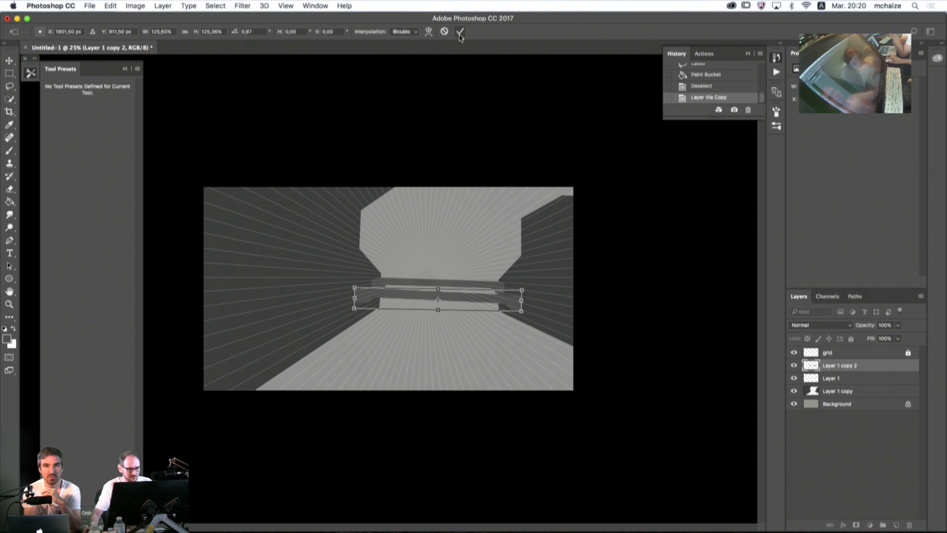
click(460, 32)
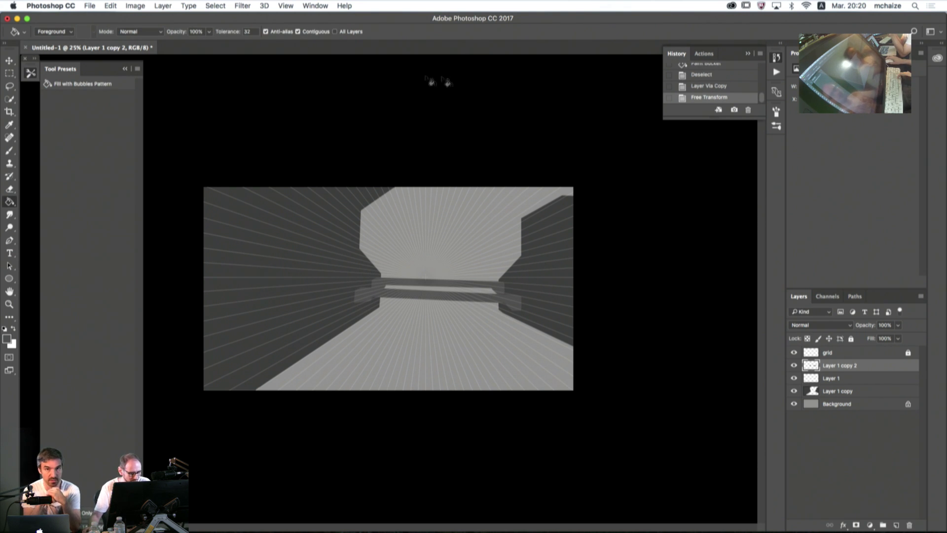
- Nudge the duplicated lower beam slightly upward with the Move tool
key(v)
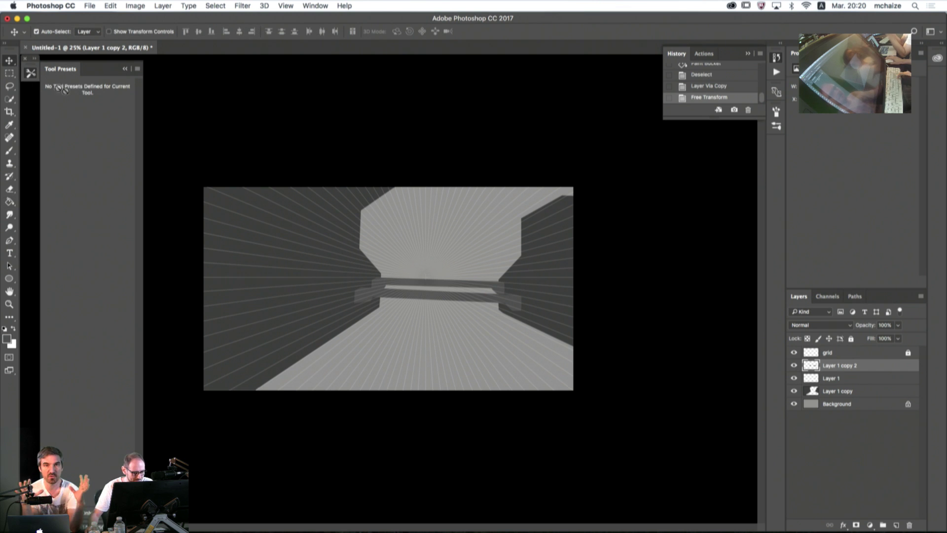
key(Up)
key(Up)
key(Up)
key(Up)
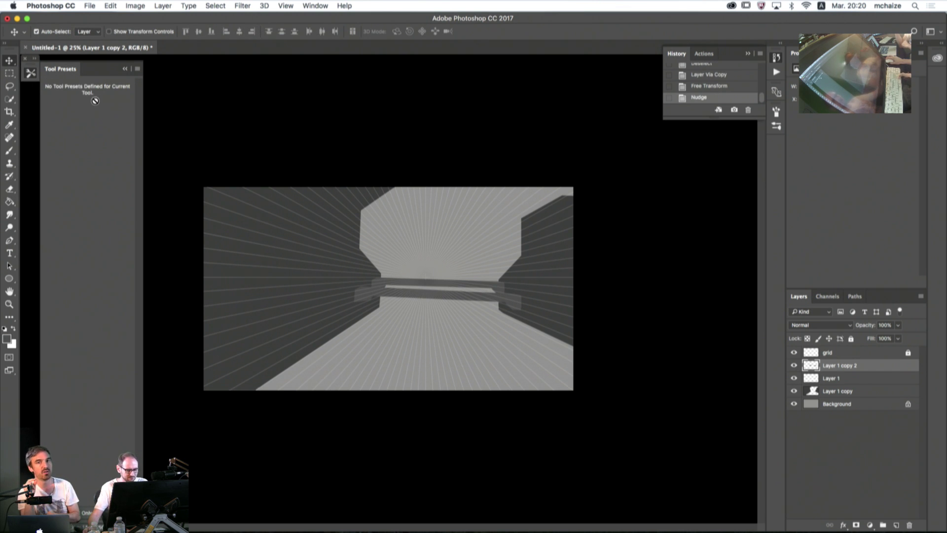
key(Down)
key(Down)
key(Up)
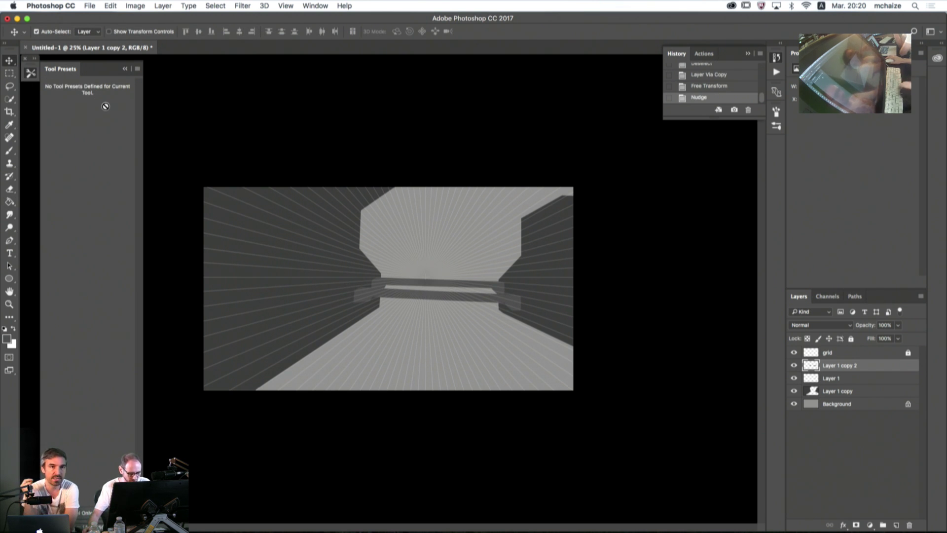
- Show the enlarged list of actions and run Flip Horizon repeatedly to examine the composition mirrored
click(776, 72)
drag(716, 118, 710, 288)
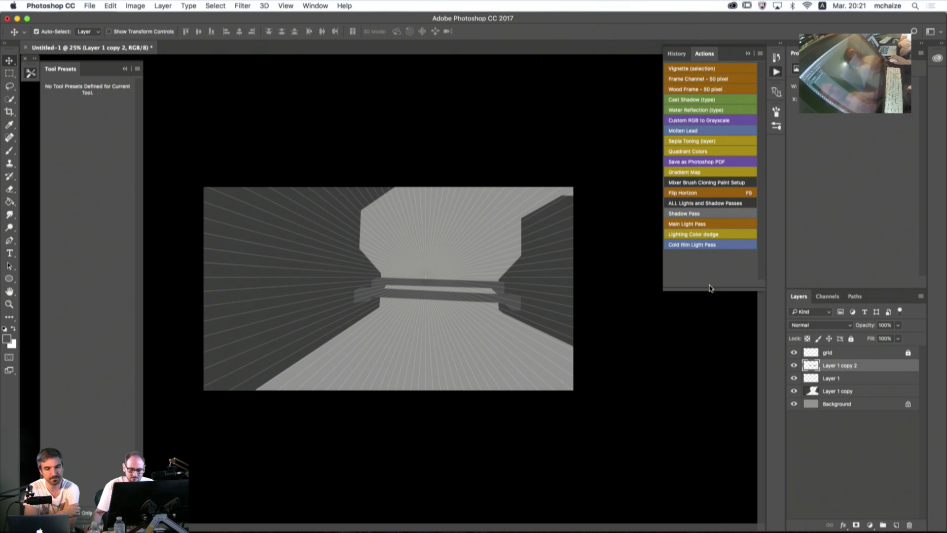
click(688, 197)
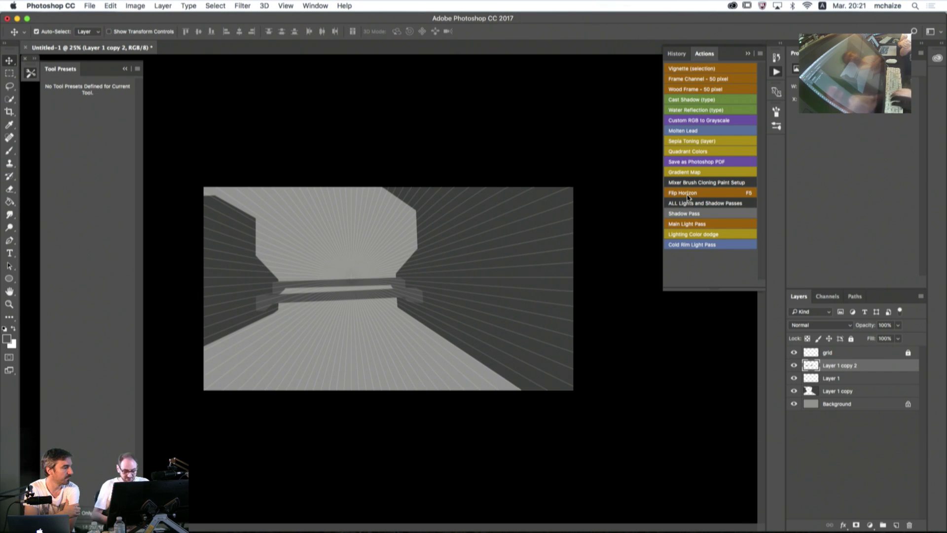
click(688, 197)
click(687, 198)
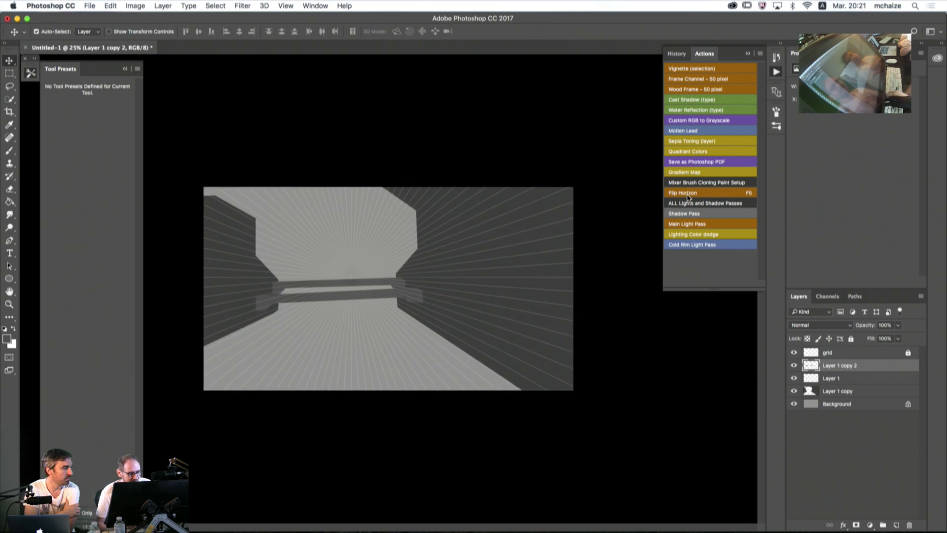
click(688, 197)
click(688, 197)
click(688, 197)
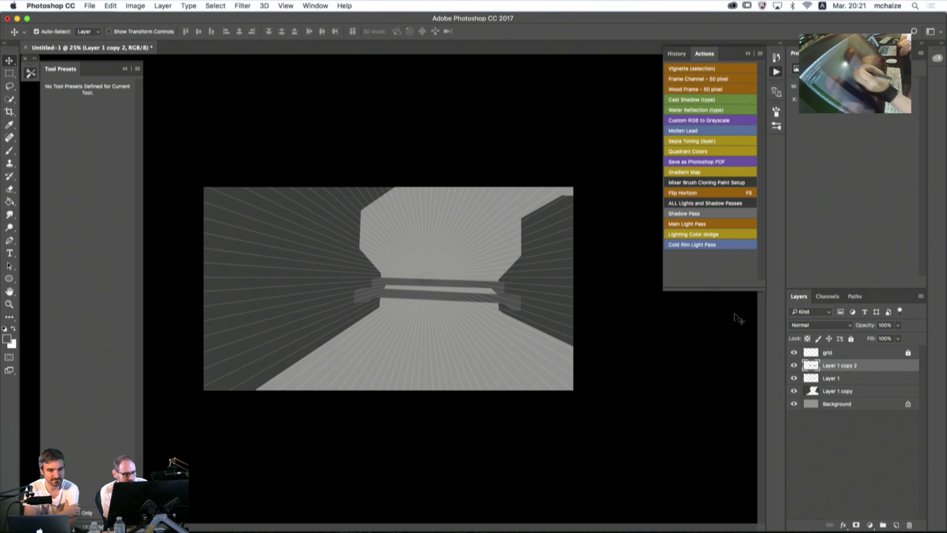
click(111, 5)
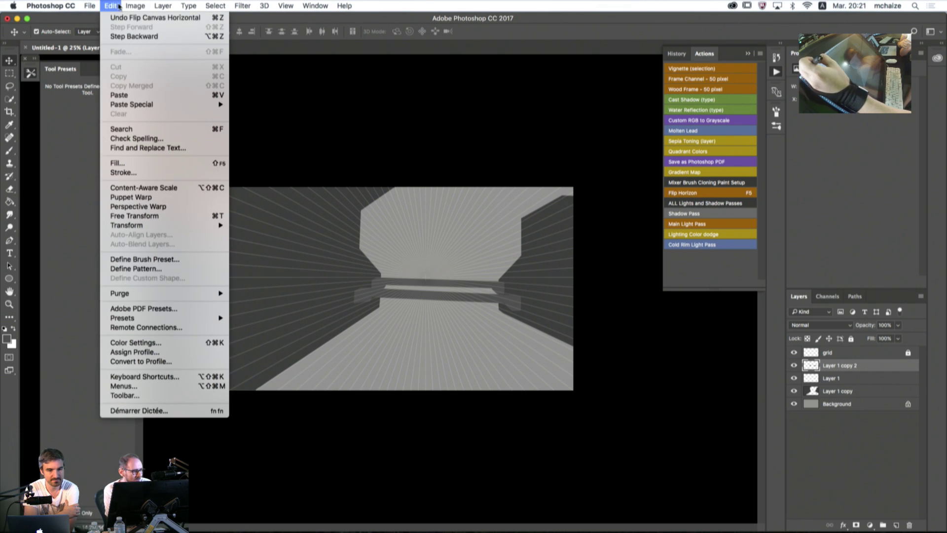
mouse_move(135, 6)
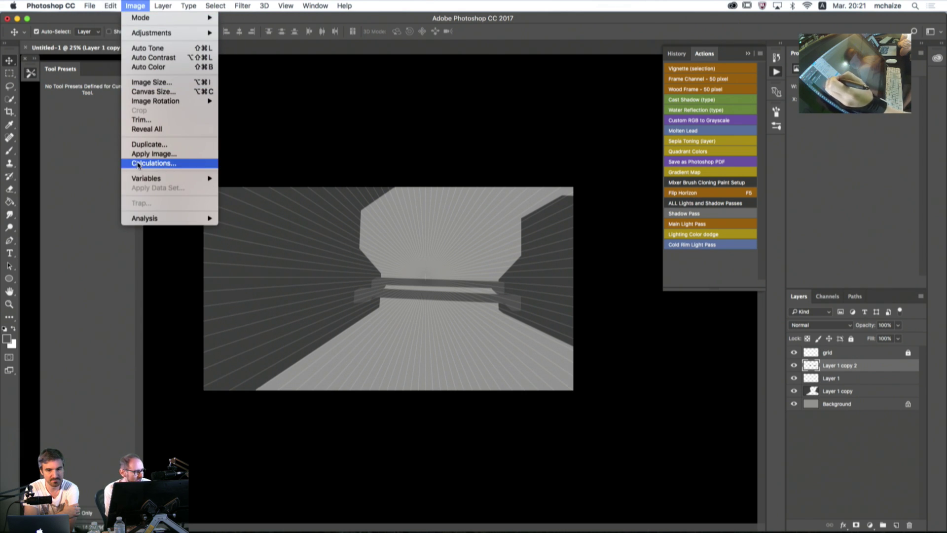
mouse_move(141, 103)
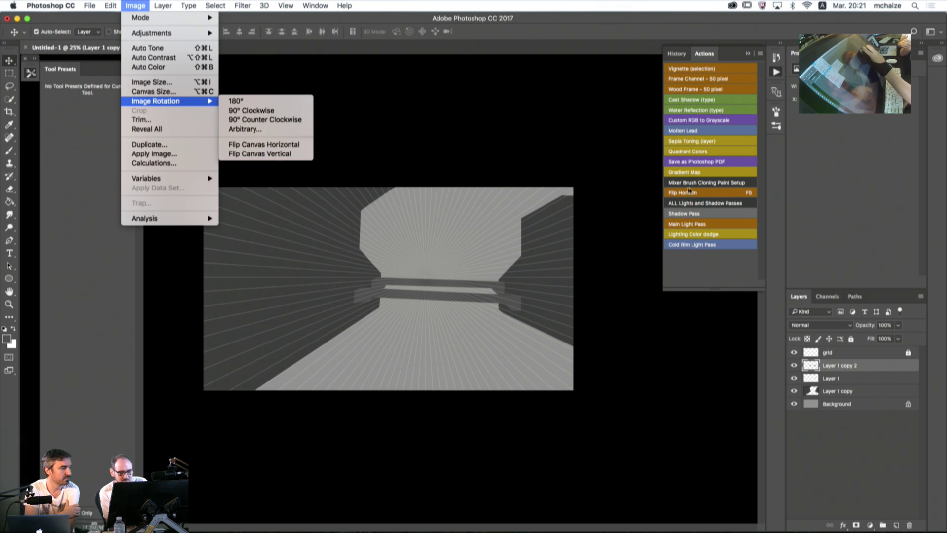
click(621, 25)
- Mirror the canvas back and forth with the Flip Horizon action to check the composition's balance
key(F5)
key(F5)
key(F5)
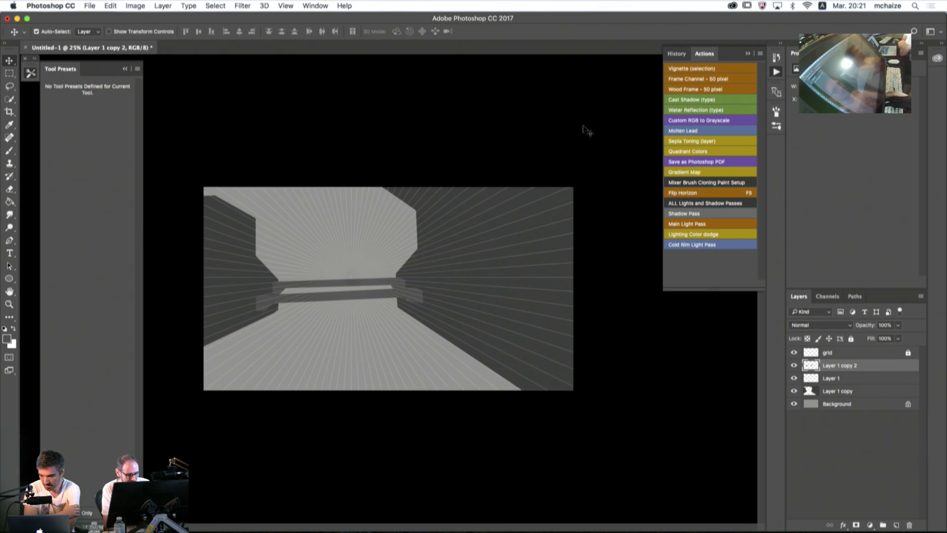
key(F5)
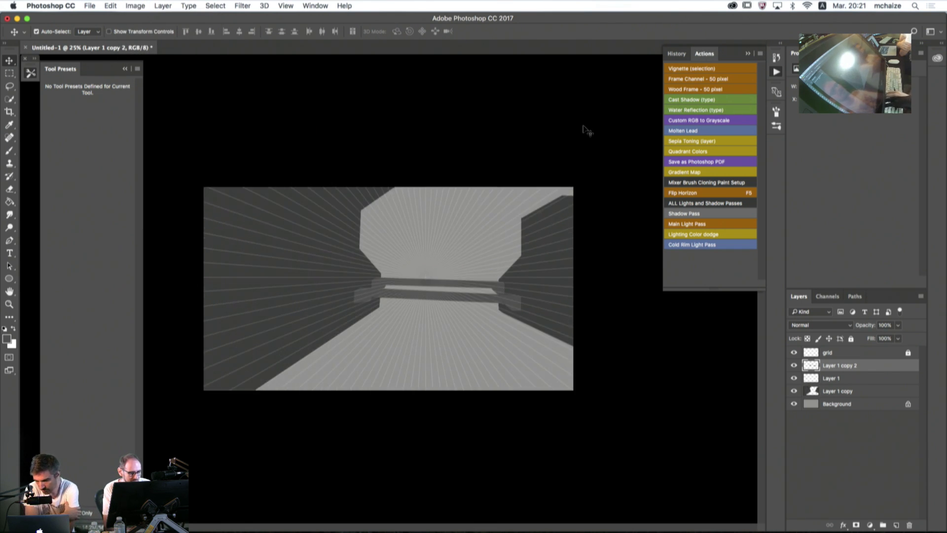
key(F5)
key(F5)
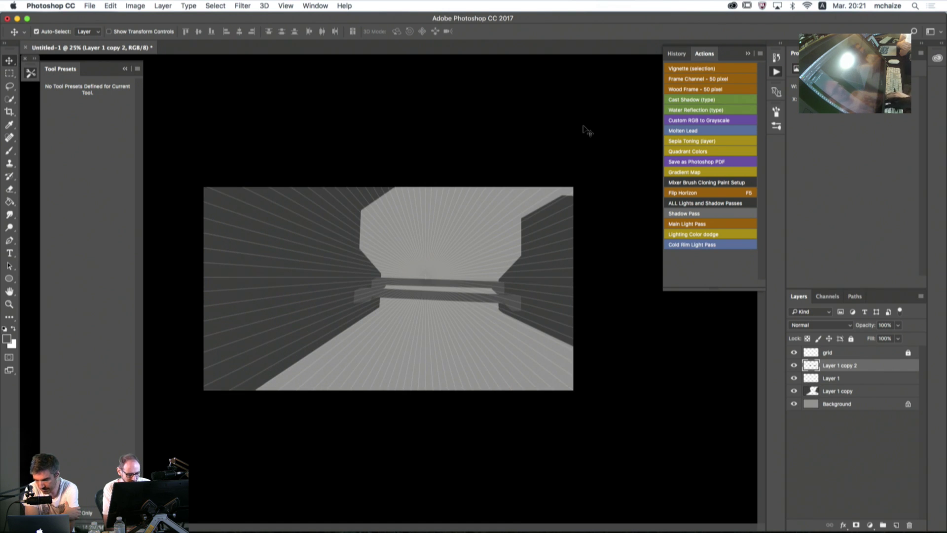
key(F5)
key(F5)
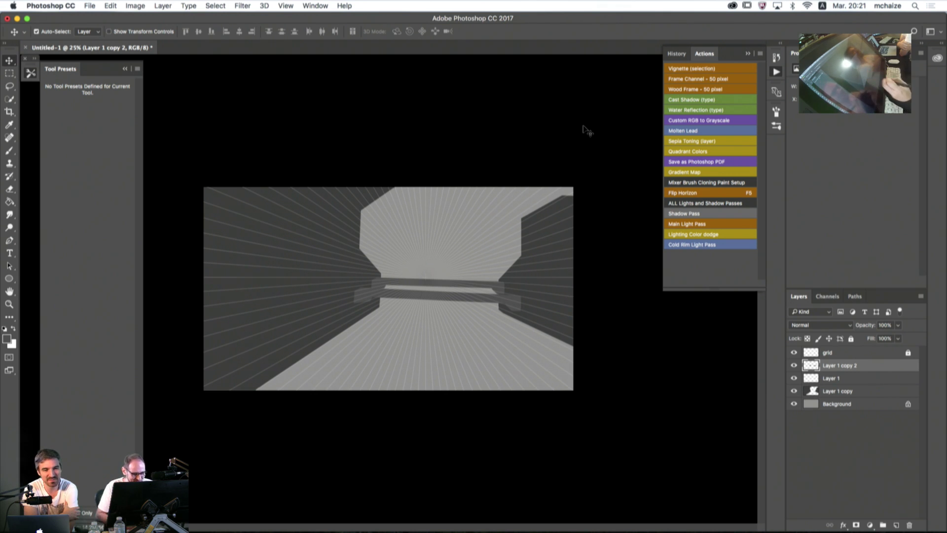
- Toggle the lower beam's visibility for comparison and add a new empty layer directly above Layer 1 copy 2
click(794, 365)
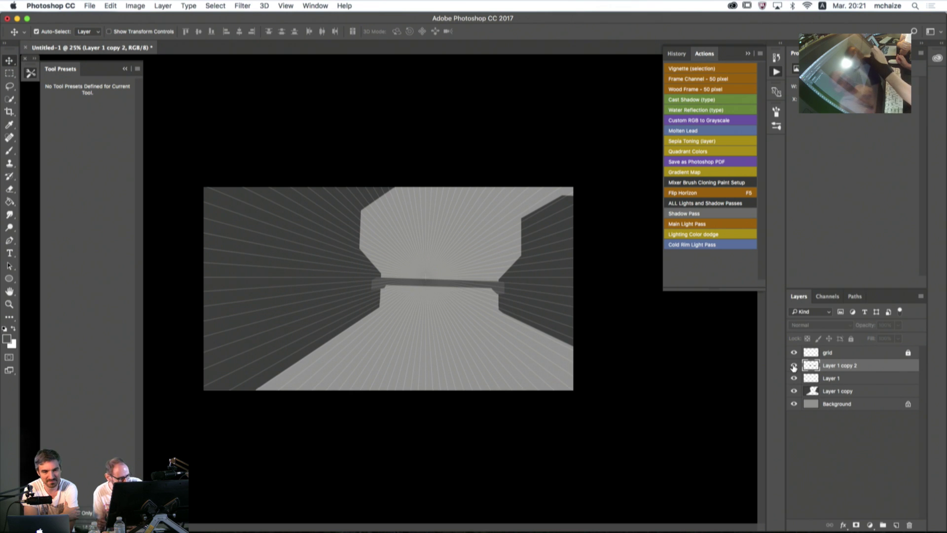
click(793, 365)
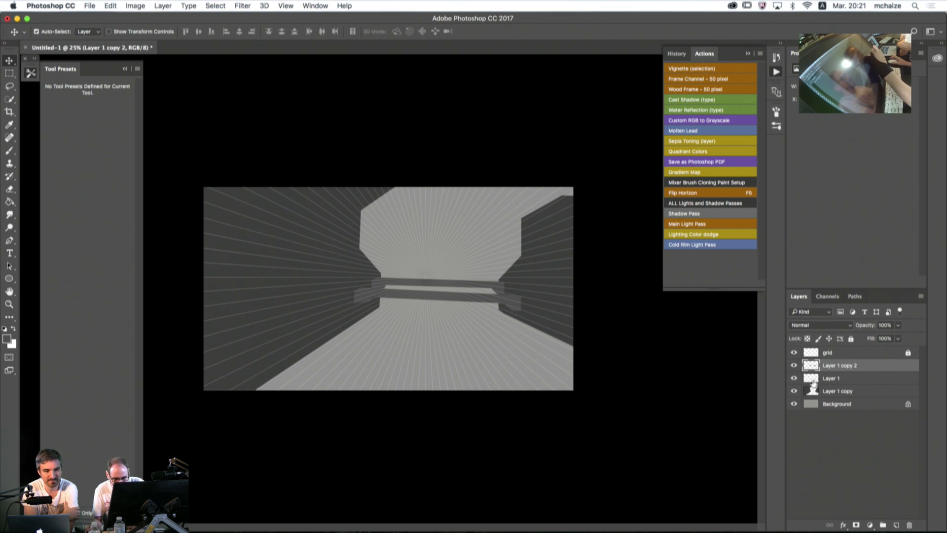
click(821, 378)
click(820, 366)
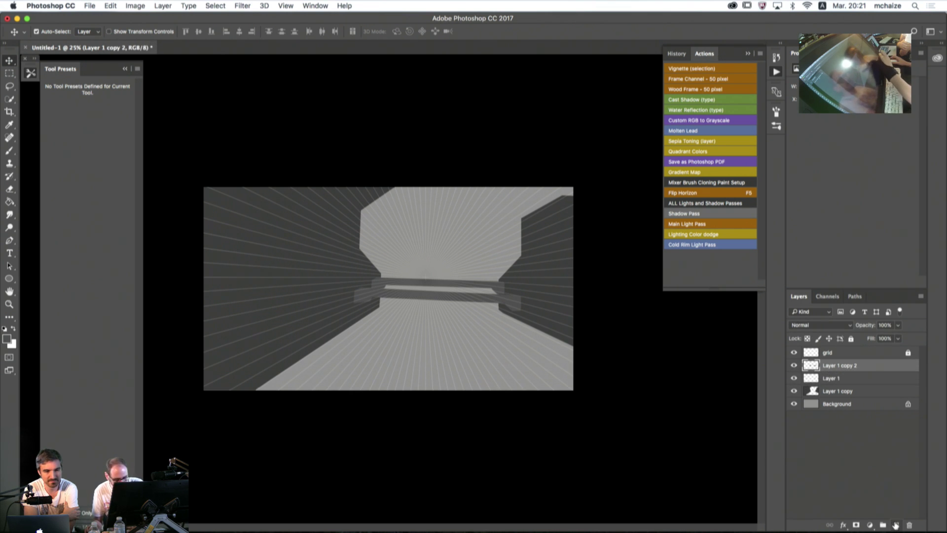
click(896, 525)
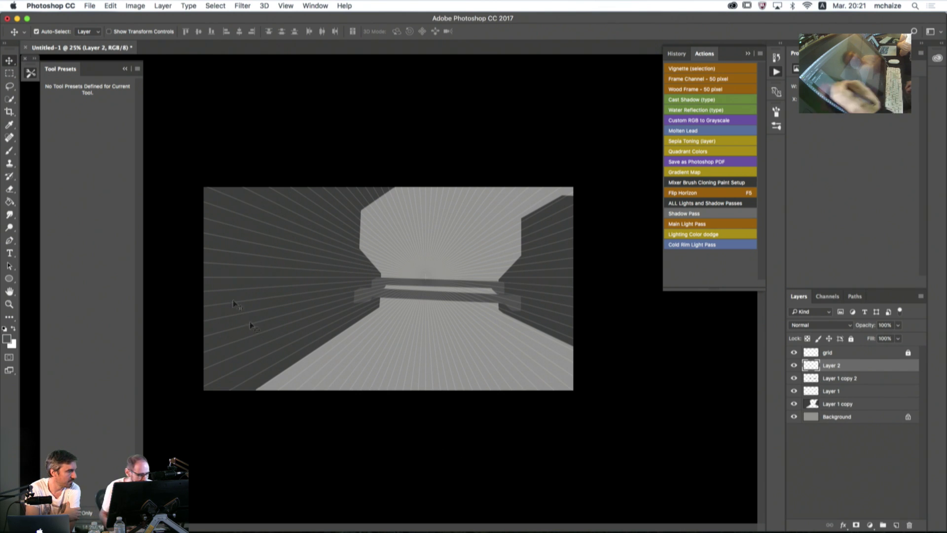
- Lasso a tapered shape with a flat narrow top on the central floor, following the grid lines down past the canvas's lower edge
click(9, 86)
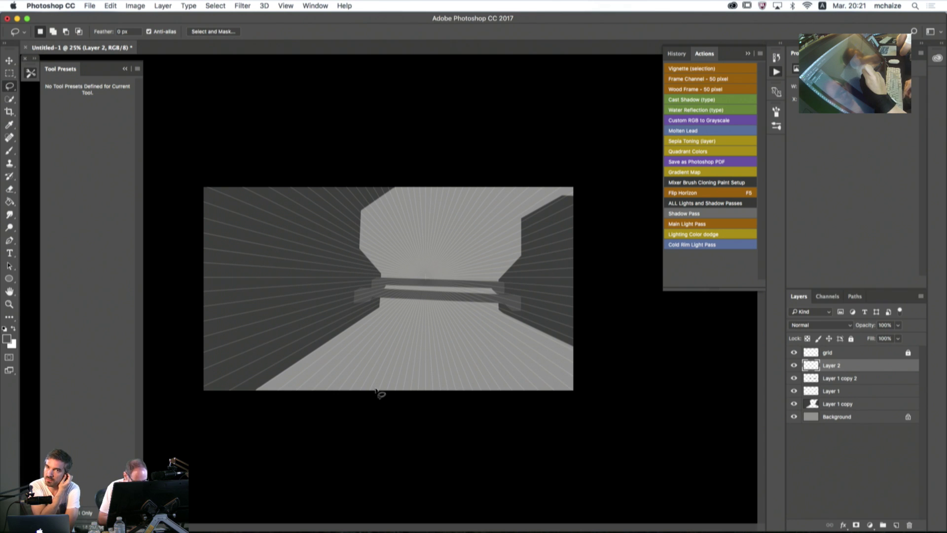
mouse_move(376, 391)
mouse_down()
mouse_move(407, 316)
mouse_move(410, 329)
mouse_move(413, 314)
mouse_move(447, 316)
mouse_up()
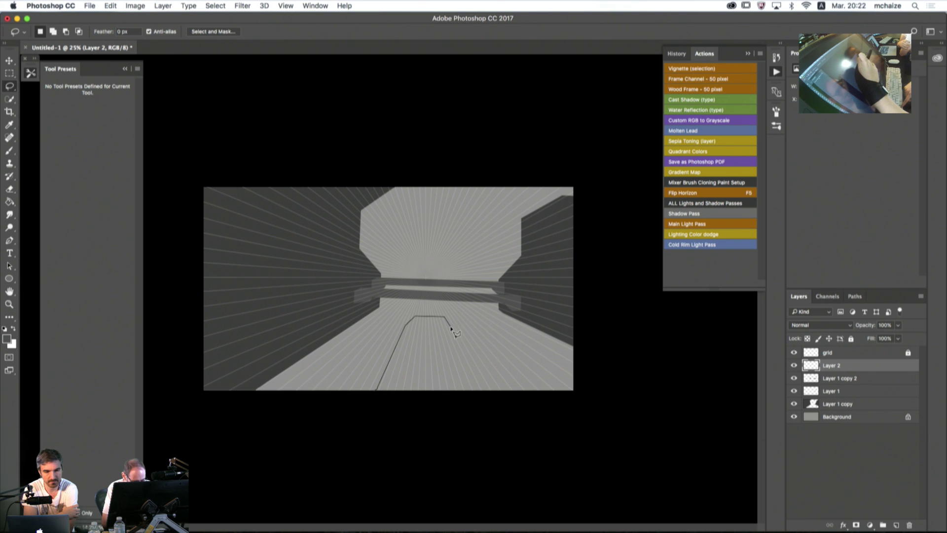
mouse_move(450, 326)
mouse_down()
mouse_move(483, 413)
mouse_move(479, 396)
mouse_move(476, 409)
mouse_move(395, 411)
mouse_move(379, 394)
mouse_up()
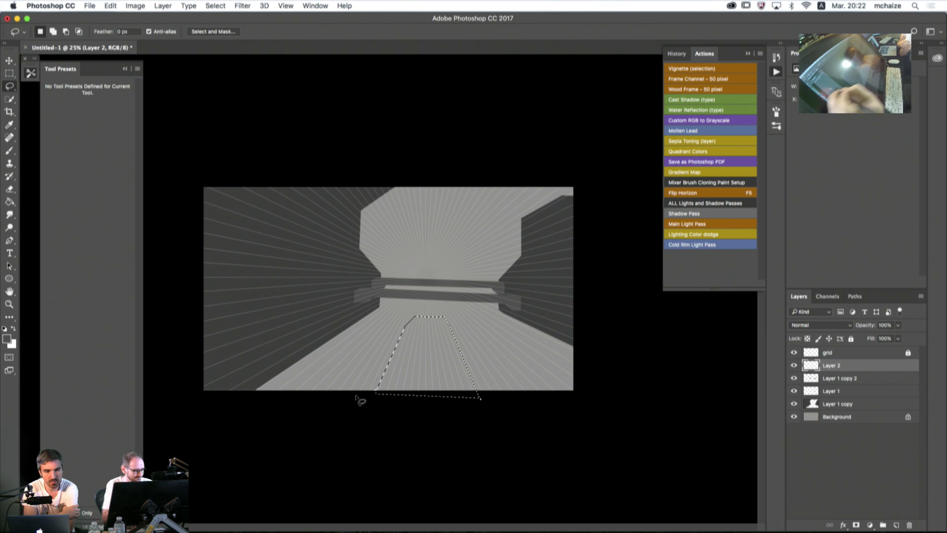
- Move Layer 2 directly above the Background and fill the tapered selection with dark grey, checking the deselected shape in a mirrored view
click(10, 202)
click(7, 338)
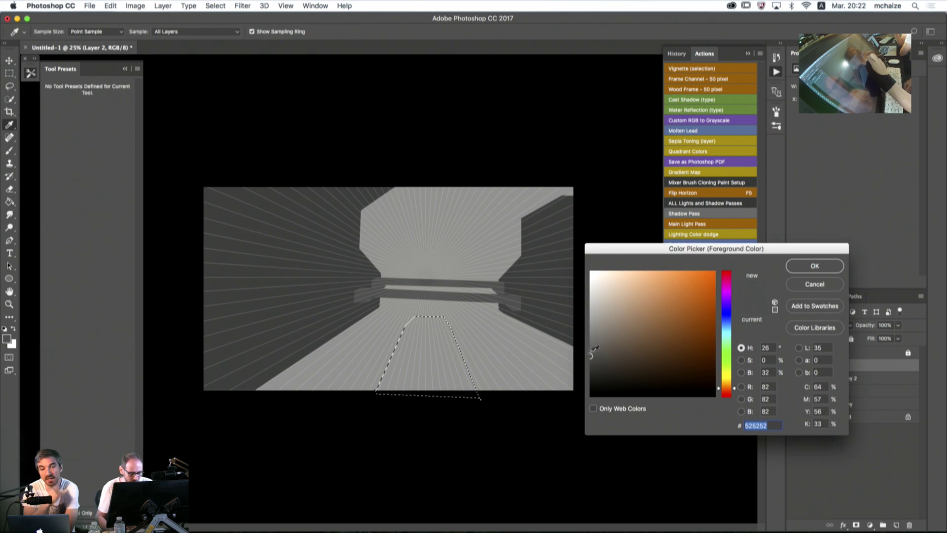
click(810, 267)
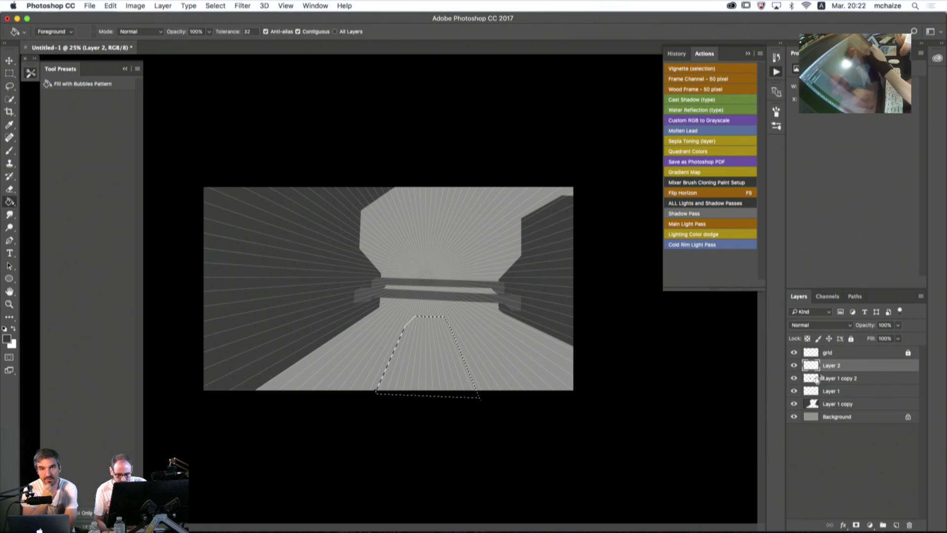
drag(820, 403, 820, 409)
click(444, 373)
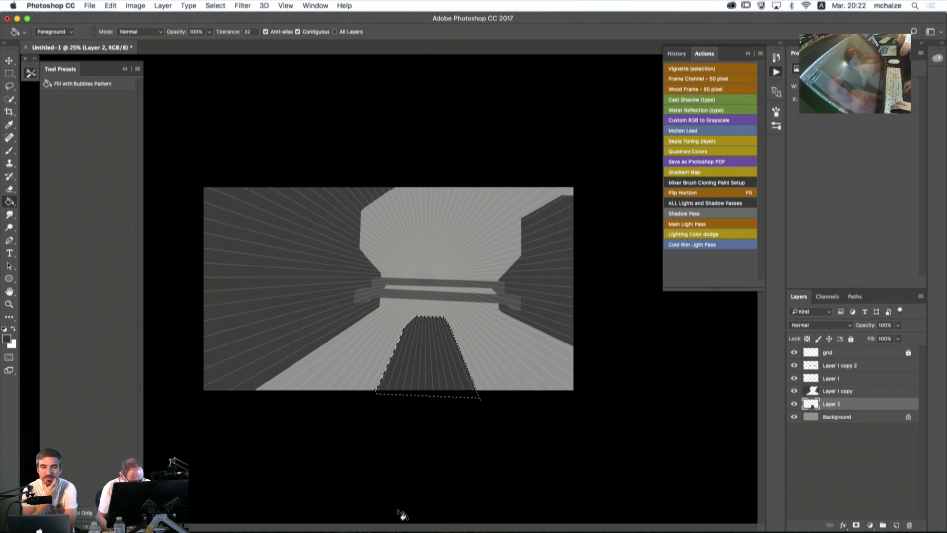
key(super+d)
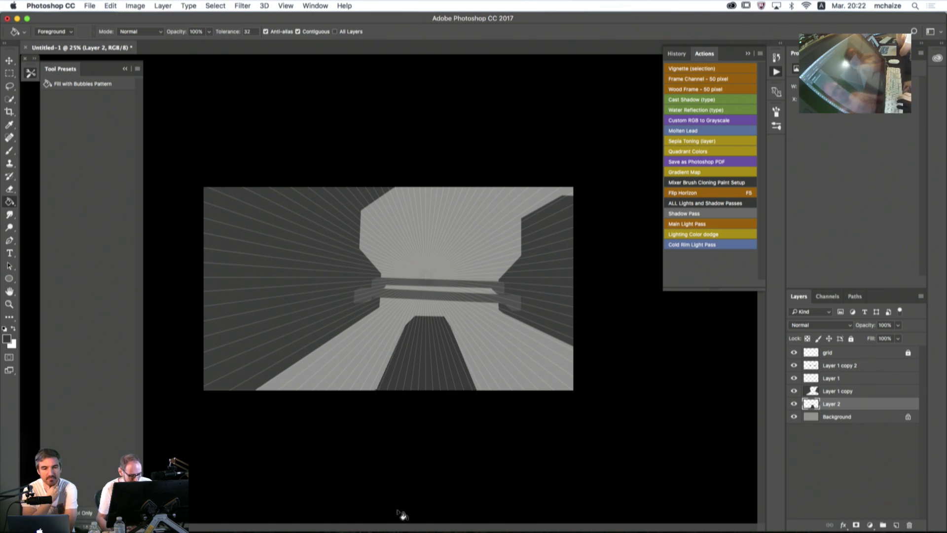
key(F5)
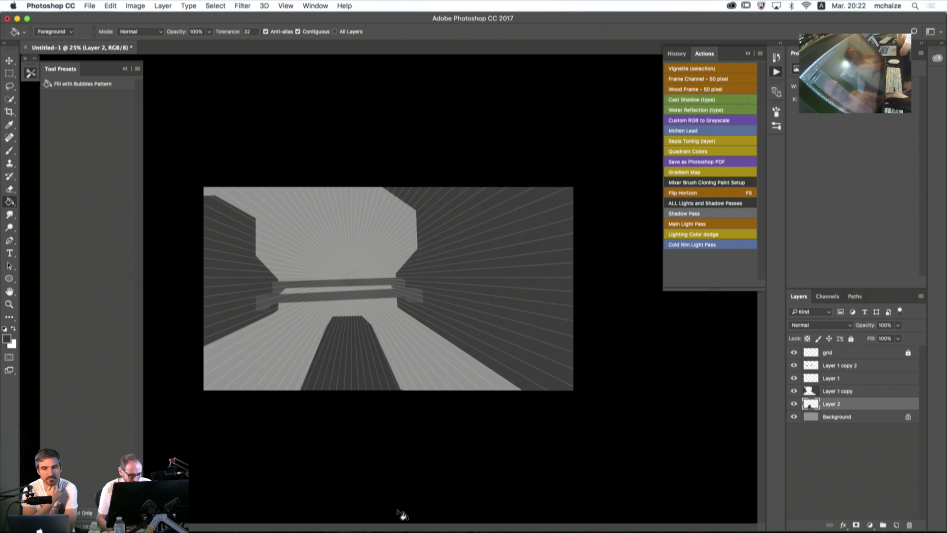
key(F5)
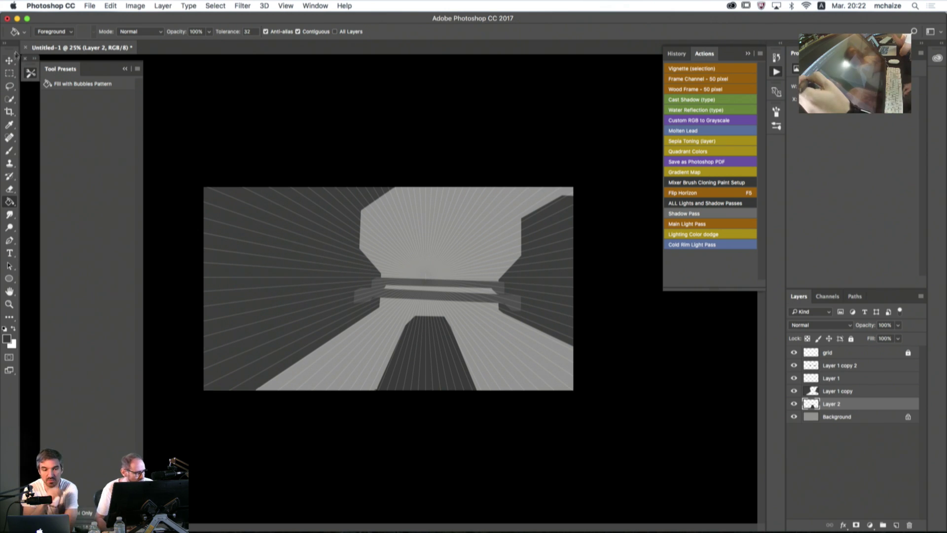
- Transform the tapered floor shape in perspective, widening its base to about 116% and lowering its top edge to about 95% height
key(v)
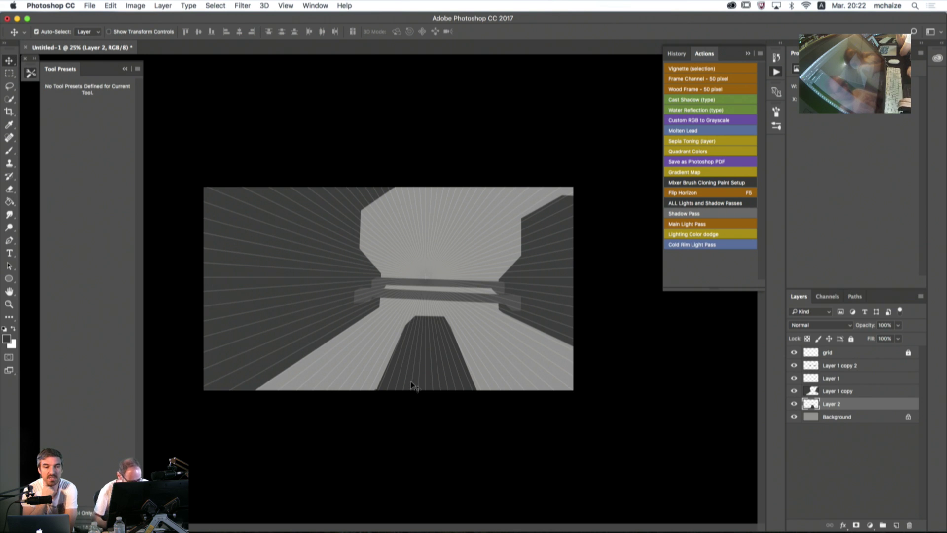
key(super+t)
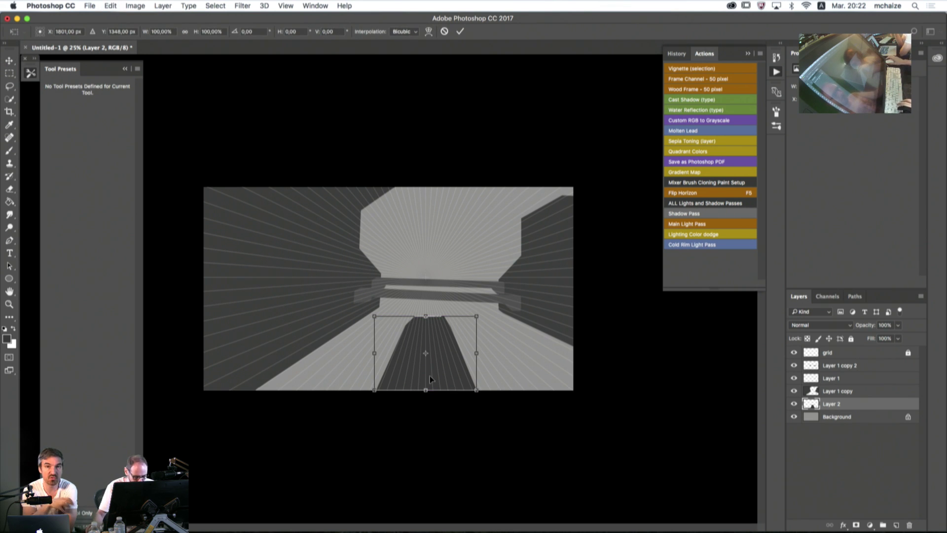
right_click(422, 369)
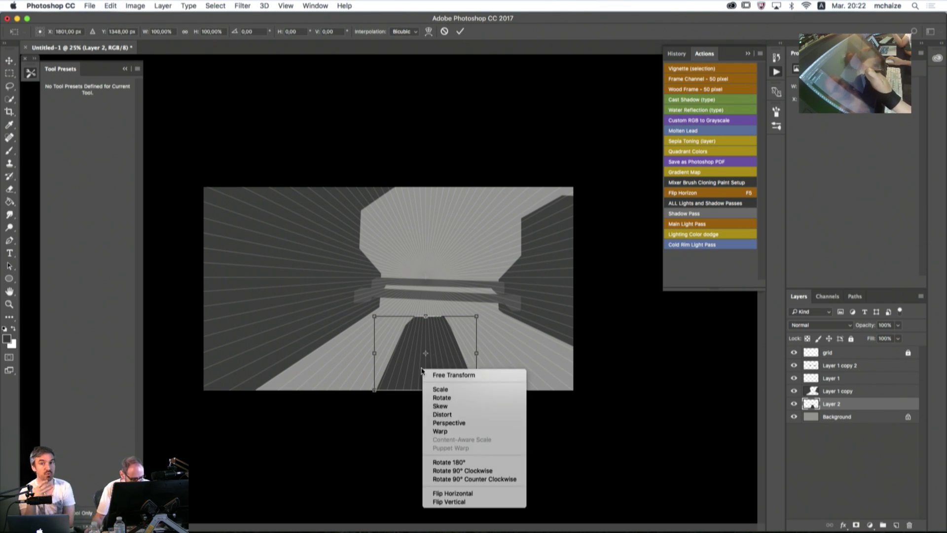
click(434, 423)
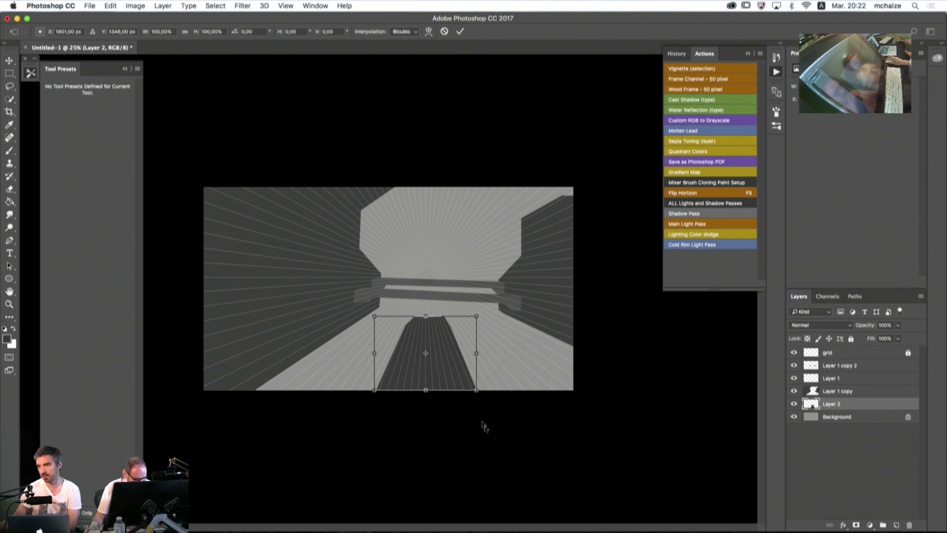
drag(476, 392, 496, 390)
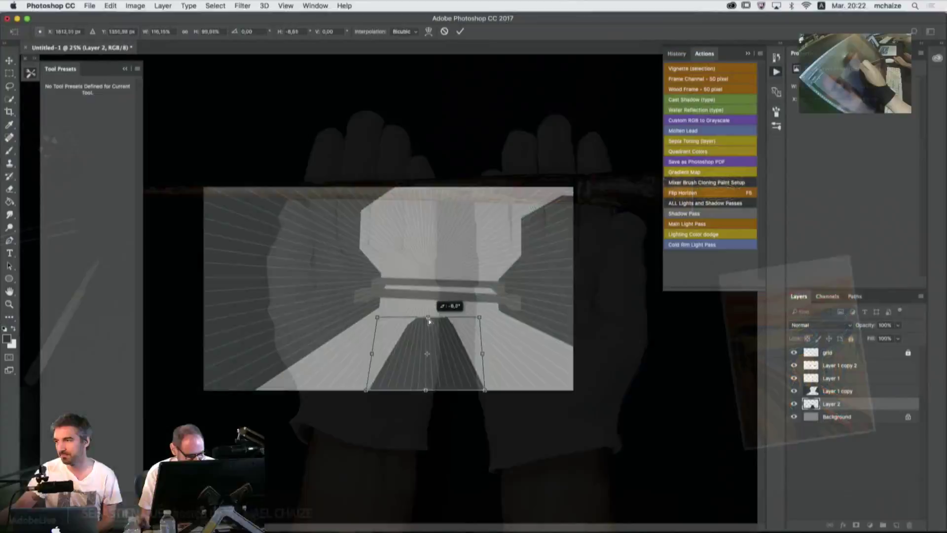
drag(425, 323, 377, 317)
drag(479, 321, 476, 321)
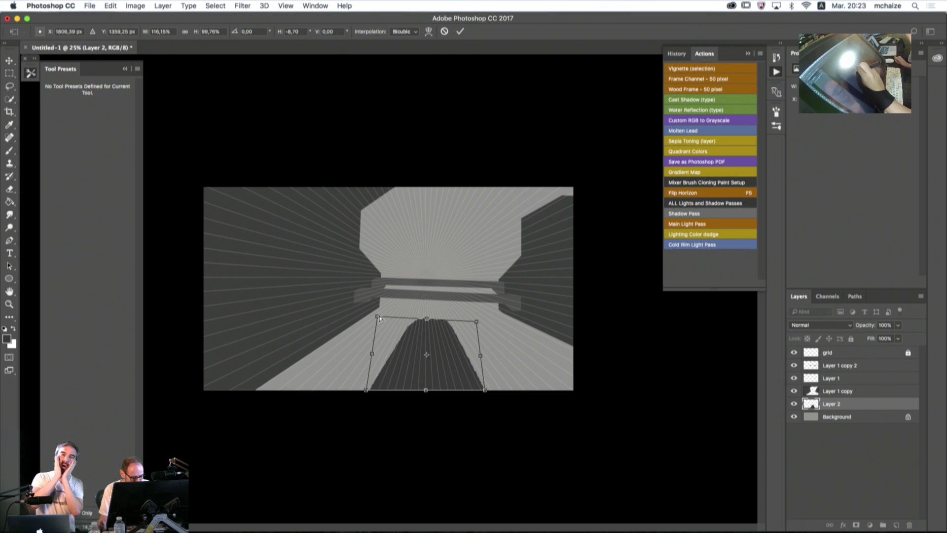
drag(377, 316, 379, 321)
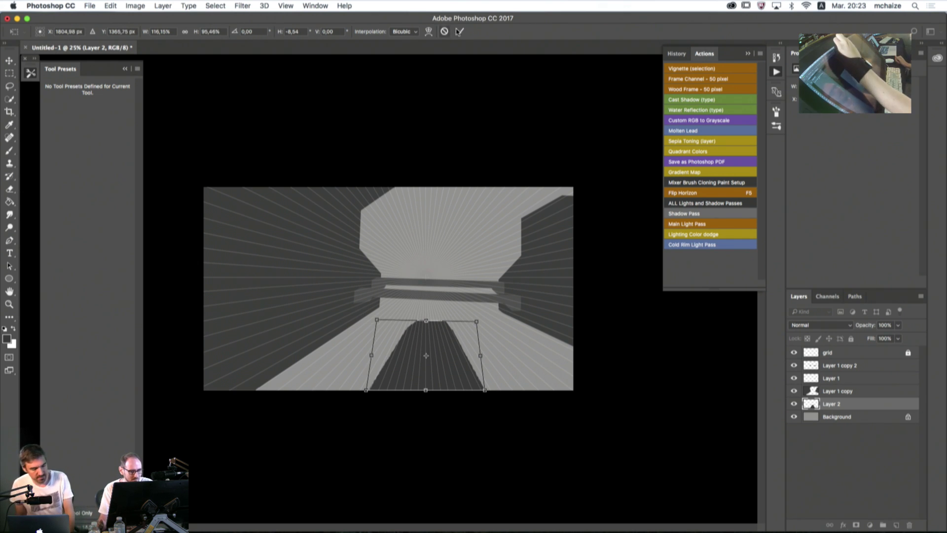
key(Return)
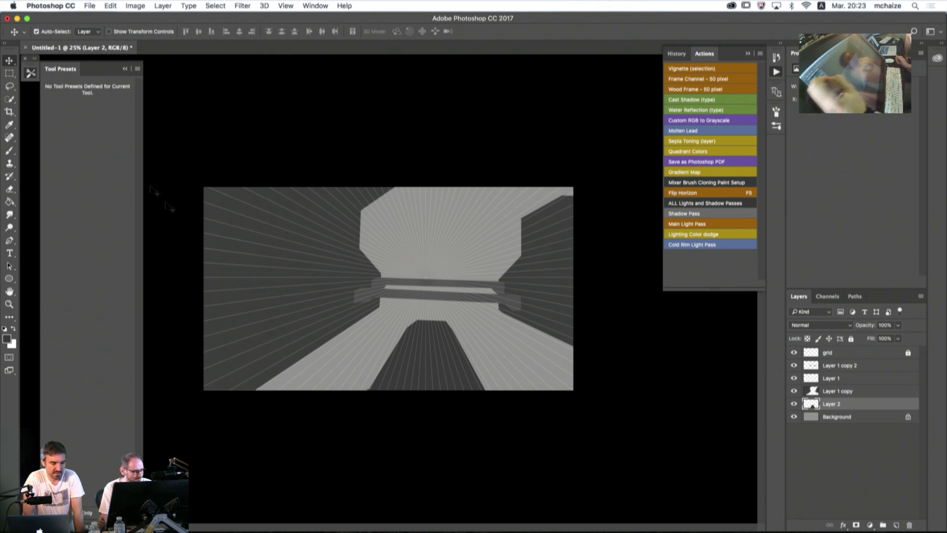
- Lasso a small rectangular notch at the middle of the central floor shape's top edge and delete it from Layer 2
key(l)
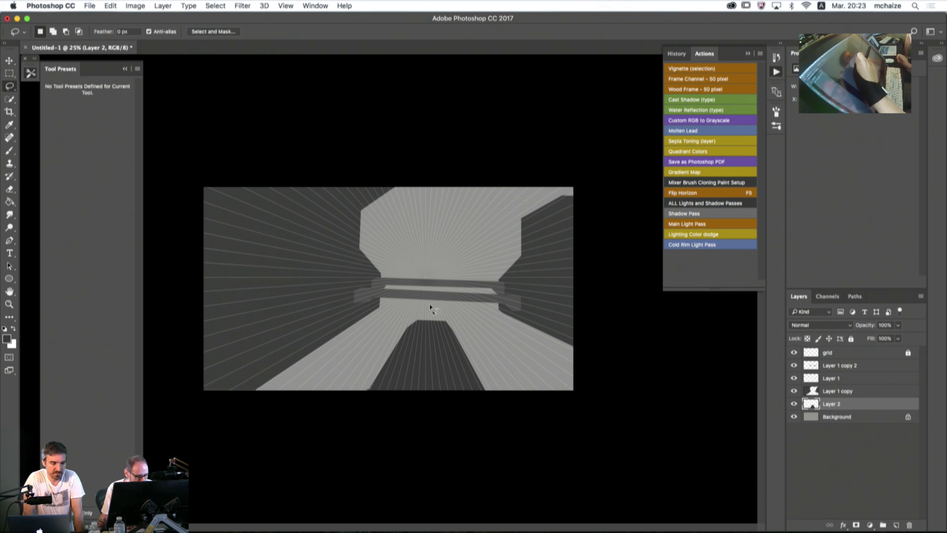
mouse_move(422, 321)
mouse_down()
mouse_move(421, 338)
mouse_move(438, 339)
mouse_move(429, 320)
mouse_move(421, 336)
mouse_up()
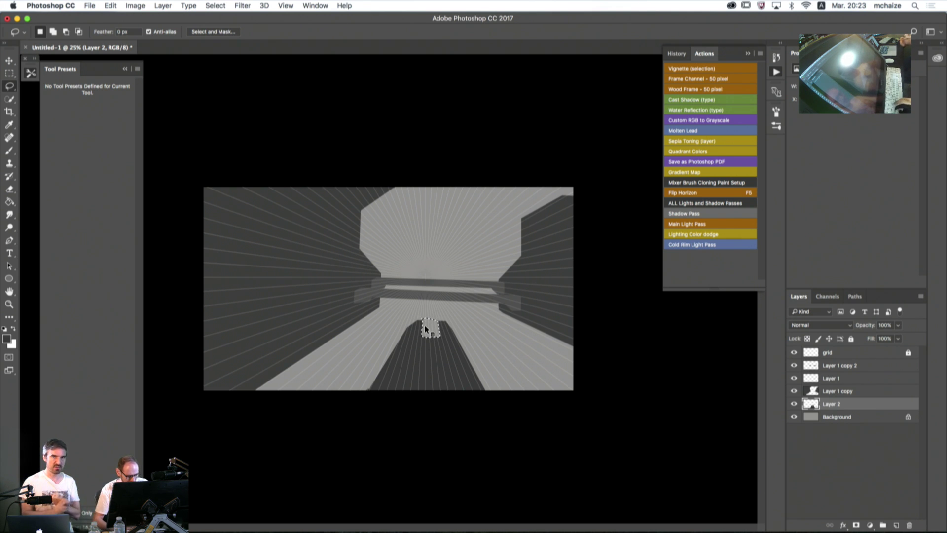
key(alt)
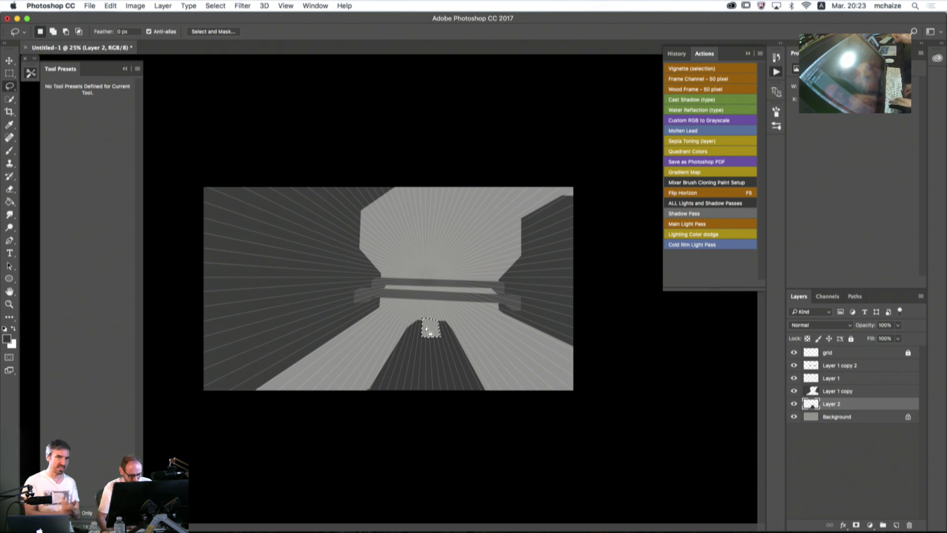
key(Delete)
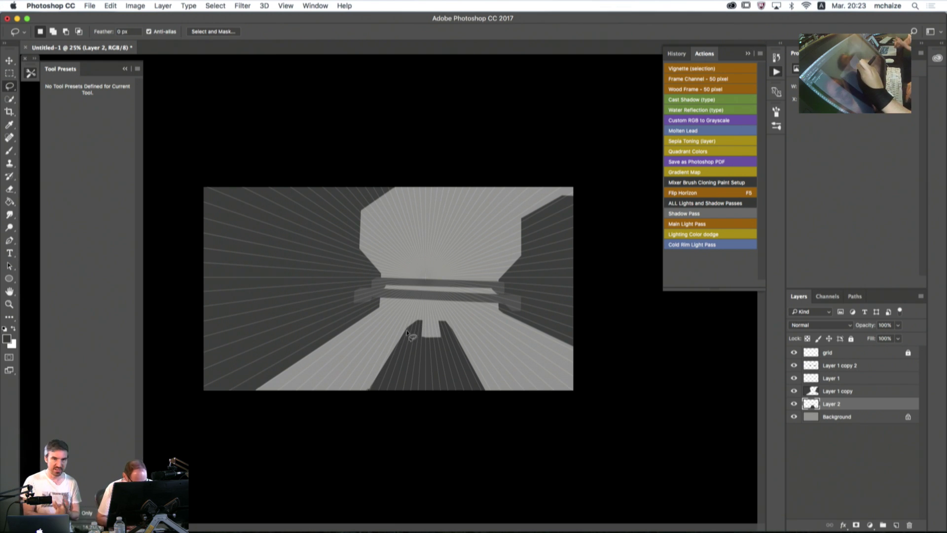
- Trim a thin strip off the central floor shape's left edge, deselect, and check the composition in a mirrored view
mouse_move(407, 334)
mouse_down()
mouse_move(377, 387)
mouse_move(361, 392)
mouse_move(408, 330)
mouse_up()
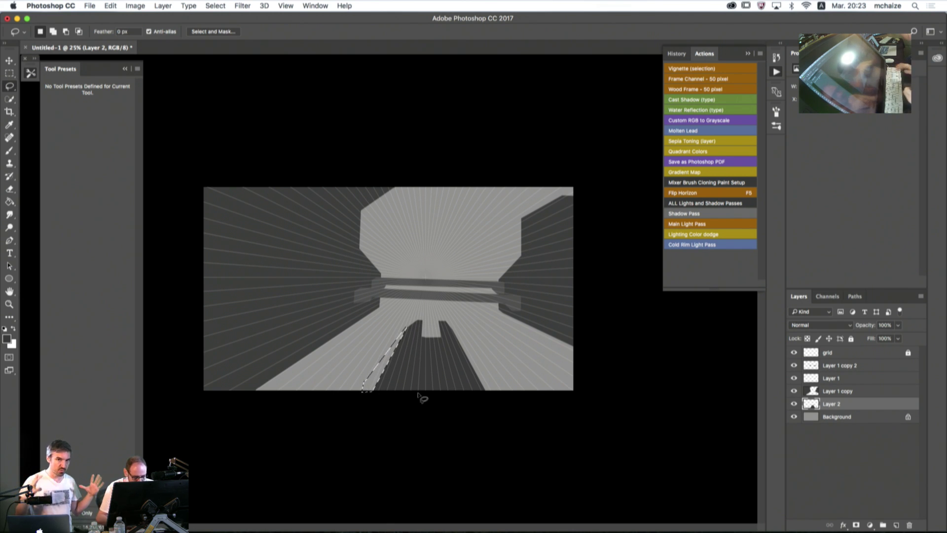
key(BackSpace)
key(super+d)
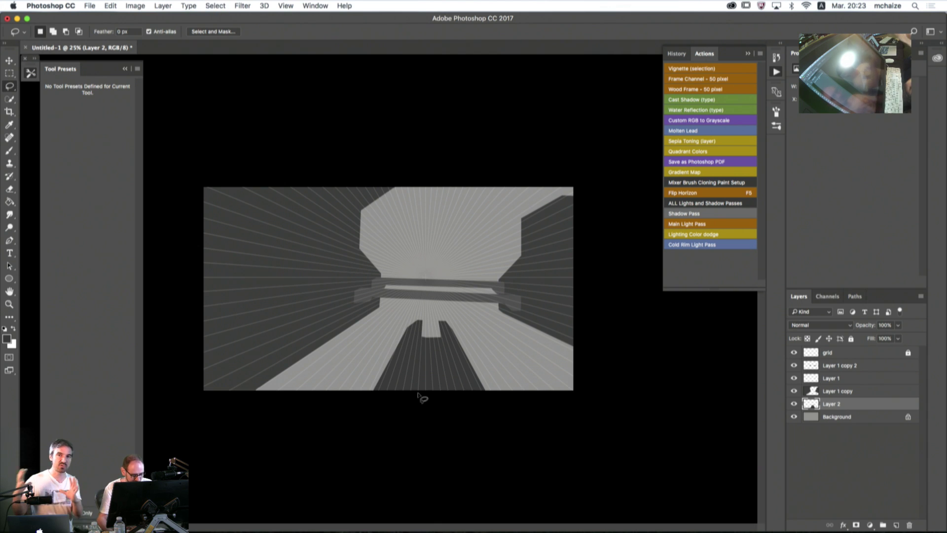
key(F5)
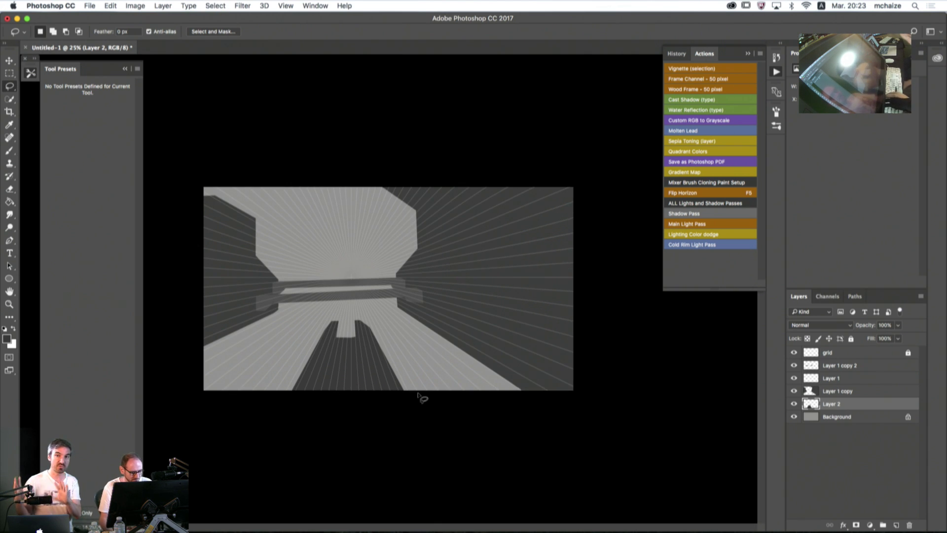
key(F5)
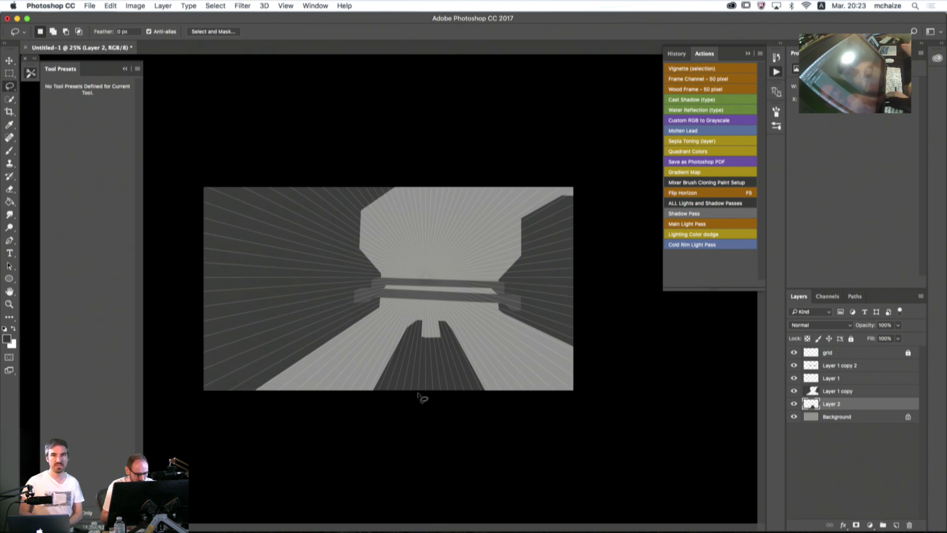
key(F5)
key(F5)
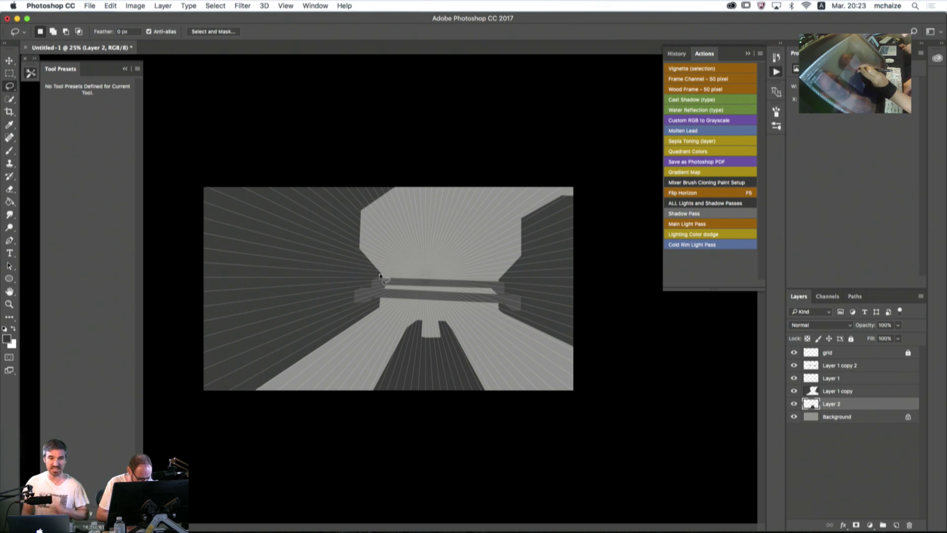
- Lasso the lower part of the left wall, darken it slightly on Layer 1 copy by reducing Hue/Saturation Lightness, and deselect
mouse_move(381, 275)
mouse_down()
mouse_move(228, 256)
mouse_move(239, 272)
mouse_move(193, 269)
mouse_move(207, 277)
mouse_move(197, 266)
mouse_move(193, 398)
mouse_move(271, 389)
mouse_move(389, 314)
mouse_move(380, 275)
mouse_up()
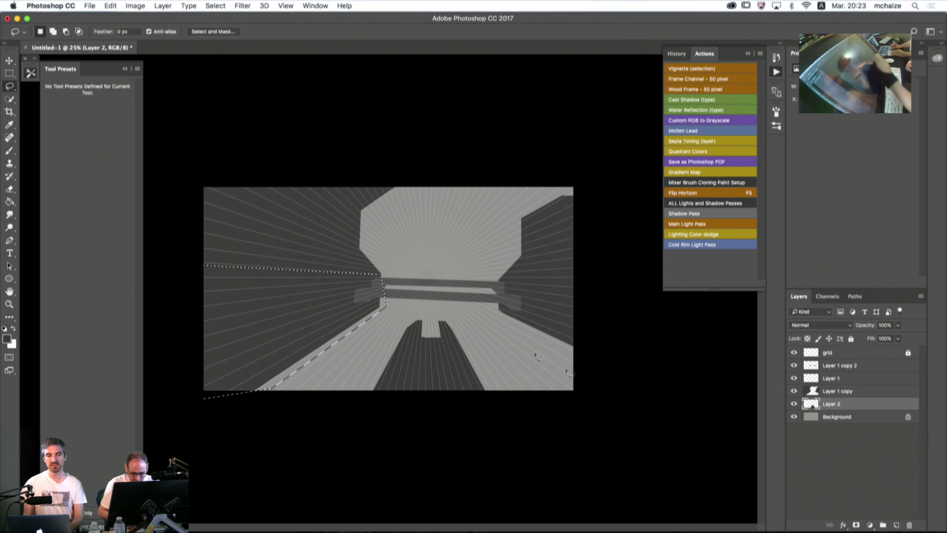
click(812, 391)
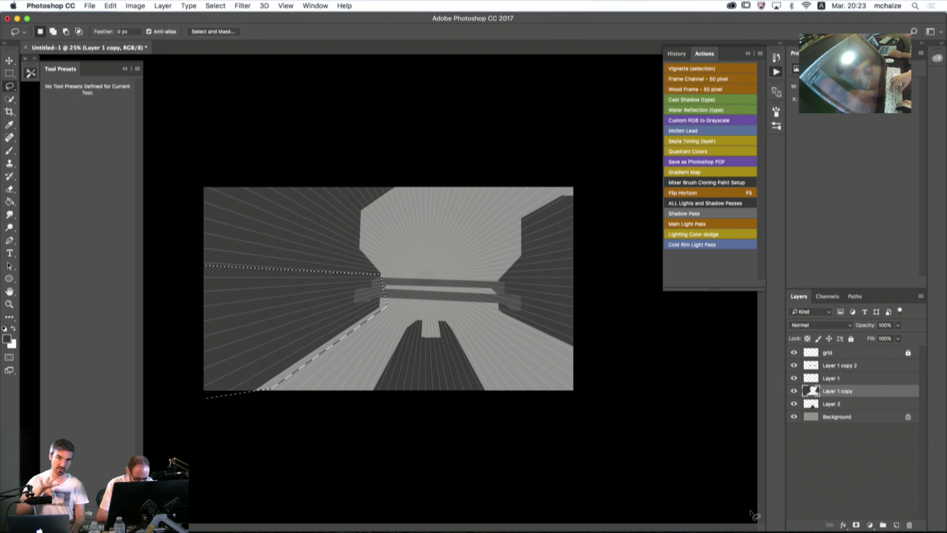
key(super+u)
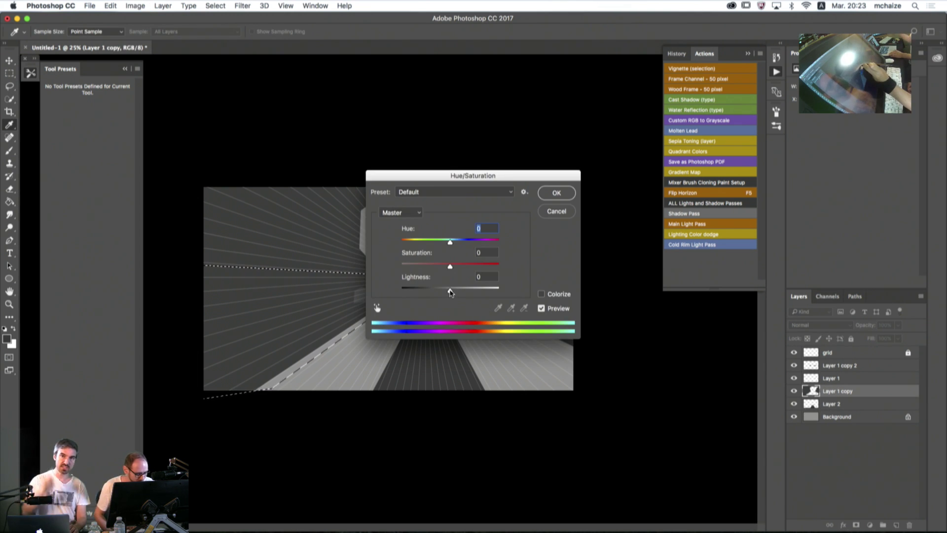
drag(451, 291, 444, 291)
click(556, 193)
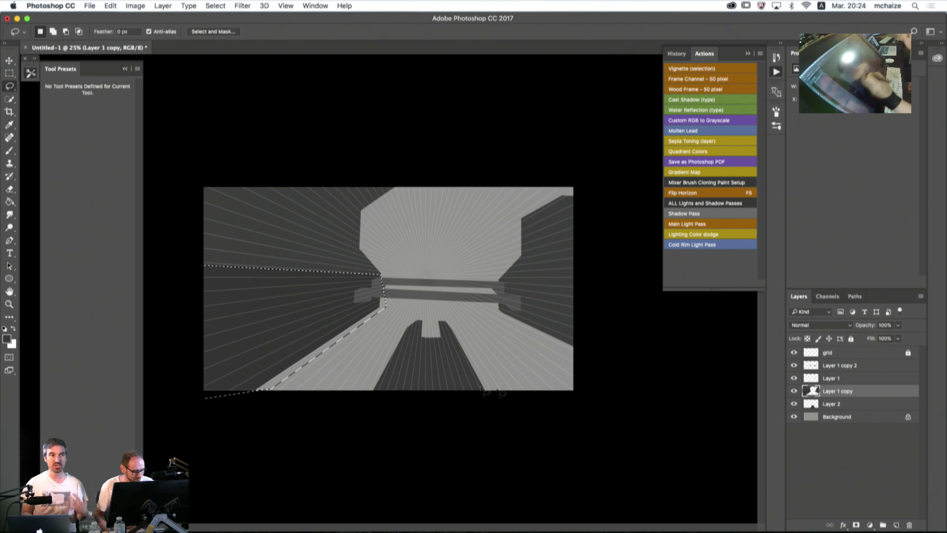
key(super+d)
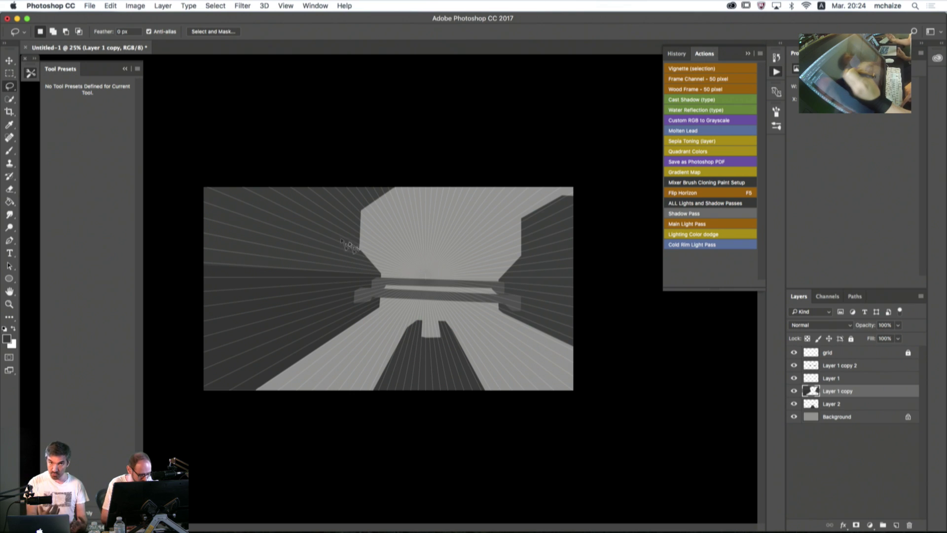
- Lasso the left wall's middle band along the grid lines, raise its Lightness to +5, and check the deselected result in a mirrored view
mouse_move(359, 248)
mouse_down()
mouse_move(195, 182)
mouse_move(207, 269)
mouse_up()
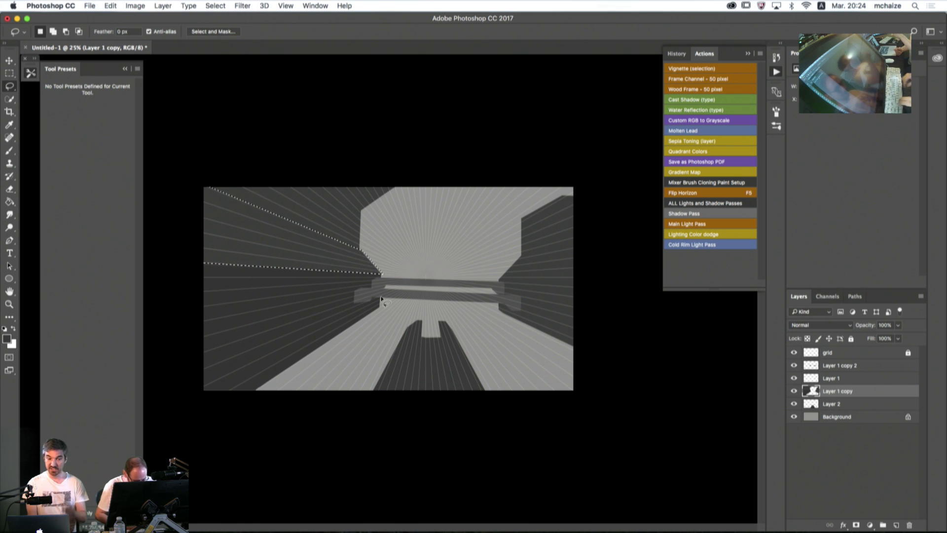
key(alt)
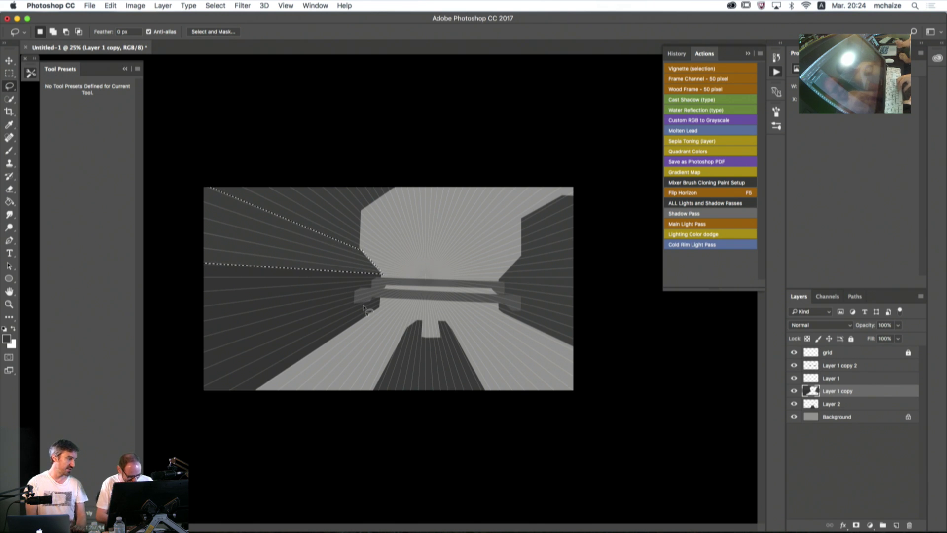
key(super+u)
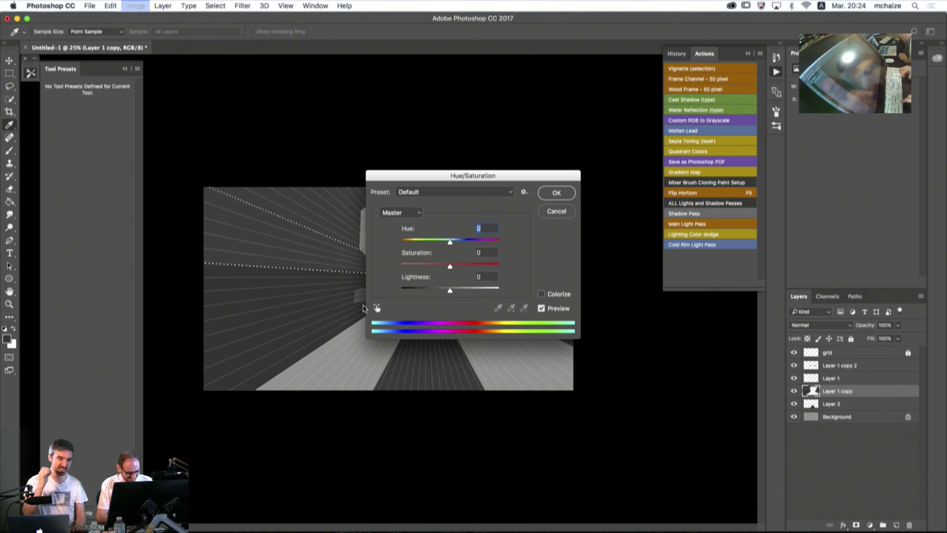
drag(454, 295, 454, 293)
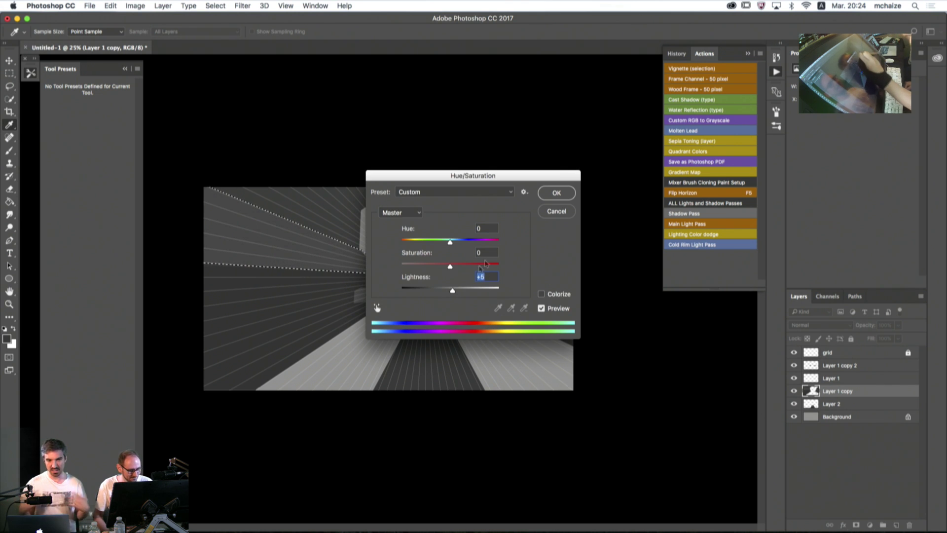
key(Return)
key(l)
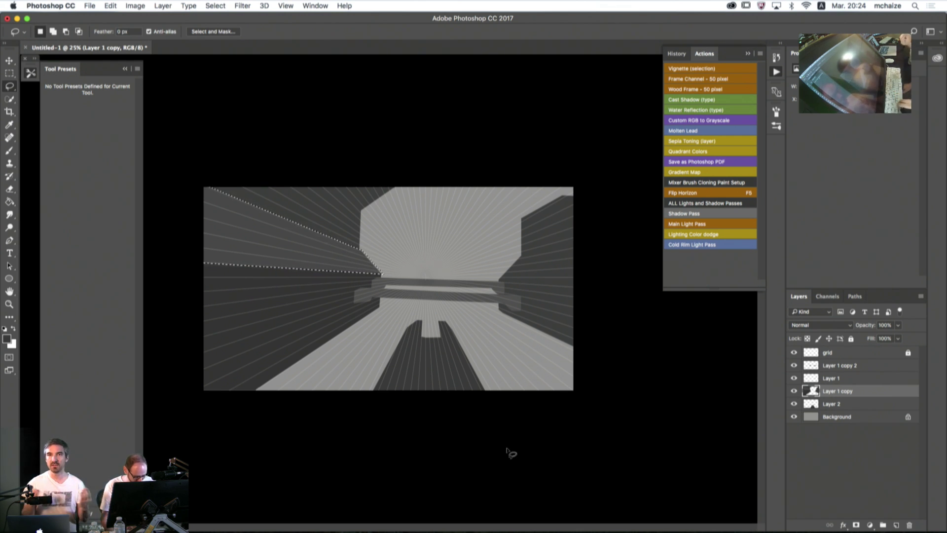
key(super+d)
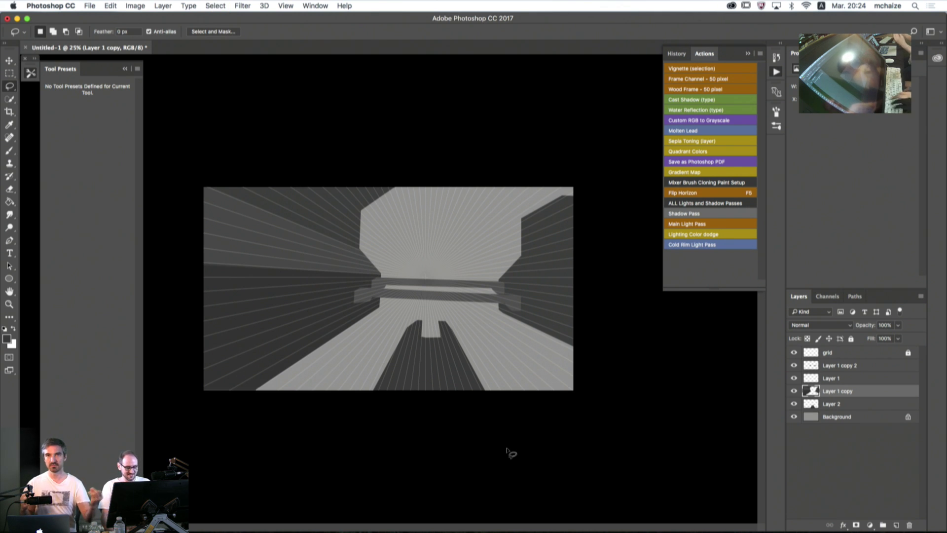
key(F5)
key(F5)
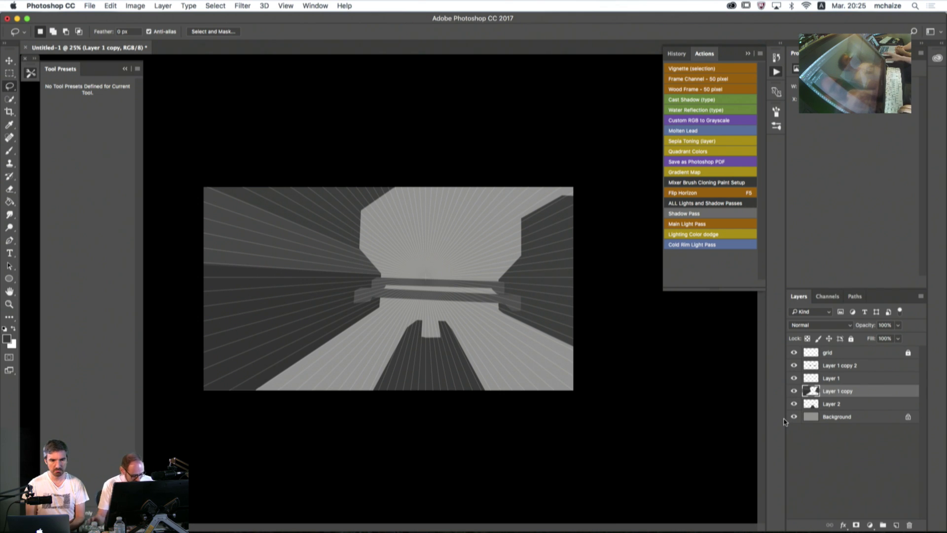
- Group the layers from Layer 2 to Layer 1 copy 2, merge a duplicate of the group into one layer, and hide the original group
click(843, 404)
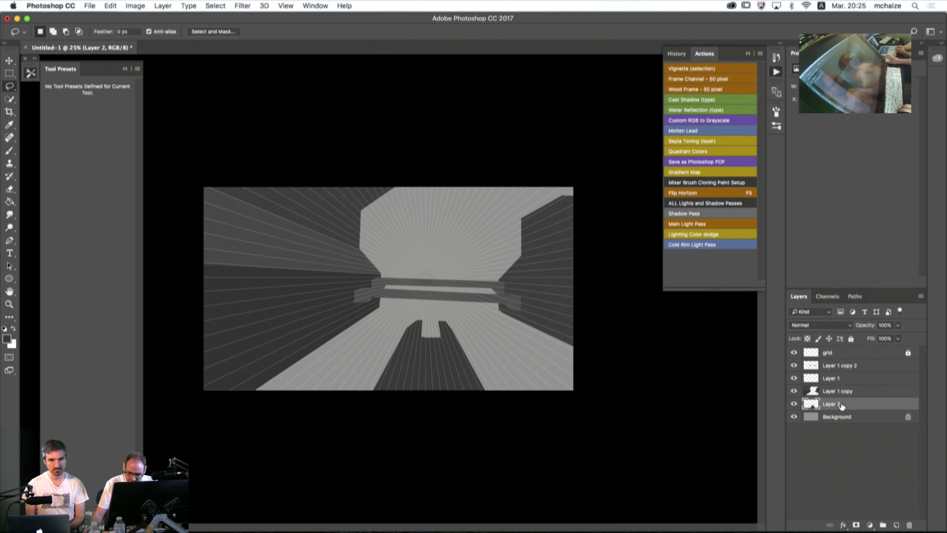
shift+click(835, 366)
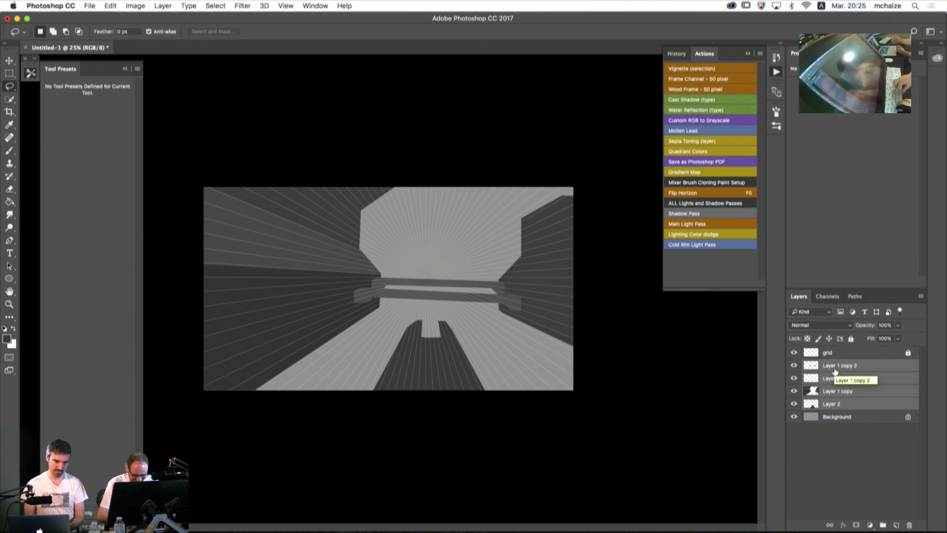
key(super+g)
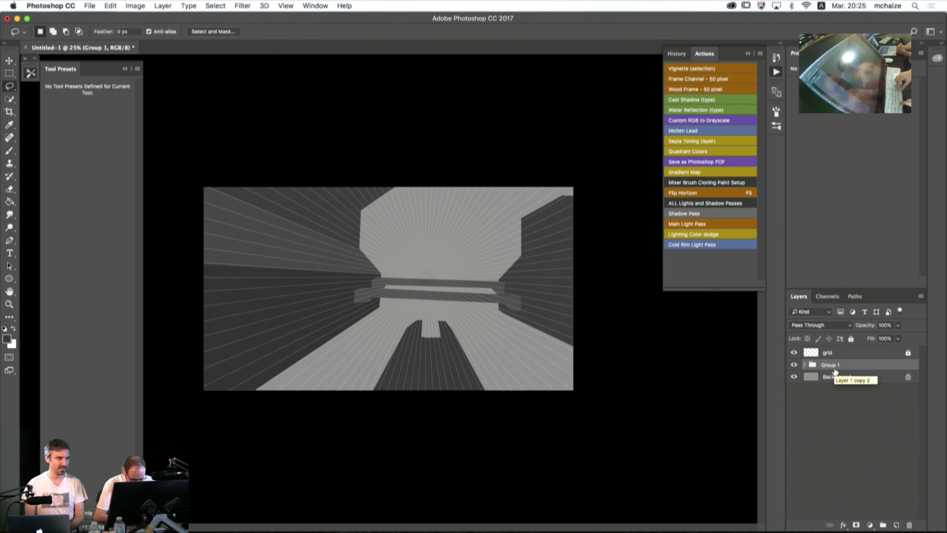
key(super+j)
key(super+e)
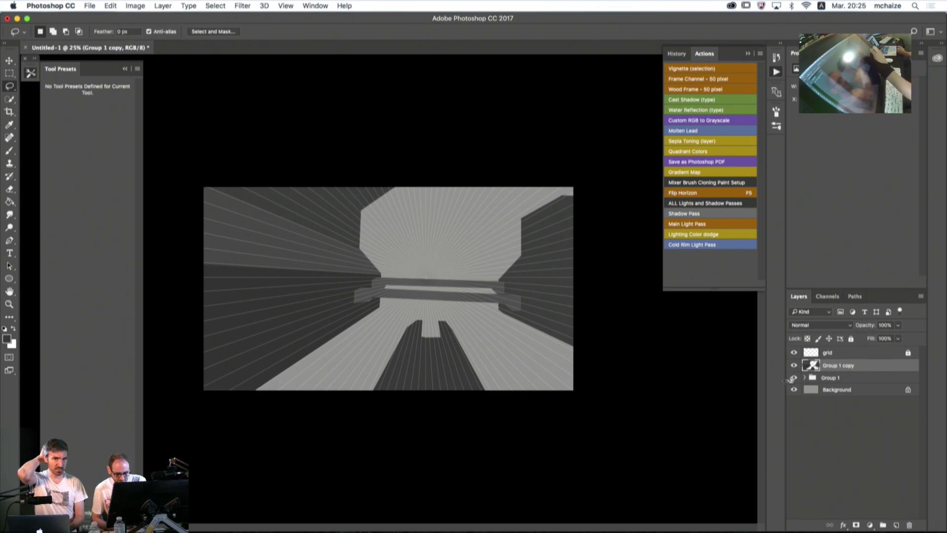
click(792, 377)
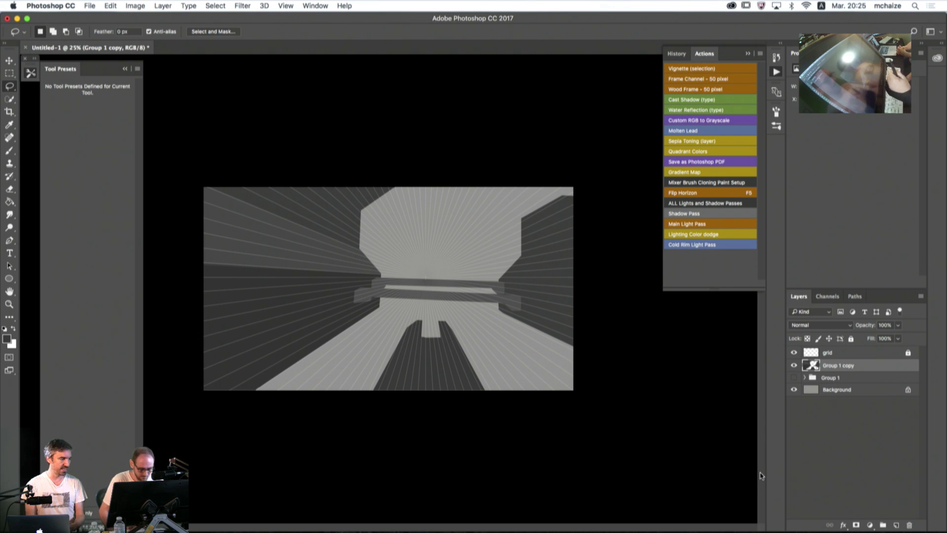
key(F5)
key(F5)
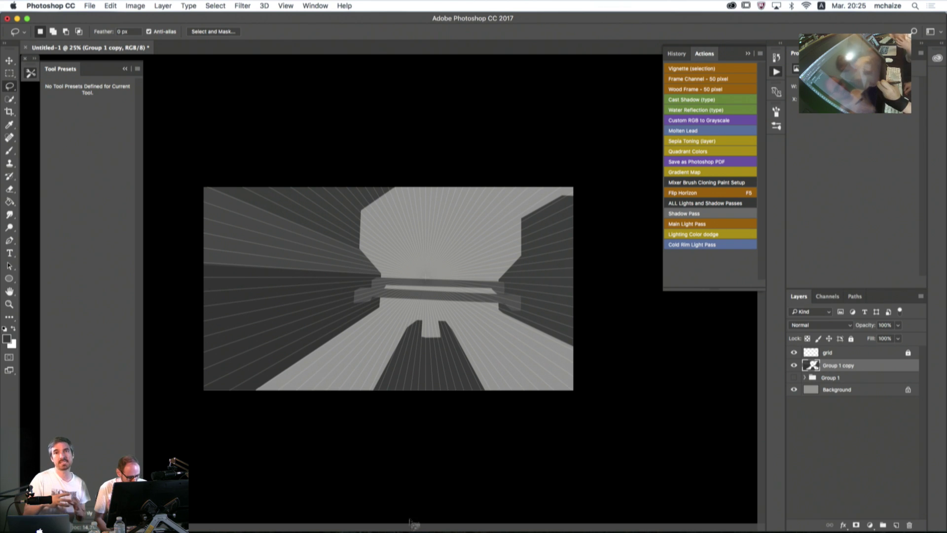
- Search Adobe Stock from the DAY1 Concept art library for "aircraft carrier" and browse the resulting images for reference
mouse_move(384, 530)
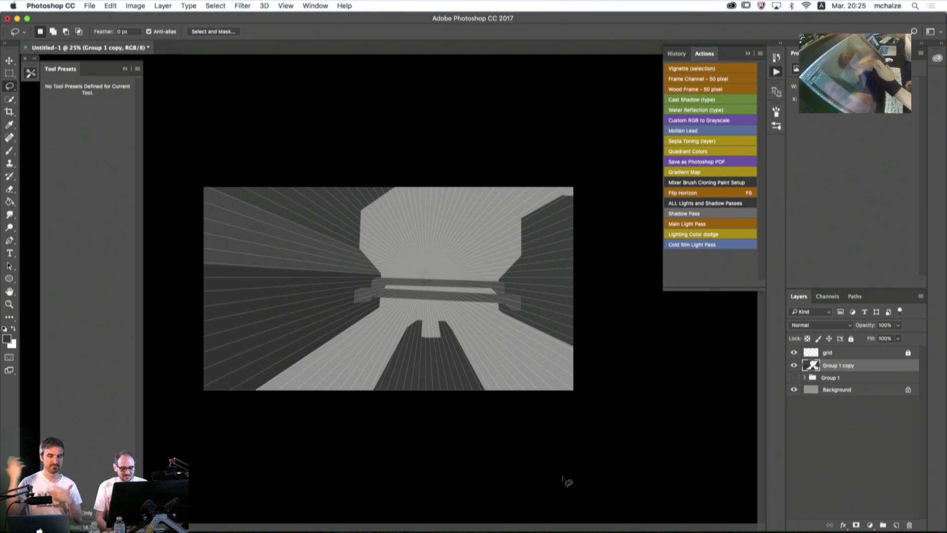
click(937, 58)
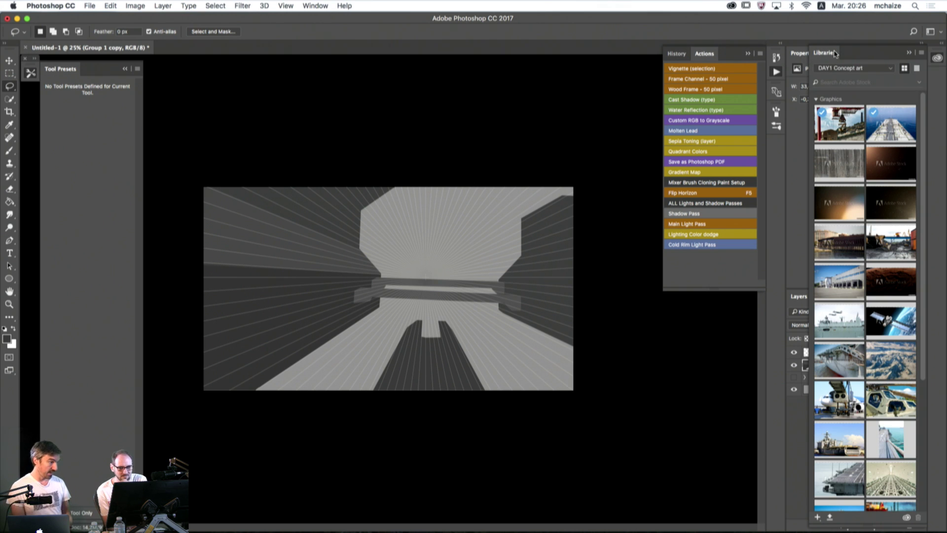
click(936, 58)
click(936, 59)
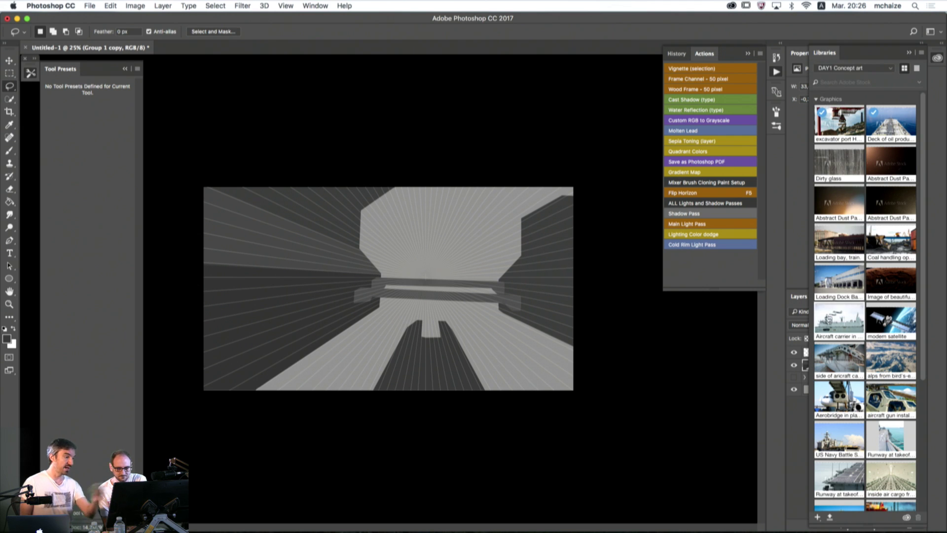
scroll(926, 311, down, 1)
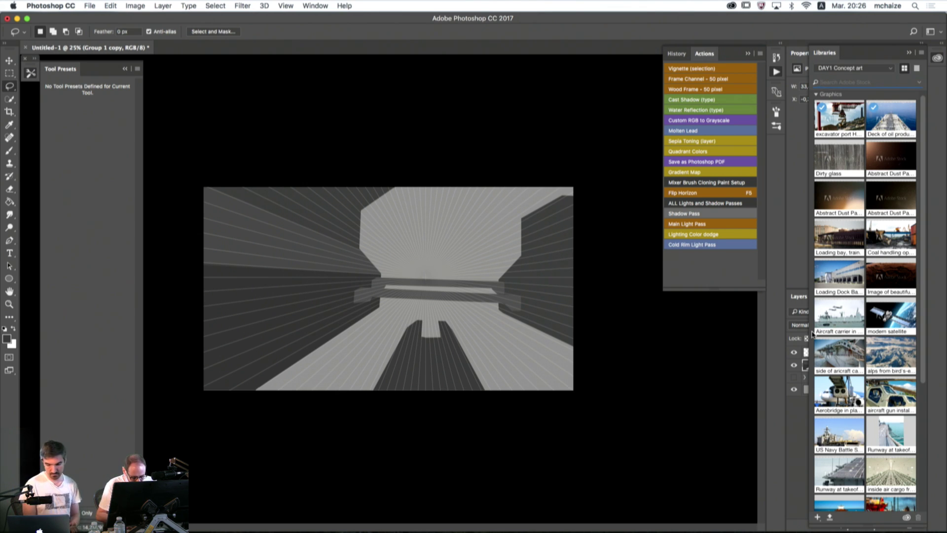
text(a)
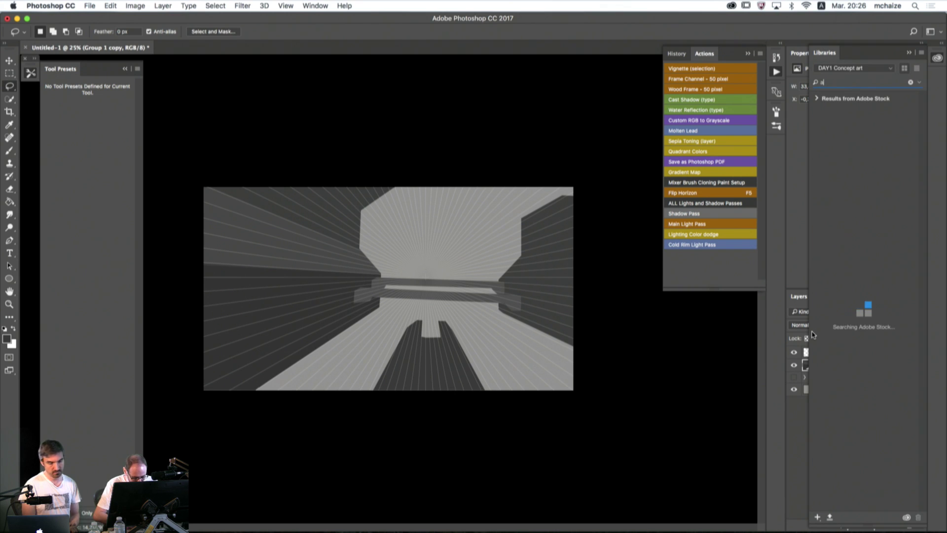
text(ircraft carrier)
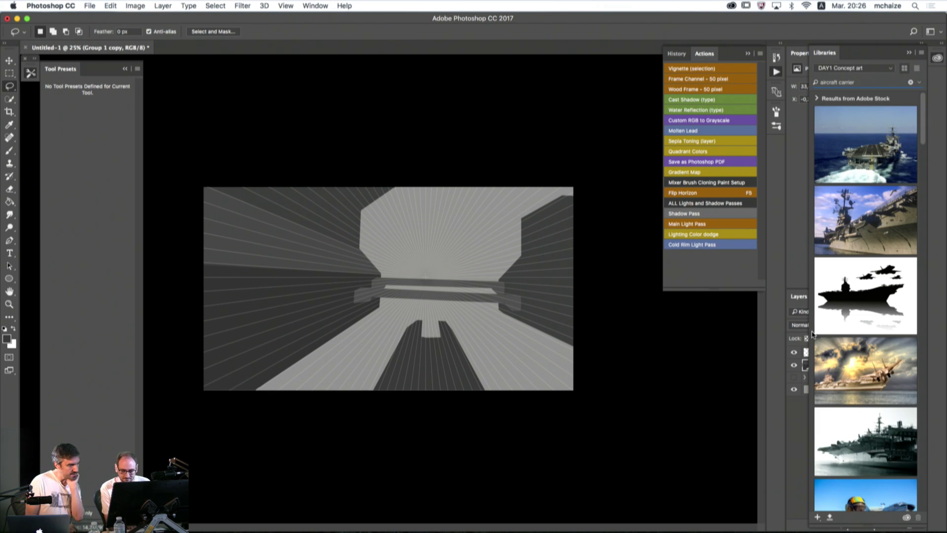
drag(925, 128, 927, 314)
mouse_move(874, 381)
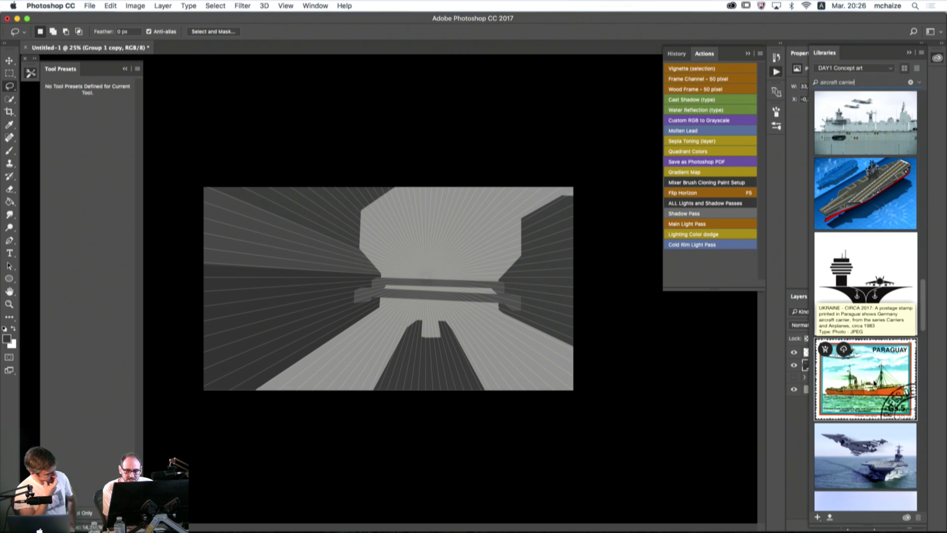
mouse_move(848, 127)
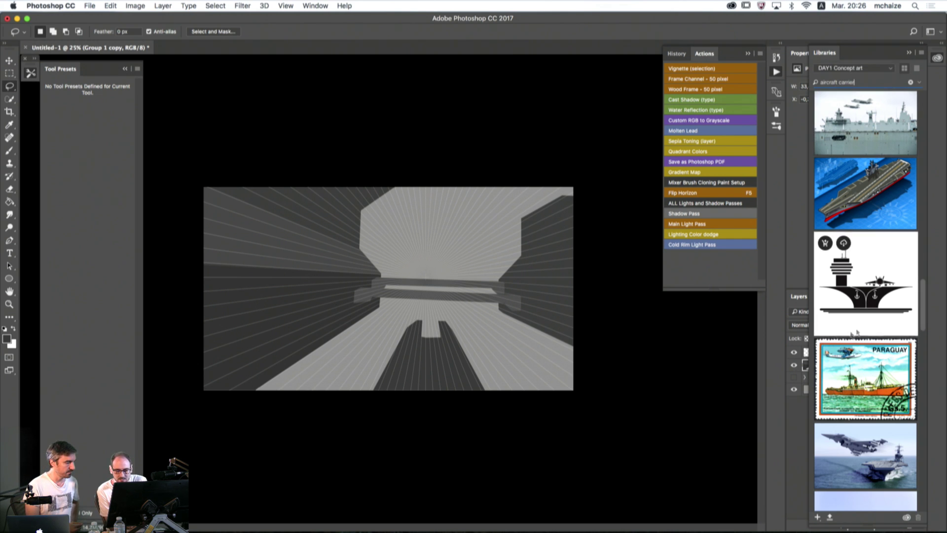
- Browse the aircraft carrier stock images, clear the search, and look through the DAY1 Concept art library's saved graphics
scroll(924, 310, down, 5)
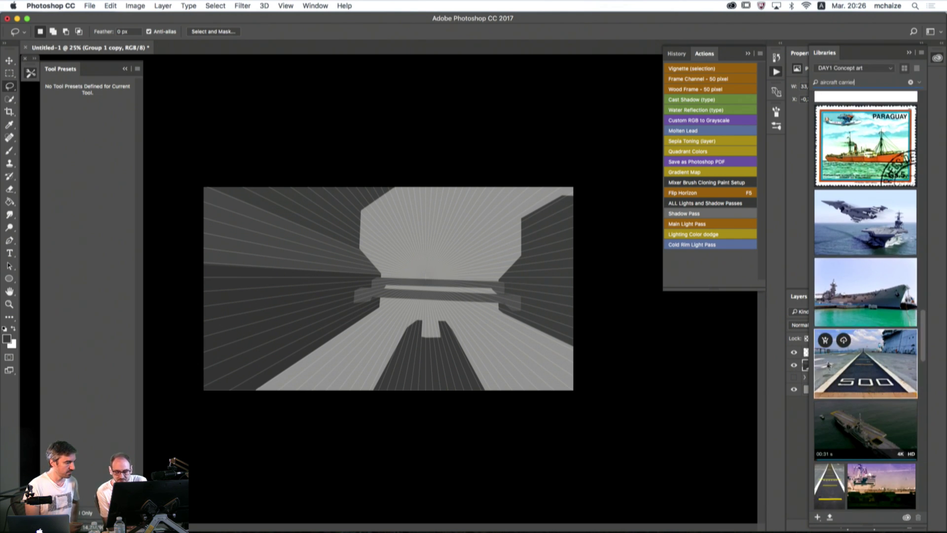
scroll(925, 348, down, 3)
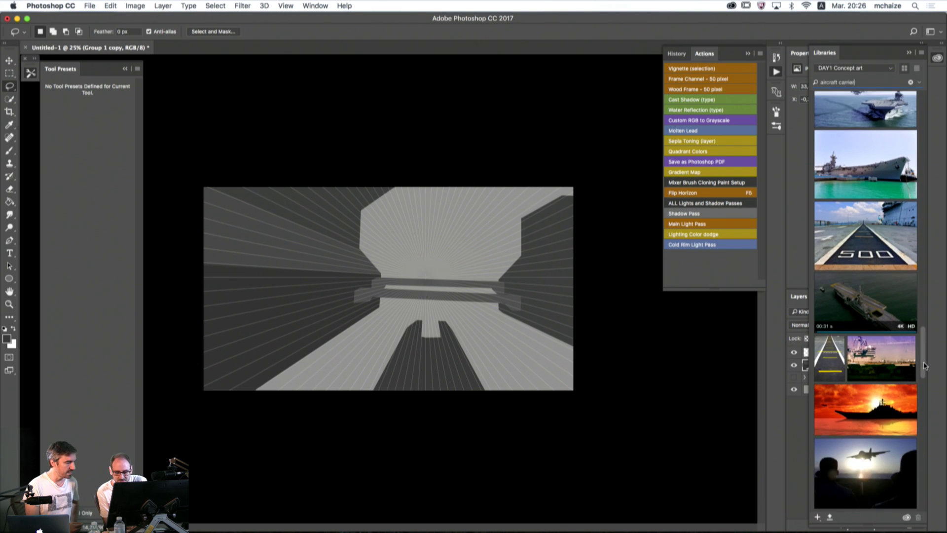
scroll(925, 364, up, 2)
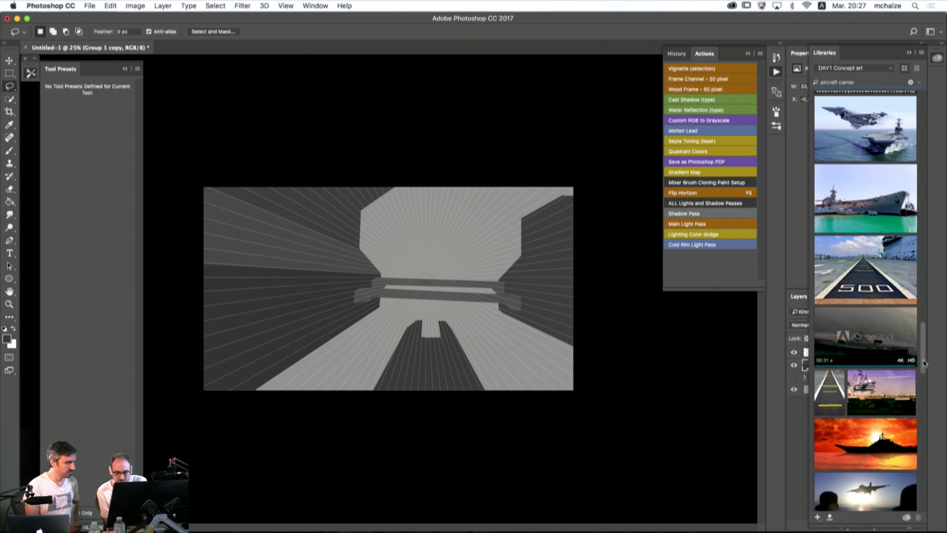
scroll(924, 387, down, 5)
scroll(924, 387, up, 1)
scroll(924, 382, down, 2)
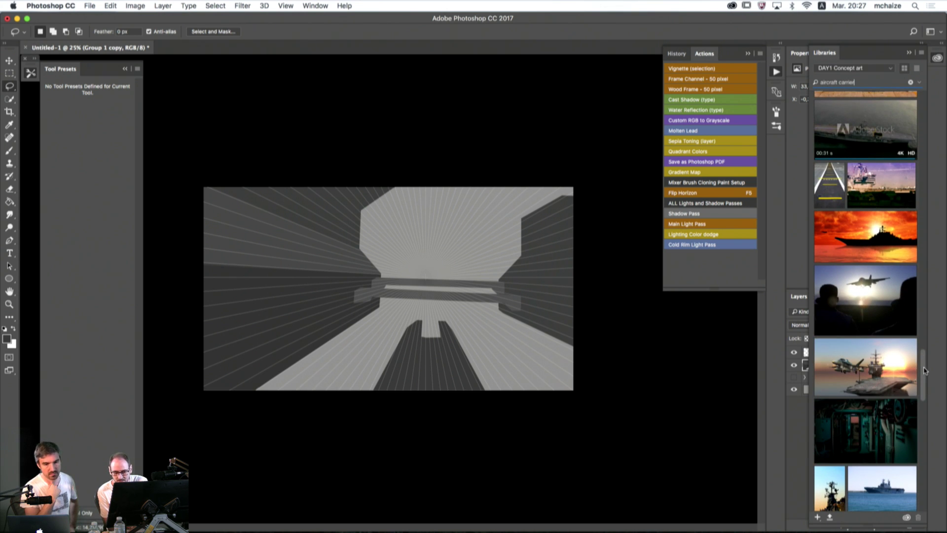
scroll(924, 380, down, 1)
scroll(925, 382, down, 3)
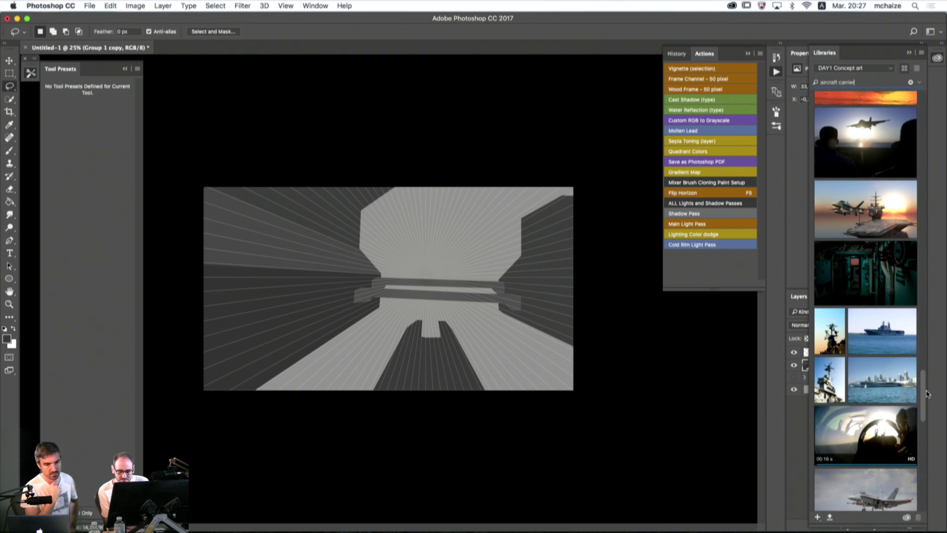
drag(927, 393, 923, 410)
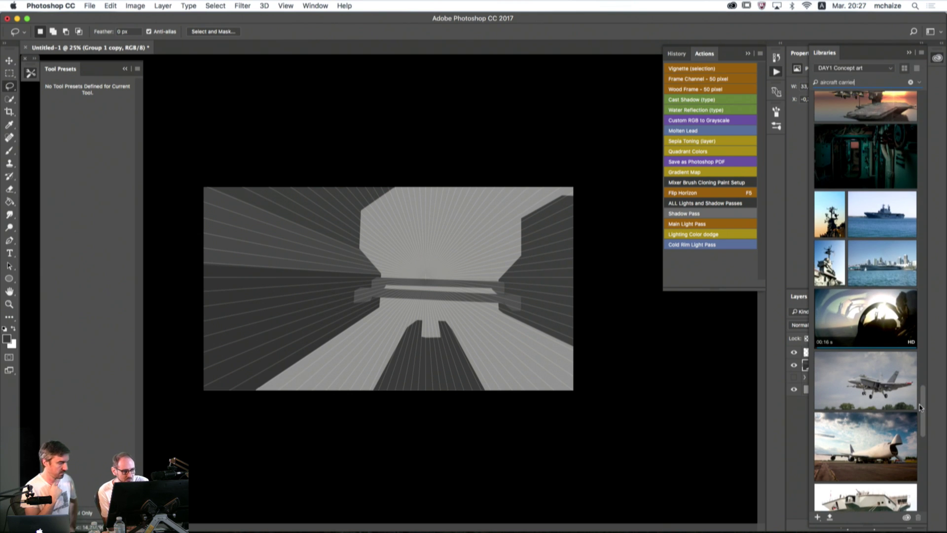
mouse_move(916, 404)
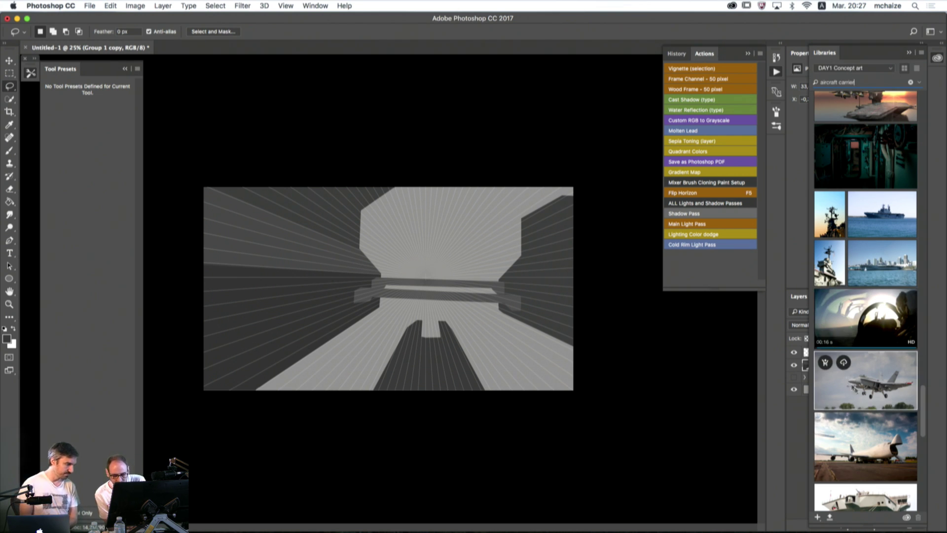
scroll(925, 406, down, 1)
scroll(925, 407, down, 5)
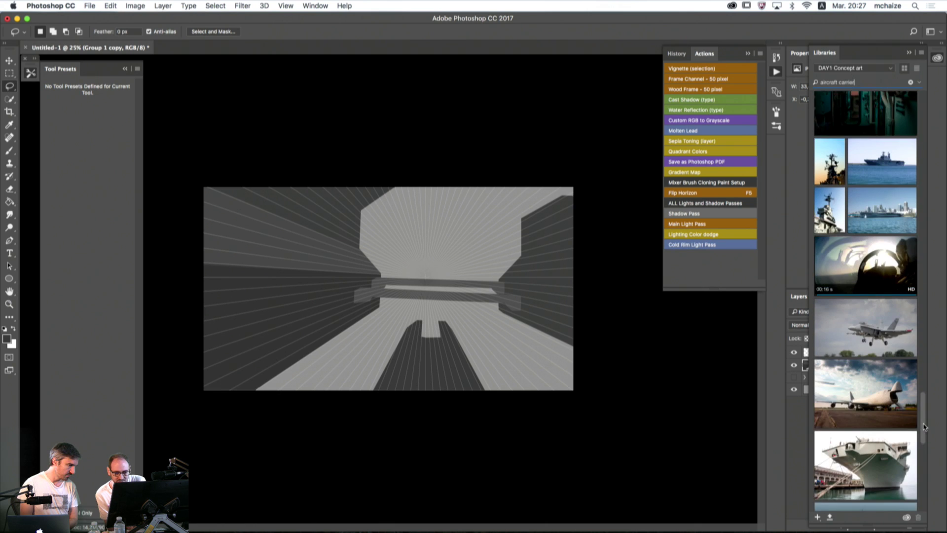
drag(924, 388, 927, 366)
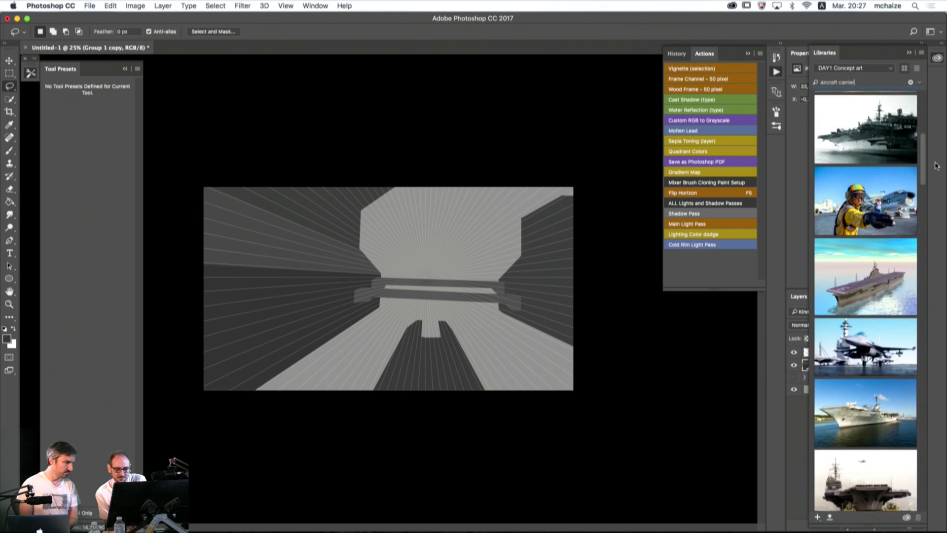
drag(941, 175, 944, 221)
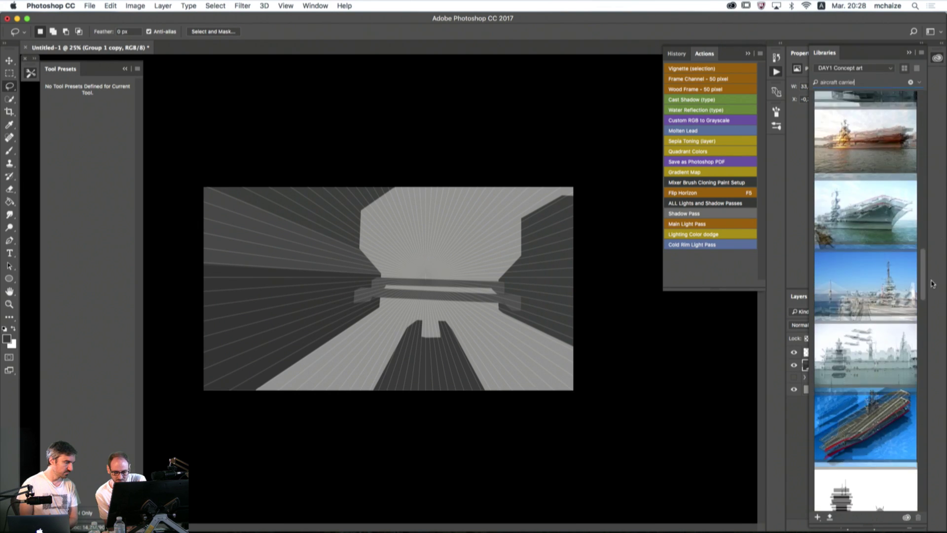
scroll(905, 180, down, 1)
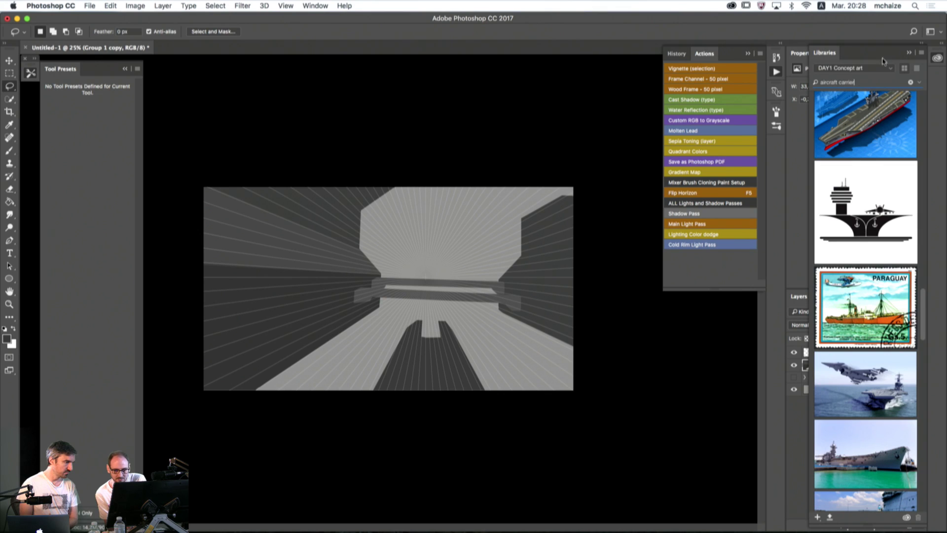
click(851, 80)
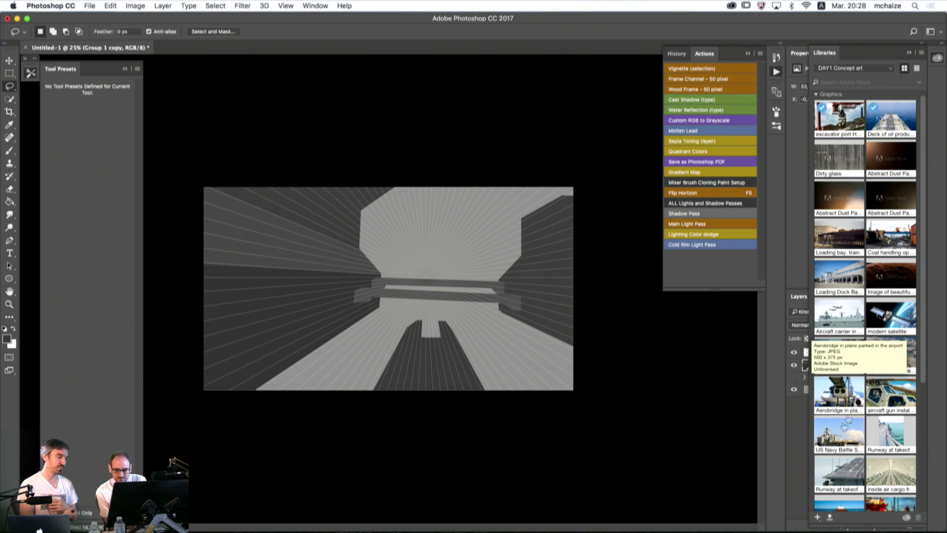
drag(924, 353, 925, 487)
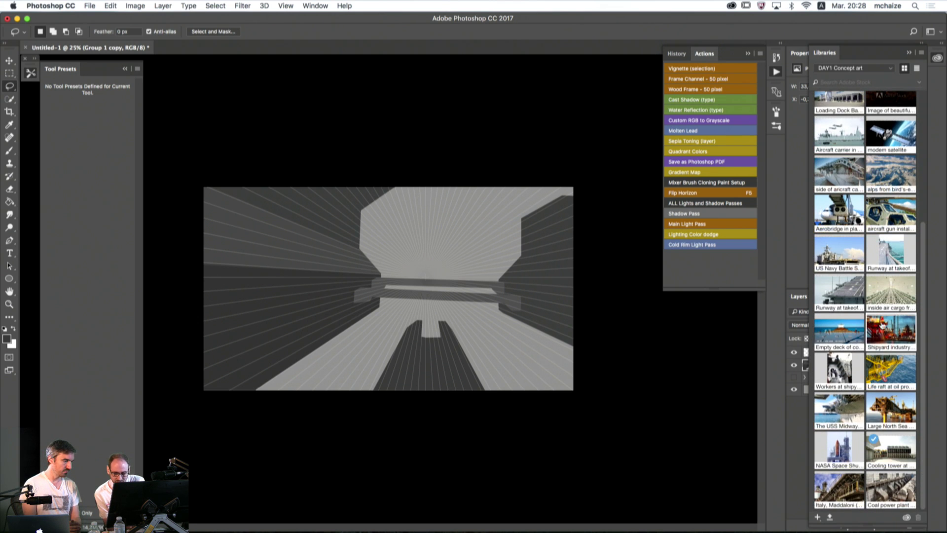
- Place the Shipyard industry oil rig photo from the library on the canvas and delete its layer again
drag(880, 334, 433, 277)
key(Return)
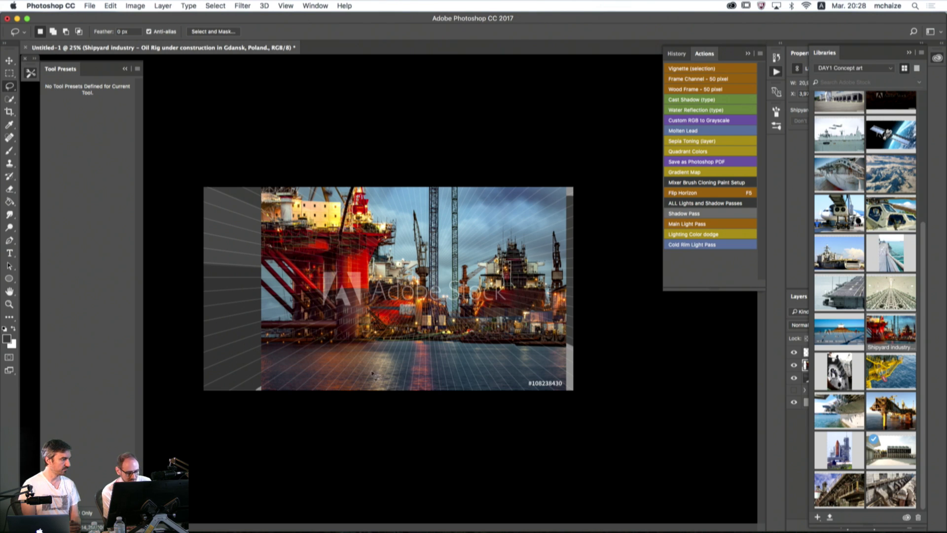
click(914, 59)
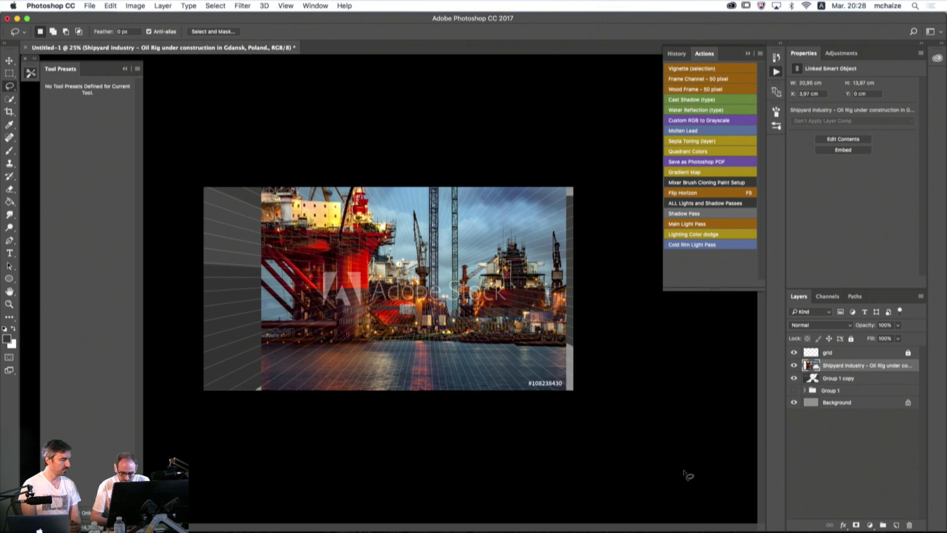
key(BackSpace)
click(935, 59)
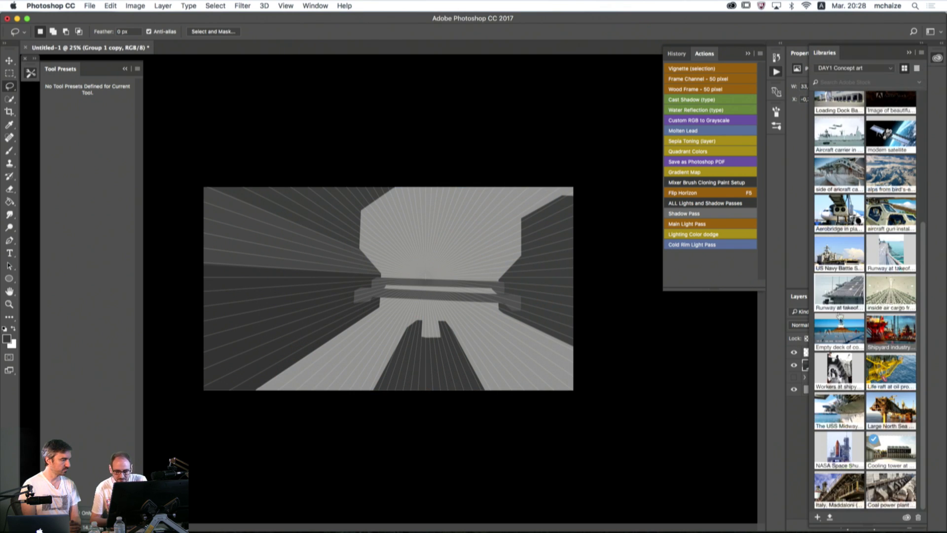
- Place the Large North Sea oil rig photo from the library and distort its lower-right corner inward
right_click(876, 292)
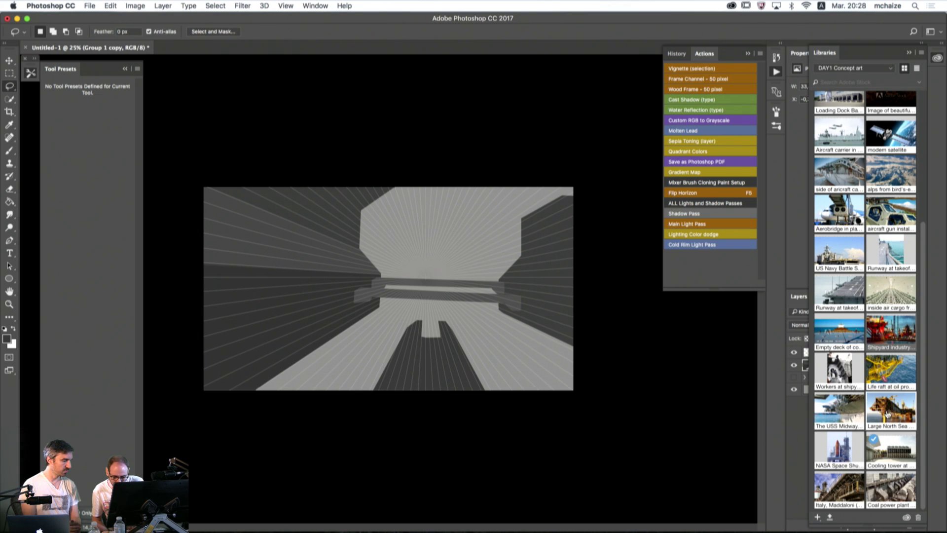
drag(889, 415, 453, 291)
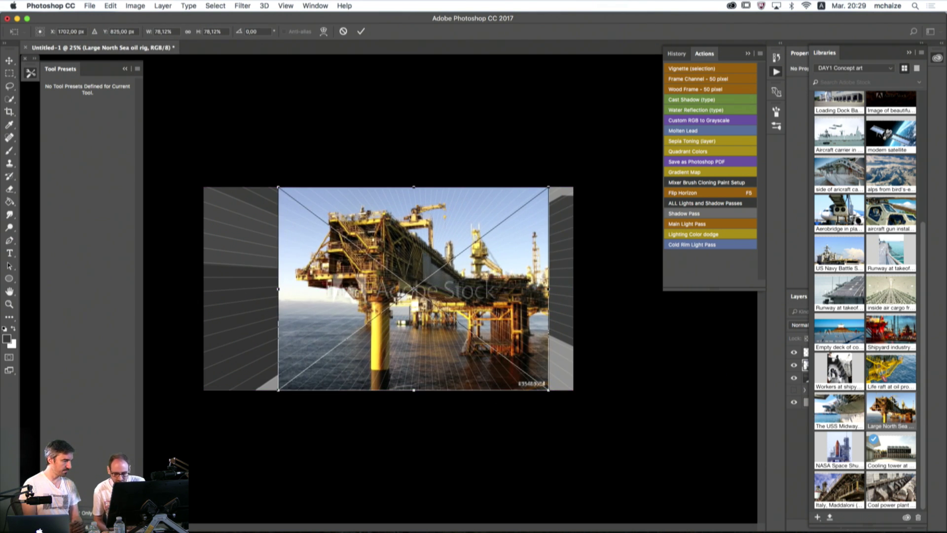
click(361, 31)
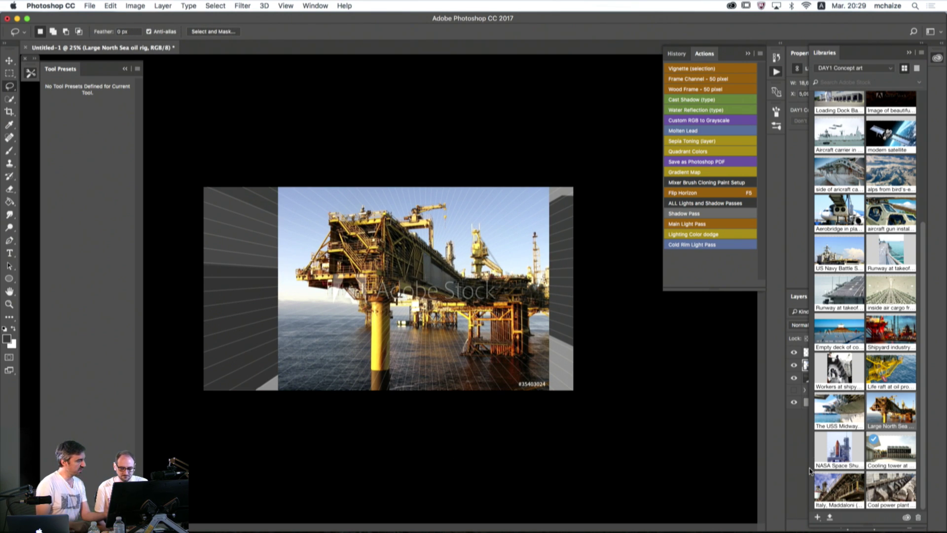
key(super+t)
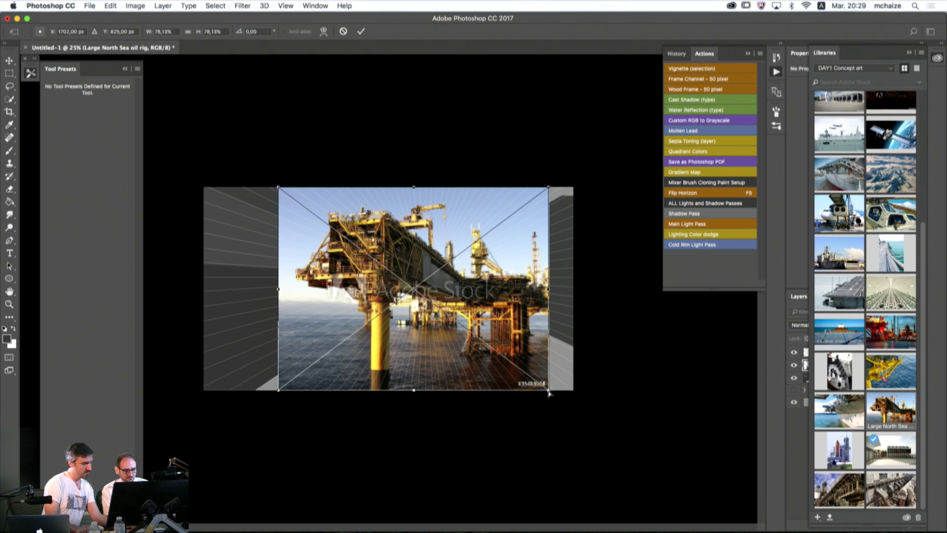
mouse_move(549, 392)
mouse_down()
mouse_move(524, 334)
mouse_move(495, 335)
mouse_move(503, 316)
mouse_move(500, 326)
mouse_up()
key(Return)
key(l)
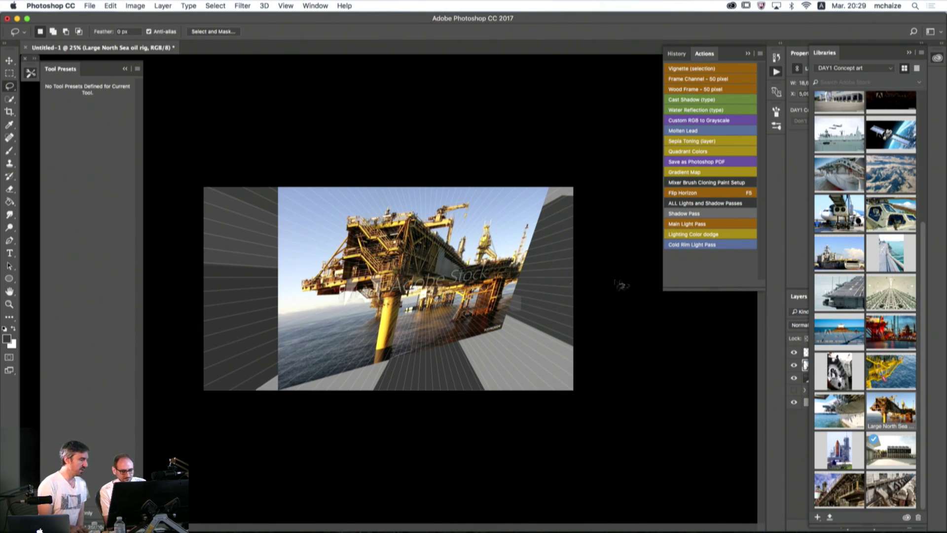
- License the Large North Sea oil rig image in the library through Adobe Stock
click(937, 57)
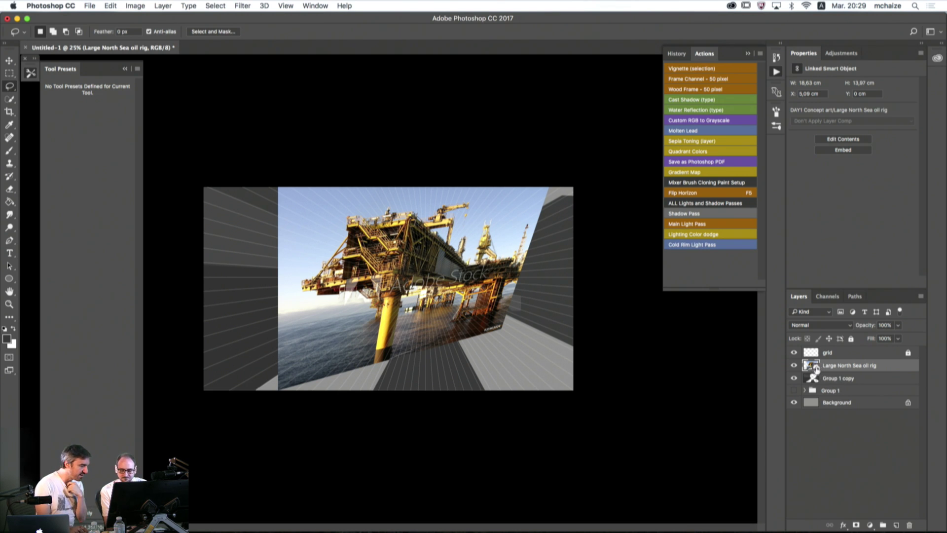
click(937, 58)
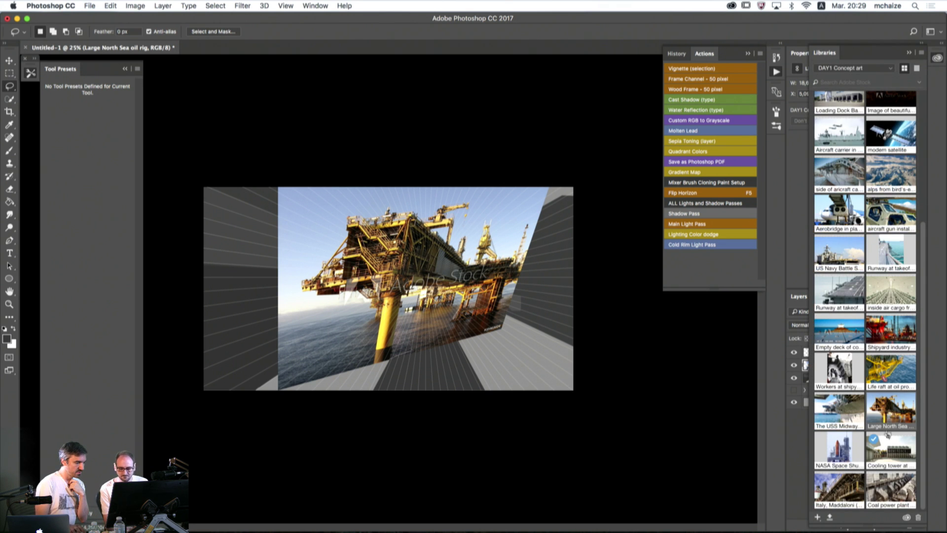
right_click(895, 405)
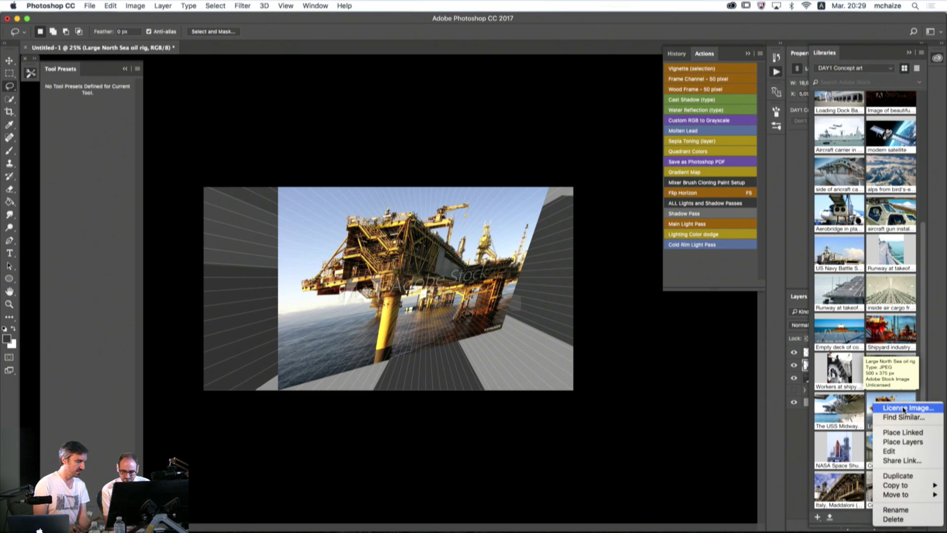
click(904, 408)
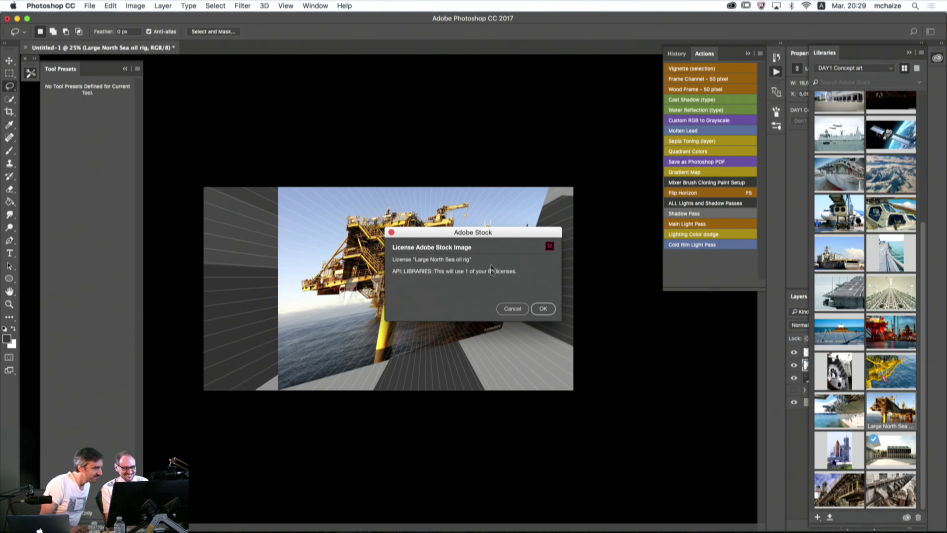
click(543, 309)
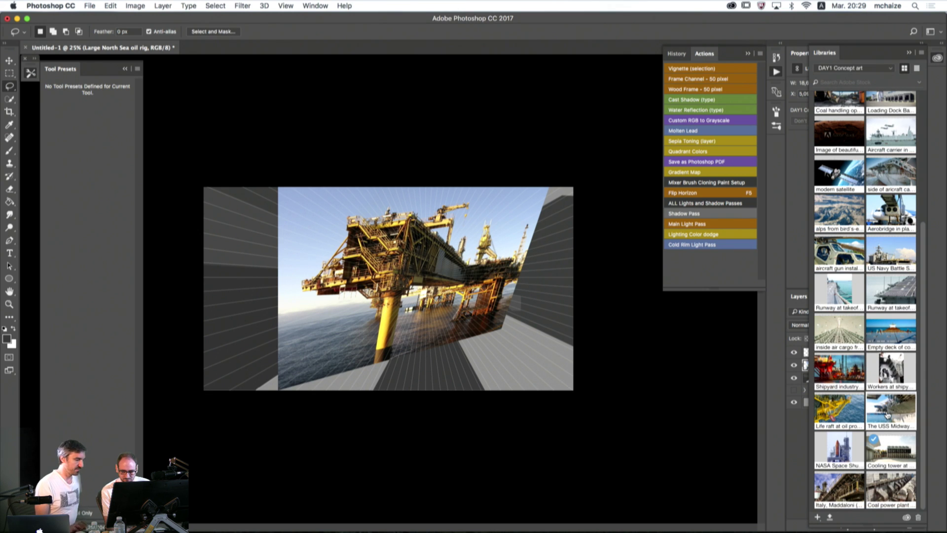
mouse_move(886, 416)
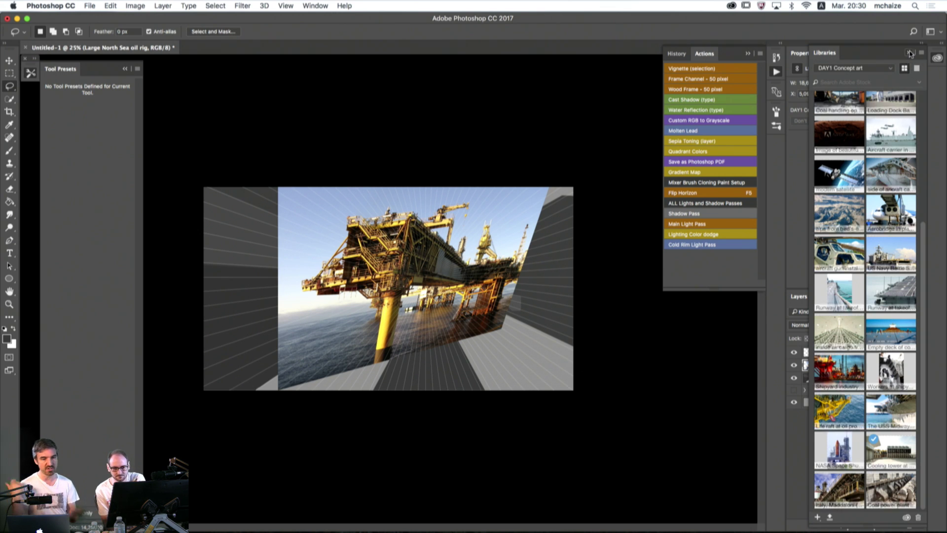
- Make the layer list taller and delete the Large North Sea oil rig layer
click(910, 53)
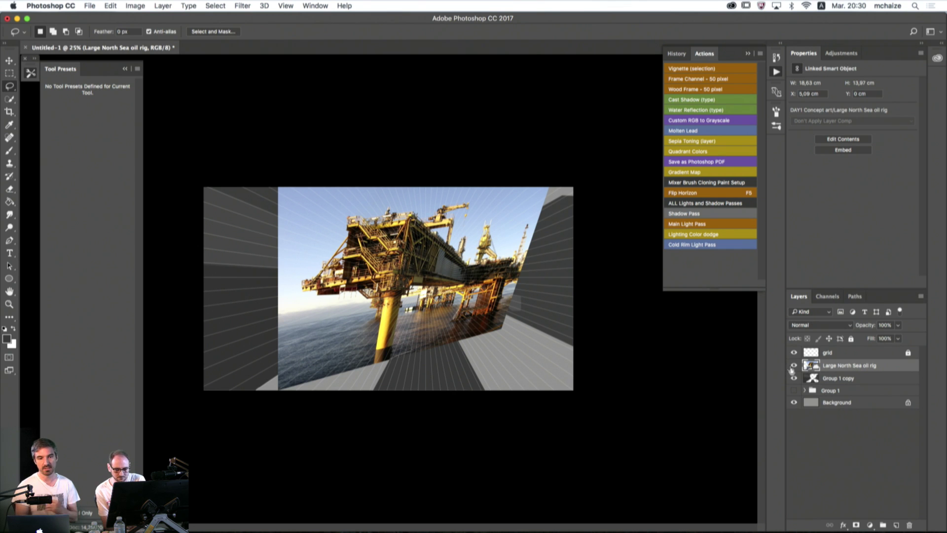
drag(836, 290, 844, 169)
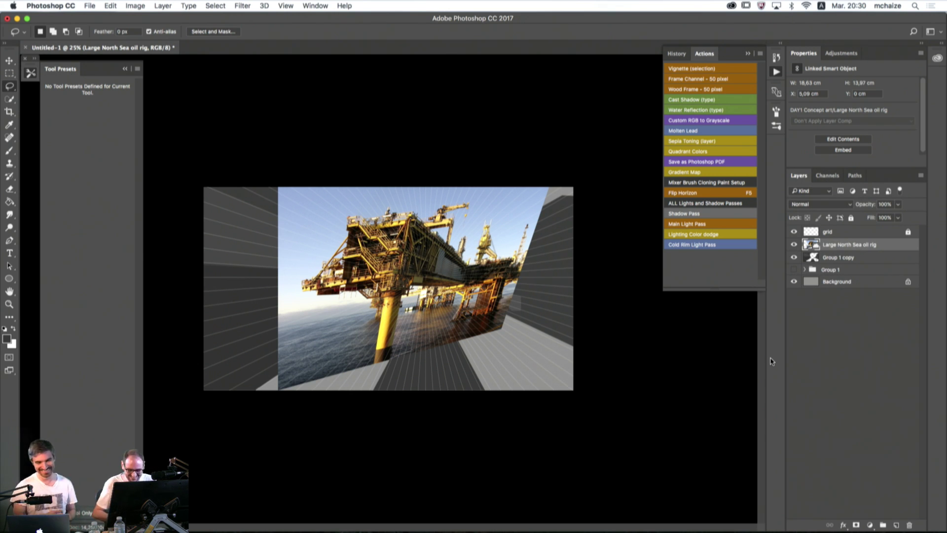
key(BackSpace)
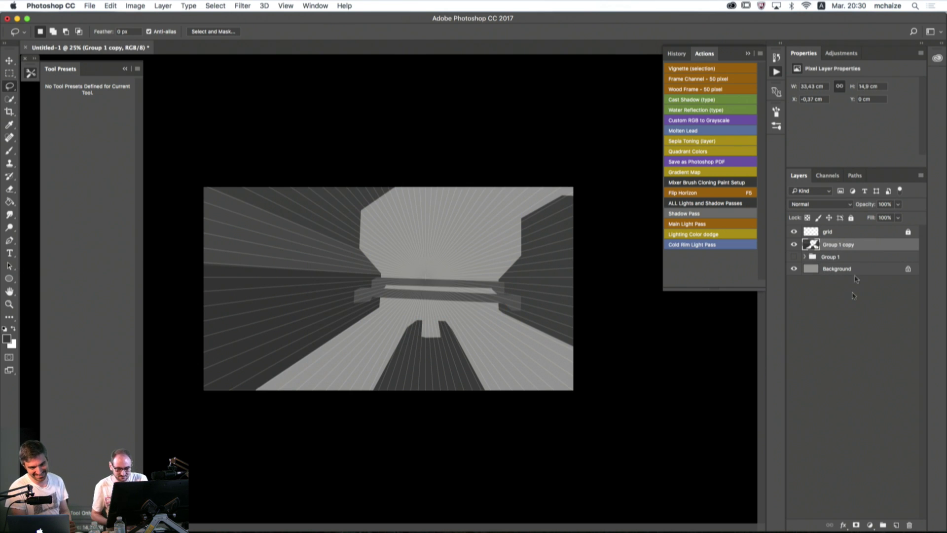
- Place the Aircraft carrier in the sea photo from the library, centred on the canvas at X 1500 px, Y 825 px
click(937, 59)
scroll(838, 296, up, 5)
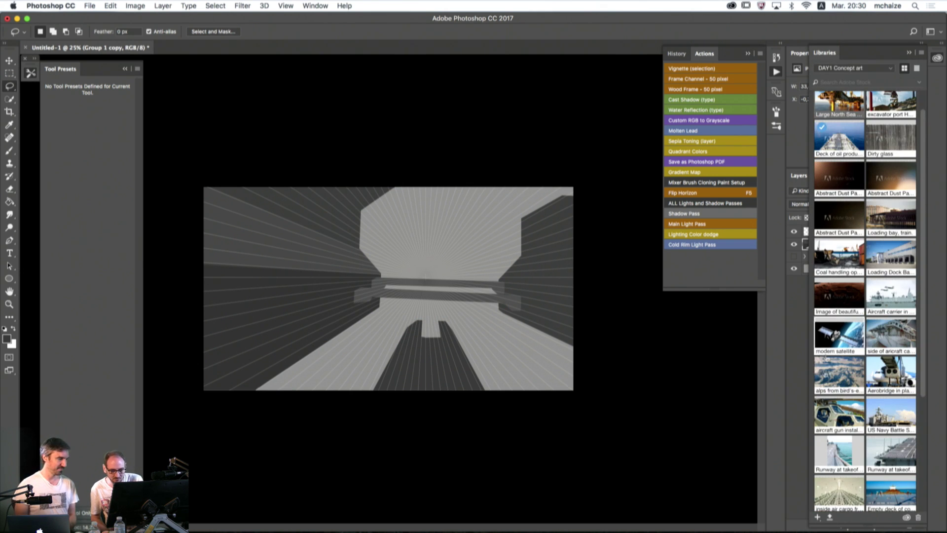
scroll(862, 156, up, 2)
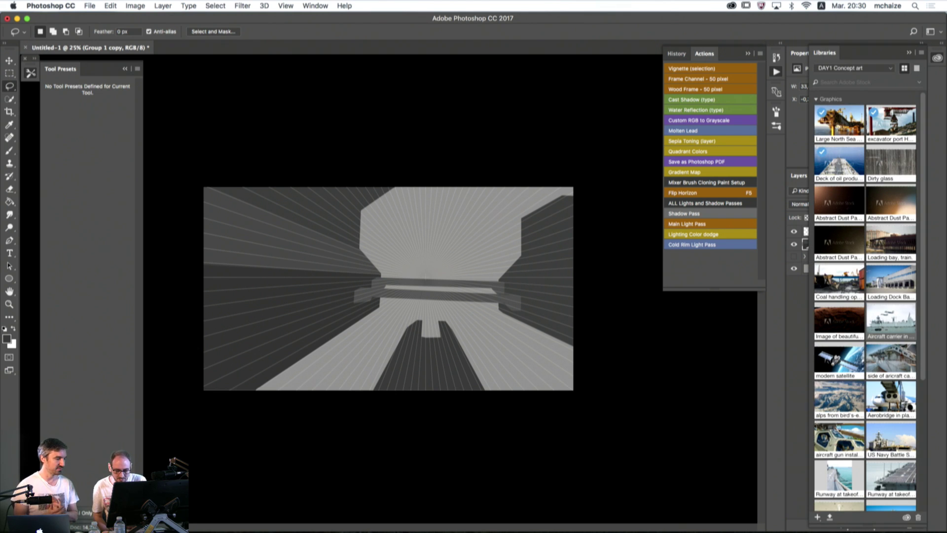
drag(887, 326, 372, 281)
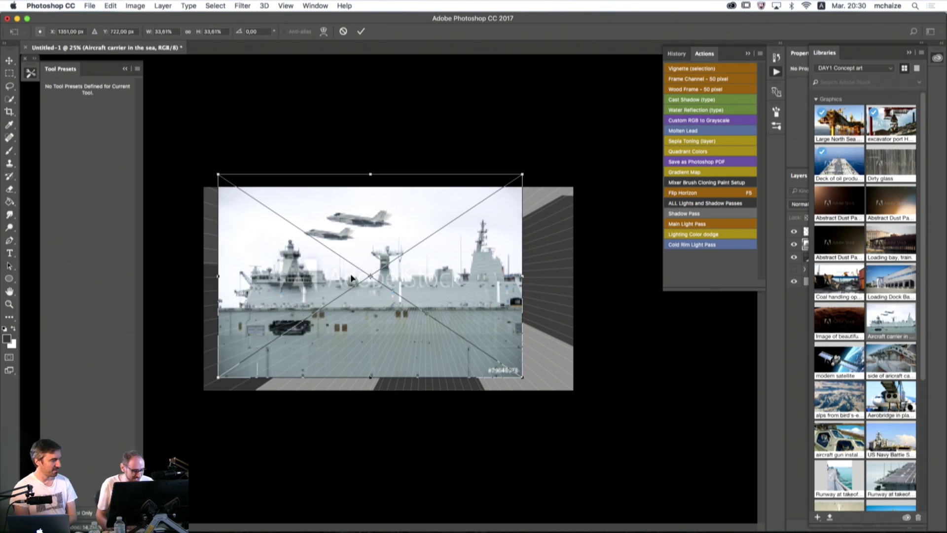
drag(380, 347, 392, 358)
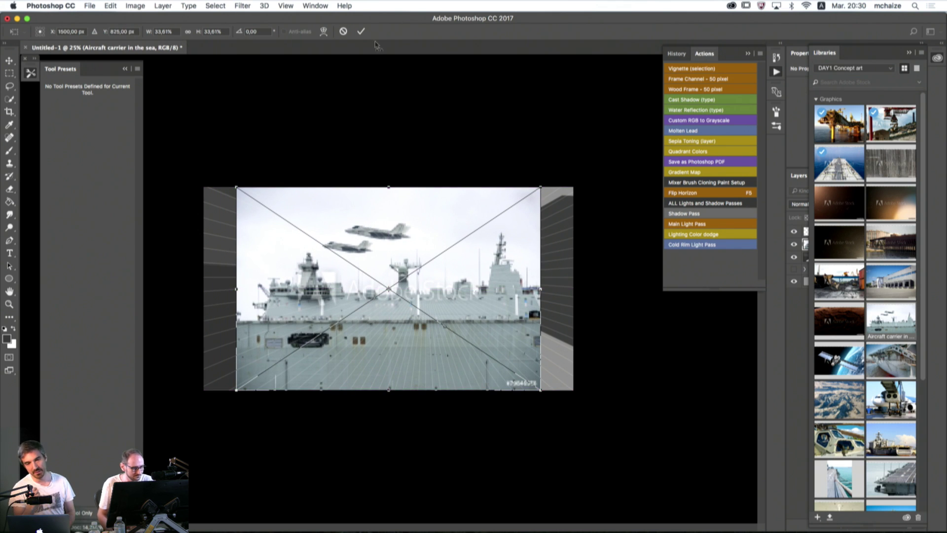
click(361, 31)
key(l)
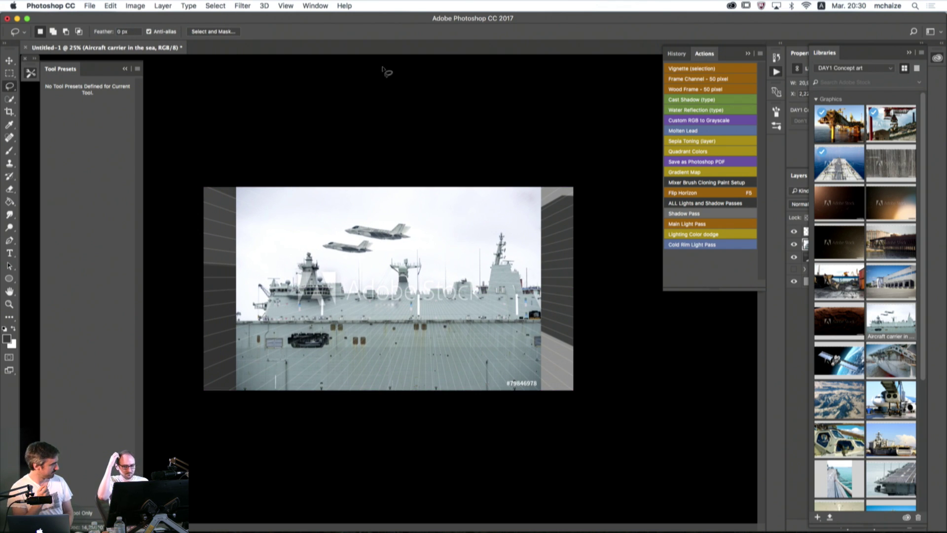
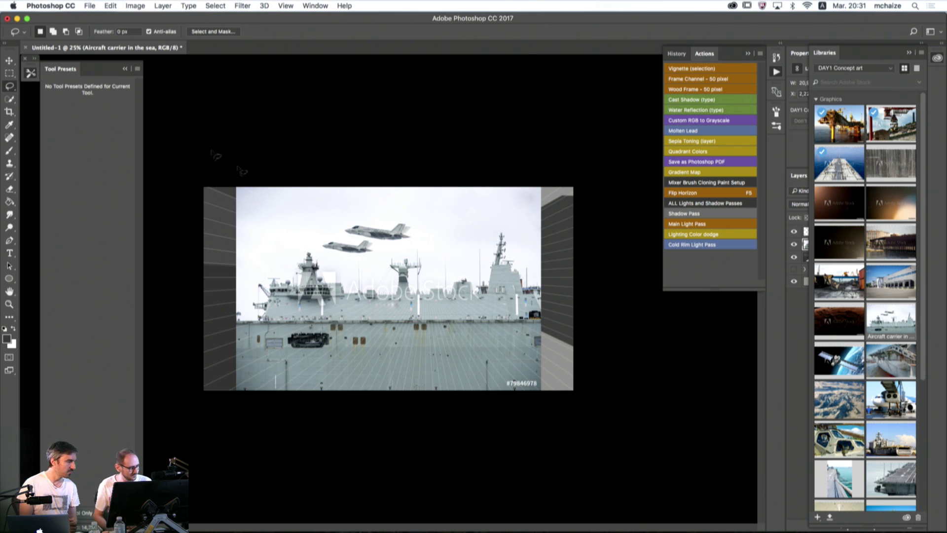
- Copy a rectangular area of the carrier's lower hull, about 21 by 4.6 cm, to a new layer and hide the Aircraft carrier in the sea layer
click(9, 73)
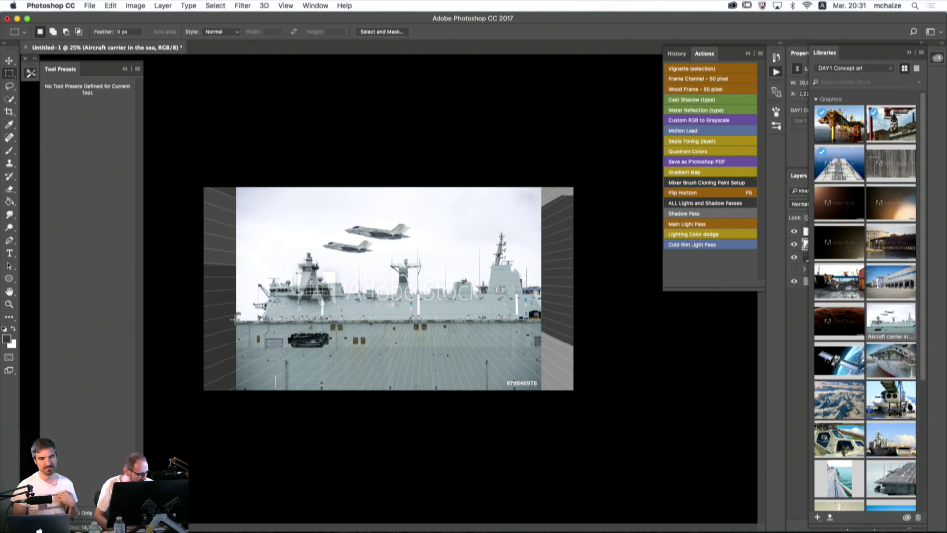
drag(235, 322, 540, 393)
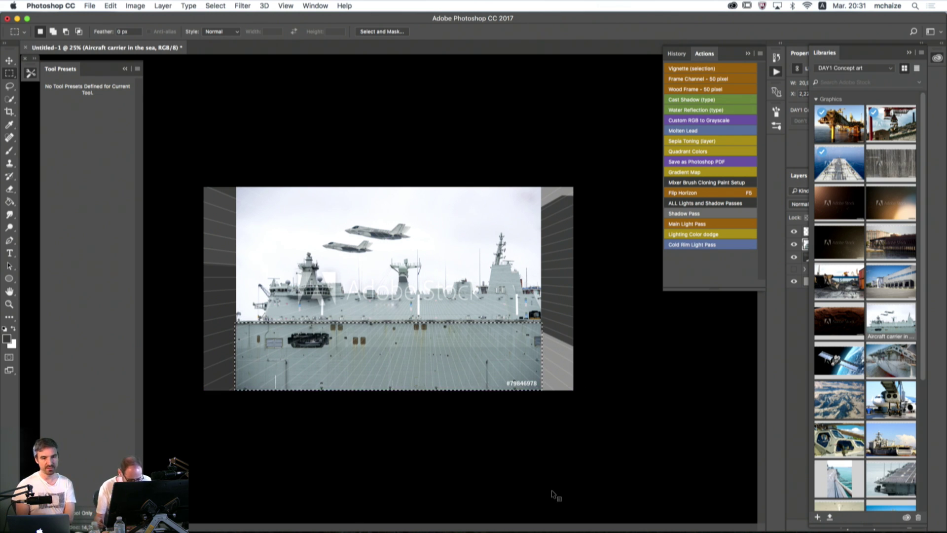
key(alt)
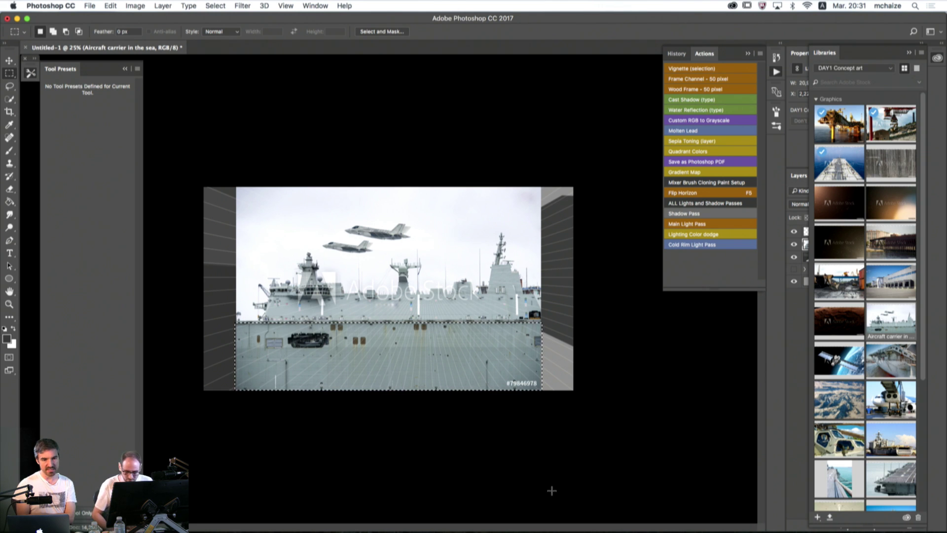
click(909, 53)
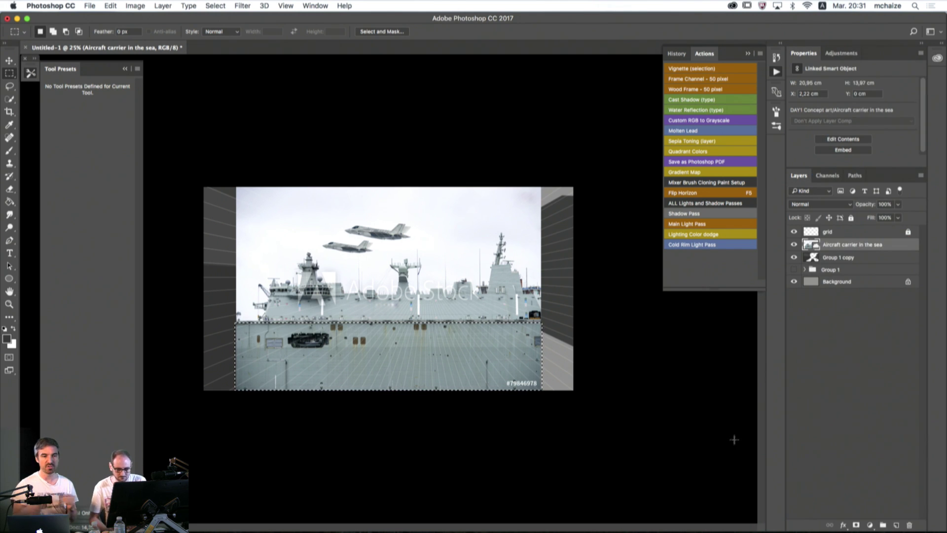
key(alt)
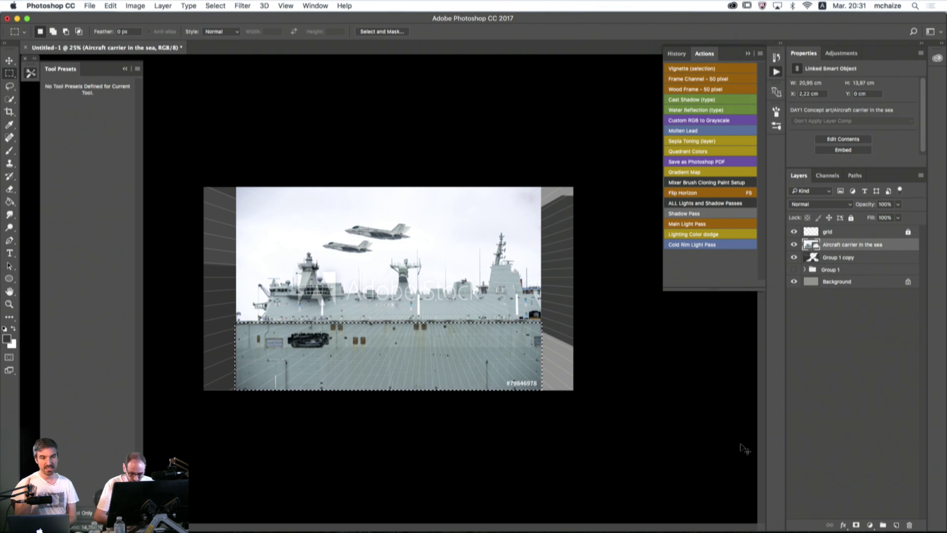
key(super+j)
click(794, 257)
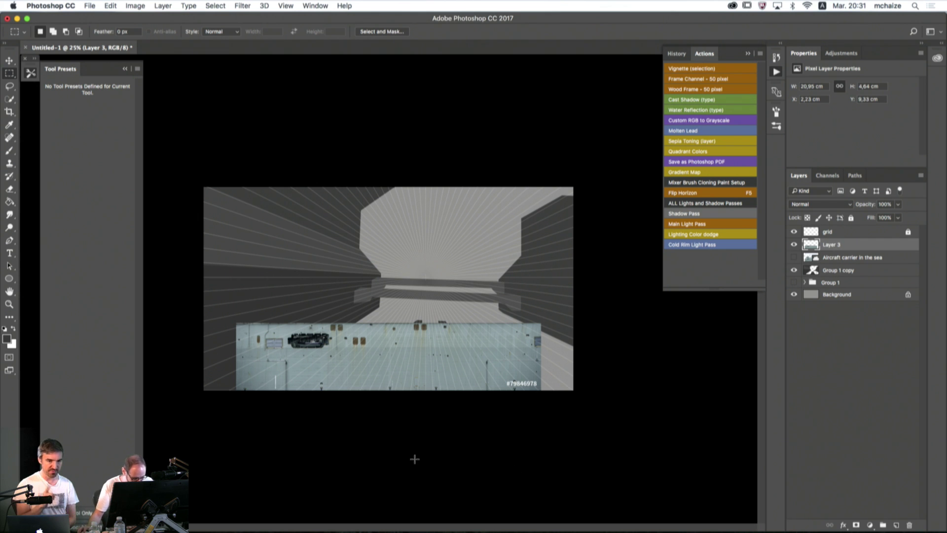
- Move the hull strip onto the left wall and distort its lower-right corner to the wall's far end
key(super+t)
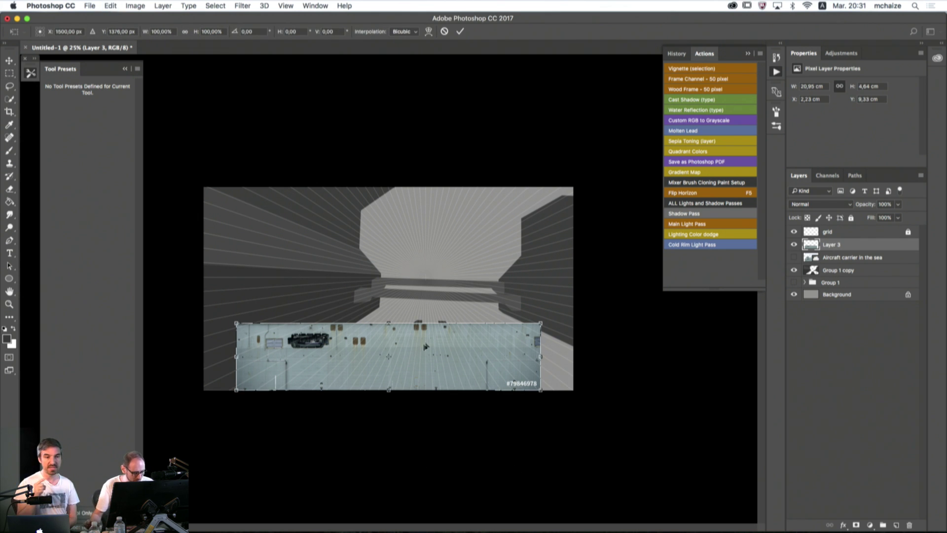
drag(429, 368, 336, 283)
right_click(316, 275)
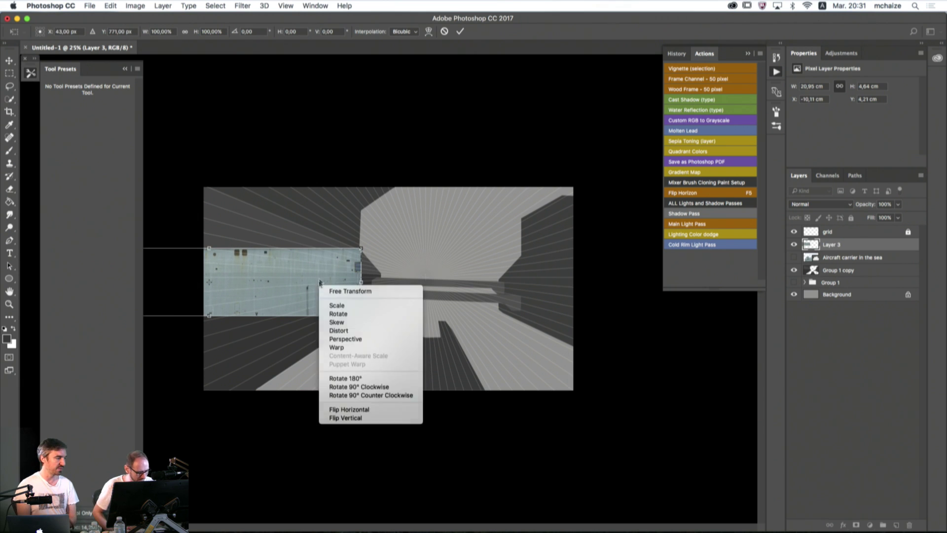
key(Escape)
right_click(319, 280)
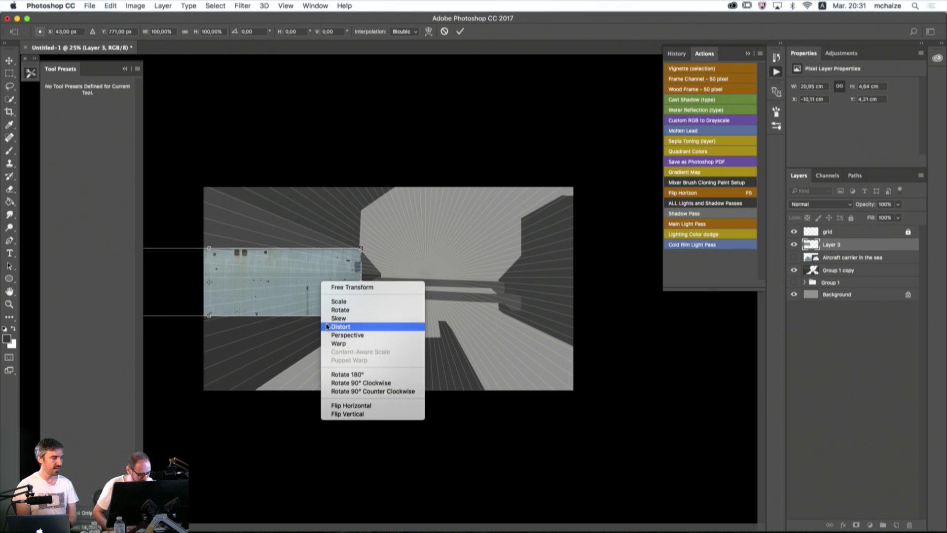
click(342, 301)
right_click(379, 287)
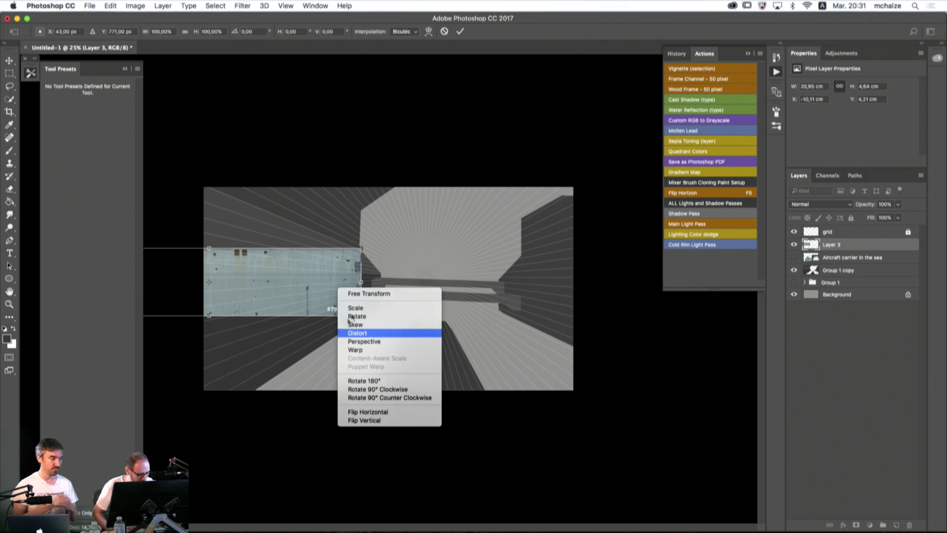
click(399, 336)
drag(361, 315, 380, 273)
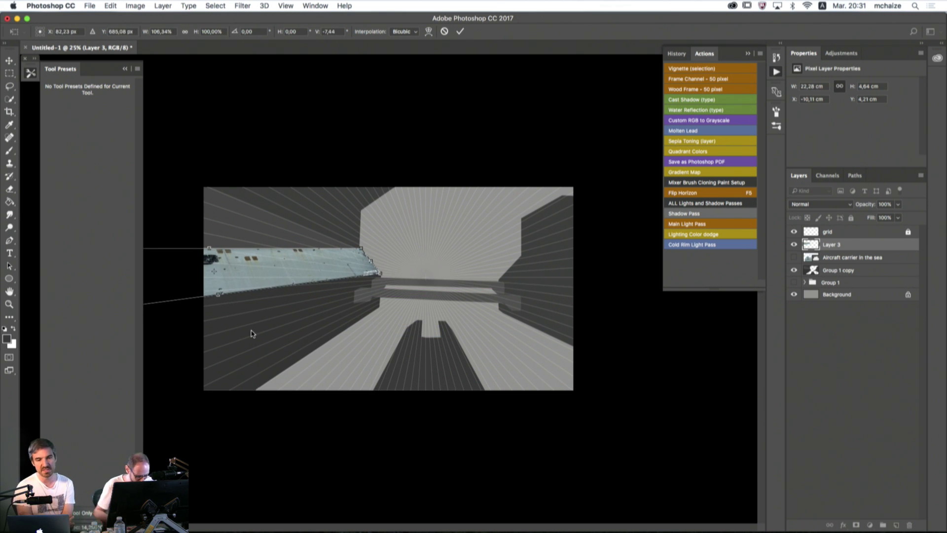
- Collapse the Tool Presets and distort the hull strip's outer corners to match the left wall's perspective lines, applying the transformation
click(9, 304)
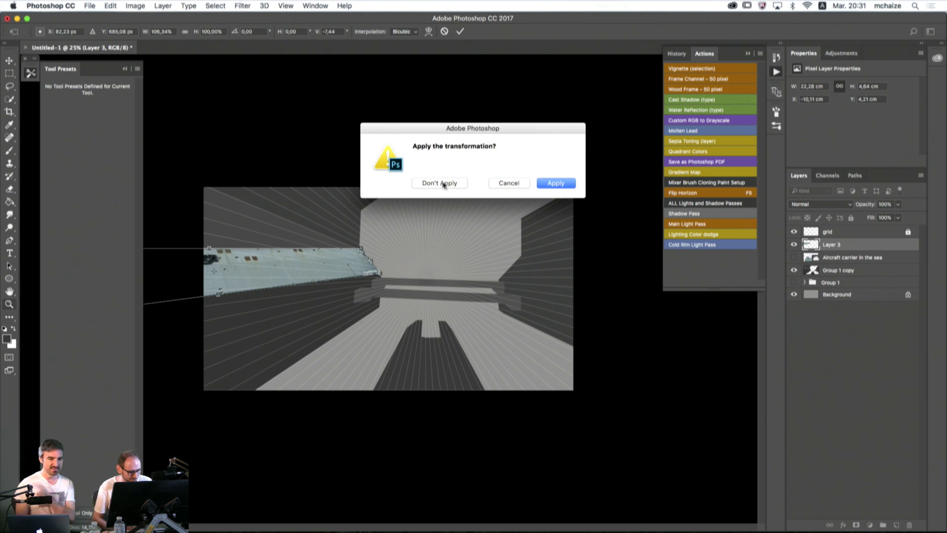
click(505, 184)
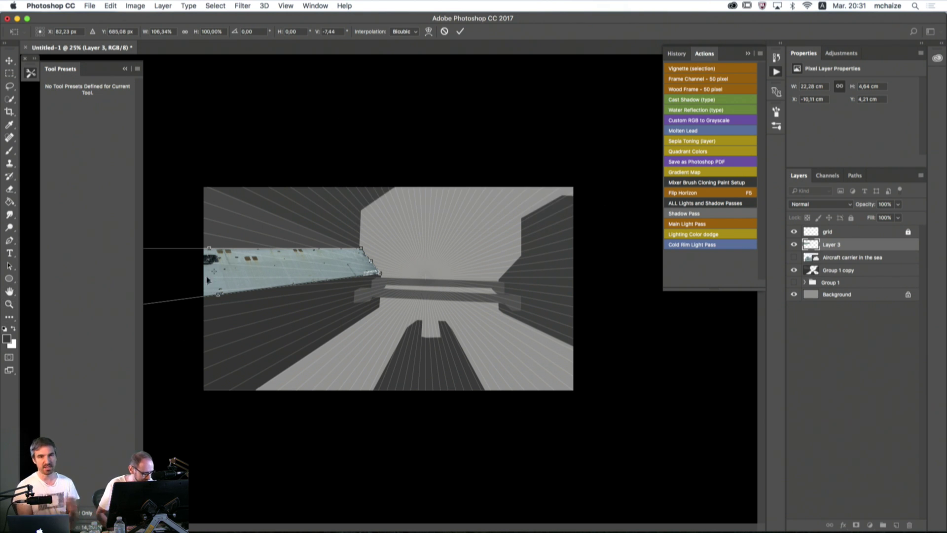
click(125, 68)
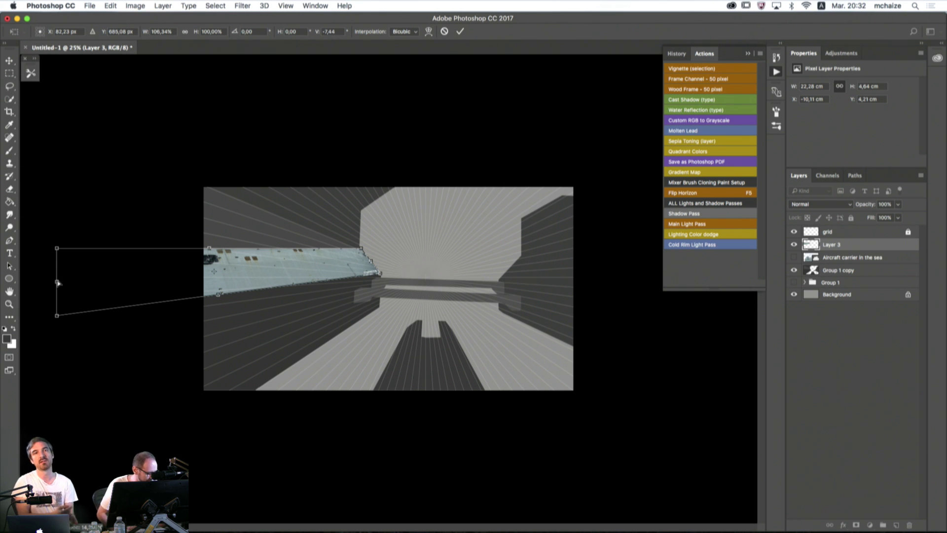
drag(58, 281, 203, 231)
drag(204, 198, 157, 165)
drag(362, 250, 361, 250)
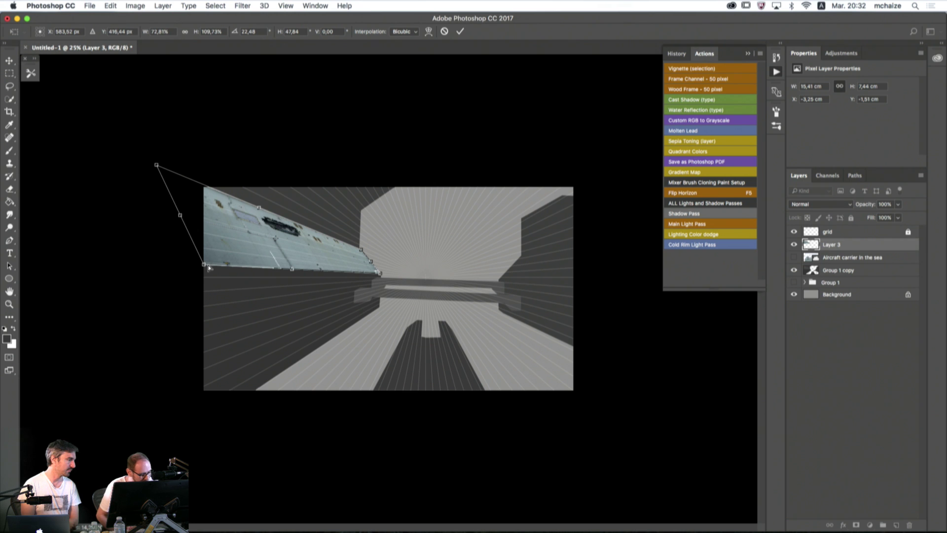
drag(205, 267, 204, 262)
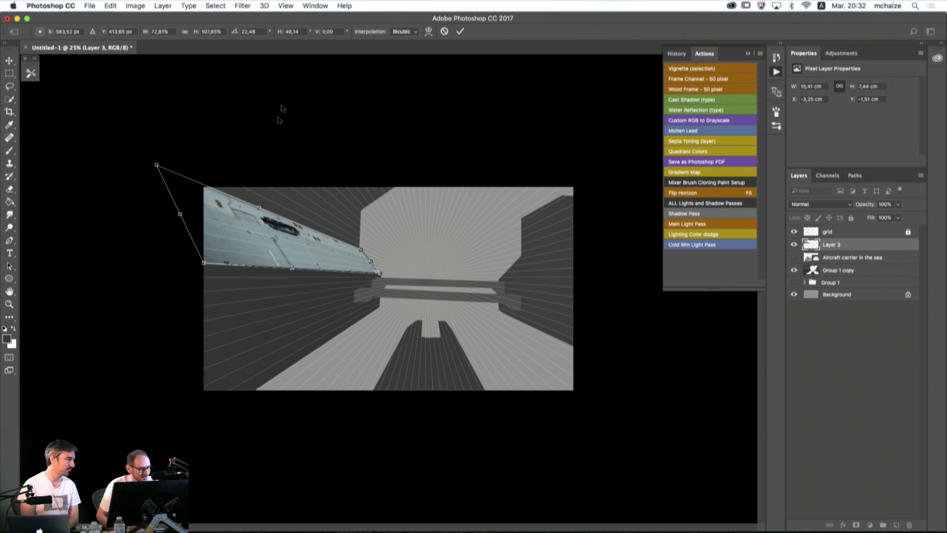
click(459, 31)
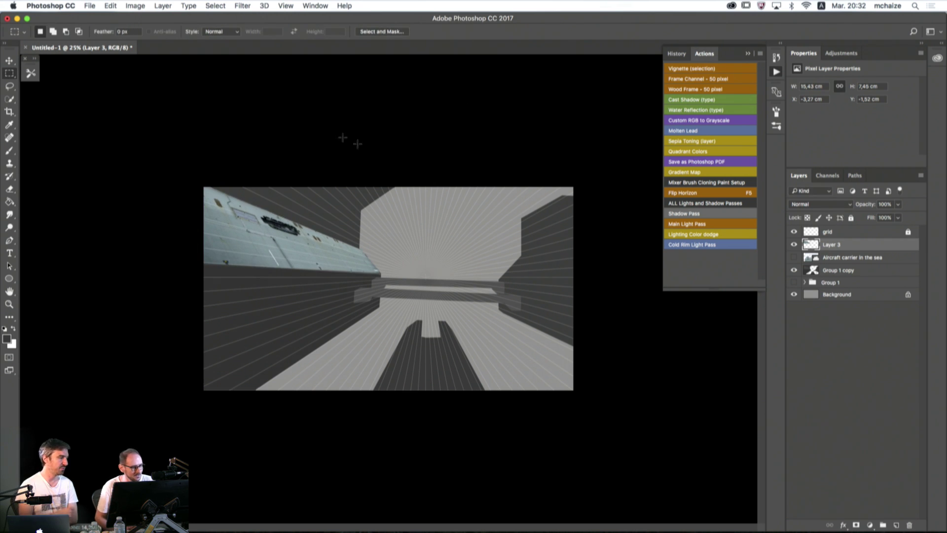
click(315, 6)
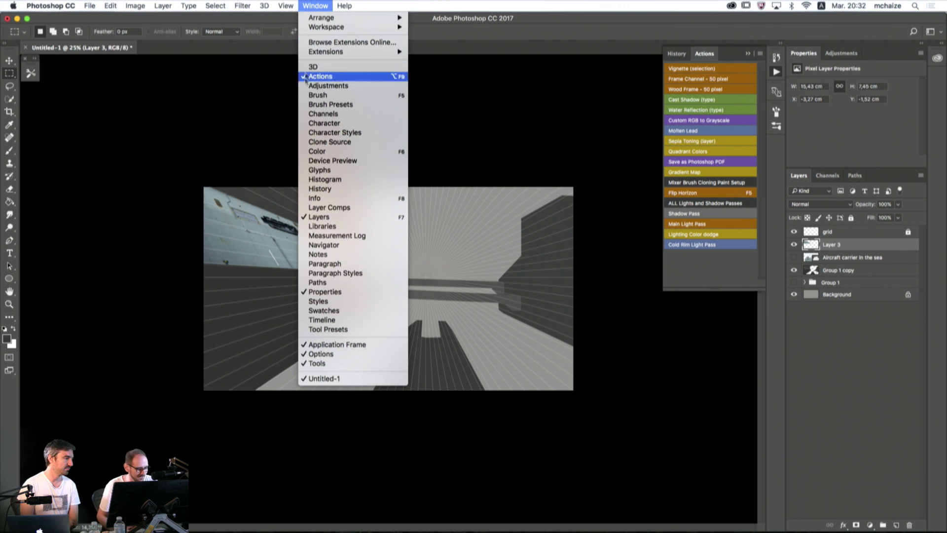
mouse_move(274, 8)
mouse_move(242, 6)
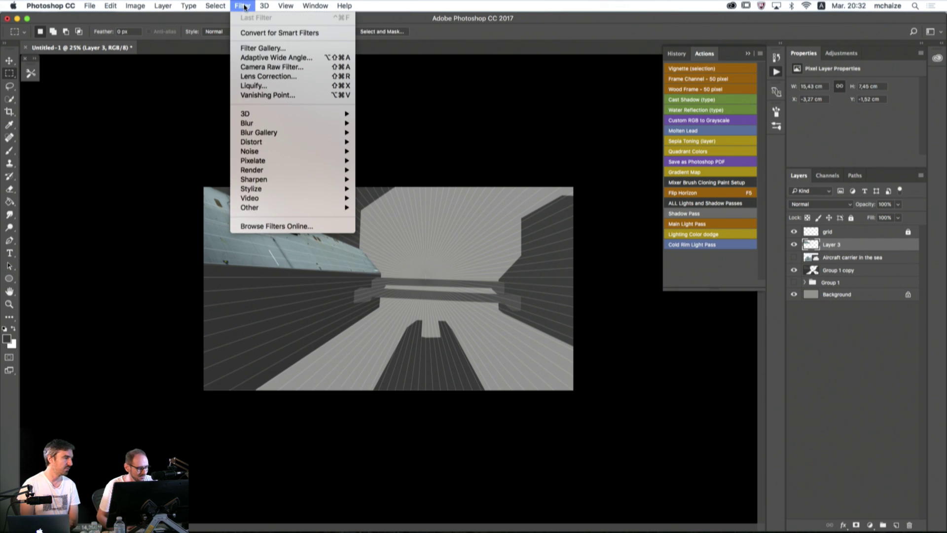
click(244, 96)
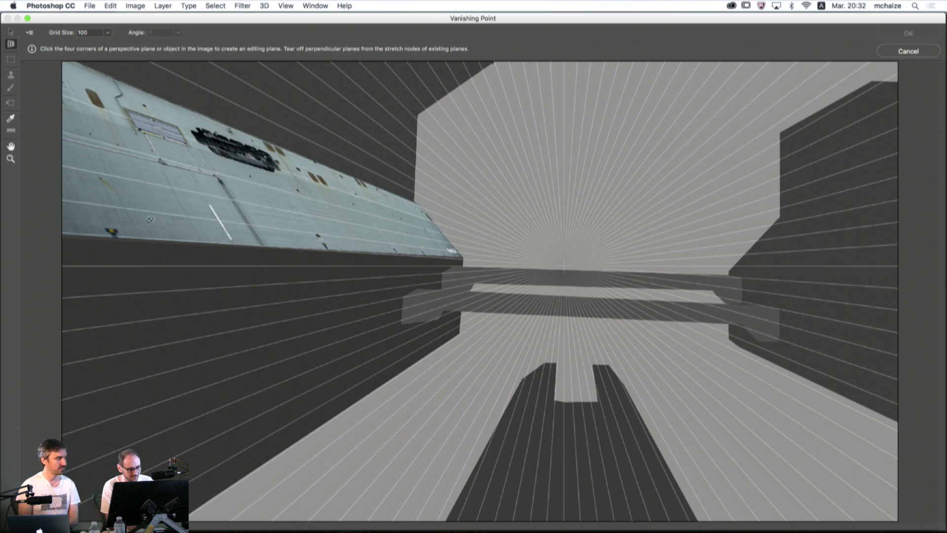
click(886, 53)
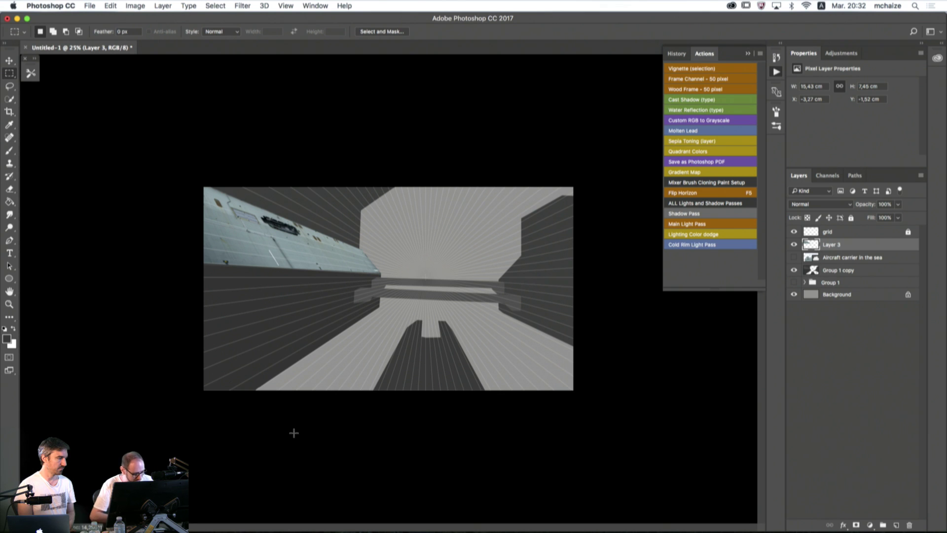
- Darken the hull strip with an RGB Curves adjustment that lowers the white point's output, leaving no intermediate curve points
key(super+m)
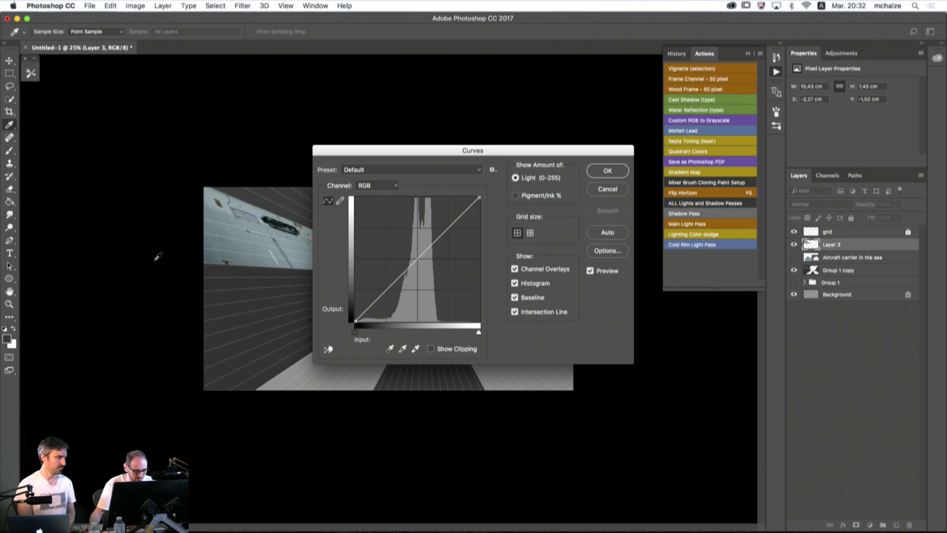
drag(479, 197, 483, 249)
drag(458, 151, 568, 280)
drag(589, 377, 589, 327)
drag(495, 420, 518, 418)
drag(553, 376, 529, 357)
drag(518, 418, 505, 411)
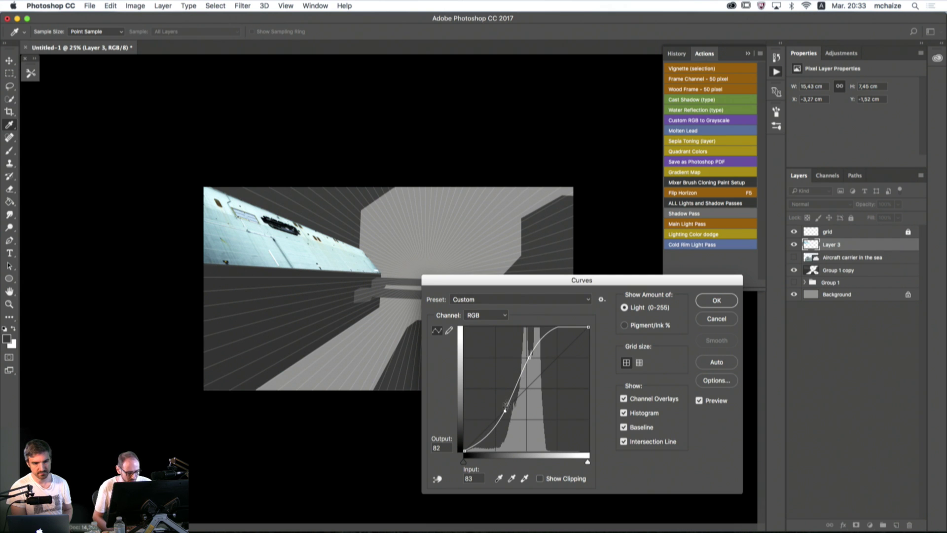
drag(529, 357, 538, 367)
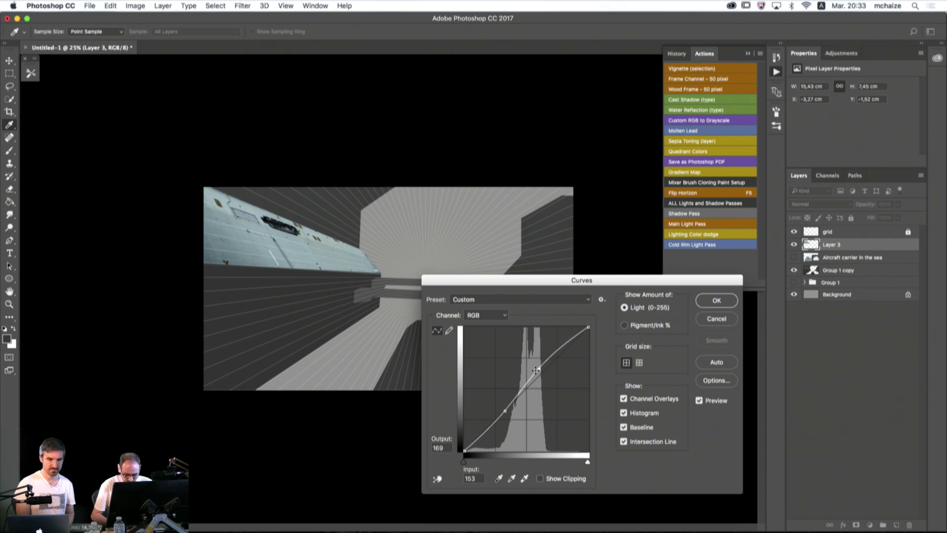
super+click(536, 370)
super+click(504, 410)
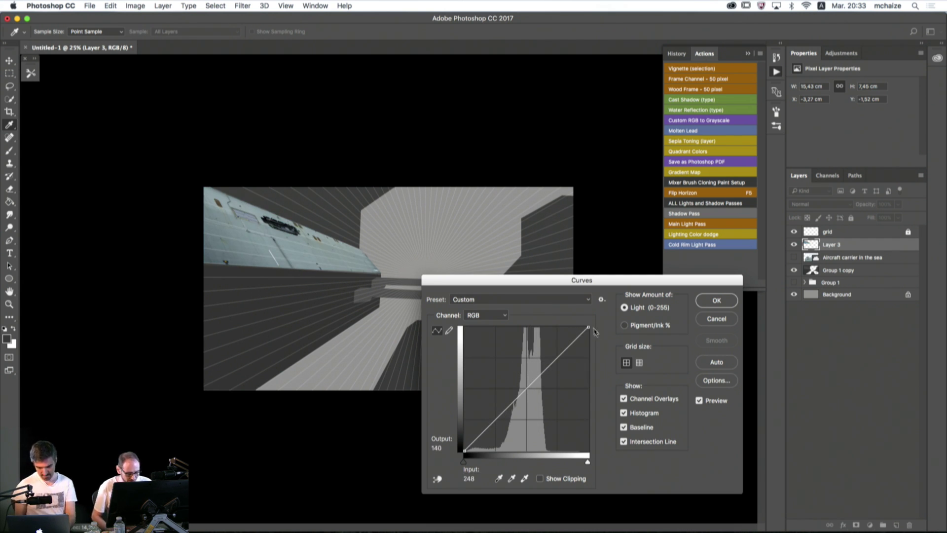
drag(589, 326, 590, 384)
click(714, 301)
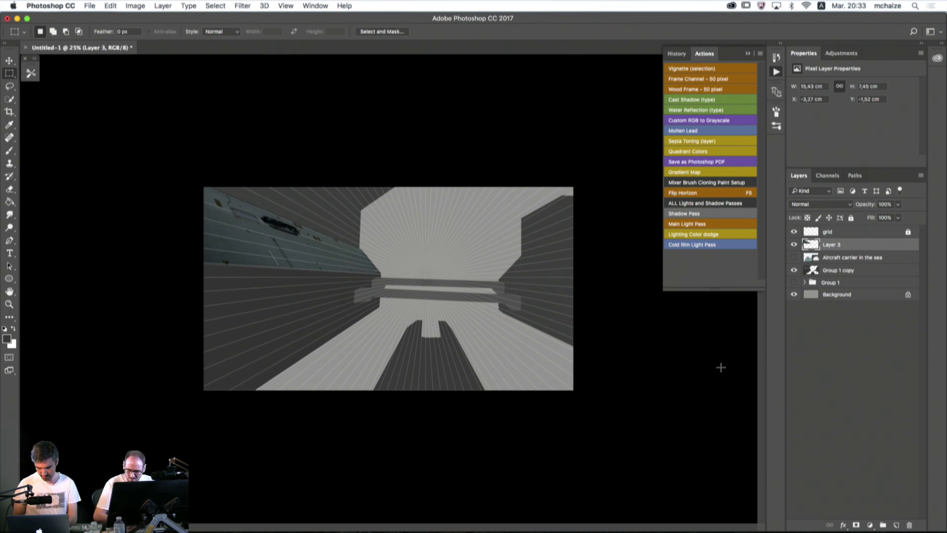
- Duplicate the darkened hull strip, flip the copy onto the right wall and distort its corners to the wall's perspective
key(super+j)
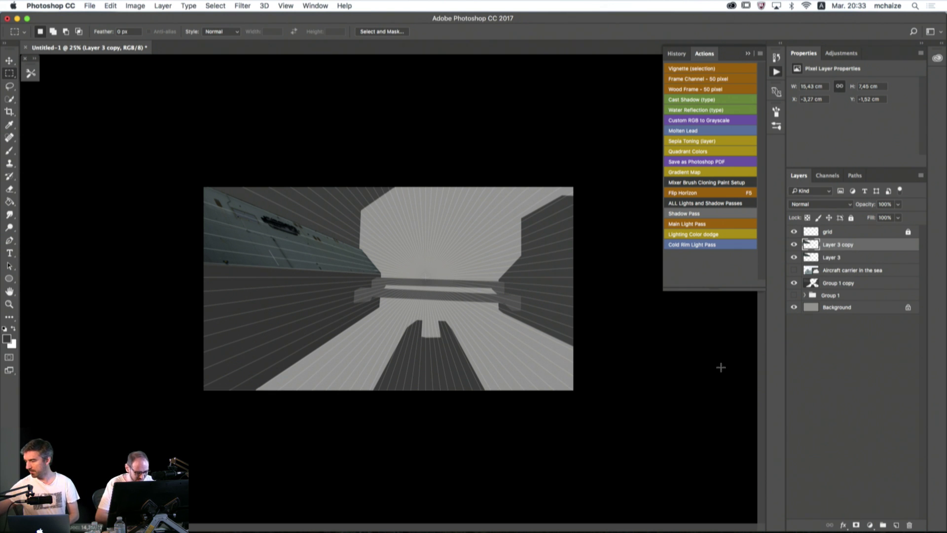
key(super+t)
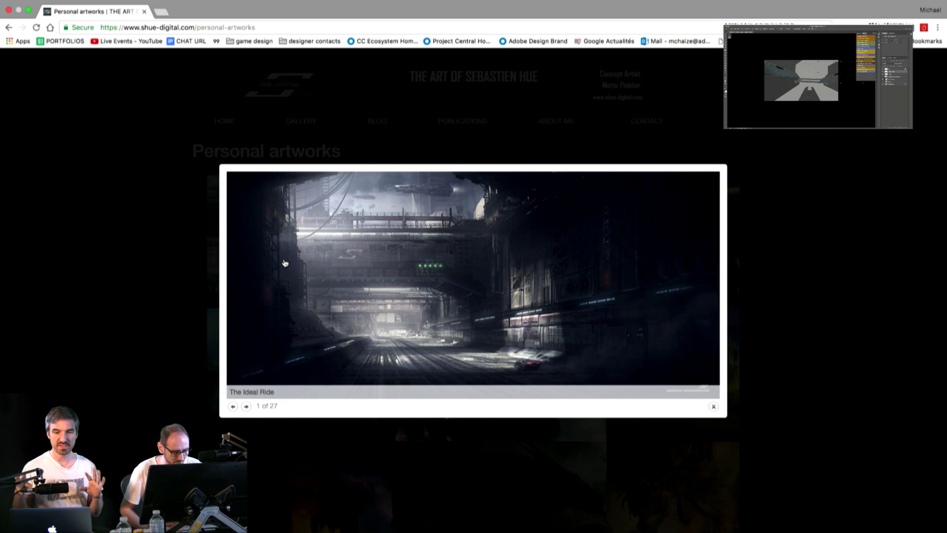
click(285, 263)
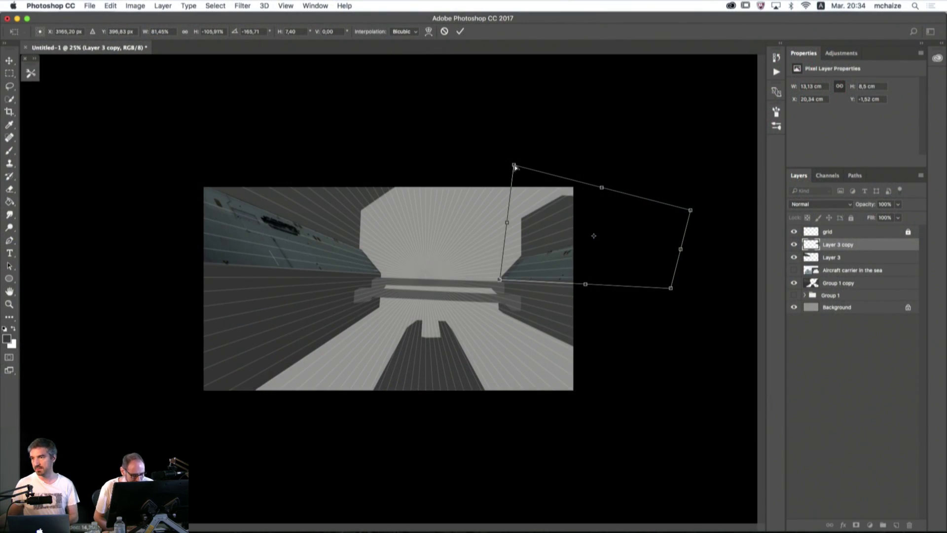
drag(514, 168, 511, 152)
drag(504, 219, 503, 212)
key(Return)
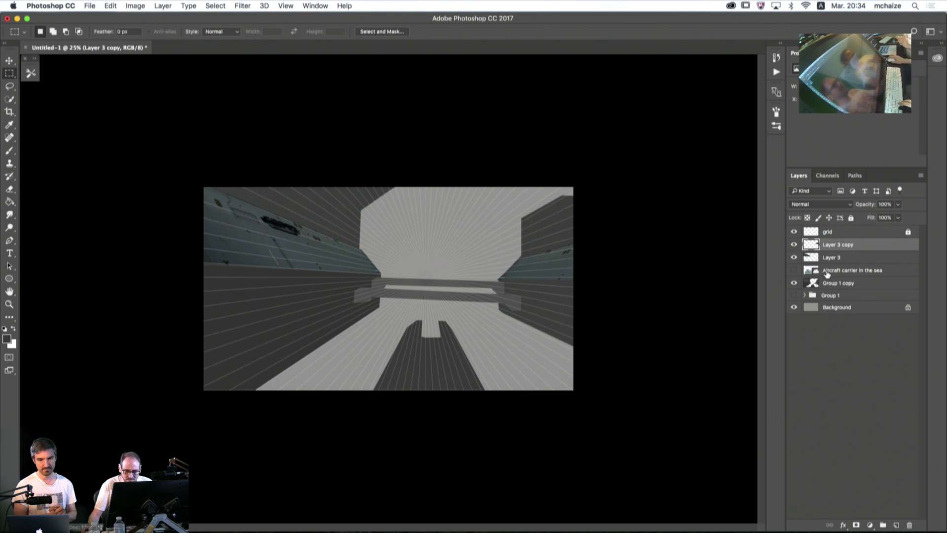
- Move the Aircraft carrier in the sea layer directly below the grid layer and rename the Group 1 copy layer as base
mouse_move(831, 271)
mouse_down()
mouse_move(830, 246)
mouse_move(829, 255)
mouse_up()
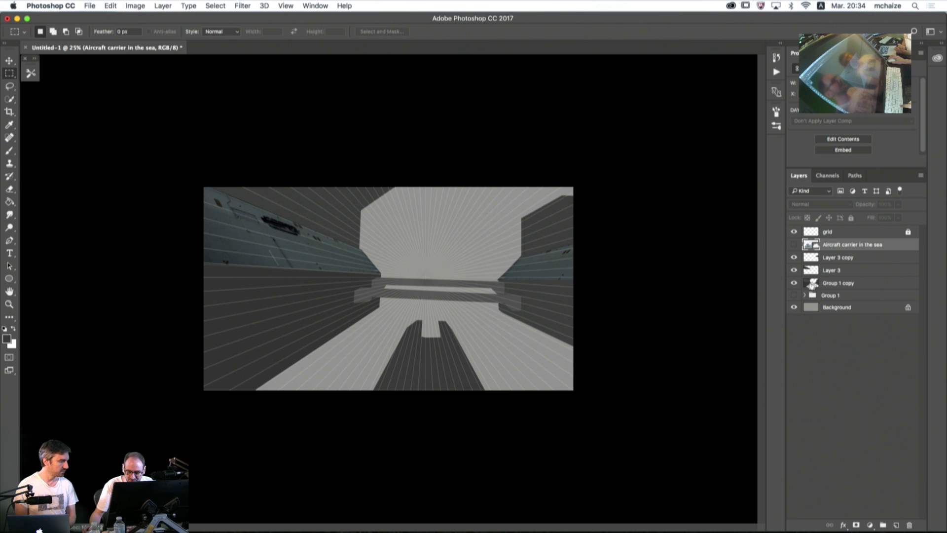
double_click(831, 283)
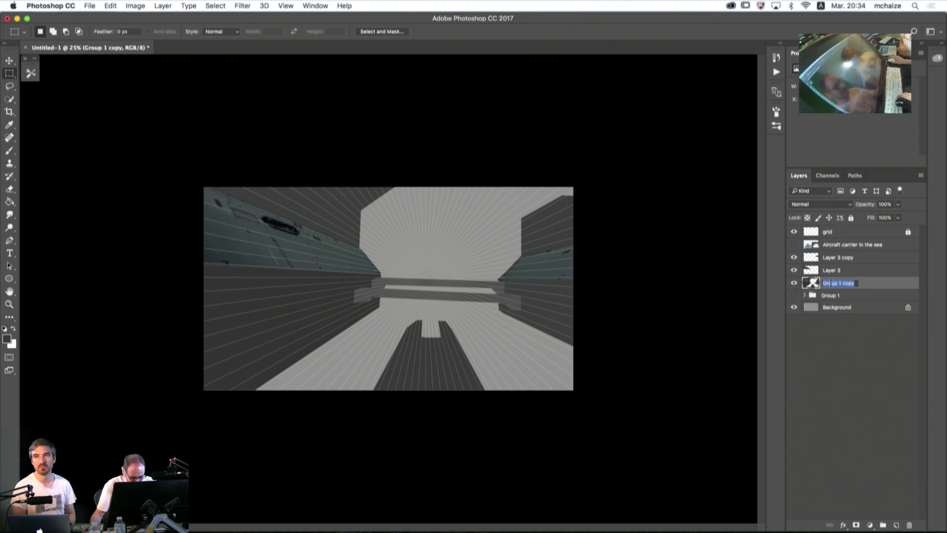
text(base)
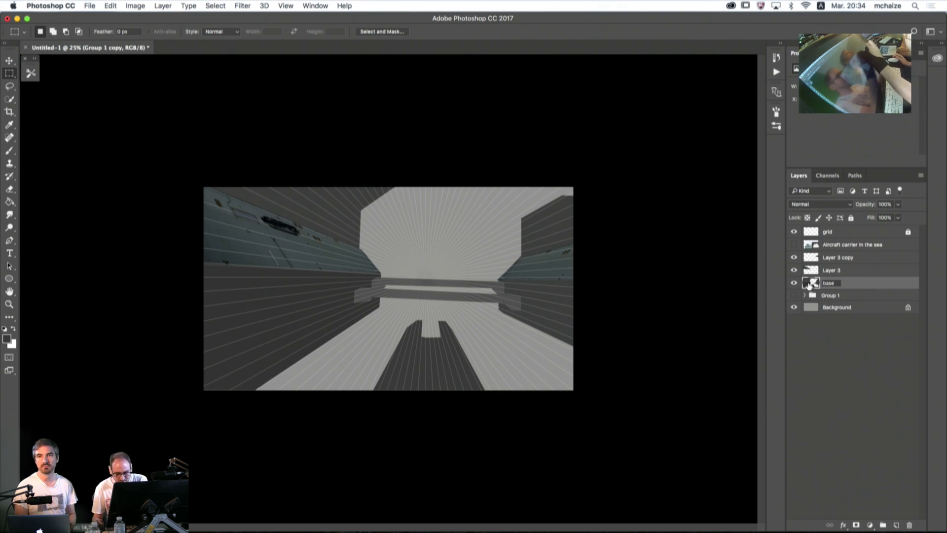
key(Return)
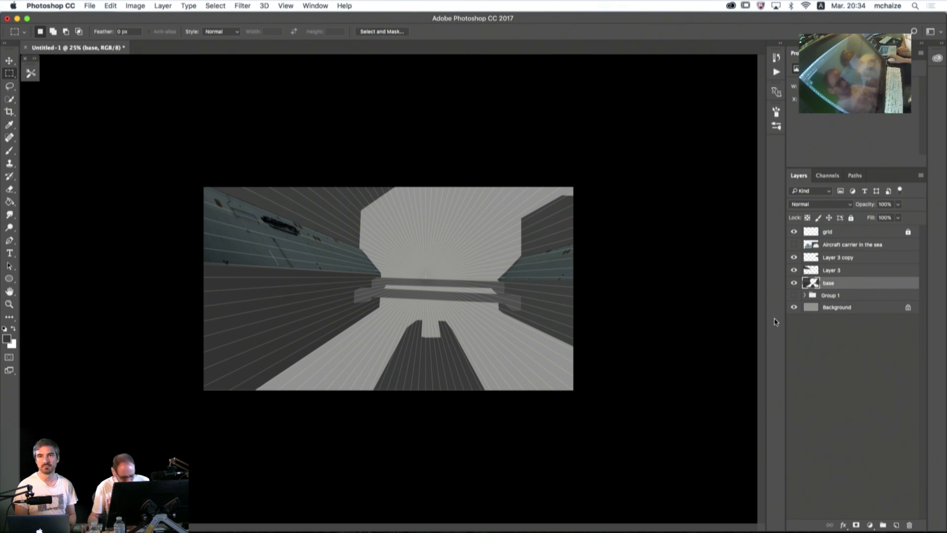
- Clip Layer 3 and Layer 3 copy to the base layer with clipping masks
alt+click(815, 275)
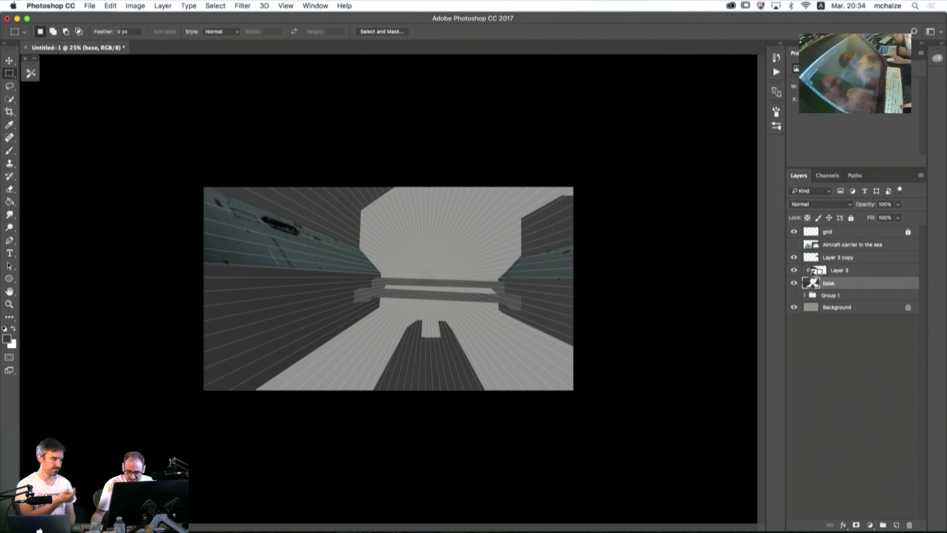
alt+click(815, 264)
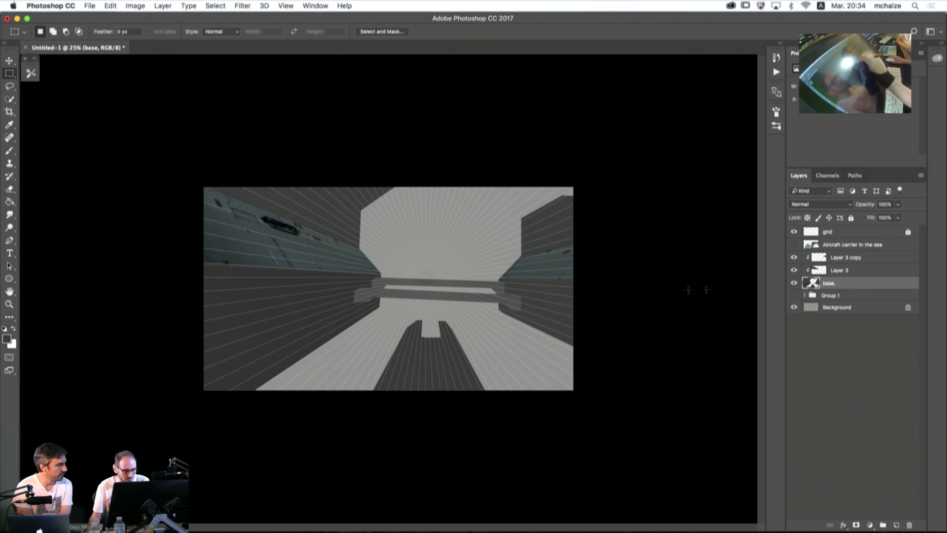
- Try shifting Layer 3's hull strip along the left wall within the base shape, then return it to its place
click(820, 270)
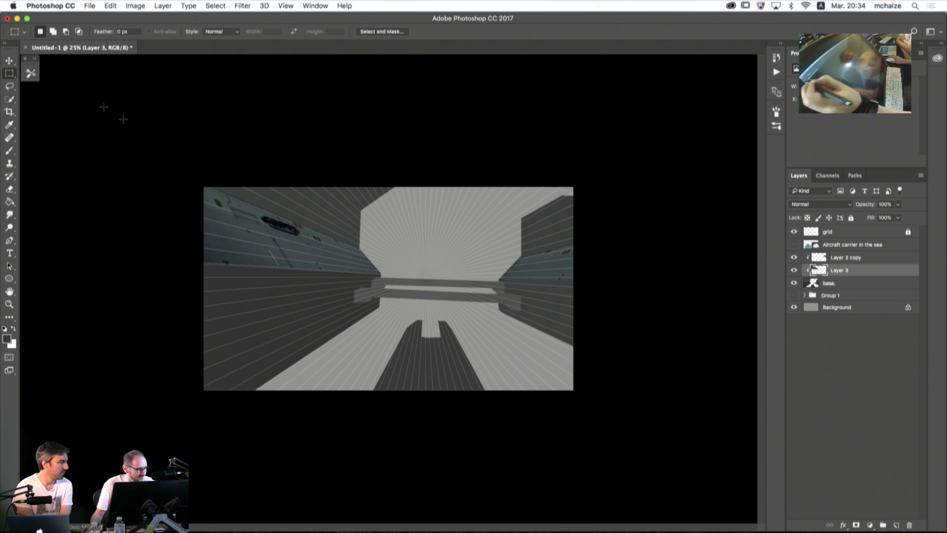
key(v)
drag(304, 250, 364, 266)
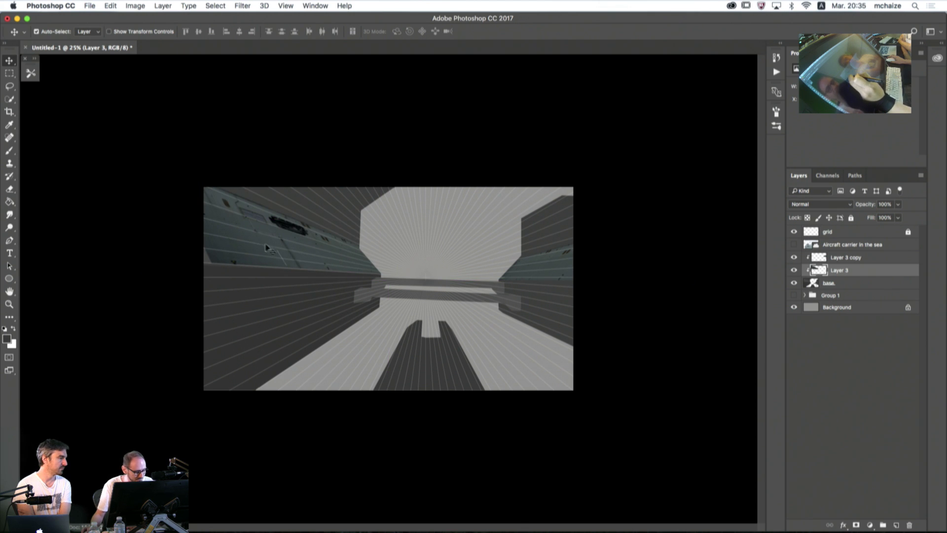
mouse_move(266, 247)
mouse_down()
mouse_move(245, 242)
mouse_move(256, 245)
mouse_up()
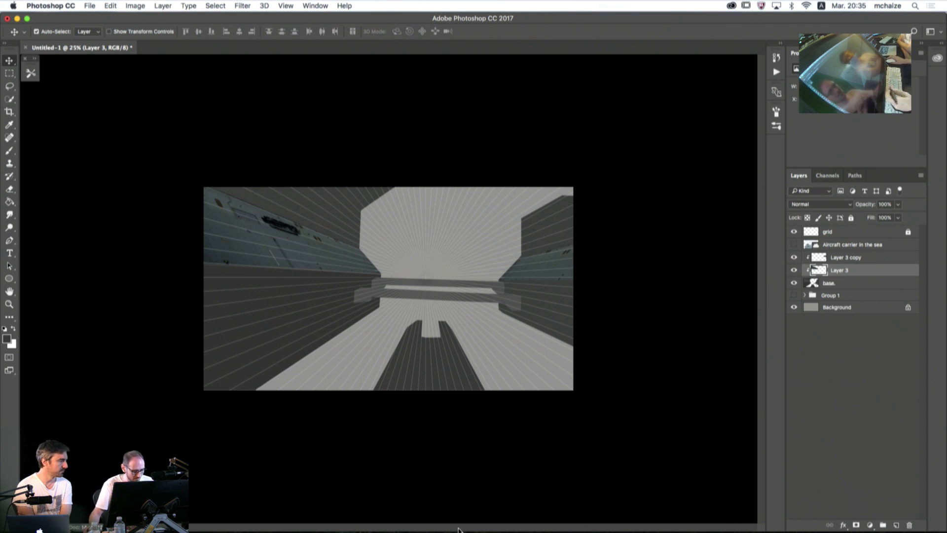
- Place the Large North Sea oil rig photo from the library over the canvas at its default size
click(936, 58)
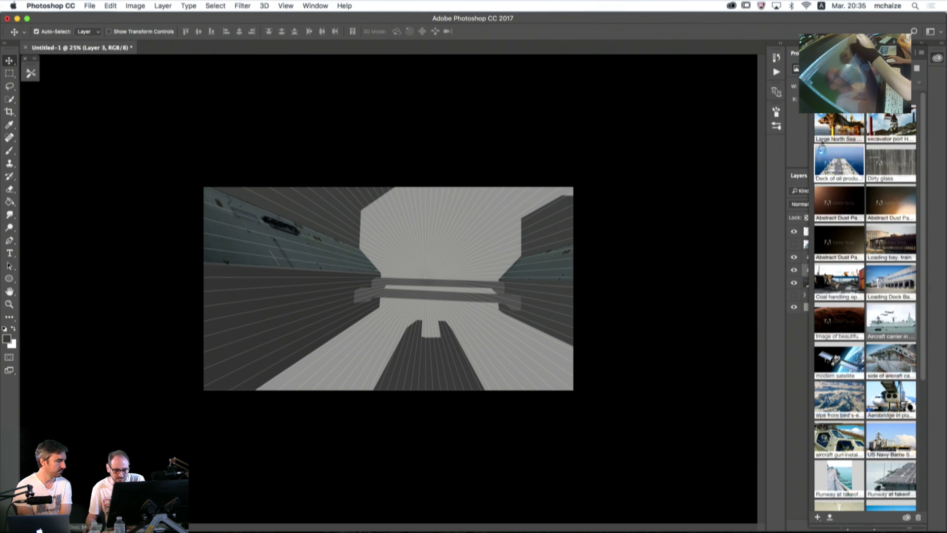
drag(833, 127, 379, 293)
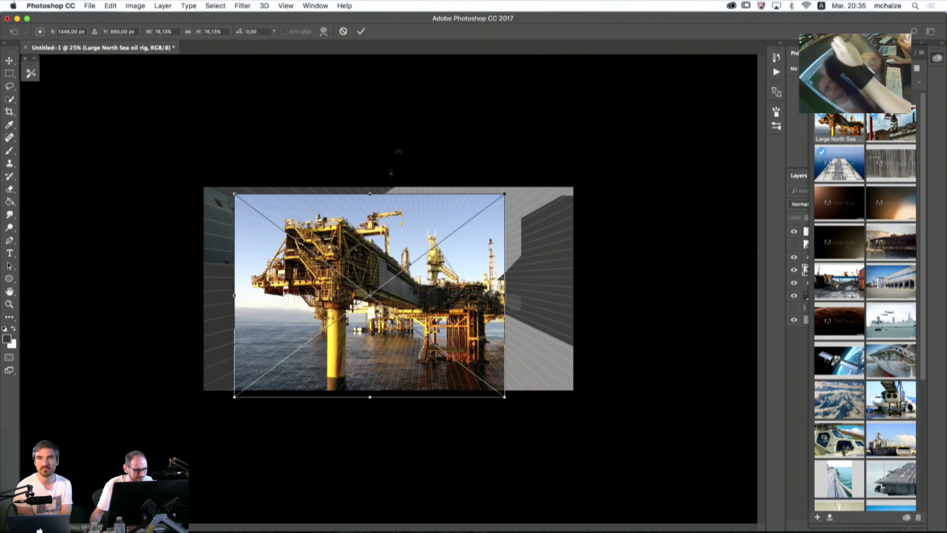
click(361, 31)
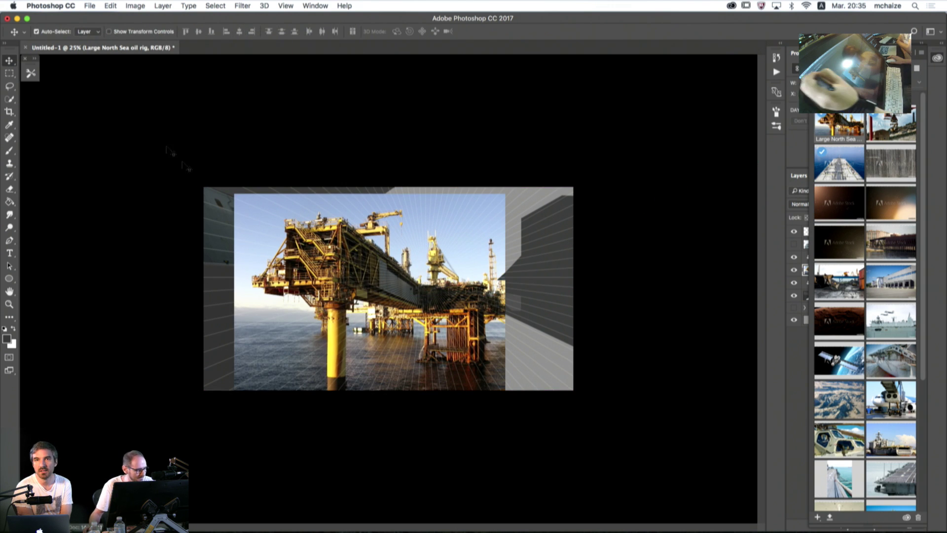
- Lasso the long truss section of the oil rig and copy it to a new layer
click(9, 87)
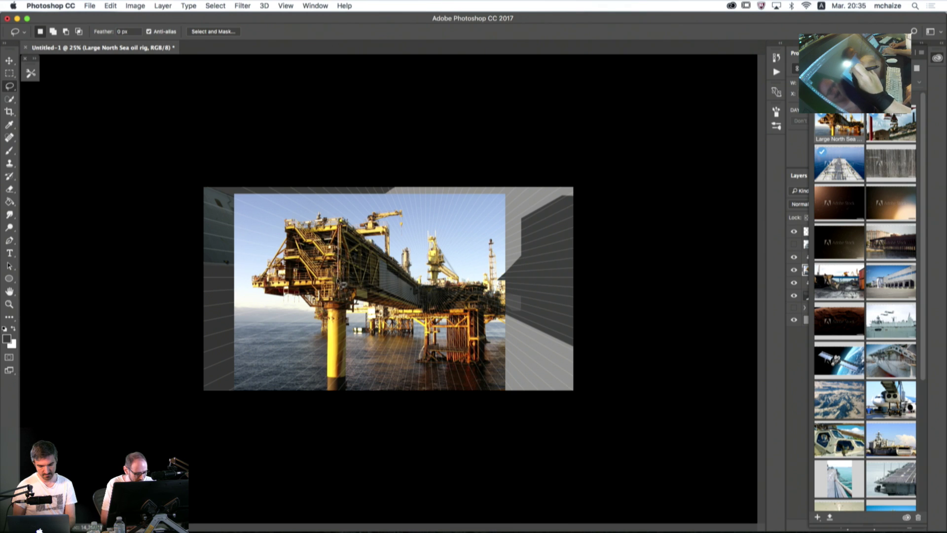
mouse_move(423, 313)
mouse_down()
mouse_move(419, 286)
mouse_move(357, 237)
mouse_move(343, 284)
mouse_up()
key(alt)
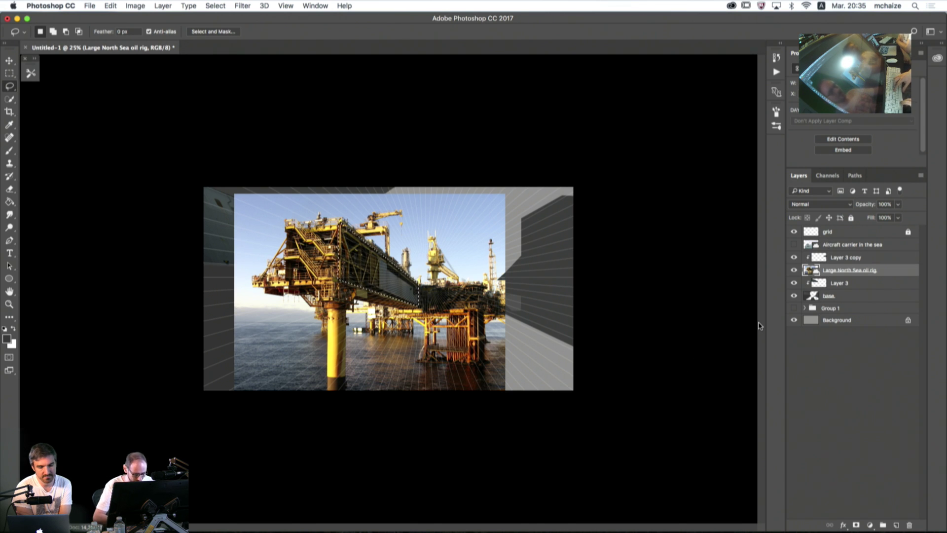
key(super+j)
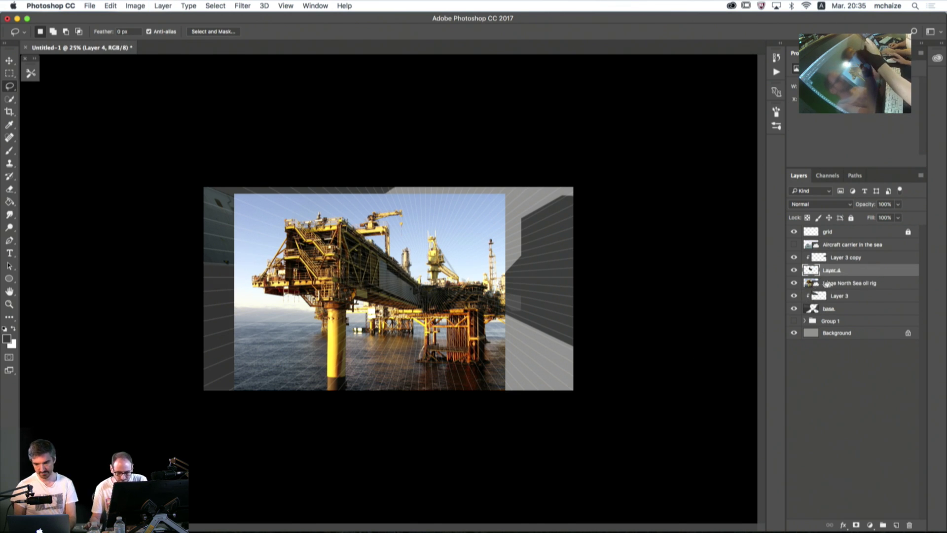
- Move the oil rig photo layer below Aircraft carrier in the sea and hide it, clipping Layer 4 to the base
drag(830, 284, 823, 252)
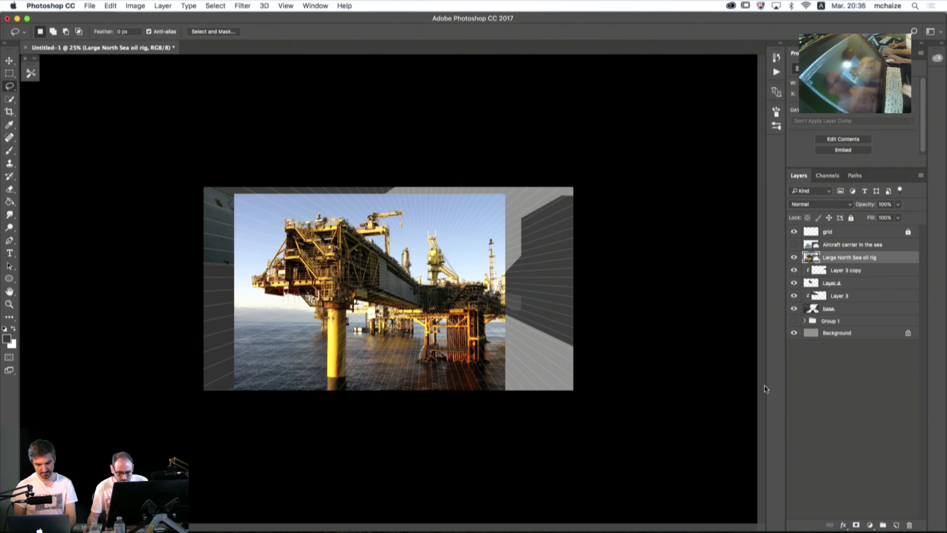
alt+click(819, 289)
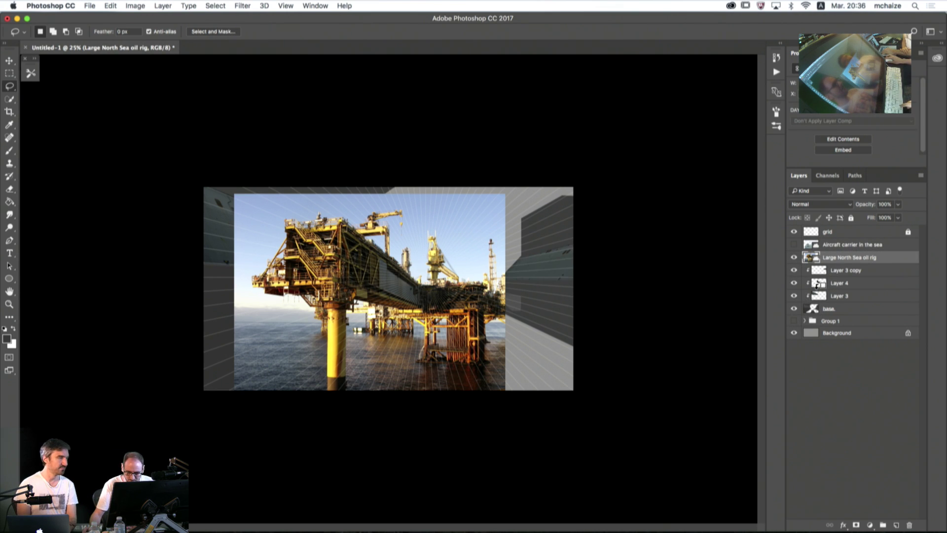
click(817, 284)
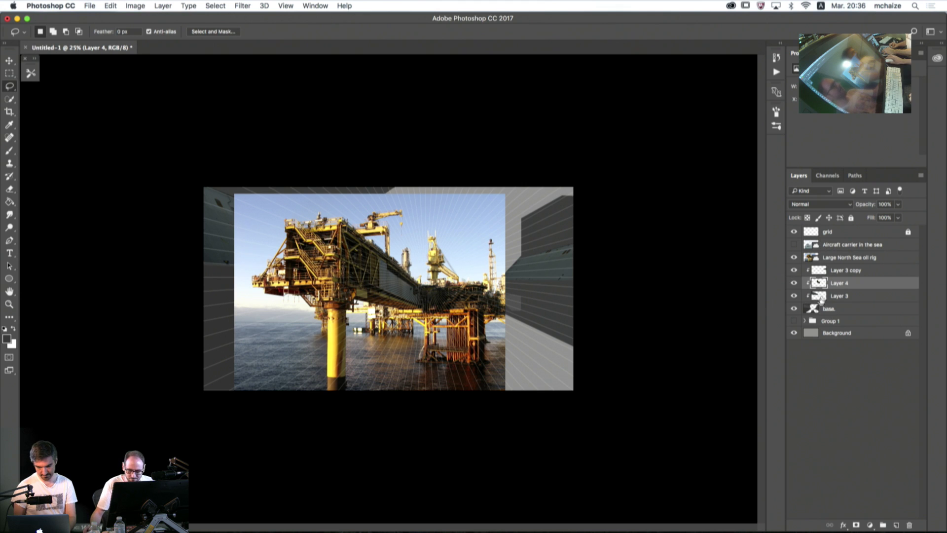
click(793, 257)
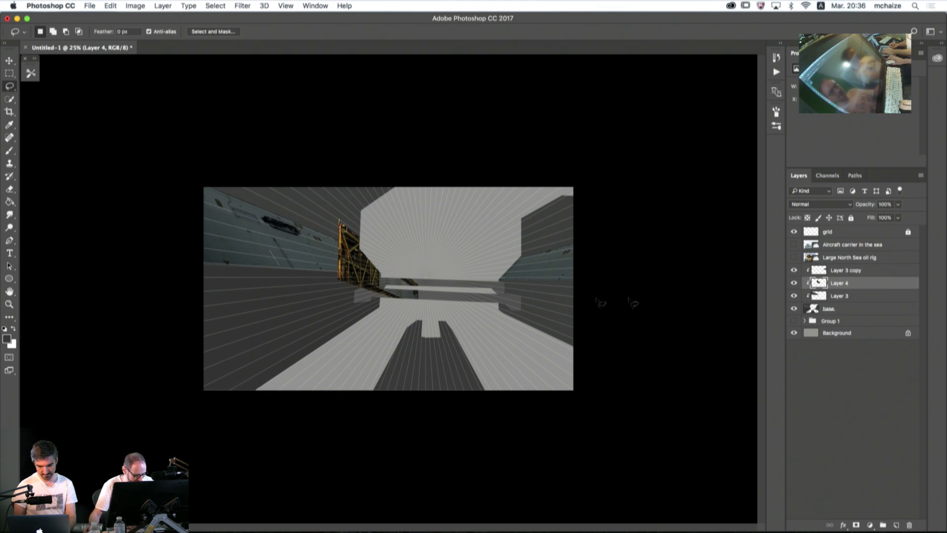
- Move the truss piece onto the upper part of the left wall and distort its corners to the wall's perspective, applying the transformation
click(9, 61)
mouse_move(362, 271)
mouse_down()
mouse_move(348, 247)
mouse_move(243, 181)
mouse_move(294, 220)
mouse_up()
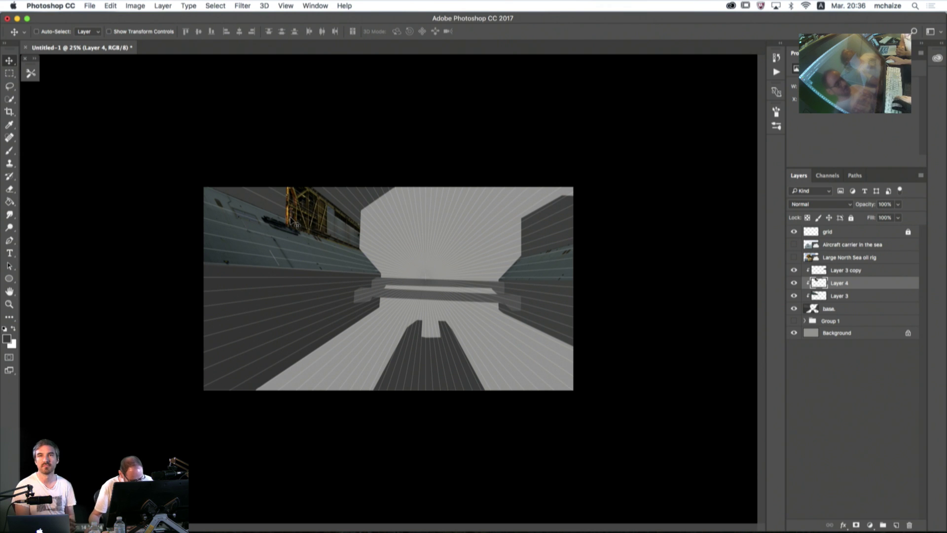
key(super)
key(super+t)
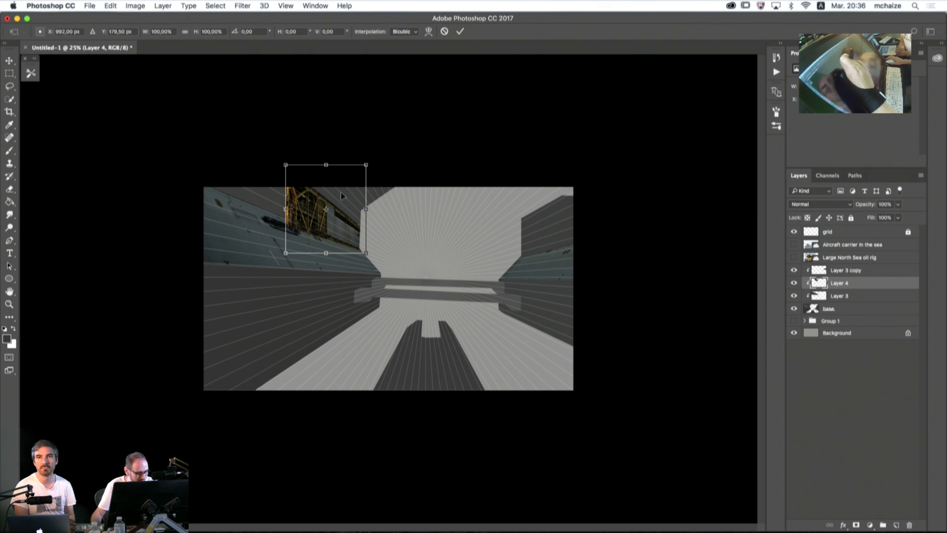
right_click(347, 220)
click(351, 241)
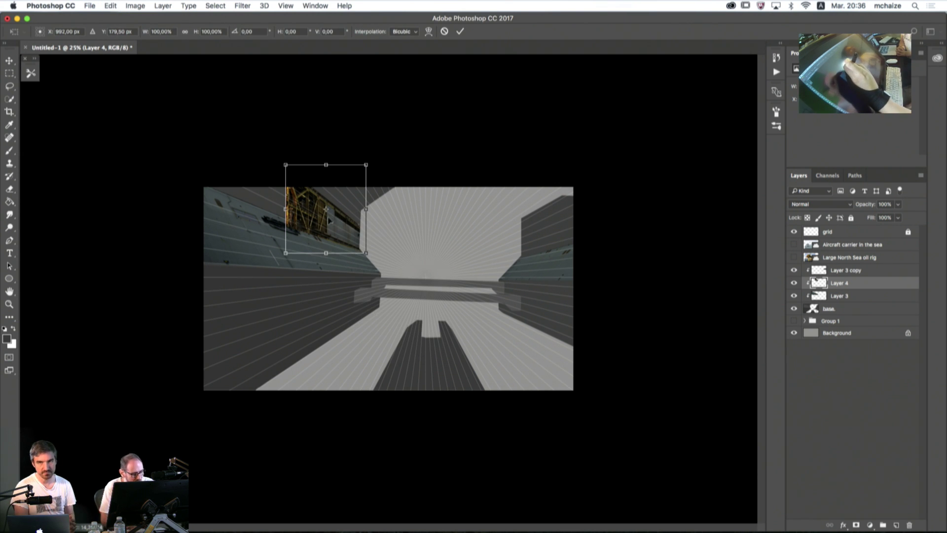
right_click(329, 220)
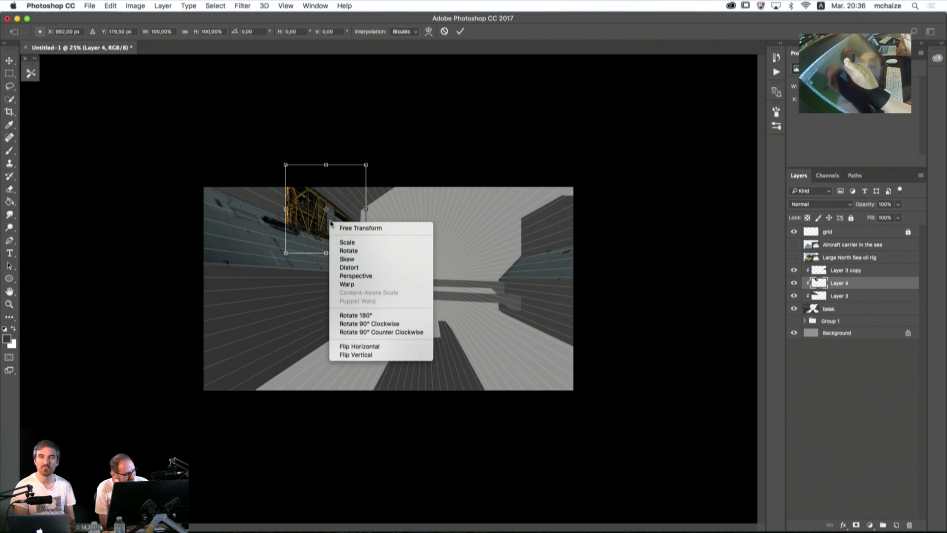
click(339, 269)
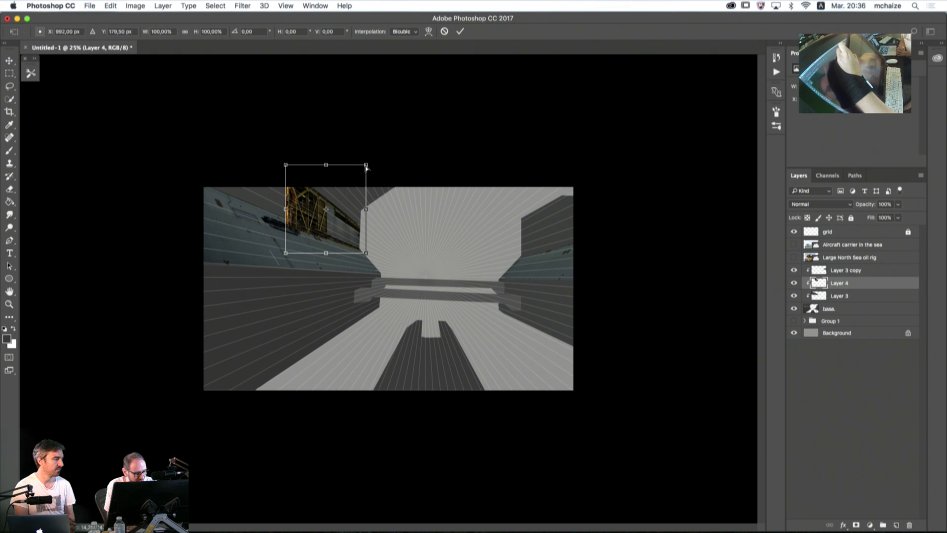
drag(366, 167, 374, 133)
drag(285, 167, 368, 102)
drag(367, 178, 362, 175)
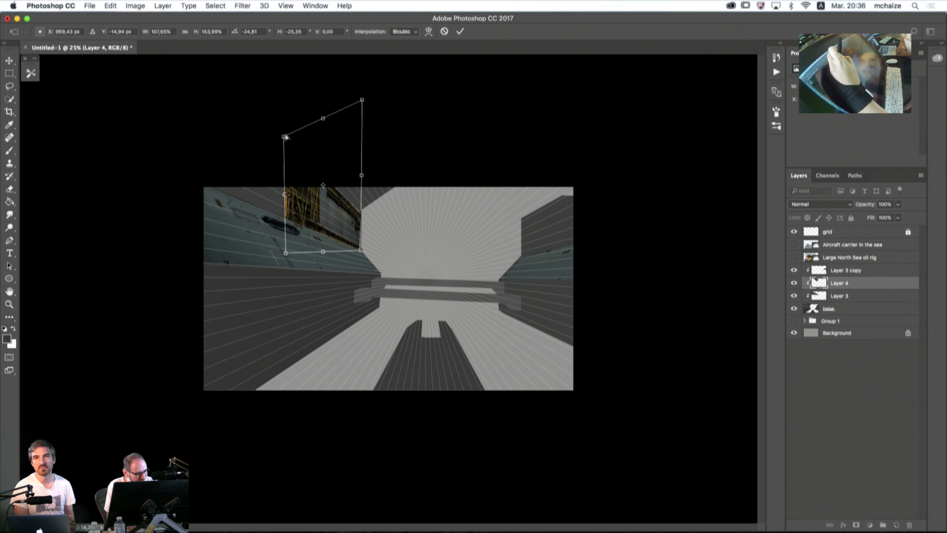
drag(284, 138, 289, 146)
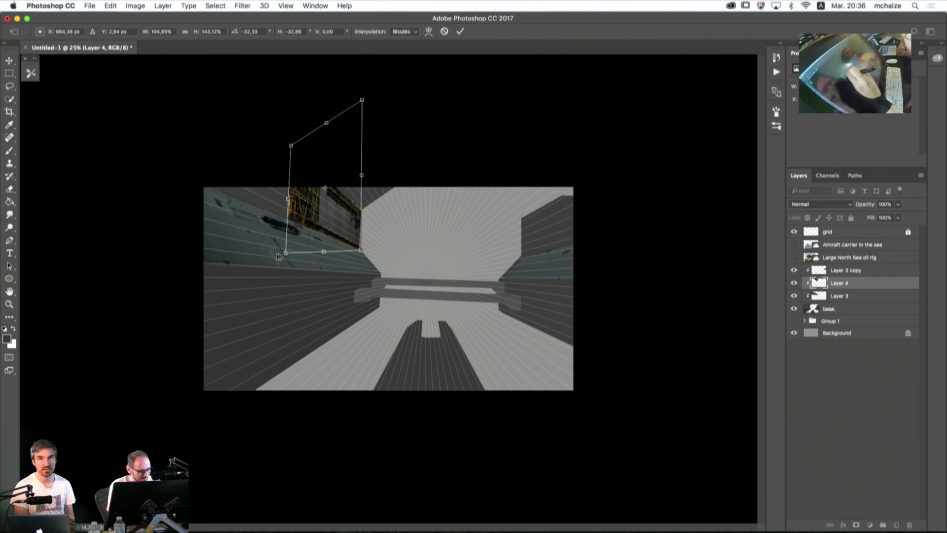
drag(286, 255, 282, 255)
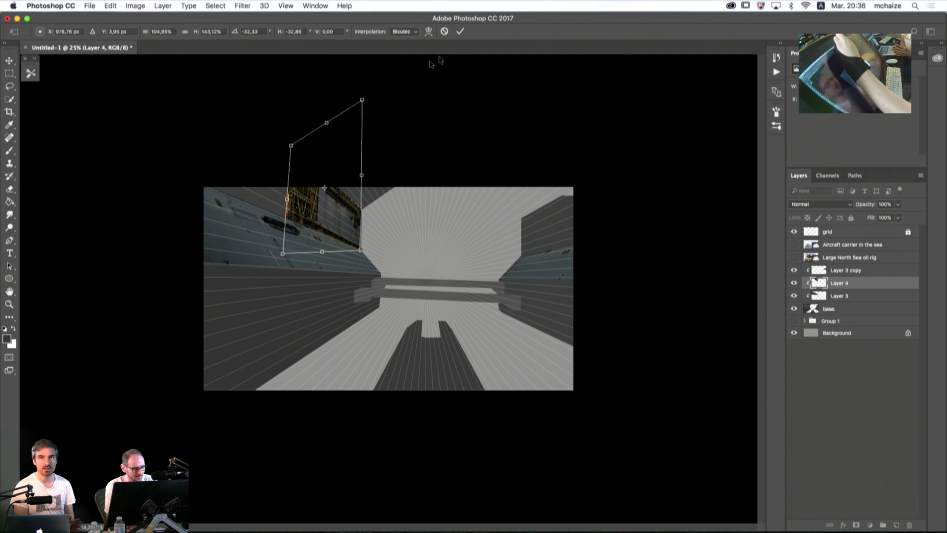
click(460, 32)
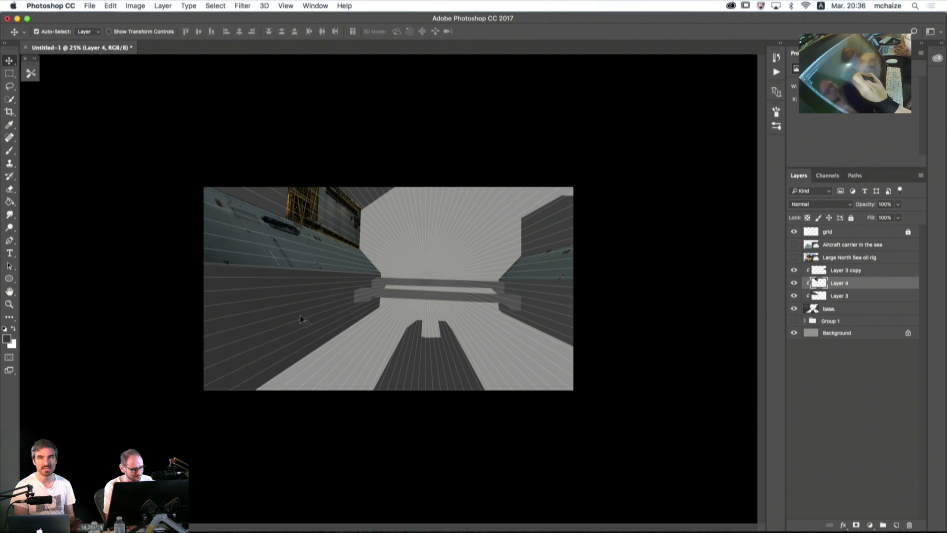
- Duplicate the truss piece, clip the copy to the base and position it toward the canvas's upper-left corner, below Layer 4 in the stack
alt+click(311, 364)
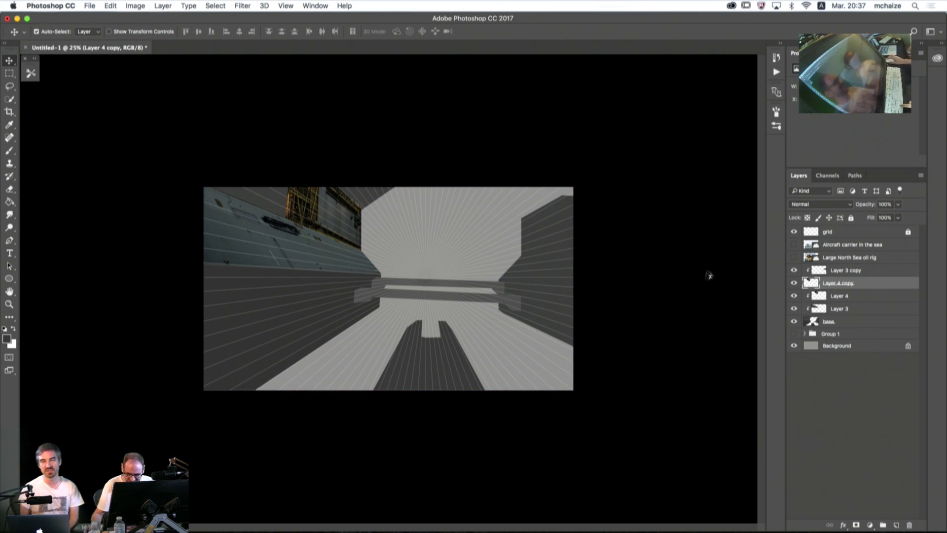
alt+click(807, 289)
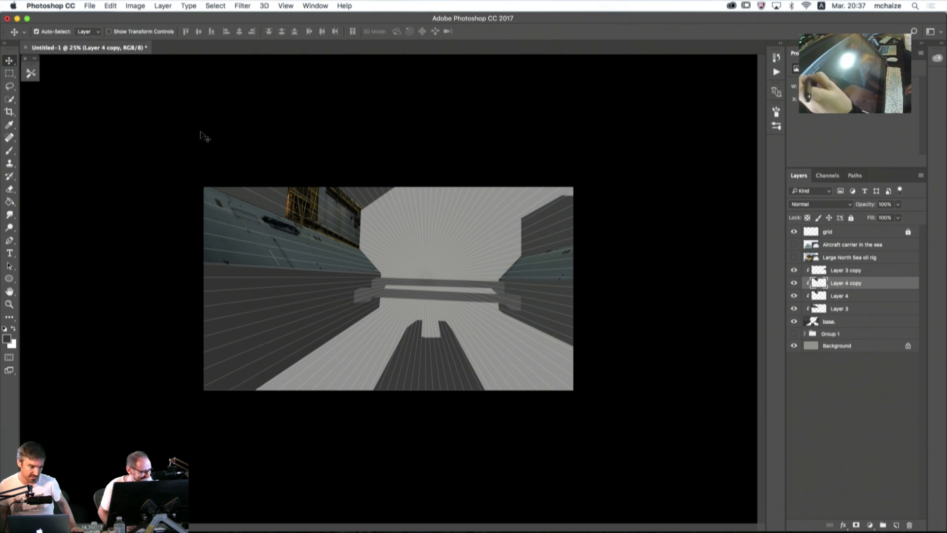
drag(296, 210, 224, 180)
drag(831, 287, 830, 302)
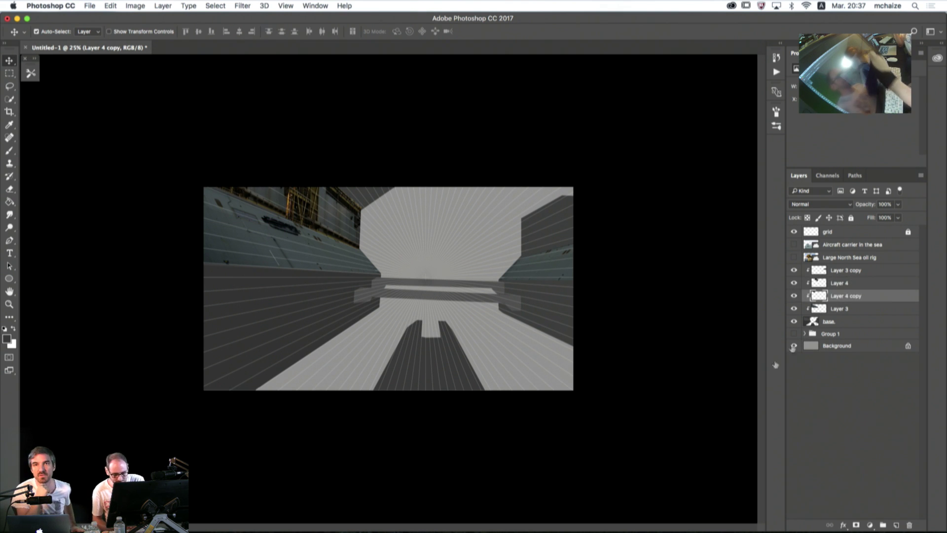
drag(253, 197, 250, 201)
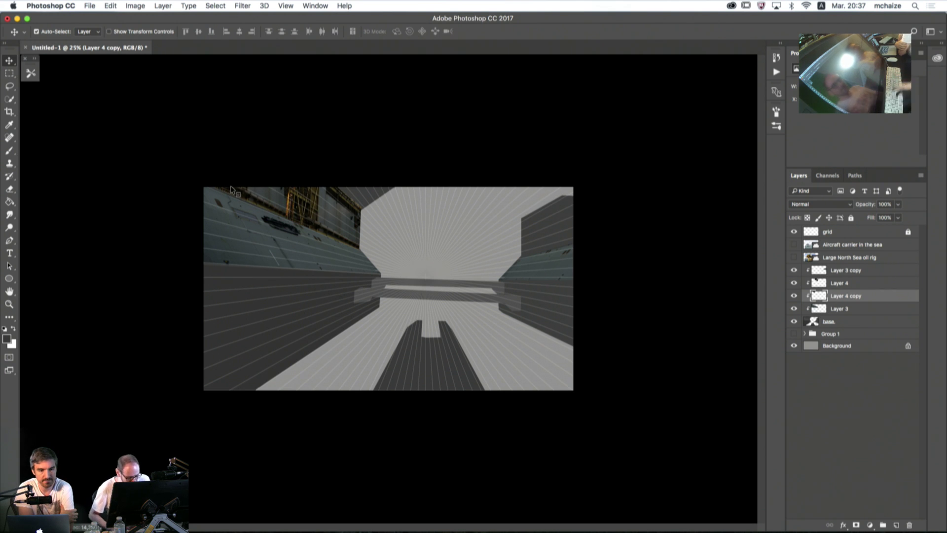
- Distort the truss copy's upper corners and outer edge to follow the left wall's perspective, applying the transformation
key(super+t)
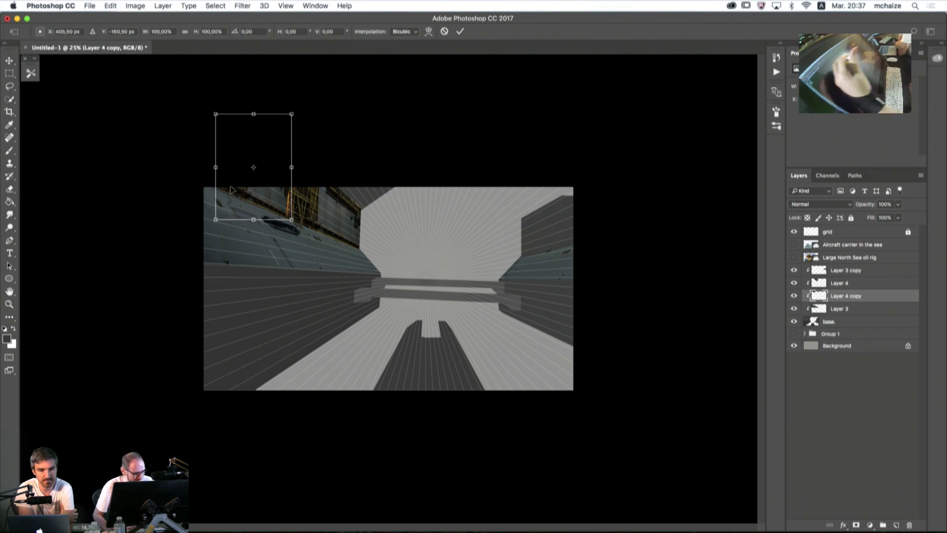
right_click(279, 195)
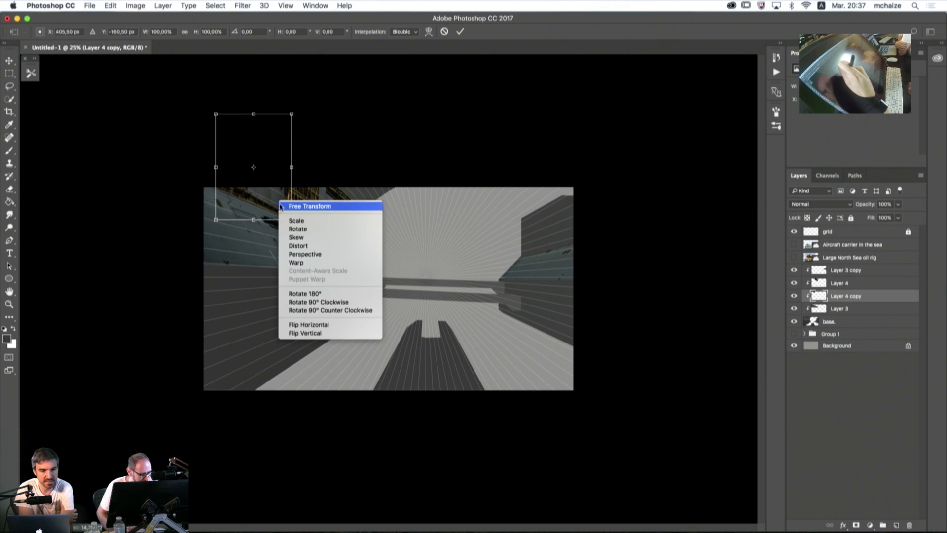
click(300, 248)
drag(292, 115, 291, 100)
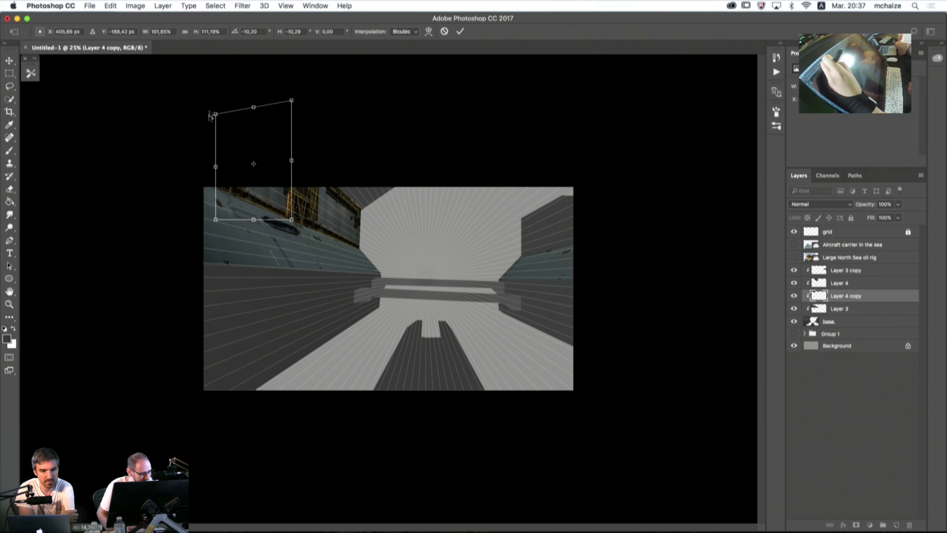
drag(216, 114, 214, 119)
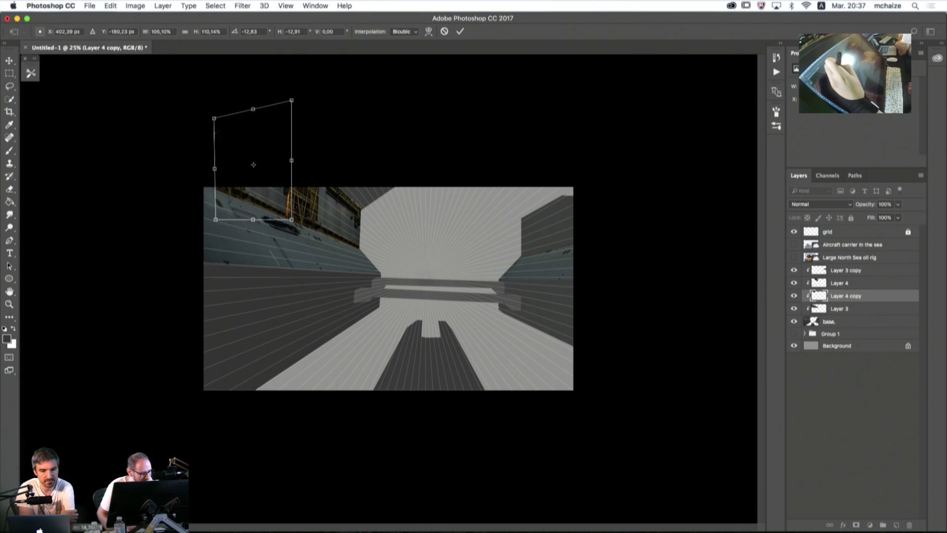
drag(215, 168, 210, 167)
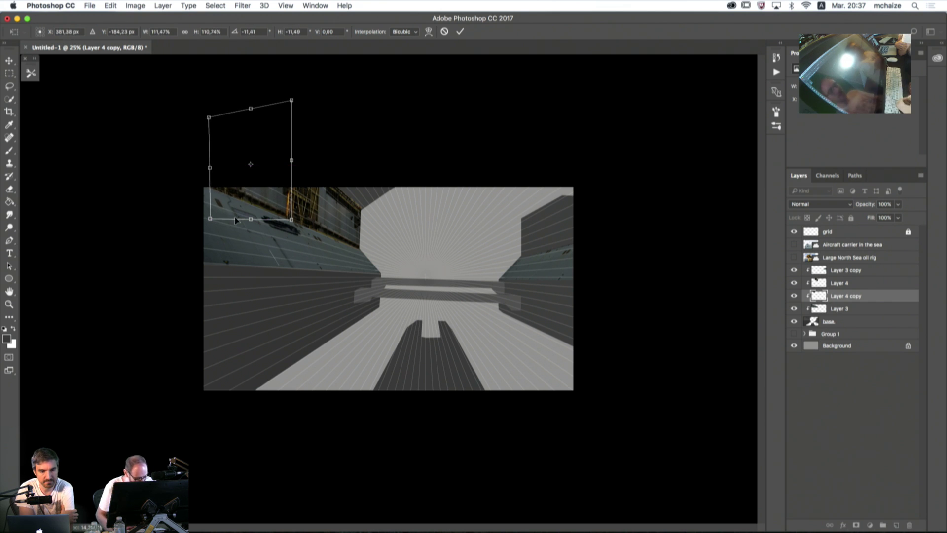
click(460, 31)
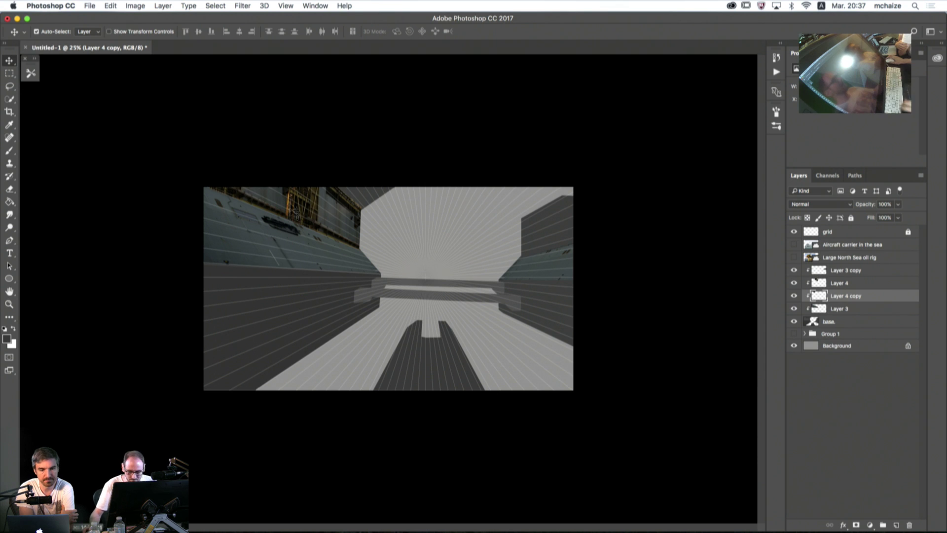
- Merge Layer 4 and Layer 4 copy, the two truss pieces on the left wall, into one clipped layer
right_click(840, 283)
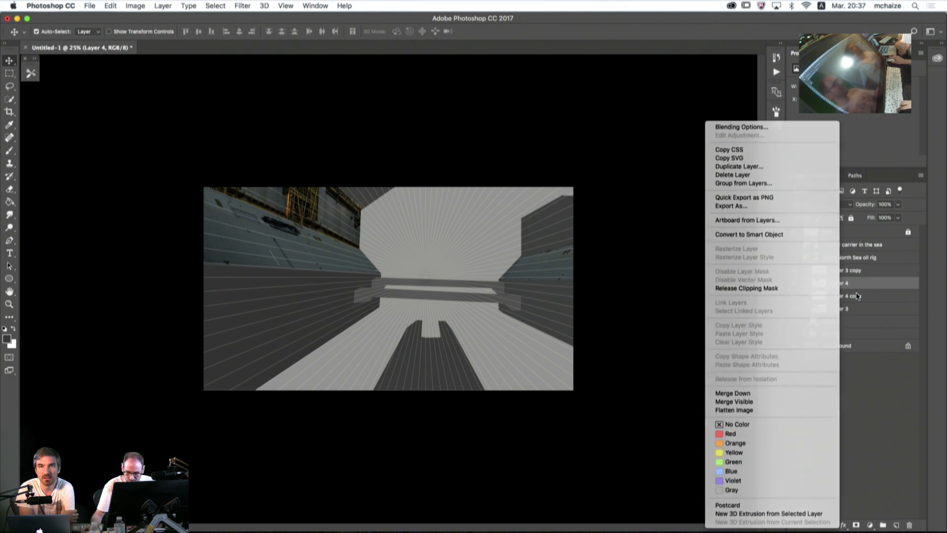
click(856, 295)
shift+click(858, 296)
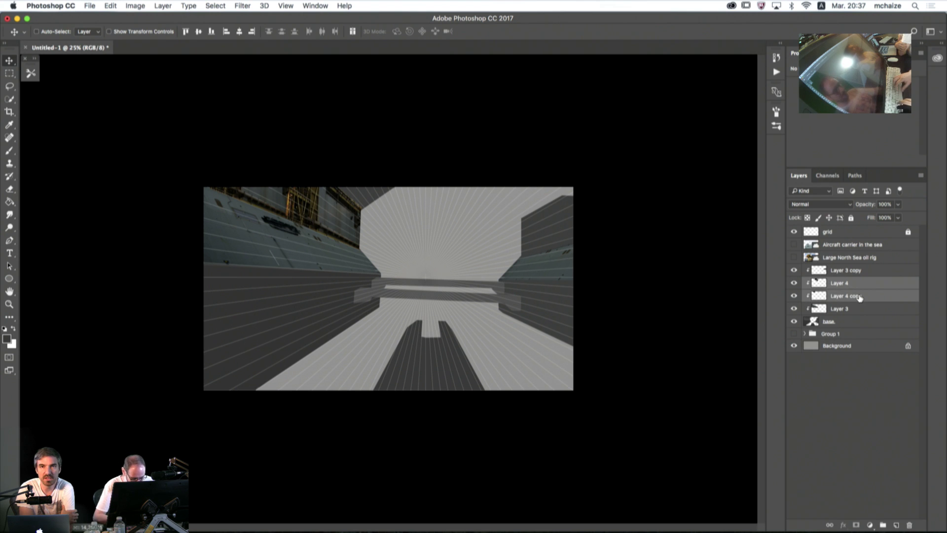
key(super+e)
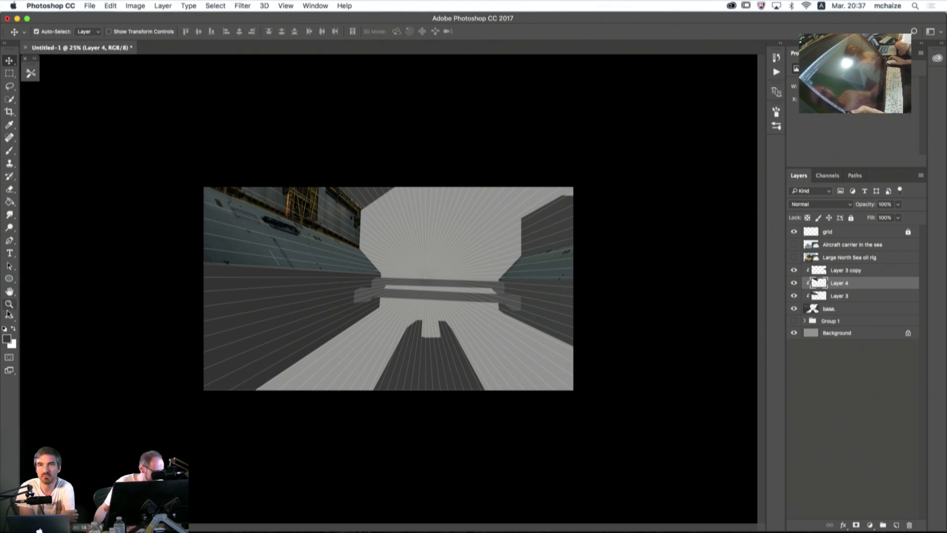
- Try to darken the merged truss layer with Curves by lowering the white end of the curve
click(12, 305)
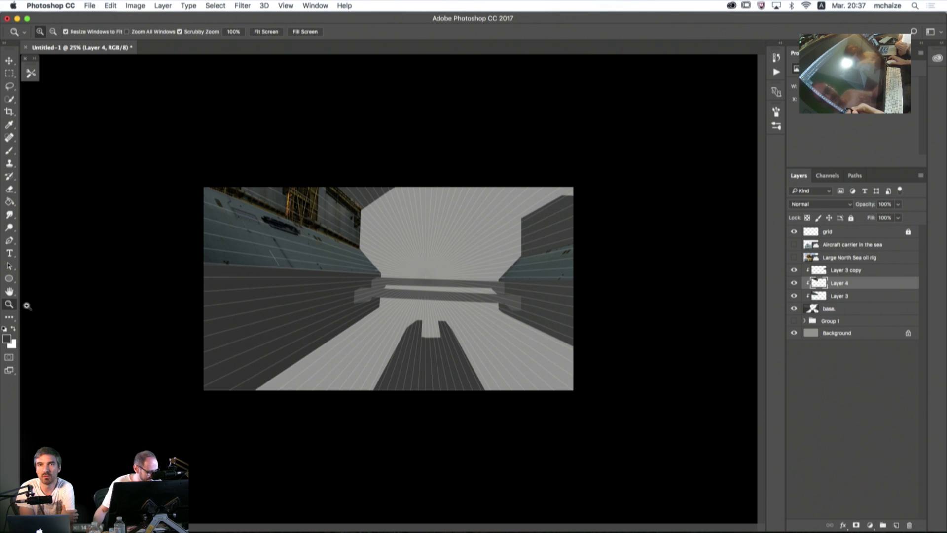
click(162, 327)
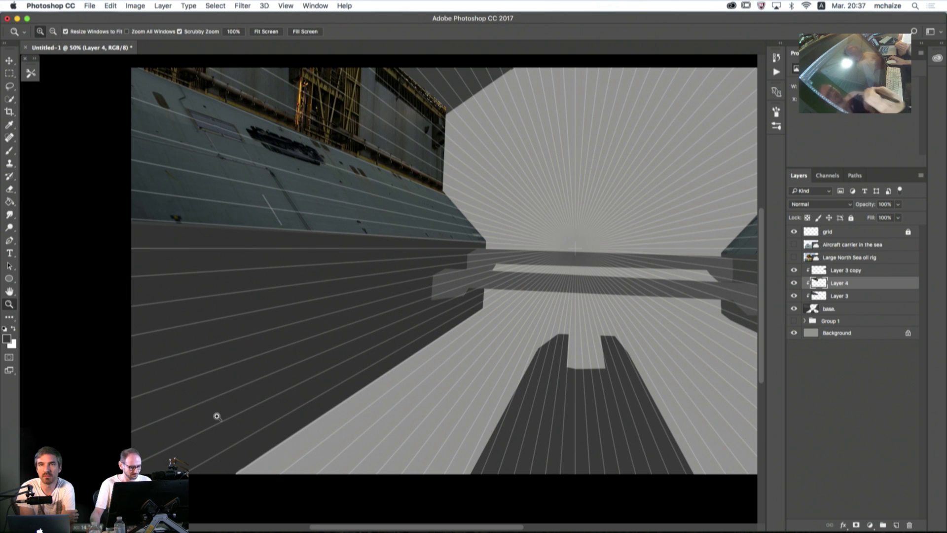
key(alt)
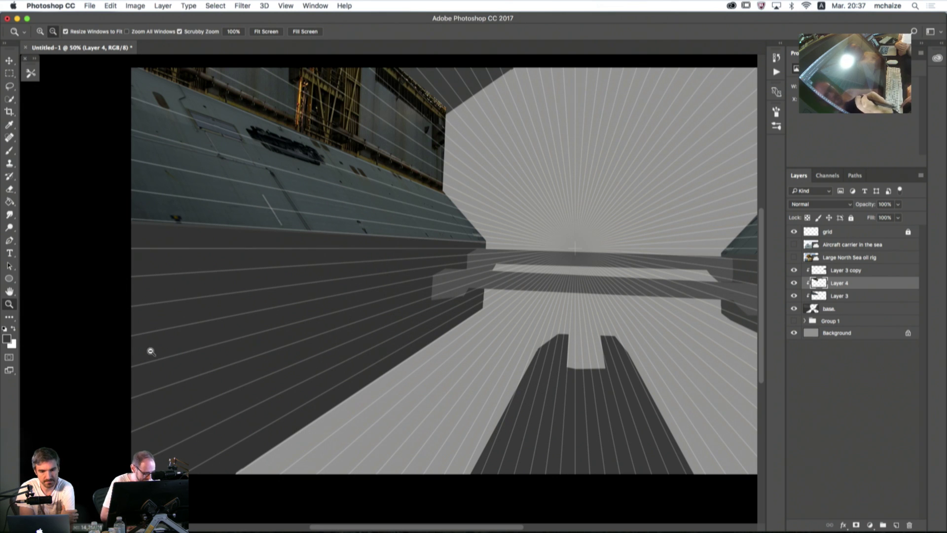
alt+click(151, 352)
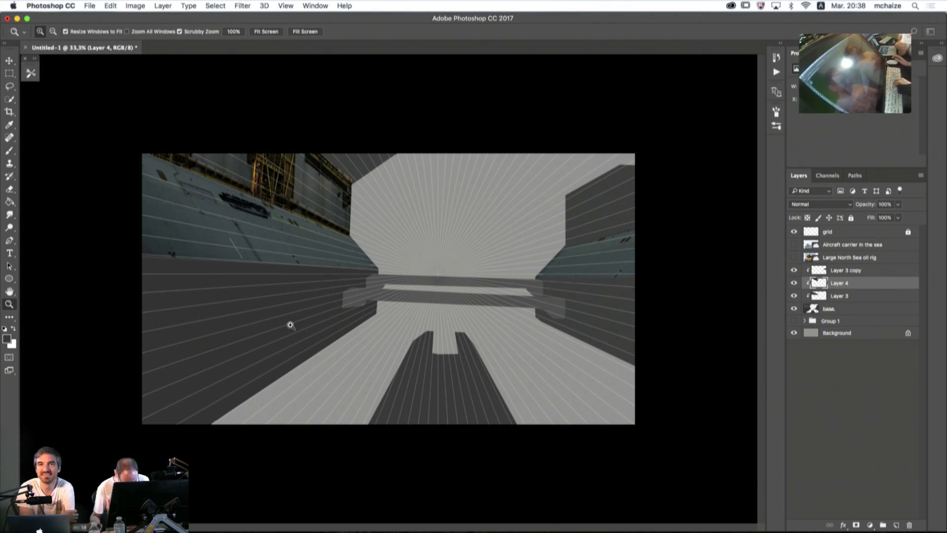
key(super+m)
mouse_move(586, 326)
mouse_down()
mouse_move(590, 345)
mouse_move(589, 324)
mouse_up()
drag(591, 333, 589, 377)
click(716, 300)
key(z)
- Compare the wall with and without the truss layer, and darken that layer with Curves by slightly lowering the white end
click(794, 283)
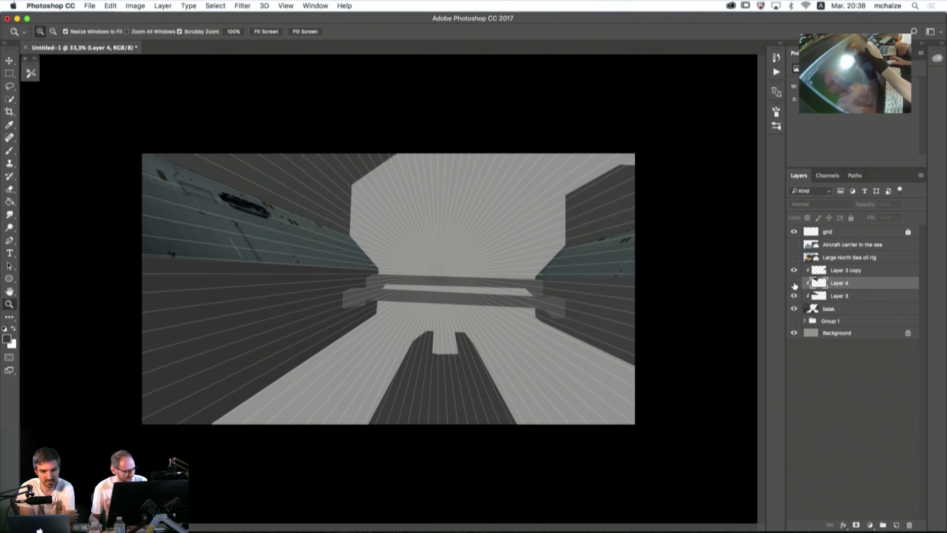
click(793, 283)
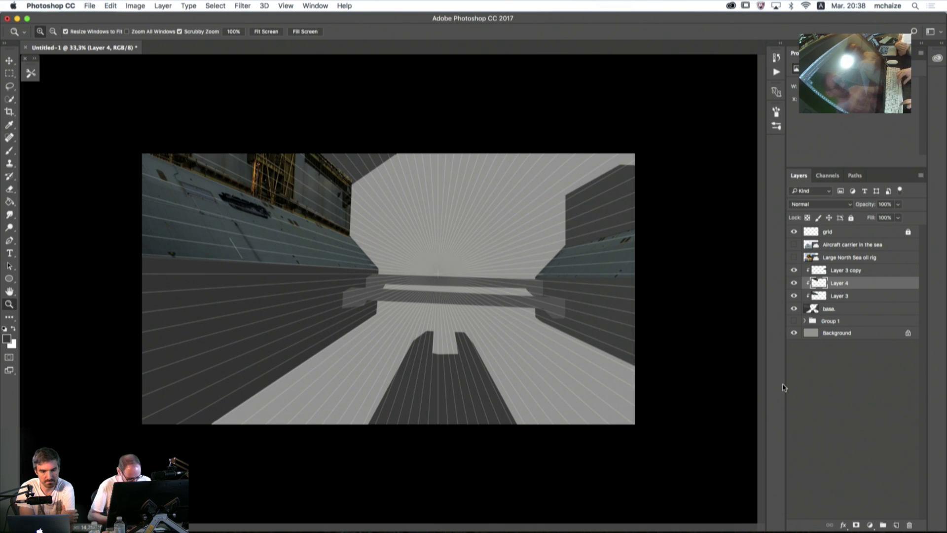
key(alt)
key(ctrl+m)
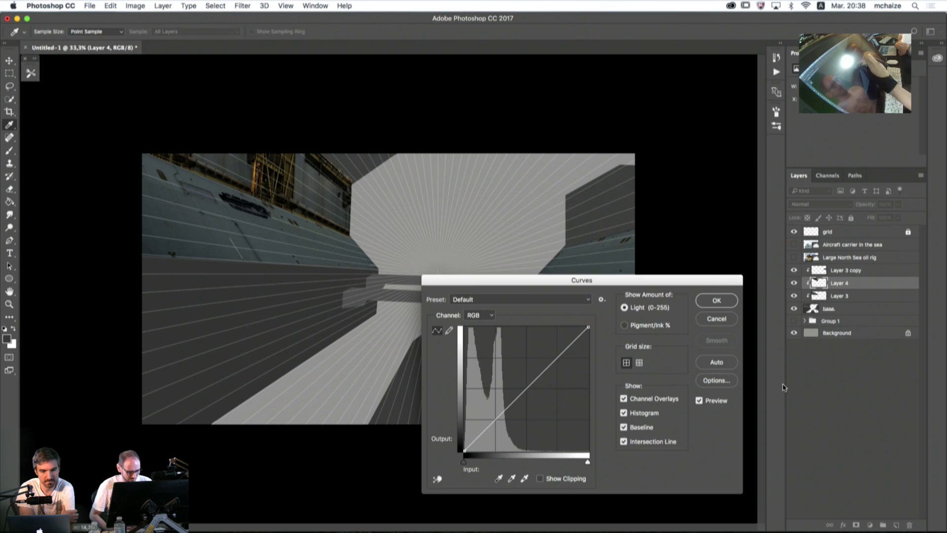
drag(589, 326, 596, 350)
click(716, 300)
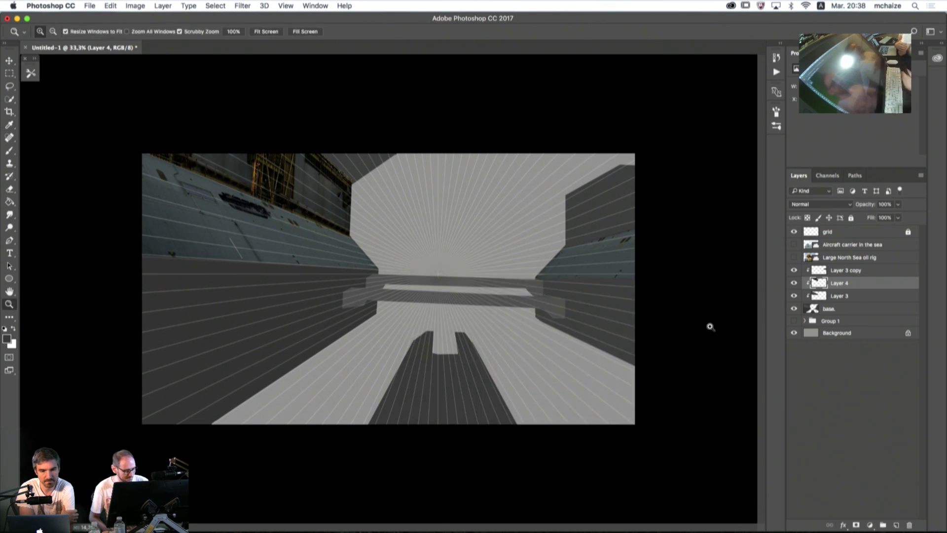
- Duplicate the darkened truss layer and clip the copy to the base, keeping Layer 3 copy clipped above it
key(ctrl+j)
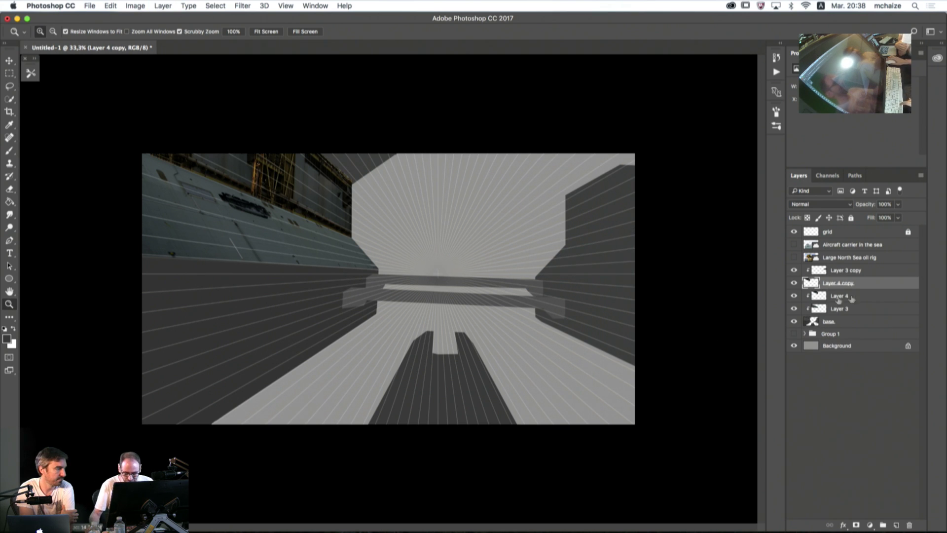
alt+click(815, 285)
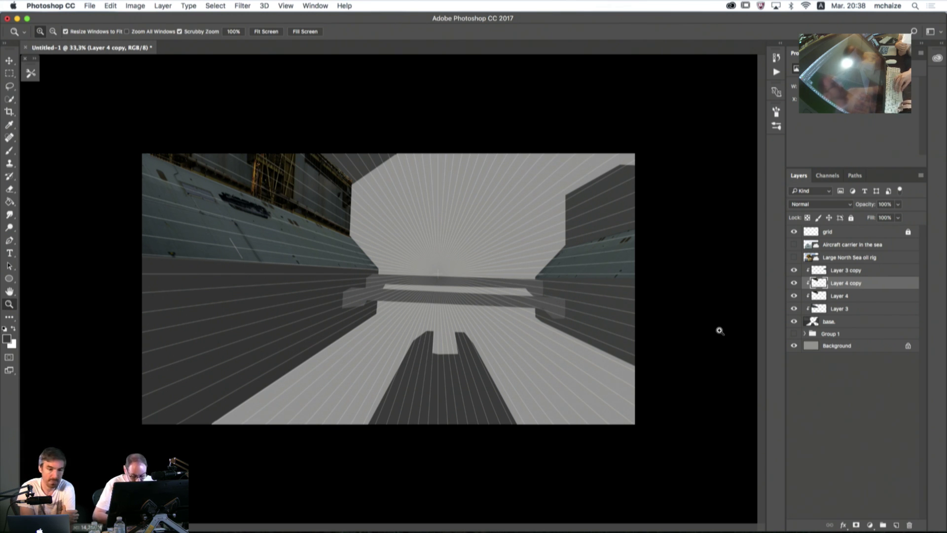
key(super+j)
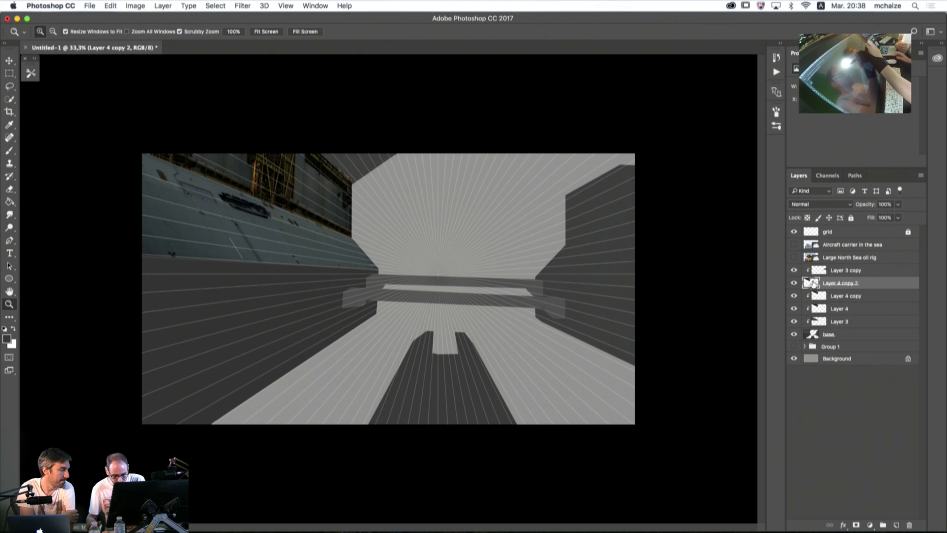
key(super+e)
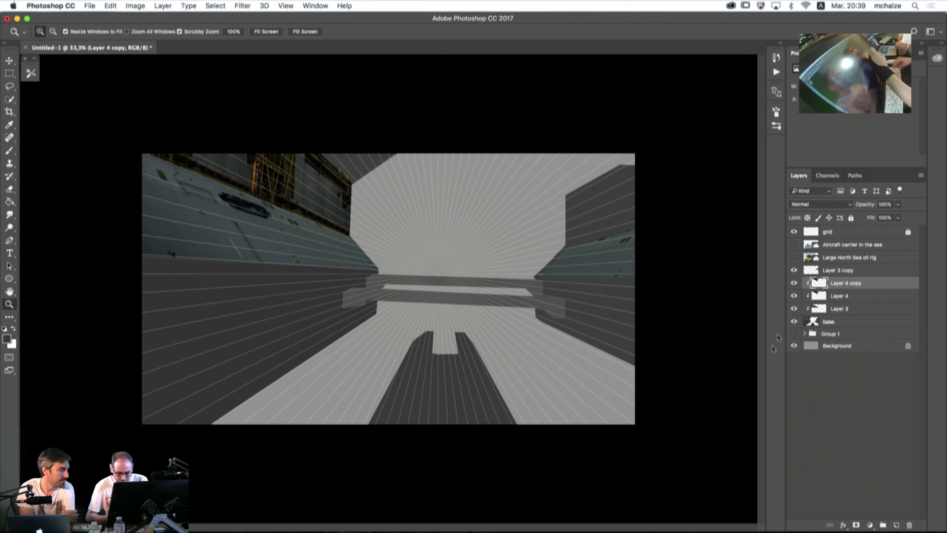
key(alt)
alt+click(819, 272)
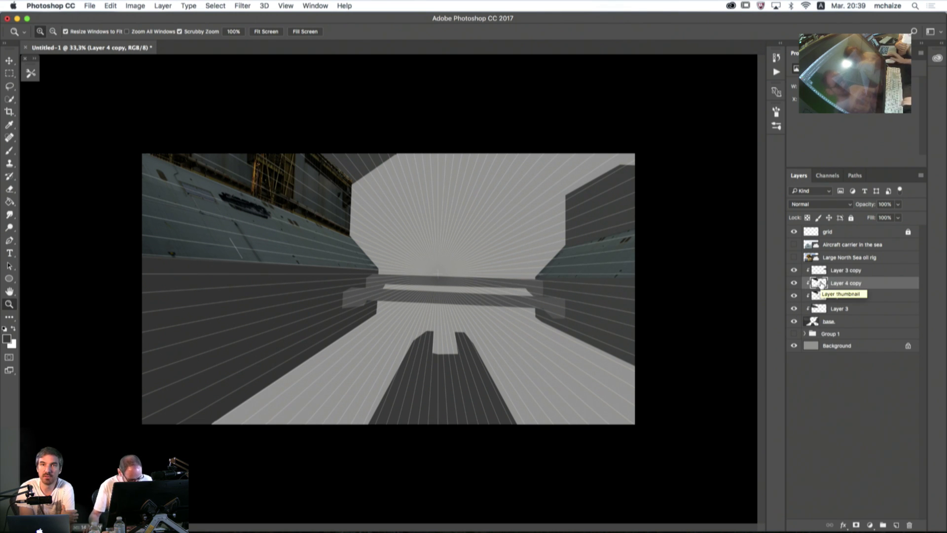
key(super+t)
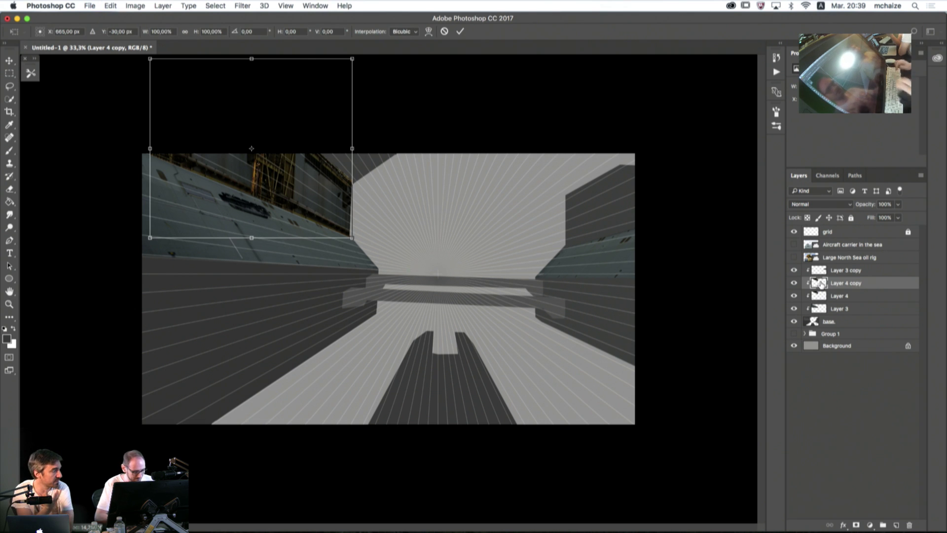
right_click(356, 189)
click(319, 248)
right_click(314, 170)
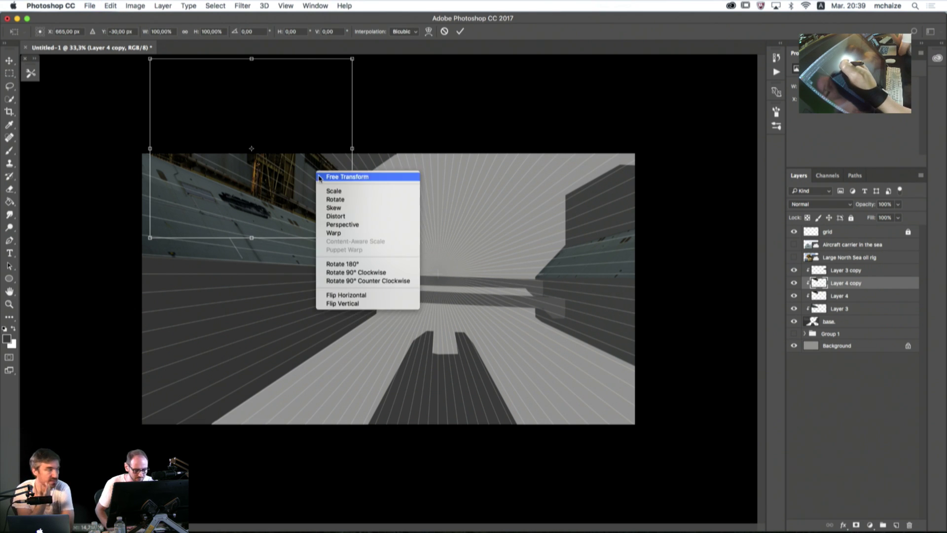
key(Escape)
right_click(309, 184)
key(Escape)
right_click(312, 207)
key(Escape)
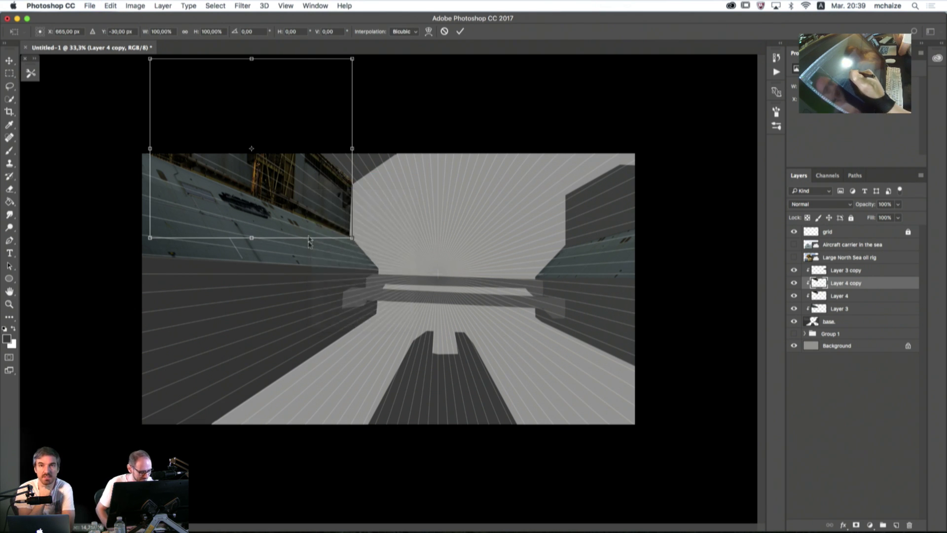
key(Escape)
key(z)
right_click(290, 184)
key(Escape)
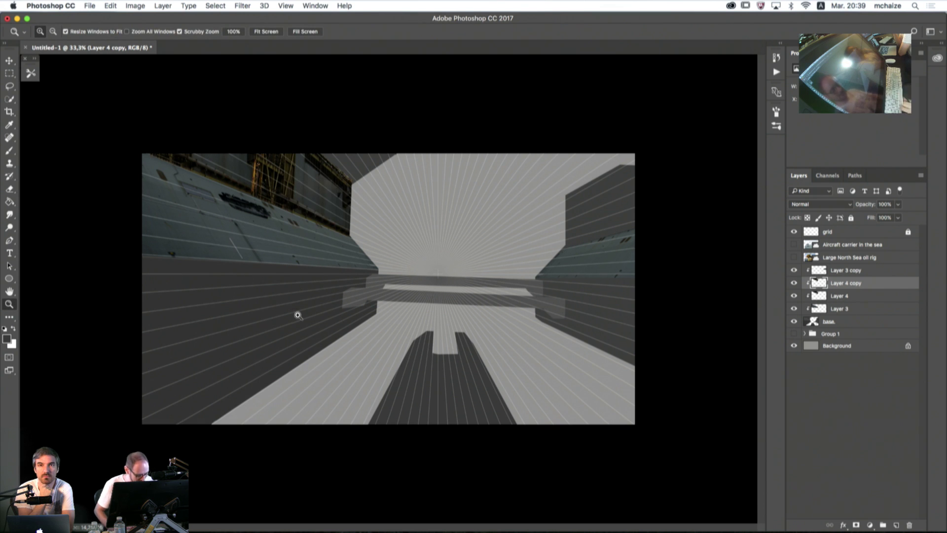
- Flip the truss copy horizontally with Free Transform and move it onto the upper part of the right wall
key(ctrl+t)
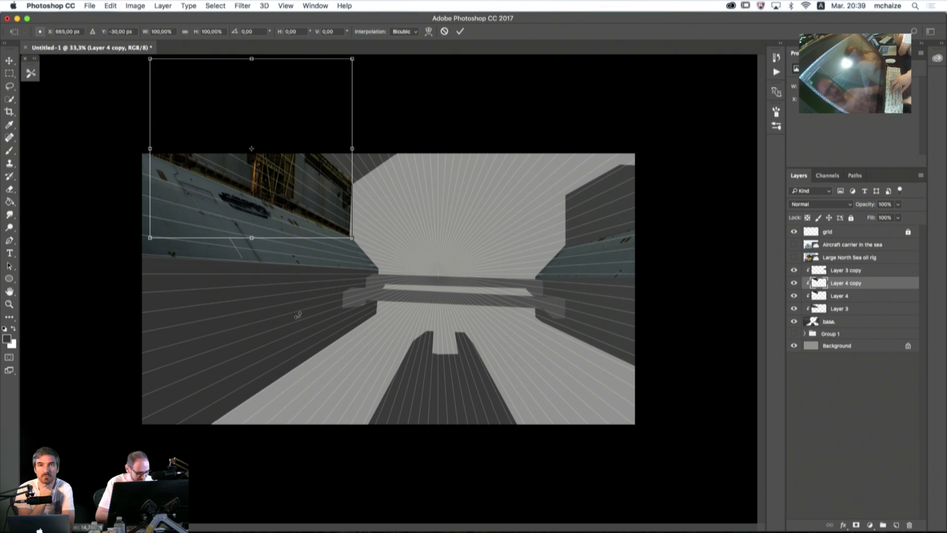
right_click(319, 195)
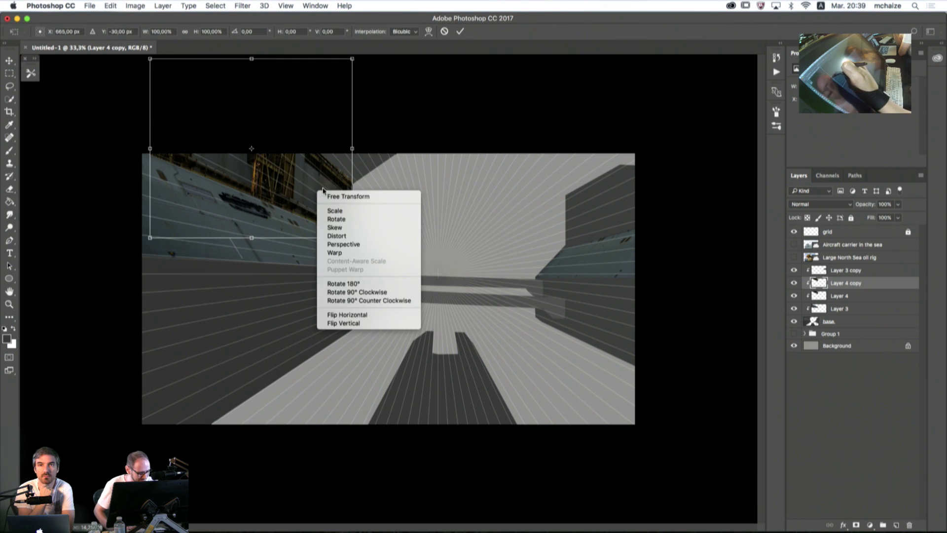
click(329, 314)
drag(221, 221, 595, 221)
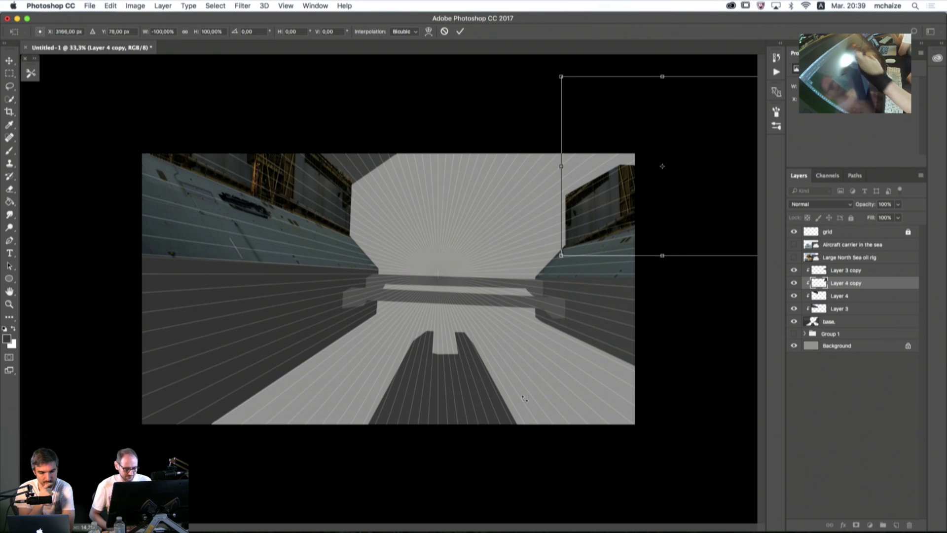
- Switch the transformation of the flipped truss copy on the right wall to Distort
right_click(600, 186)
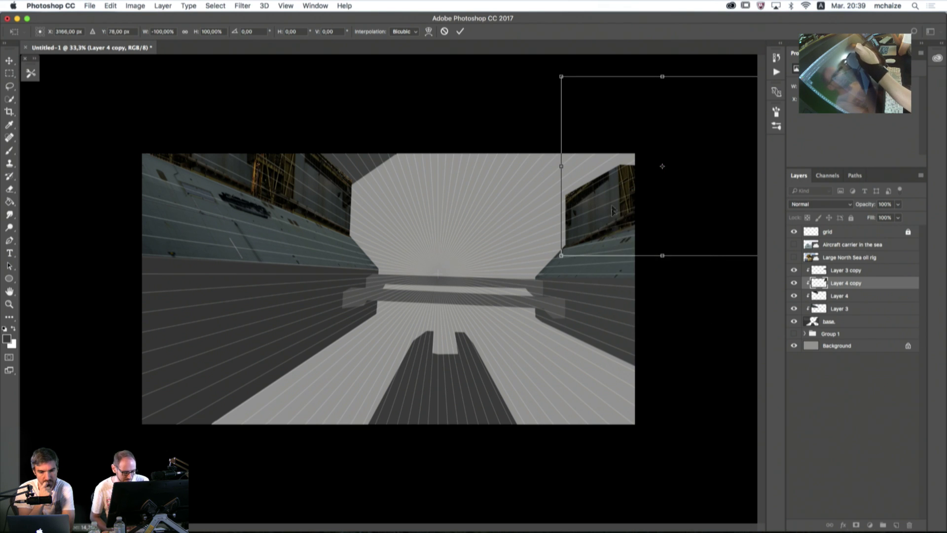
right_click(611, 205)
click(622, 250)
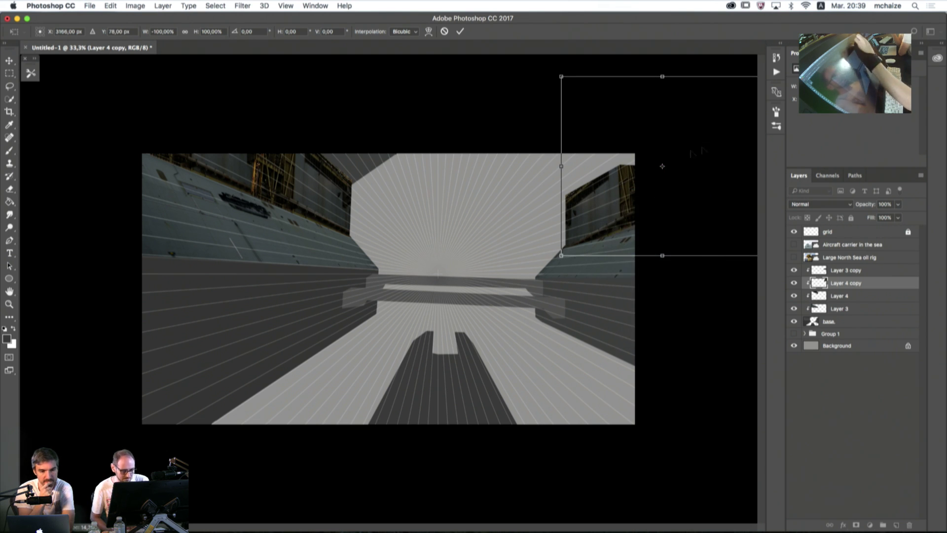
- Skew and distort Layer 4 copy to fit the right-hand wall's perspective, checking the result with the canvas flipped horizontally and back
drag(663, 77, 682, 96)
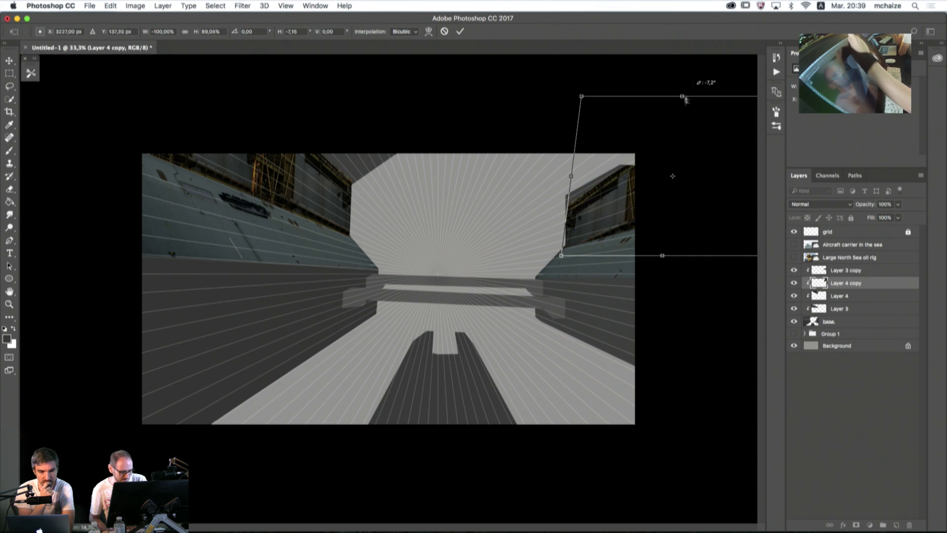
drag(581, 97, 580, 59)
drag(561, 257, 563, 250)
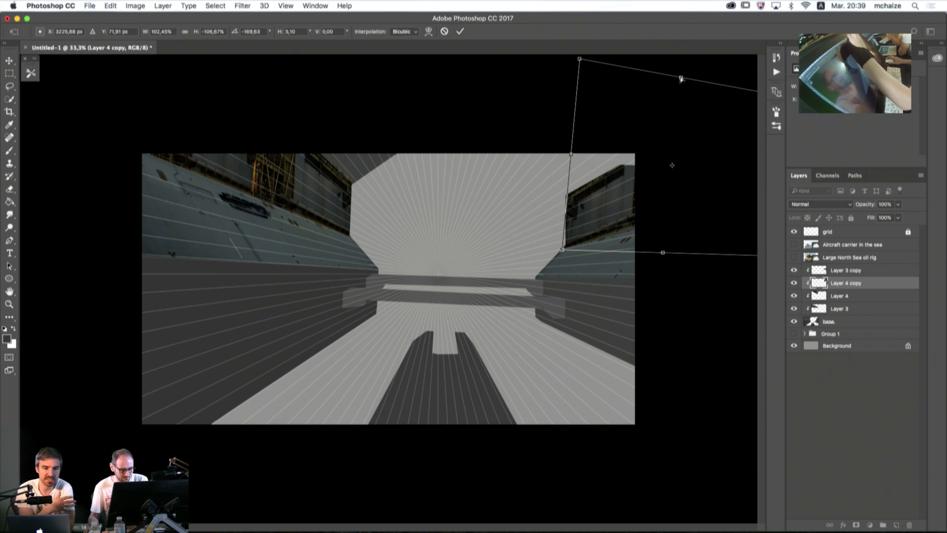
drag(681, 79, 689, 86)
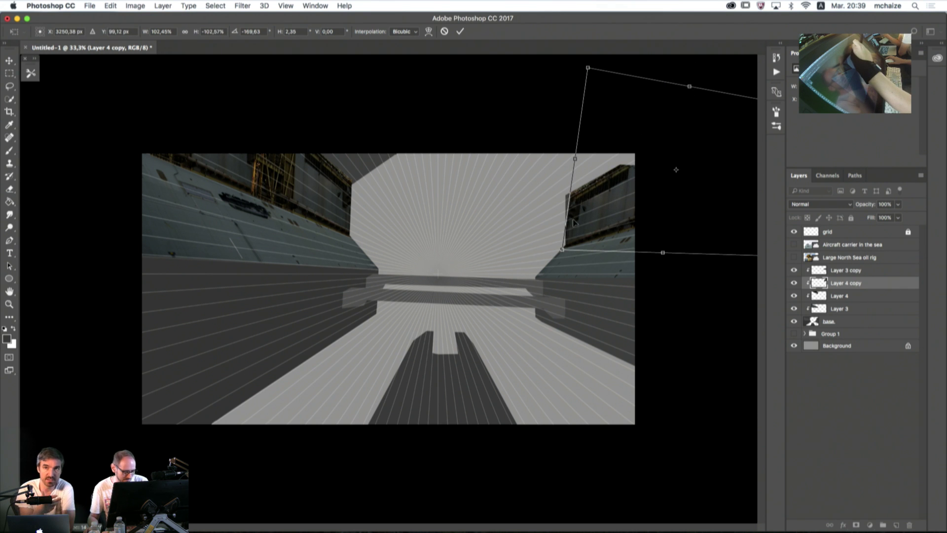
drag(580, 194, 571, 194)
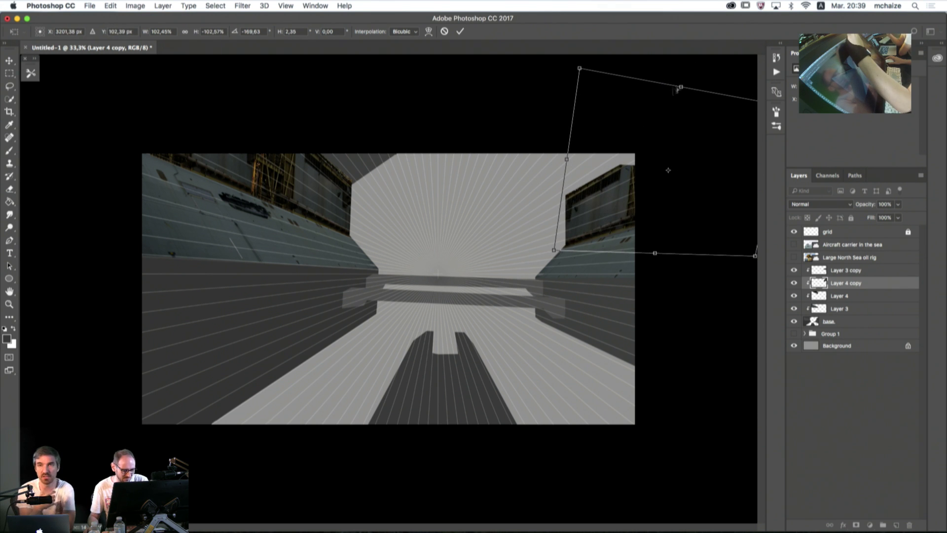
mouse_move(677, 90)
mouse_down()
mouse_move(664, 90)
mouse_move(670, 98)
mouse_up()
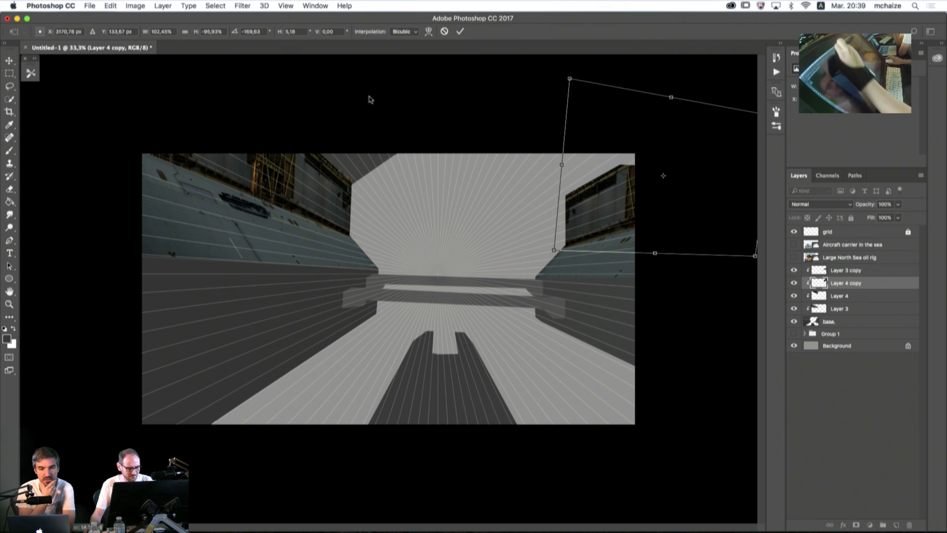
key(Return)
key(z)
key(super+shift+h)
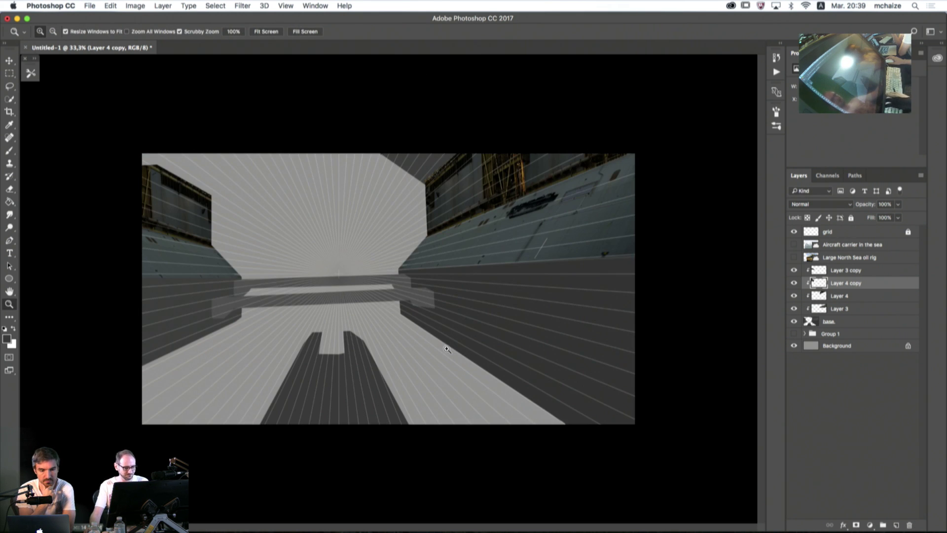
key(super+shift+h)
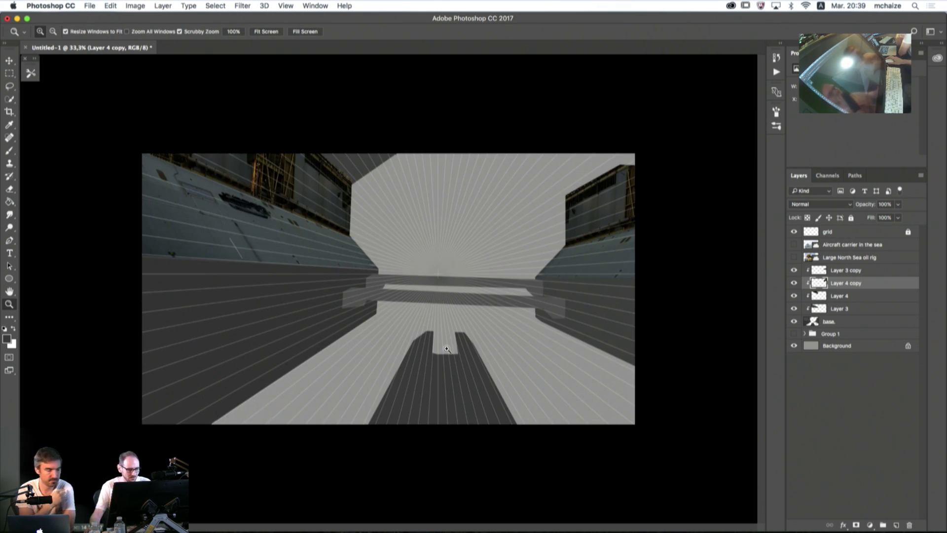
- Select Layer 3 copy and save the document as Untitled-1.psd in the SHUE_ADOBE LIVESTREAM folder with layers kept
click(810, 272)
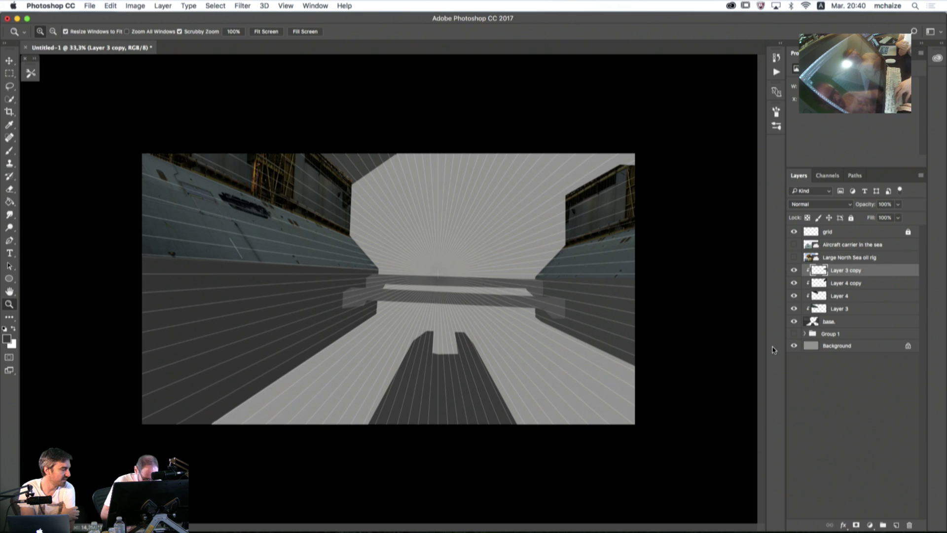
key(super+s)
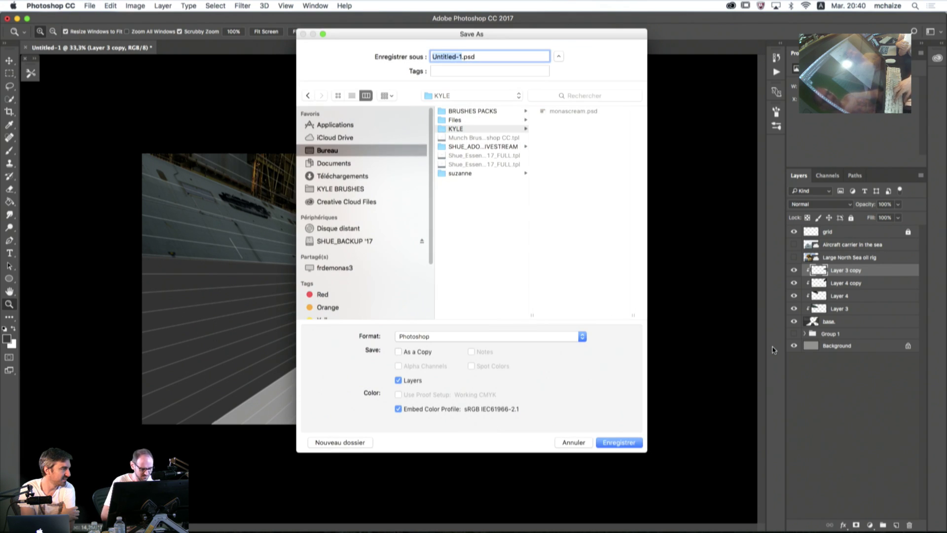
click(454, 147)
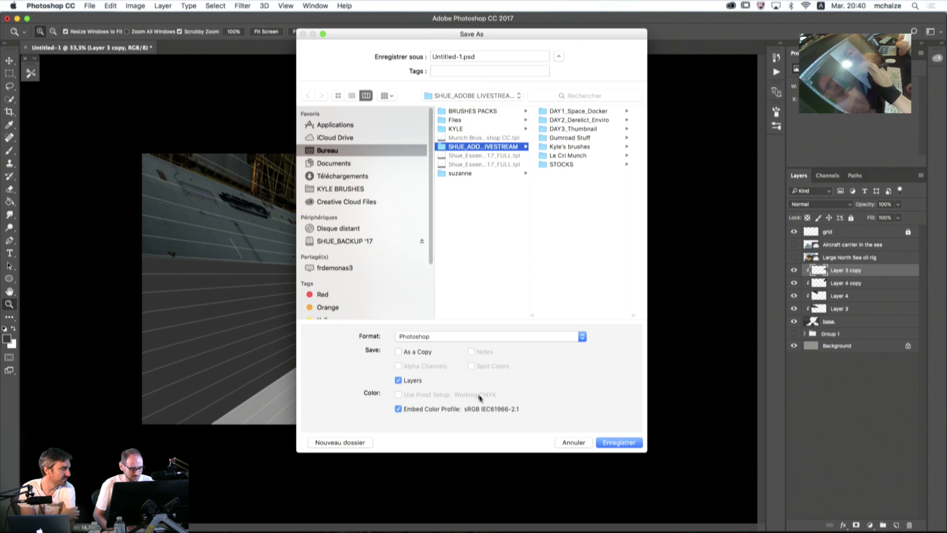
click(611, 445)
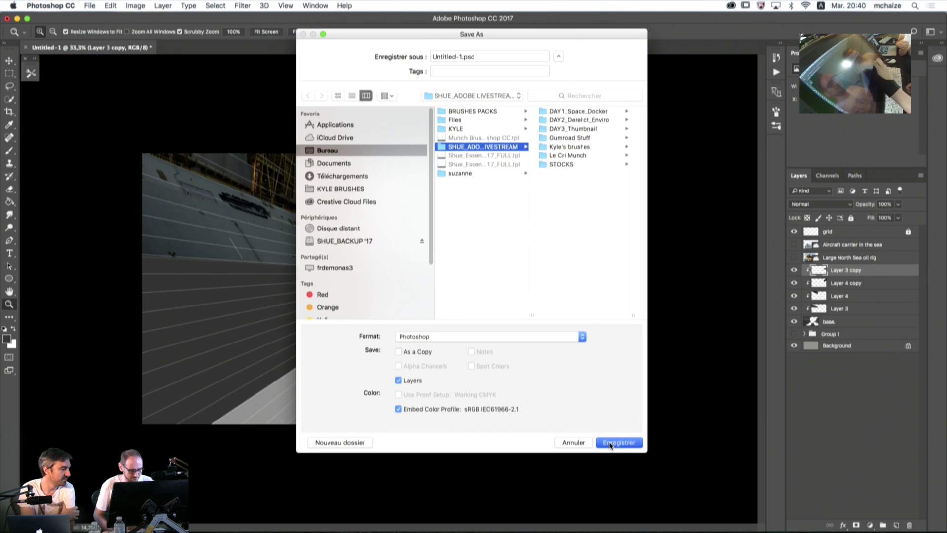
click(589, 230)
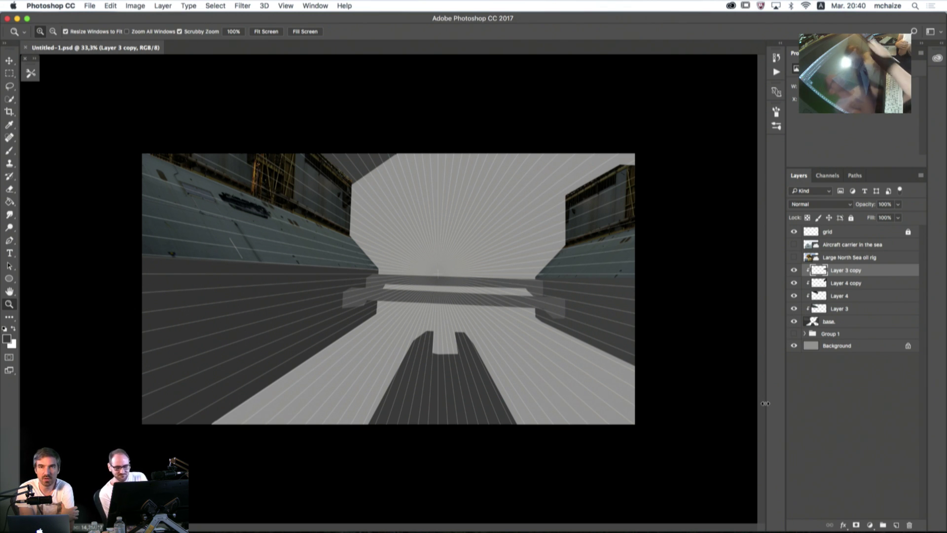
- Browse the stock images in the library and place the coal handling operations port photo on the canvas
click(937, 58)
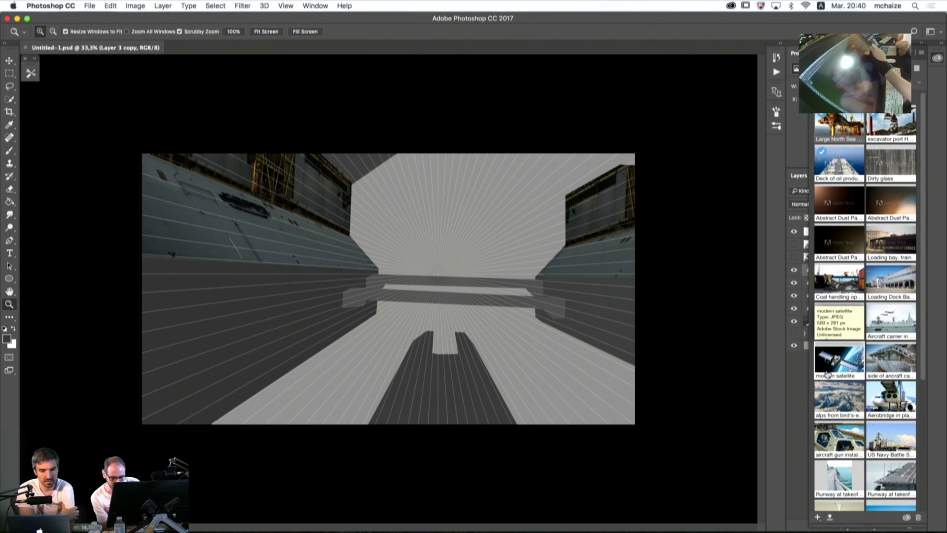
drag(925, 347, 924, 479)
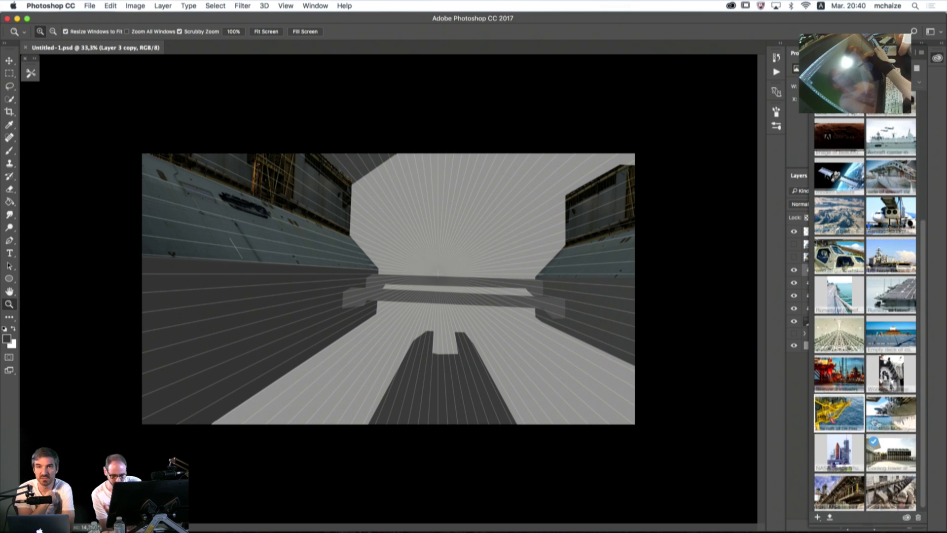
drag(924, 432, 923, 447)
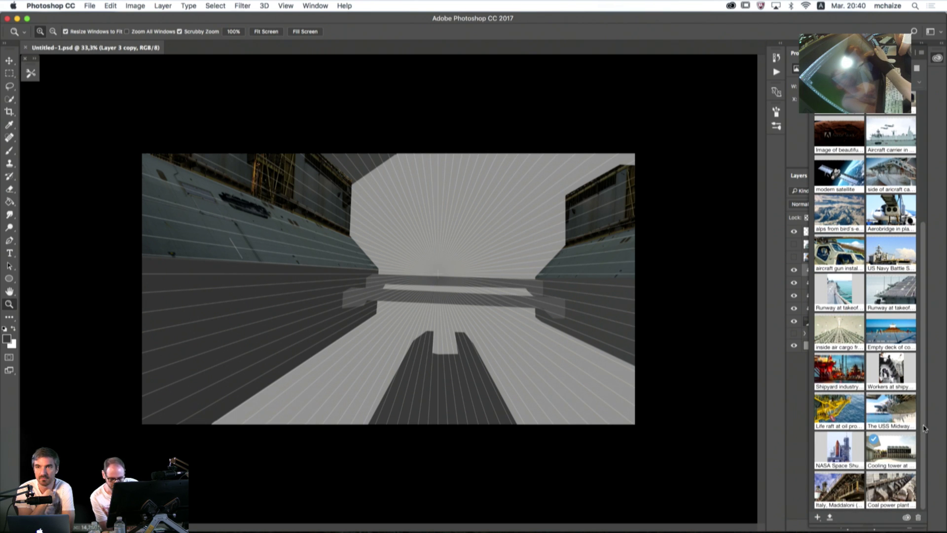
drag(925, 428, 925, 462)
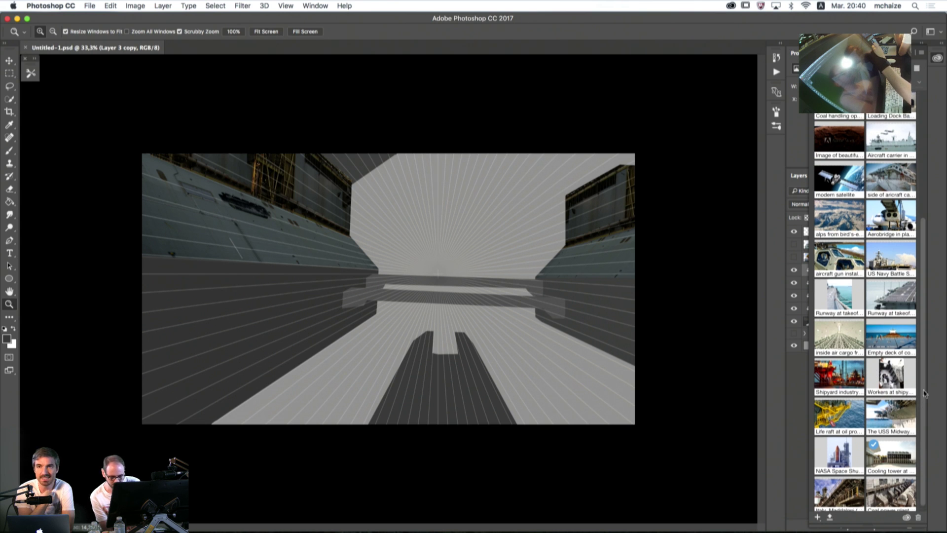
drag(924, 403, 924, 345)
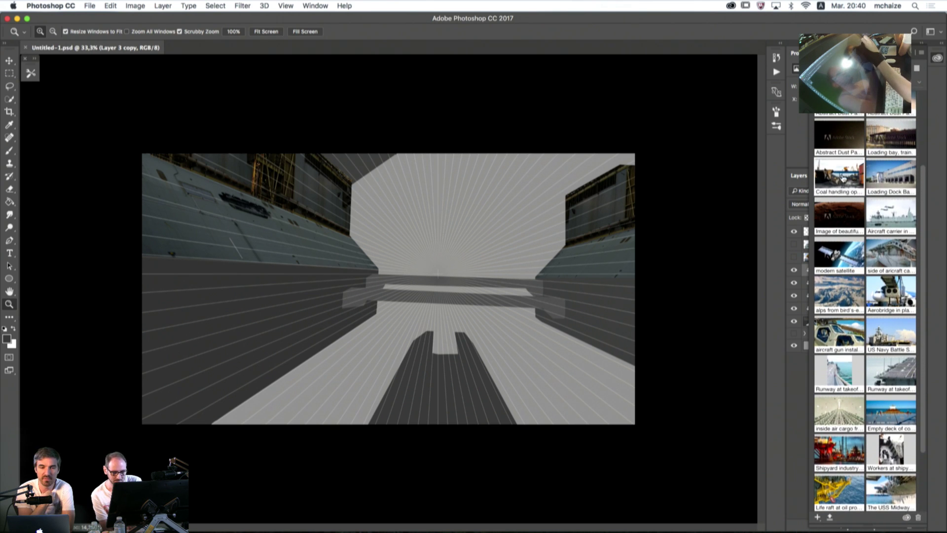
drag(516, 252, 516, 252)
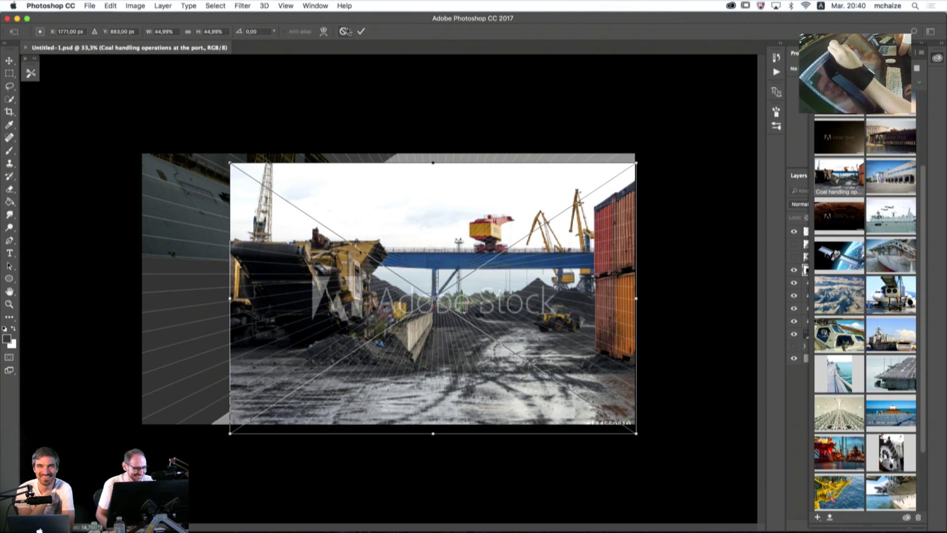
key(Return)
- Lasso the blue bridge beam in the port photo onto its own layer and delete the photo's layer
click(11, 87)
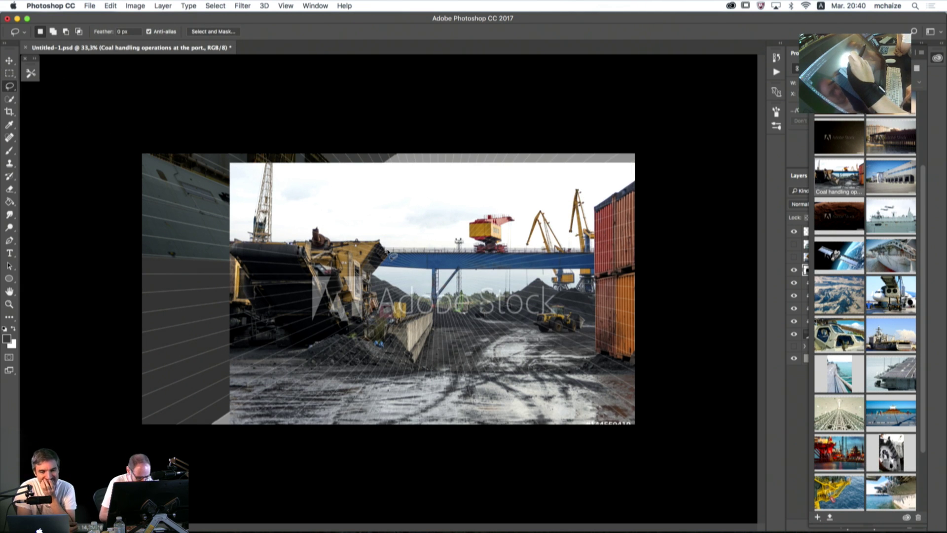
mouse_move(390, 254)
mouse_down()
mouse_move(576, 254)
mouse_move(599, 265)
mouse_move(473, 259)
mouse_up()
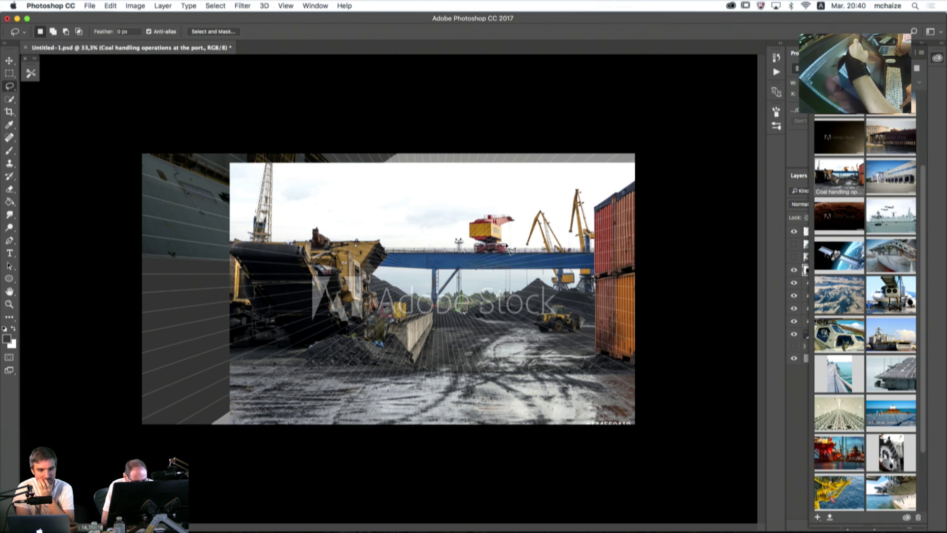
mouse_move(513, 256)
mouse_down()
mouse_move(595, 254)
mouse_move(599, 274)
mouse_move(374, 271)
mouse_move(402, 270)
mouse_move(390, 254)
mouse_up()
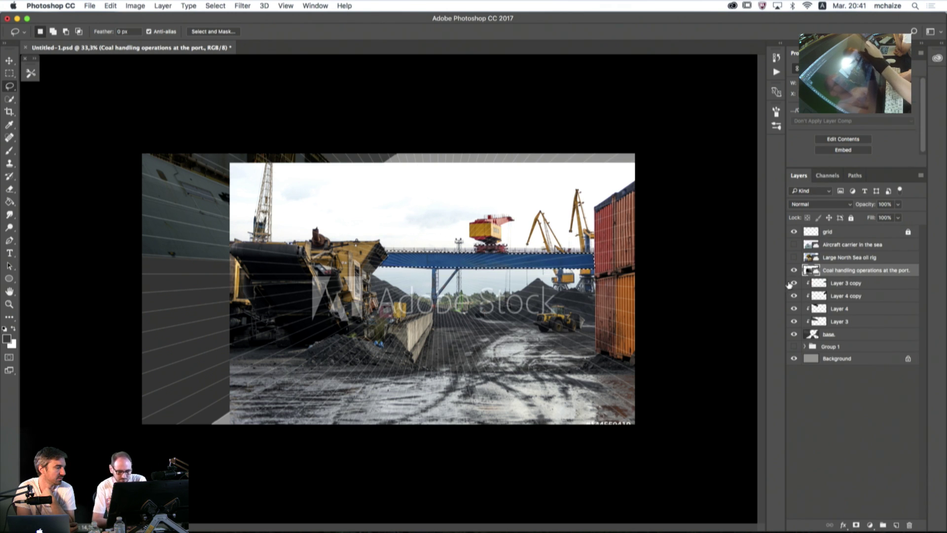
key(super+j)
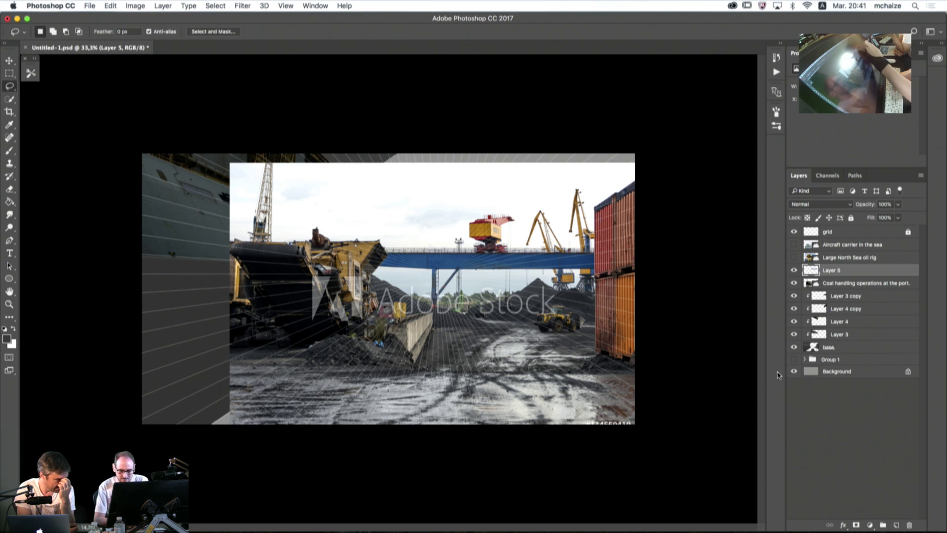
click(807, 284)
key(Delete)
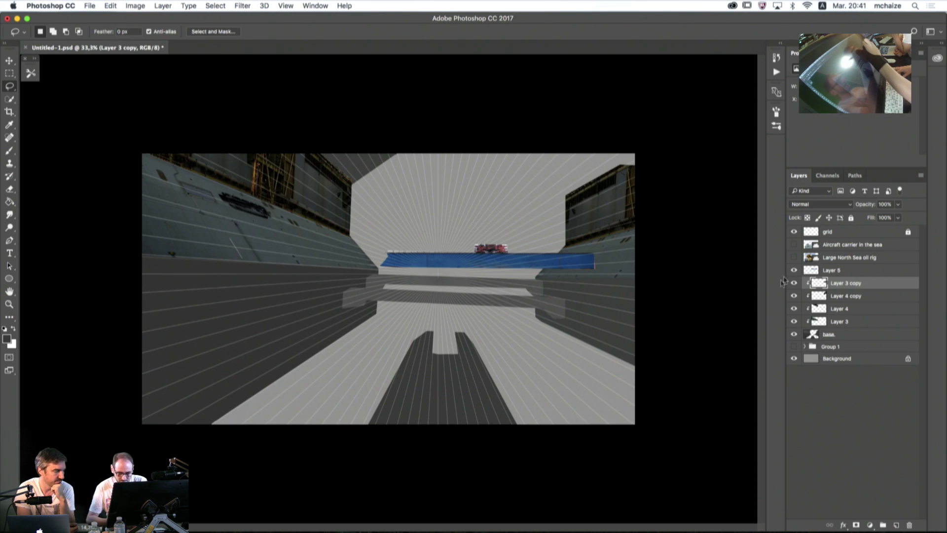
- Flip the blue beam on Layer 5 vertically and move it down over the grey crossbeams between the walls
click(831, 271)
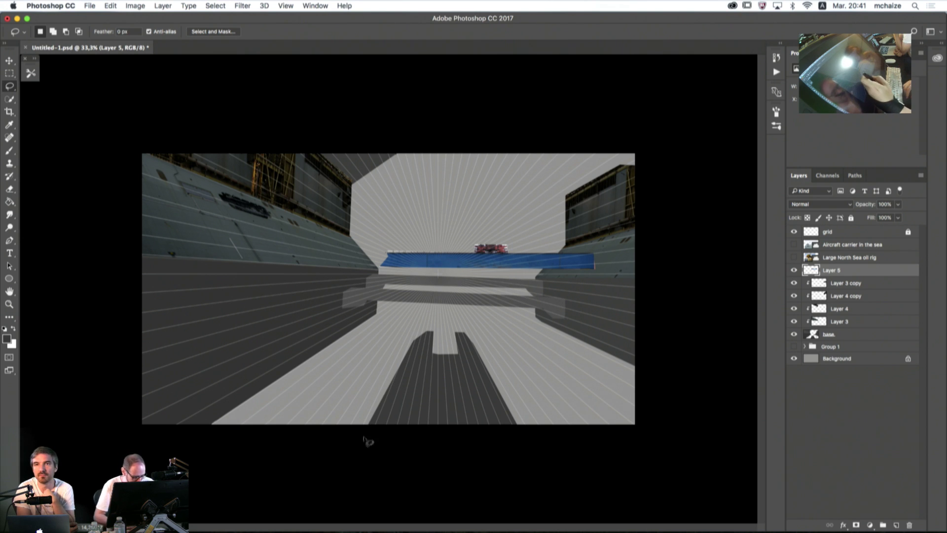
key(ctrl+t)
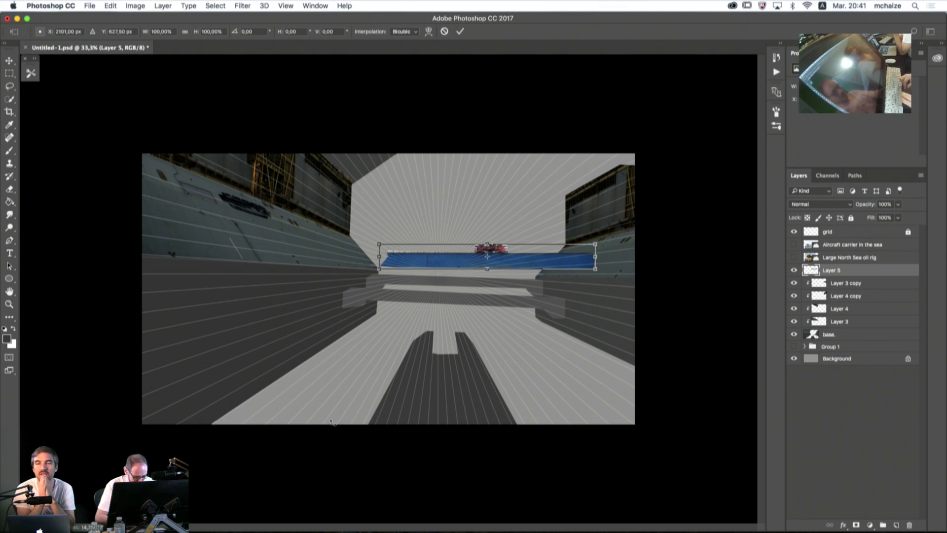
right_click(454, 254)
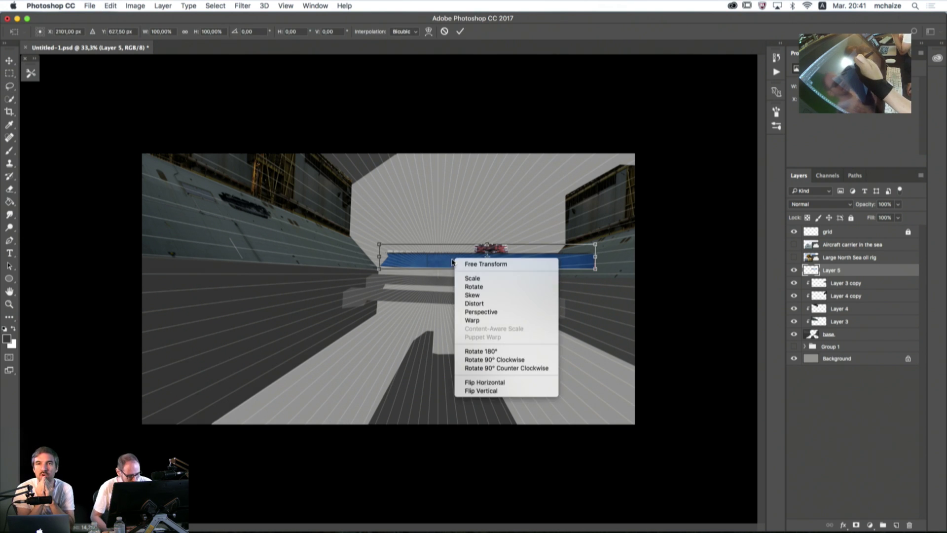
click(462, 391)
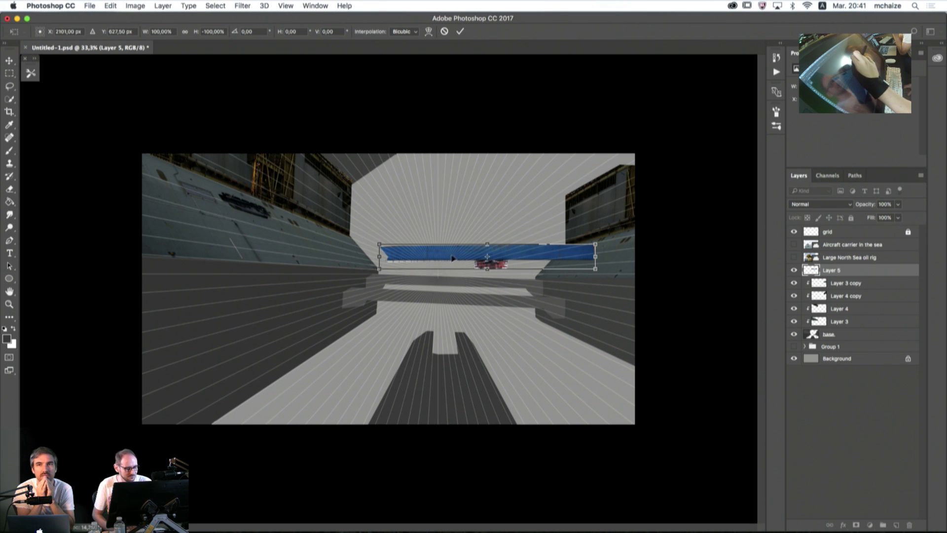
drag(447, 259, 420, 293)
drag(419, 290, 420, 292)
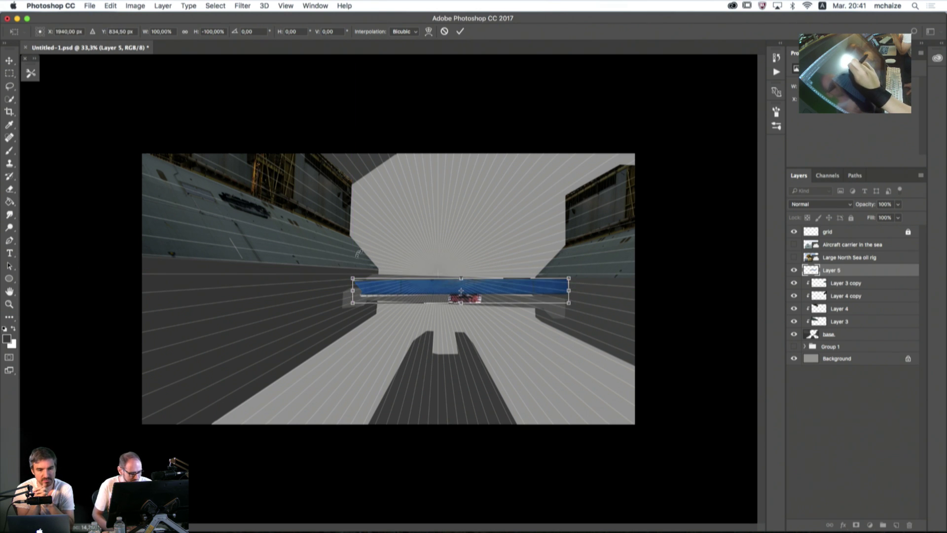
- Scale, rotate and reposition the blue beam to span the lower grey crossbeam at its slight tilt
drag(350, 269, 356, 275)
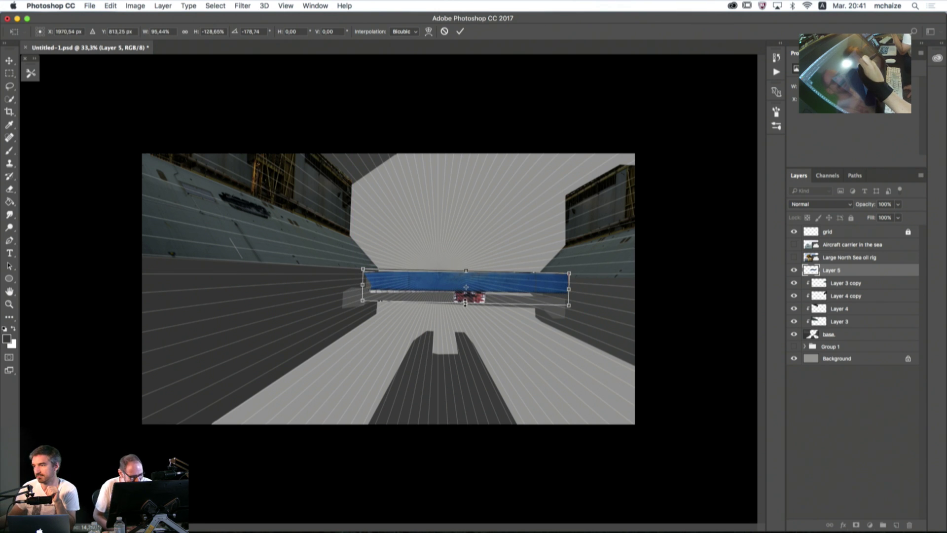
drag(465, 302, 463, 297)
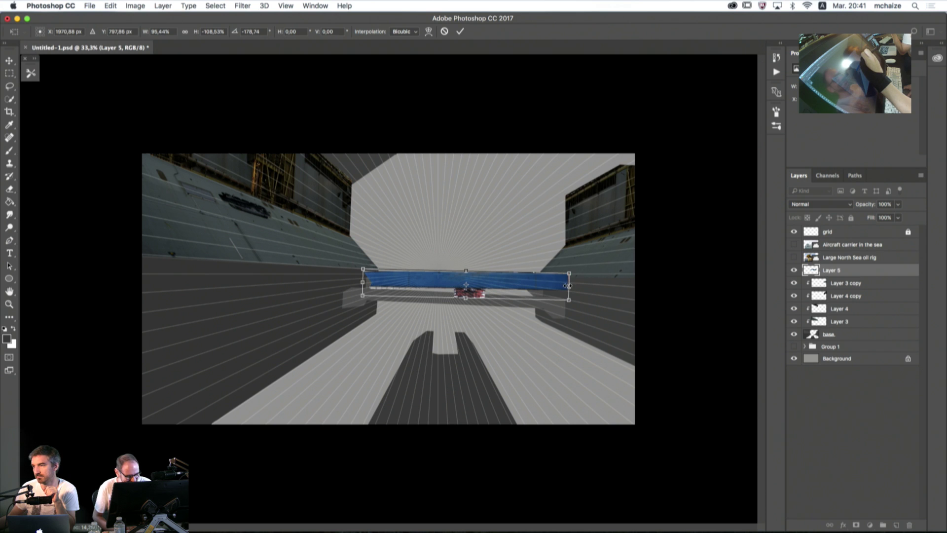
drag(567, 286, 563, 285)
drag(444, 285, 433, 305)
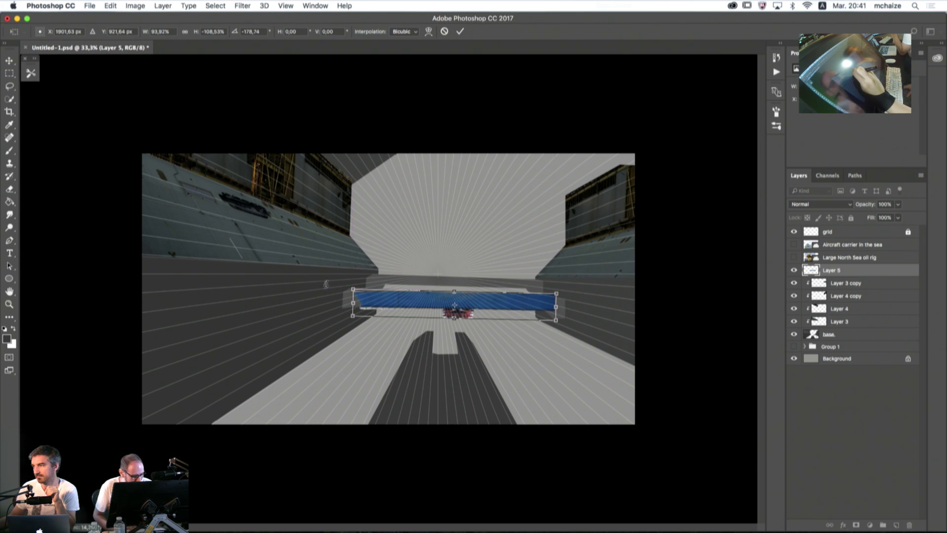
drag(325, 284, 327, 277)
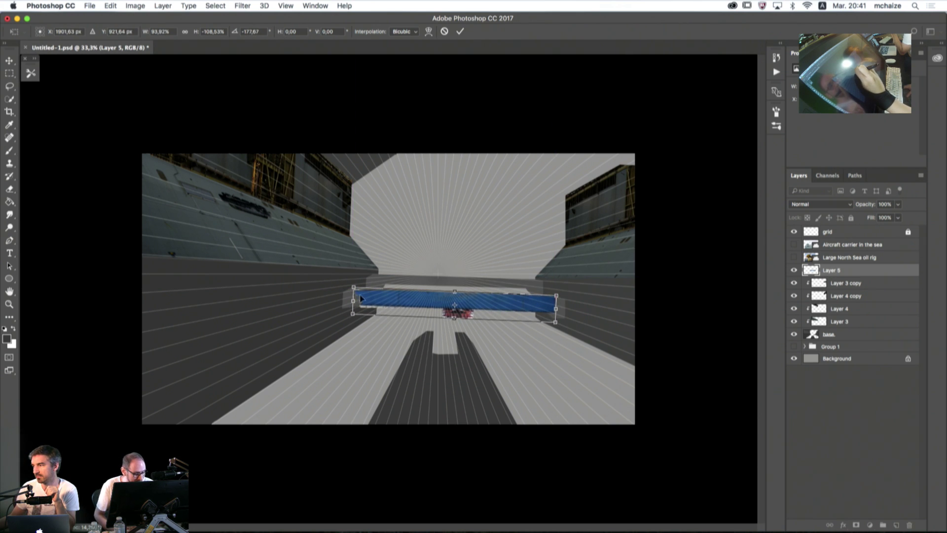
mouse_move(371, 302)
mouse_down()
mouse_move(361, 299)
mouse_move(361, 308)
mouse_up()
drag(546, 313, 560, 312)
drag(341, 301, 341, 302)
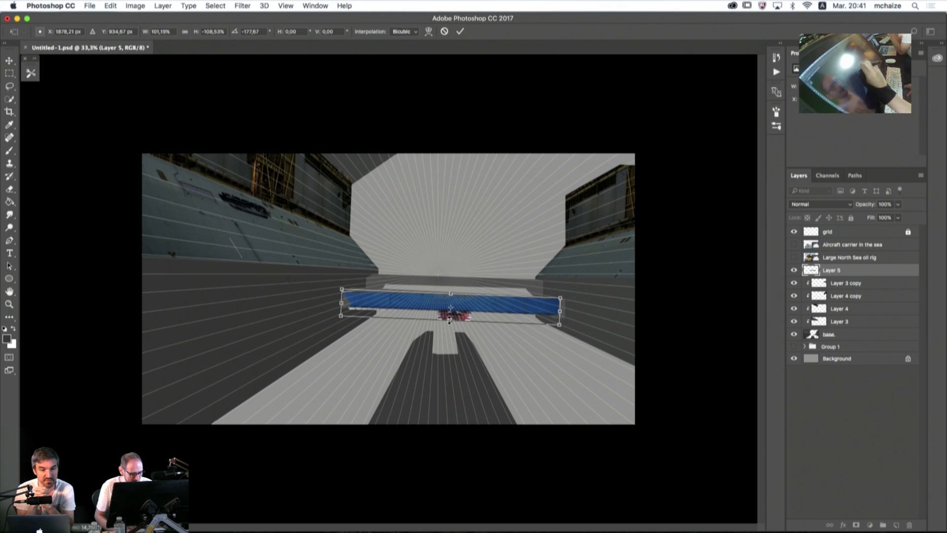
- Pull the left end of the blue beam on Layer 5 slightly inward to fit the lower crossbeam and apply the transform
right_click(356, 303)
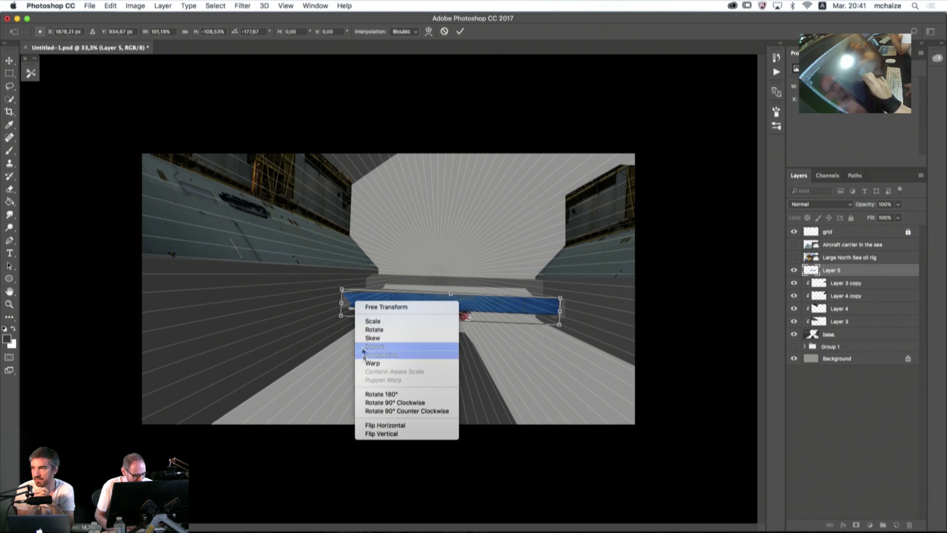
click(364, 354)
drag(343, 306, 344, 303)
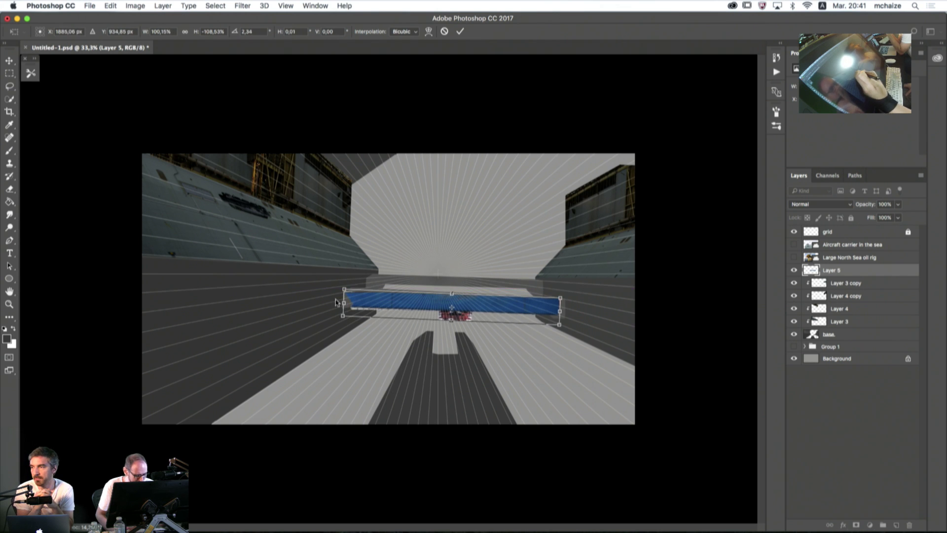
click(460, 31)
key(l)
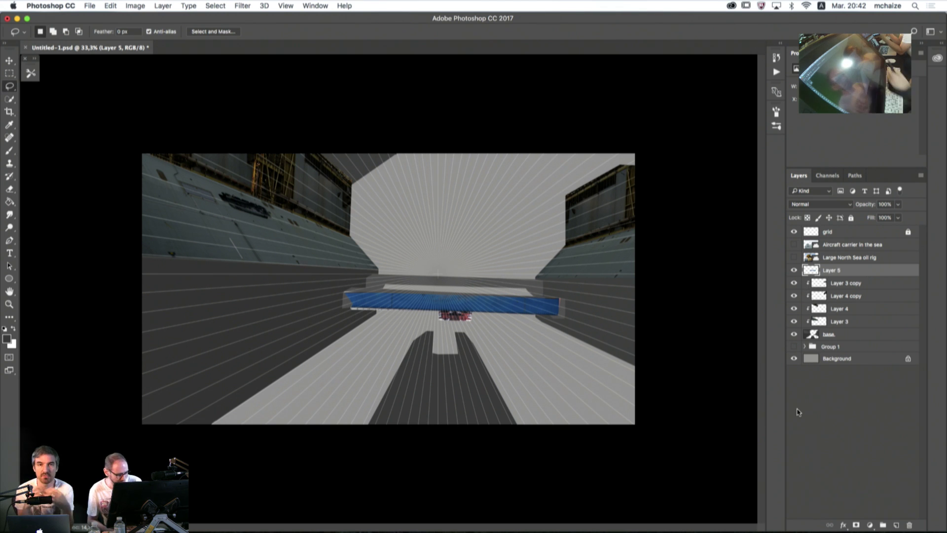
- Duplicate Layer 5 and move the copied blue beam up over the farther grey crossbeam
key(super+j)
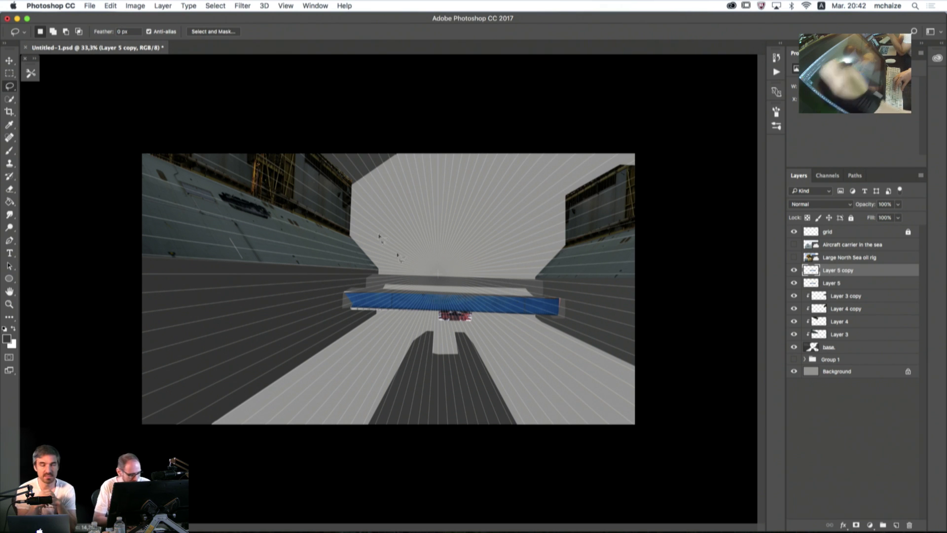
click(9, 60)
drag(436, 297, 424, 280)
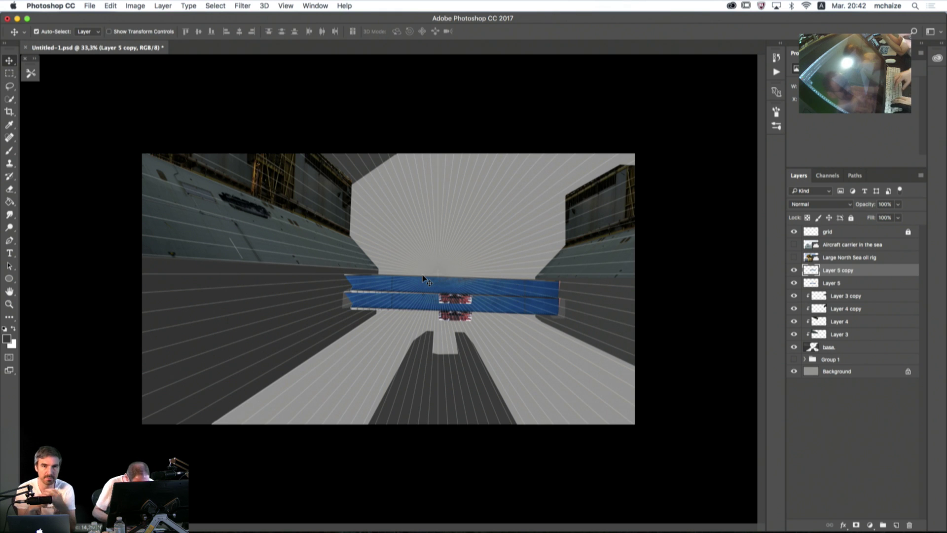
- Scale the copied beam to about 81% width and 57% height, fit it on the farther crossbeam, and put its layer below Layer 5
key(super+t)
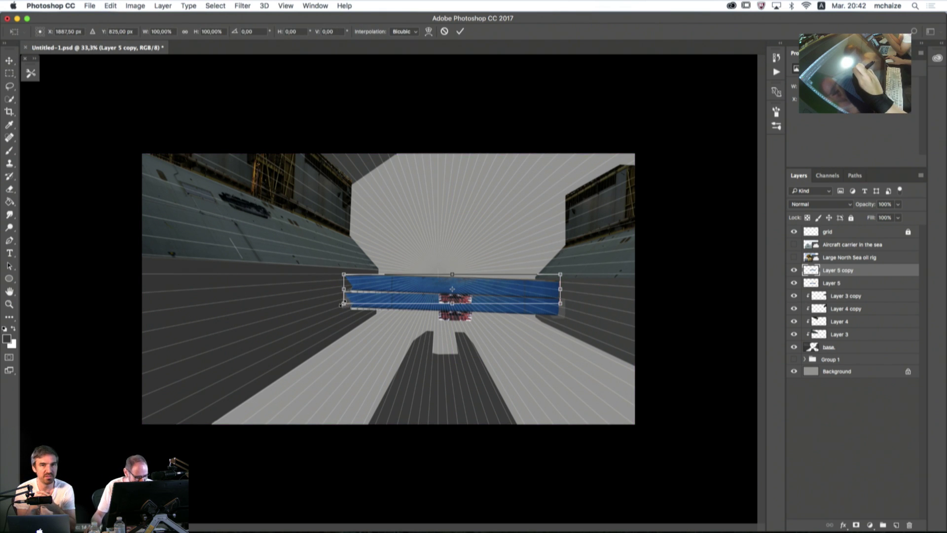
drag(344, 303, 367, 290)
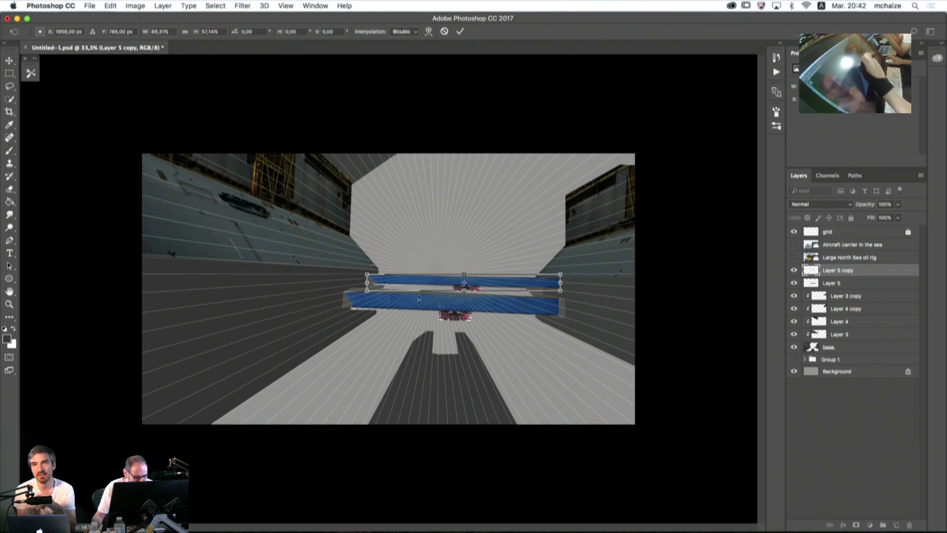
drag(560, 290, 543, 265)
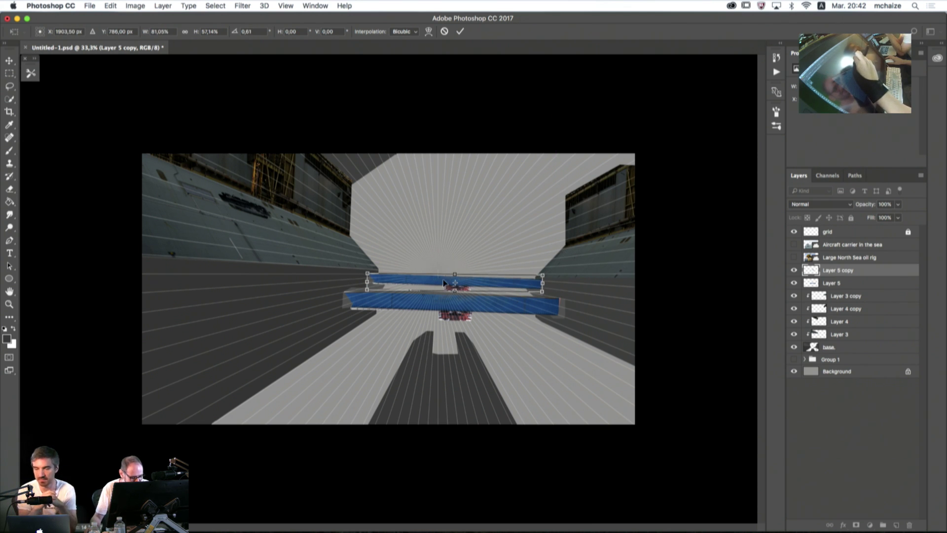
drag(443, 283, 440, 284)
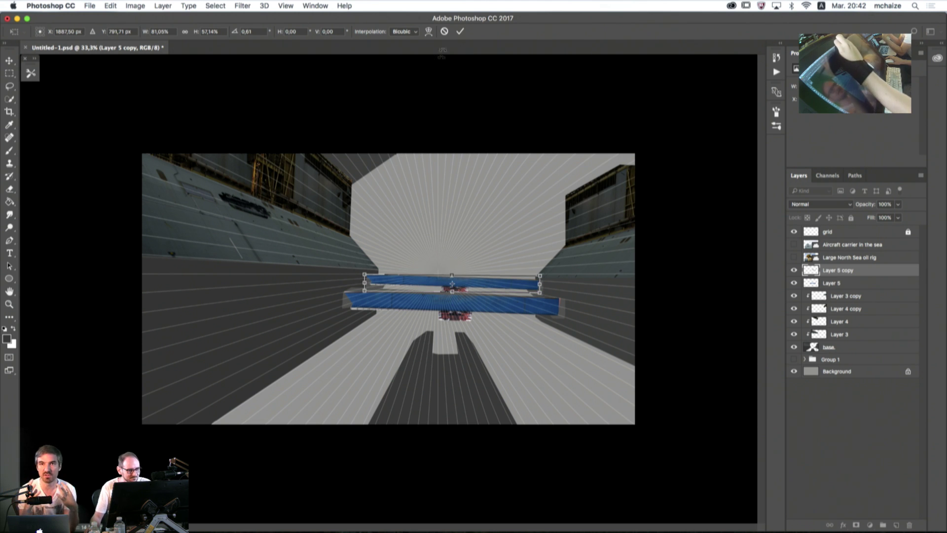
click(459, 31)
key(super+bracketleft)
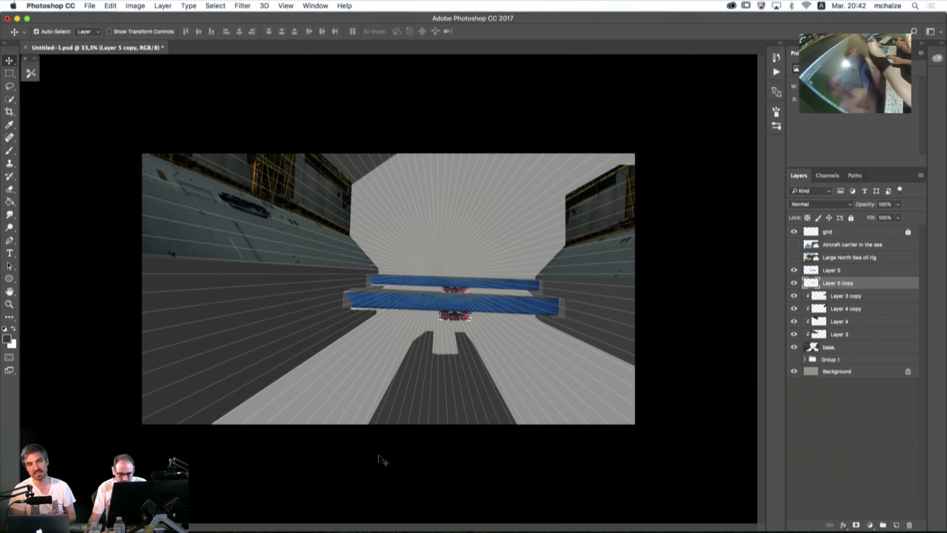
- Darken the nearer blue beam on Layer 5 with Curves by lowering the white point's output to 147
click(811, 270)
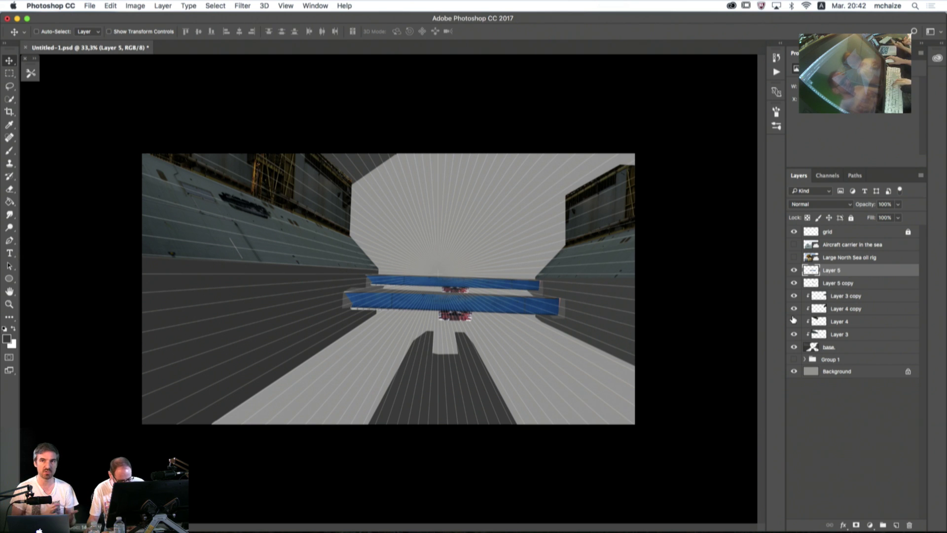
key(super+m)
drag(588, 327, 600, 389)
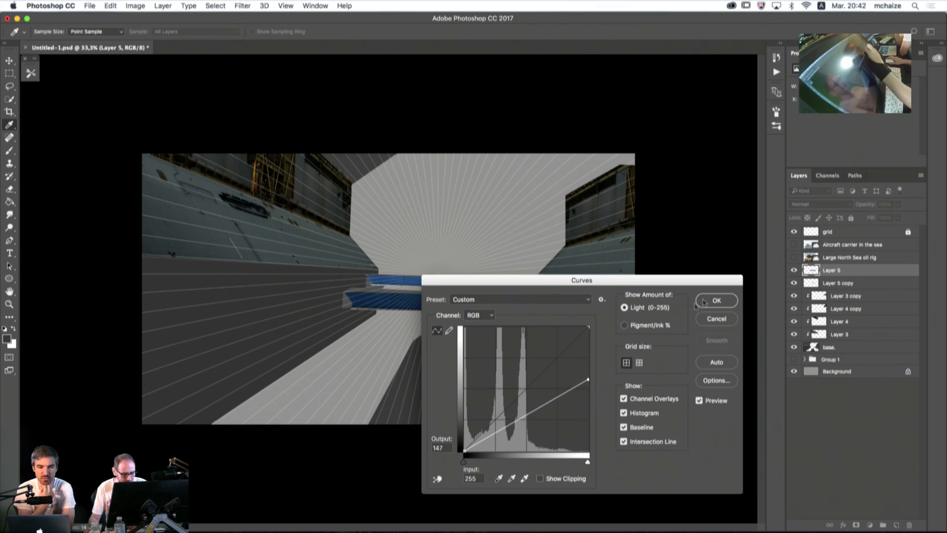
click(704, 301)
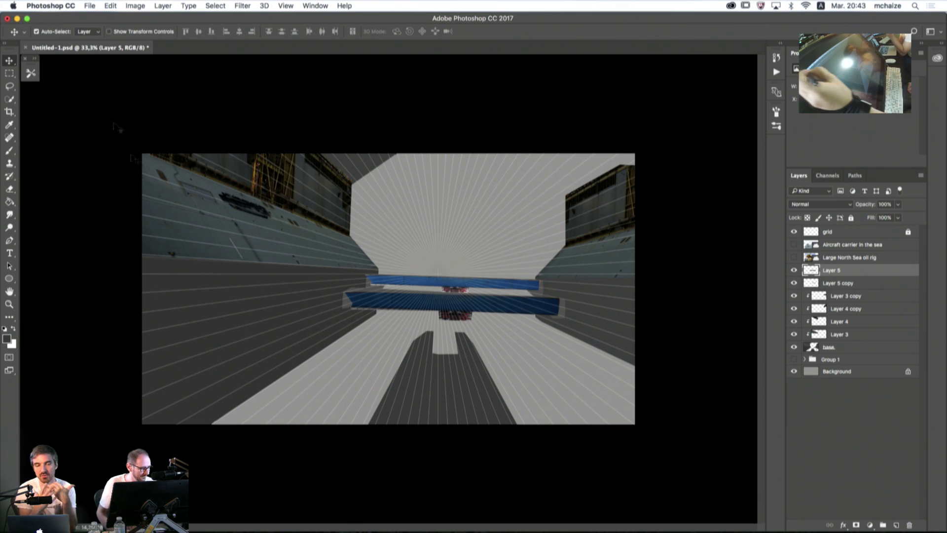
- Look through the library's stock photos and the DAY1_Space_Docker folder inside SHUE_ADOBE LIVESTREAM in Finder
click(937, 59)
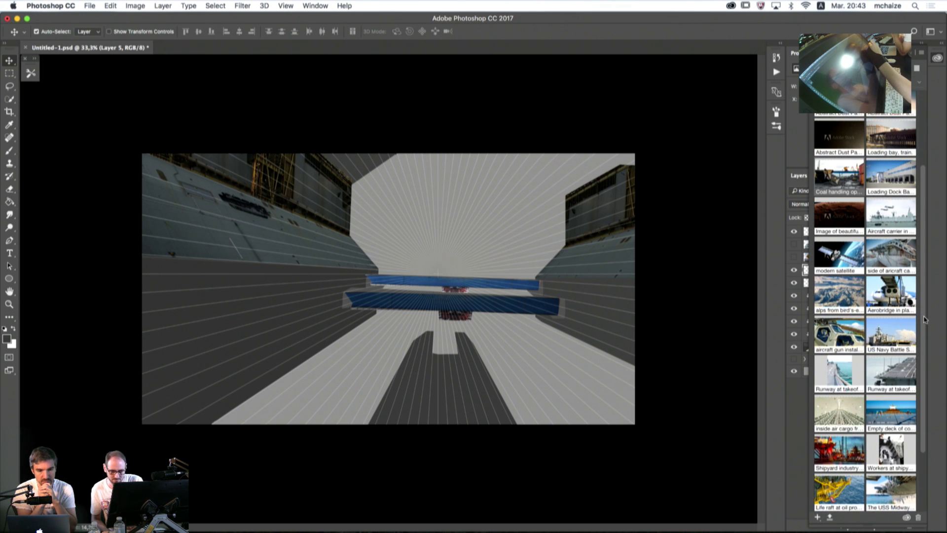
scroll(925, 320, down, 3)
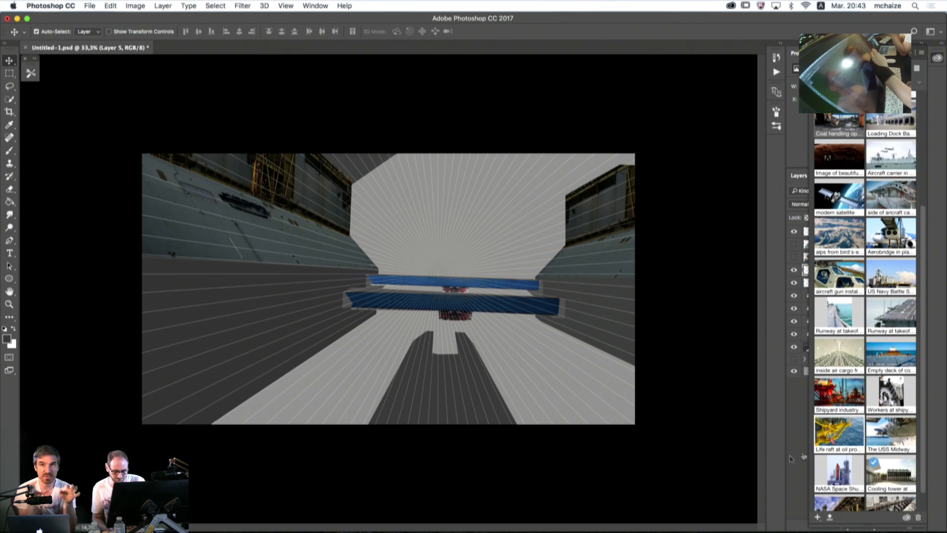
click(17, 20)
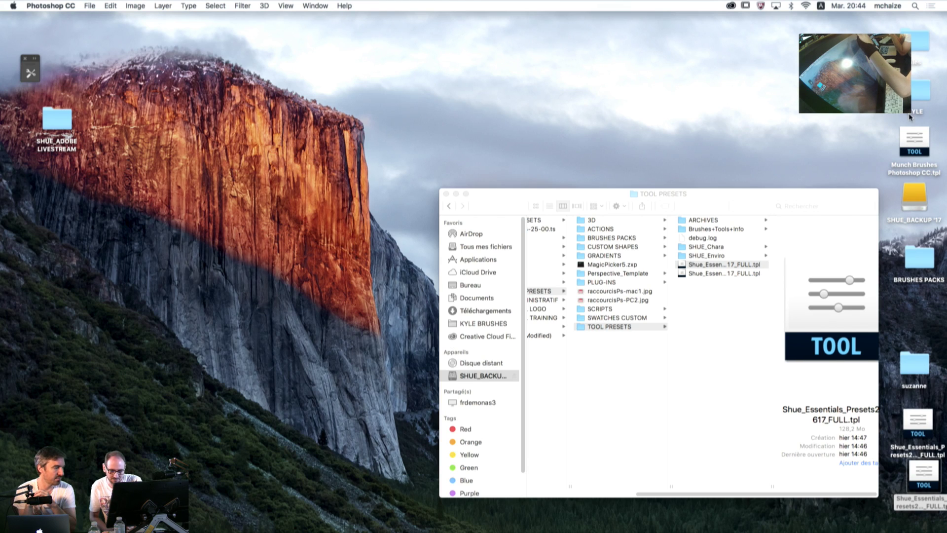
double_click(58, 119)
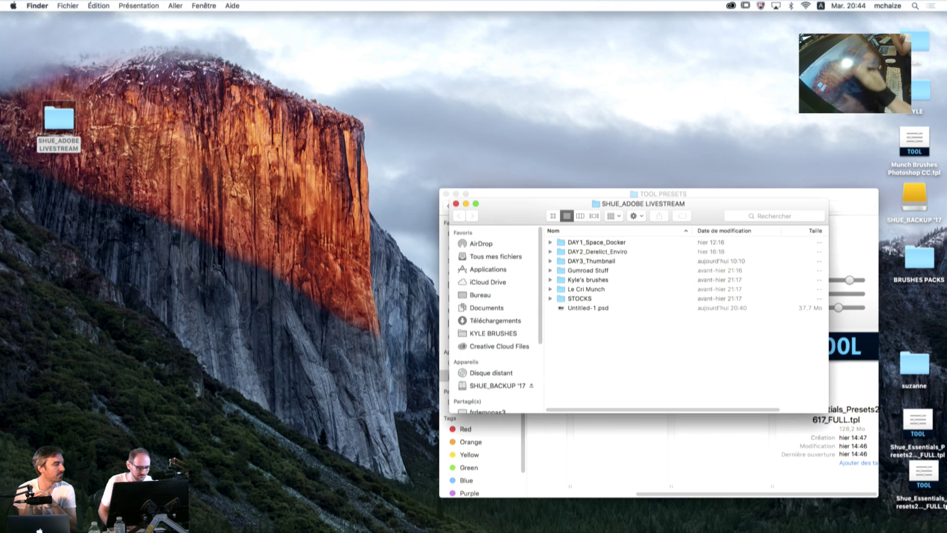
double_click(568, 242)
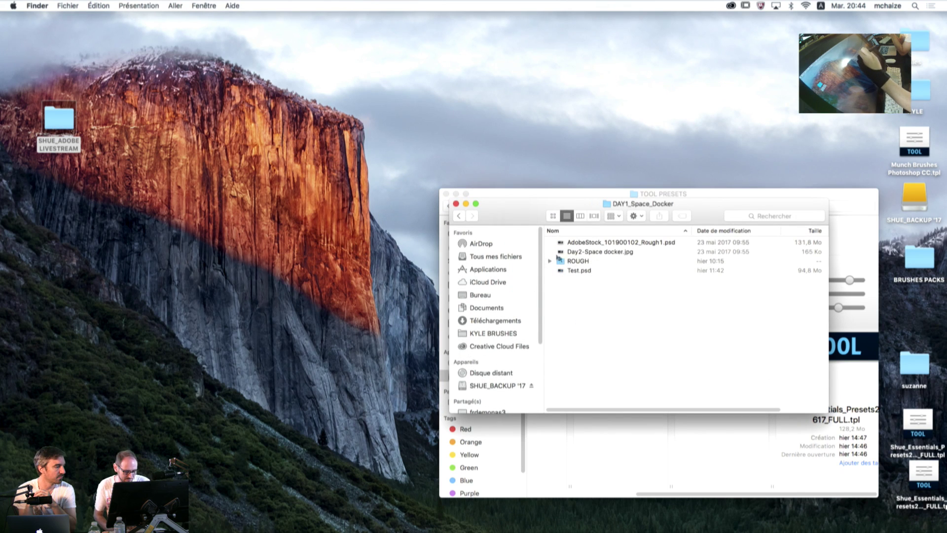
drag(526, 203, 425, 117)
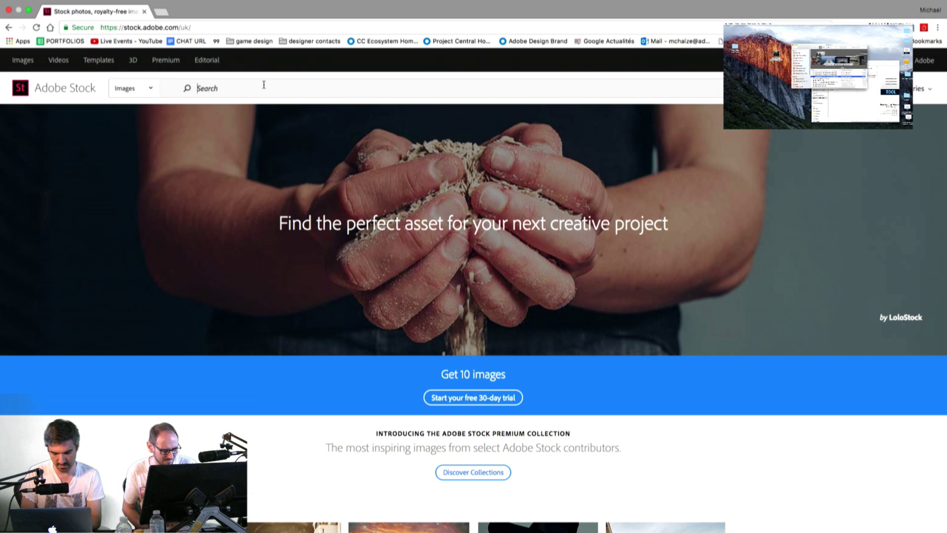
- Search the Adobe Stock website in Chrome for images of "aircraft"
text(aircraft)
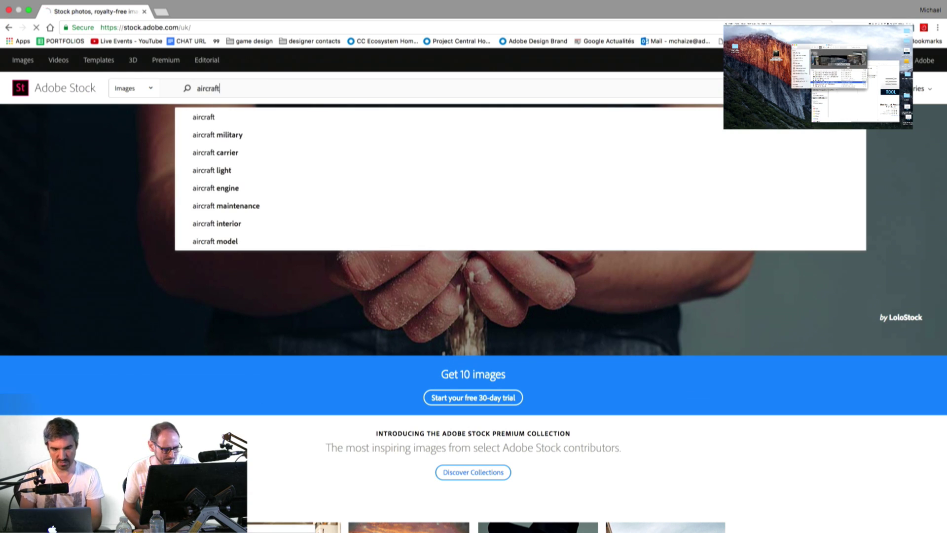
key(Return)
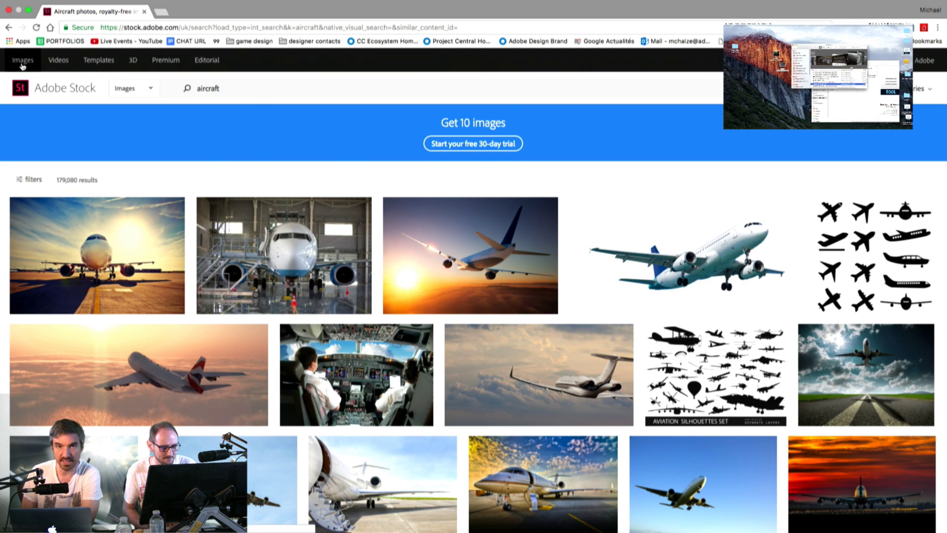
- Look through the template categories offered on Adobe Stock and return to the aircraft search
click(110, 69)
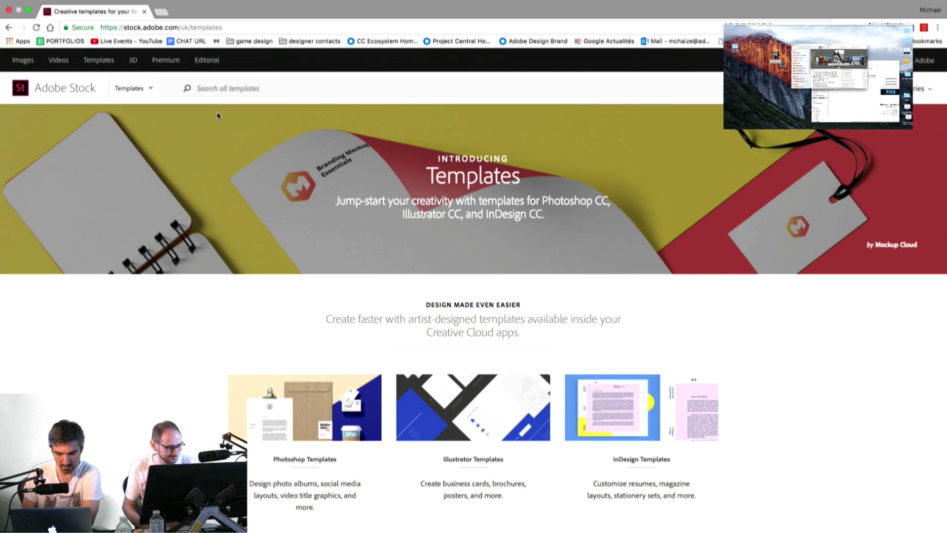
scroll(173, 257, down, 5)
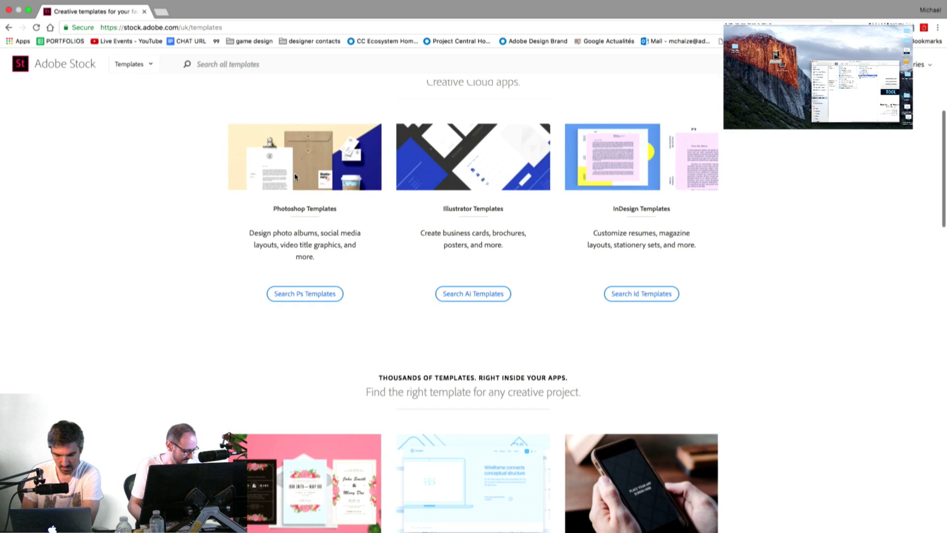
scroll(127, 274, down, 4)
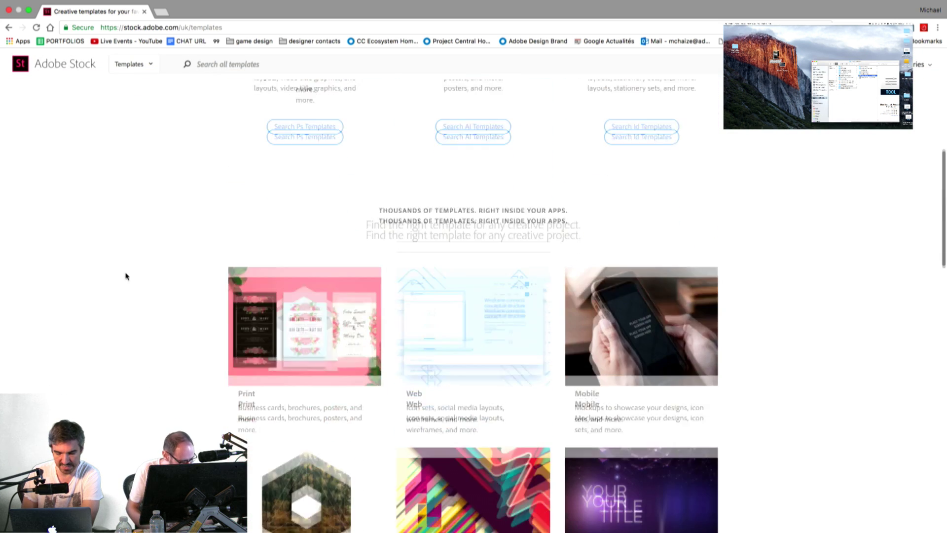
scroll(332, 317, down, 6)
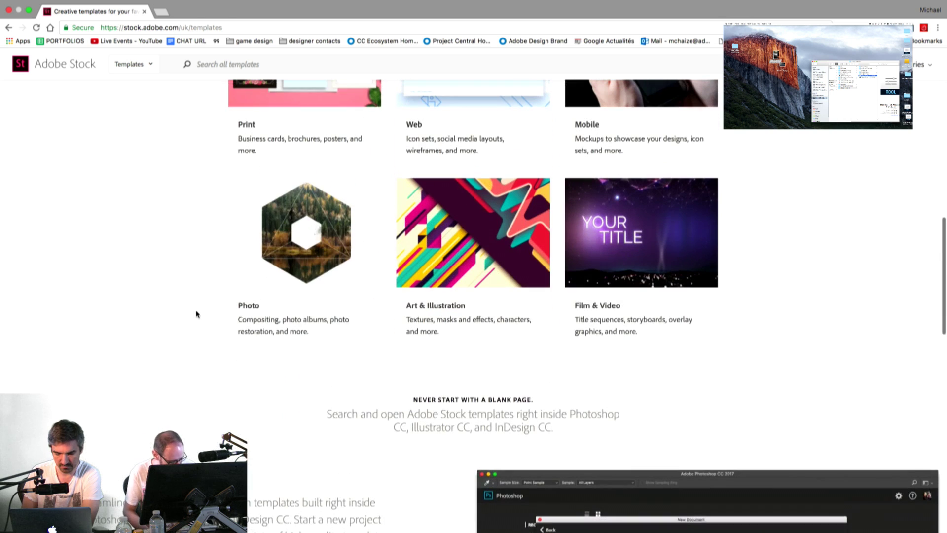
scroll(176, 167, left, 5)
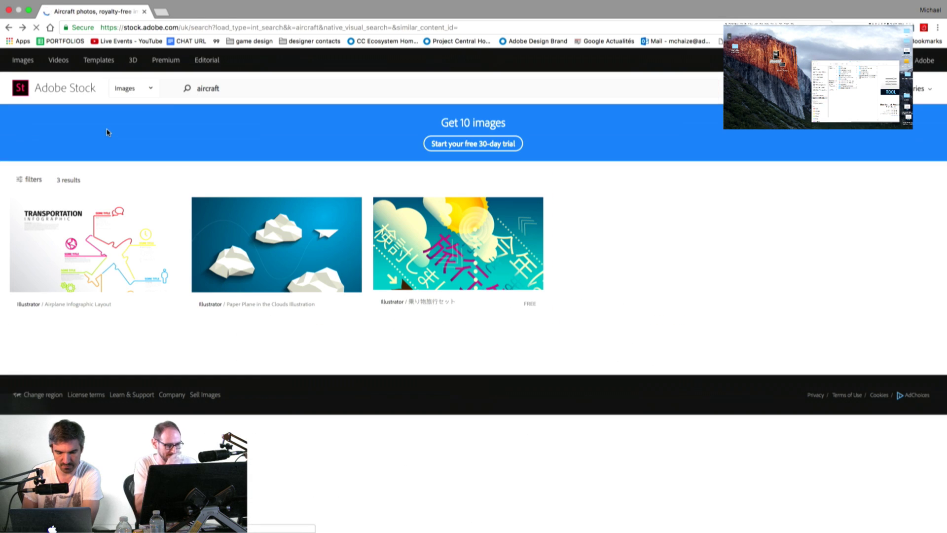
- Widen the aircraft search from images to all asset types
click(149, 92)
click(143, 91)
click(141, 89)
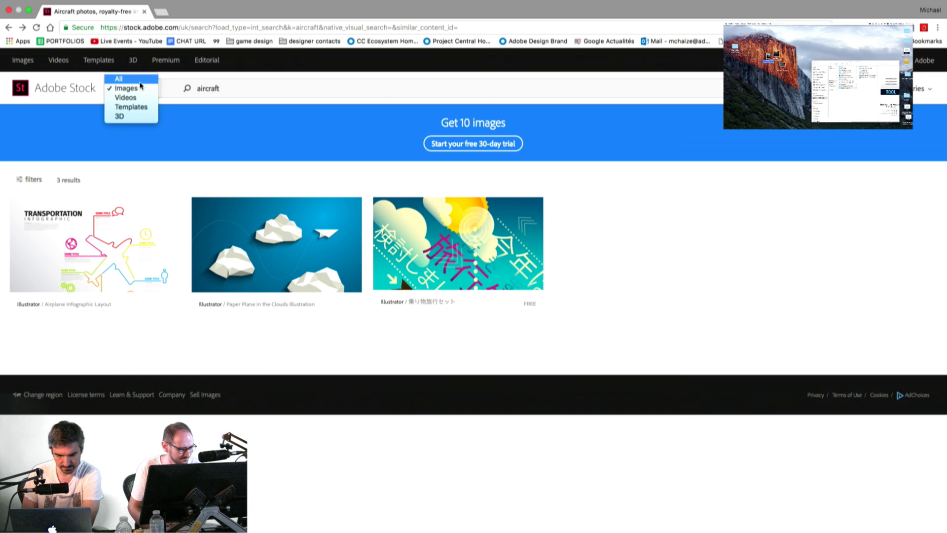
click(121, 78)
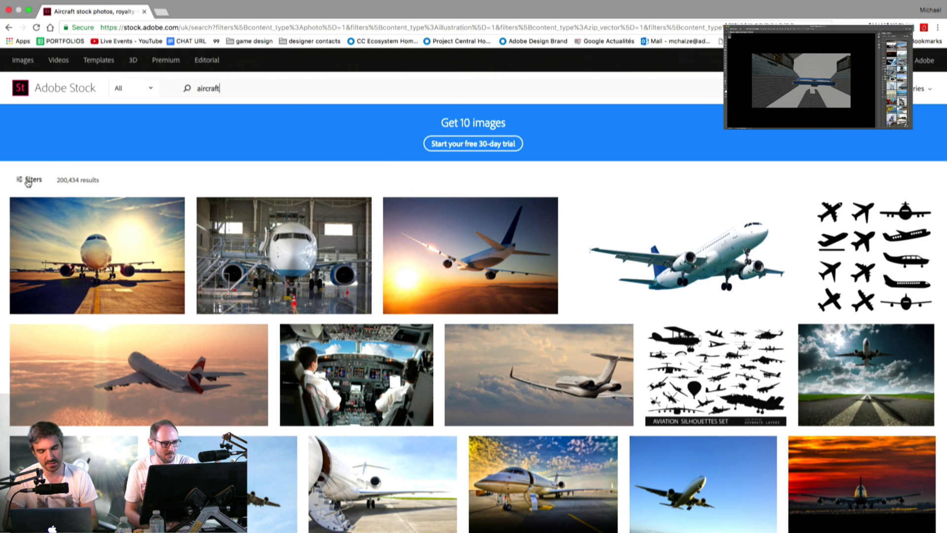
- Show the search filters and compare the aircraft results with Depth of Field at More Blur and back at Default
click(30, 180)
scroll(75, 238, down, 10)
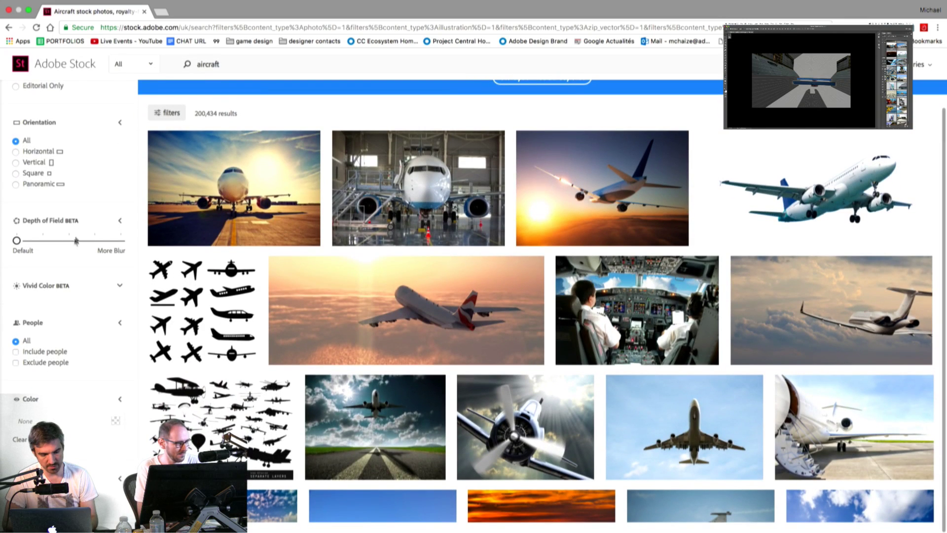
click(17, 241)
drag(19, 245, 119, 248)
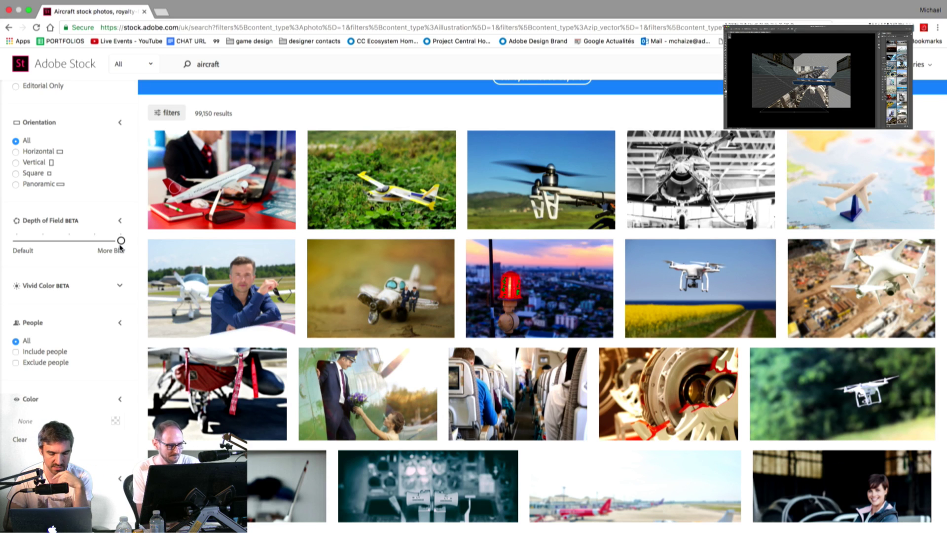
drag(121, 242, 17, 240)
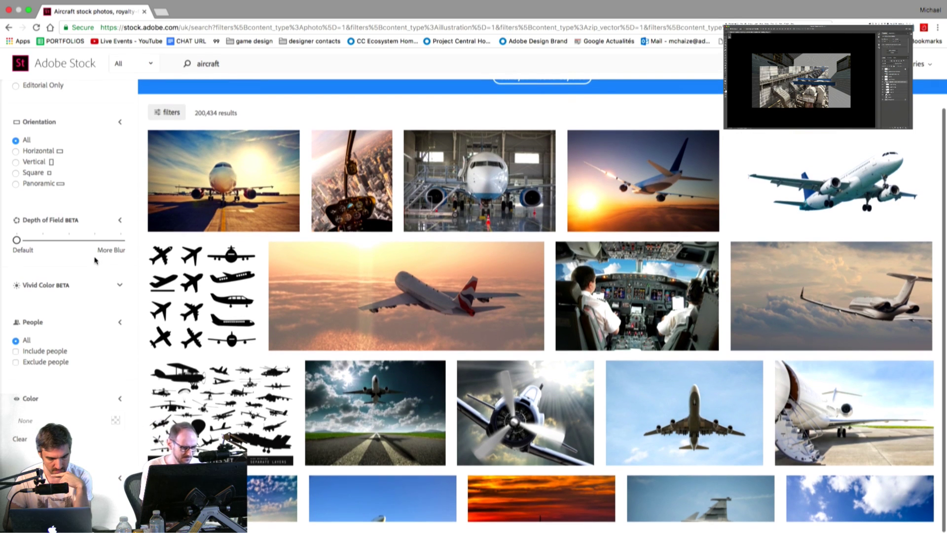
- Compare the aircraft results with the Vivid Color filter at High and at Low
click(119, 285)
drag(70, 309, 122, 306)
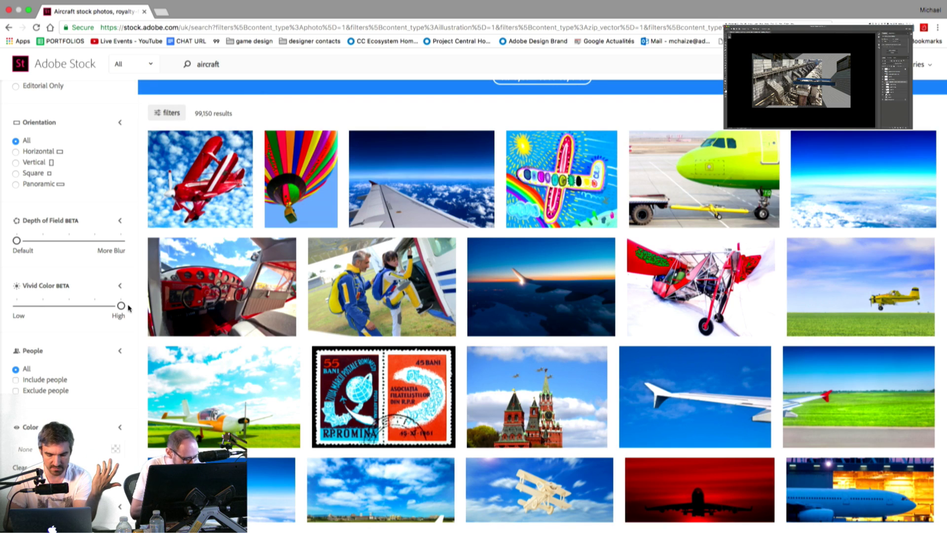
drag(120, 305, 17, 306)
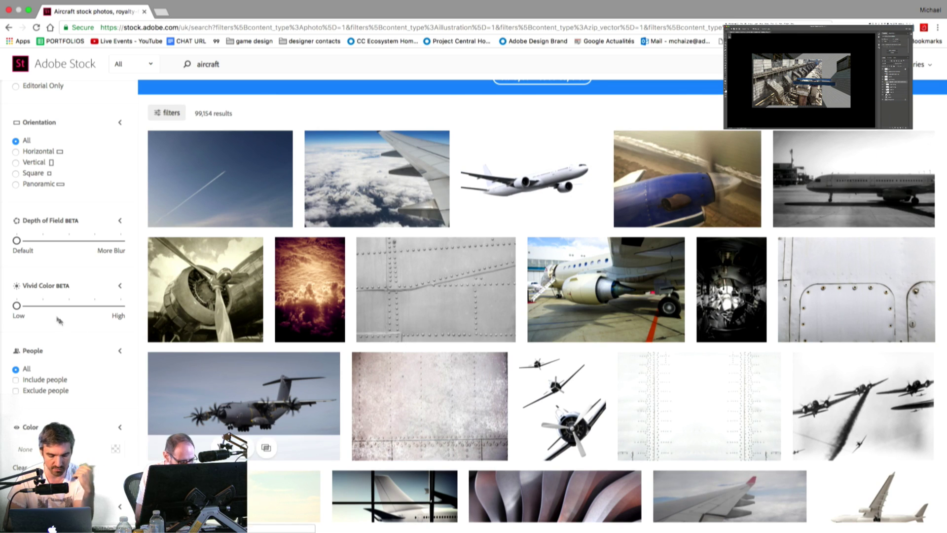
- Open the Color filter for the aircraft search and pick a red tone from its colour picker
scroll(77, 333, down, 1)
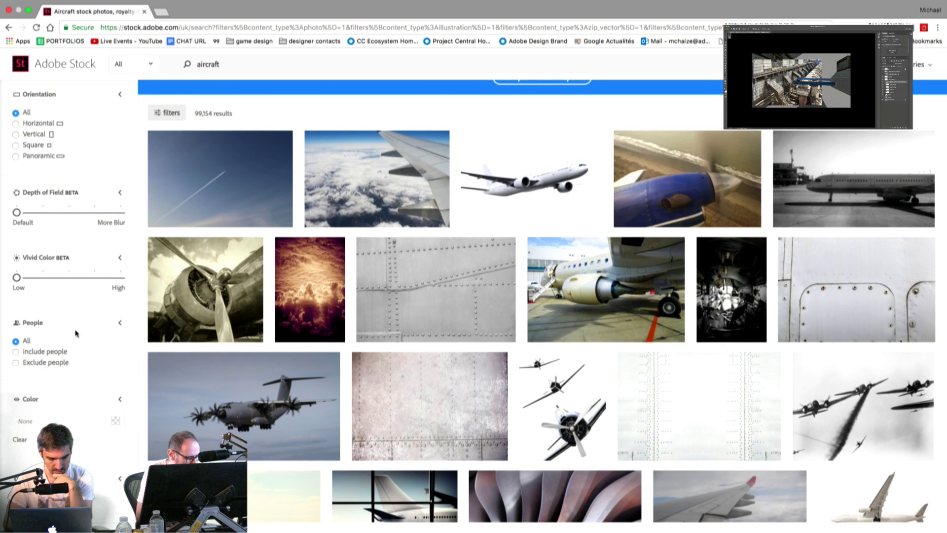
click(120, 418)
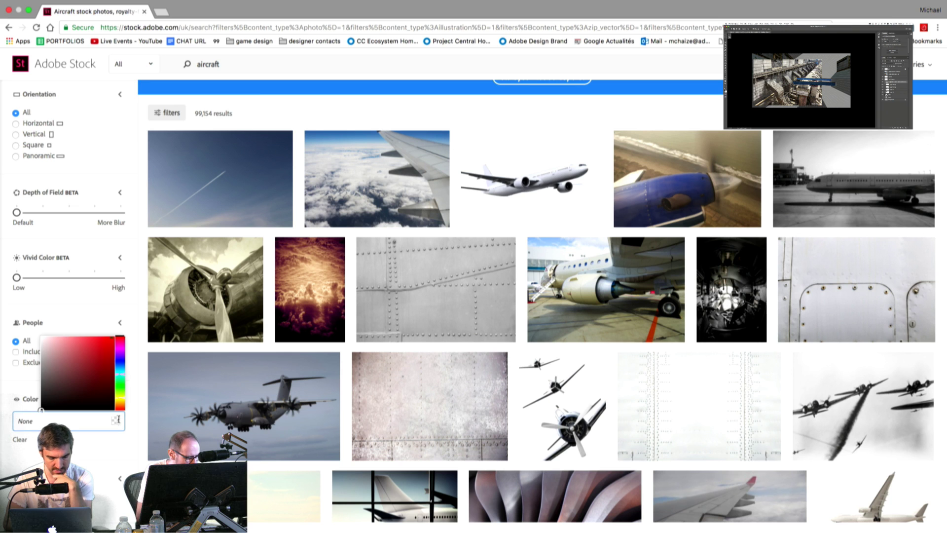
click(88, 358)
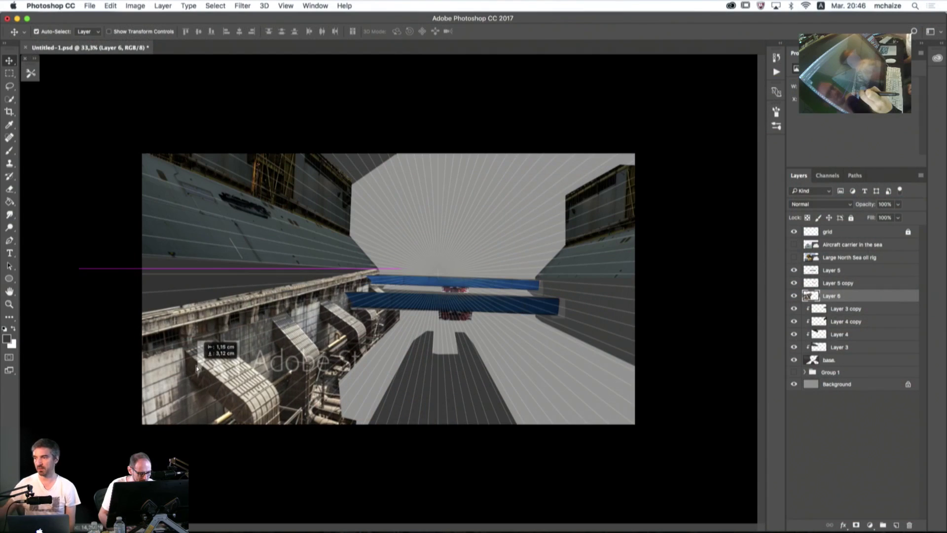
- In Photoshop, position the industrial wall piece on the left wall and distort it so its ledge follows the perspective grid
drag(196, 367, 200, 370)
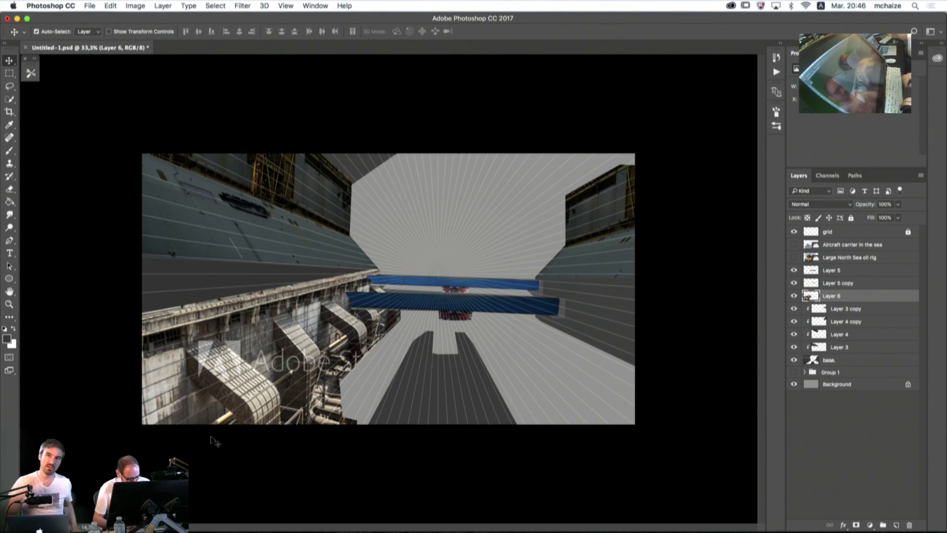
key(super)
key(super+t)
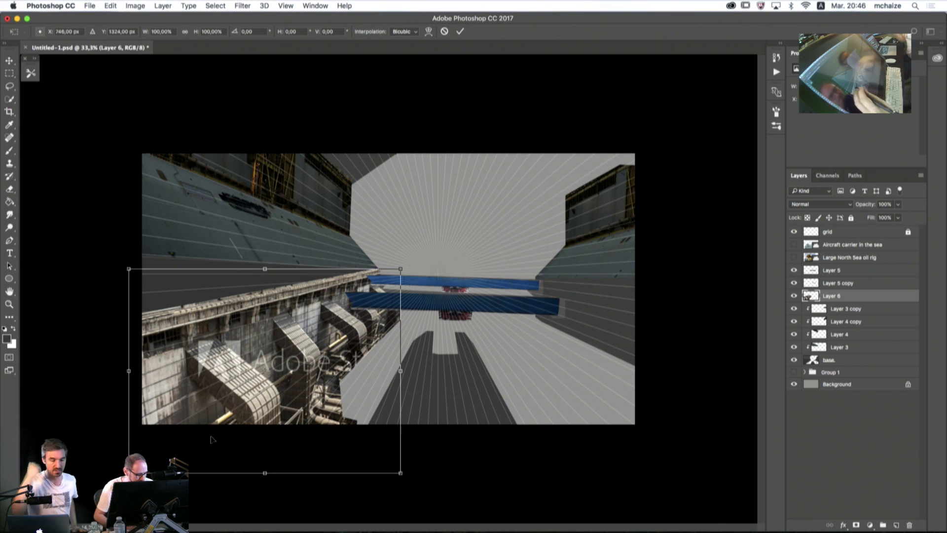
right_click(203, 344)
click(211, 387)
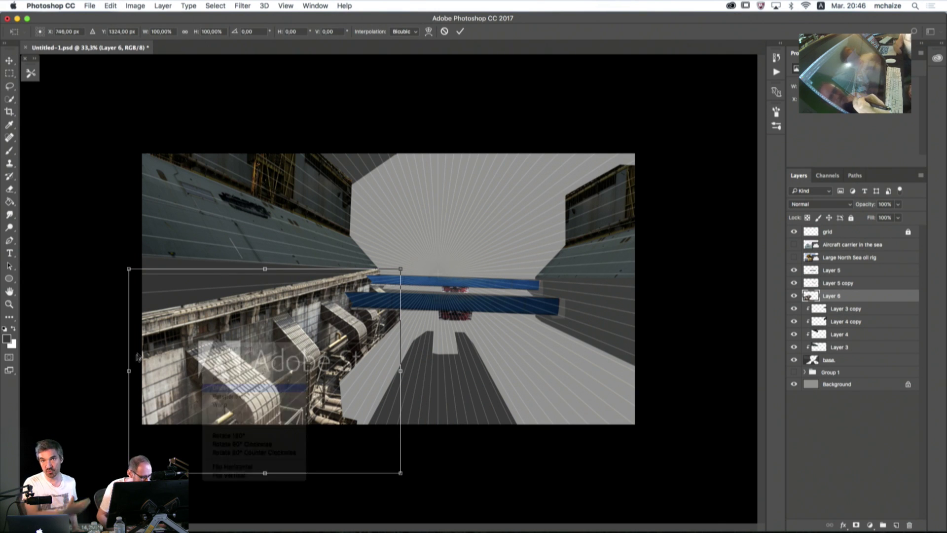
drag(128, 370, 127, 315)
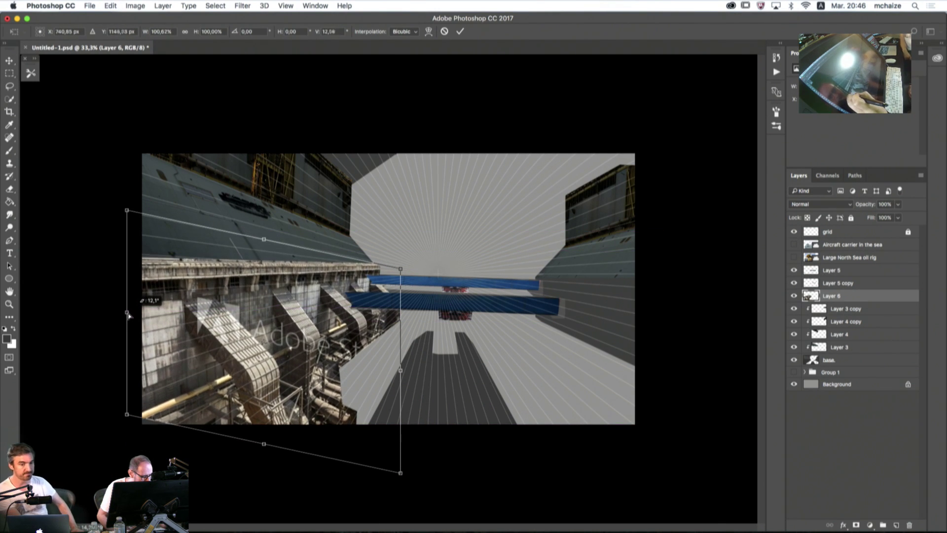
drag(399, 372, 402, 380)
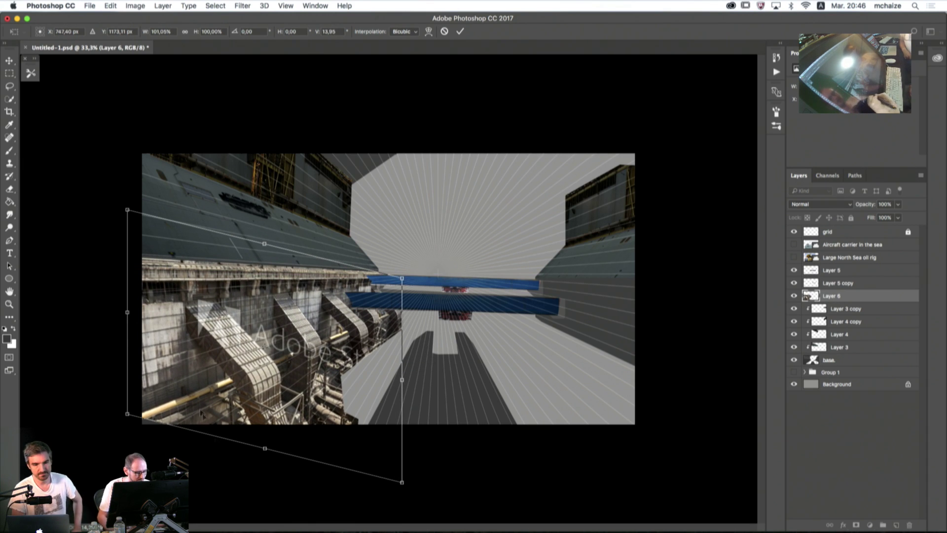
drag(129, 417, 126, 426)
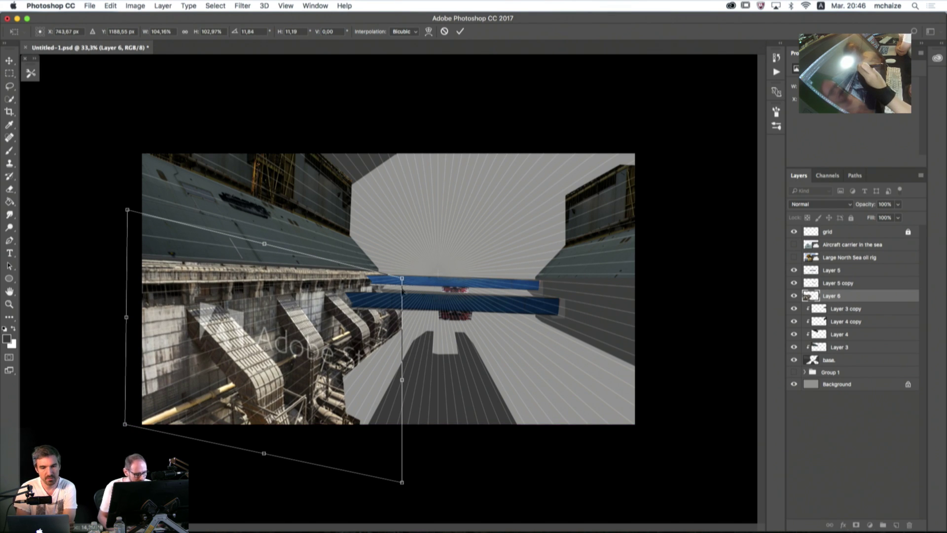
drag(402, 379, 400, 376)
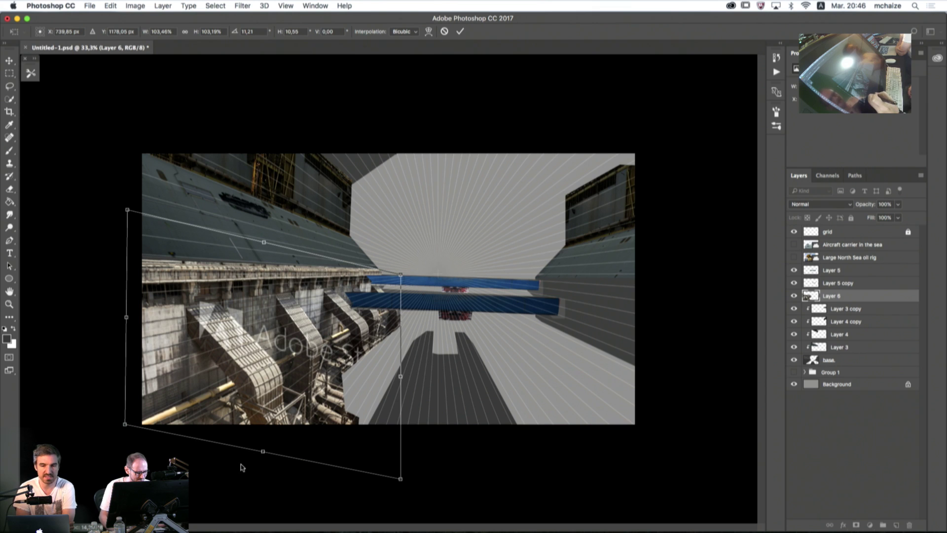
- Refine the corners of the left wall piece to stretch it down along the grid and apply the distortion
drag(401, 479, 405, 470)
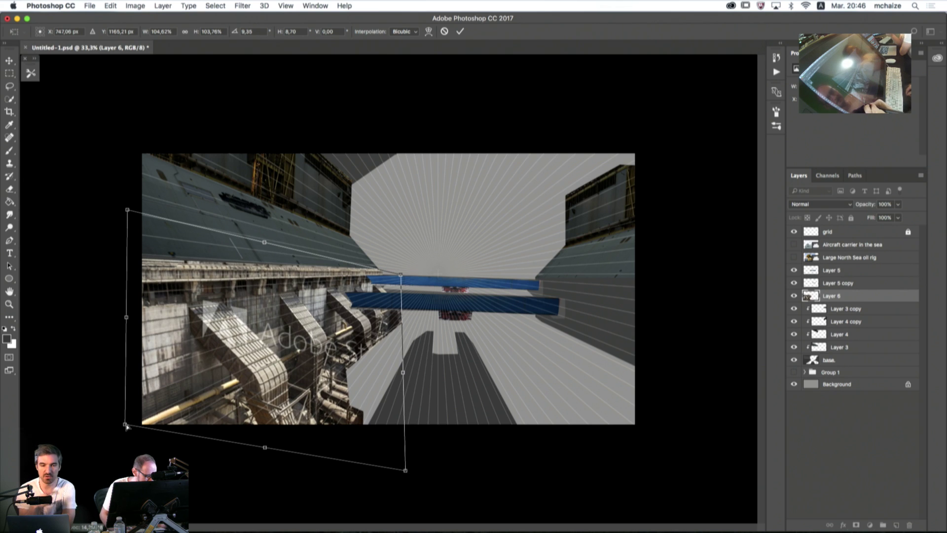
drag(126, 425, 123, 442)
drag(127, 211, 128, 203)
drag(124, 442, 123, 448)
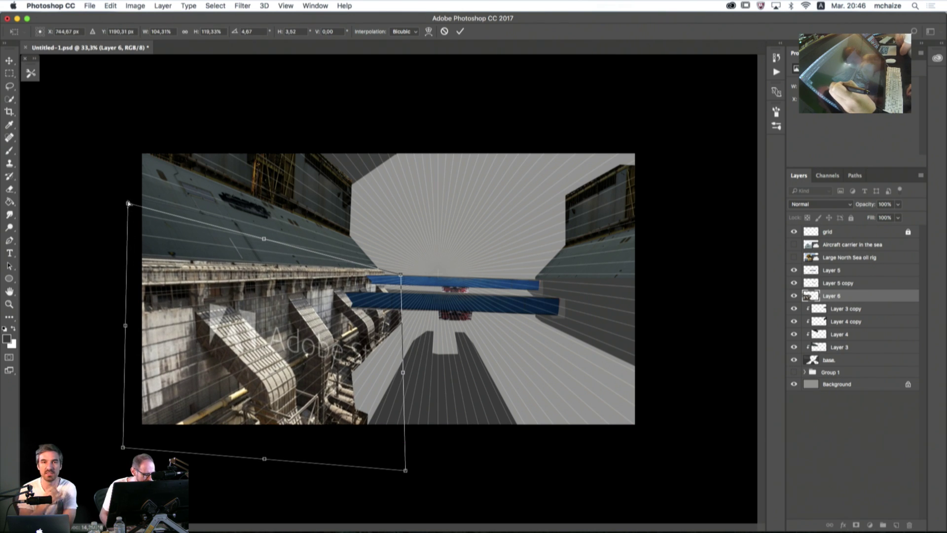
drag(128, 204, 128, 201)
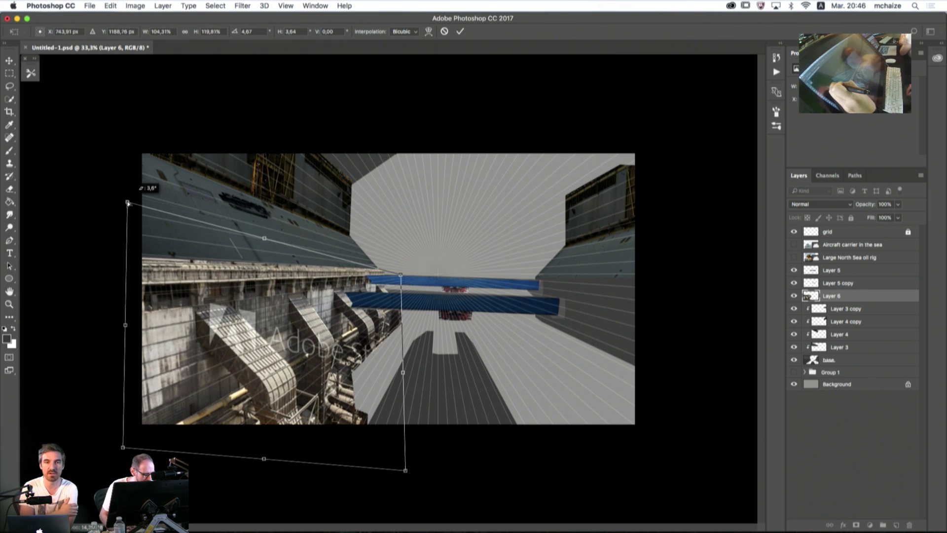
click(459, 31)
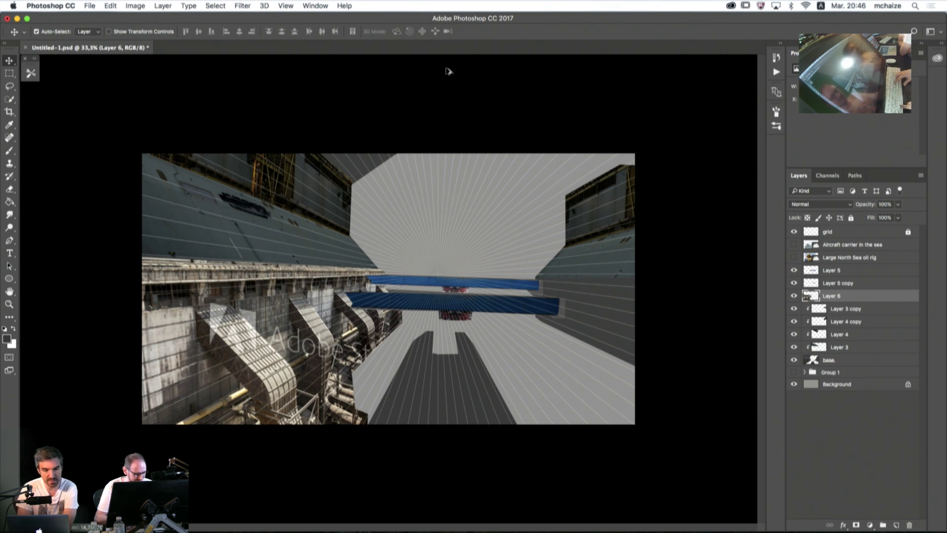
- Darken the left wall piece with Curves by lowering the white point's output to 123
key(super+m)
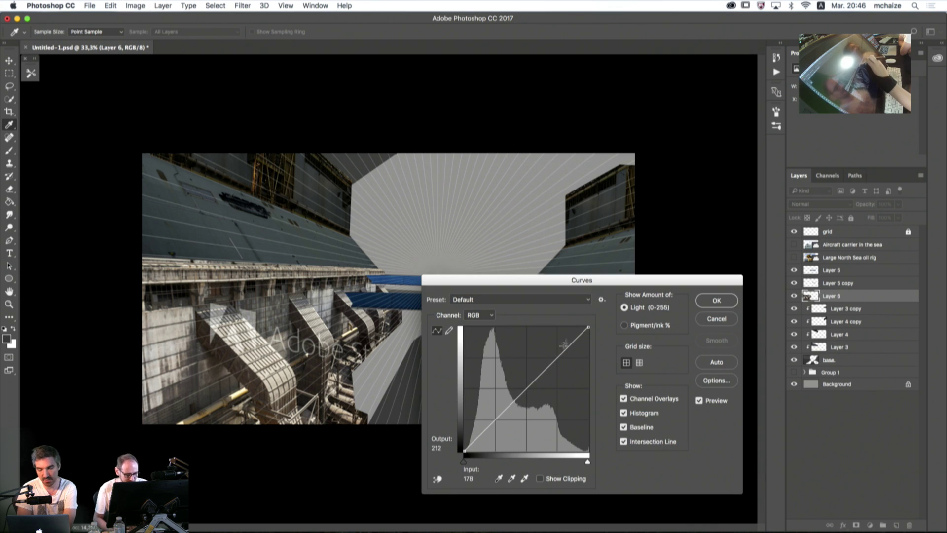
drag(587, 326, 591, 393)
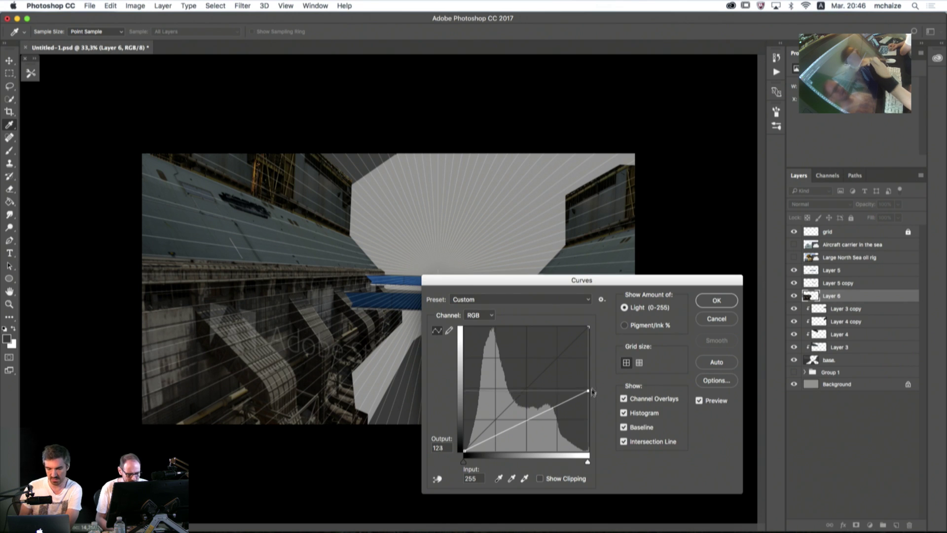
click(716, 300)
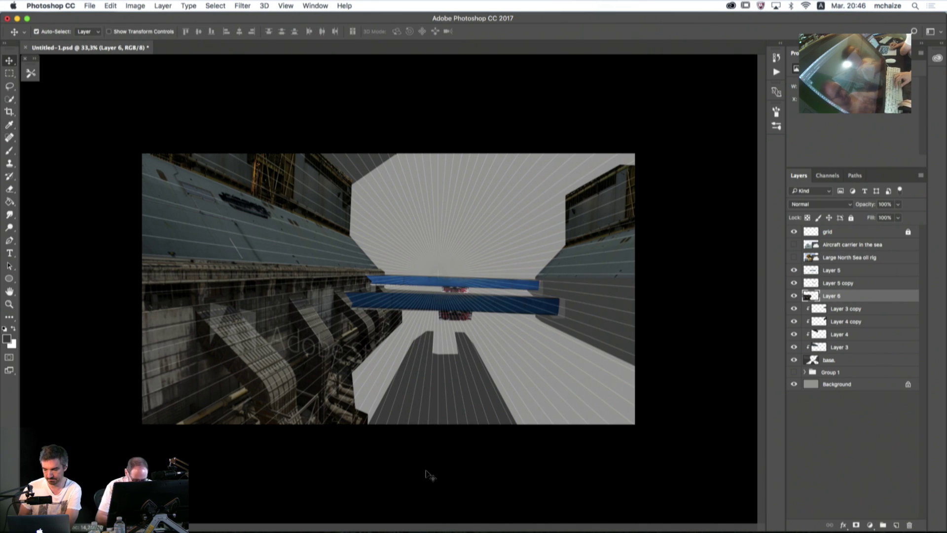
- Duplicate the darkened wall piece layer and begin a free transform on the copy
key(super+j)
key(super)
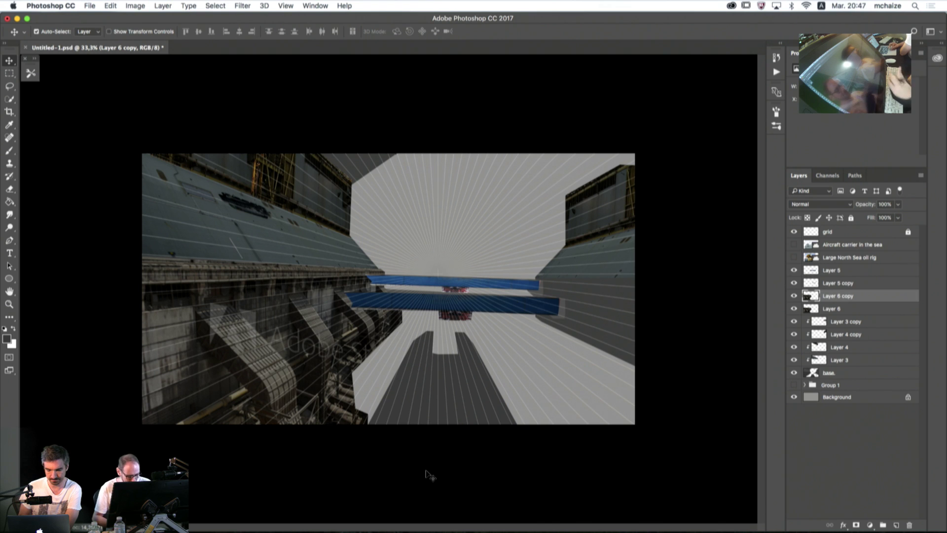
key(super+t)
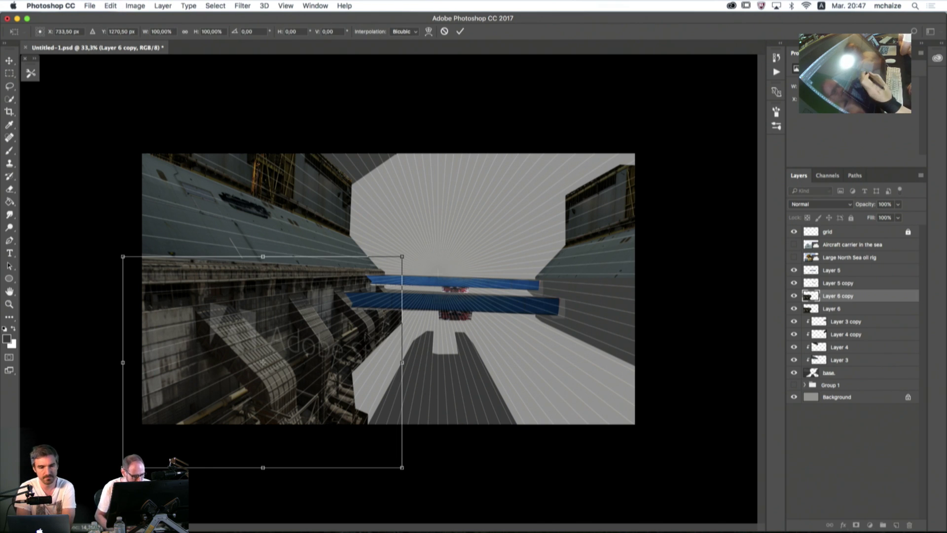
right_click(348, 328)
key(Escape)
right_click(351, 342)
key(Escape)
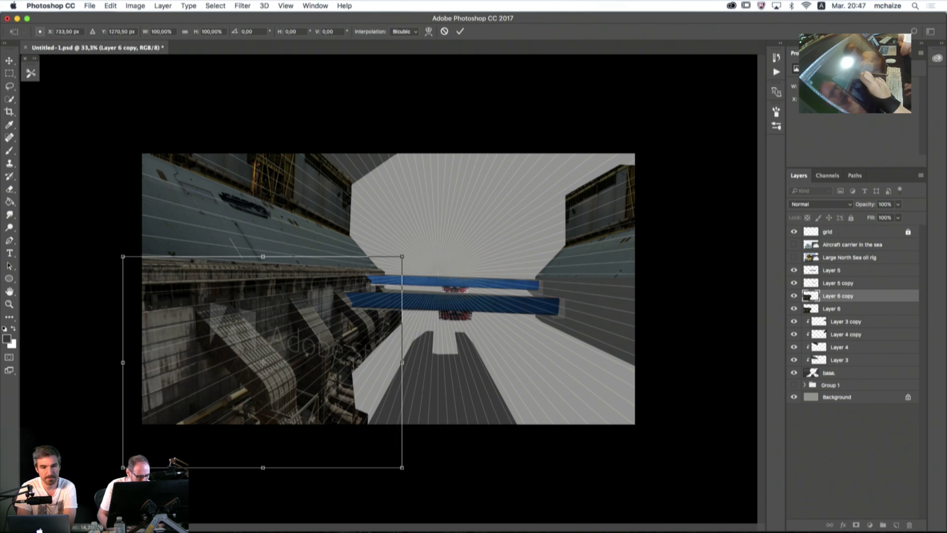
right_click(346, 345)
key(Escape)
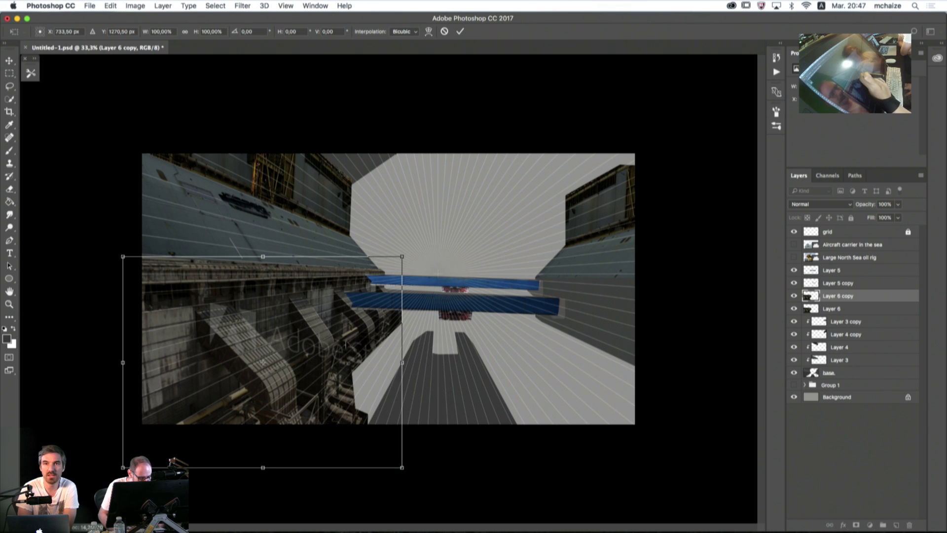
right_click(346, 343)
key(Escape)
right_click(354, 421)
key(Escape)
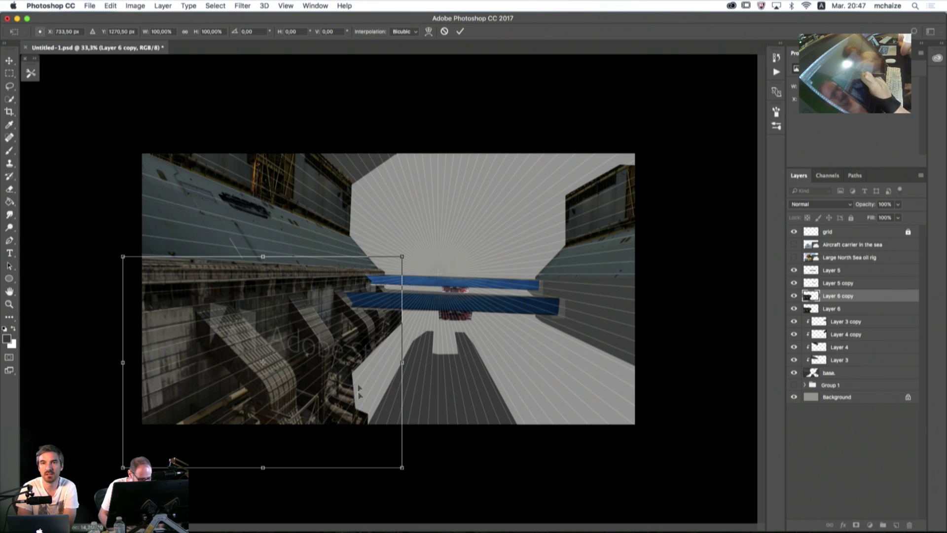
right_click(356, 357)
click(363, 402)
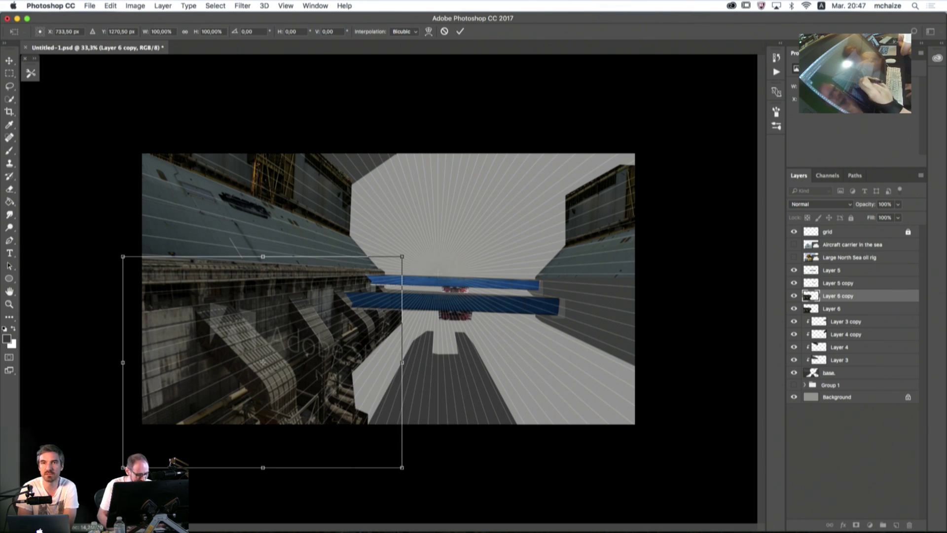
- Try out horizontal and vertical flips on the copied wall piece and return it to its original orientation
right_click(324, 365)
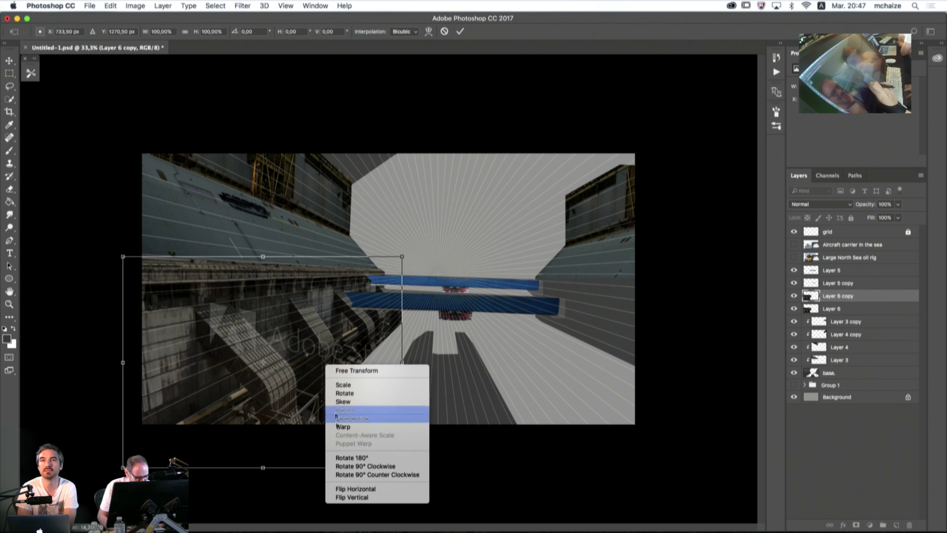
click(340, 491)
right_click(322, 486)
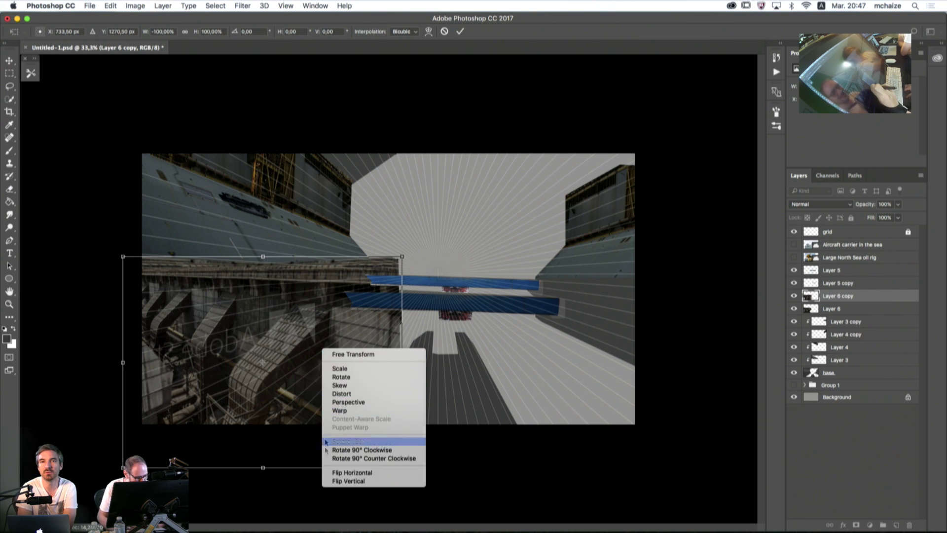
click(331, 479)
right_click(288, 389)
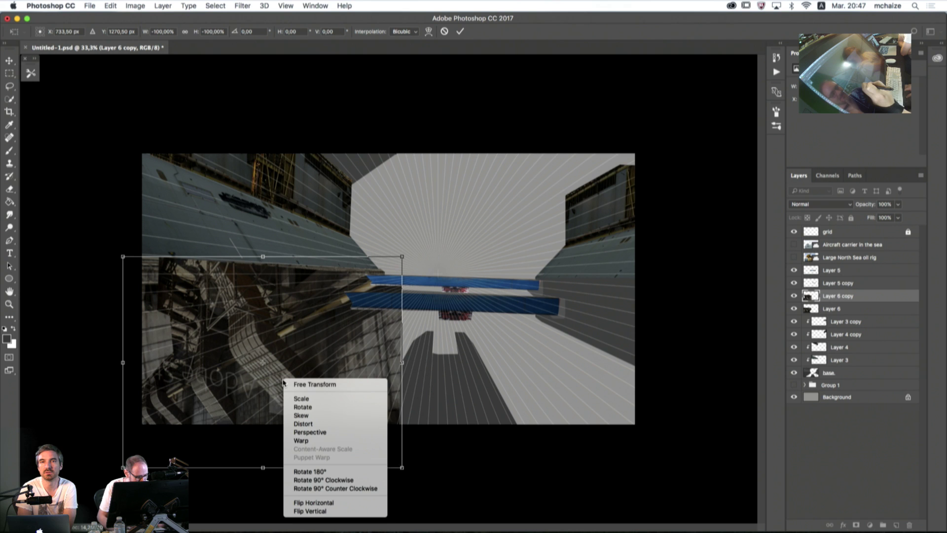
click(295, 503)
right_click(298, 497)
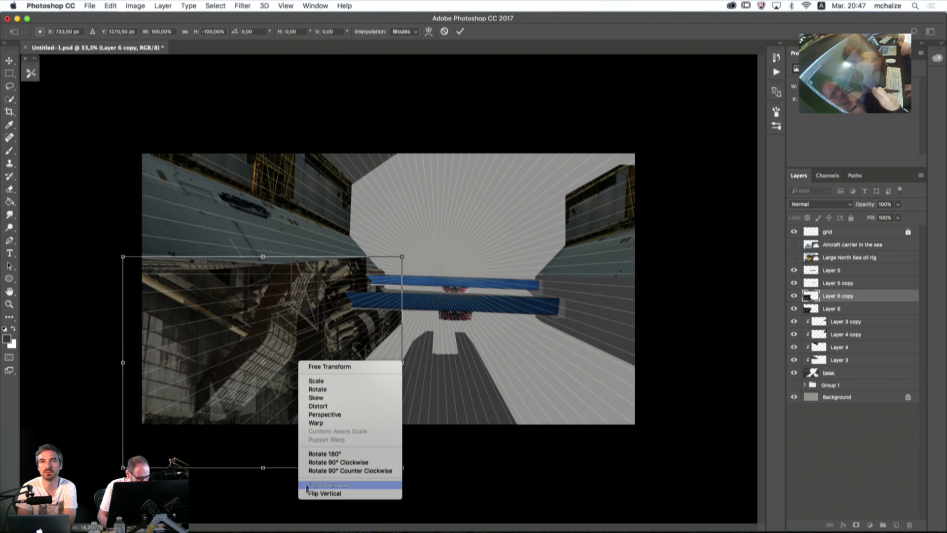
click(306, 495)
- Move the copied wall piece to the right wall and flip it horizontally to mirror the left side
drag(275, 387, 505, 392)
right_click(494, 375)
key(Escape)
right_click(493, 393)
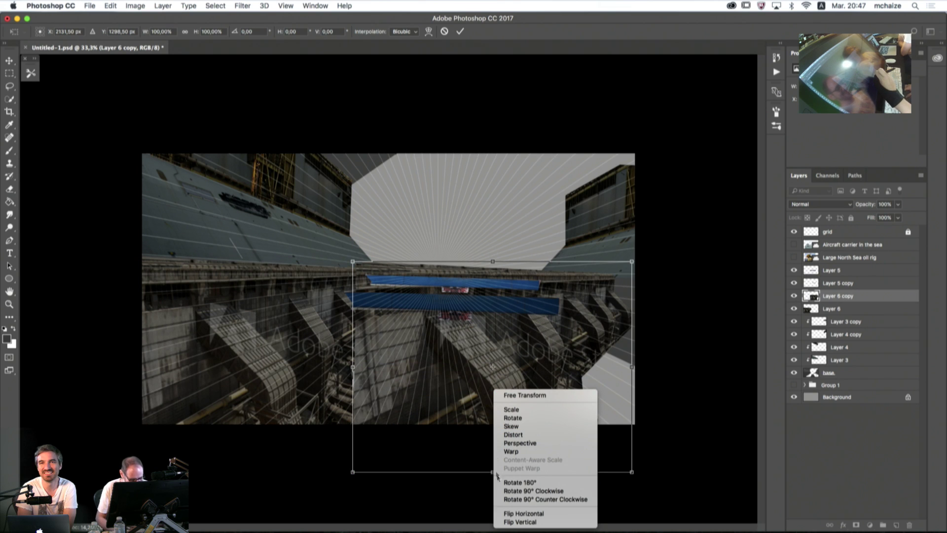
click(500, 513)
drag(438, 390, 595, 387)
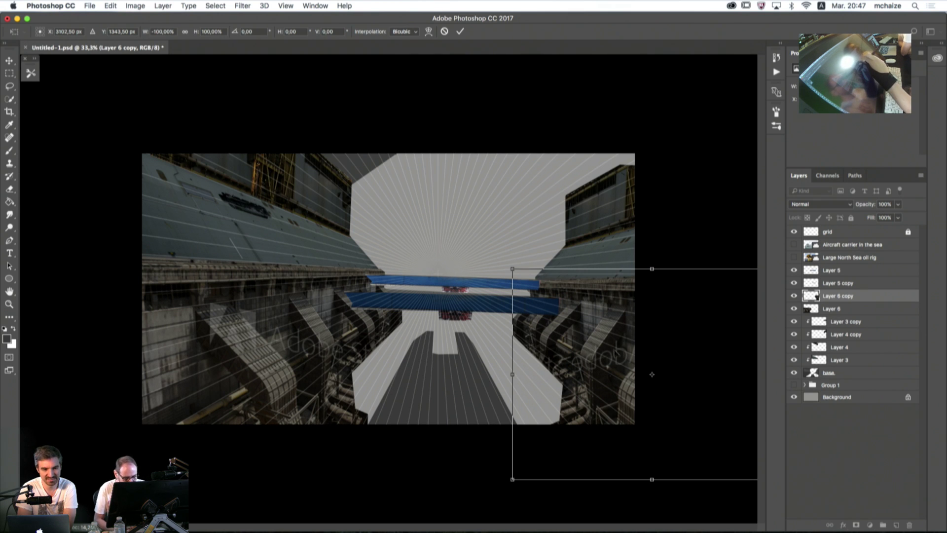
- Distort the mirrored copy by skewing its inner edge and extending it downward to fit the right wall, and apply it
right_click(586, 371)
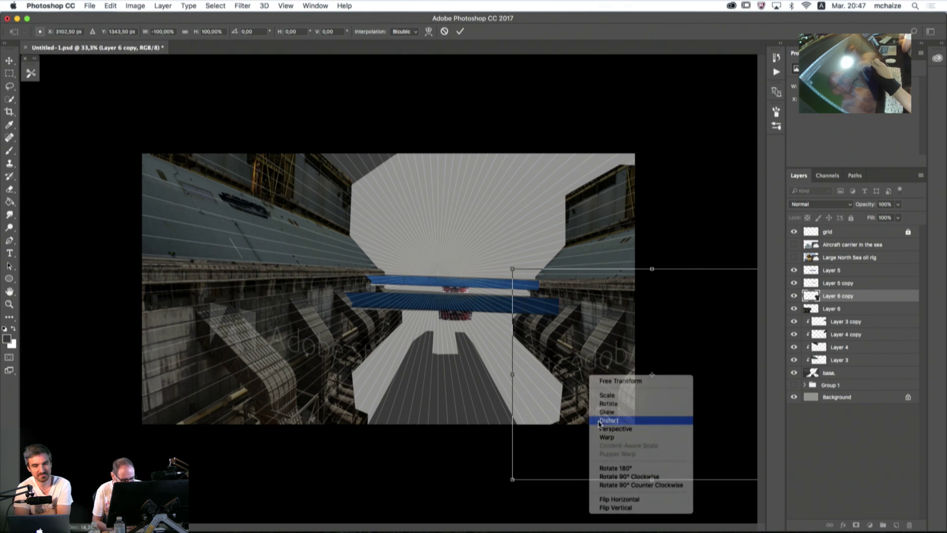
click(616, 420)
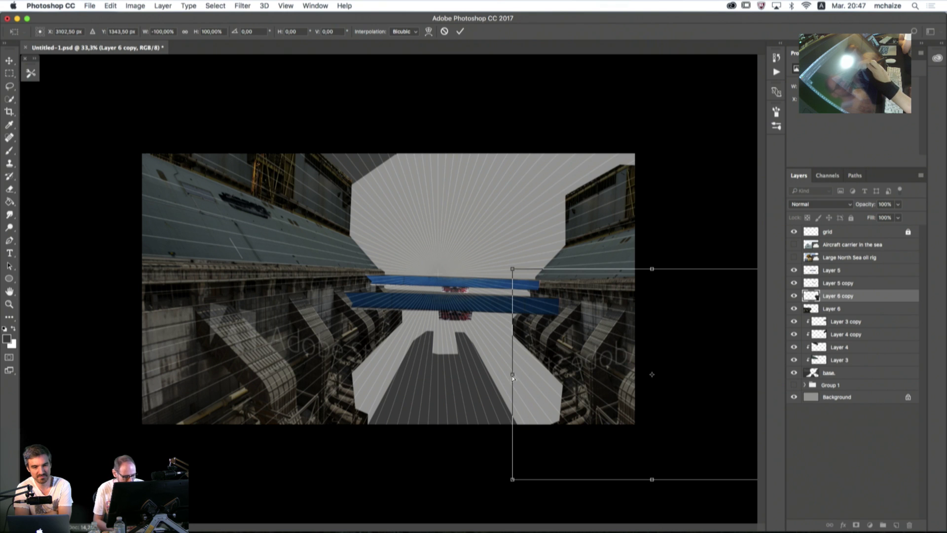
drag(513, 377, 566, 373)
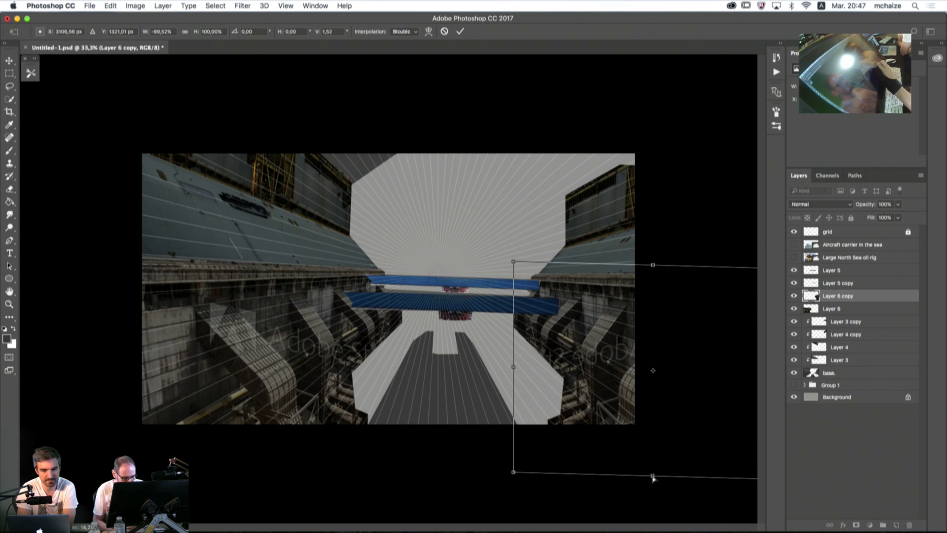
drag(652, 476, 652, 486)
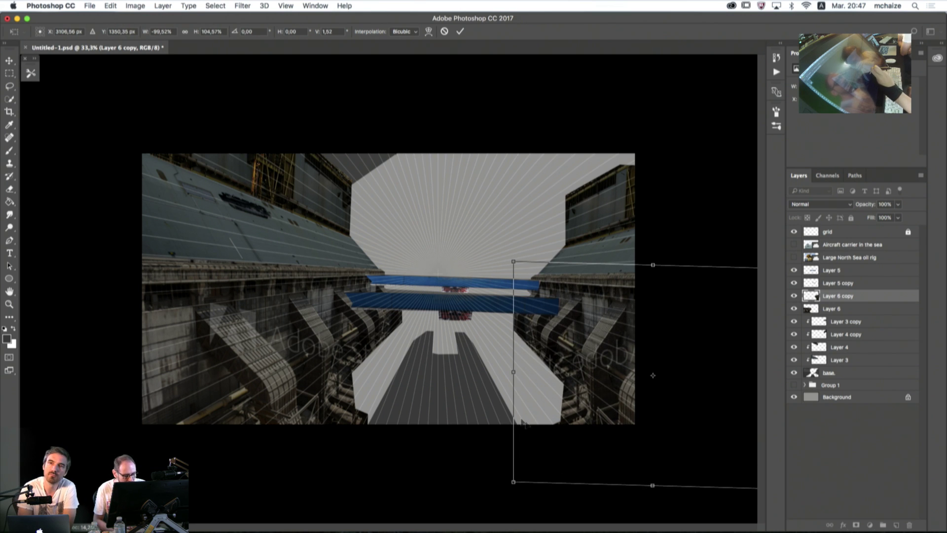
click(459, 32)
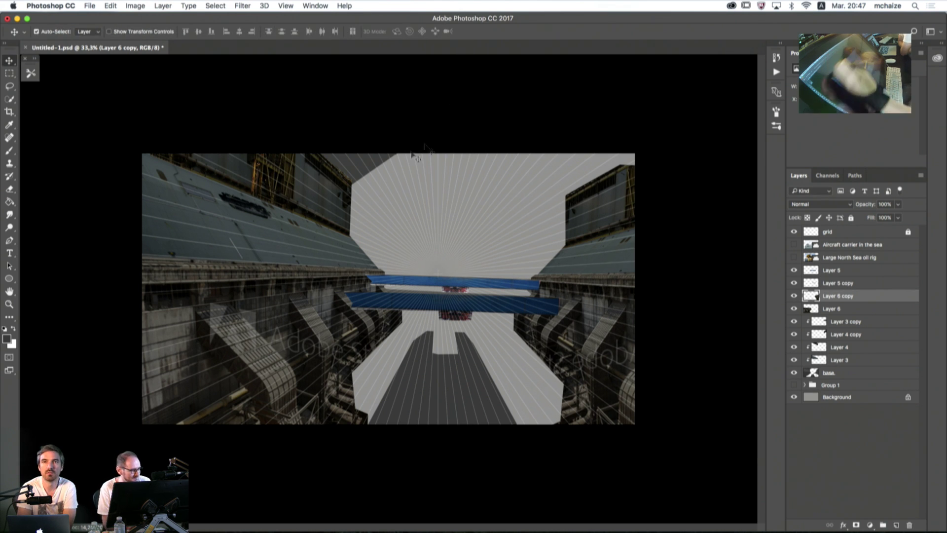
- Cut an irregular notch out of the mirrored wall's lower inner edge with a freehand lasso selection, and deselect
click(9, 87)
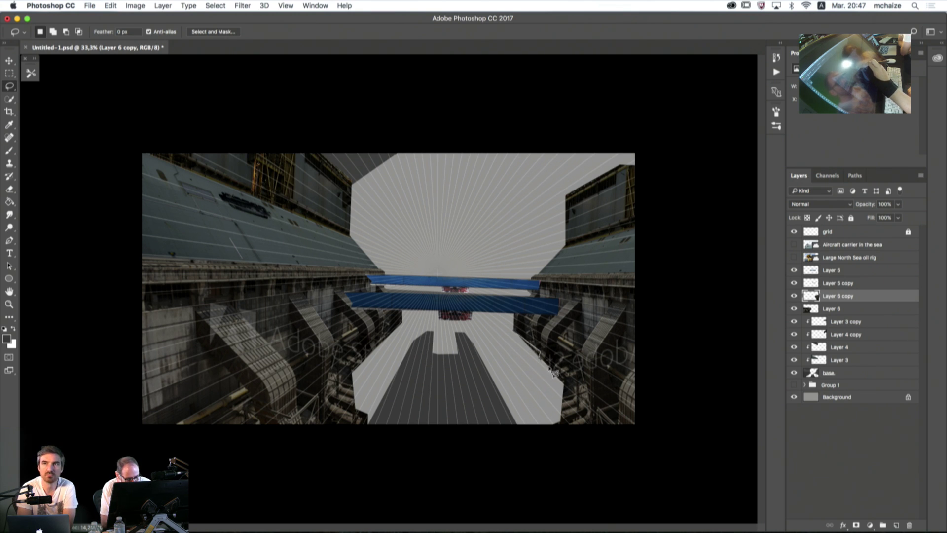
mouse_move(568, 373)
mouse_down()
mouse_move(564, 395)
mouse_move(500, 350)
mouse_move(512, 331)
mouse_up()
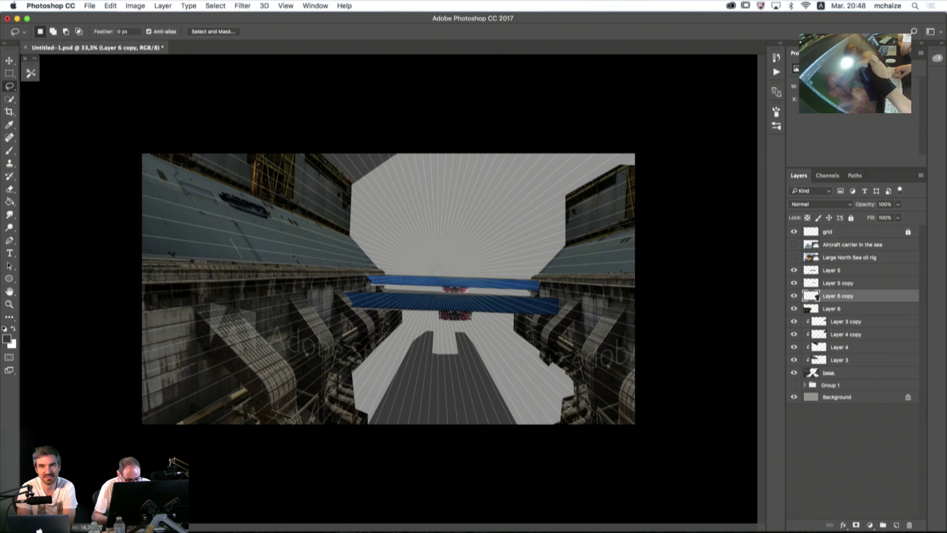
click(545, 182)
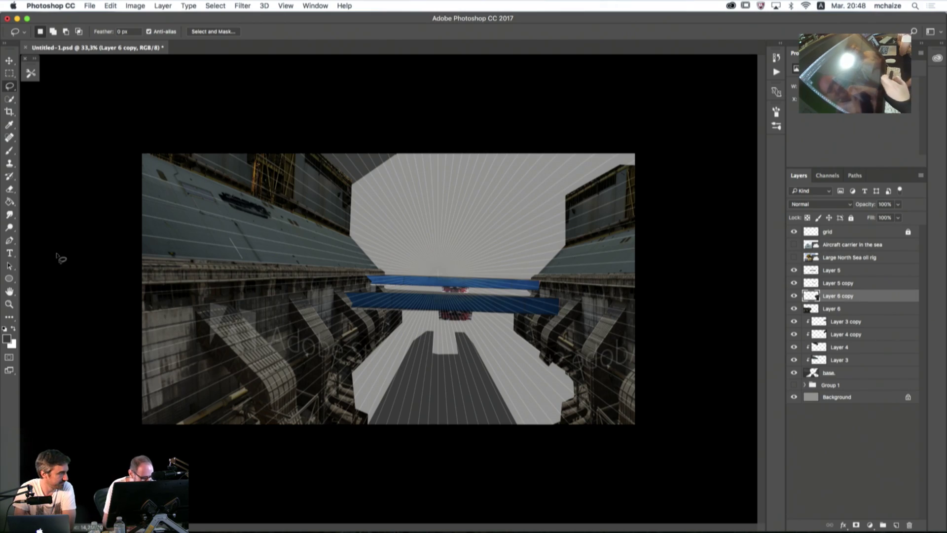
- Display the tool presets and switch from the Brush to the Smudge tool to list its presets
click(10, 150)
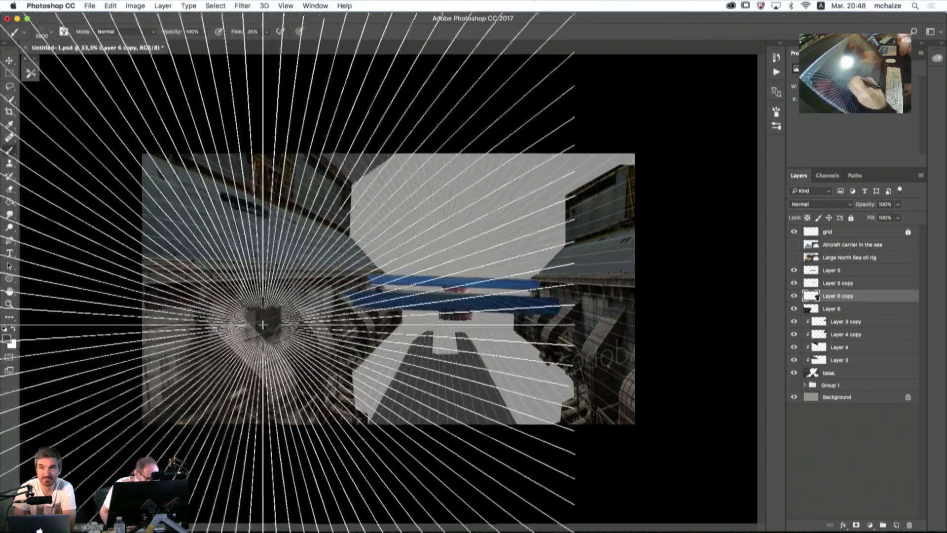
click(31, 73)
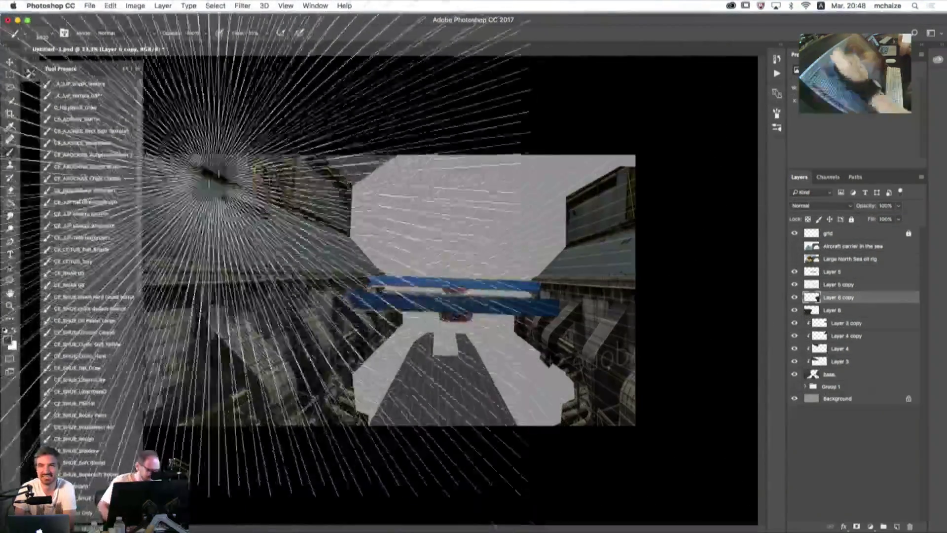
click(30, 73)
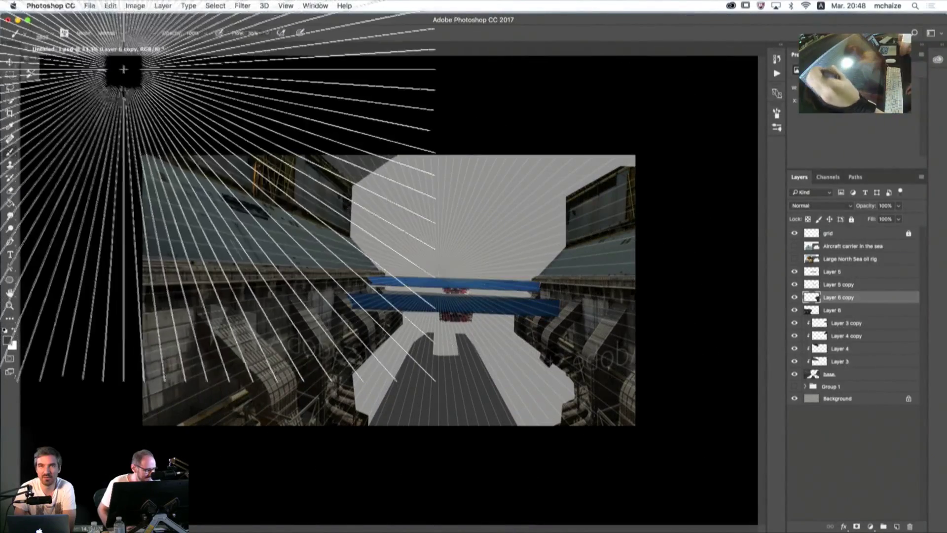
click(30, 74)
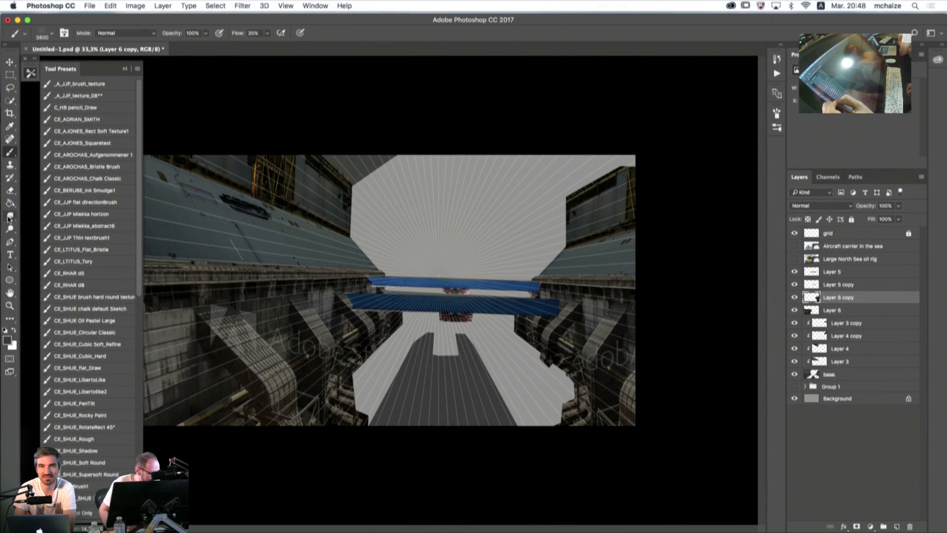
click(10, 215)
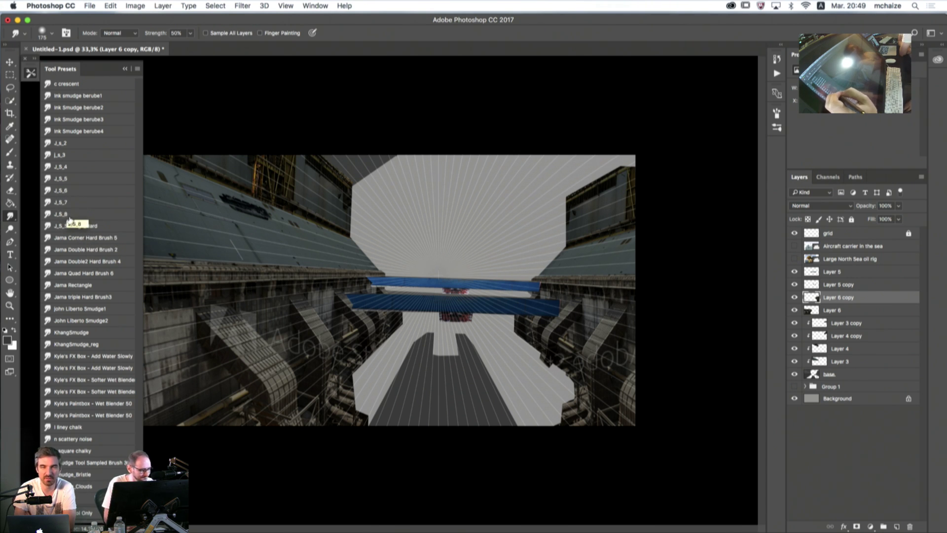
- Try twice to license the Coal power plant stock image from the library, dismissing each dialog
click(937, 59)
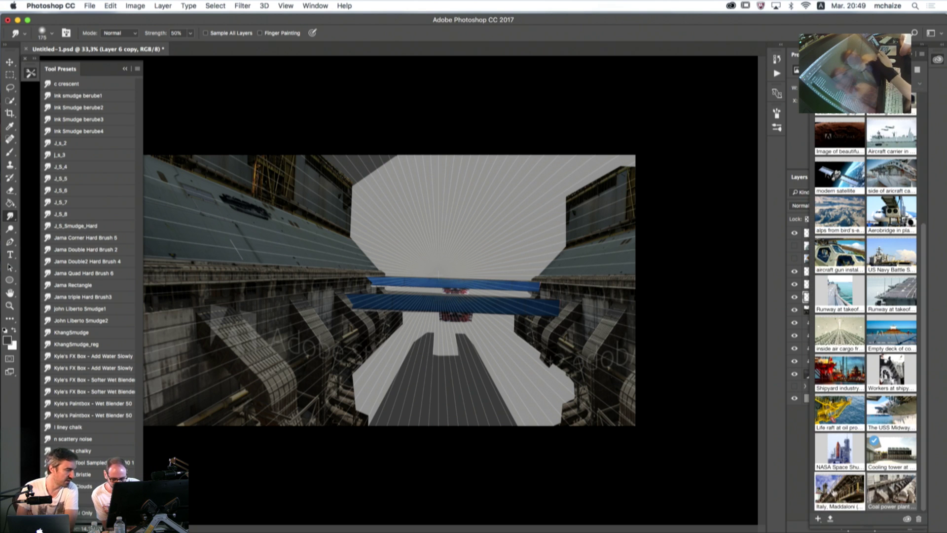
right_click(888, 488)
click(883, 492)
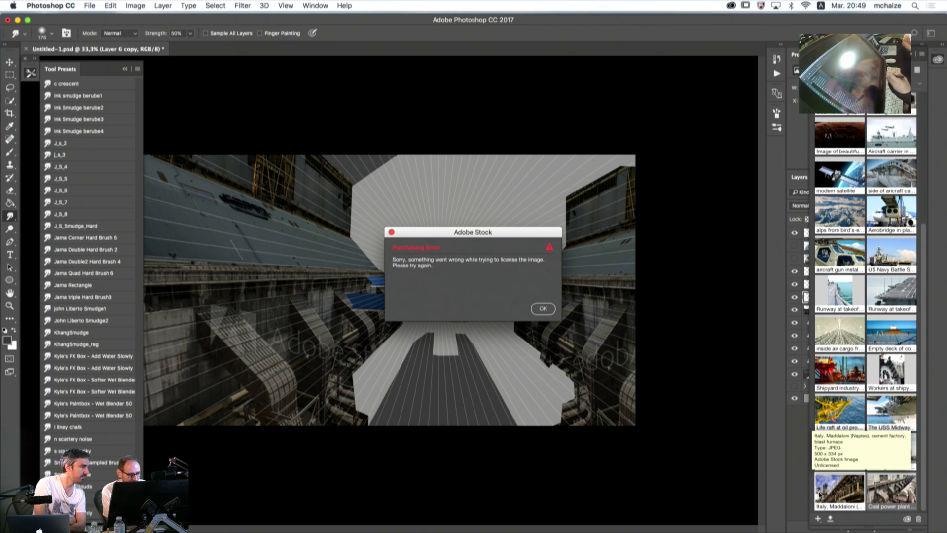
click(543, 309)
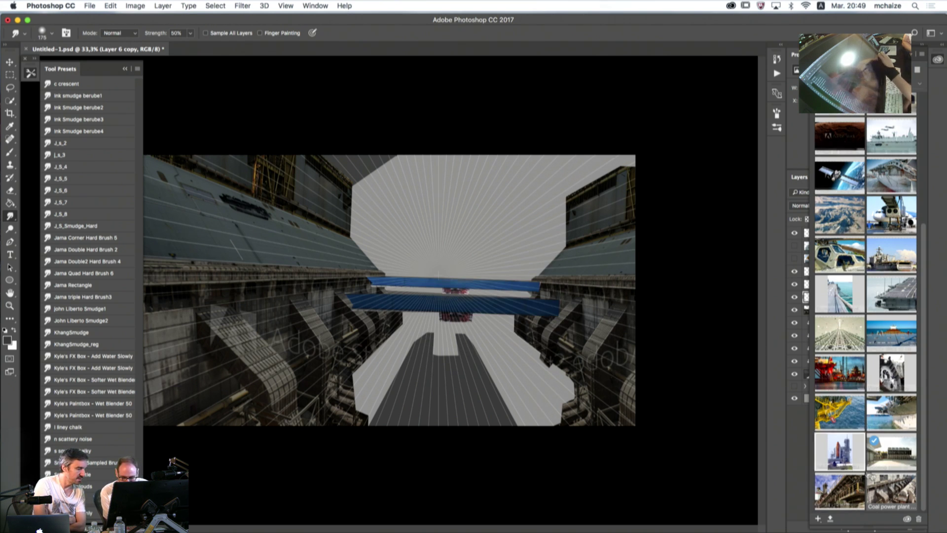
click(881, 487)
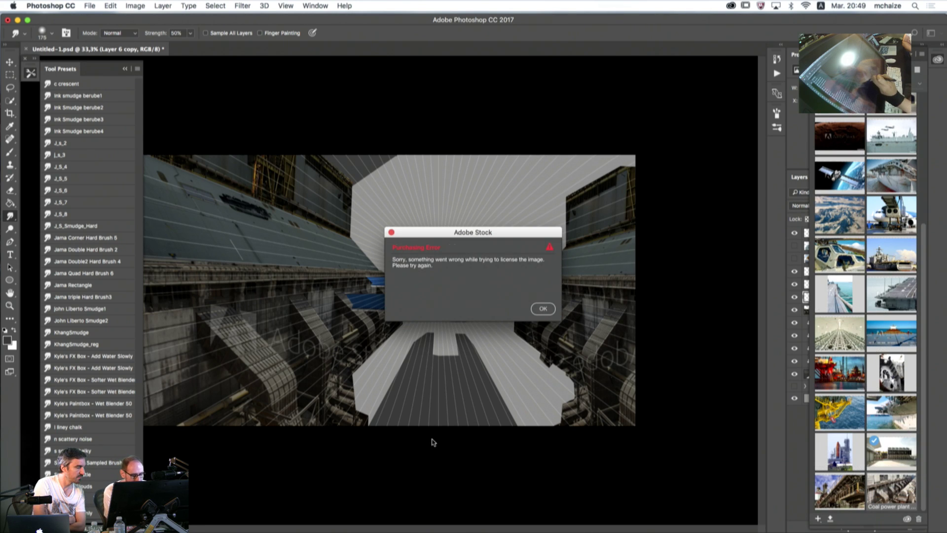
click(543, 309)
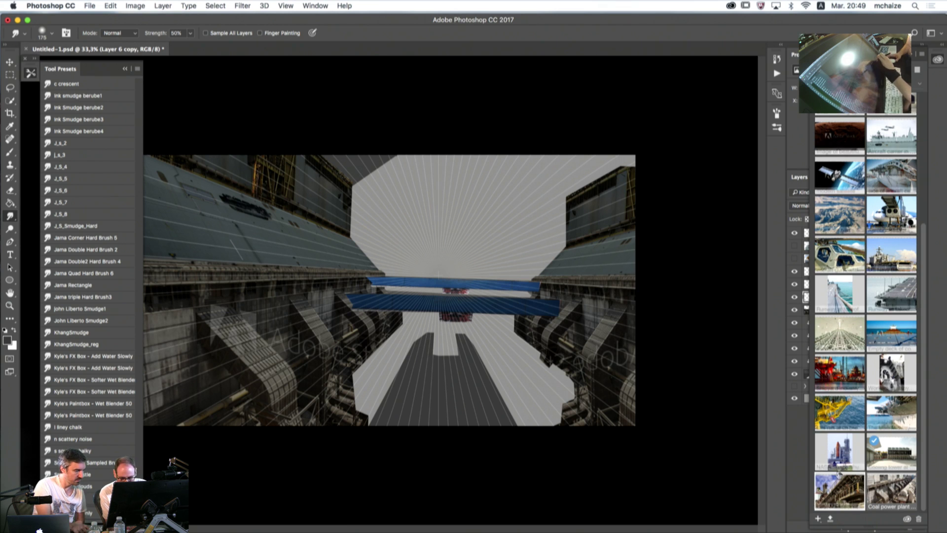
- Look through the library's assets and options, and retry licensing the Coal power plant image
scroll(900, 493, up, 3)
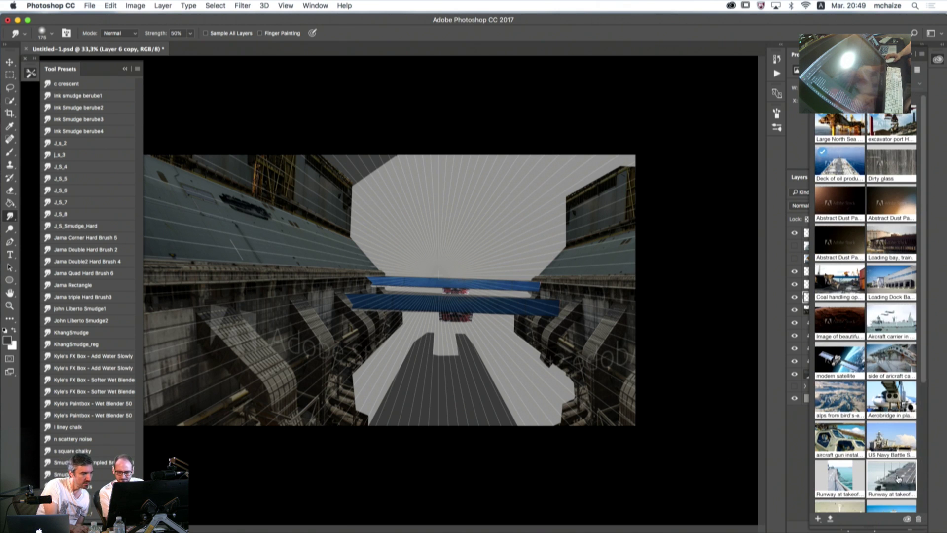
scroll(897, 477, down, 3)
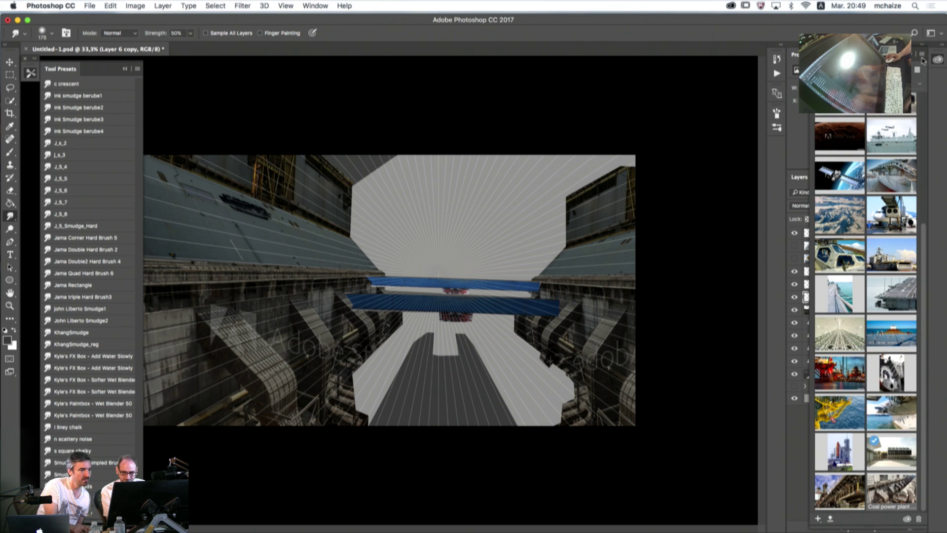
click(920, 56)
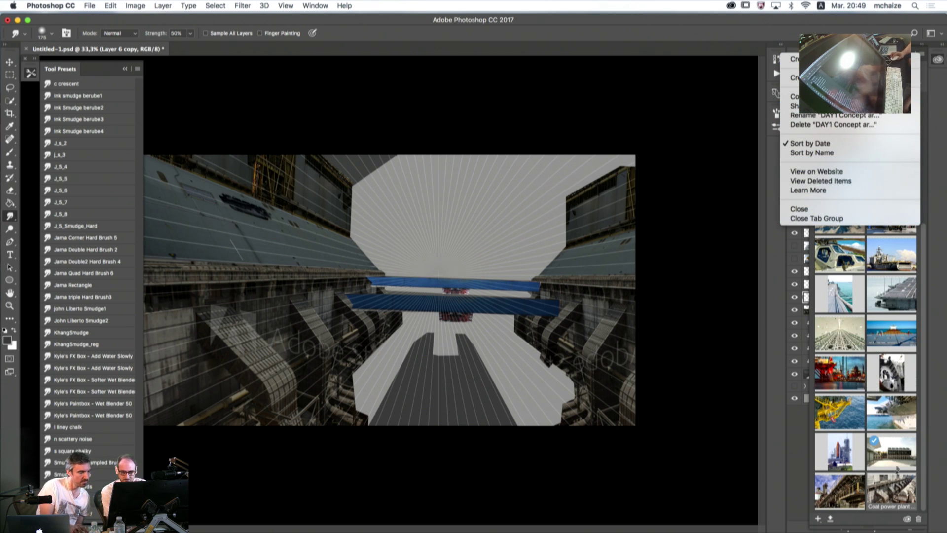
click(883, 493)
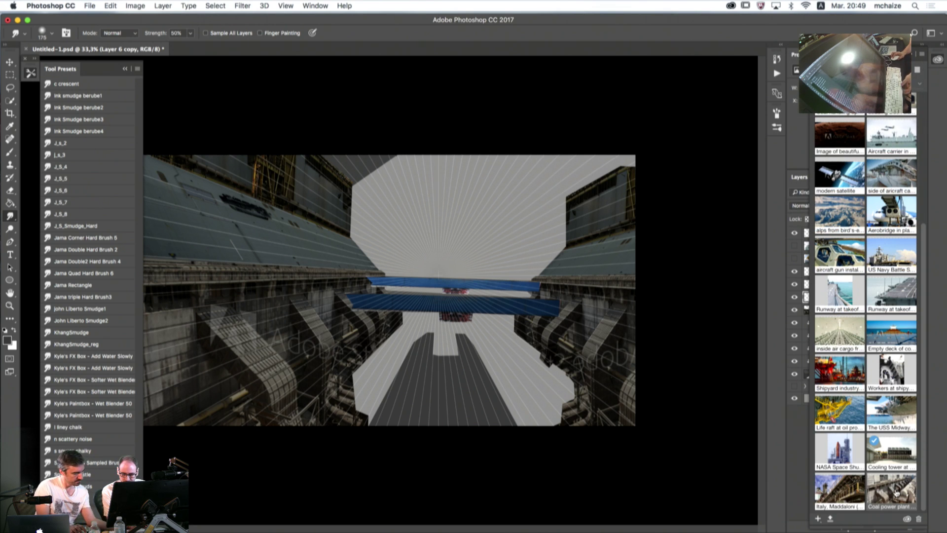
right_click(896, 494)
click(899, 496)
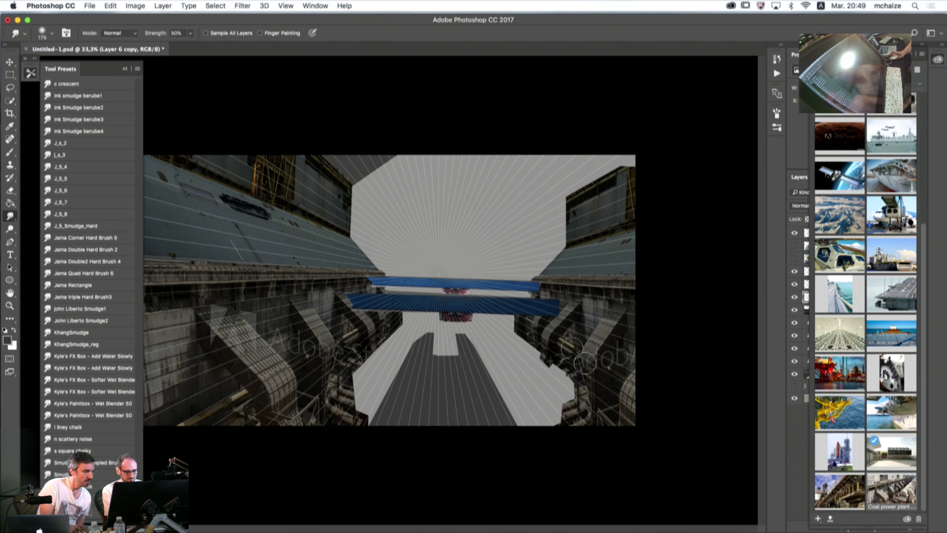
click(542, 309)
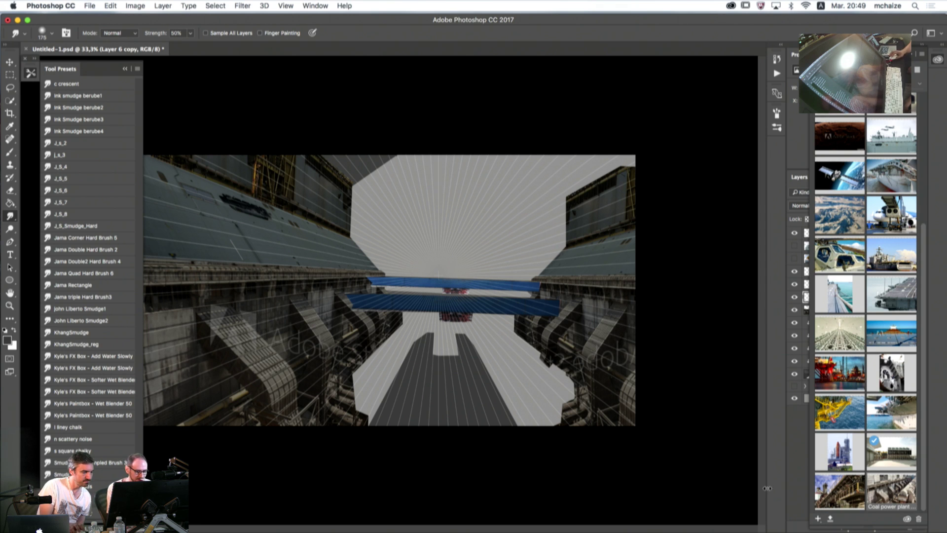
- Place the Coal power plant library image on the canvas over the blocked-out environment
drag(890, 490, 523, 262)
key(Return)
key(r)
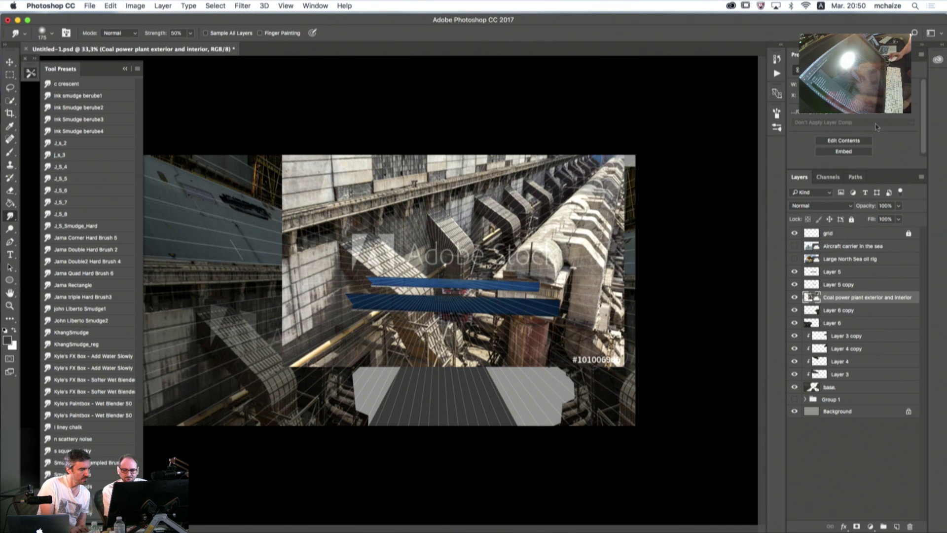
- Try to license the placed Coal power plant image from its layer, and delete that layer
right_click(852, 301)
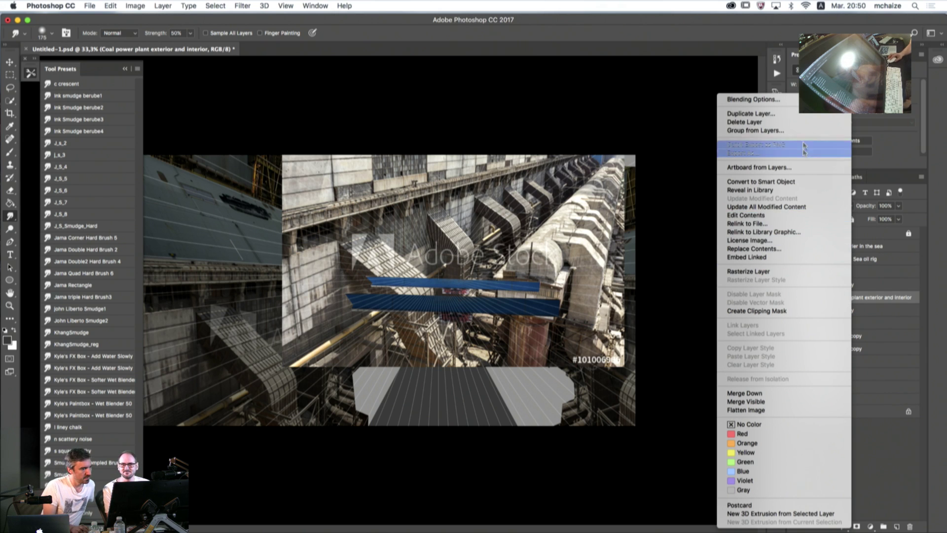
click(784, 240)
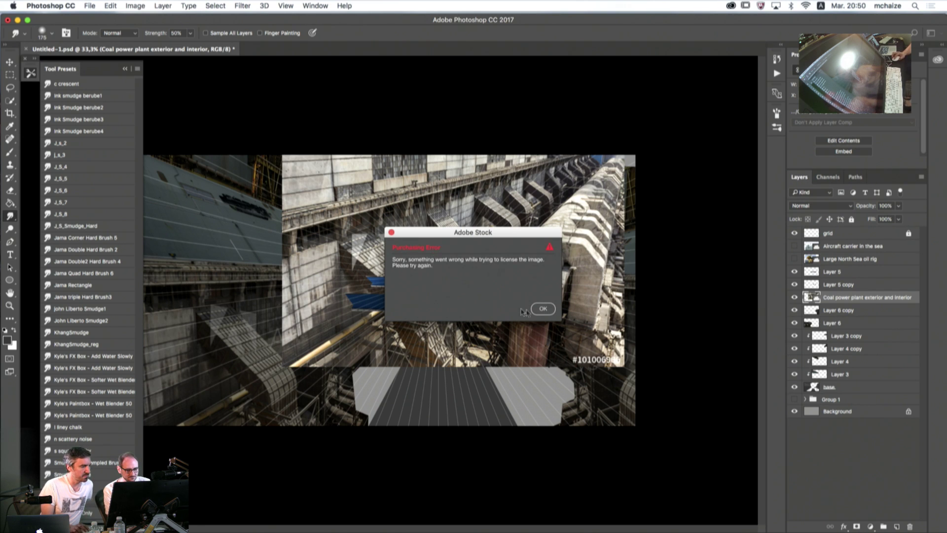
click(542, 309)
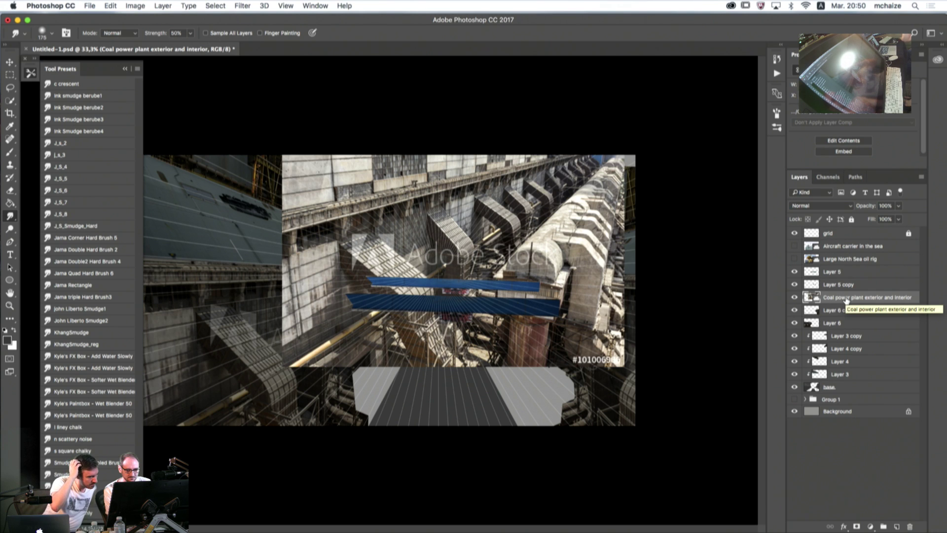
key(Delete)
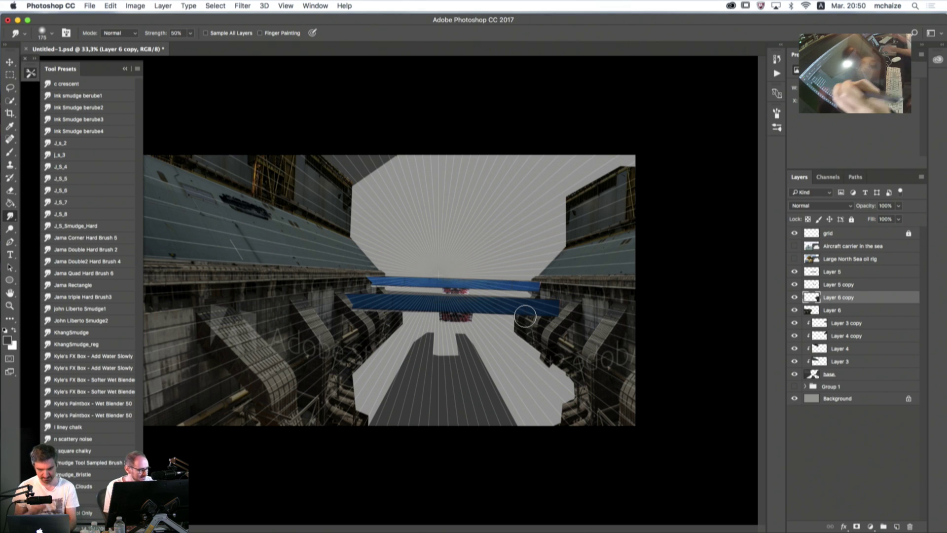
- Smudge the left wall's lower inner edge downward on Layer 6 with the Jama Rectangle preset at size 175
click(63, 286)
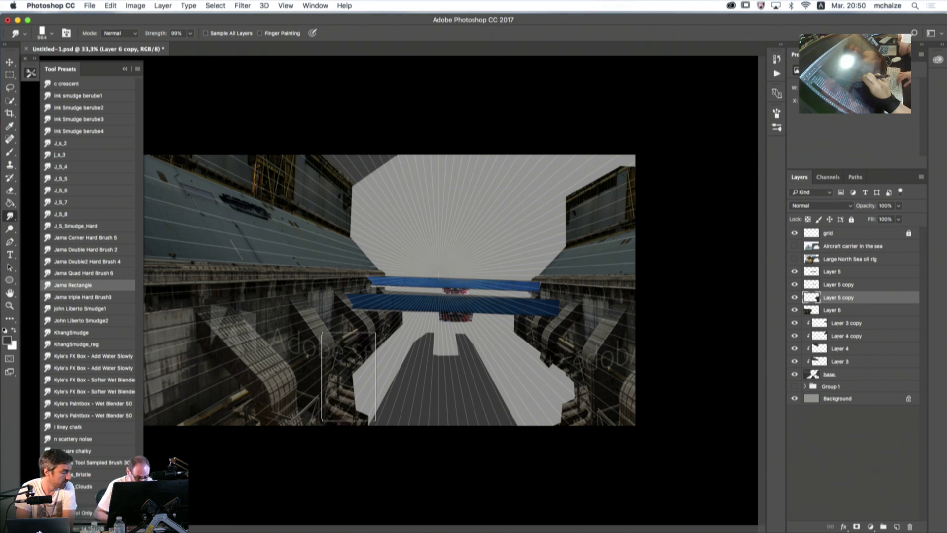
key(bracketleft)
key(bracketleft)
key(bracketleft)
key(bracketleft)
key(bracketleft)
key(bracketleft)
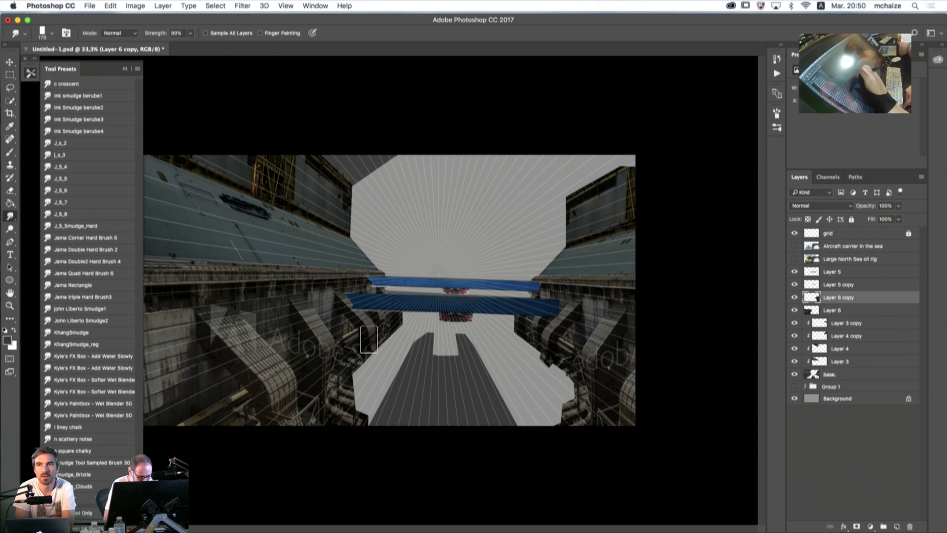
click(807, 312)
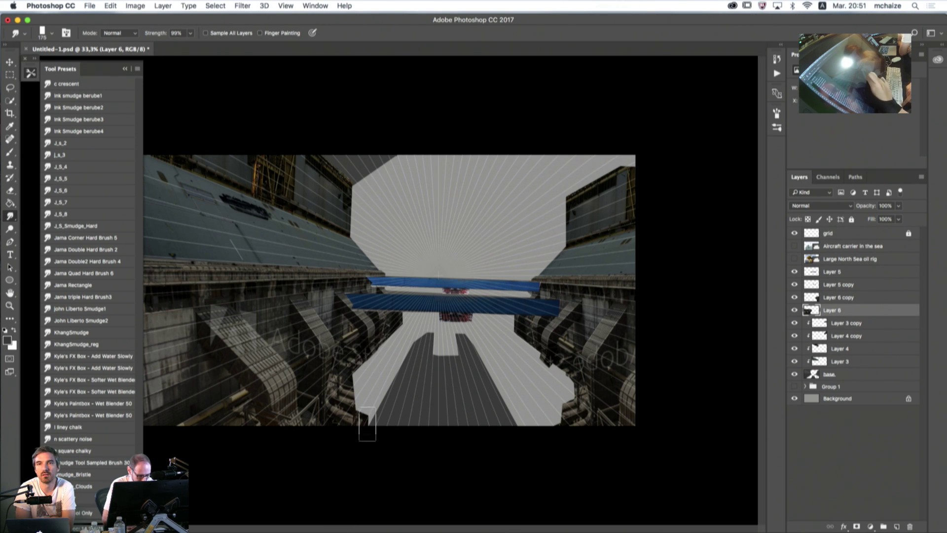
mouse_move(367, 341)
mouse_down()
mouse_move(359, 476)
mouse_move(374, 404)
mouse_move(365, 431)
mouse_up()
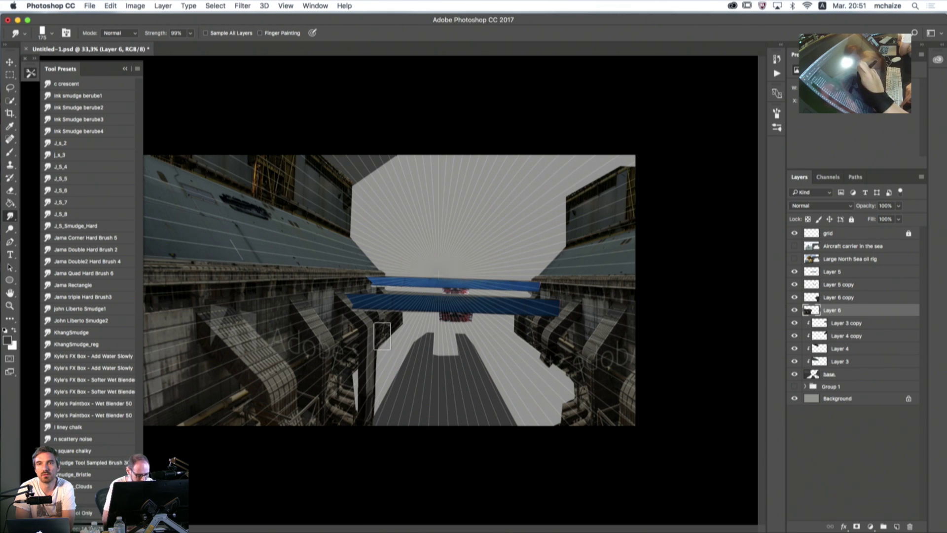
- Refine the left wall's lower inner edge with a smaller rectangular smudge brush, closing the pale gap beside the pipes
key(bracketleft)
key(bracketleft)
key(bracketleft)
key(bracketleft)
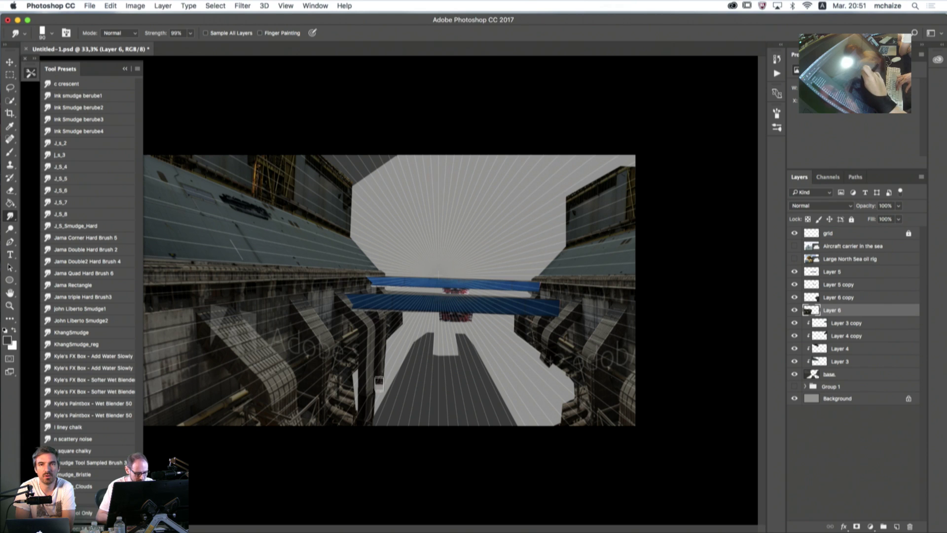
key(bracketright)
key(bracketleft)
key(bracketleft)
key(bracketleft)
key(bracketleft)
key(bracketleft)
key(bracketleft)
key(bracketleft)
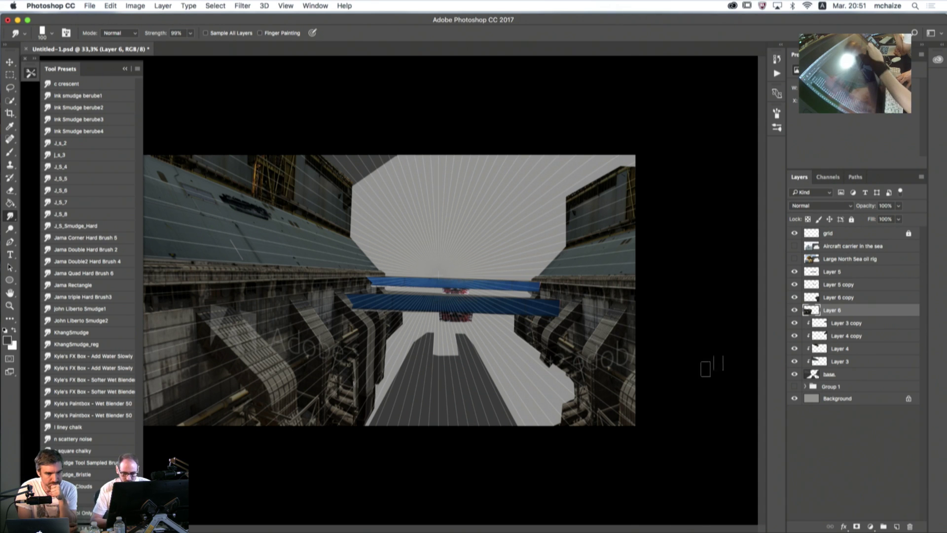
double_click(807, 309)
click(629, 183)
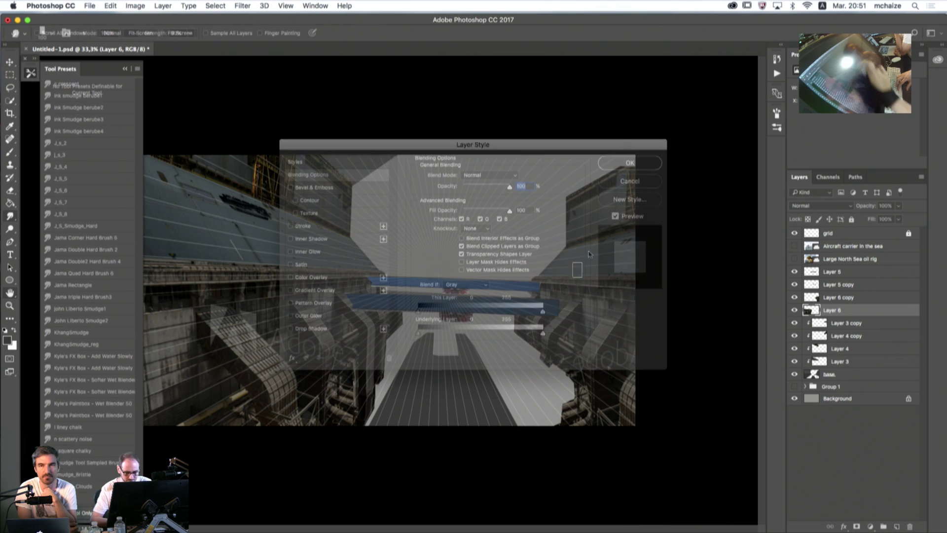
- Brighten the pipes at the base of the left wall with the Dodge tool, enlarging its brush to 300
click(9, 229)
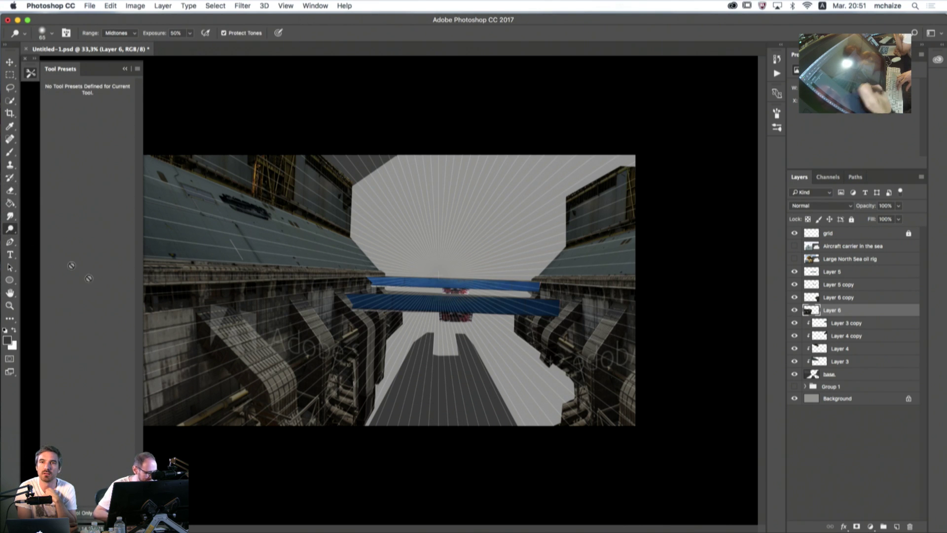
key(bracketright)
key(bracketright)
key(bracketright)
key(bracketright)
key(bracketright)
key(bracketright)
key(bracketright)
key(bracketright)
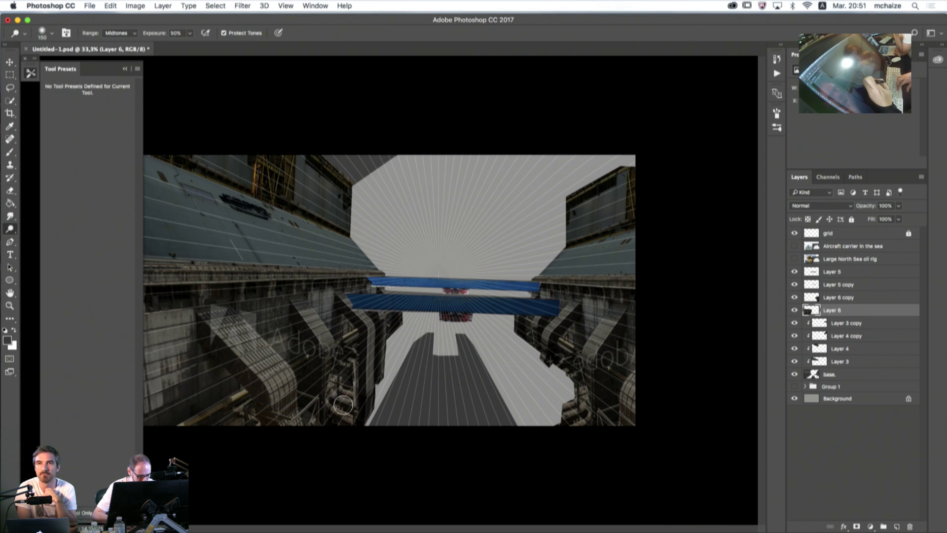
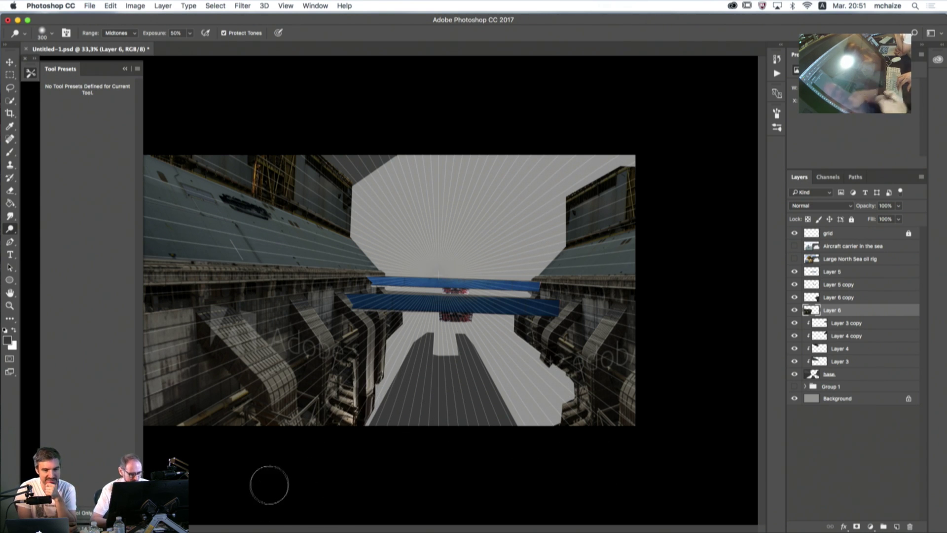
- Flip the whole canvas horizontally to check the composition in mirror view
key(ctrl+alt+shift+h)
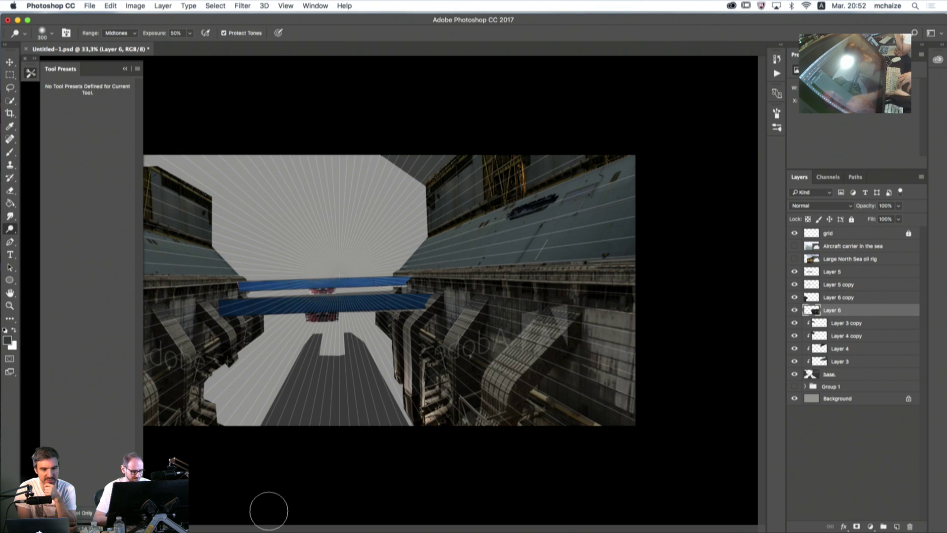
- Flip the canvas back to its original orientation and outline the central grey platform on the base layer with the Polygonal Lasso
key(ctrl+alt+shift+h)
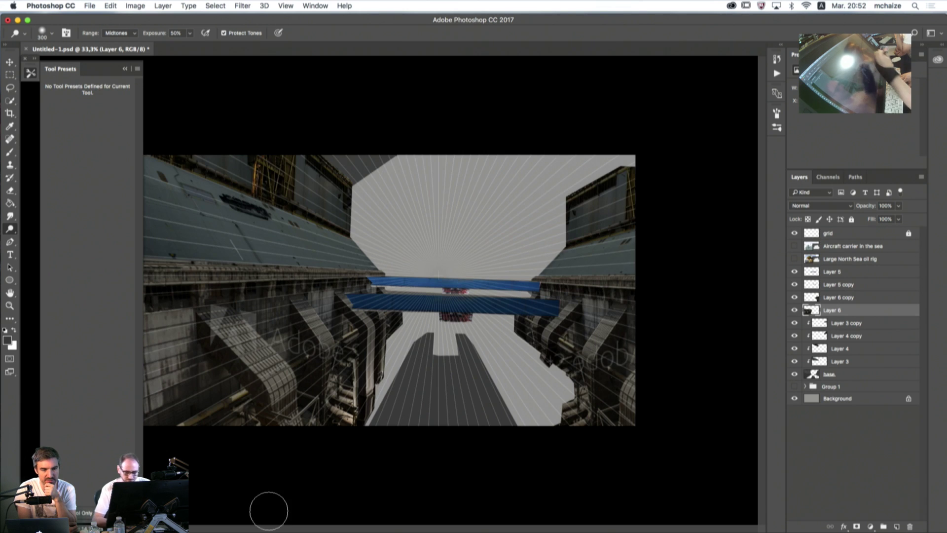
click(805, 376)
click(10, 88)
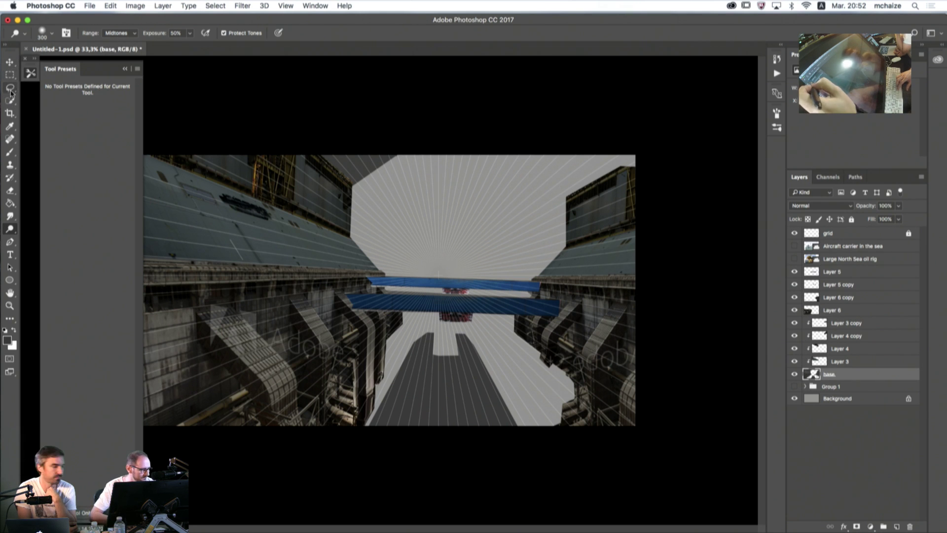
drag(9, 87, 44, 98)
click(417, 329)
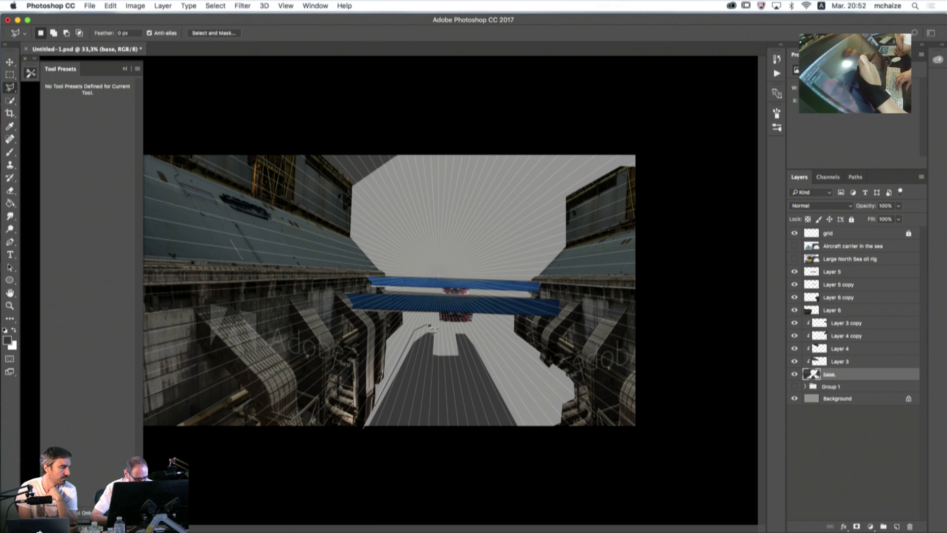
click(527, 435)
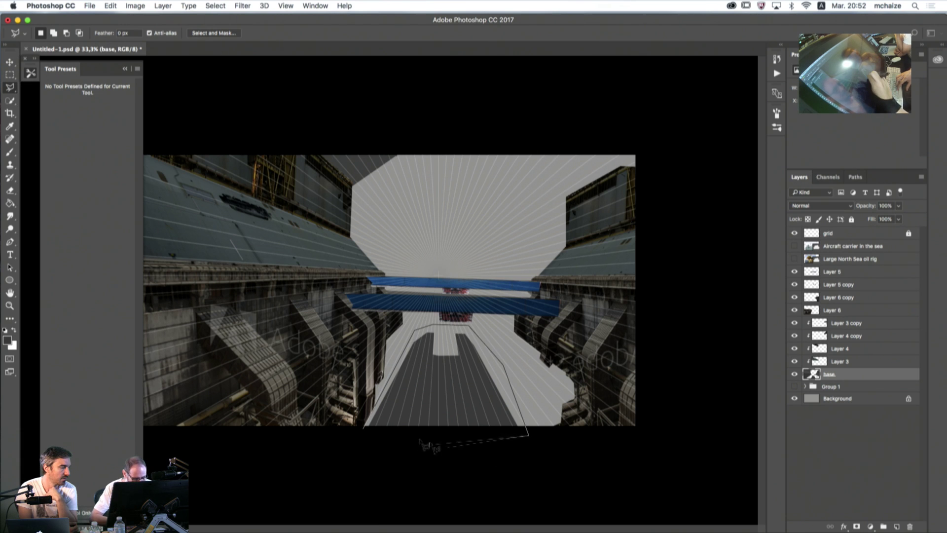
click(365, 429)
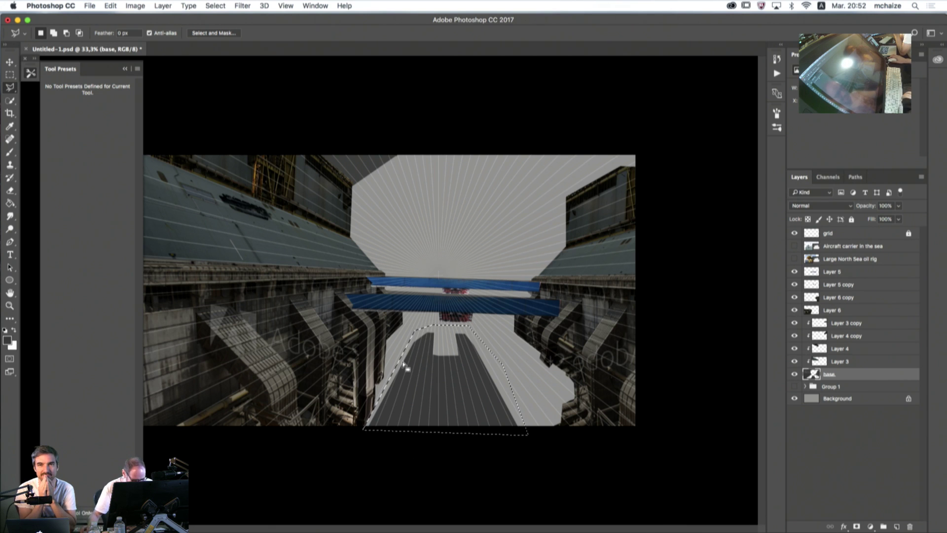
- Distort the selected central platform, lowering its far end and narrowing it from its left side to open gaps beside the walls
key(super+t)
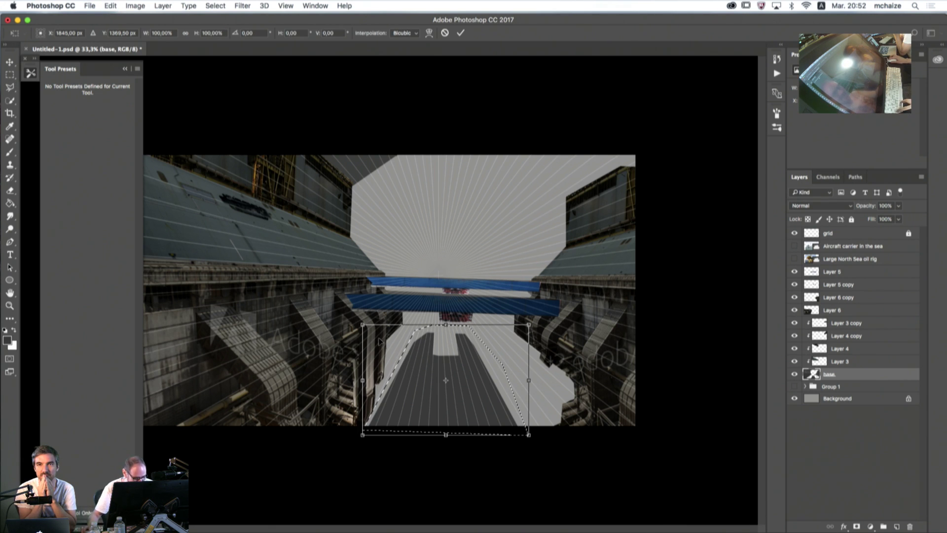
drag(364, 327, 380, 337)
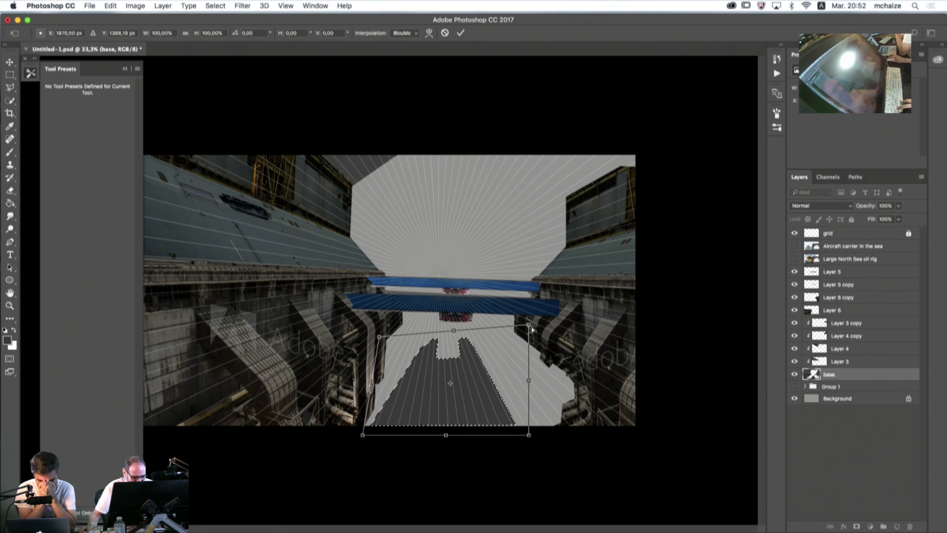
drag(528, 326, 516, 337)
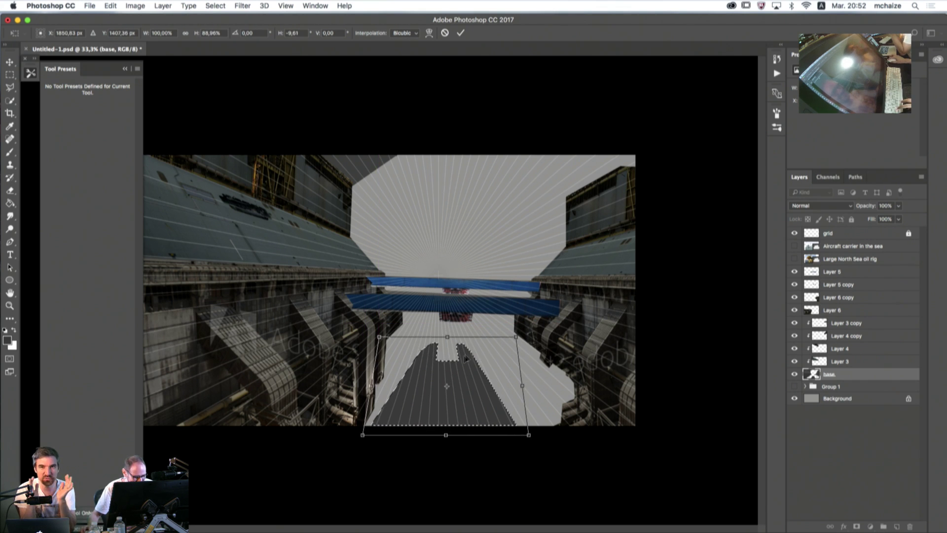
drag(371, 386, 388, 387)
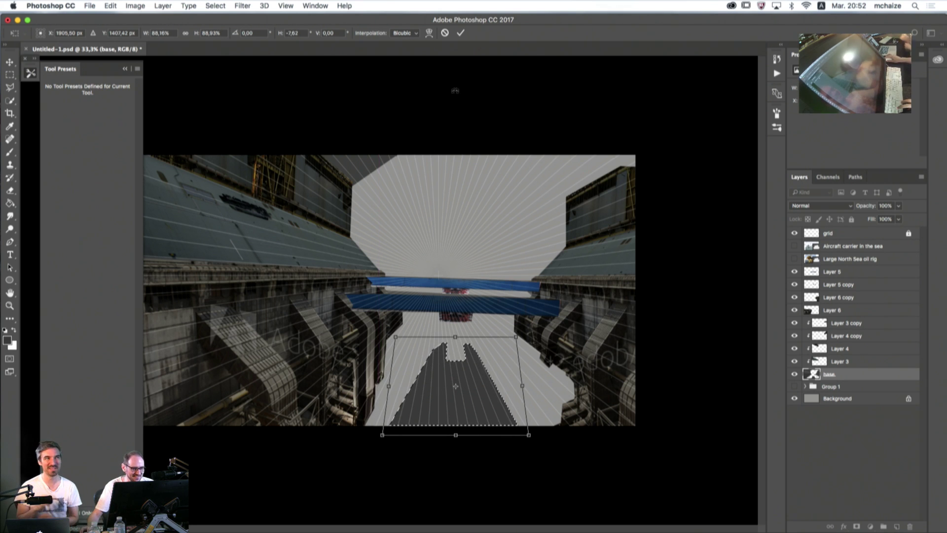
click(460, 33)
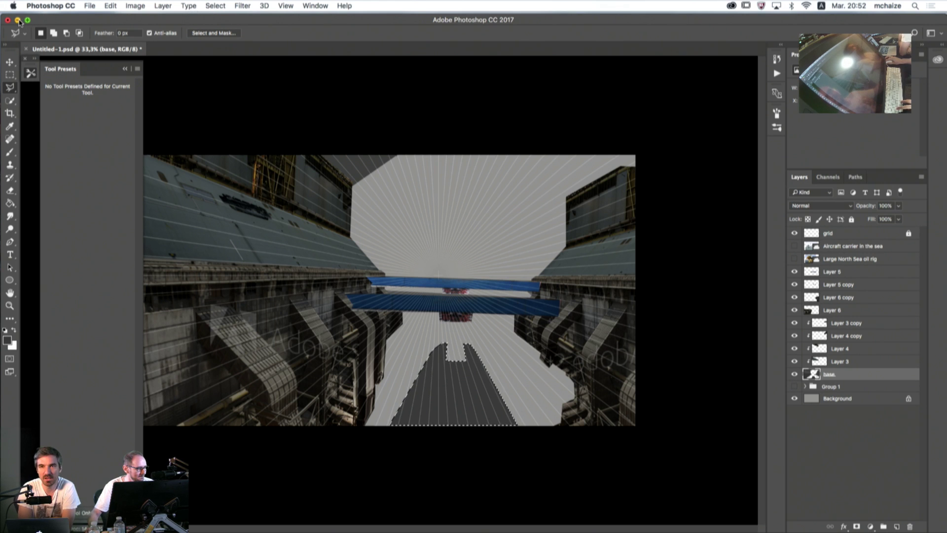
click(18, 20)
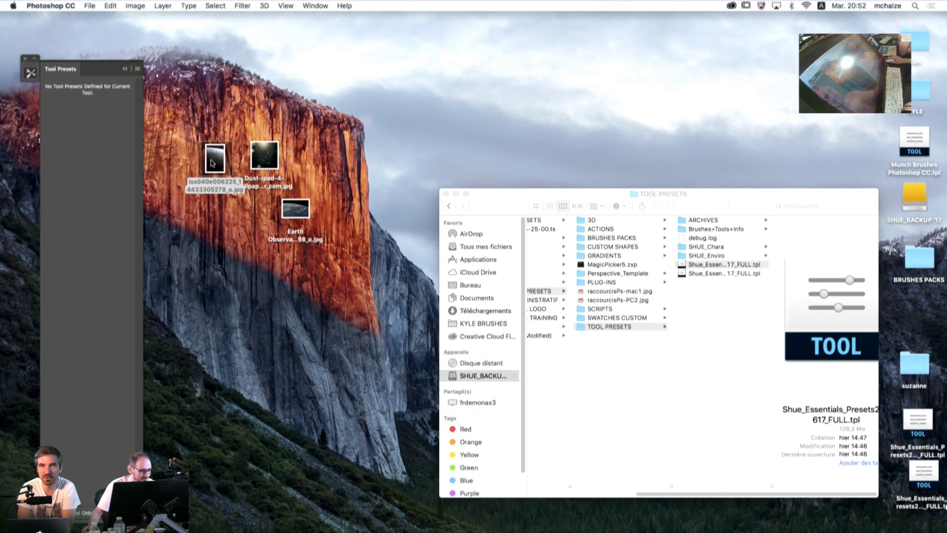
click(297, 213)
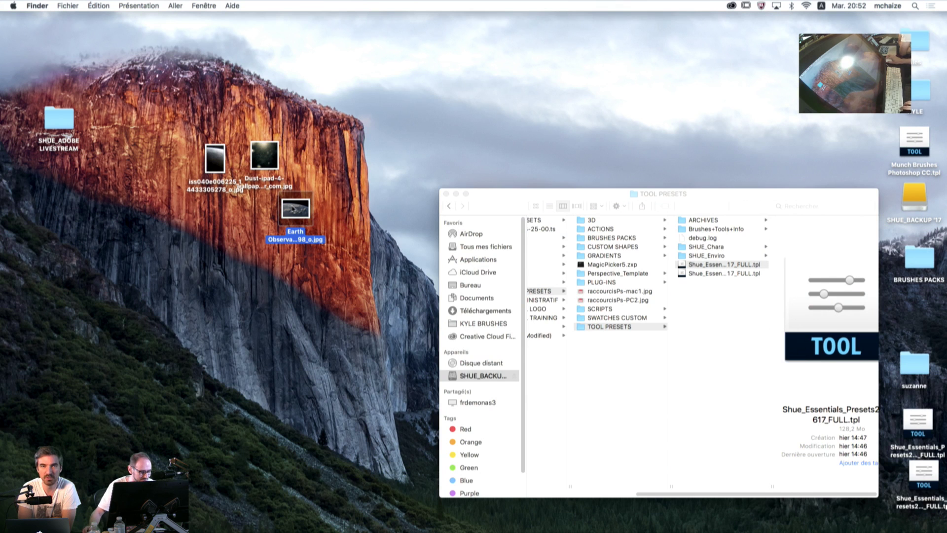
drag(292, 209, 509, 514)
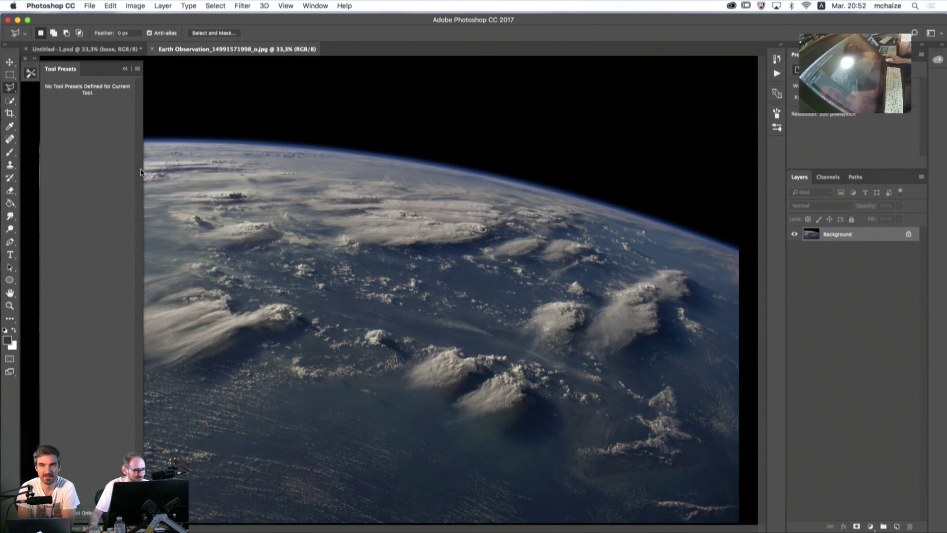
drag(175, 51, 254, 132)
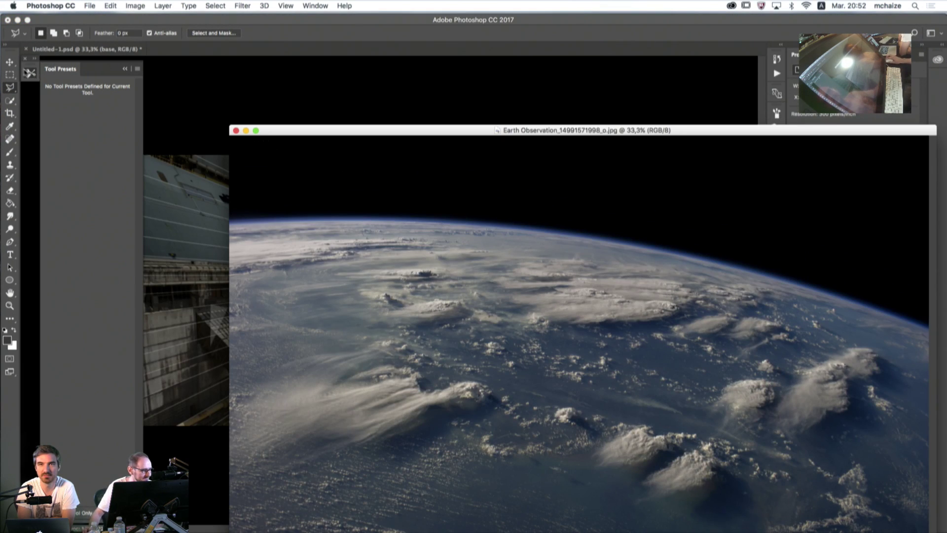
- Try to copy the Earth photo in above the base layer with the Move tool, then revert to the Free Transform history state
click(9, 61)
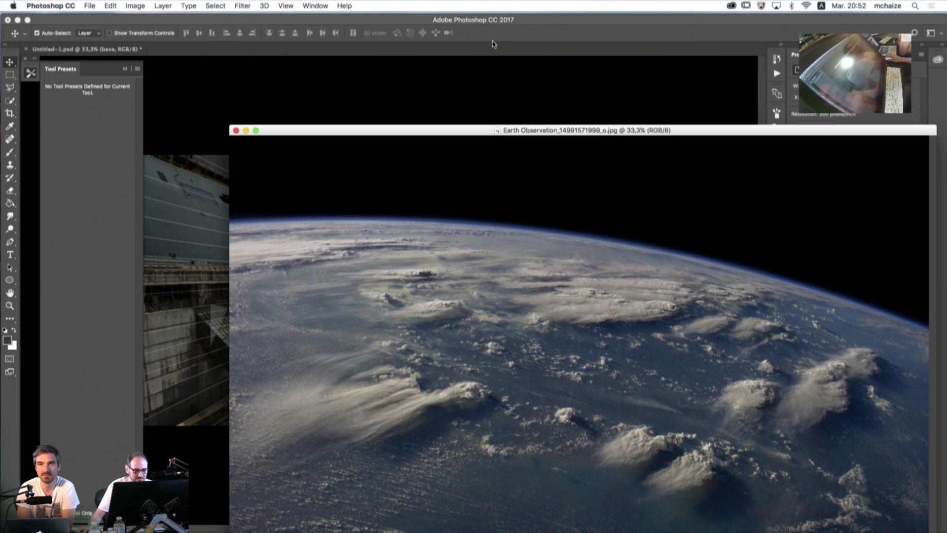
drag(468, 170, 407, 106)
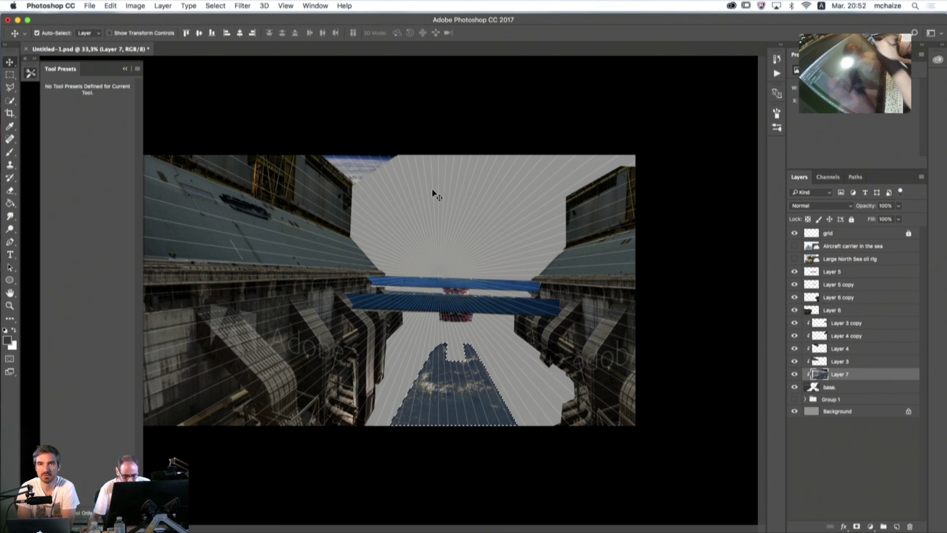
click(776, 91)
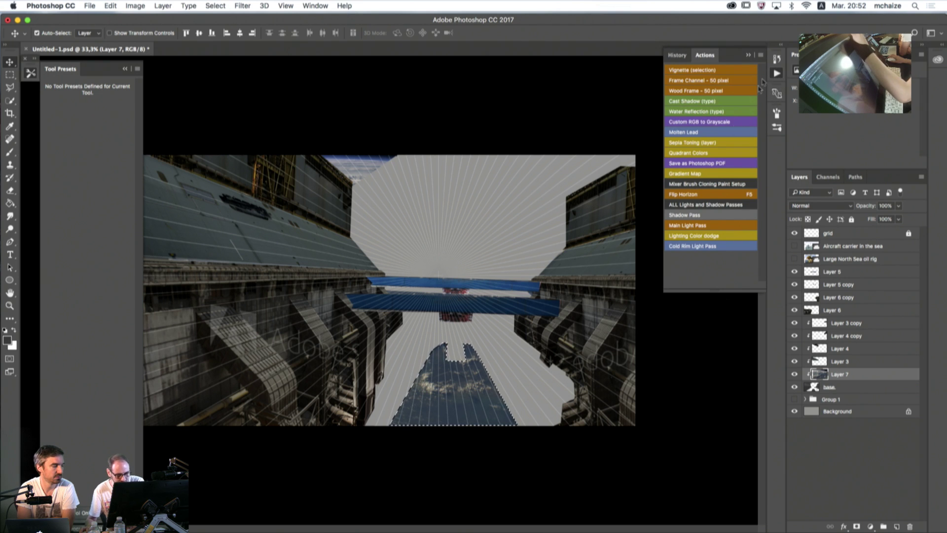
click(777, 58)
click(704, 261)
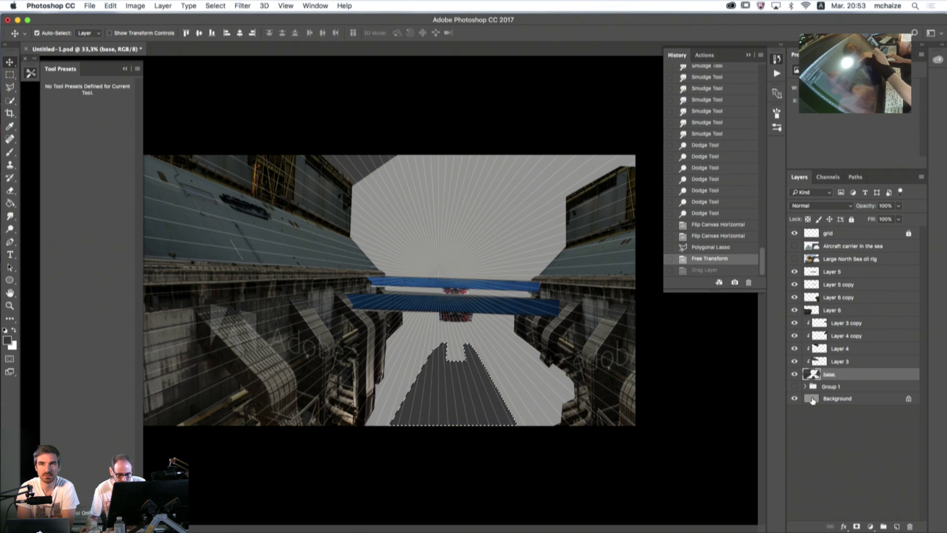
- Clear the platform selection and make the Background layer active
key(super+d)
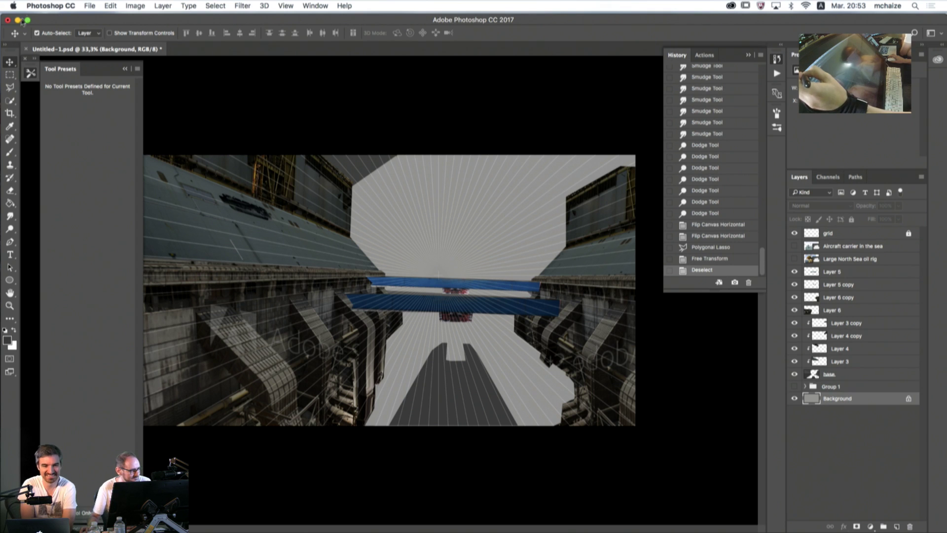
click(17, 20)
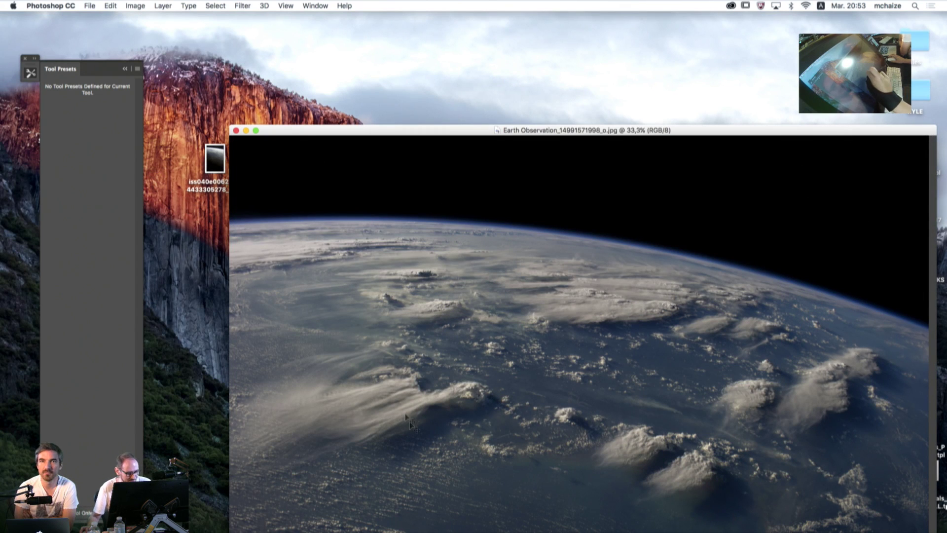
drag(429, 414, 473, 168)
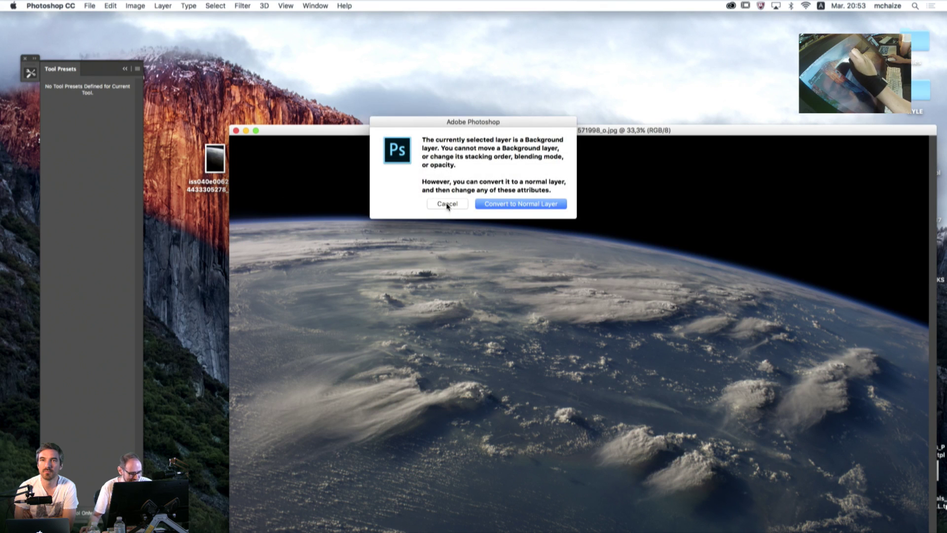
click(446, 204)
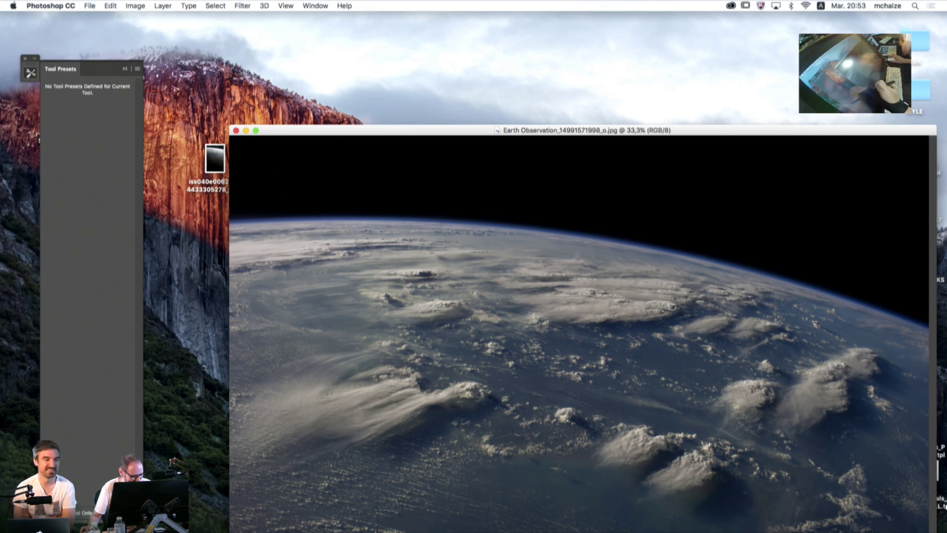
click(531, 512)
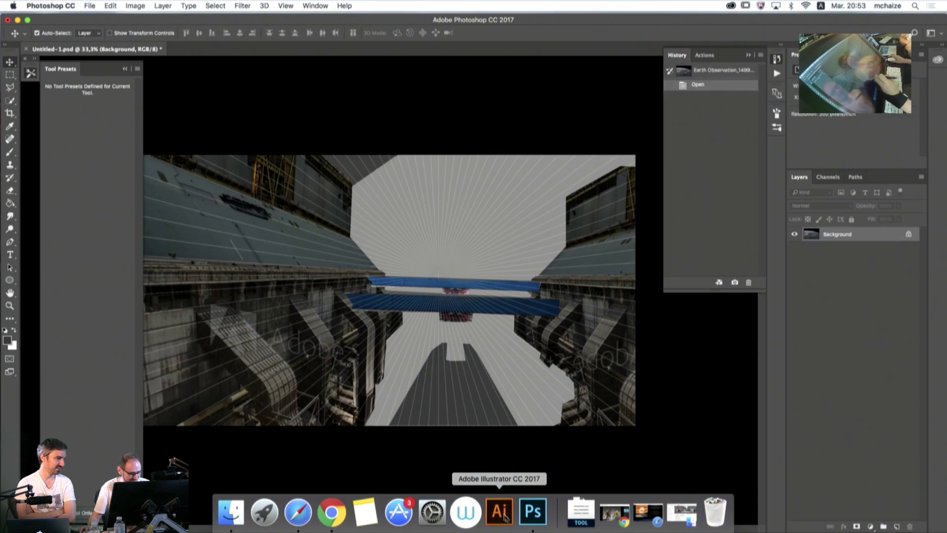
click(302, 5)
click(311, 285)
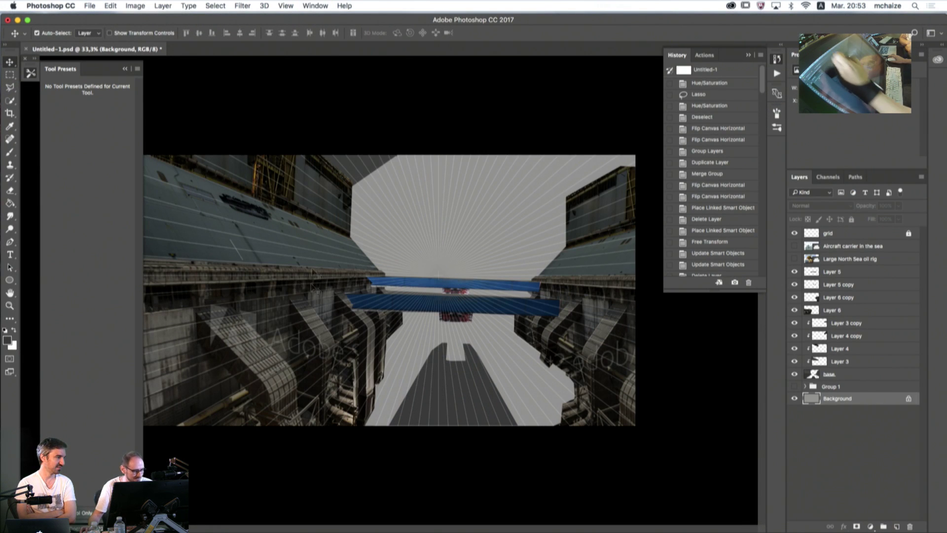
- Copy the Earth Observation photo into Untitled-1.psd directly above the Background layer and lower its horizon to just above the blue crossbeams
click(315, 5)
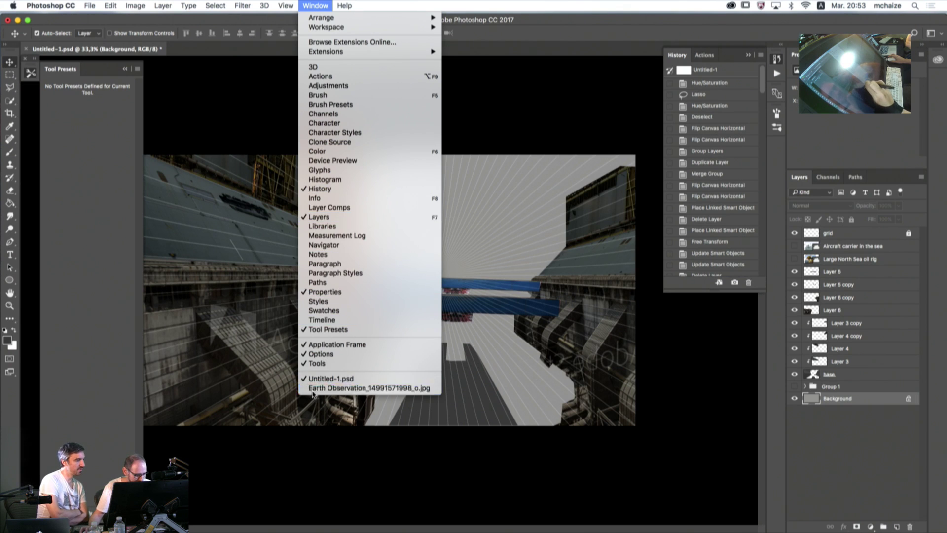
click(311, 395)
drag(308, 275, 189, 257)
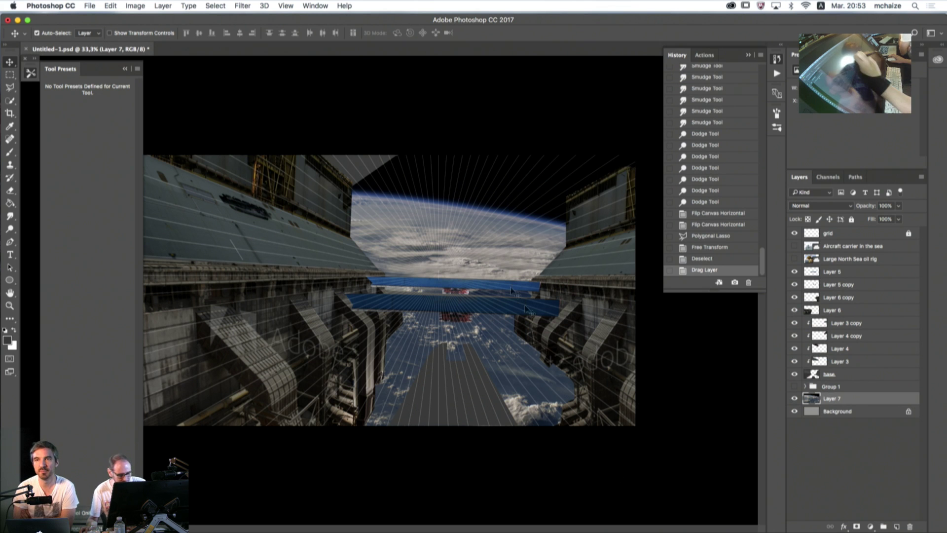
drag(438, 226, 414, 282)
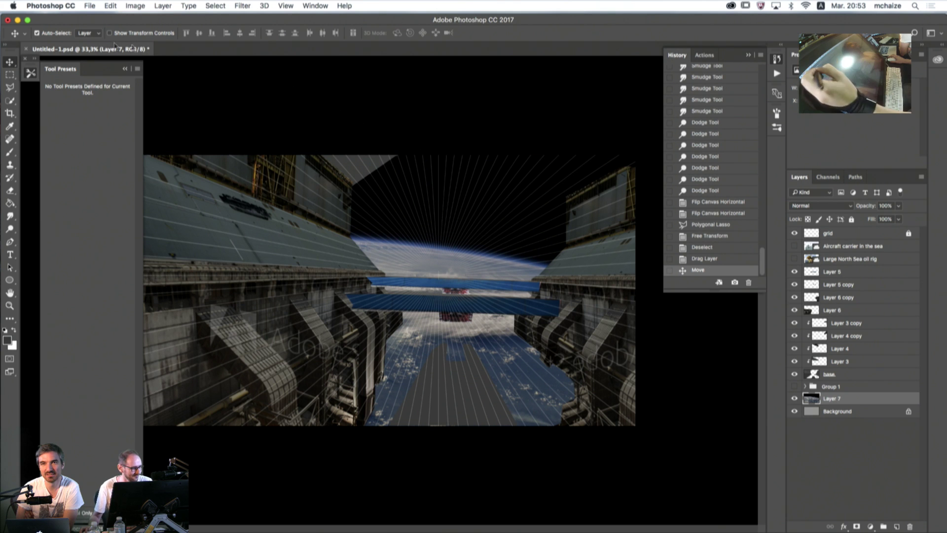
- Close the Earth Observation photo, open the iss040e006225 photo from the desktop in Photoshop and float it in its own window
click(17, 21)
click(216, 160)
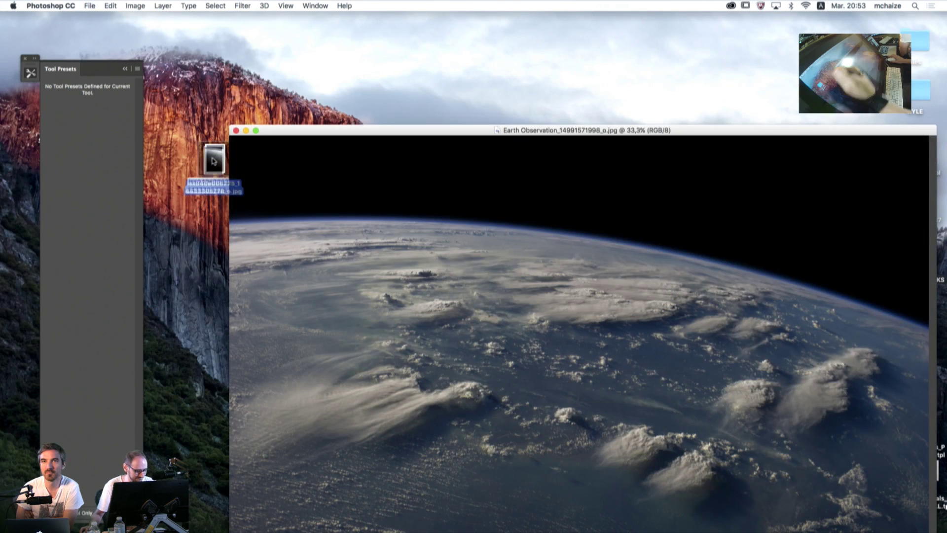
click(255, 131)
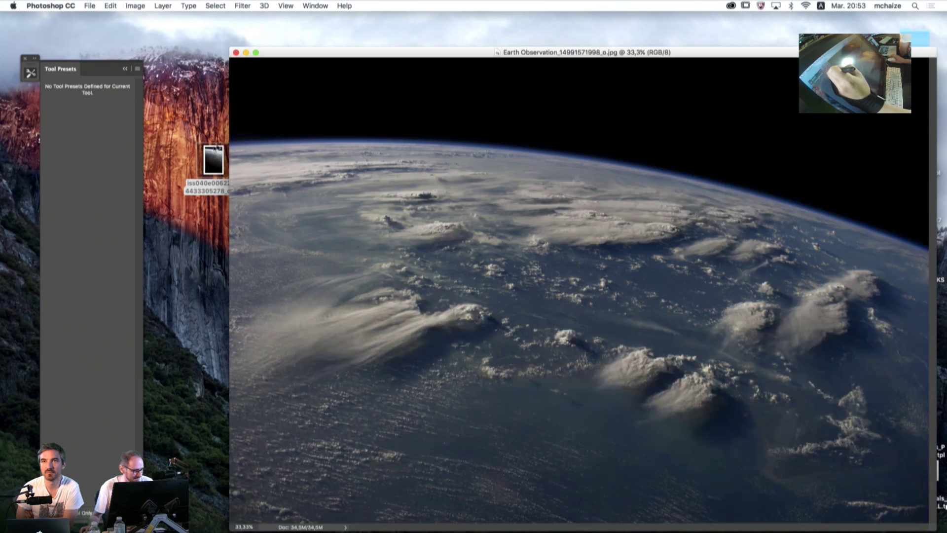
click(236, 53)
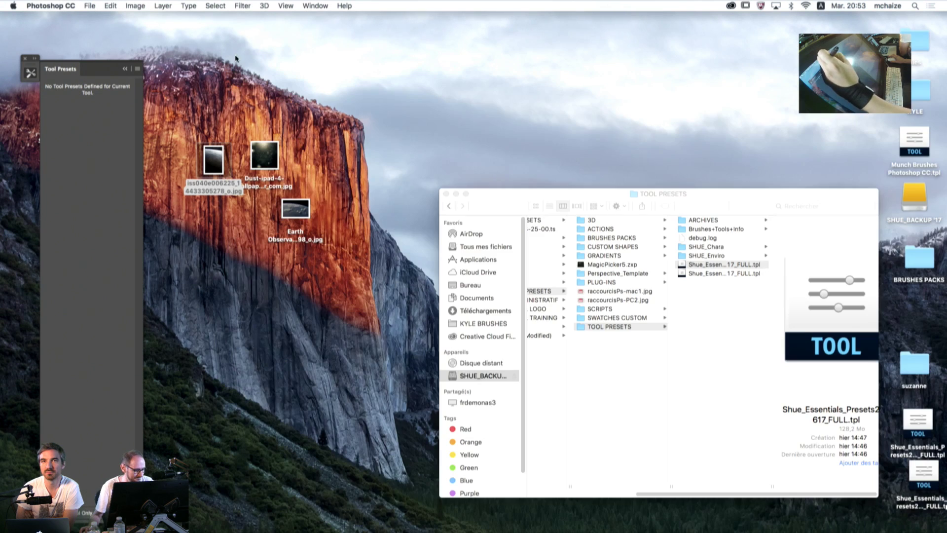
drag(215, 163, 518, 517)
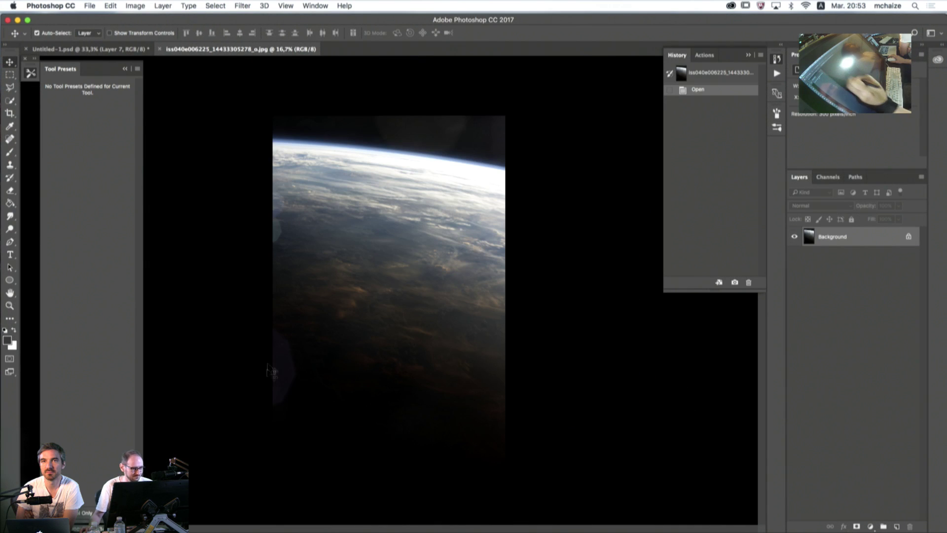
drag(243, 47, 329, 182)
- Copy the iss040e006225 photo in above Layer 7 and align its bright horizon just above the blue crossbeams
drag(393, 274, 515, 328)
drag(421, 234, 360, 360)
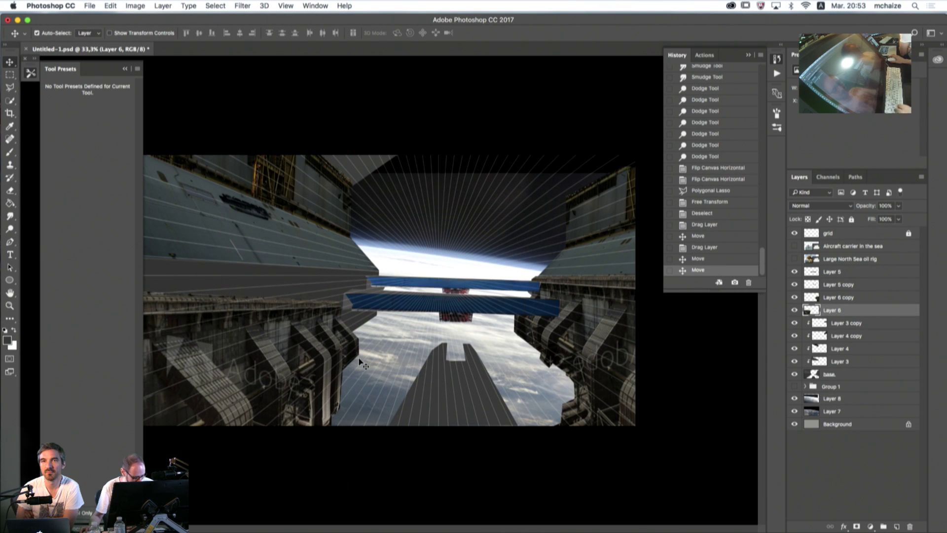
key(super+z)
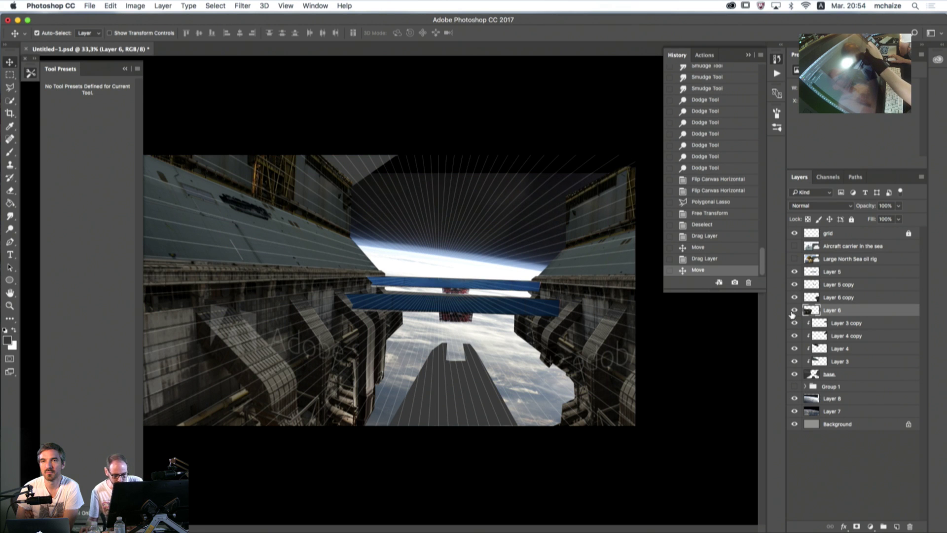
click(805, 399)
drag(423, 262, 454, 252)
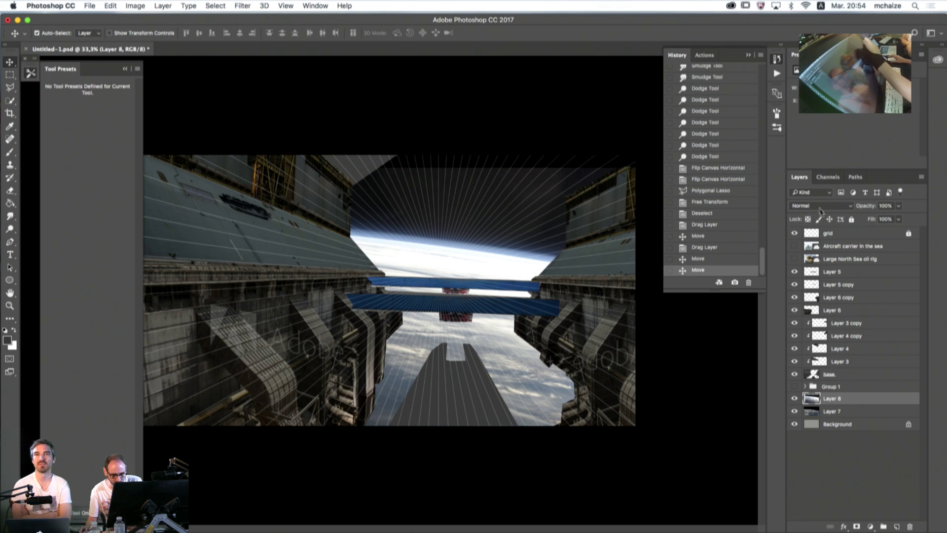
- Lower Layer 8's fill to 52% to blend it with the Earth photo below, and nudge it slightly upward
click(899, 219)
drag(899, 233, 877, 233)
drag(411, 270, 408, 266)
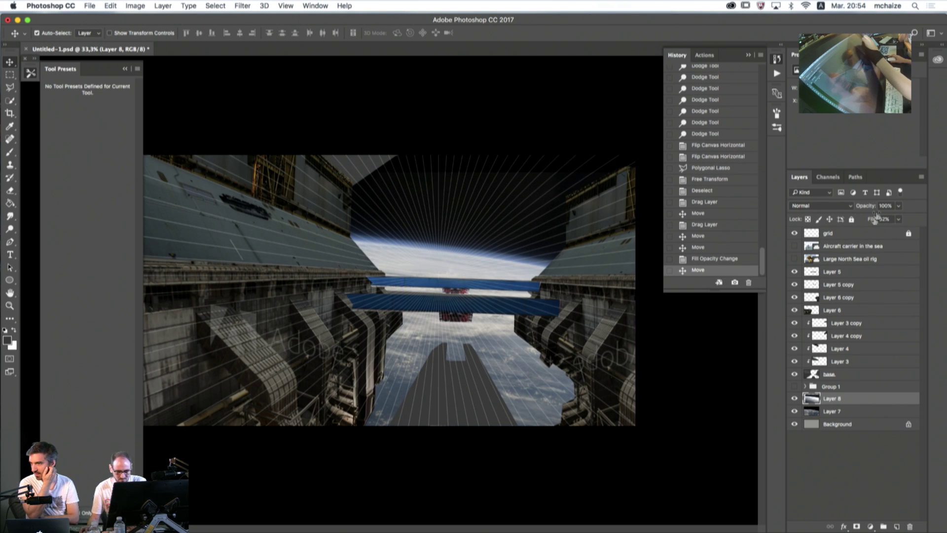
- Restore Layer 8's fill to 100% and add a white layer mask to it
click(899, 220)
drag(899, 232, 920, 231)
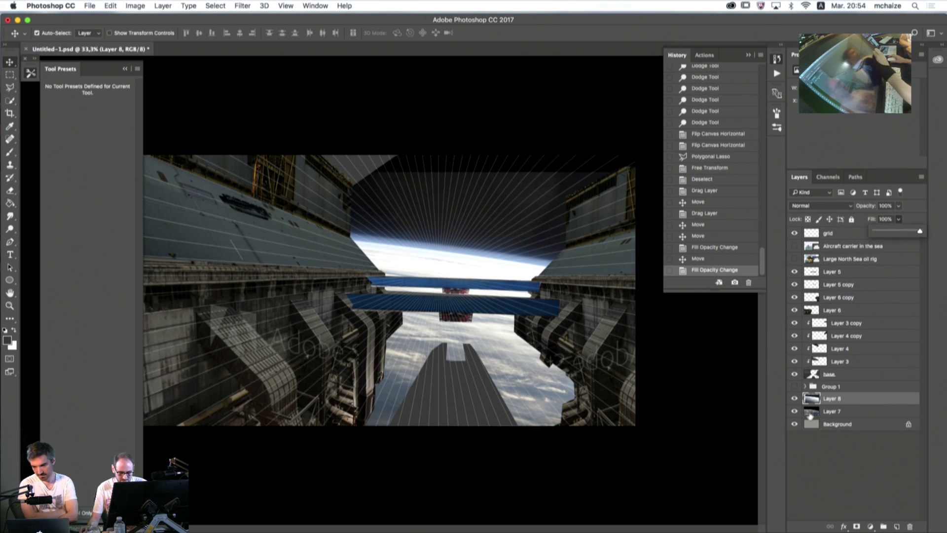
click(810, 416)
click(856, 526)
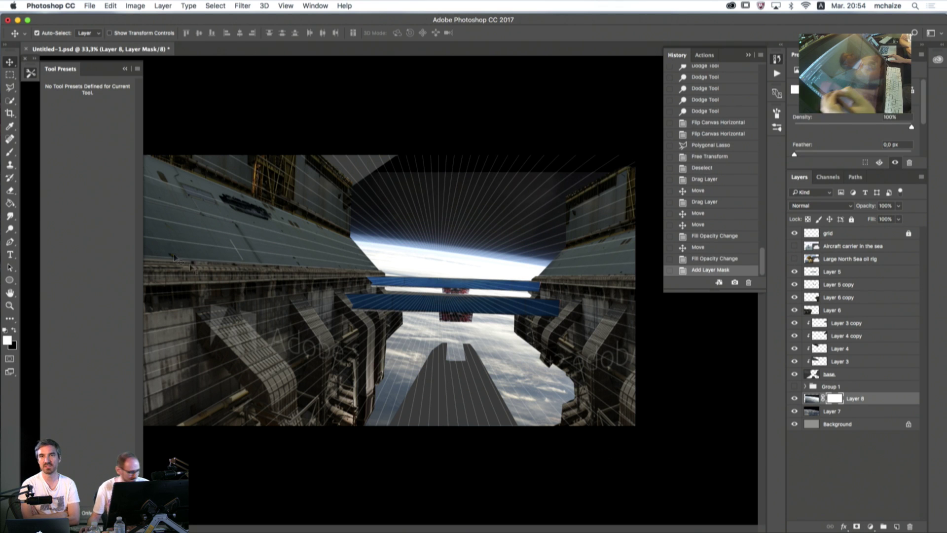
- Draw black-to-white linear gradients upward from below the canvas on Layer 8's mask to fade the lower Earth photo into Layer 7
click(10, 203)
alt+click(10, 203)
click(11, 205)
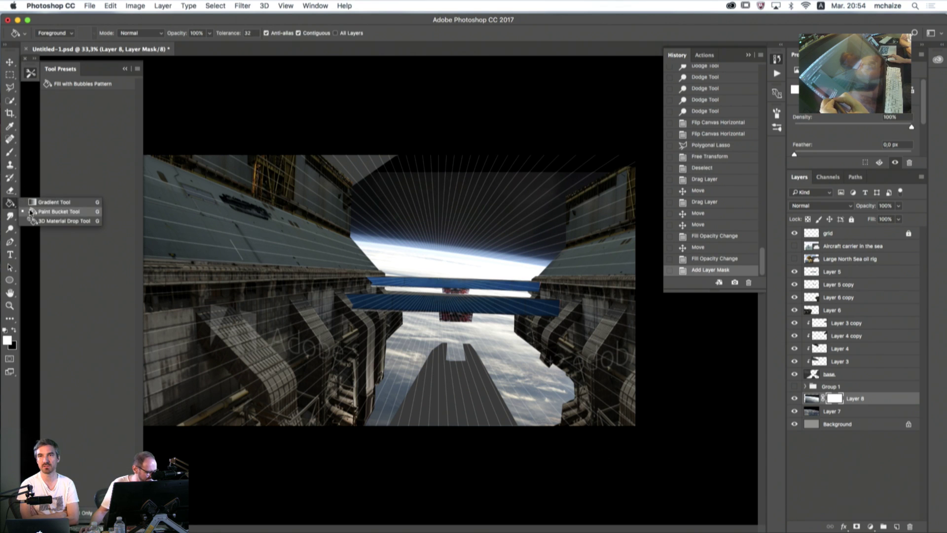
click(40, 203)
key(d)
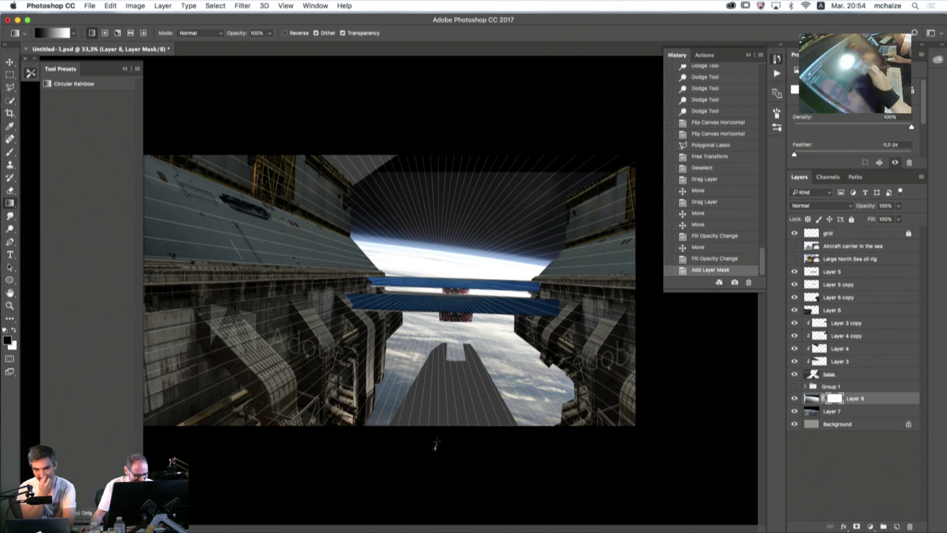
drag(435, 443, 436, 349)
drag(436, 444, 436, 350)
drag(423, 475, 423, 355)
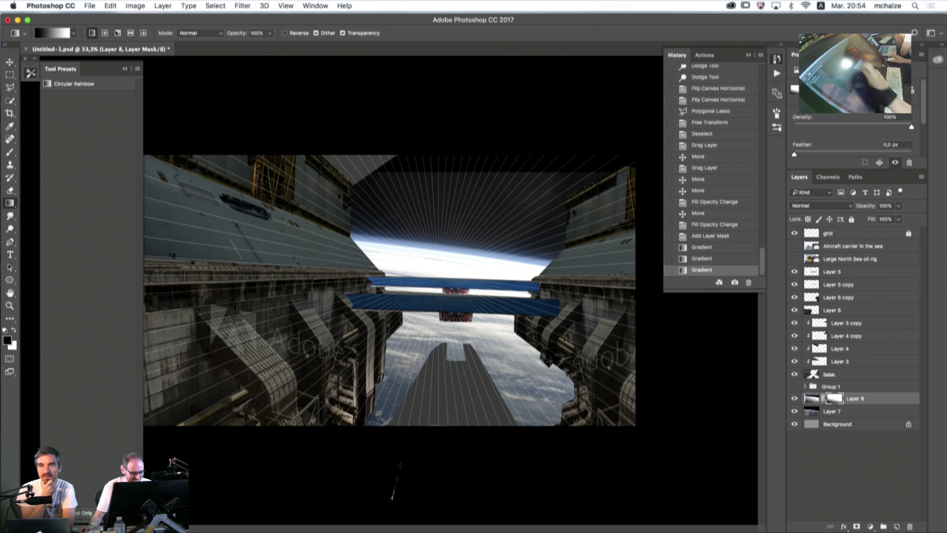
drag(392, 493, 395, 346)
drag(353, 495, 444, 273)
drag(419, 444, 596, 407)
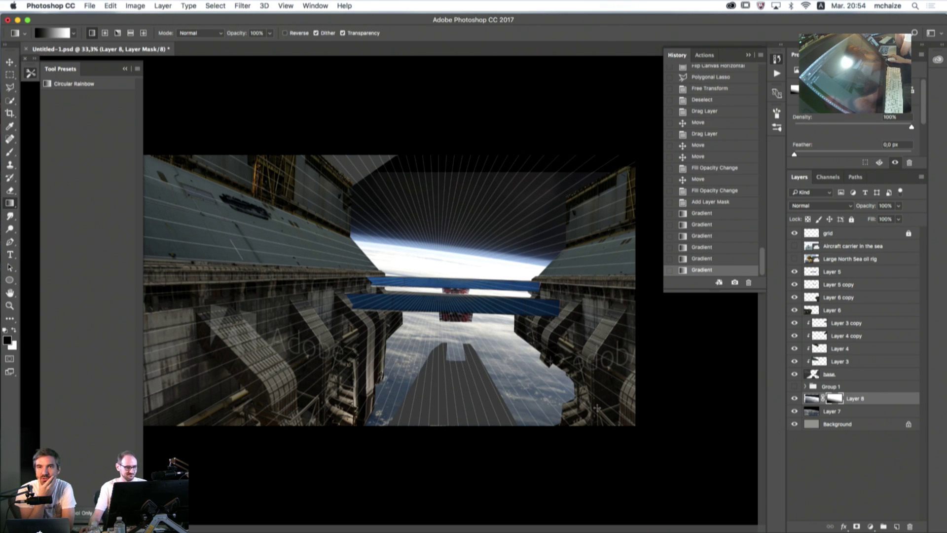
click(793, 400)
click(794, 401)
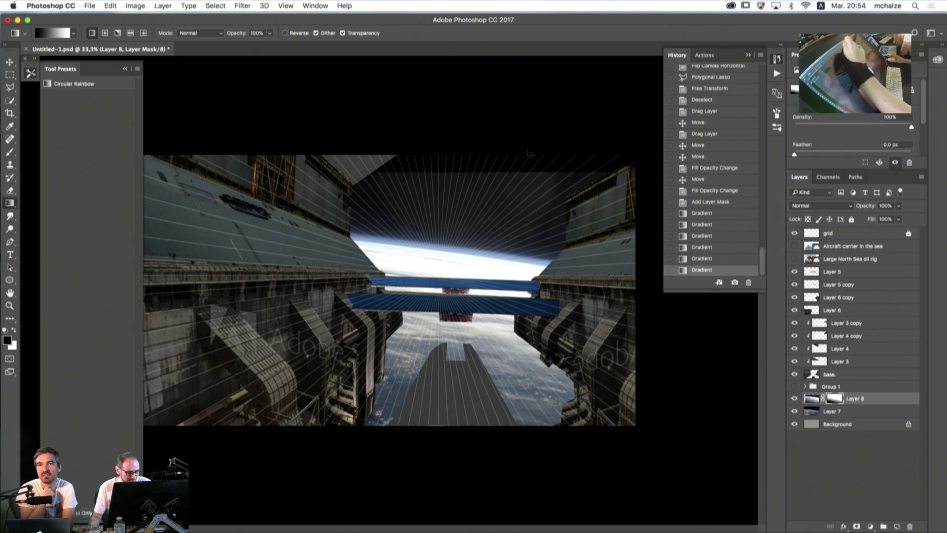
drag(471, 128, 460, 181)
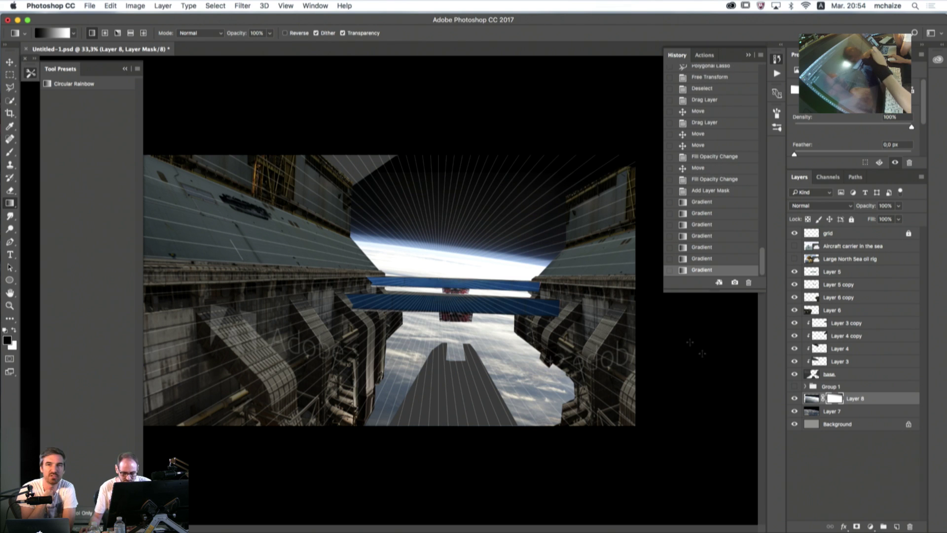
click(698, 259)
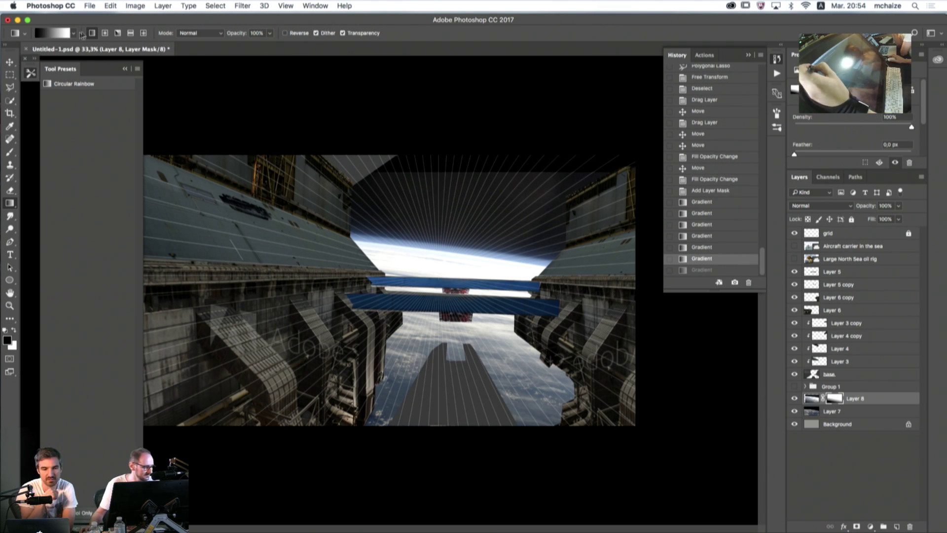
- Use the foreground-to-transparent gradient on Layer 8's mask to fade the photo's hard upper edge into the black sky
click(73, 34)
click(37, 50)
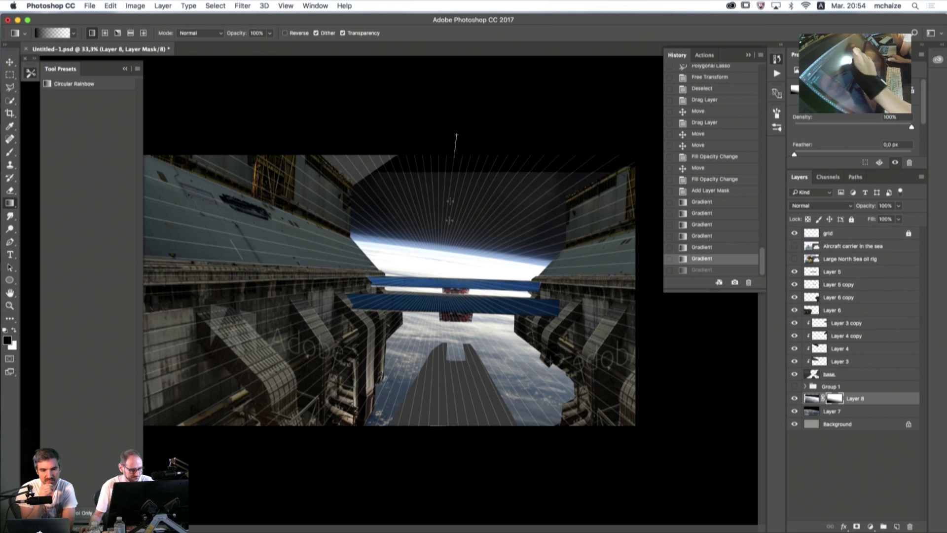
drag(457, 142, 447, 231)
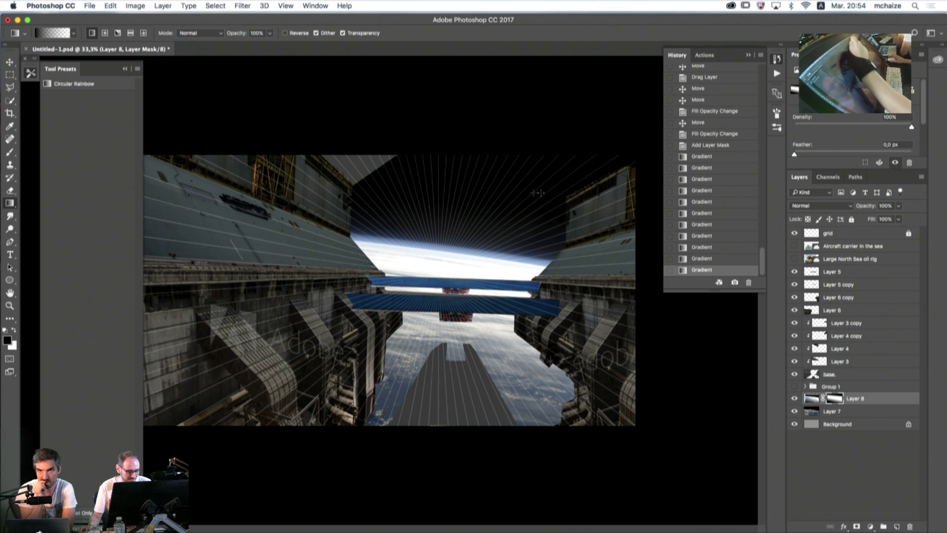
drag(538, 192, 521, 184)
drag(517, 127, 443, 301)
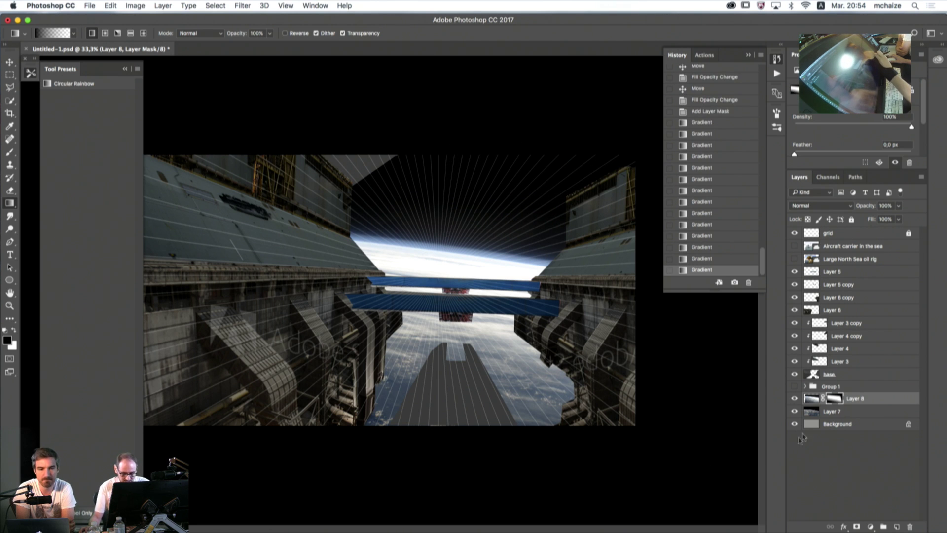
- Draw an upward gradient over the bottom of Layer 8's image, compare the blend with the layer hidden, and hide the grid layer
click(810, 400)
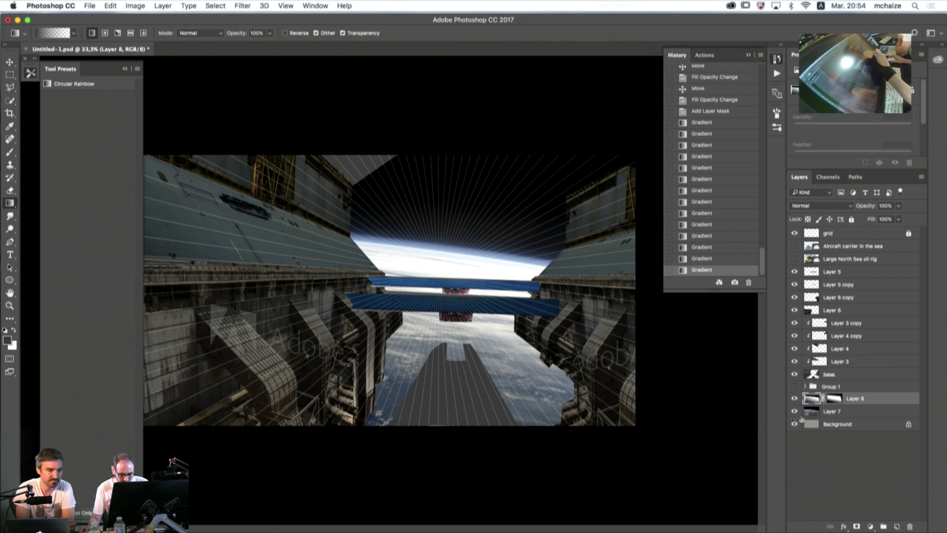
click(795, 399)
click(794, 399)
drag(416, 453, 433, 351)
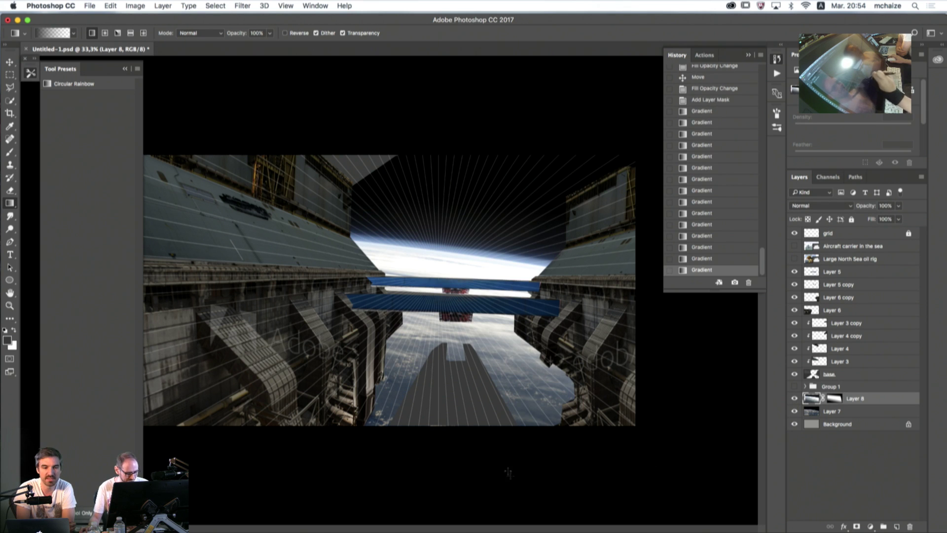
click(794, 398)
click(794, 399)
click(793, 399)
click(794, 398)
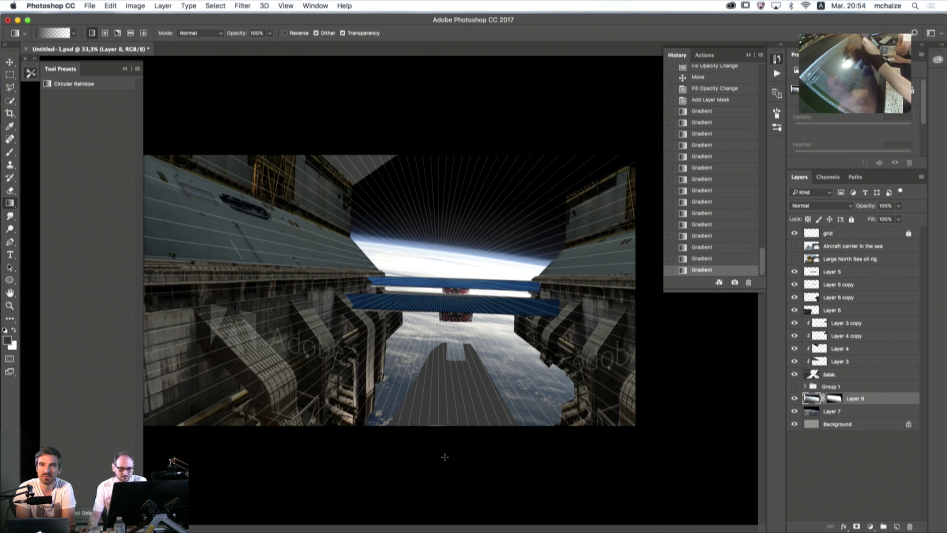
click(794, 232)
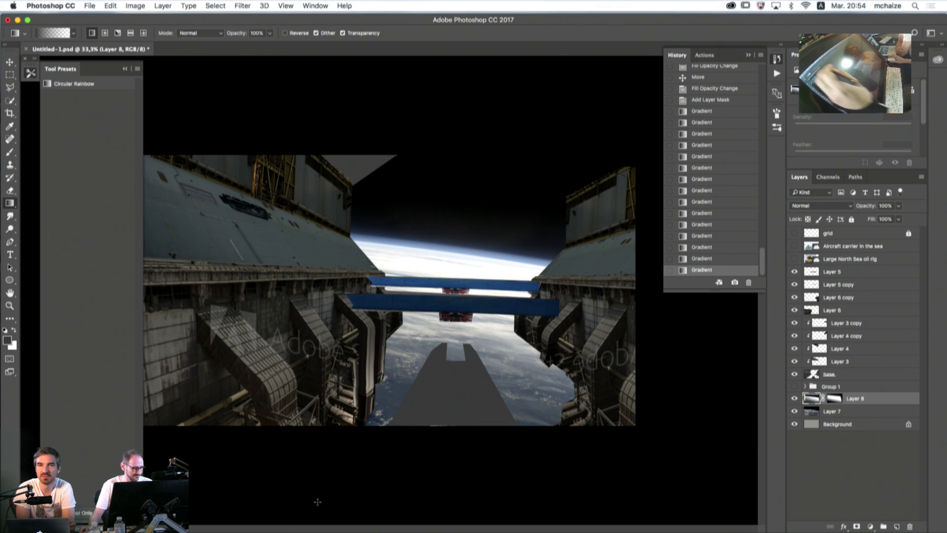
click(249, 497)
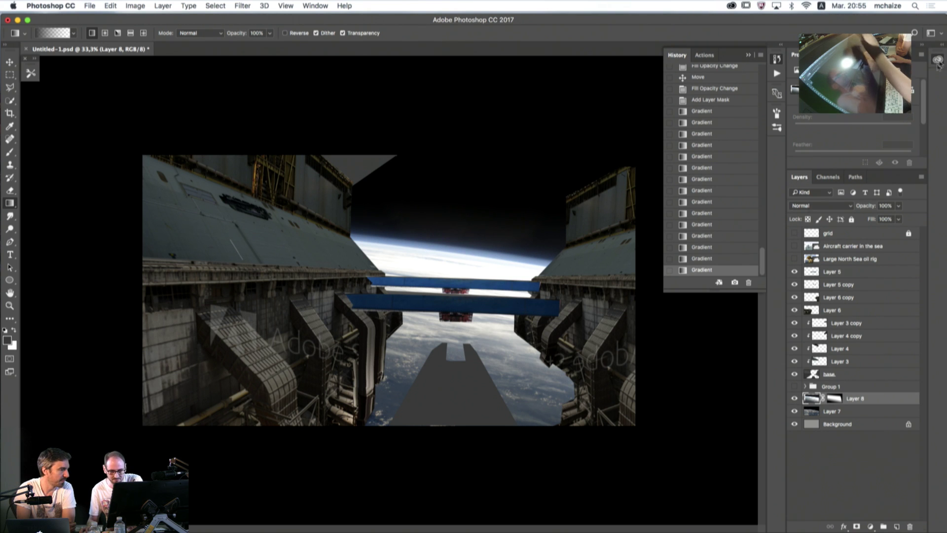
- Find the oil product tanker deck photo in the library and place it directly above the base layer
click(937, 61)
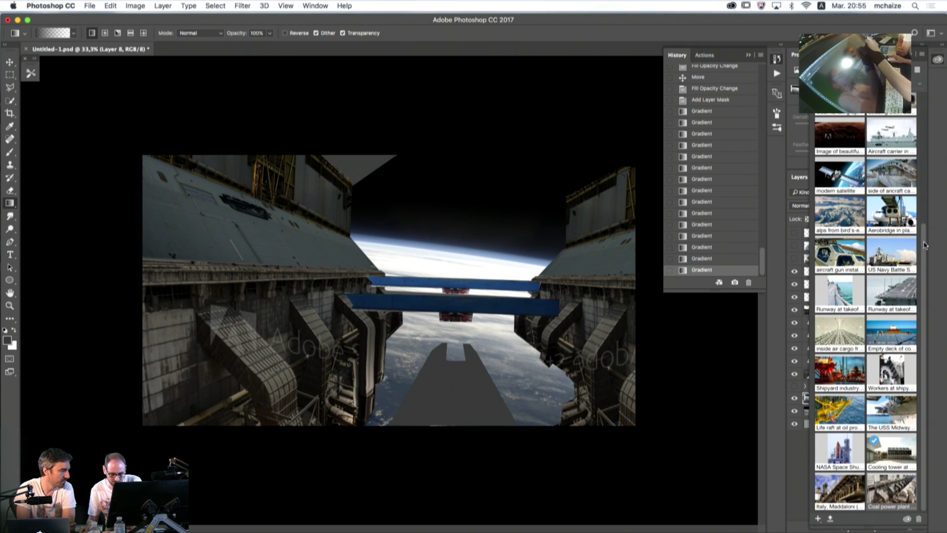
scroll(925, 245, up, 5)
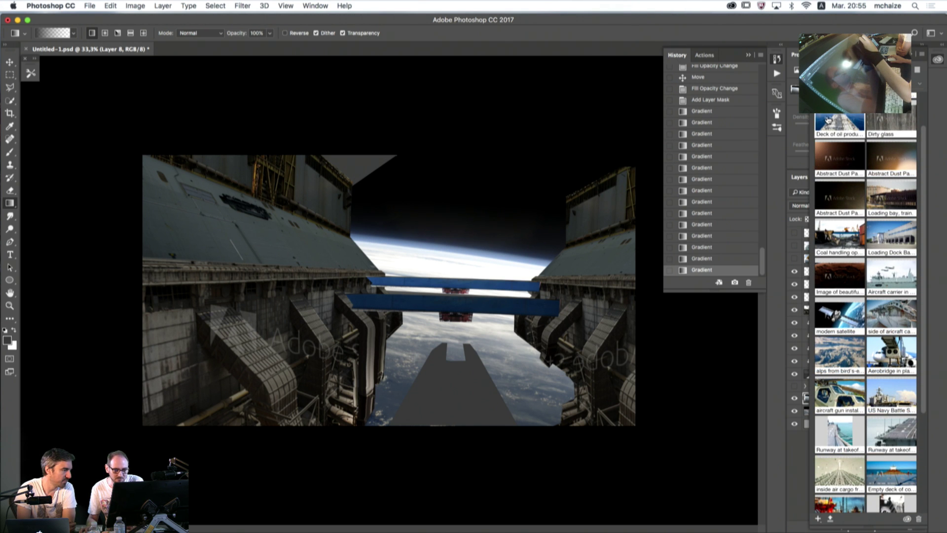
scroll(831, 143, up, 2)
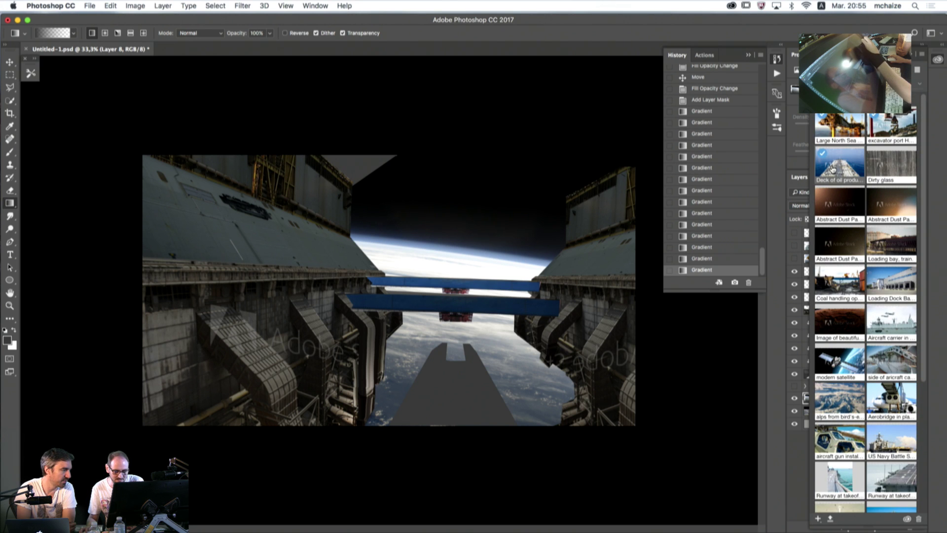
mouse_move(831, 169)
mouse_down()
mouse_move(489, 265)
mouse_move(417, 328)
mouse_move(832, 167)
mouse_up()
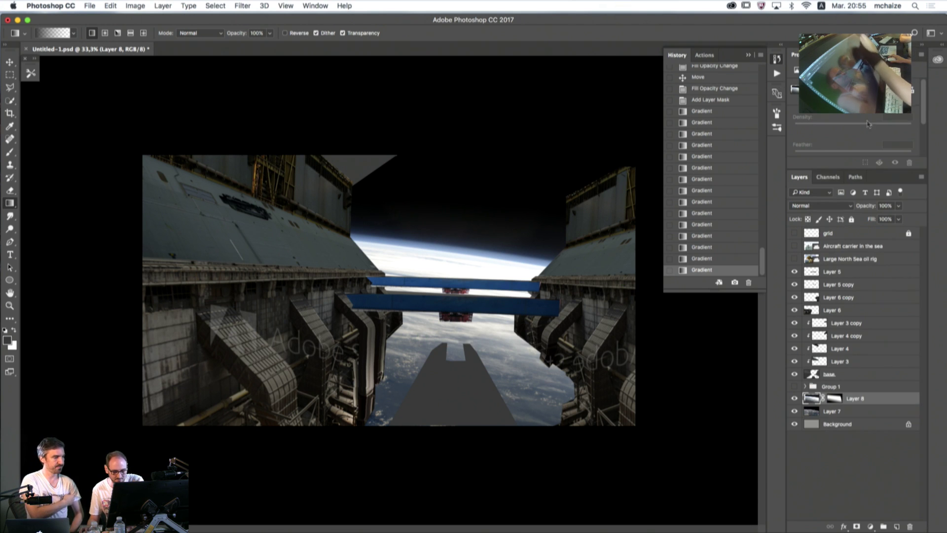
click(801, 378)
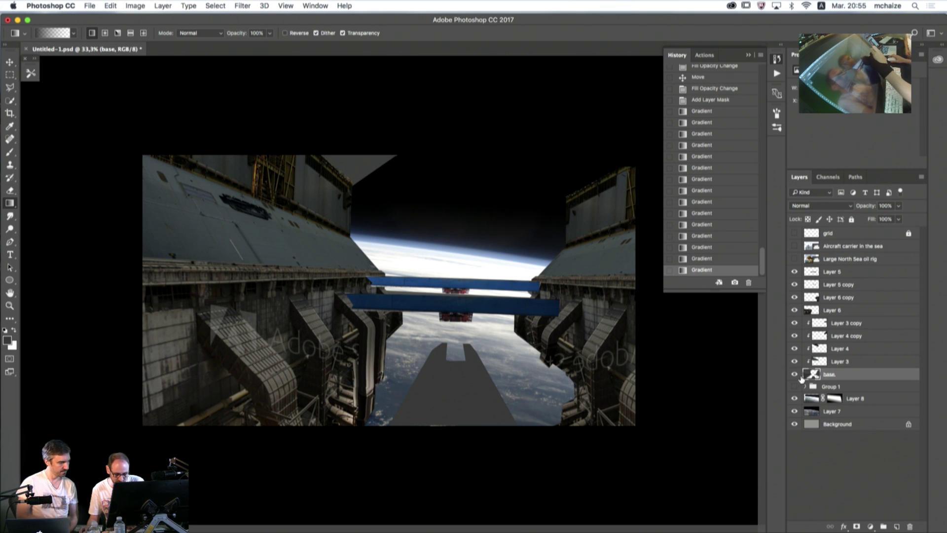
click(937, 60)
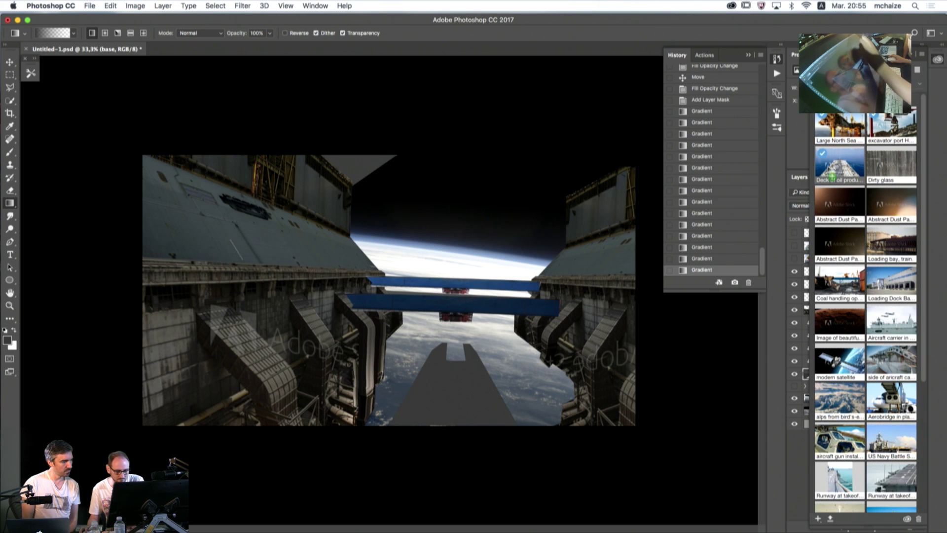
drag(832, 176, 394, 424)
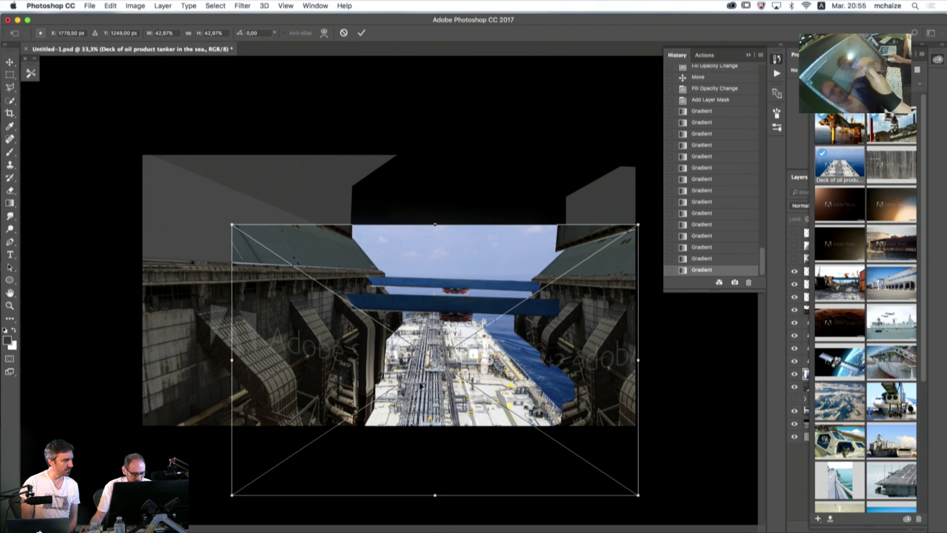
- Scale the tanker deck photo to about 21.55% by 23.36%, rotate it 2.52°, and position it over the platform between the walls
drag(422, 385, 445, 390)
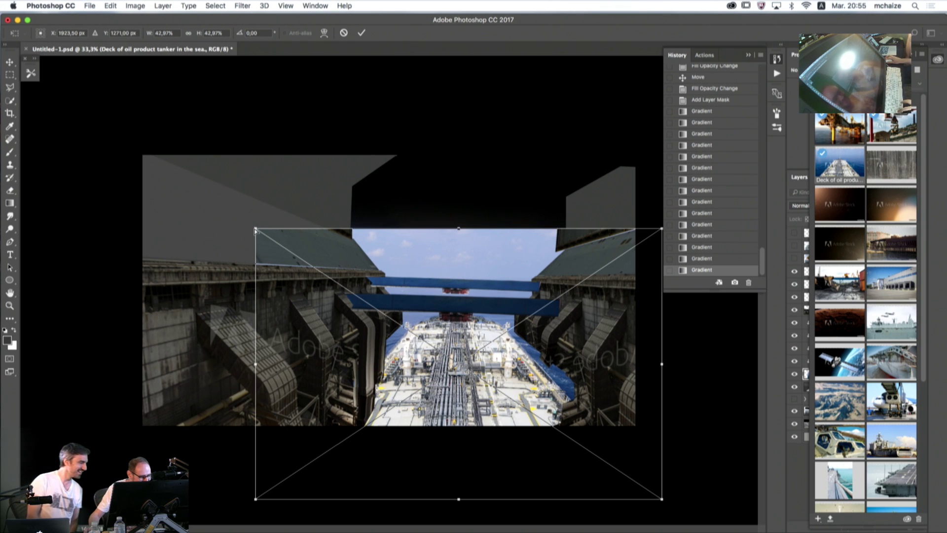
drag(254, 228, 373, 265)
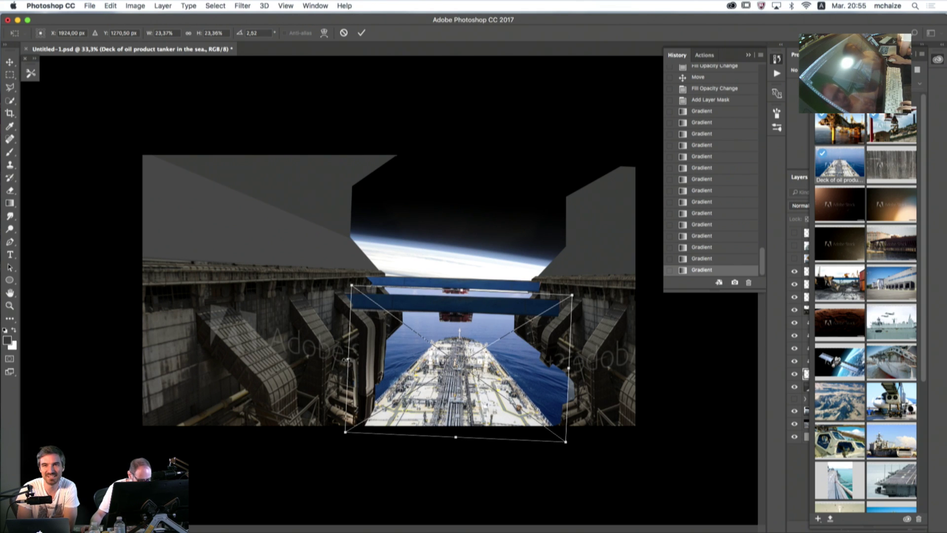
drag(347, 360, 388, 347)
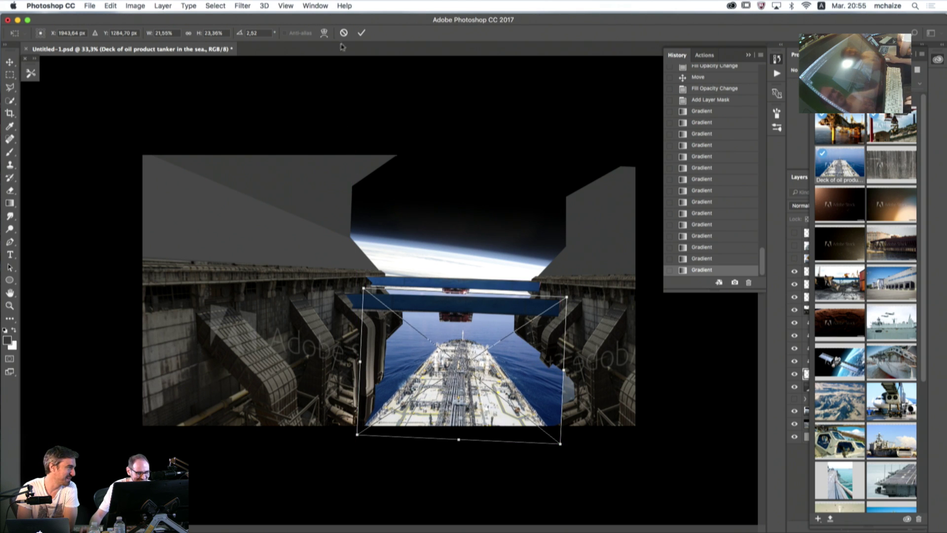
click(361, 33)
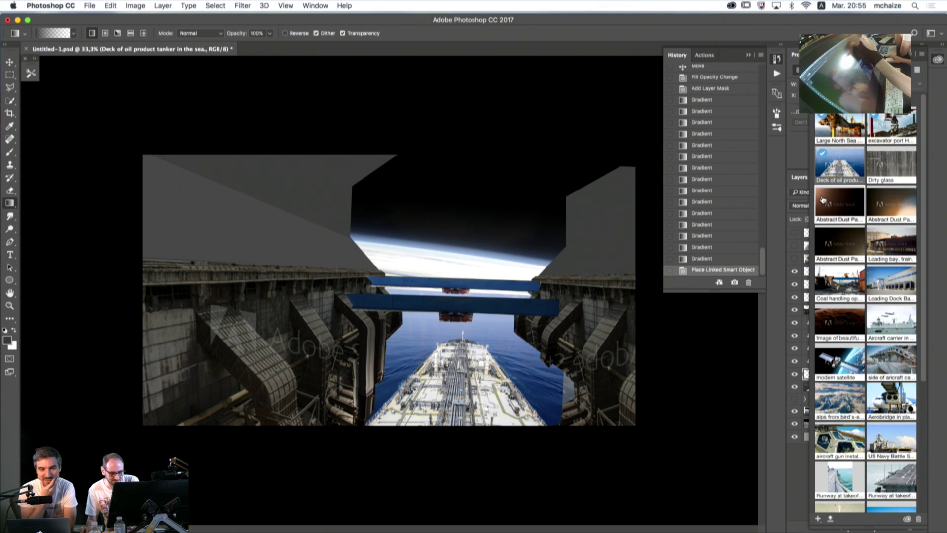
- Clip the tanker deck photo to the base layer and shift it slightly to fit the platform shape
click(852, 124)
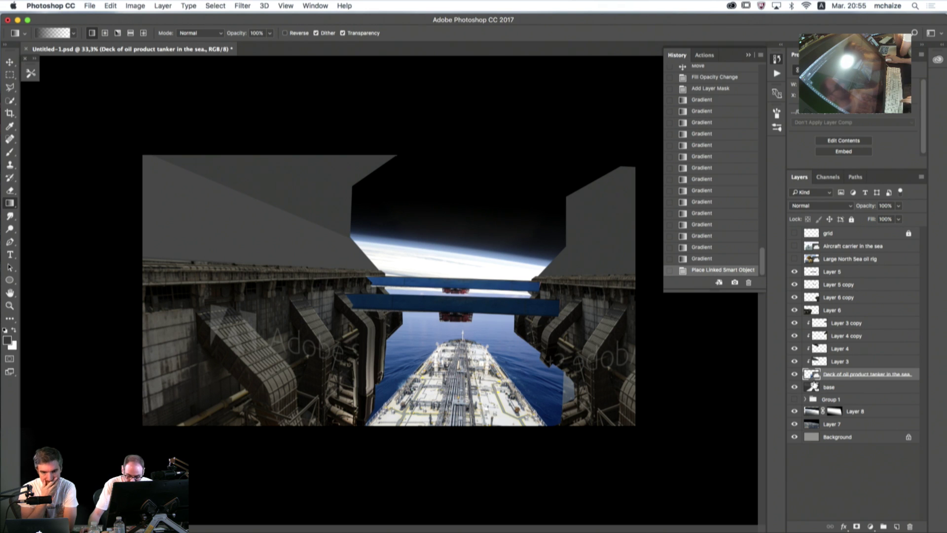
alt+click(812, 380)
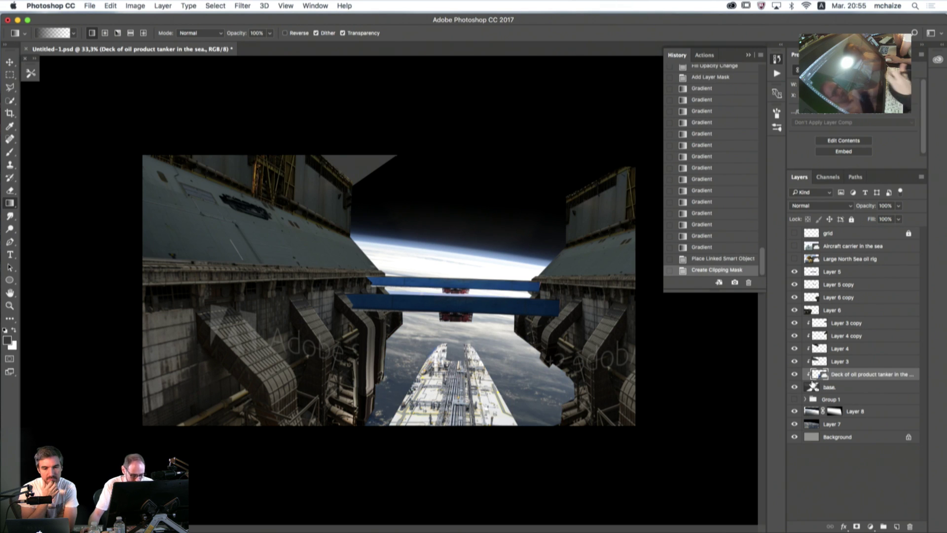
key(v)
drag(427, 390, 432, 398)
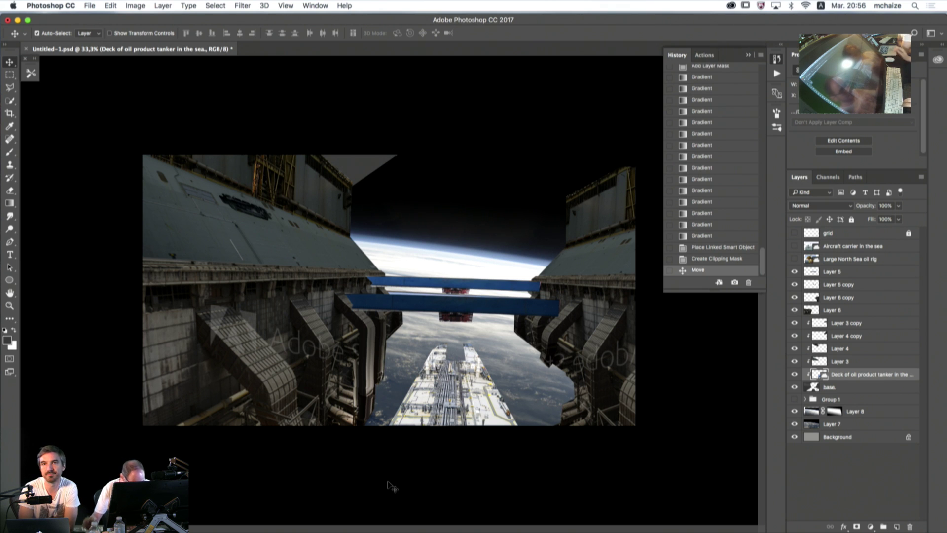
- Darken the tanker deck photo with Curves by lowering the output of its white point
key(super+m)
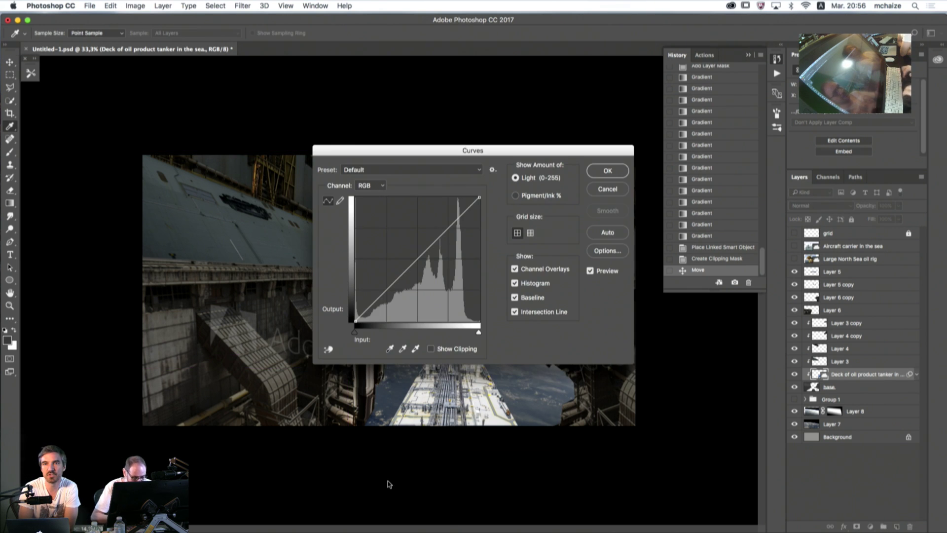
drag(479, 197, 482, 255)
drag(419, 150, 228, 93)
drag(288, 191, 290, 193)
click(415, 115)
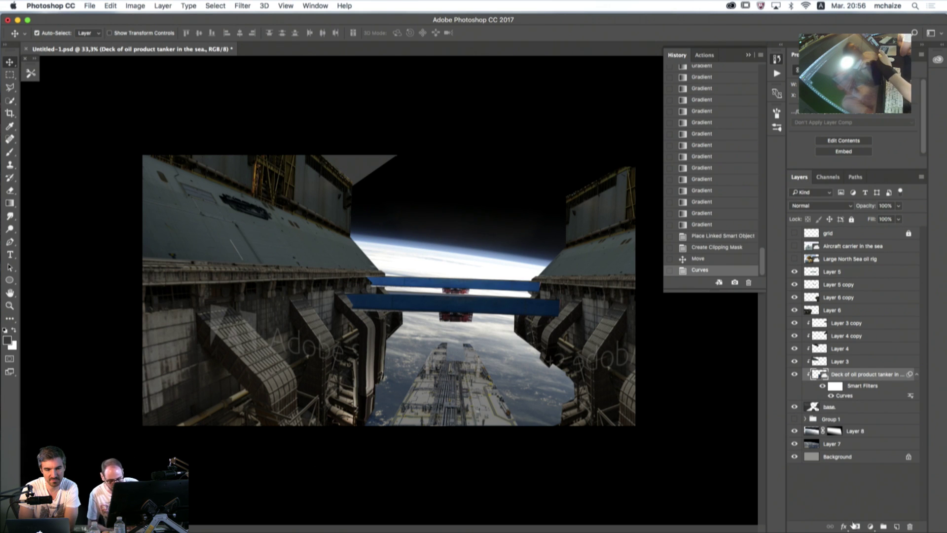
- Add a layer mask to the tanker deck photo and paint out its texture on the two platform prongs with the _A_JJP_brush_texture preset
click(856, 526)
click(10, 152)
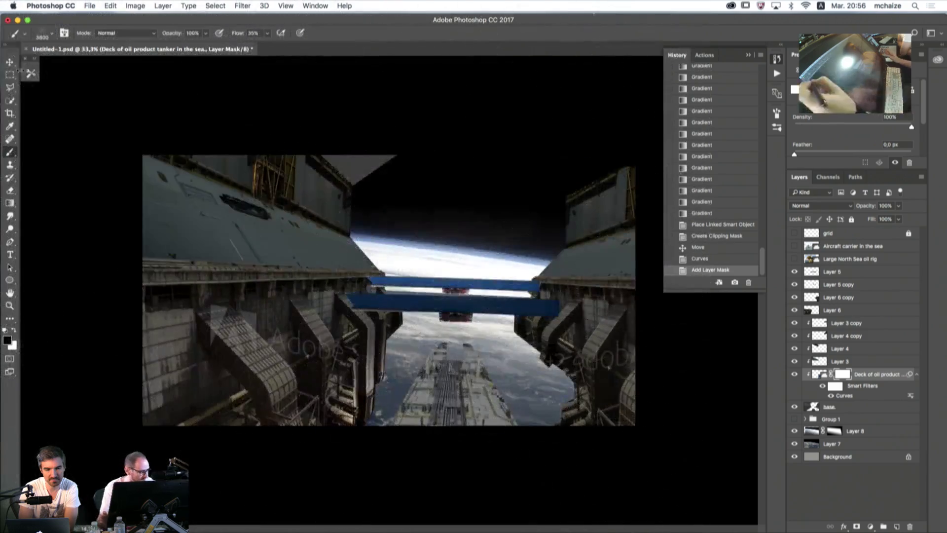
click(31, 73)
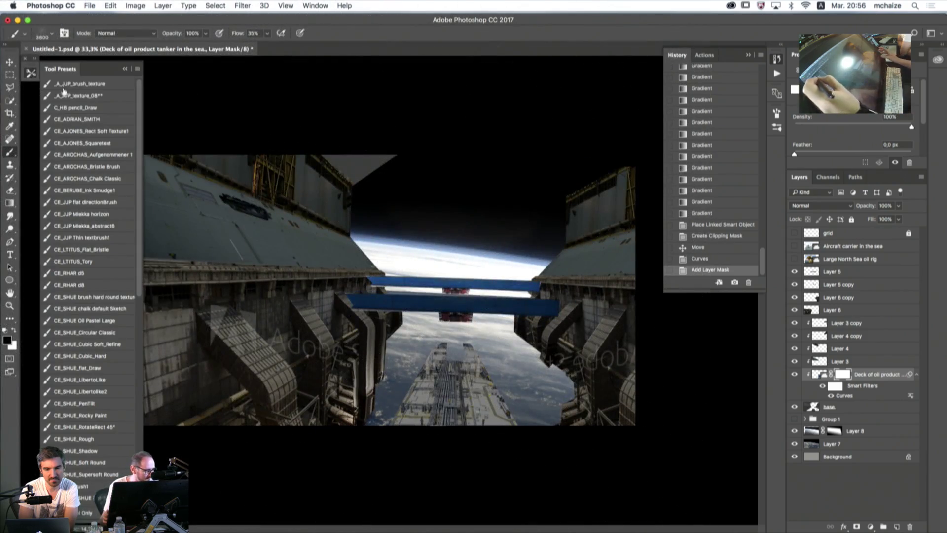
click(78, 84)
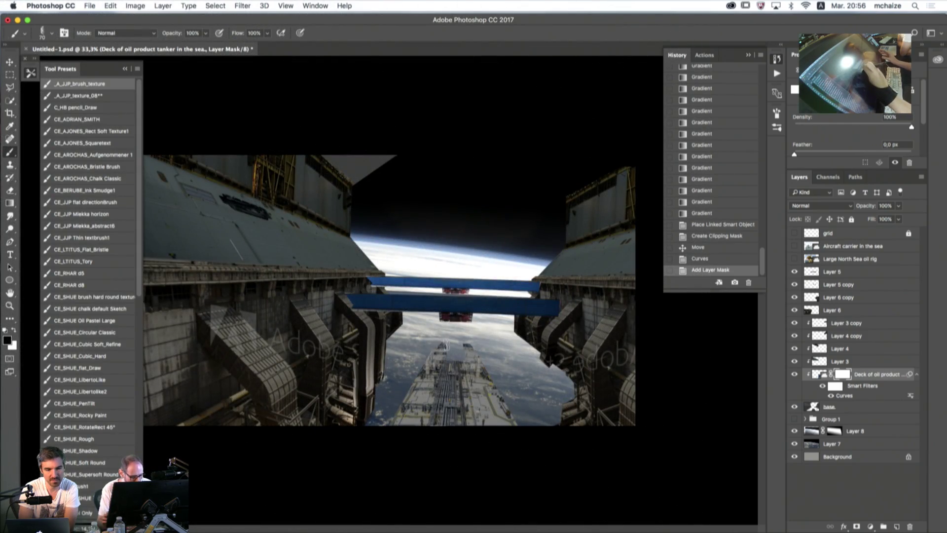
mouse_move(446, 351)
mouse_down()
mouse_move(423, 363)
mouse_move(435, 348)
mouse_move(481, 354)
mouse_move(464, 354)
mouse_move(463, 341)
mouse_move(472, 346)
mouse_move(462, 352)
mouse_move(476, 352)
mouse_move(444, 353)
mouse_move(448, 362)
mouse_move(439, 338)
mouse_move(457, 361)
mouse_move(441, 344)
mouse_up()
- Reduce the brush to 25 px and clean up the deck photo's mask around the base and edges of the prongs
key(bracketleft)
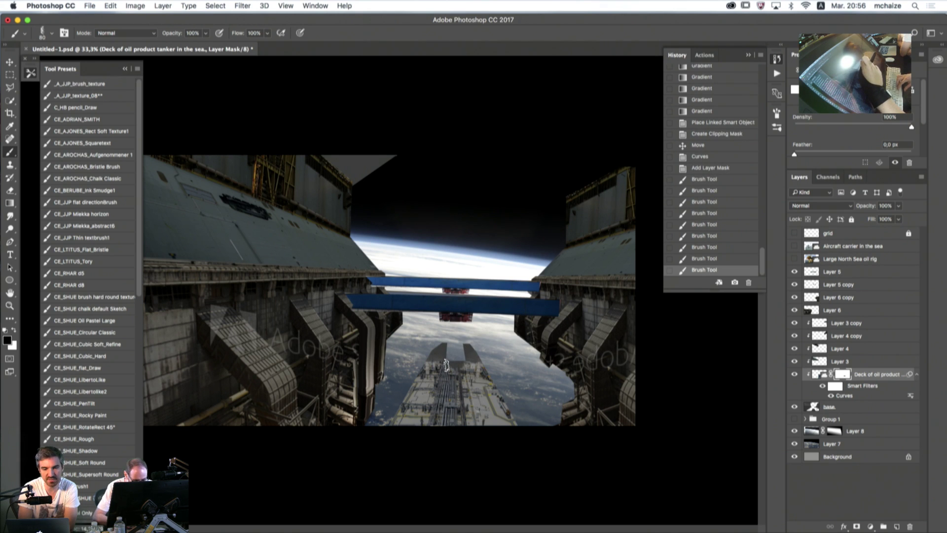
key(bracketleft)
key(bracketleft)
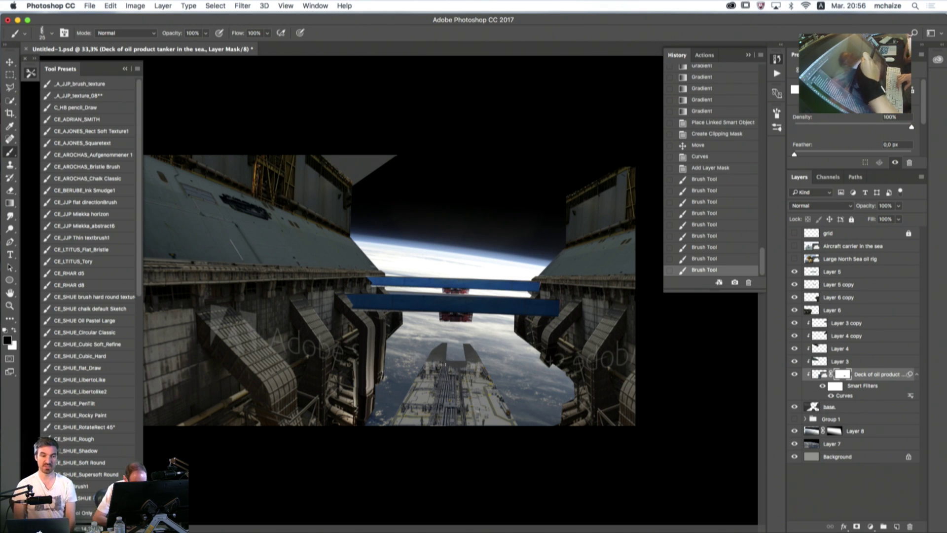
click(441, 360)
click(441, 360)
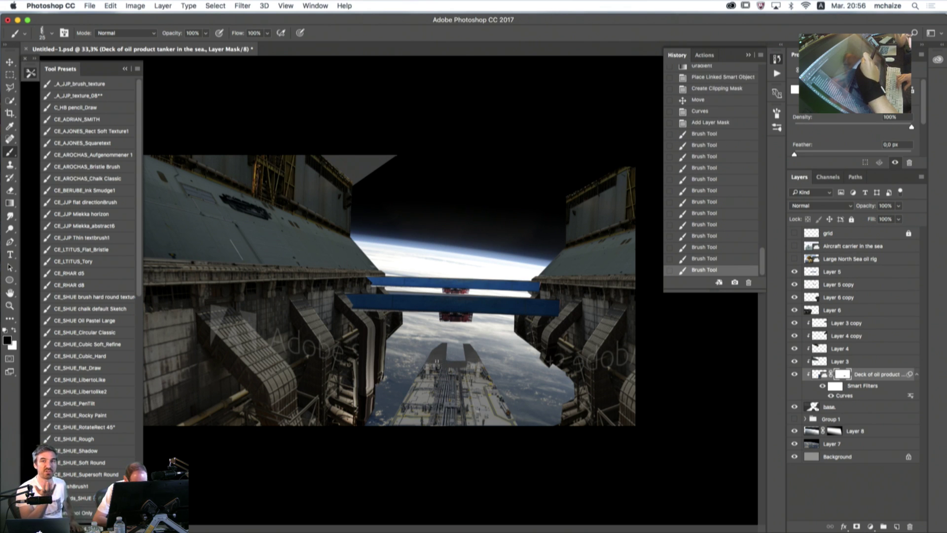
click(421, 361)
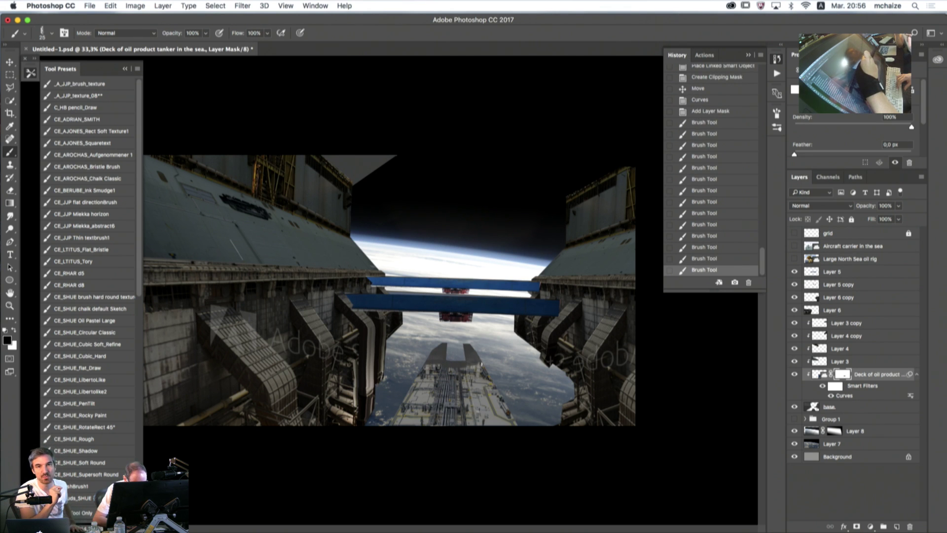
click(462, 340)
click(463, 340)
click(462, 340)
click(462, 340)
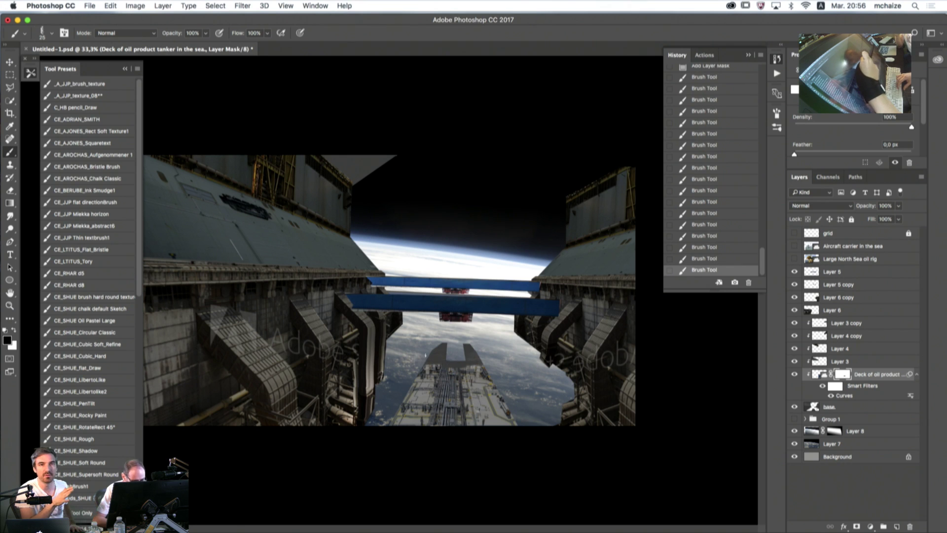
click(438, 366)
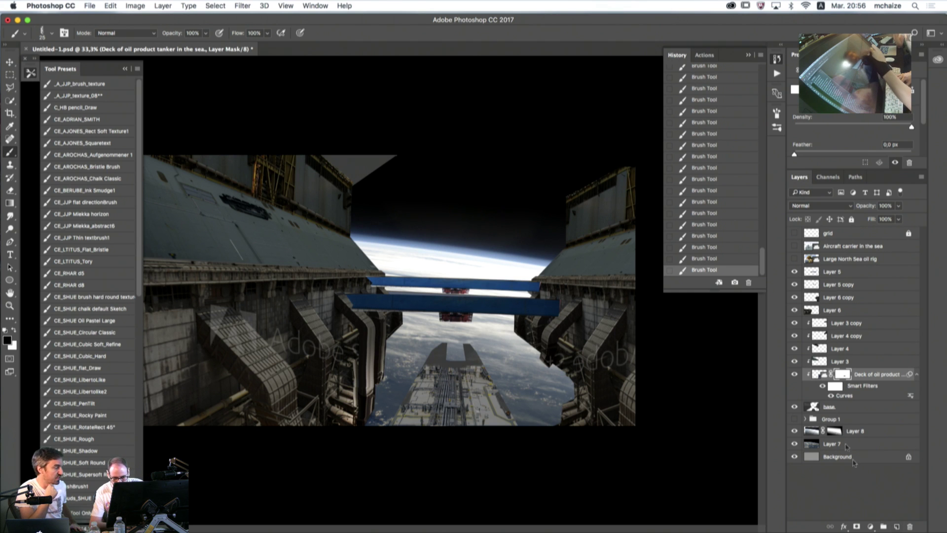
- Create a clipped layer above the tanker deck photo, sample light grey from the deck, and paint highlights on the left prong
click(819, 374)
click(897, 526)
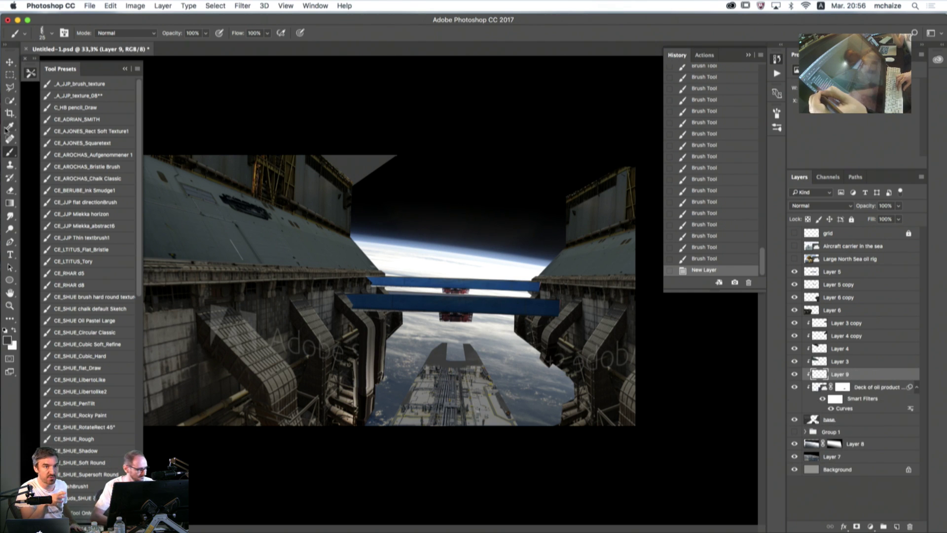
alt+click(428, 370)
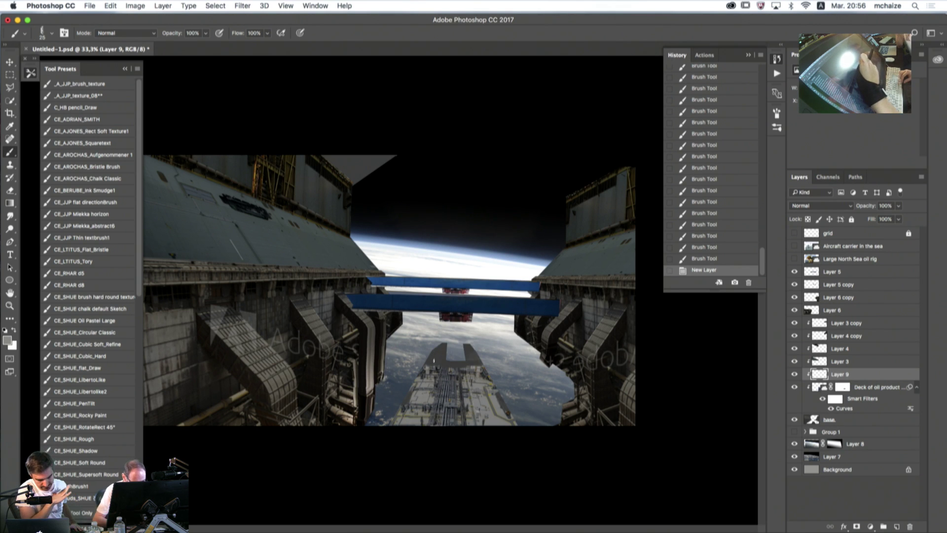
click(434, 360)
click(436, 358)
click(437, 355)
click(439, 352)
click(438, 356)
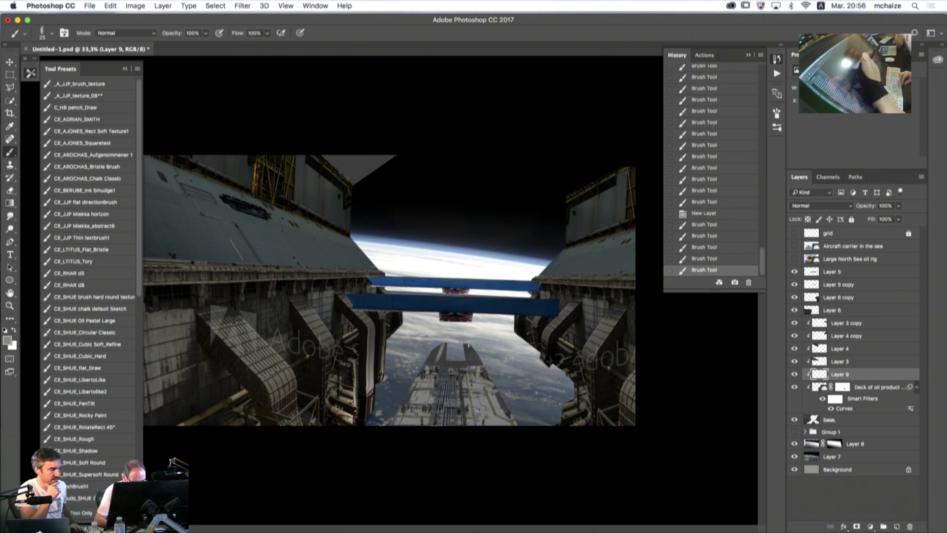
- Paint light grey highlights along the right prong and the gap between both prongs on the same layer
click(471, 353)
click(469, 351)
click(468, 356)
click(464, 352)
click(466, 358)
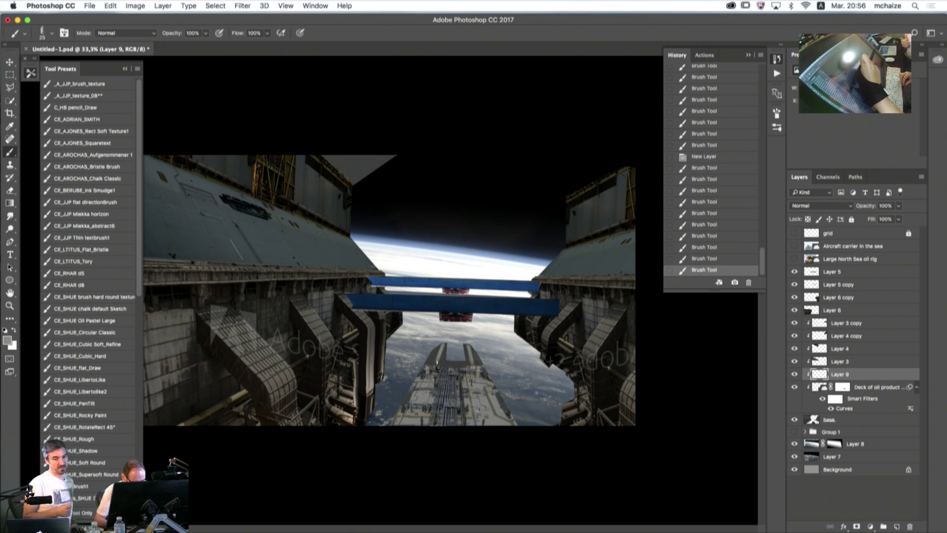
click(468, 354)
click(466, 356)
click(471, 362)
click(466, 358)
click(463, 355)
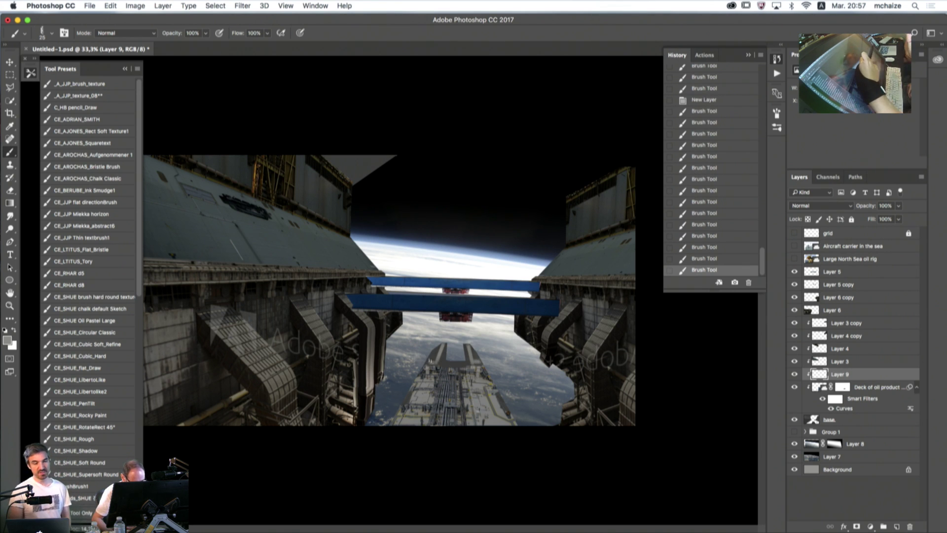
click(460, 353)
click(459, 352)
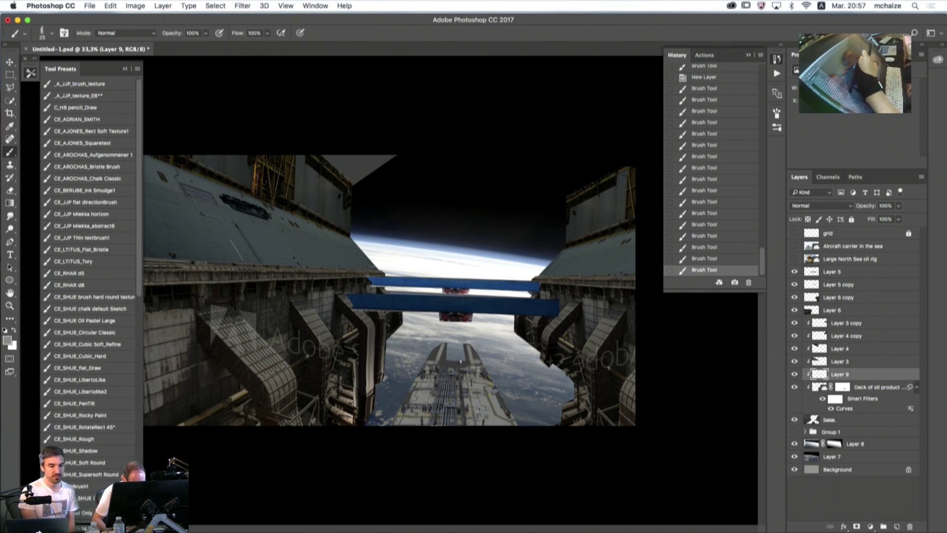
click(461, 361)
click(448, 363)
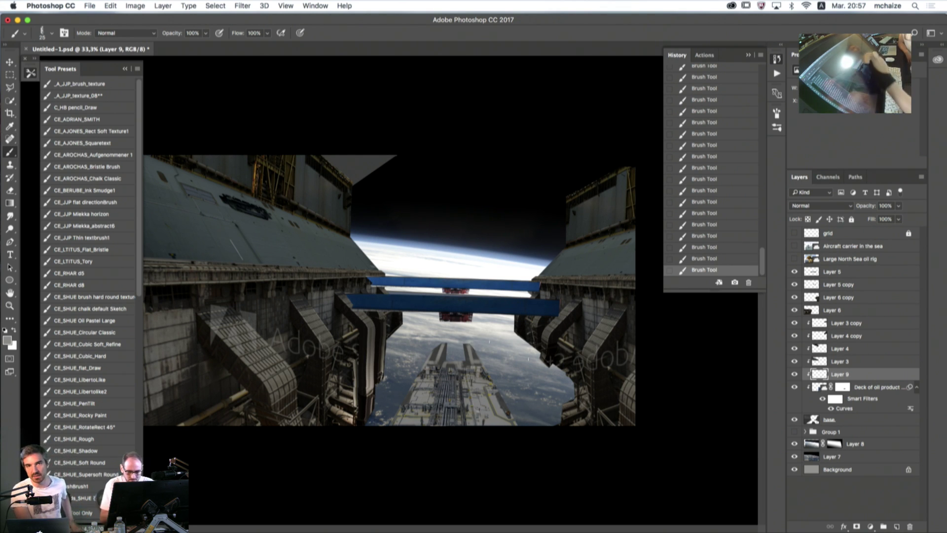
- Create a new layer above Layer 6 copy and load the CE_SHUE_Circular Classic brush with a dark grey foreground colour
click(807, 309)
click(896, 526)
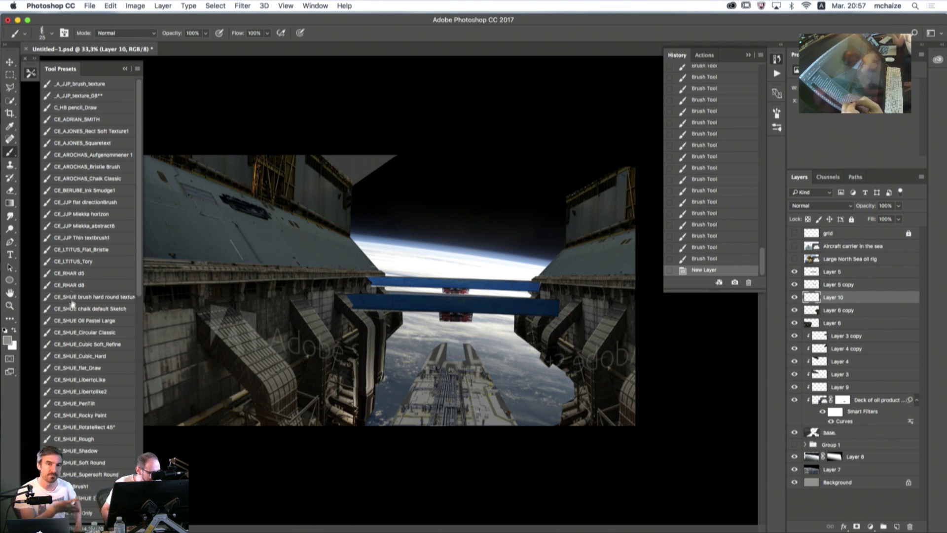
click(76, 333)
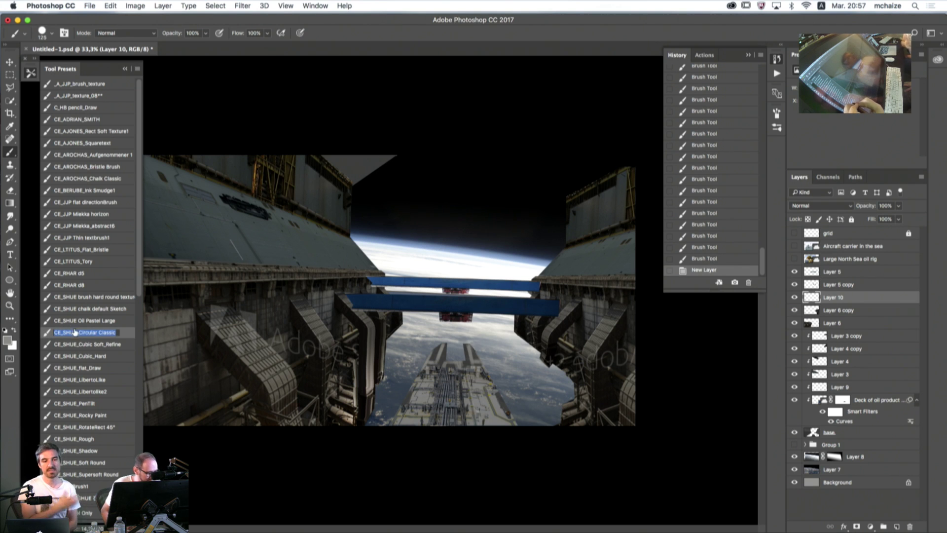
double_click(76, 333)
key(Return)
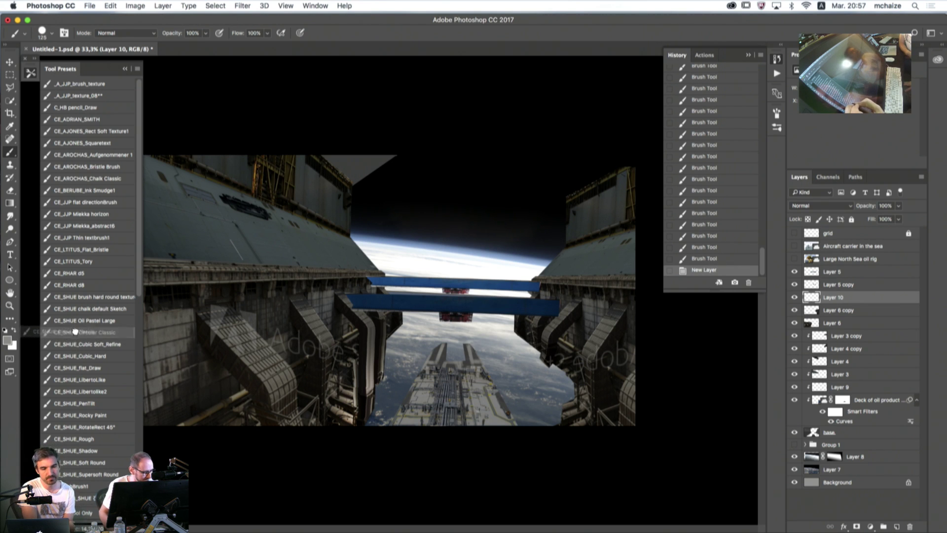
click(7, 340)
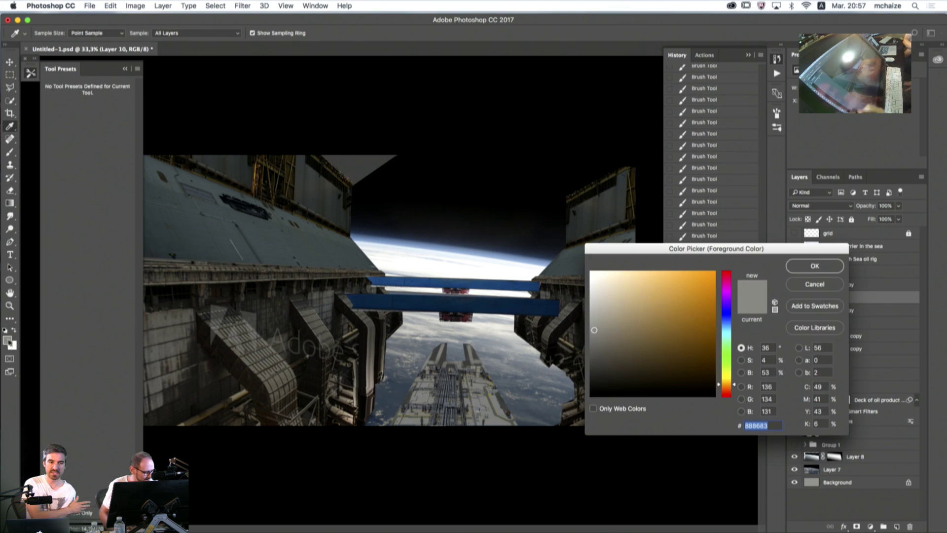
click(586, 358)
click(796, 270)
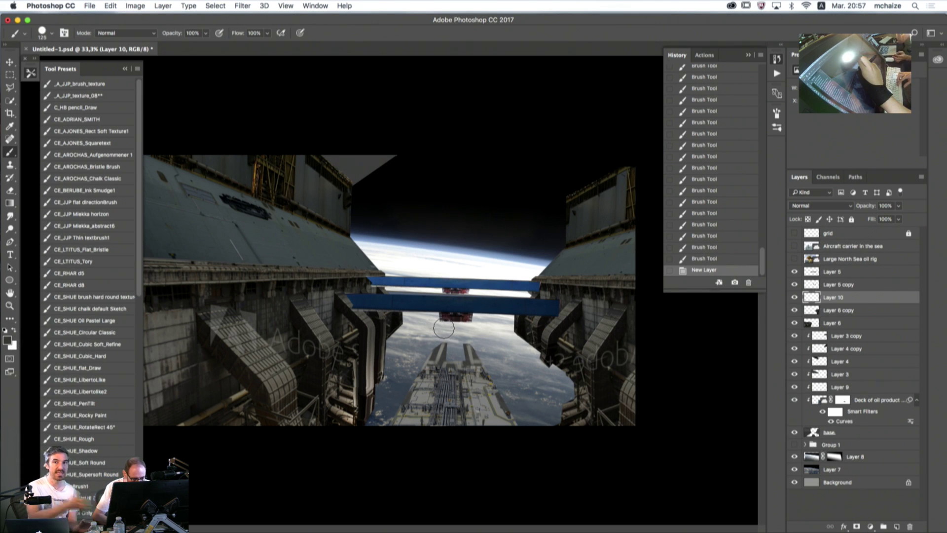
- Shrink the brush to 15 px and paint a vertical cable from the red trolley down to the left prong
key(bracketleft)
key(bracketleft)
key(bracketleft)
key(bracketleft)
key(bracketleft)
key(bracketleft)
key(bracketleft)
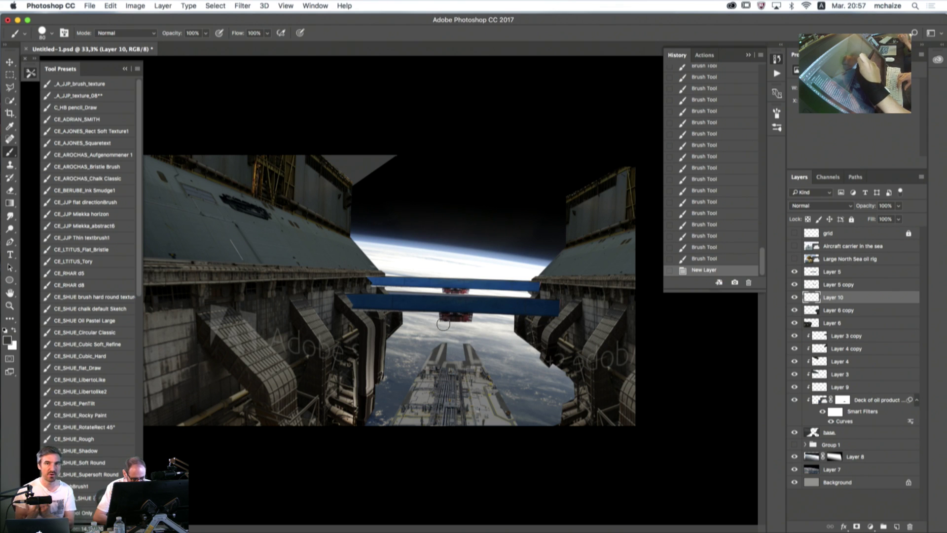
key(bracketleft)
key(bracketleft)
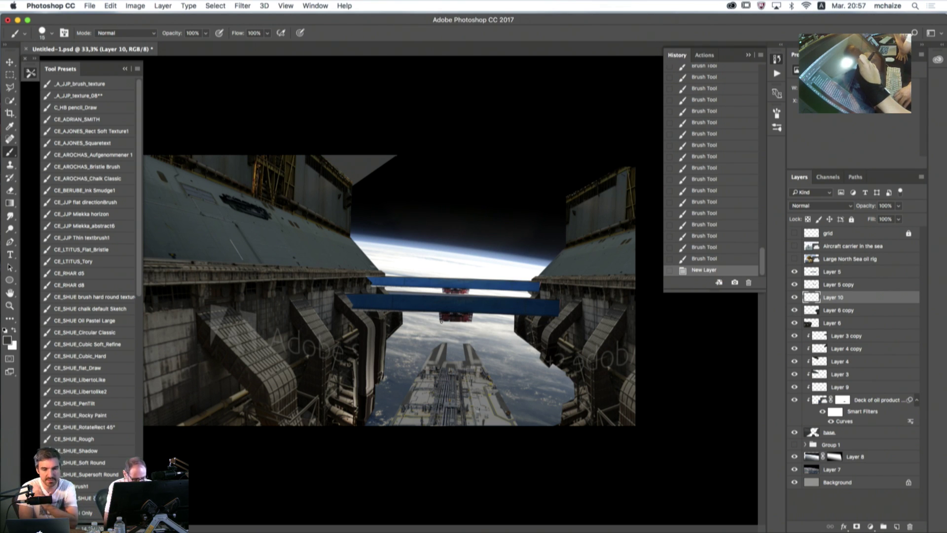
drag(441, 321, 442, 355)
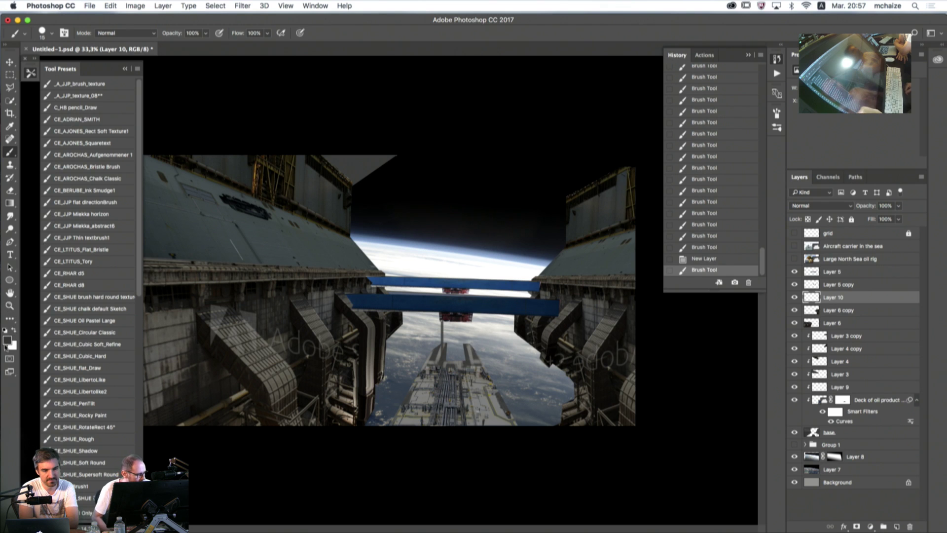
- Darken the colour to #232323 and paint thin vertical cables from the trolley to both prongs with a 10 px brush
click(7, 340)
click(587, 377)
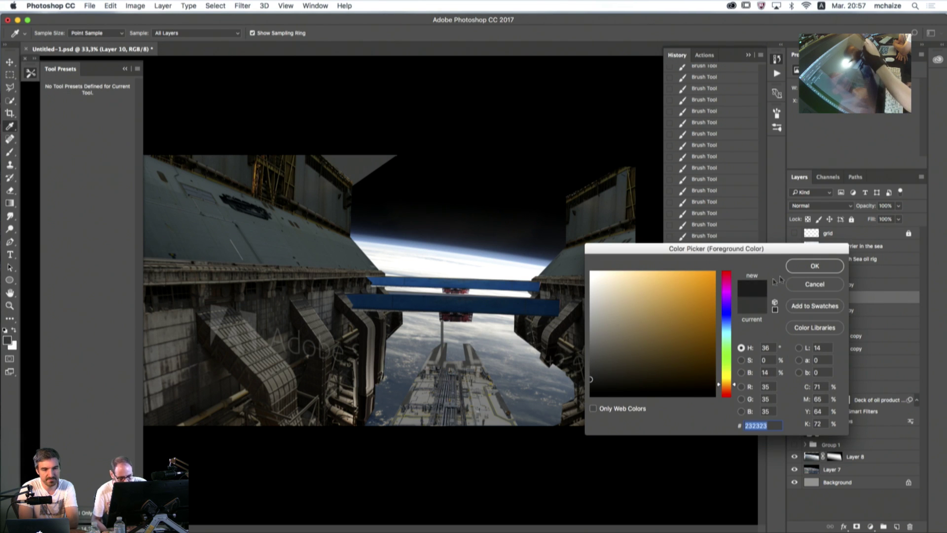
key(Return)
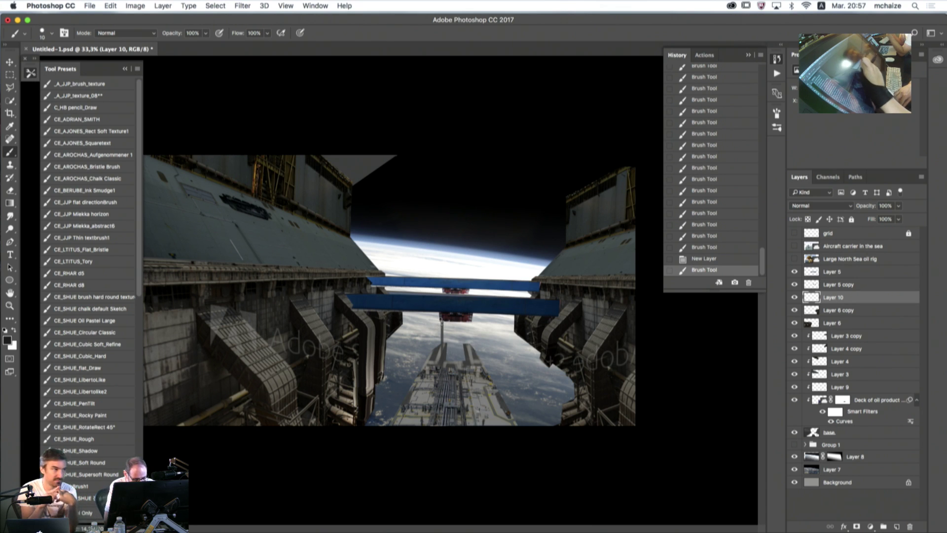
drag(443, 317, 443, 401)
click(427, 348)
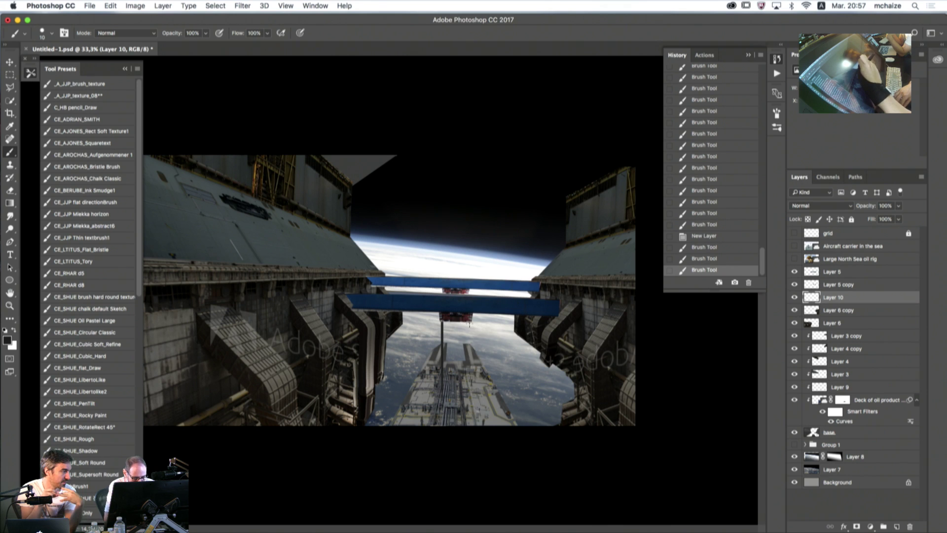
drag(469, 321, 469, 424)
drag(436, 321, 436, 432)
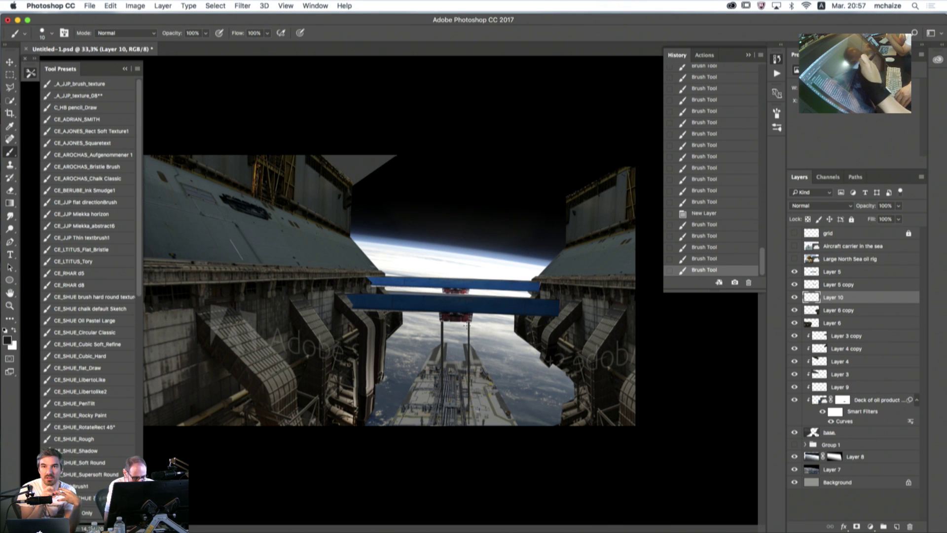
click(436, 424)
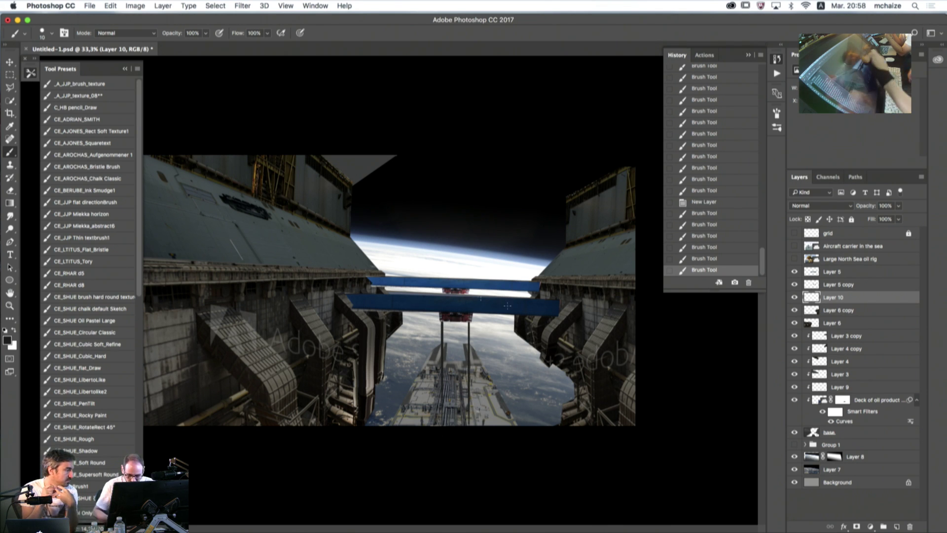
- On a new layer above Layer 10, paint thin dark horizontal bars above the blue crossbeams with a 15 px to 25 px brush
click(897, 526)
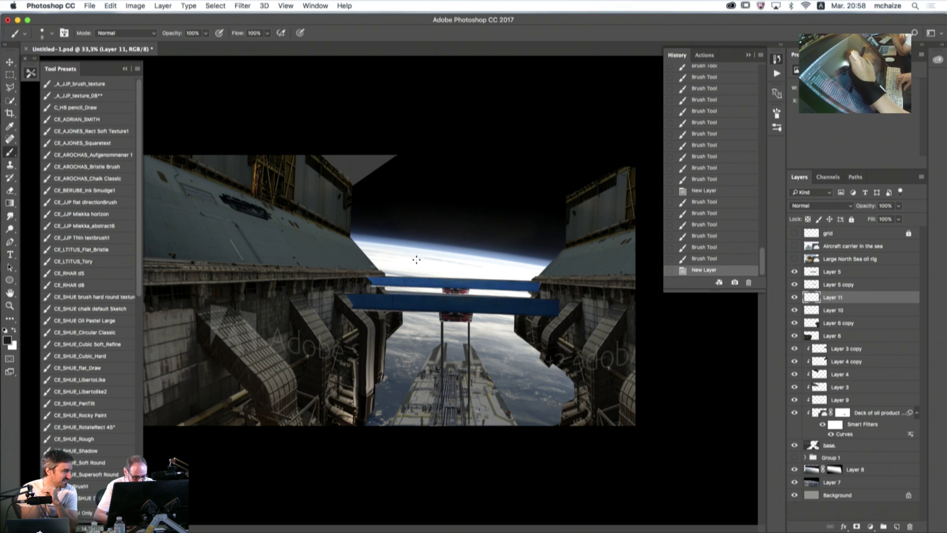
key(bracketright)
key(bracketright)
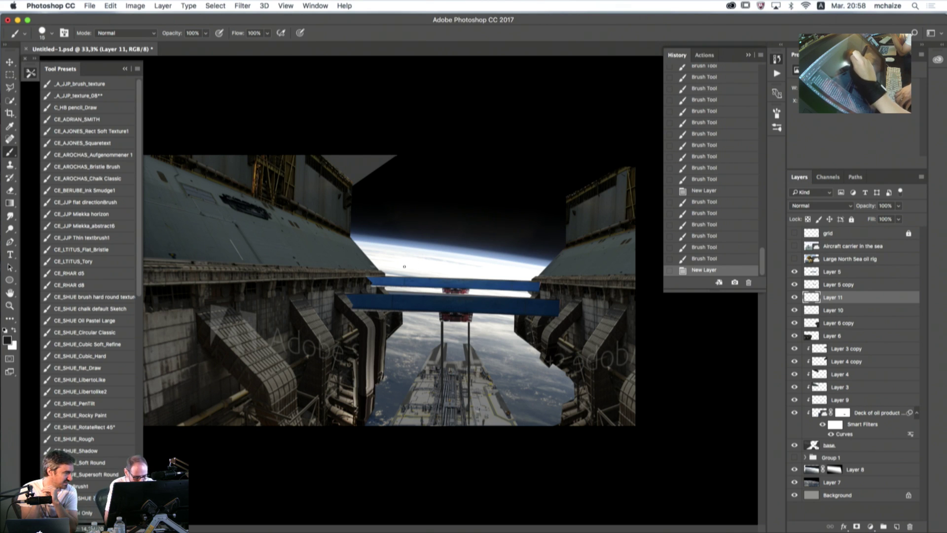
drag(404, 266, 375, 266)
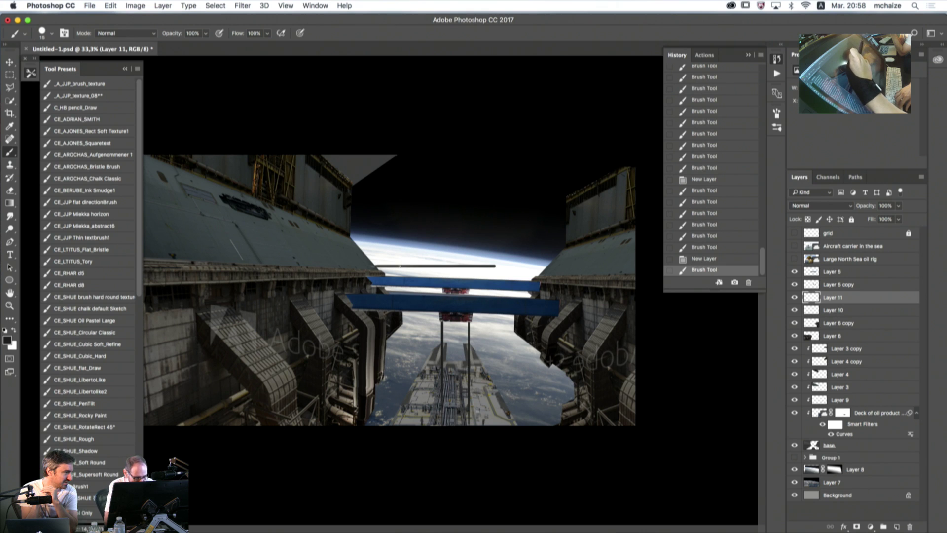
drag(447, 261, 385, 266)
drag(398, 262, 490, 265)
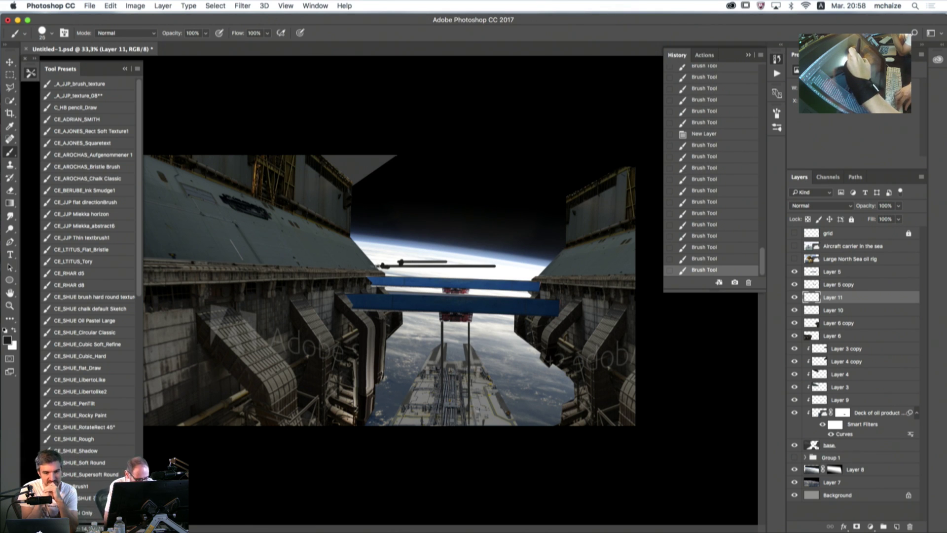
drag(380, 266, 417, 263)
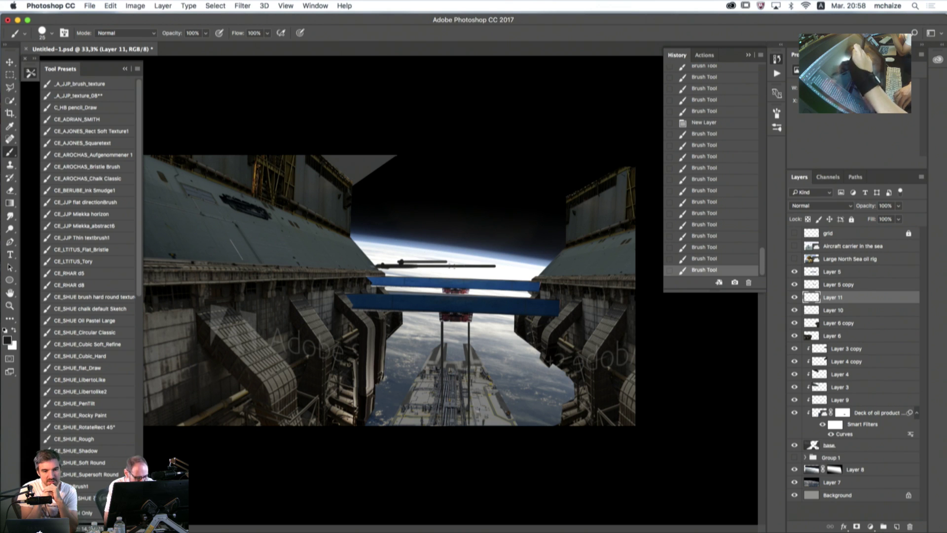
- Select a small section near the longer bar's right end, scale its height to about 81%, and clear the selection
key(m)
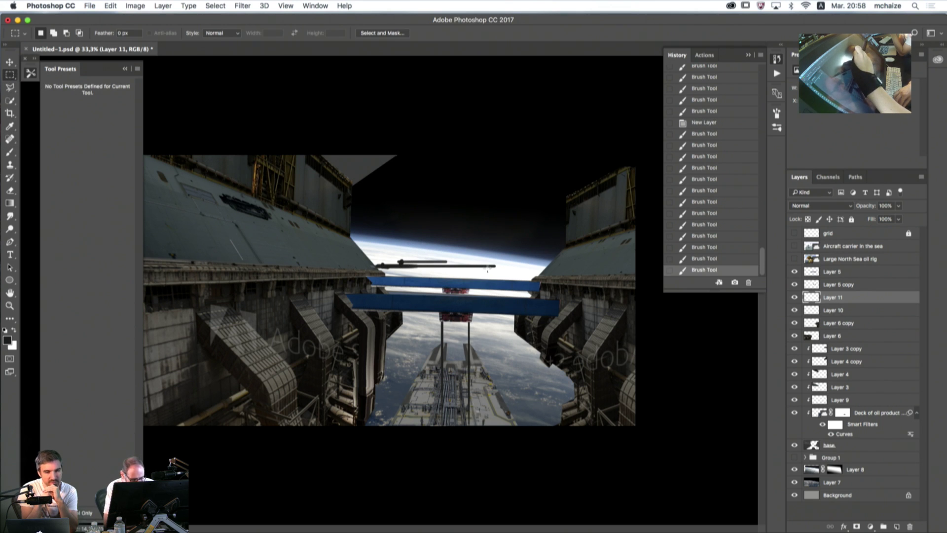
drag(487, 270, 479, 263)
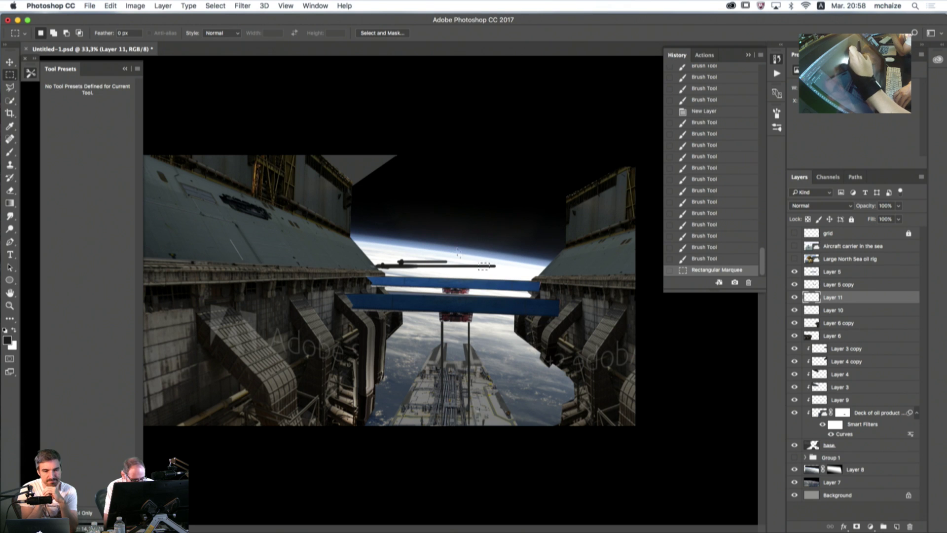
key(super+t)
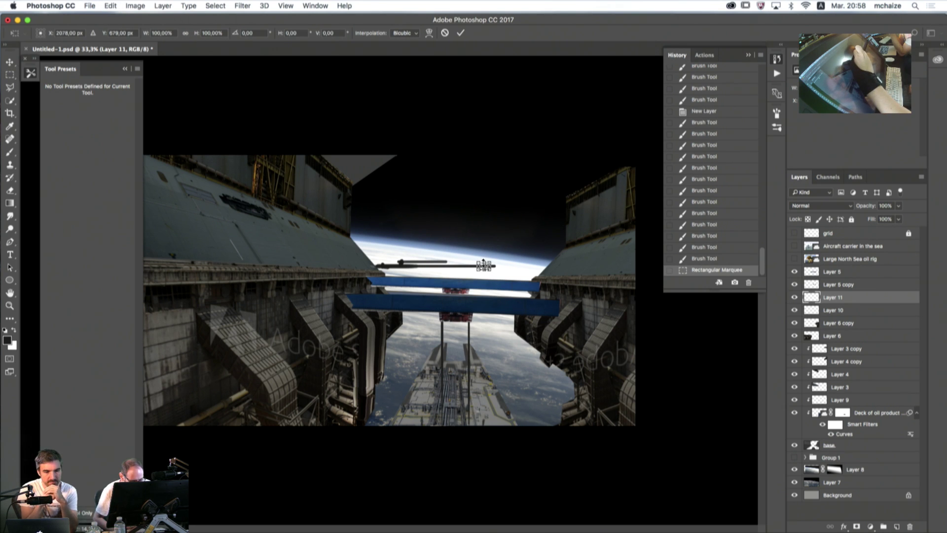
drag(484, 260, 484, 263)
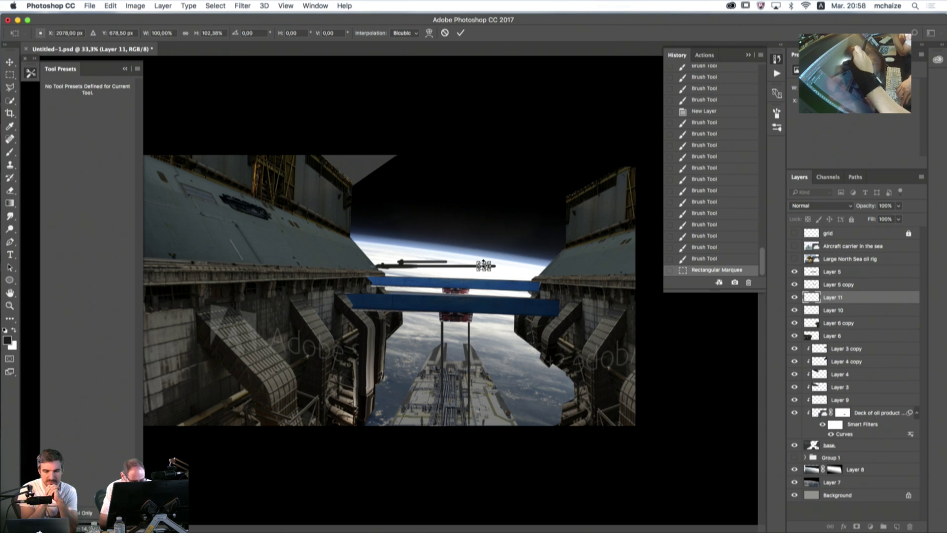
drag(483, 261, 483, 263)
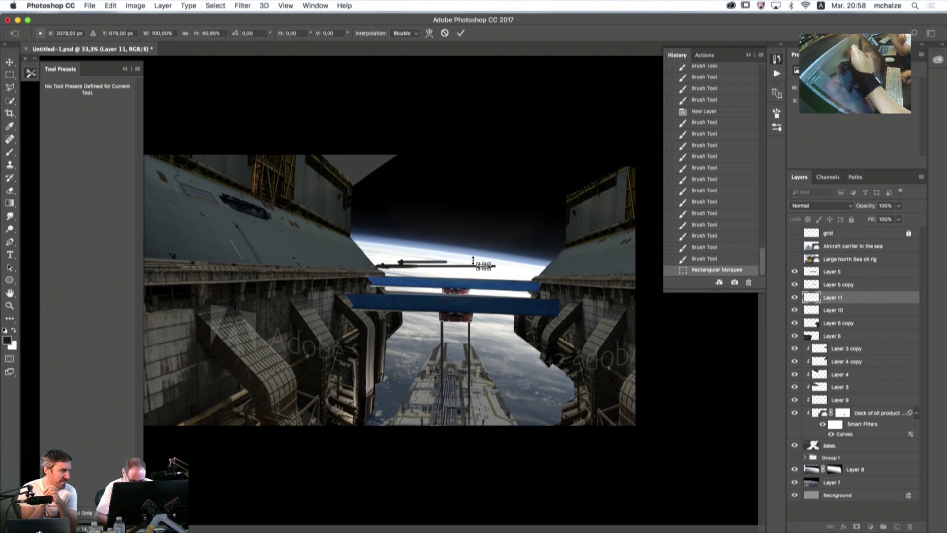
key(Return)
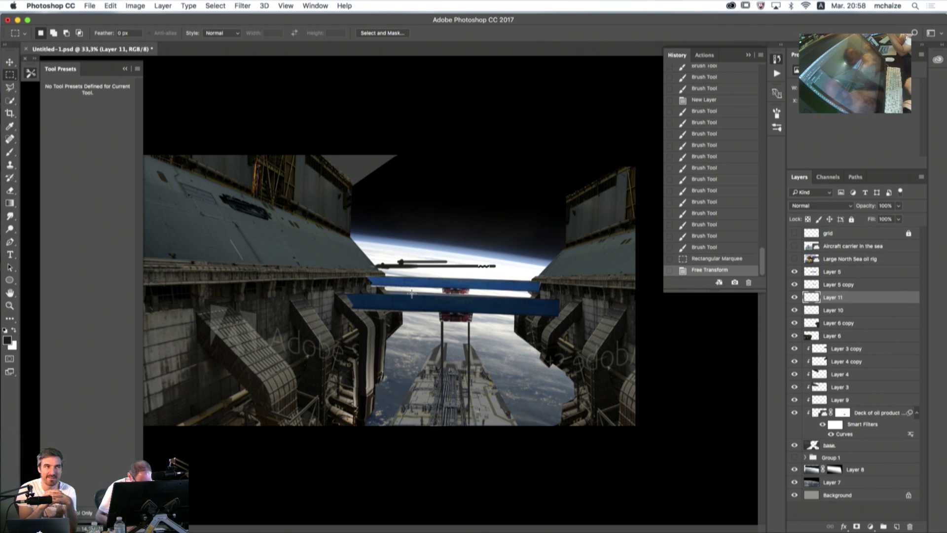
key(alt)
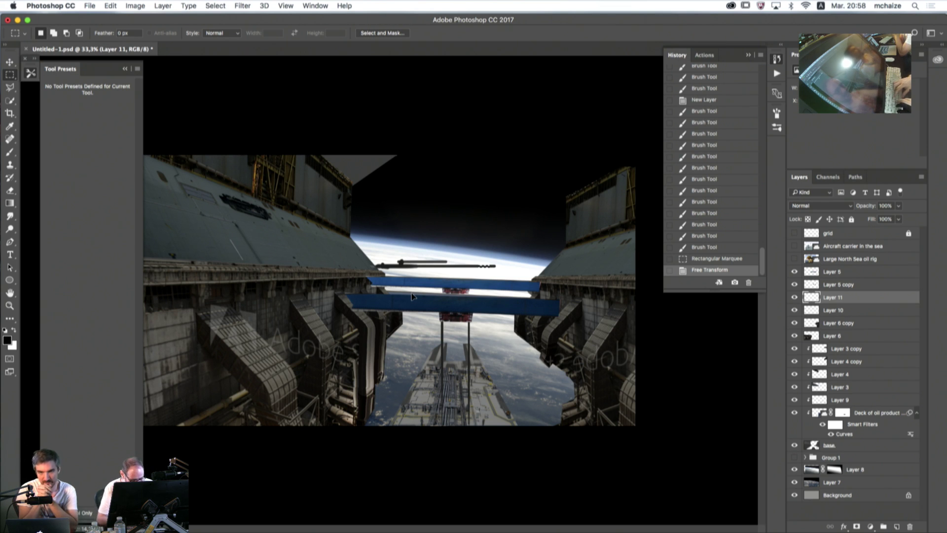
key(super+d)
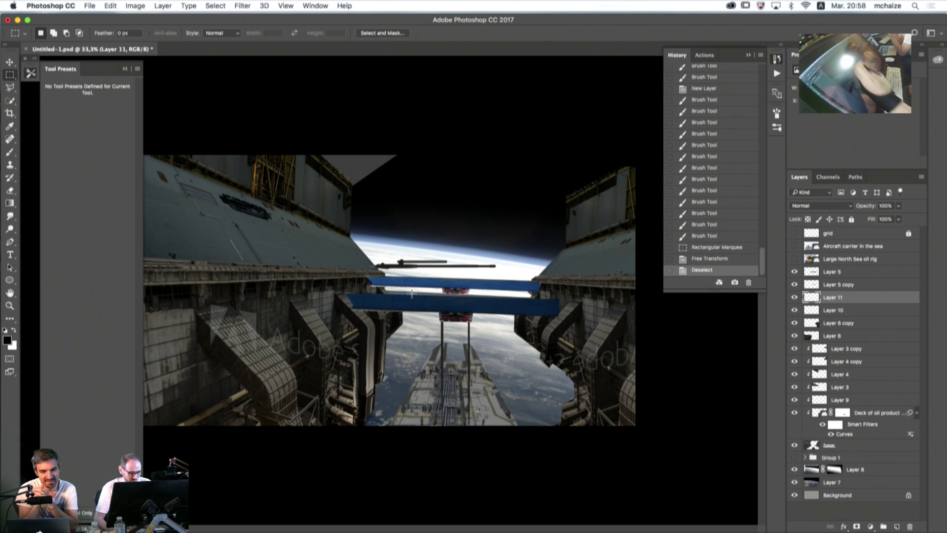
- Rotate the painted bars by about -87.8° so they stand upright as masts in front of the horizon
key(super+t)
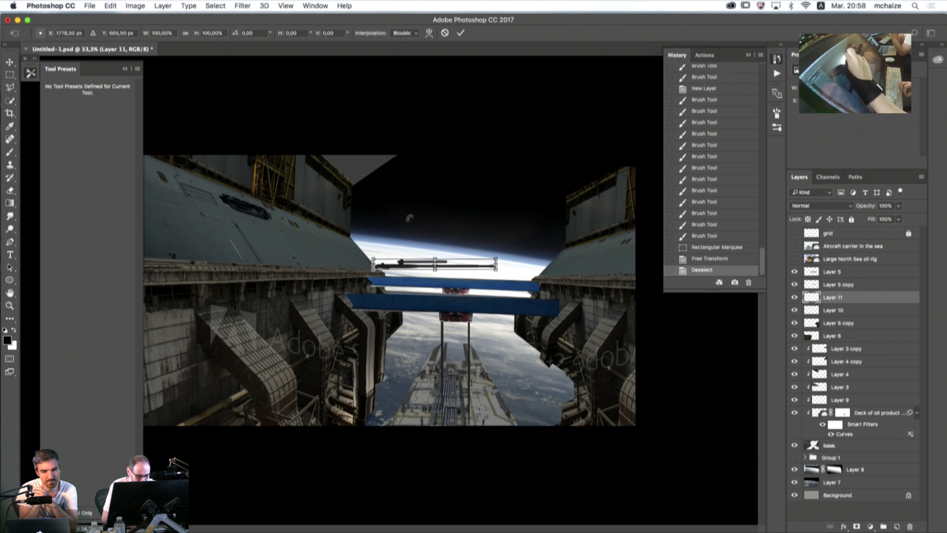
drag(406, 223, 392, 276)
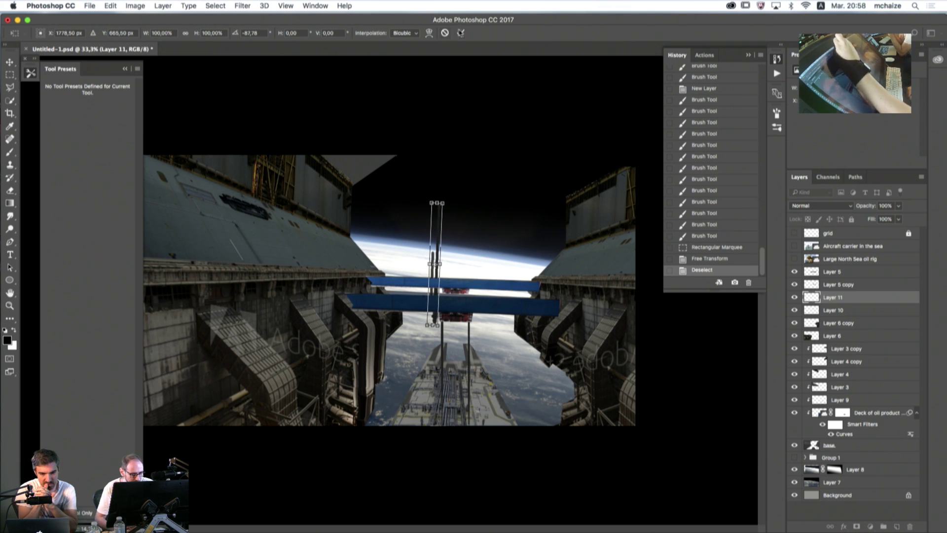
click(460, 32)
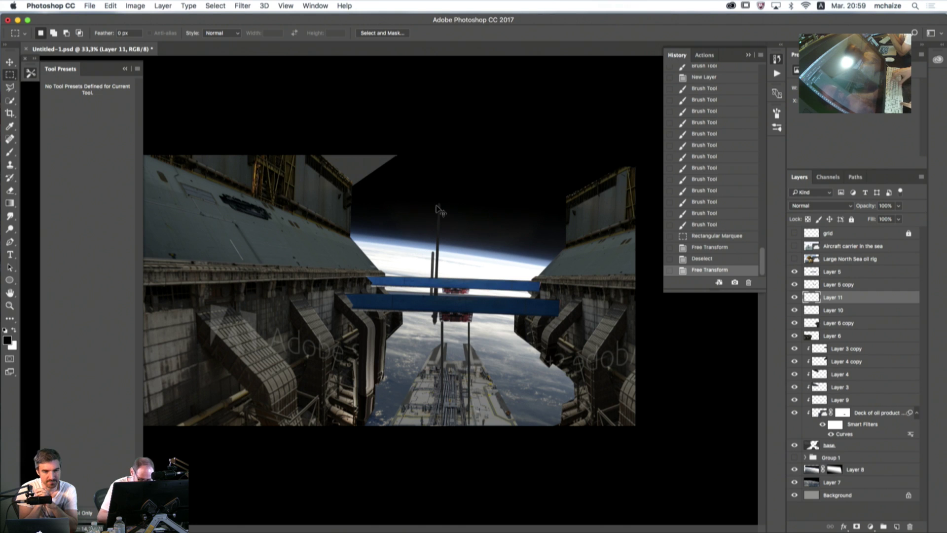
- Duplicate the mast layer, flip the copy horizontally and place it just to the right of the original
key(super+j)
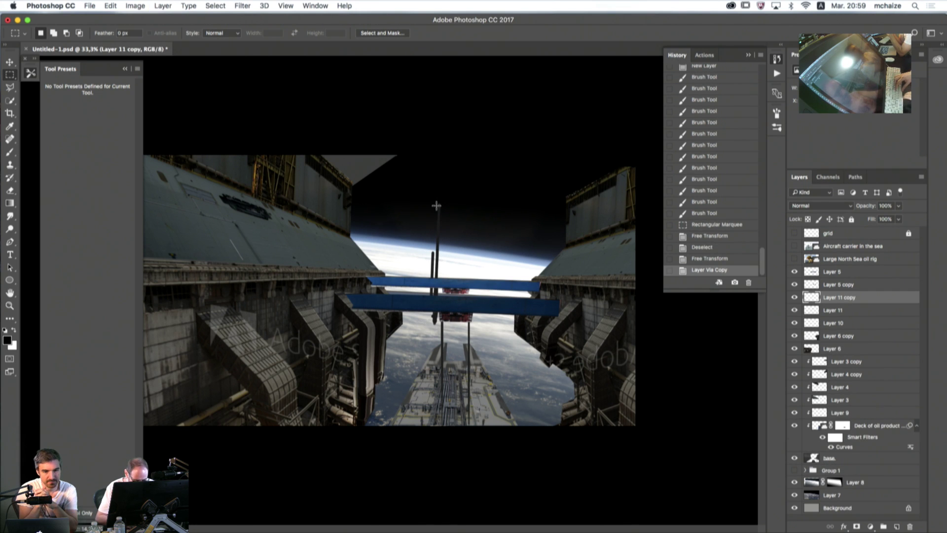
key(super+t)
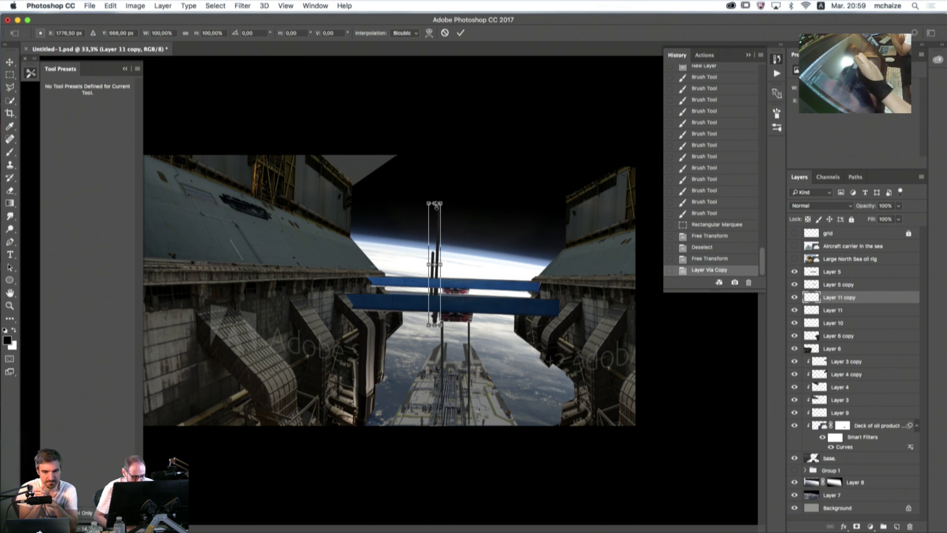
right_click(436, 236)
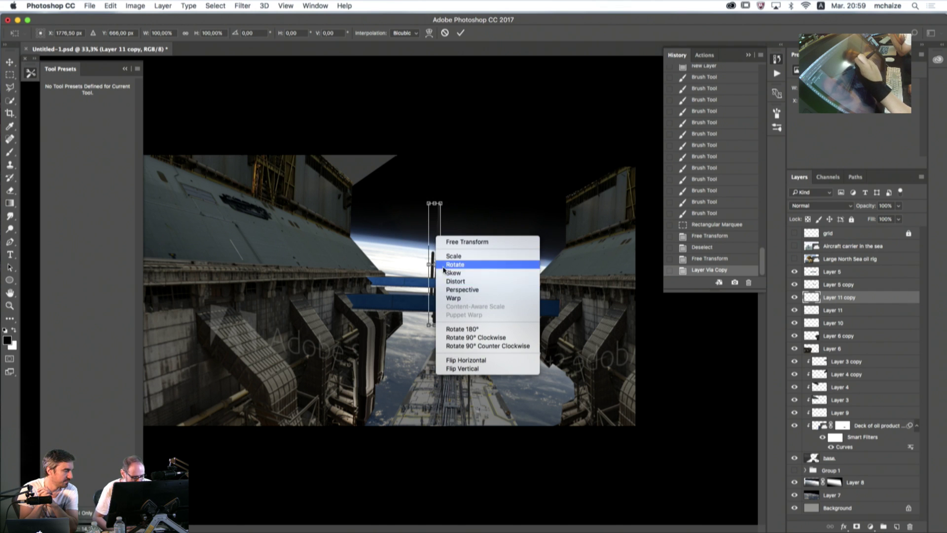
click(447, 361)
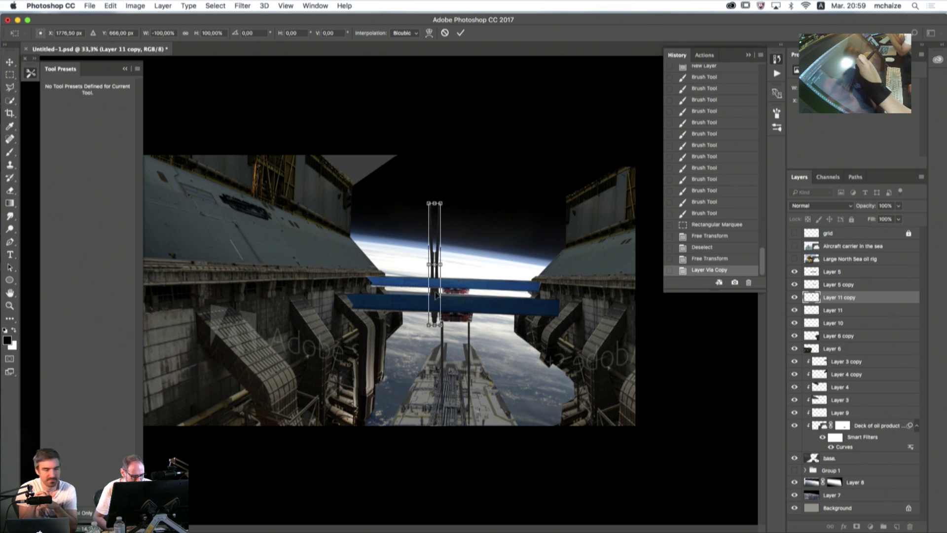
drag(436, 295, 447, 295)
- Tilt the mast copy by about 3.4° and shorten it from the top so it sits lower than the original
right_click(451, 332)
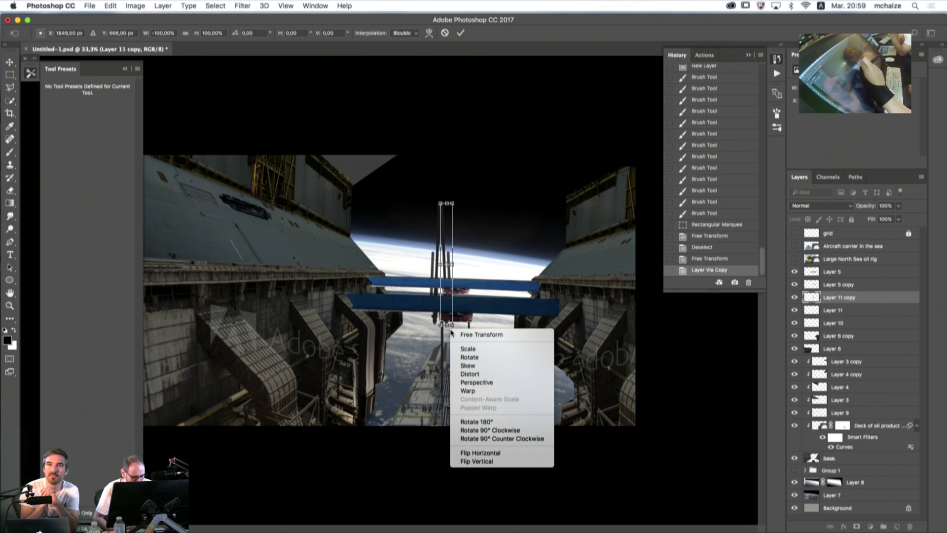
click(443, 330)
drag(445, 333, 442, 307)
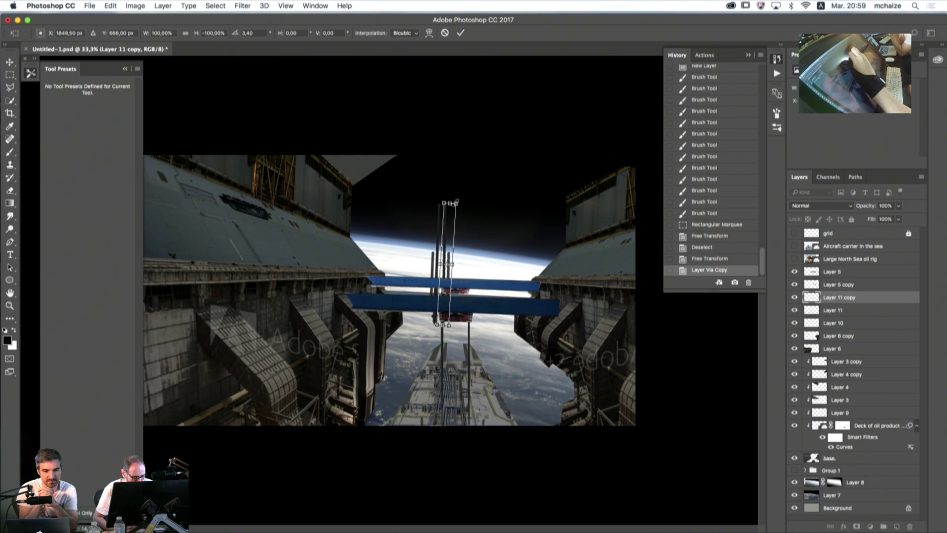
drag(457, 201, 448, 235)
click(460, 32)
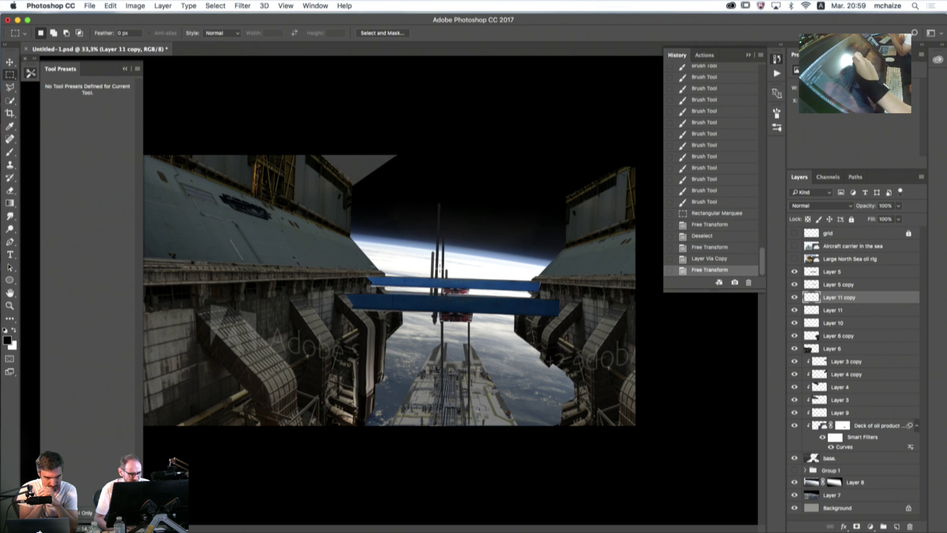
- Nudge the original mast on Layer 11 slightly upward, and undo the accidental move of Layer 8
key(v)
drag(433, 266, 436, 267)
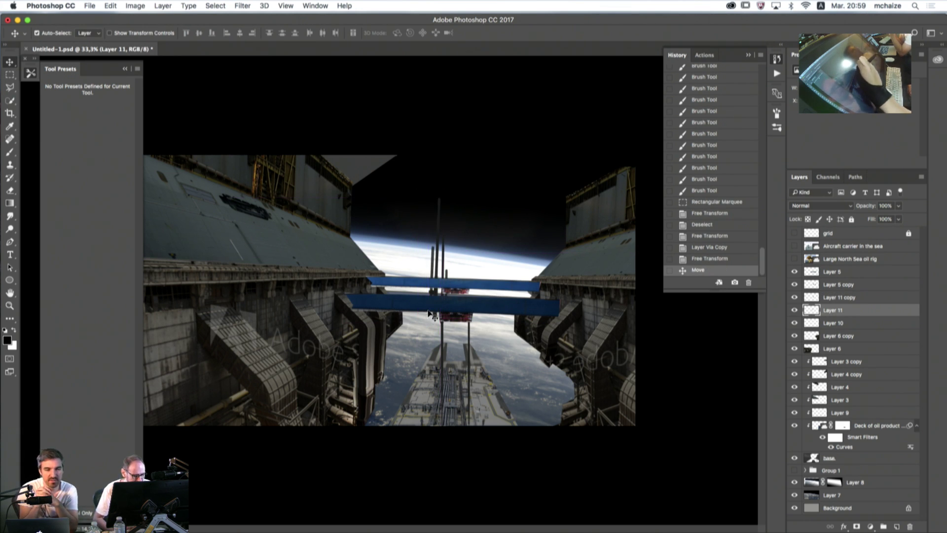
drag(429, 313, 431, 317)
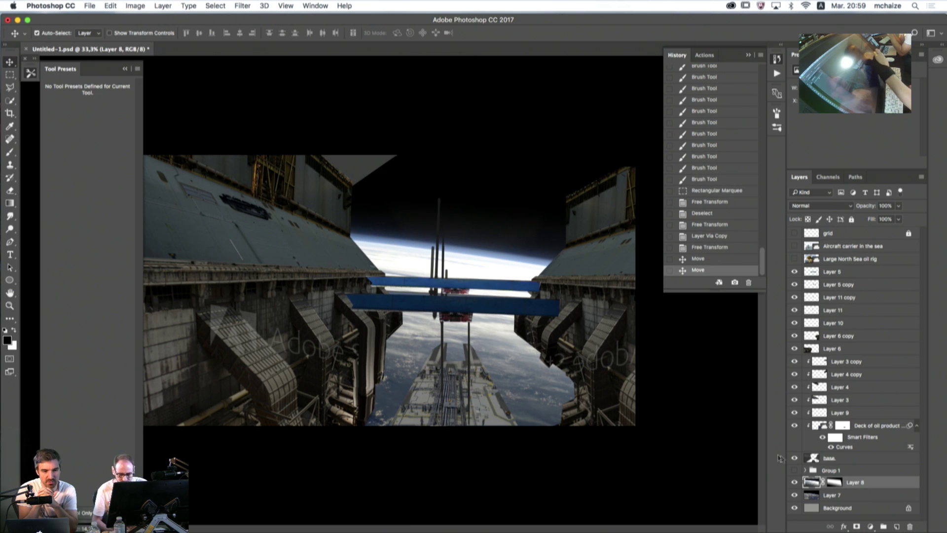
click(693, 259)
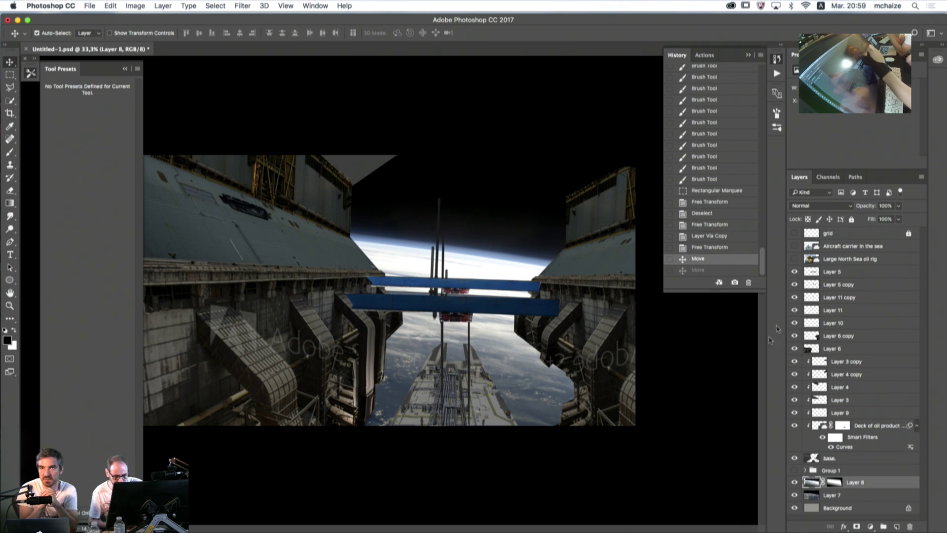
- Merge Layer 11 and Layer 11 copy into a single mast layer
click(795, 297)
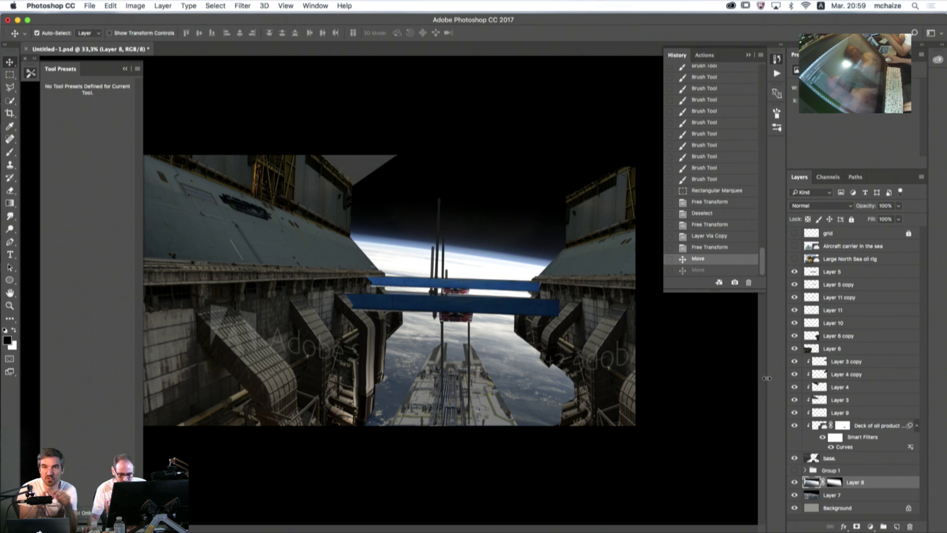
right_click(859, 299)
click(866, 309)
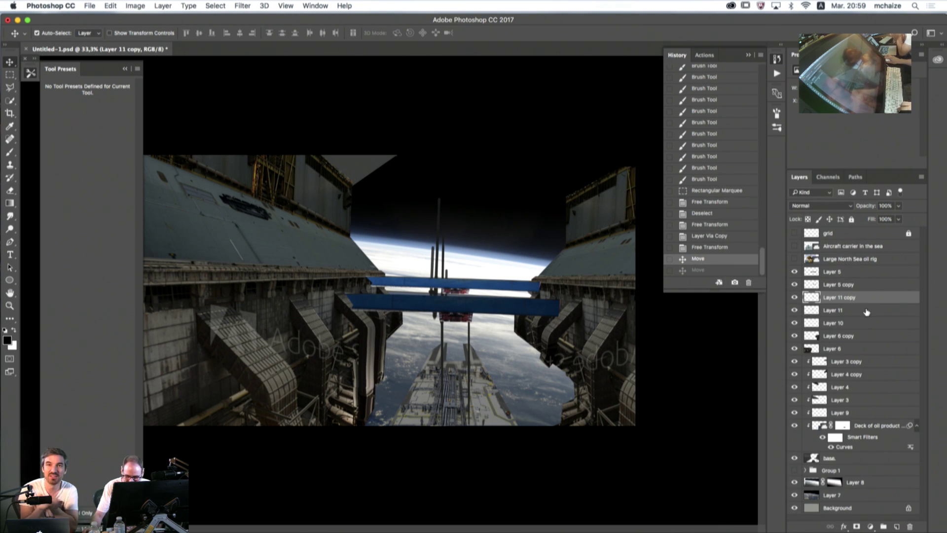
shift+click(867, 310)
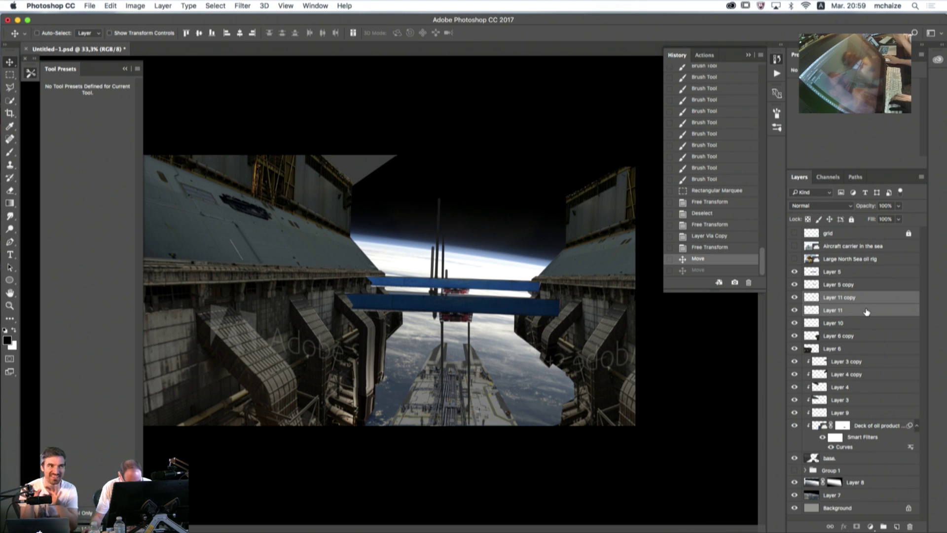
key(super+e)
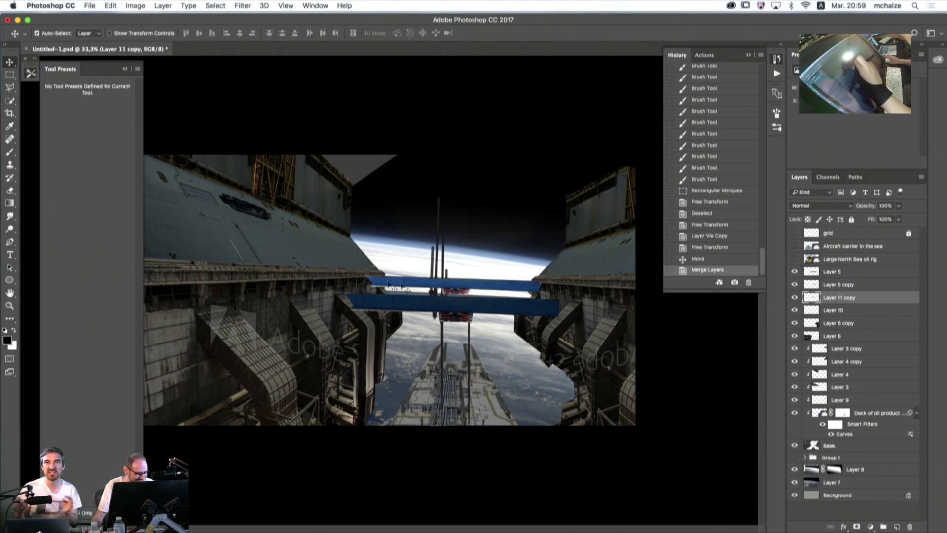
- Identify the merged mast layer by toggling layer visibility, and reselect Layer 11 copy
drag(423, 285, 394, 276)
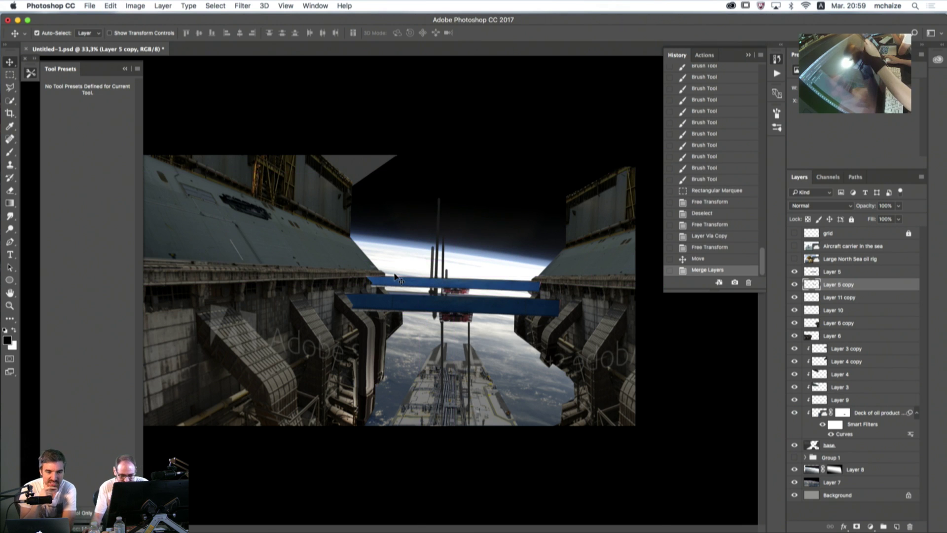
click(794, 285)
click(794, 285)
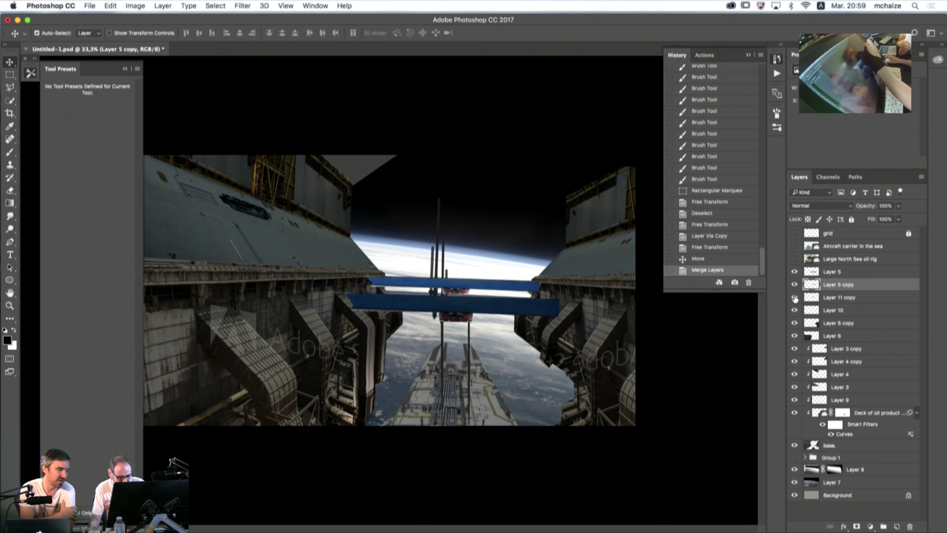
click(795, 297)
click(848, 297)
mouse_move(488, 249)
mouse_down()
mouse_move(508, 251)
mouse_move(483, 257)
mouse_up()
key(super+z)
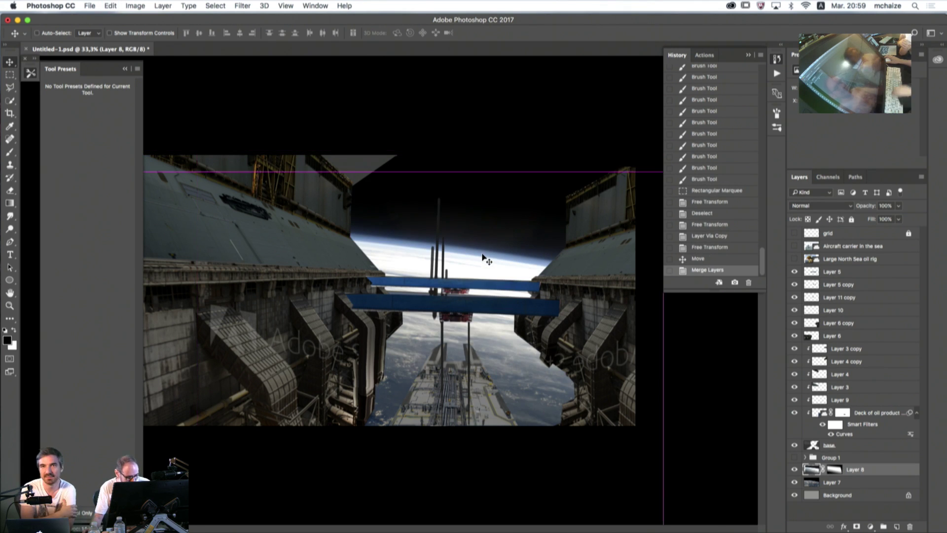
super+click(484, 258)
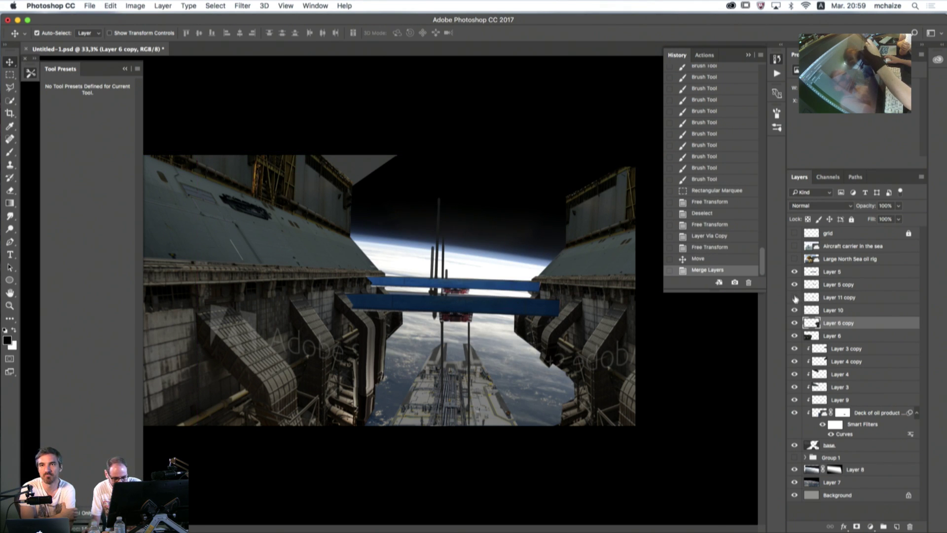
click(794, 298)
click(836, 298)
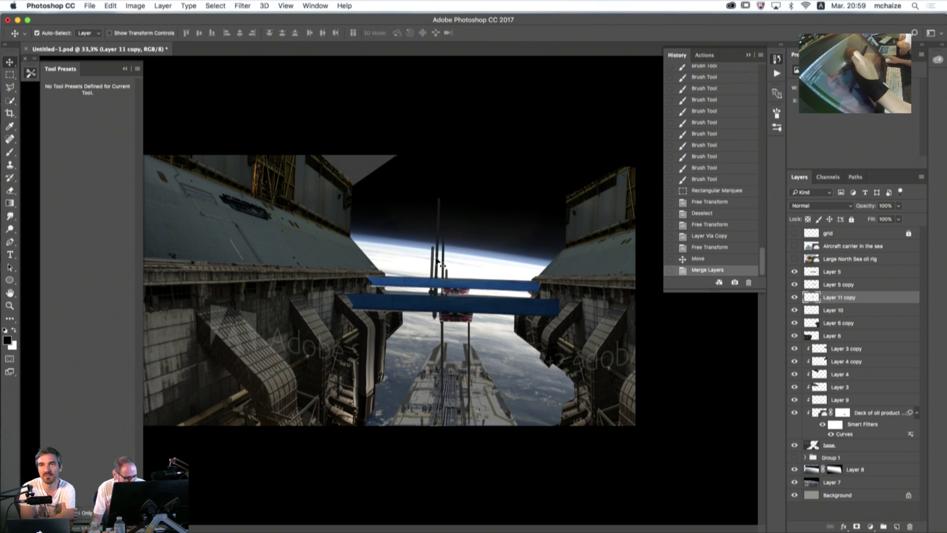
- Move the merged masts to the right wall's edge, place their layer below the base layer, and undo the stray move
drag(437, 261, 542, 242)
drag(830, 296, 820, 451)
drag(434, 268, 521, 274)
key(cmd+z)
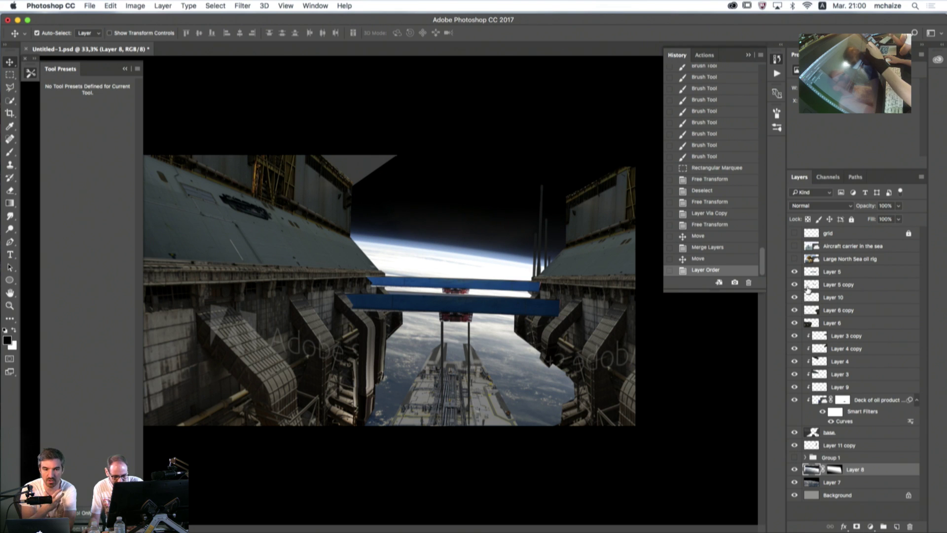
- Nudge the masts on Layer 11 copy slightly left and down, and duplicate the layer
click(808, 286)
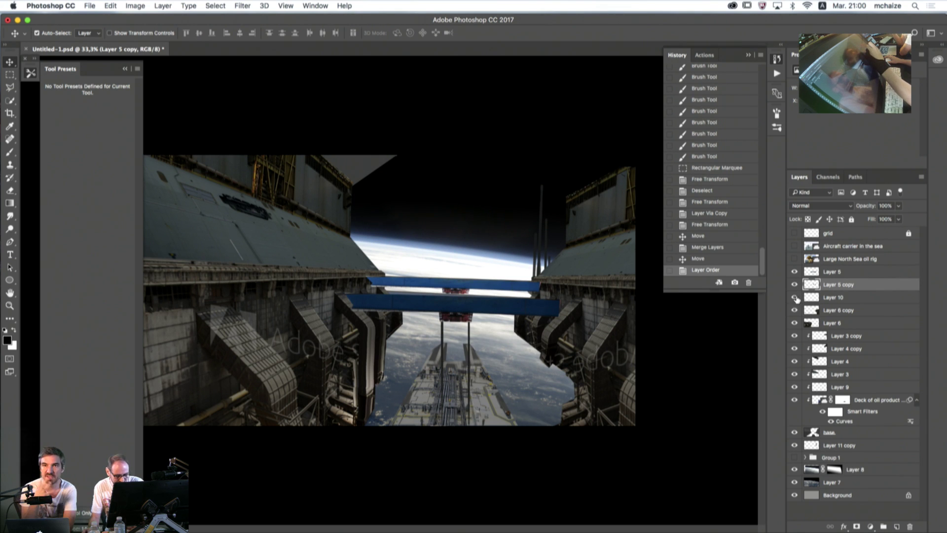
click(811, 445)
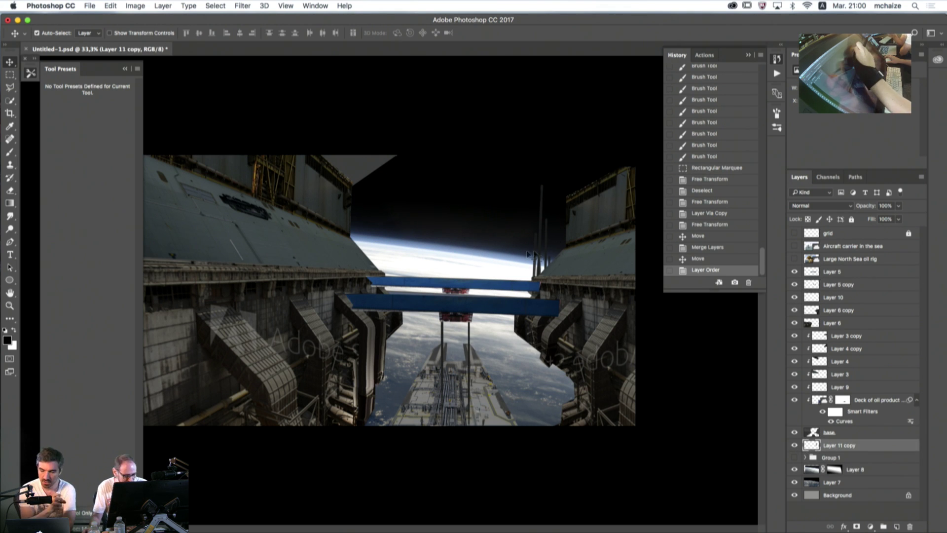
mouse_move(545, 250)
mouse_down()
mouse_move(535, 243)
mouse_move(537, 251)
mouse_up()
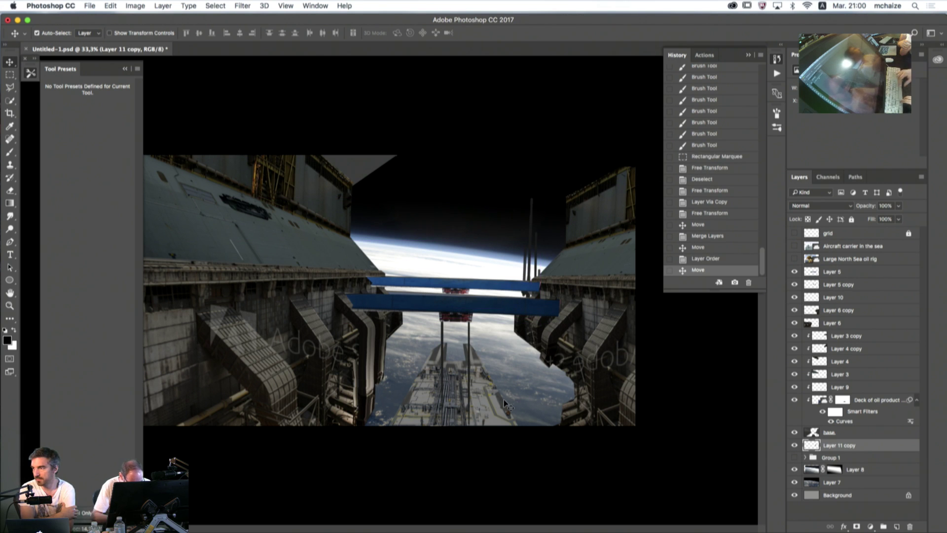
key(super+j)
click(532, 270)
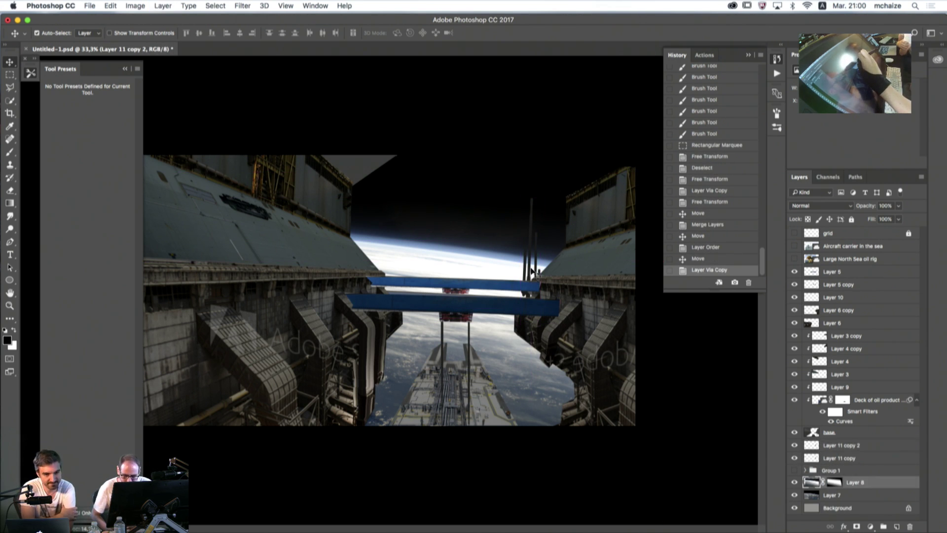
drag(532, 269, 531, 260)
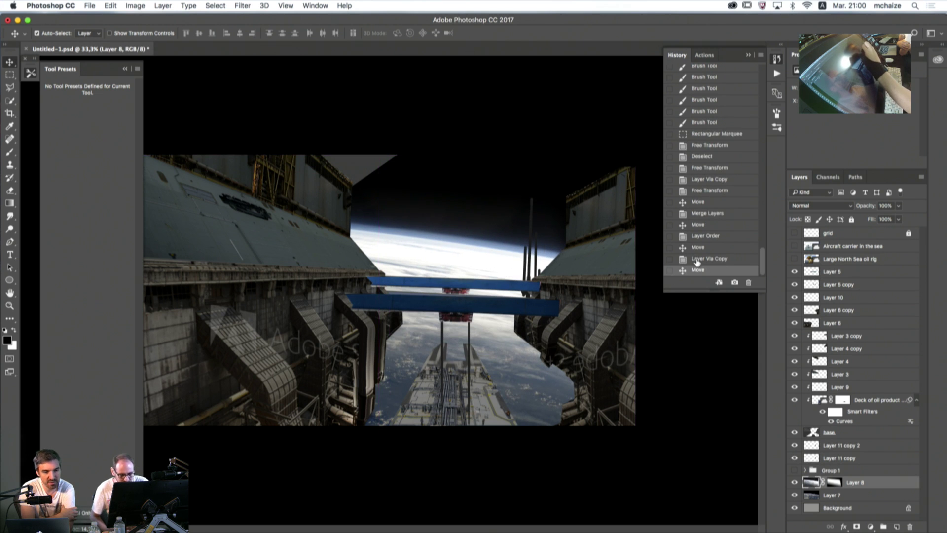
click(696, 260)
click(812, 447)
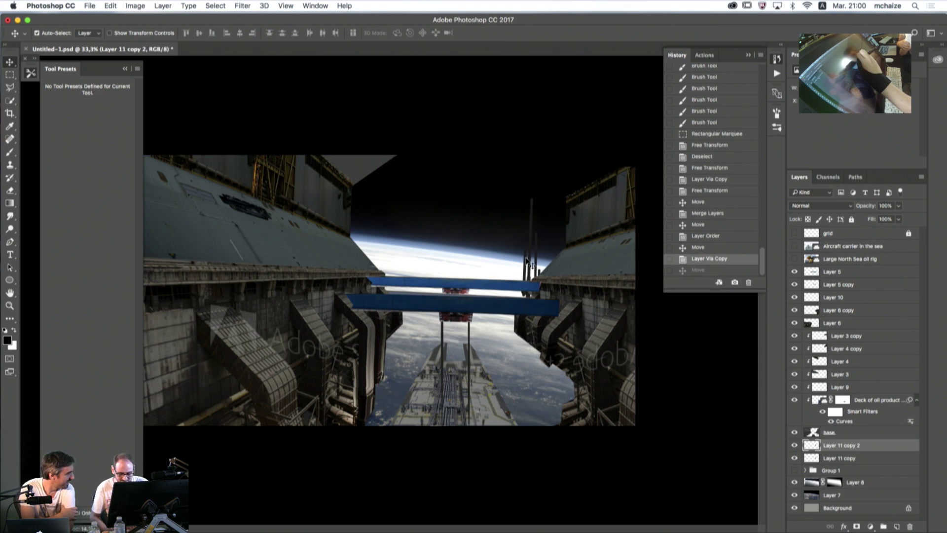
drag(527, 260, 529, 225)
click(693, 260)
click(811, 447)
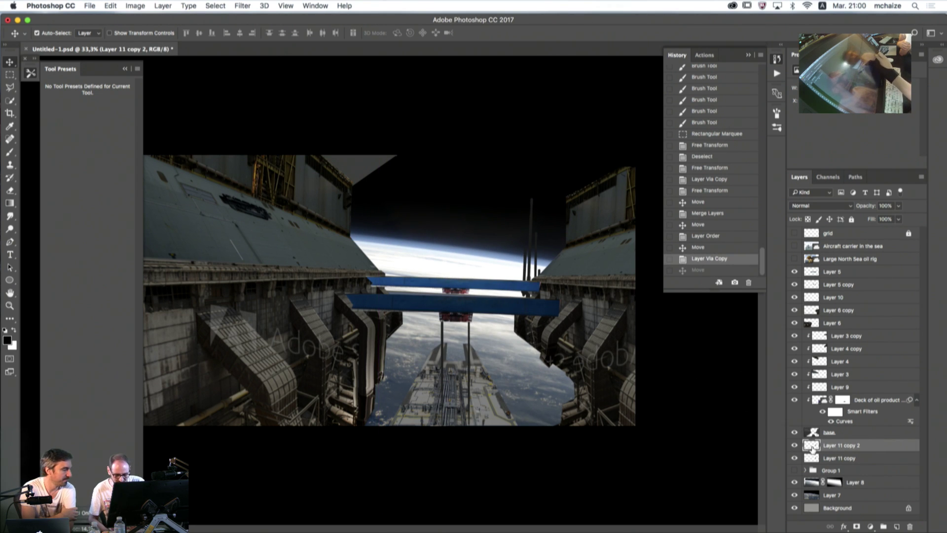
mouse_move(530, 231)
mouse_down()
mouse_move(456, 194)
mouse_move(530, 217)
mouse_up()
click(698, 258)
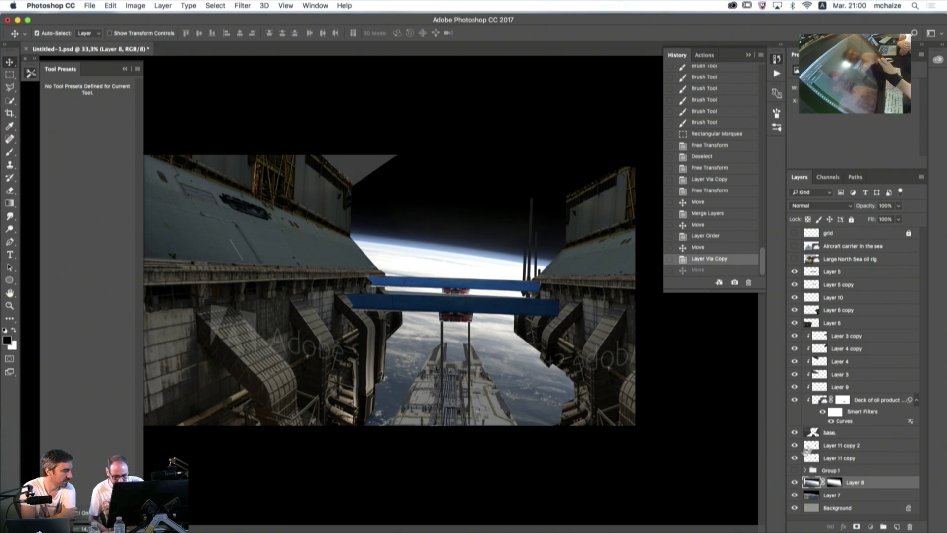
- Move the masts on Layer 11 copy 2 to the left wall's upper edge and turn off layer auto-selection
click(807, 448)
drag(528, 249, 351, 217)
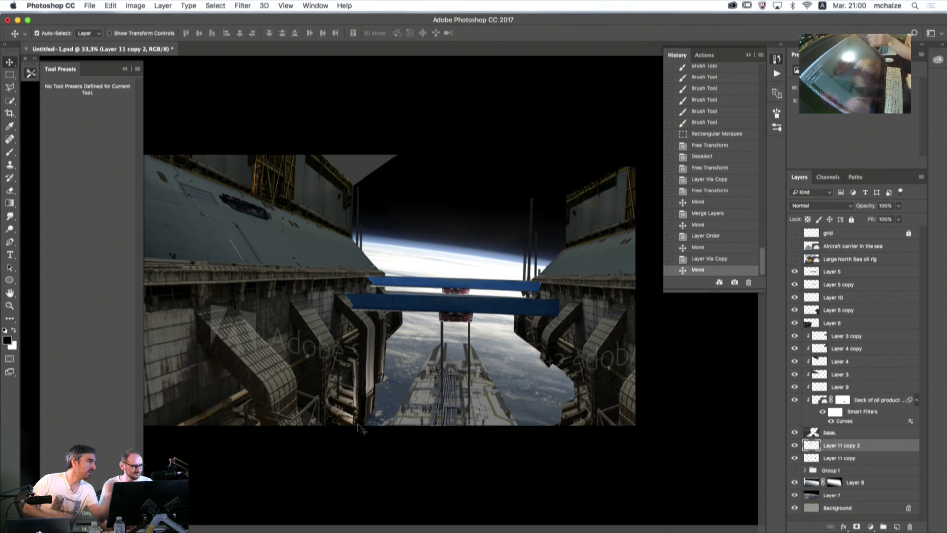
click(37, 33)
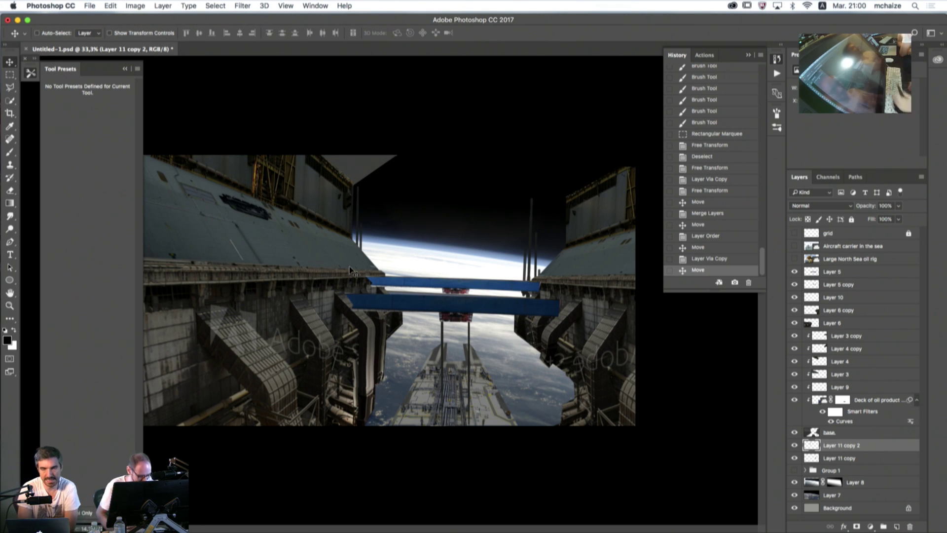
- Free-transform the left mast copy, tilting it slightly and repositioning it against the left wall's edge
key(super+t)
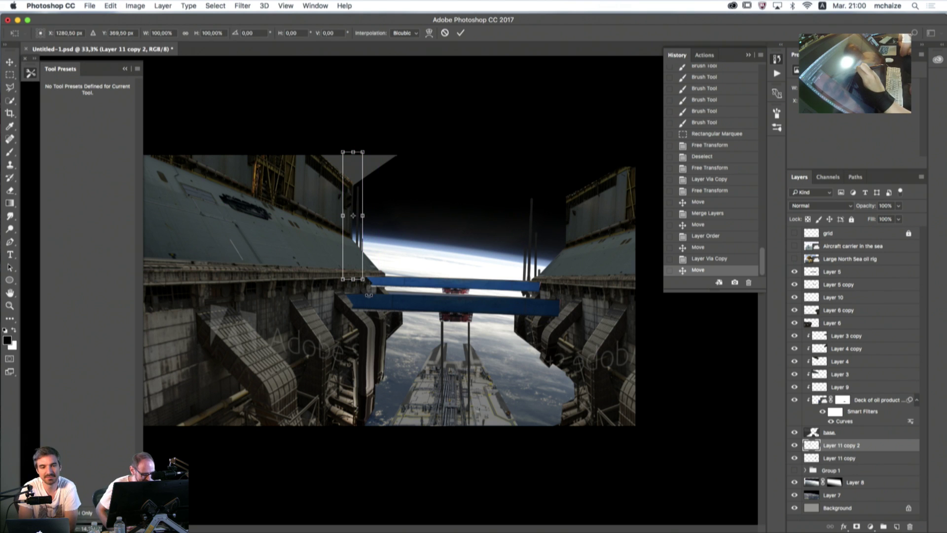
drag(355, 263, 354, 236)
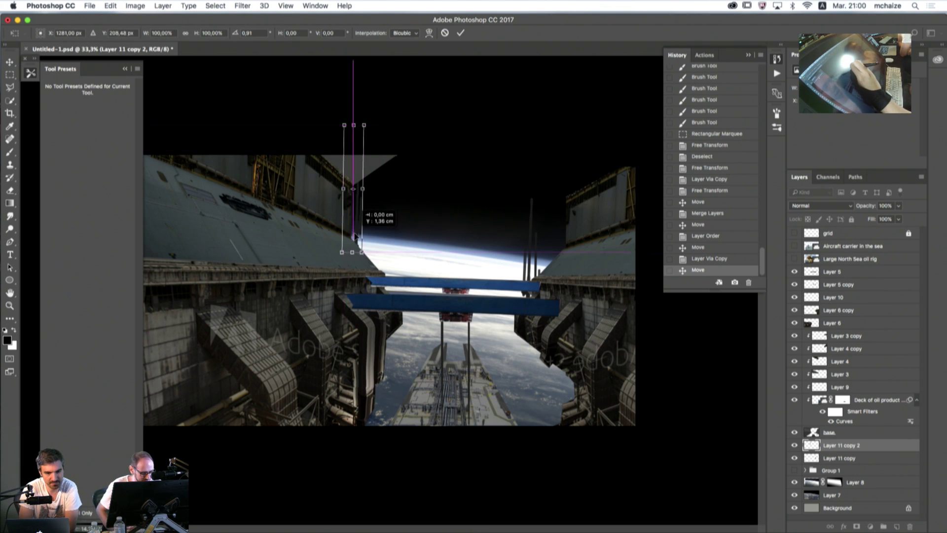
click(460, 33)
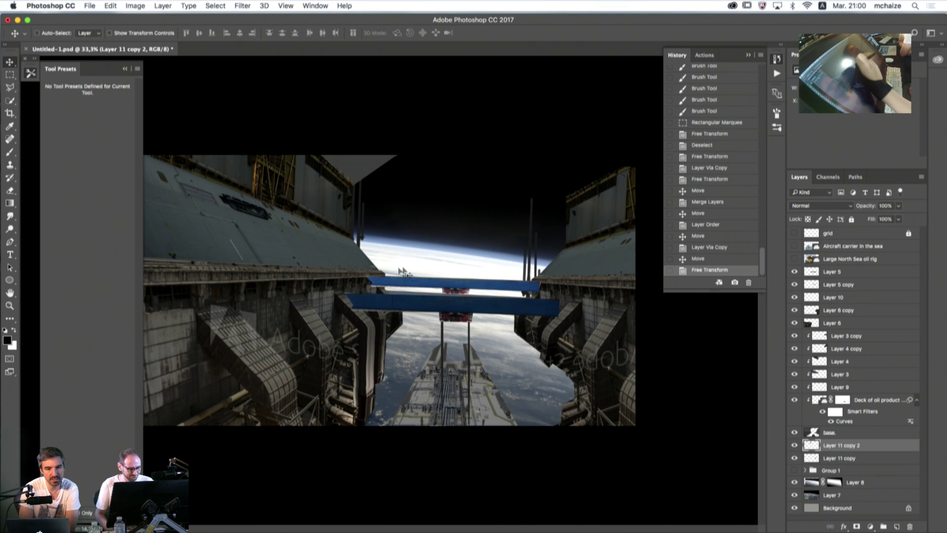
- Reposition the masts on Layer 11 copy slightly lower beside the right wall
click(813, 458)
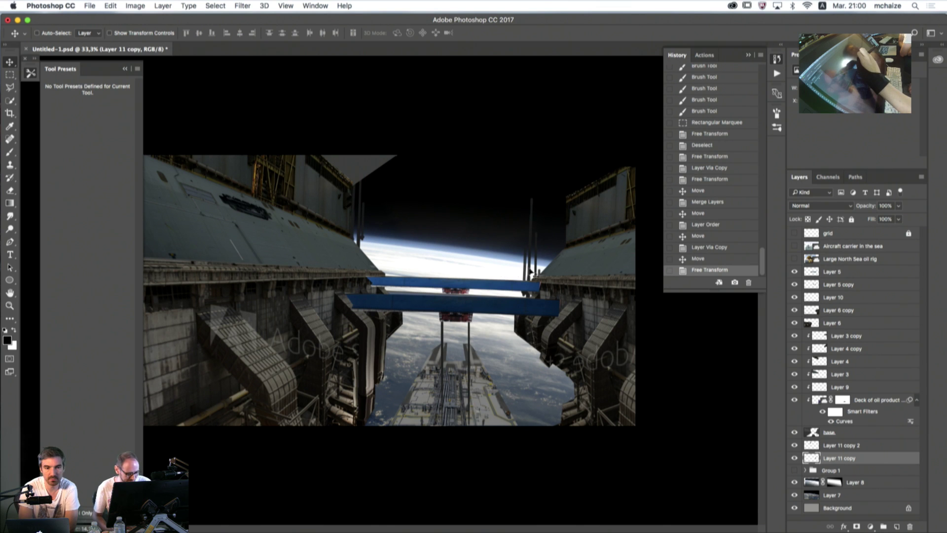
mouse_move(531, 269)
mouse_down()
mouse_move(546, 252)
mouse_move(549, 263)
mouse_move(522, 275)
mouse_move(523, 266)
mouse_up()
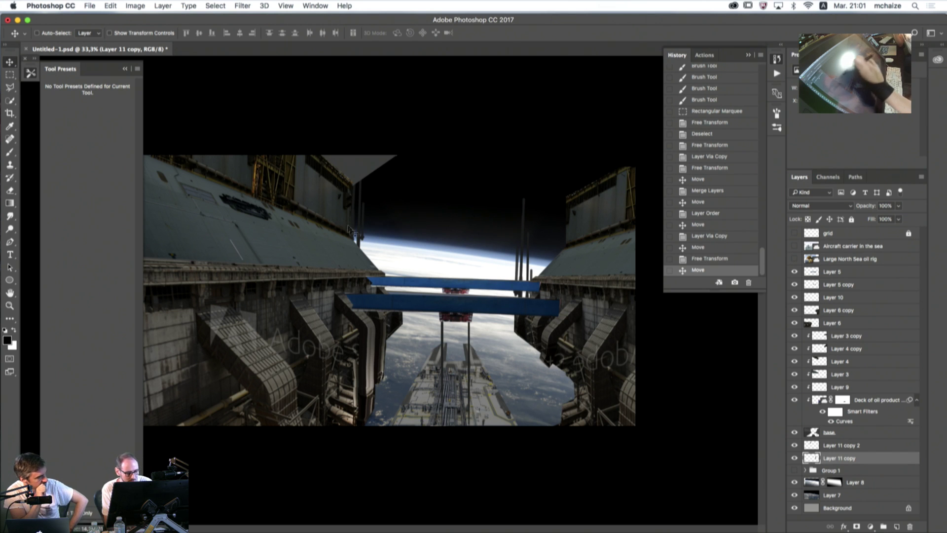
drag(524, 295, 528, 277)
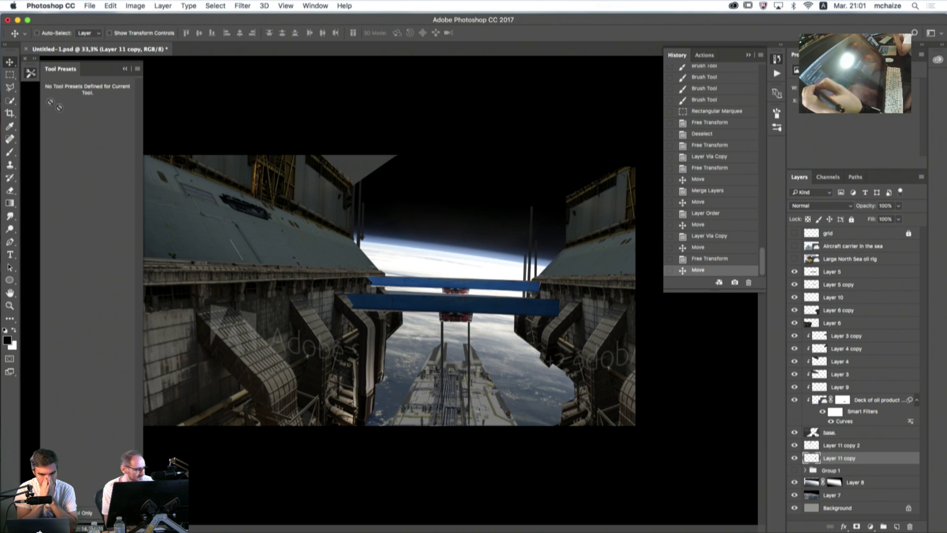
- Outline a long, thin horizontal beam shape over the bright horizon with the Polygonal Lasso
click(10, 87)
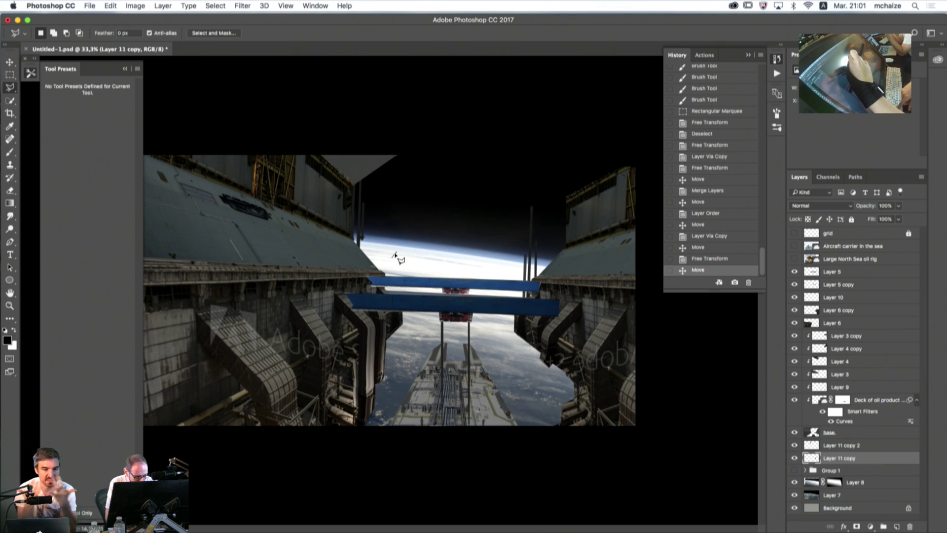
click(395, 254)
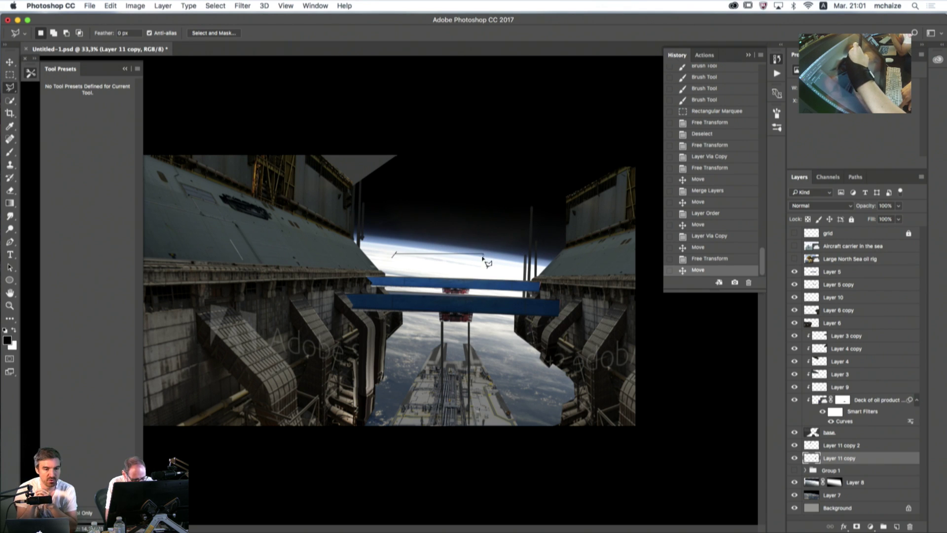
click(489, 258)
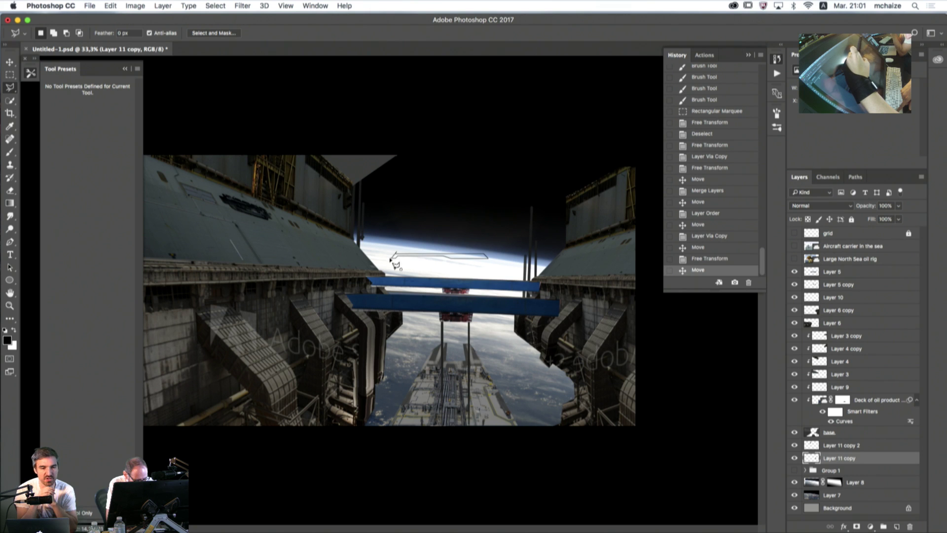
click(396, 265)
- Create a new layer above Layer 11 copy and fill the beam-shaped selection with black using the Paint Bucket
click(10, 152)
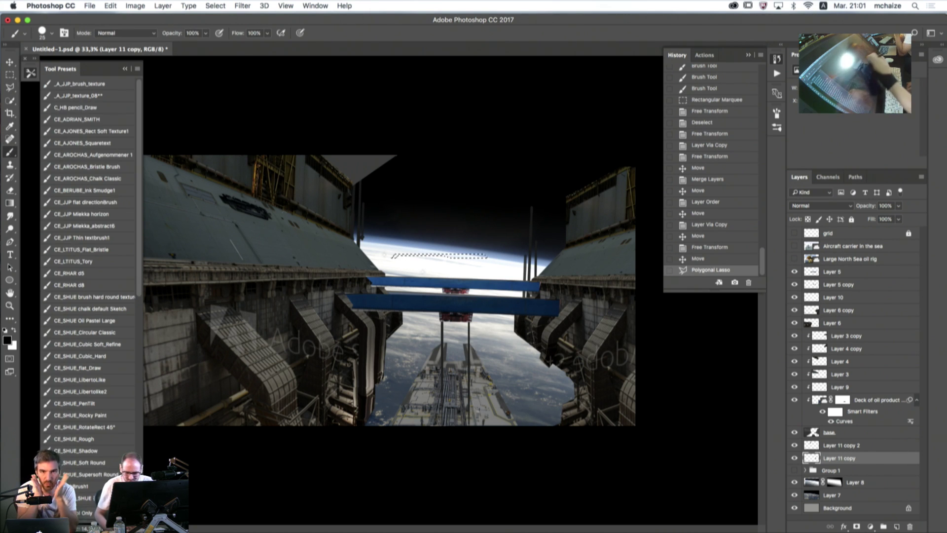
click(896, 526)
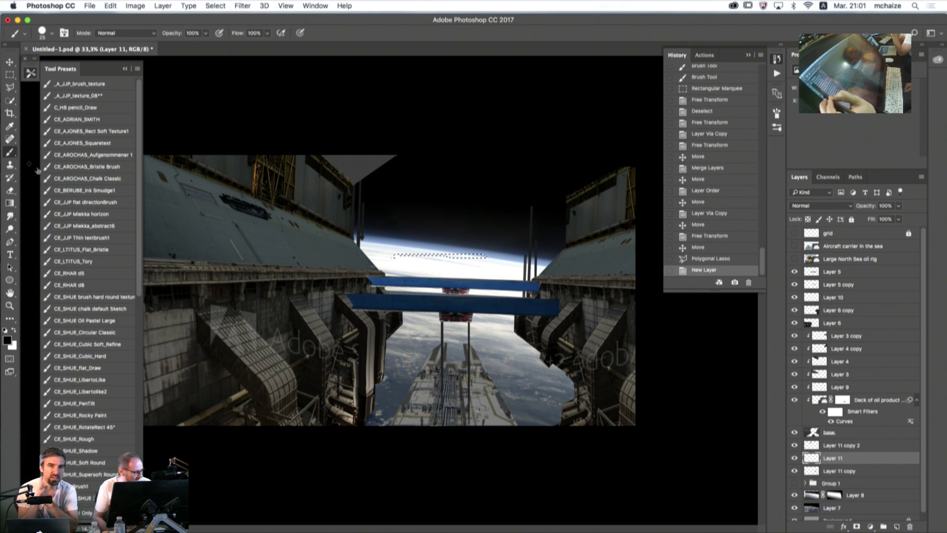
click(10, 203)
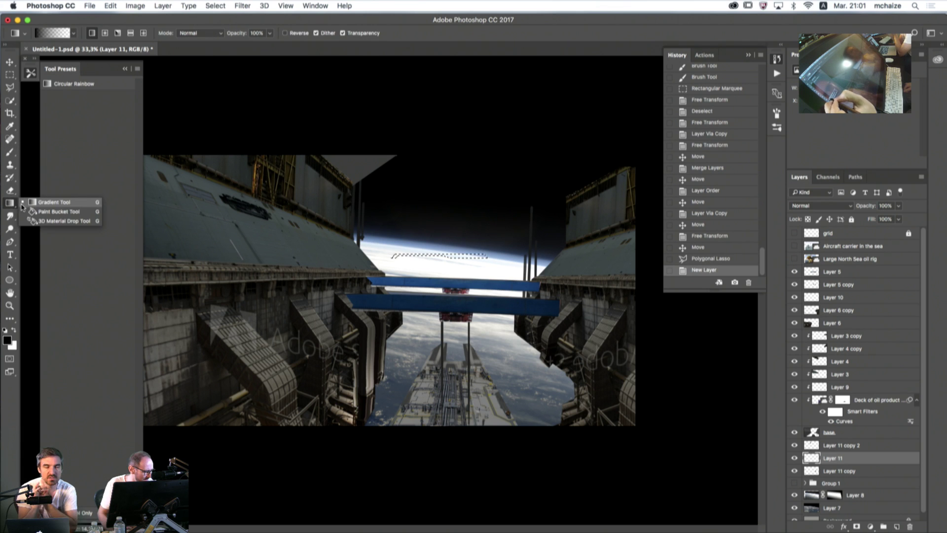
click(49, 215)
click(467, 257)
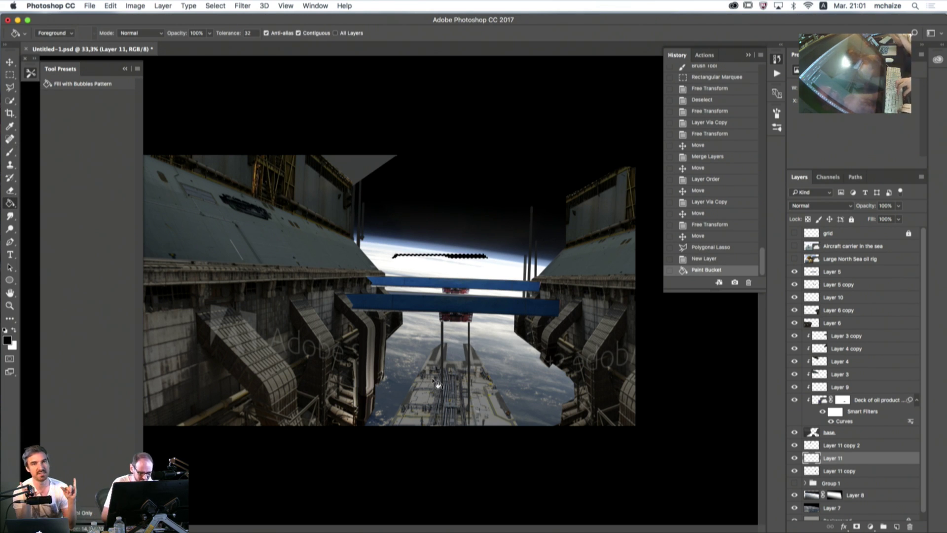
key(super+f)
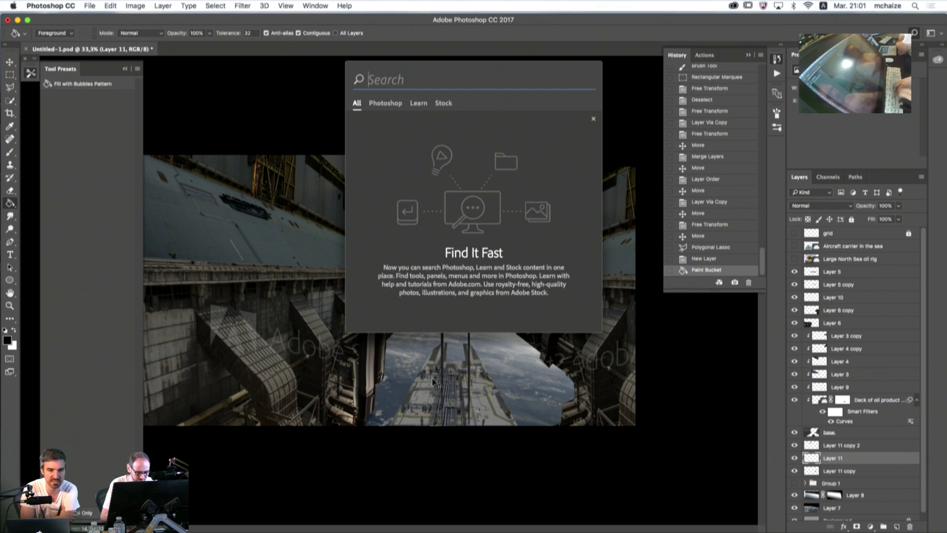
text(f)
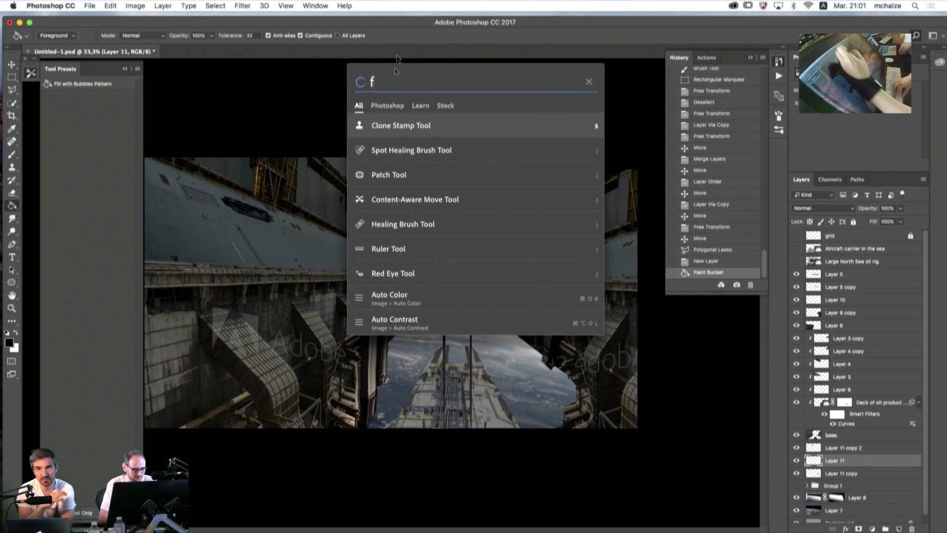
key(BackSpace)
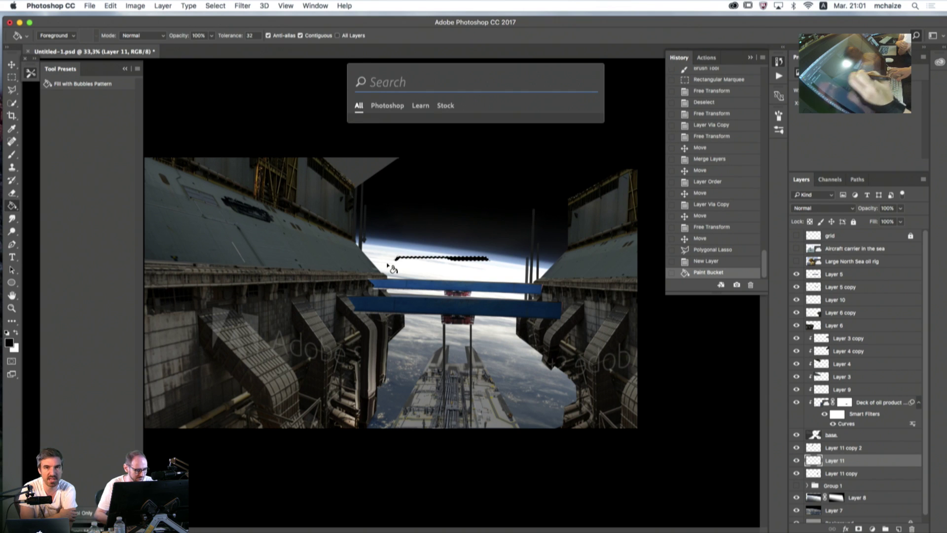
key(Escape)
- Deselect the black beam, then shrink, rotate and place it as a diagonal strut along the right wall's sloping edge
key(v)
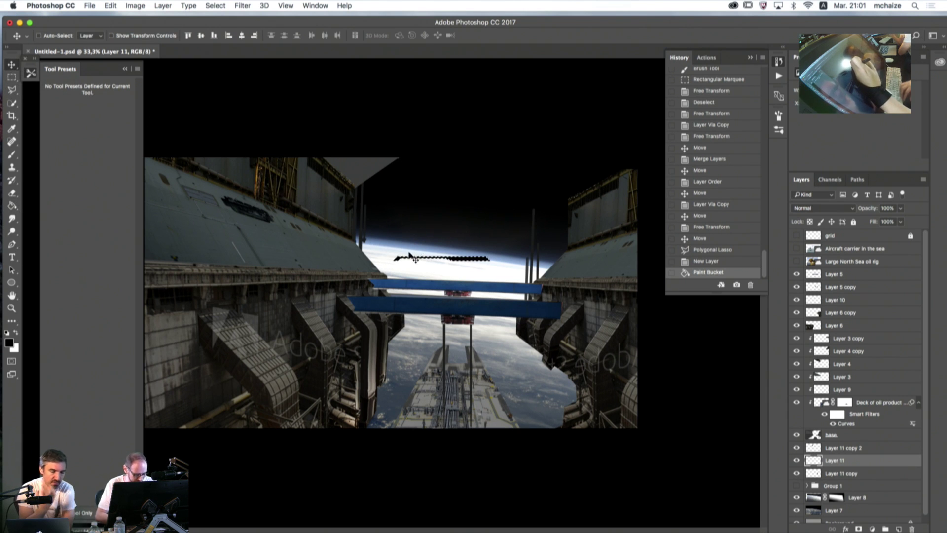
key(super+d)
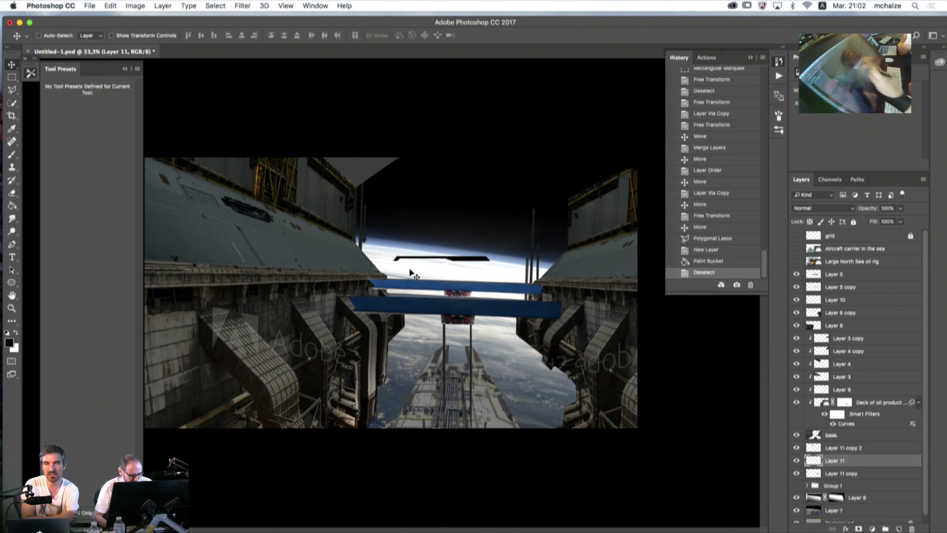
key(super+t)
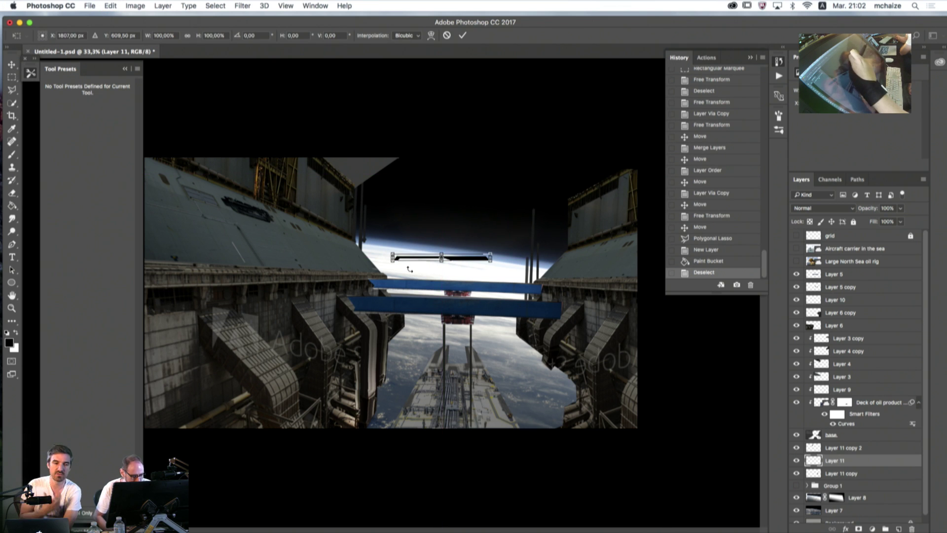
drag(392, 257, 541, 275)
click(462, 35)
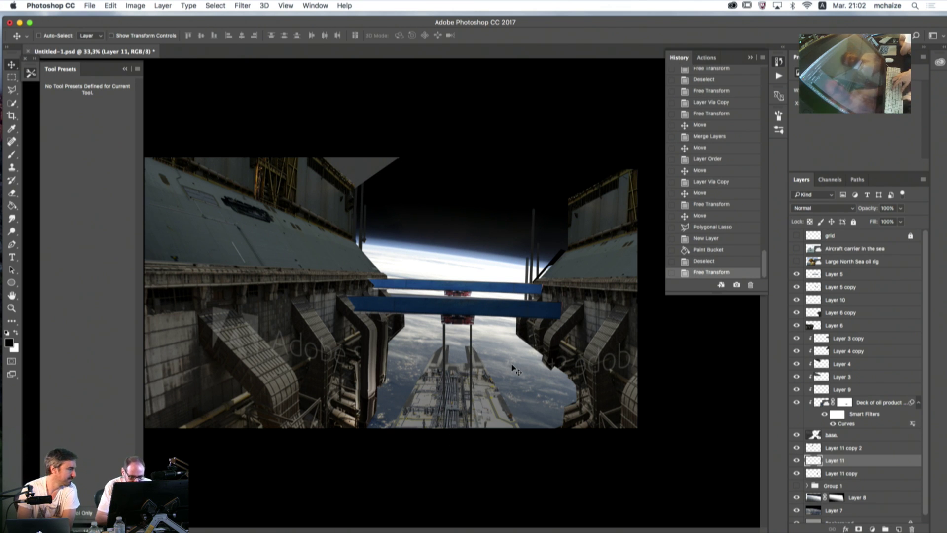
drag(547, 260, 548, 265)
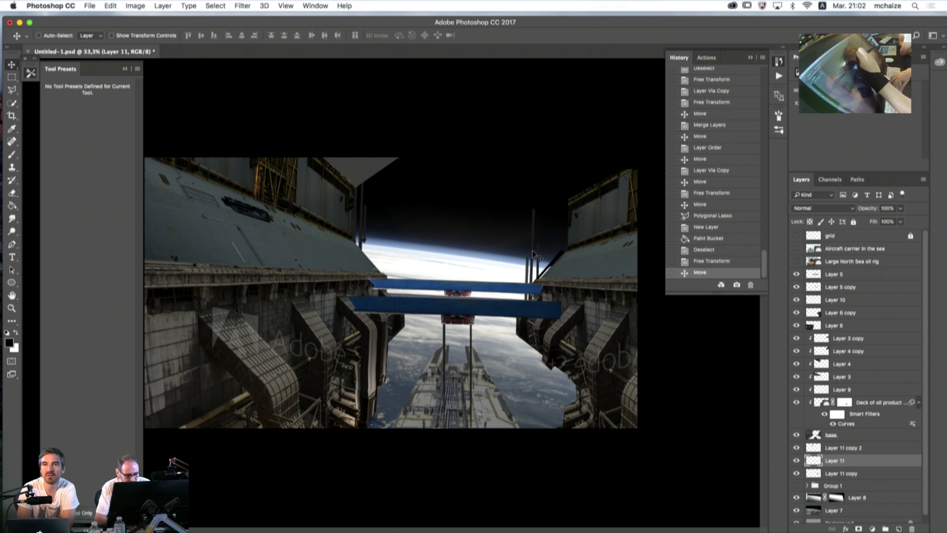
click(548, 270)
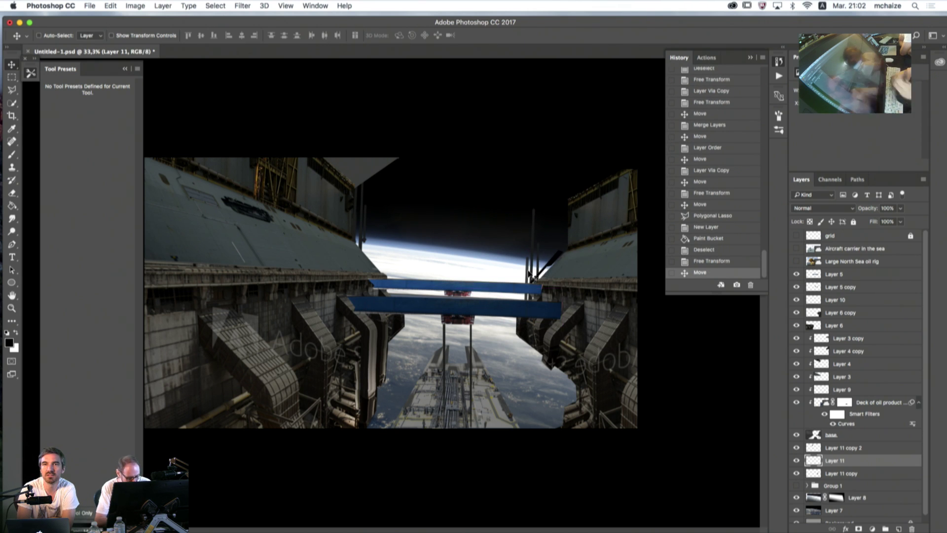
- Raise the Lightness of the black diagonal strut on Layer 11 to +37 with Hue/Saturation and nudge it against the right wall
key(super+u)
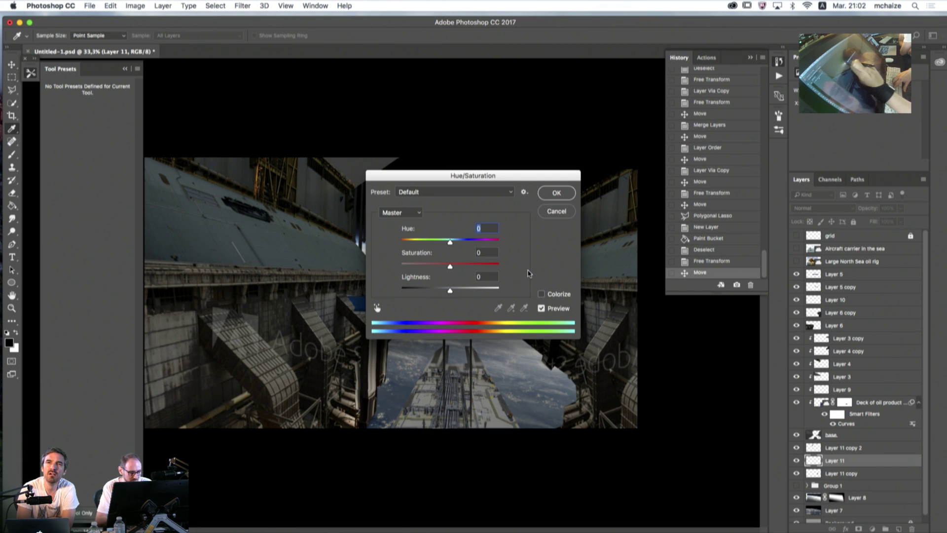
drag(408, 179, 307, 238)
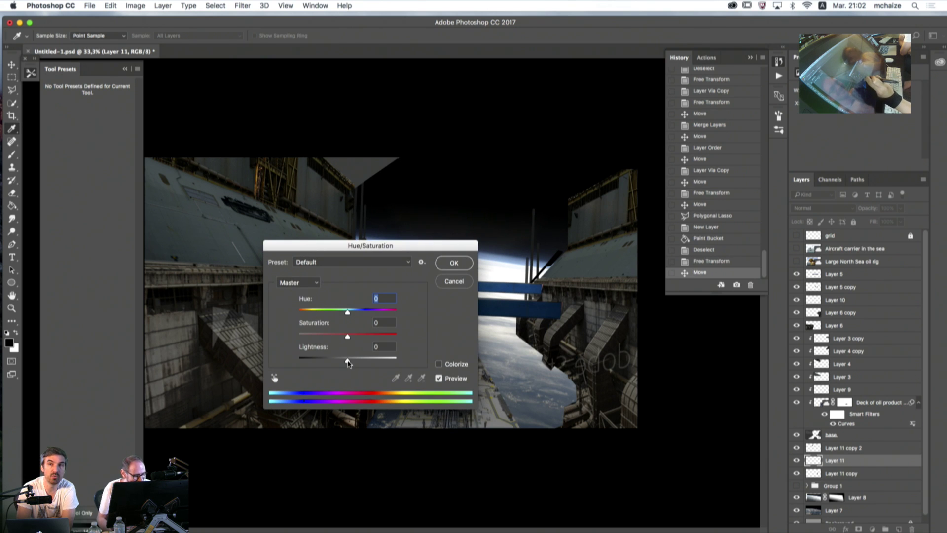
drag(349, 363, 367, 362)
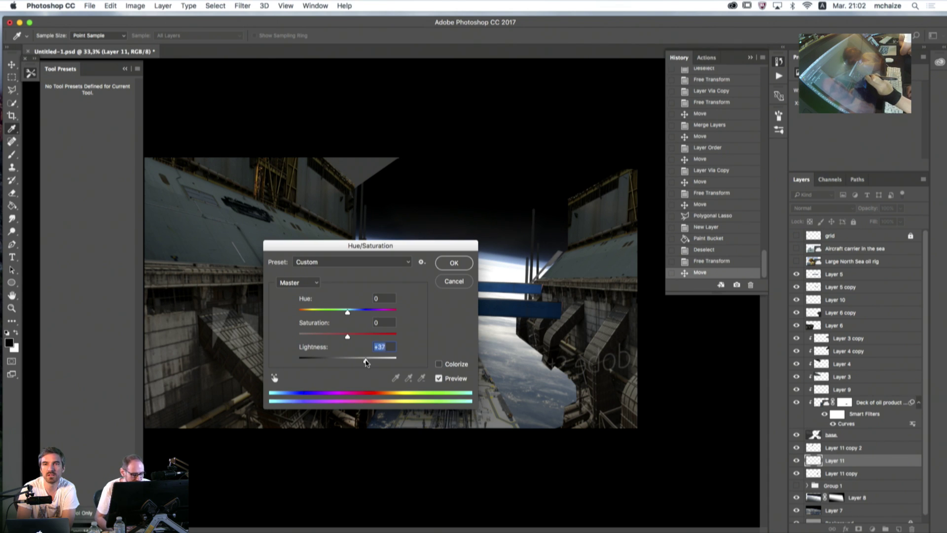
click(452, 262)
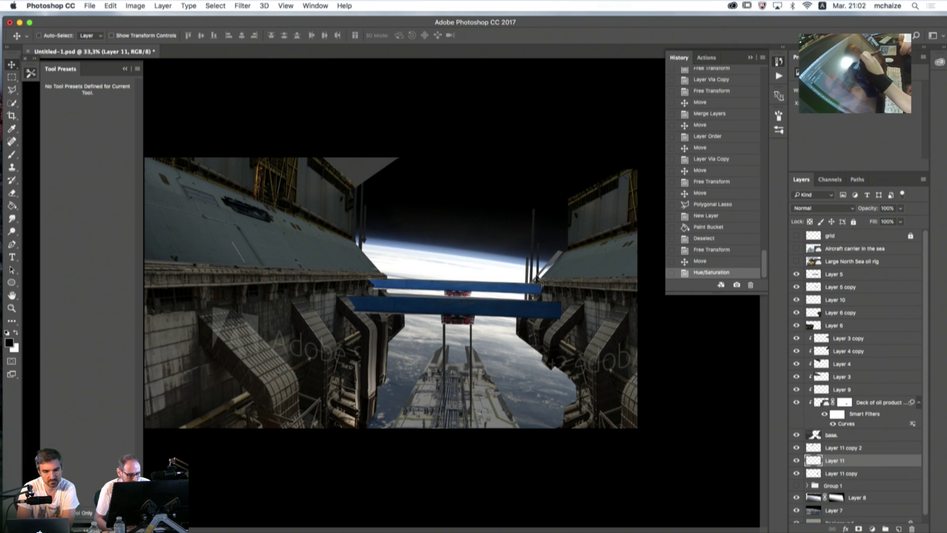
drag(538, 279, 540, 278)
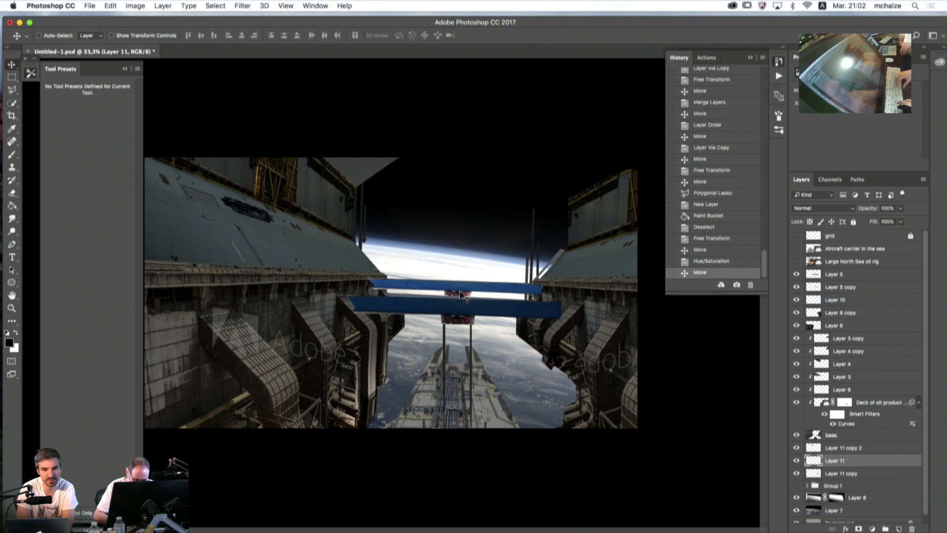
- Duplicate the strut layer, flip the copy horizontally, place it along the left wall's sloping edge beside the horizon, and save the document
key(super)
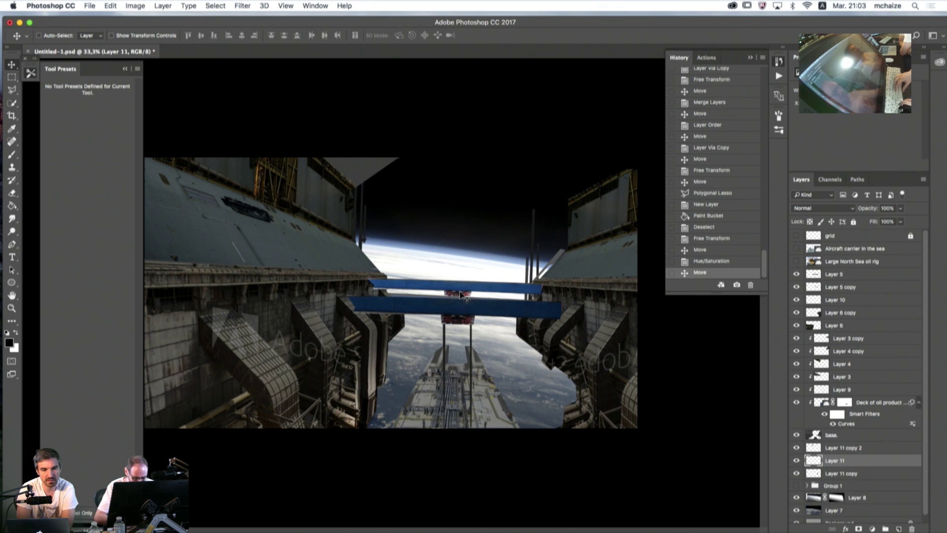
key(super+j)
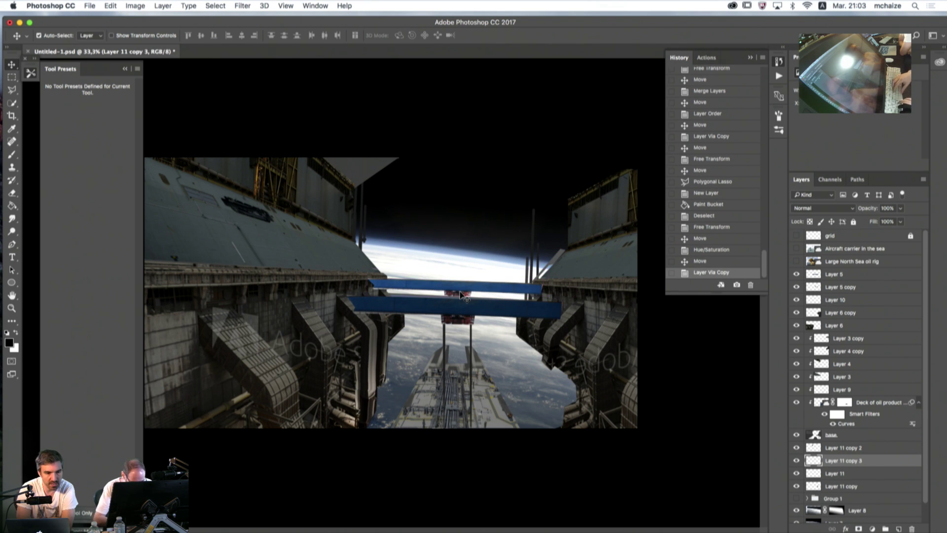
key(super+t)
right_click(544, 279)
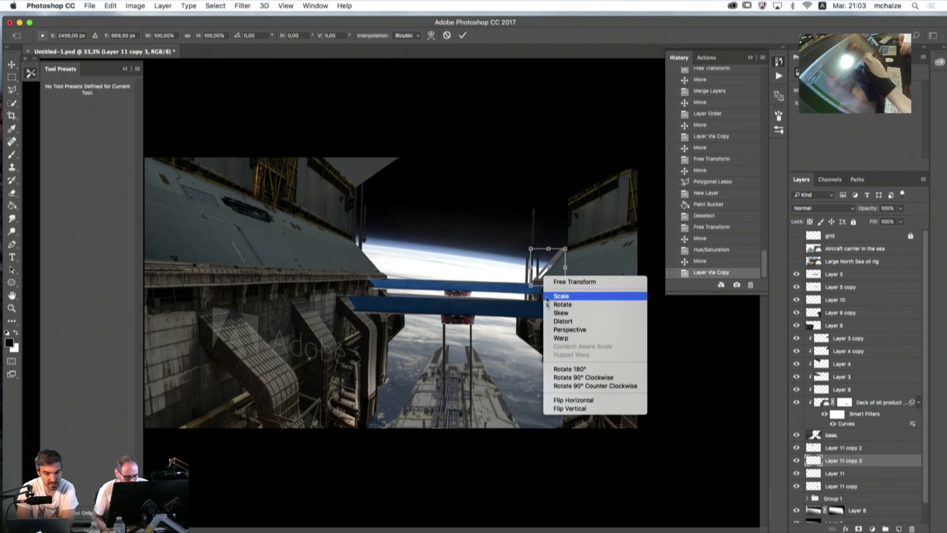
click(555, 399)
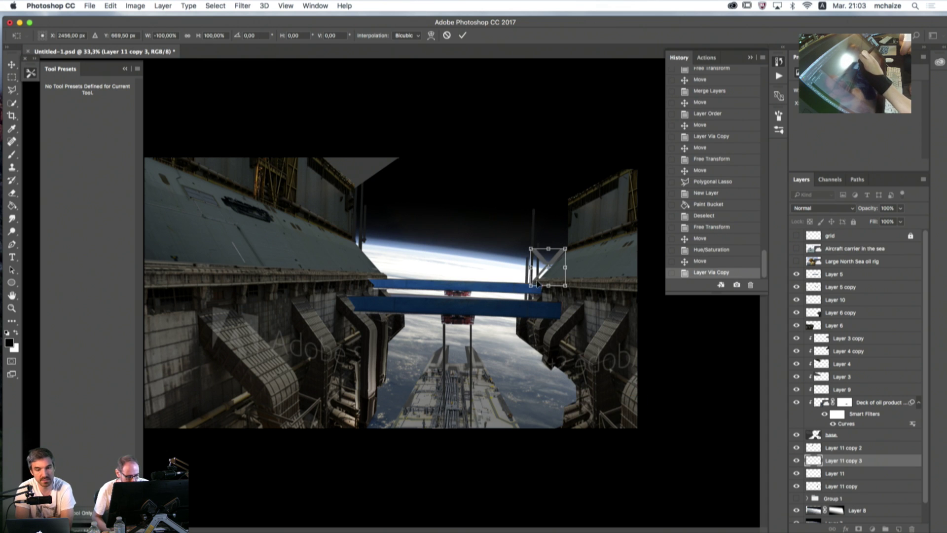
drag(536, 285, 363, 279)
key(Return)
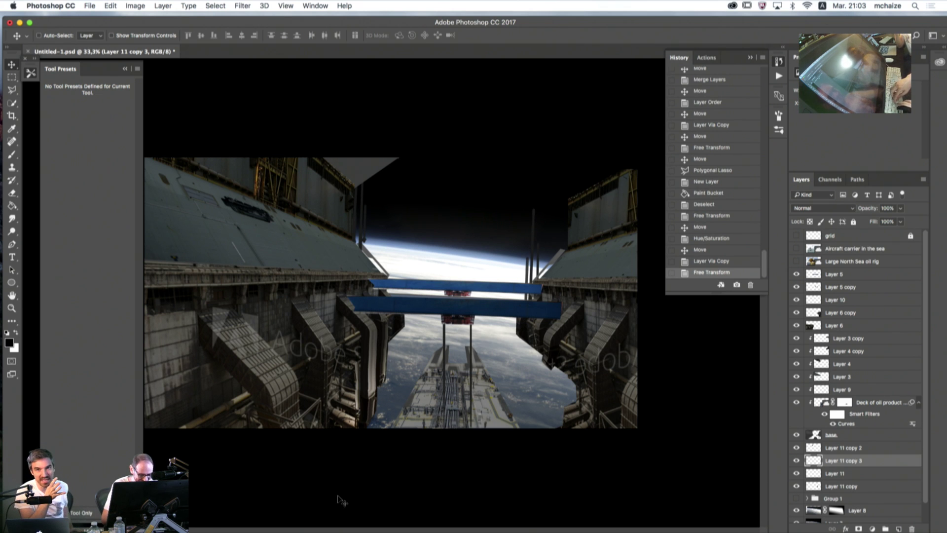
key(super+s)
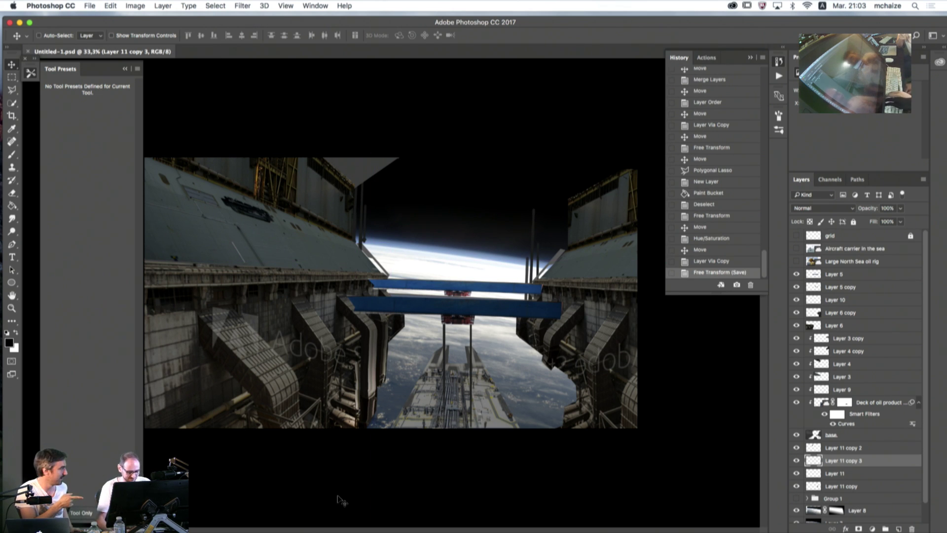
- Check the composition by flipping the canvas horizontally and back, and by hiding and reshowing the front blue crossbeam on Layer 5
key(super+shift+h)
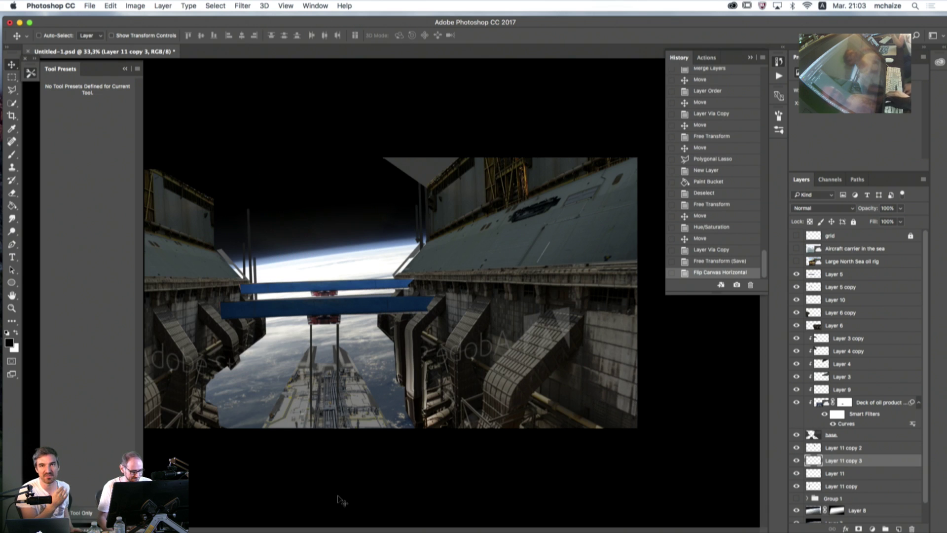
key(super+shift+h)
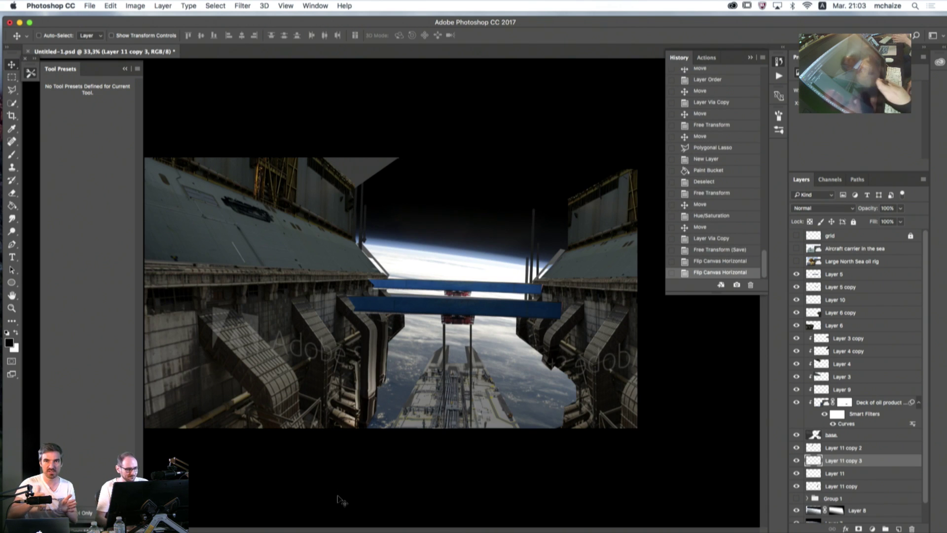
click(796, 274)
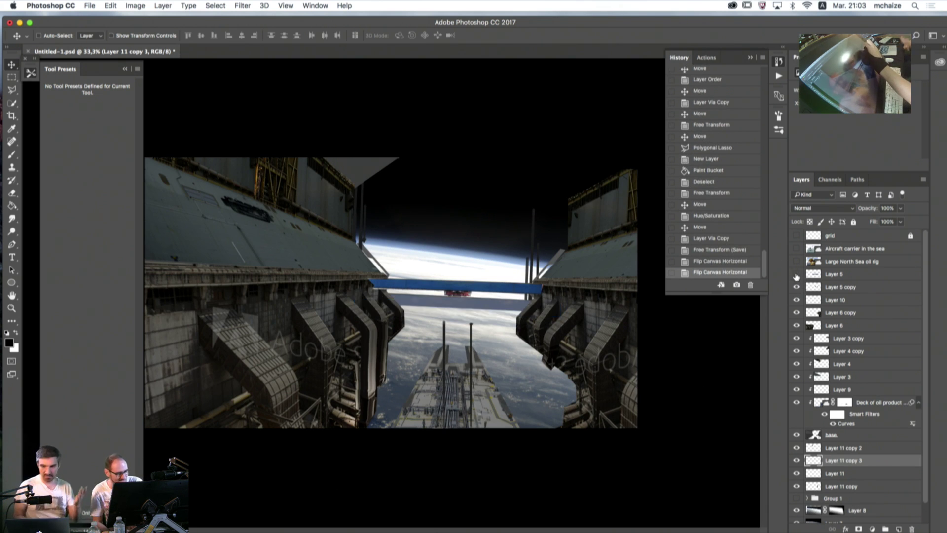
click(796, 274)
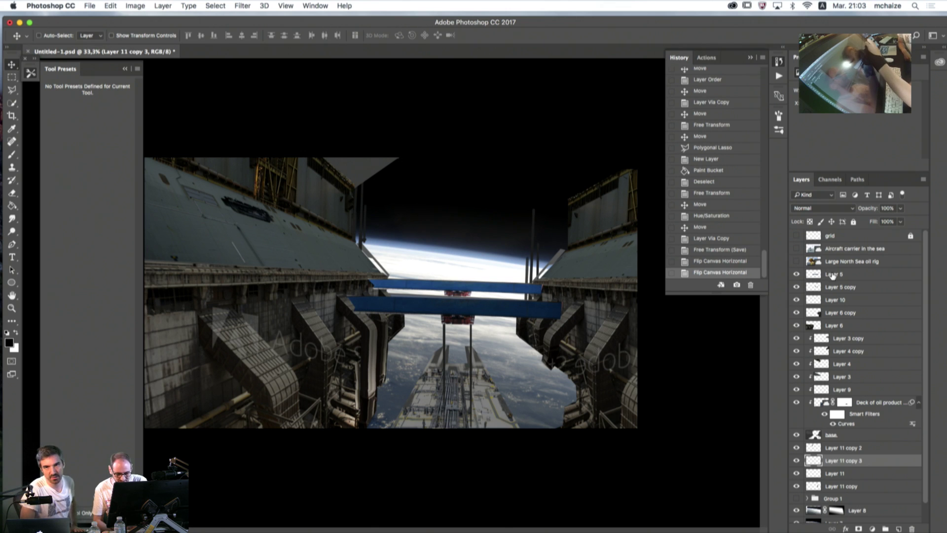
- Make Layer 5 the active layer and look over the saved stock images in the library
click(833, 274)
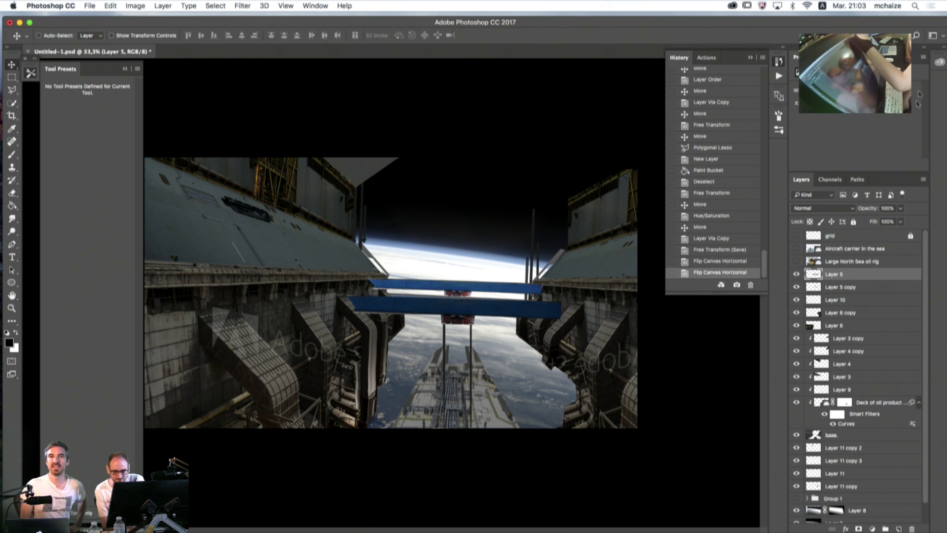
click(939, 61)
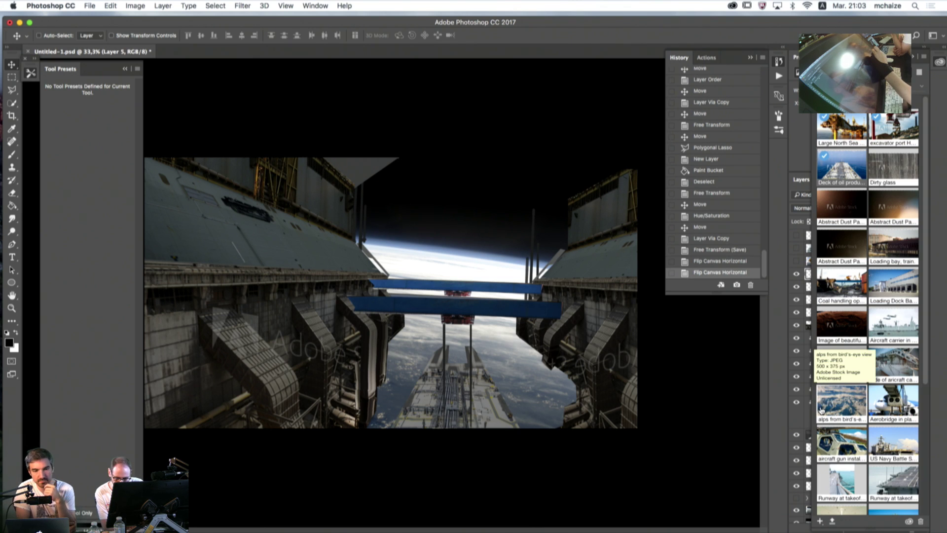
click(716, 422)
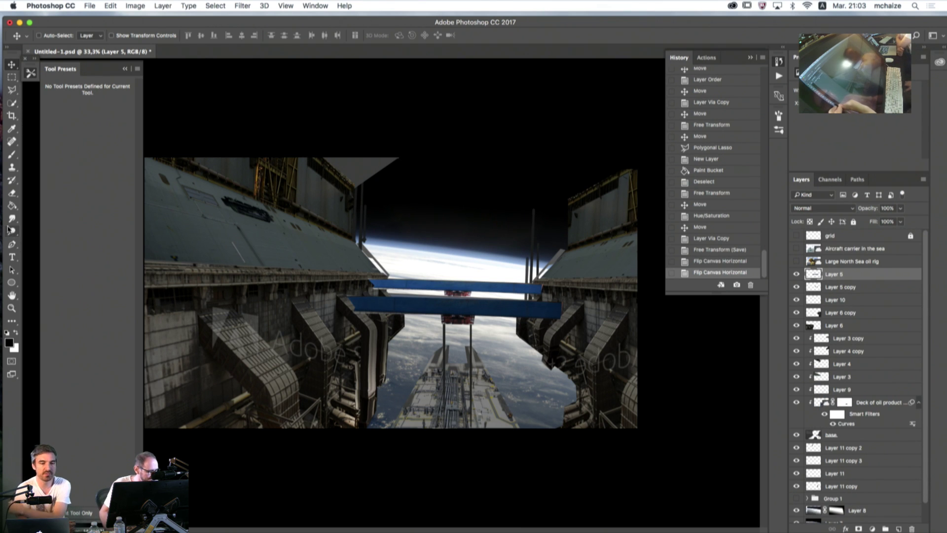
- Draw a closed Pen path around the image's left and bottom edges, with a curved inner corner at the lower left
click(12, 244)
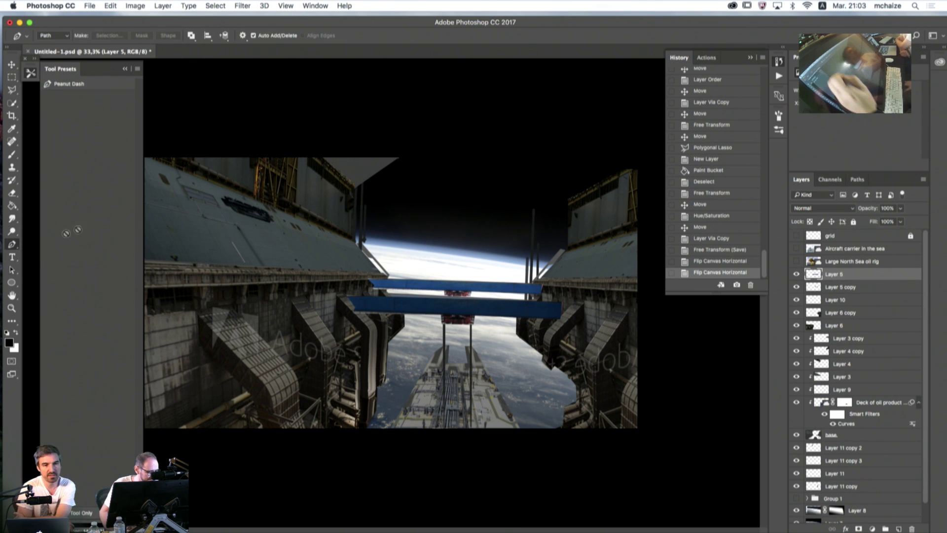
click(197, 155)
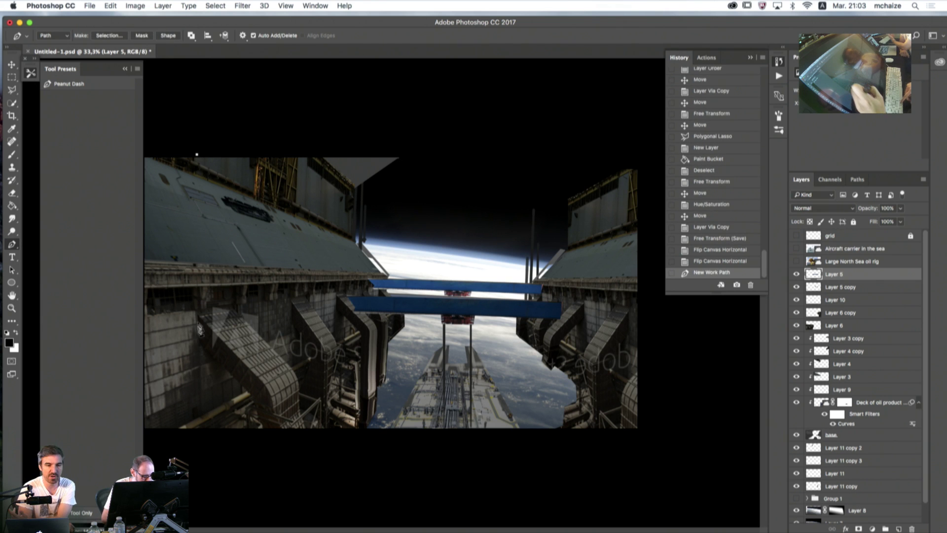
click(198, 377)
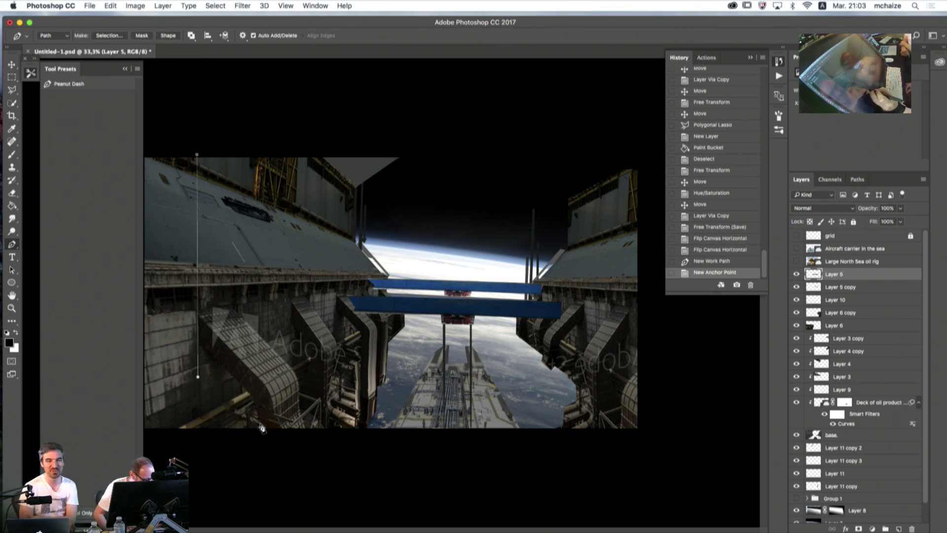
drag(249, 420, 300, 423)
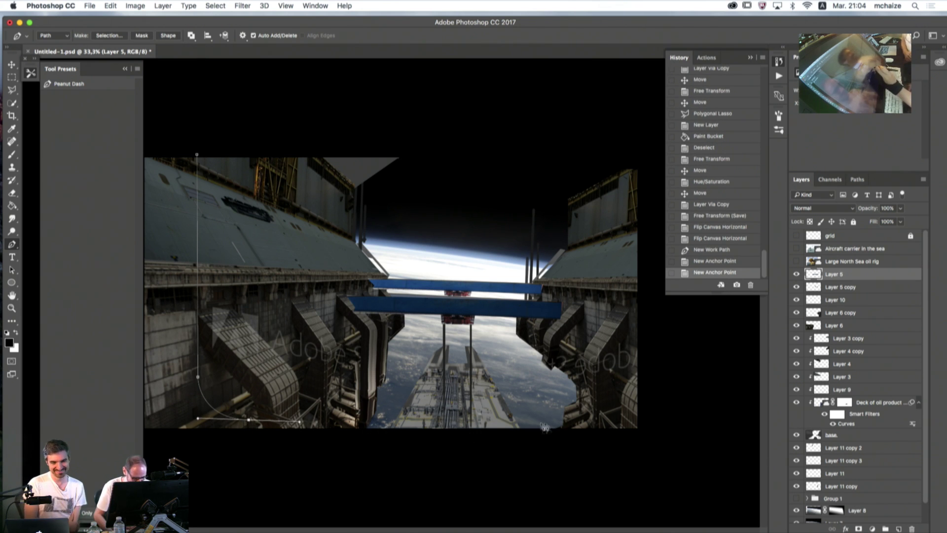
click(643, 430)
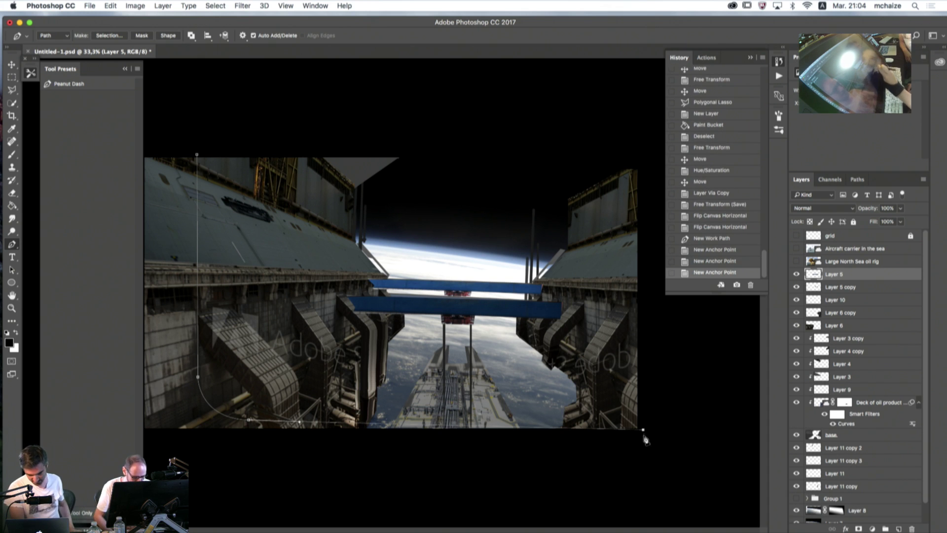
click(145, 438)
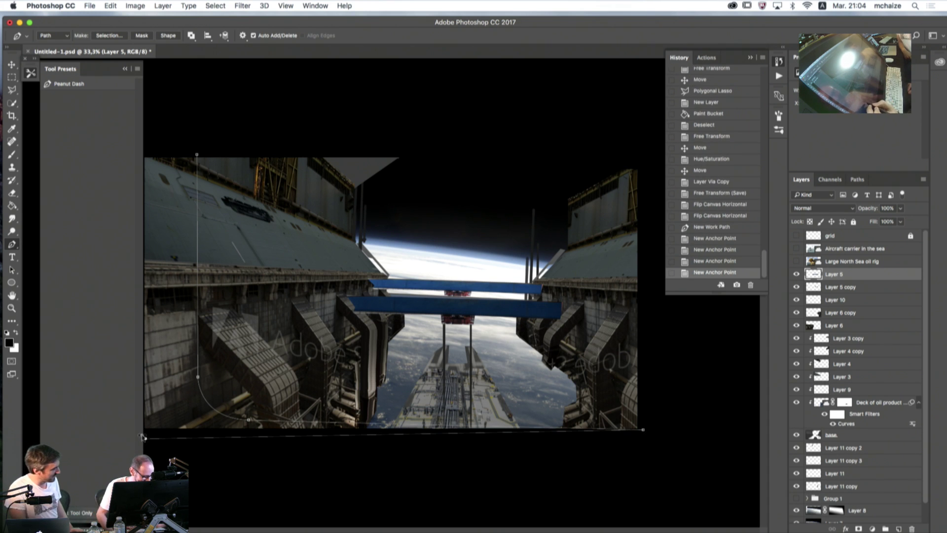
click(146, 133)
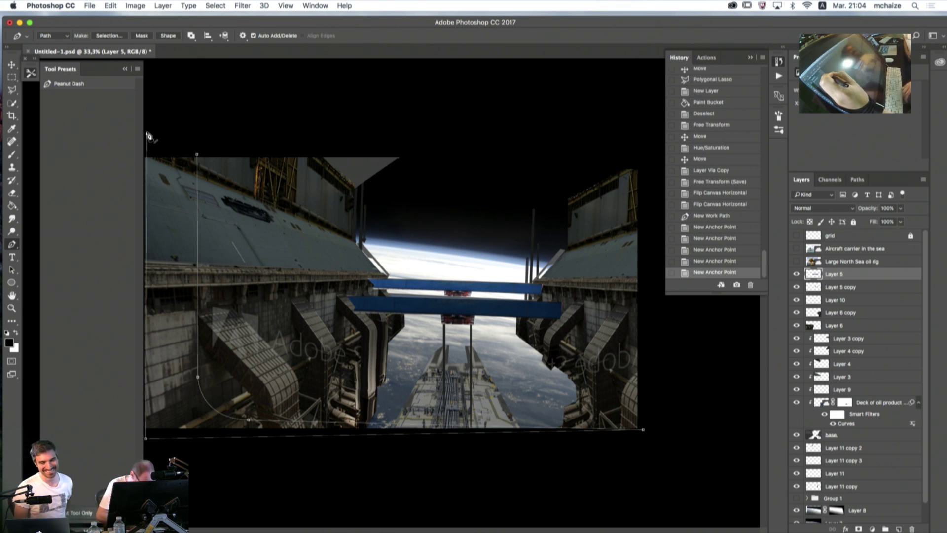
right_click(145, 133)
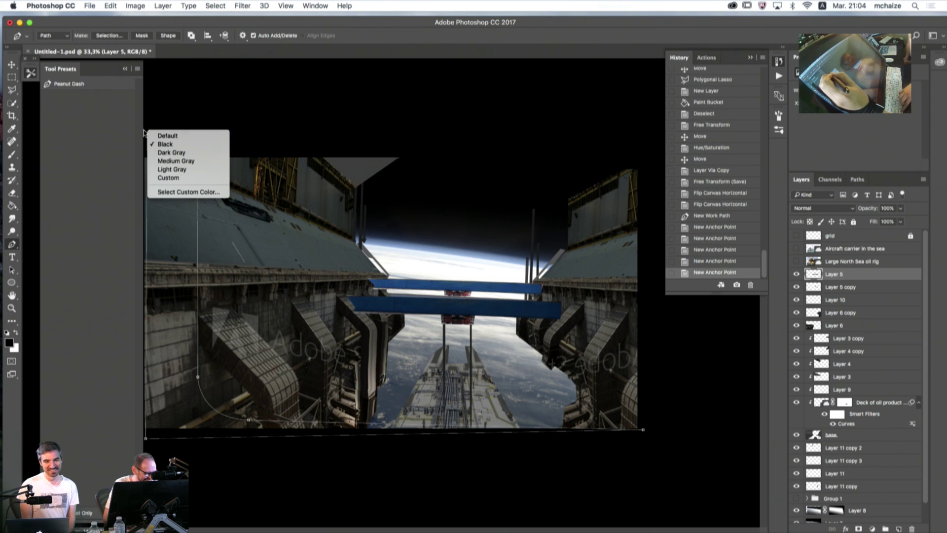
click(145, 134)
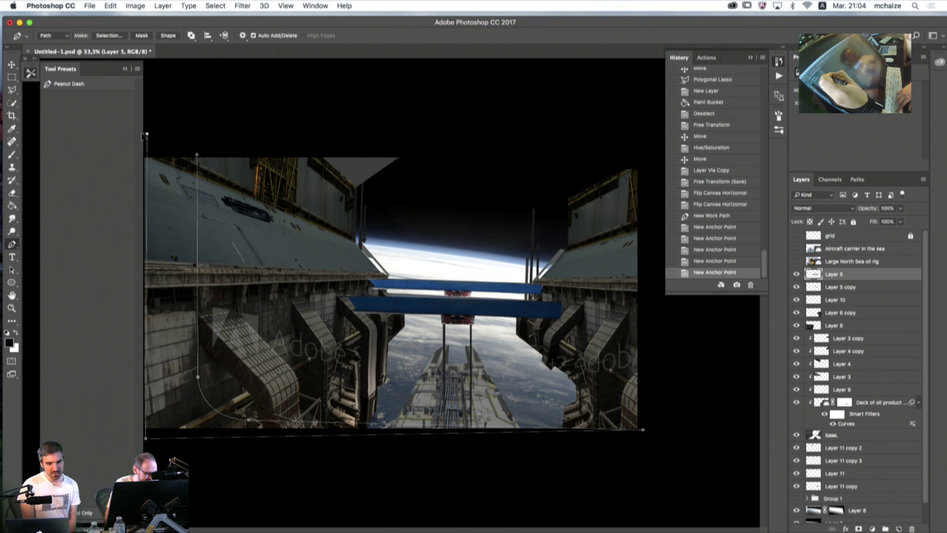
click(146, 134)
click(179, 131)
click(196, 155)
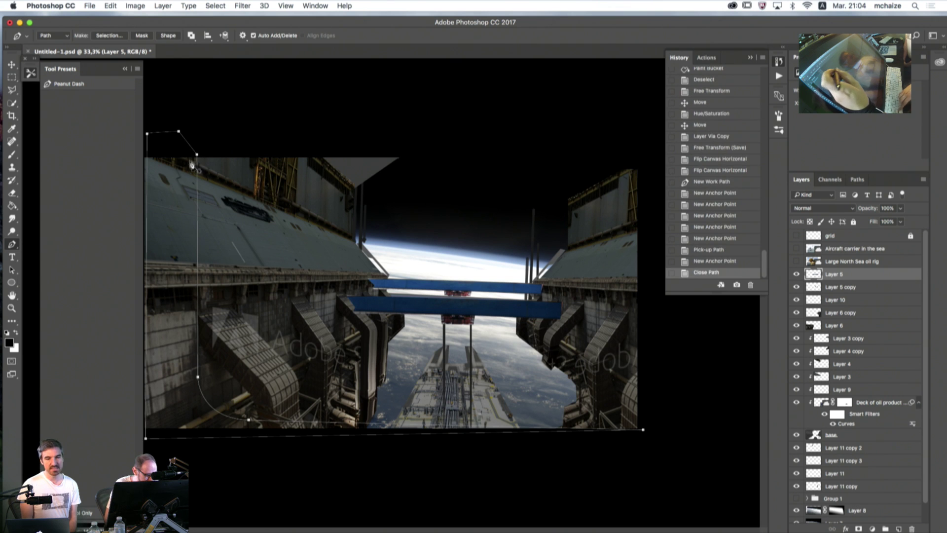
- Convert the frame-shaped path into a new anti-aliased selection with a feather radius of 0 pixels
right_click(179, 246)
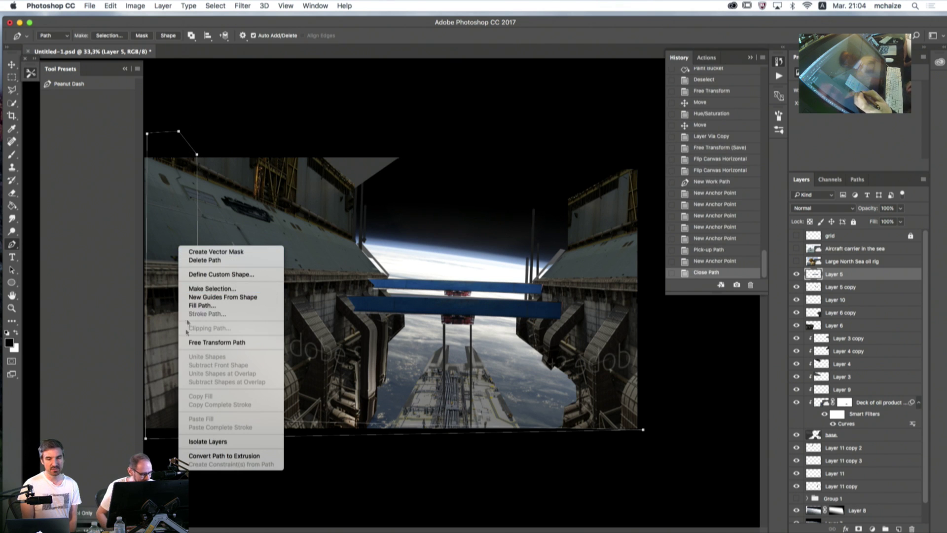
click(189, 291)
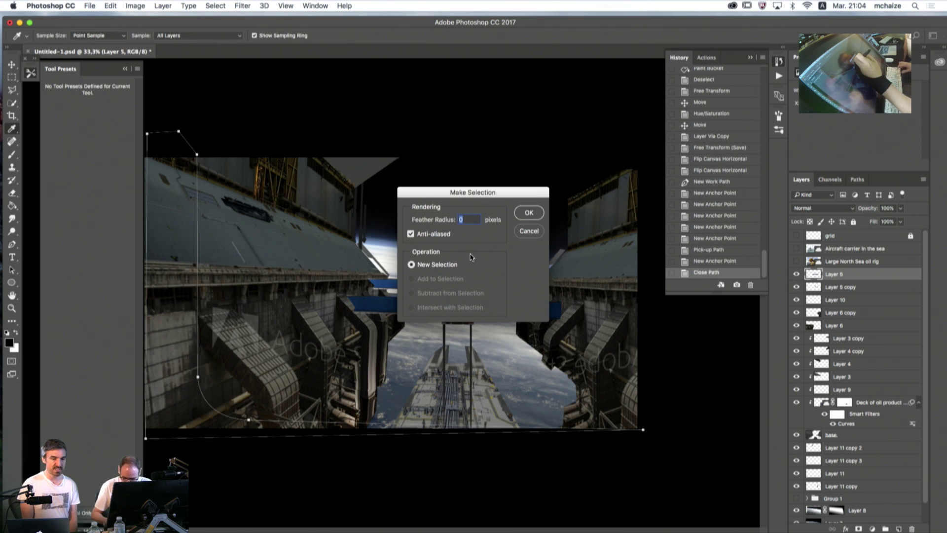
click(528, 213)
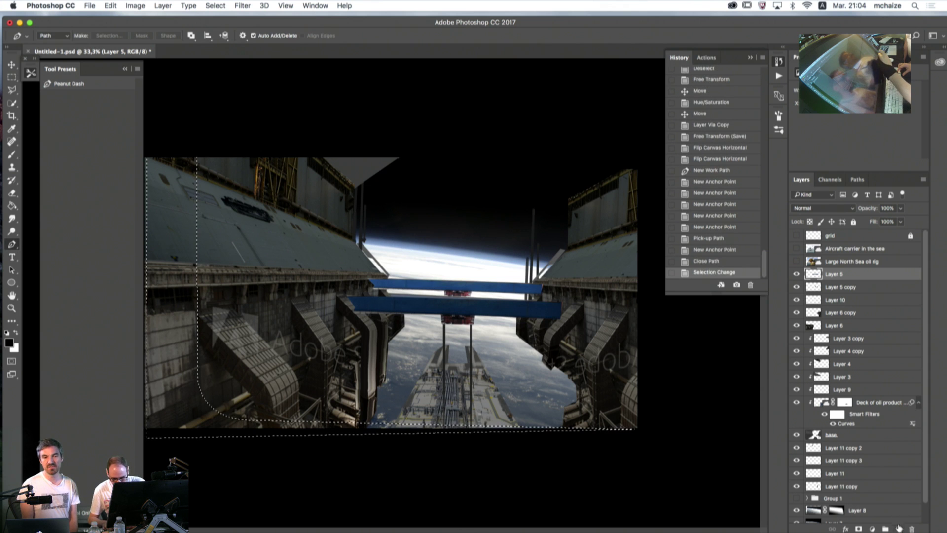
- Create a new layer above Layer 5, fill the frame-shaped selection with dark gray #161616 using the Paint Bucket, and deselect
click(899, 528)
click(12, 205)
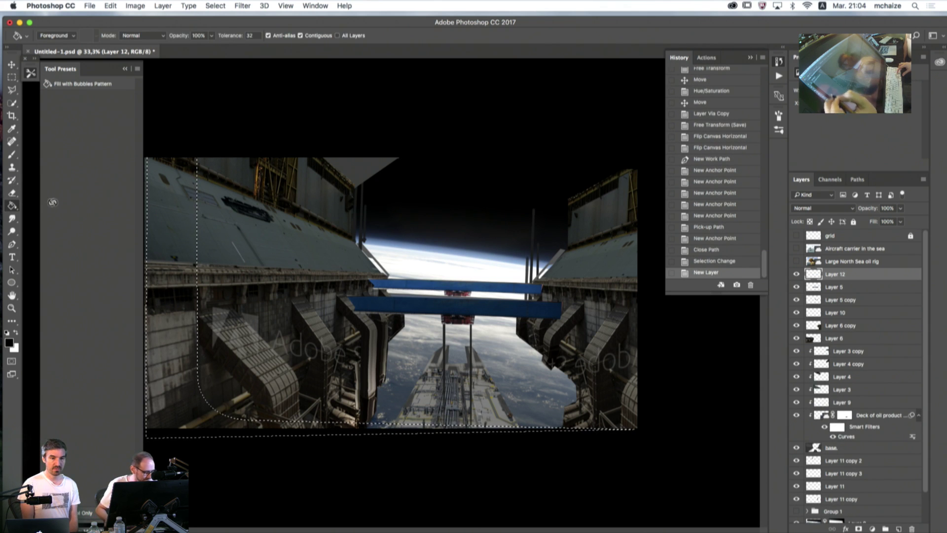
click(9, 343)
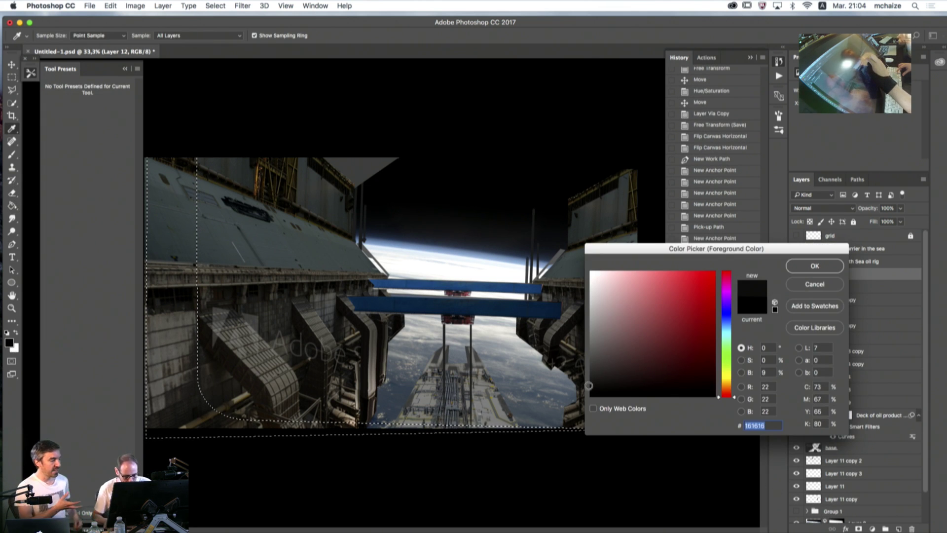
click(814, 266)
click(187, 377)
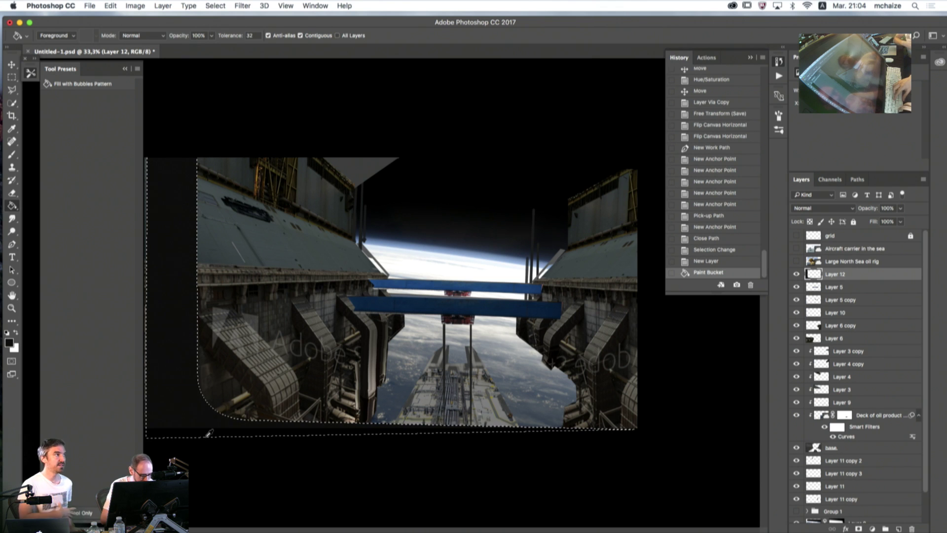
key(super+d)
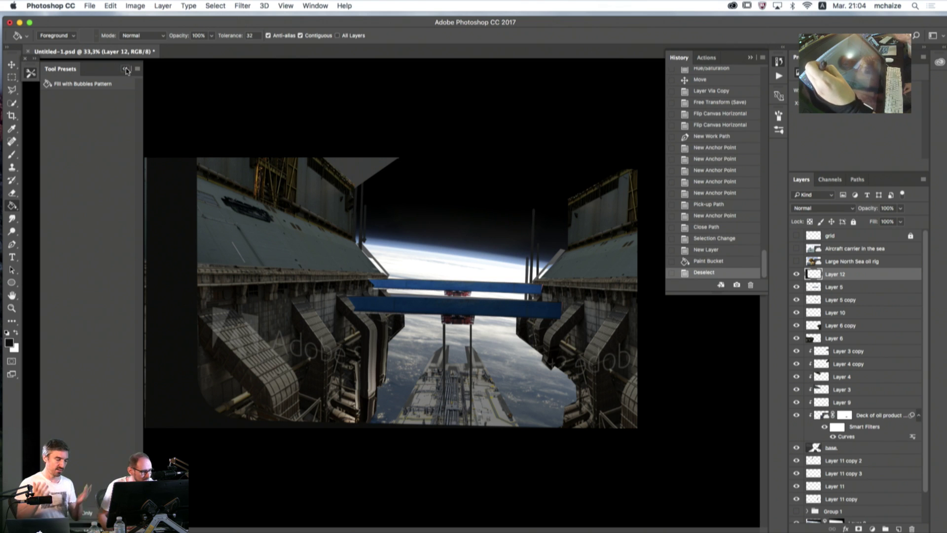
click(125, 69)
key(v)
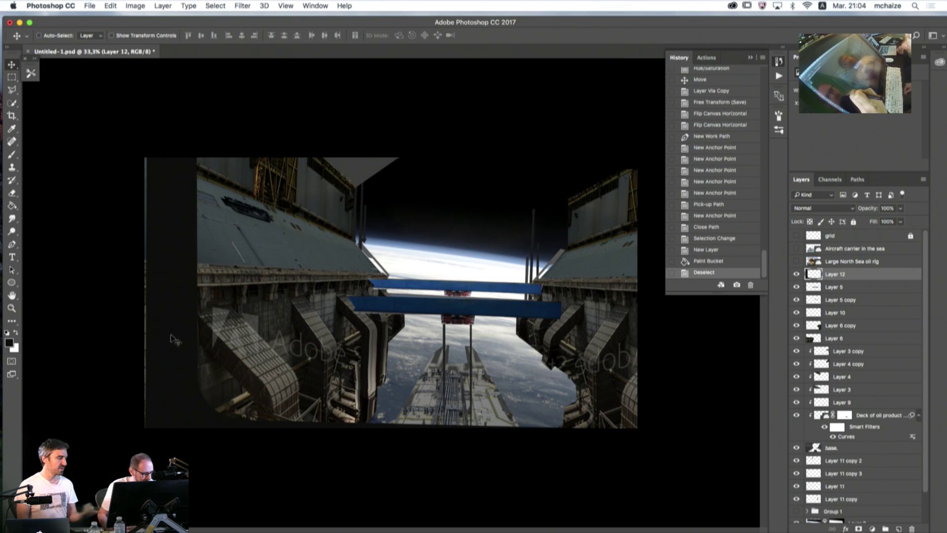
- Shift the dark window-frame shape on Layer 12 slightly left so it covers the image's left edge
drag(178, 331, 182, 319)
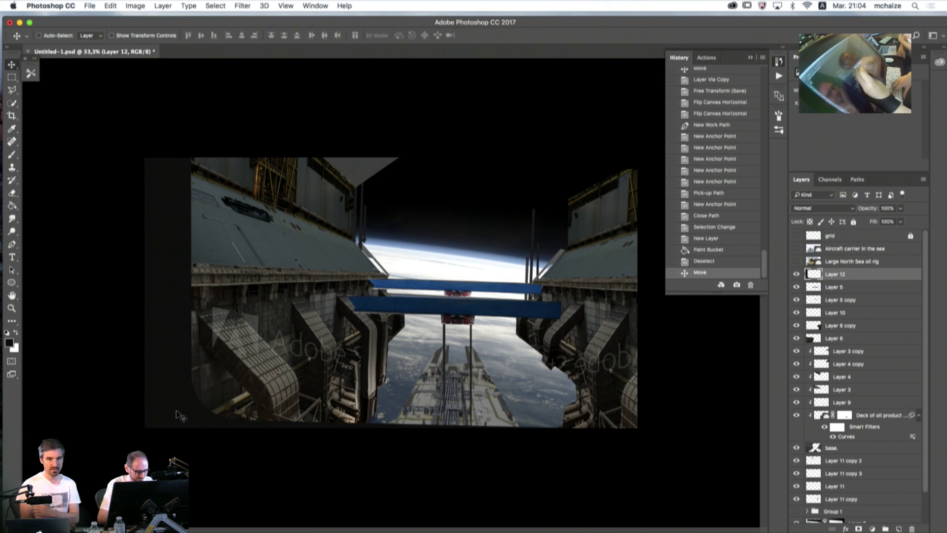
right_click(356, 296)
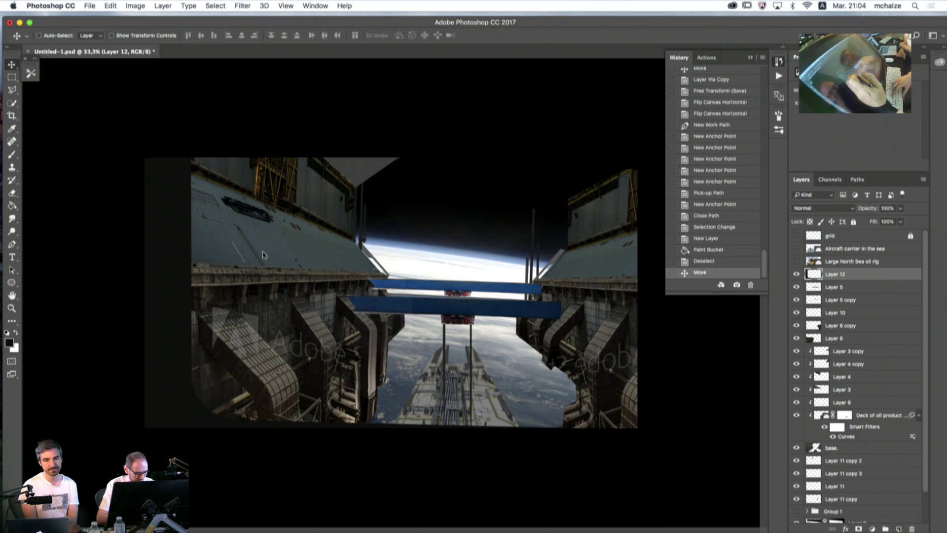
click(265, 255)
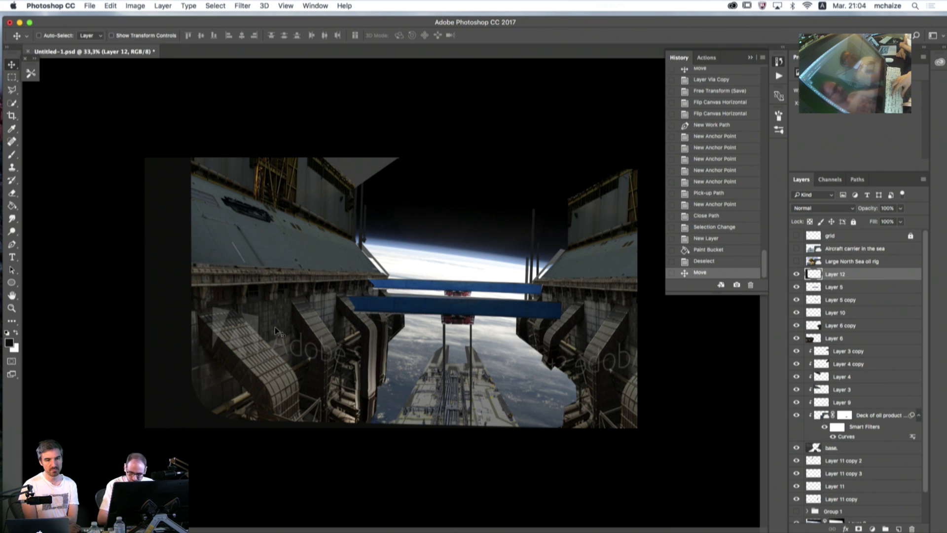
key(super+t)
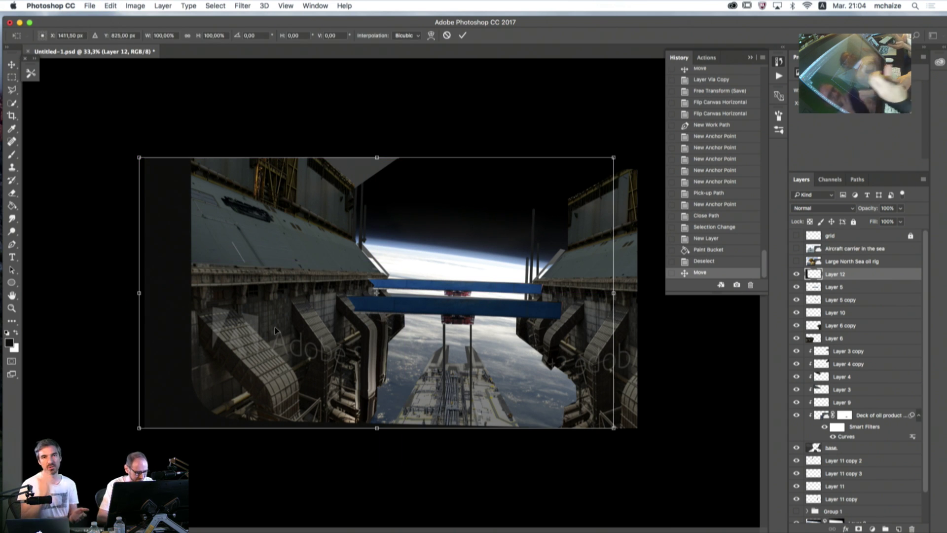
click(446, 35)
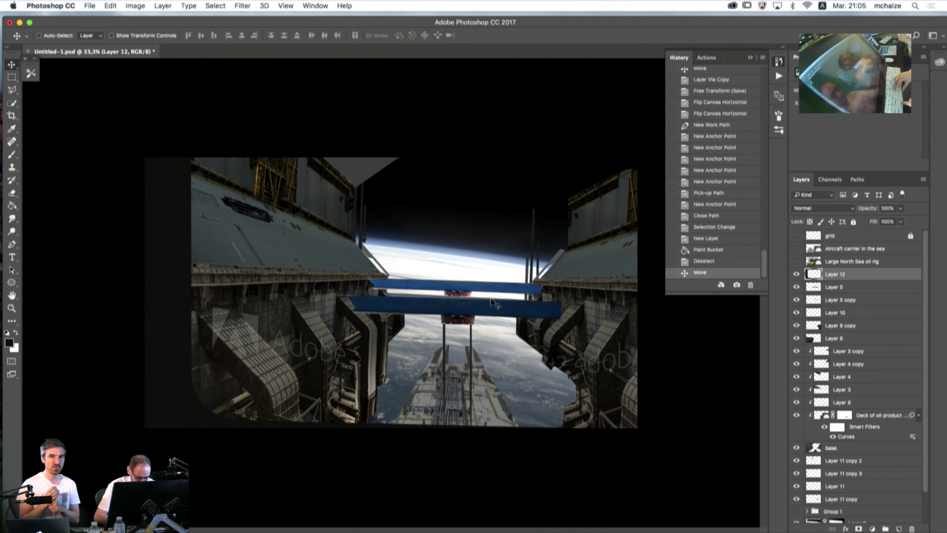
- Duplicate Layer 12 and flip the copy both horizontally and vertically
key(super)
key(super+j)
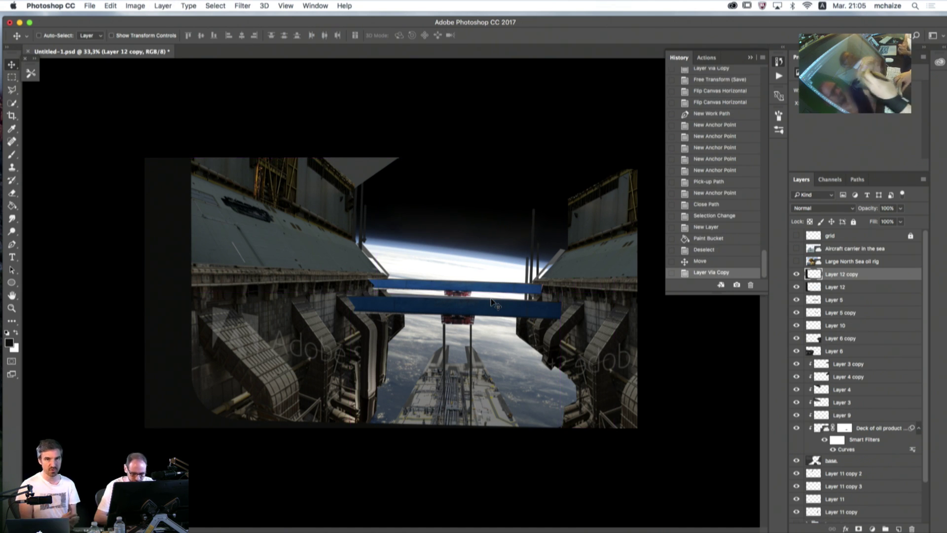
right_click(344, 279)
key(Escape)
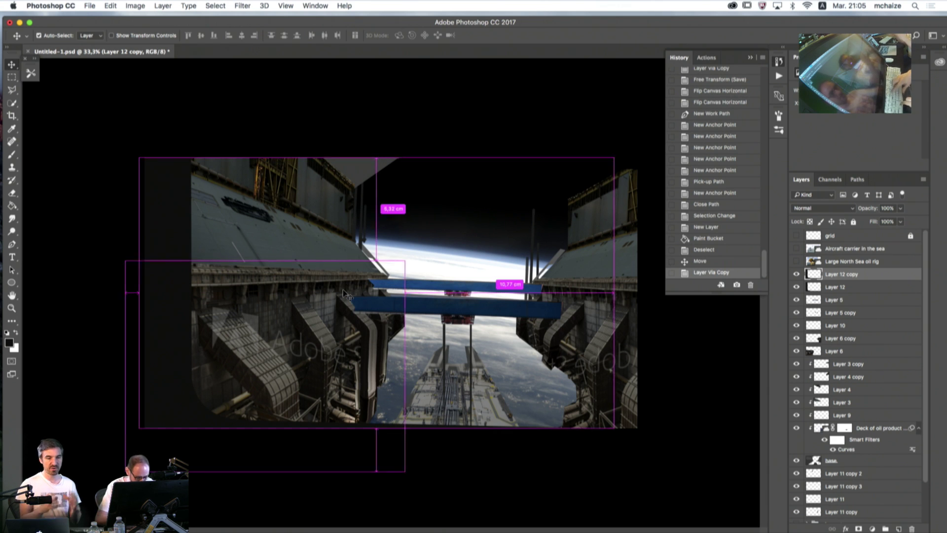
key(super+t)
right_click(378, 345)
key(Escape)
right_click(366, 353)
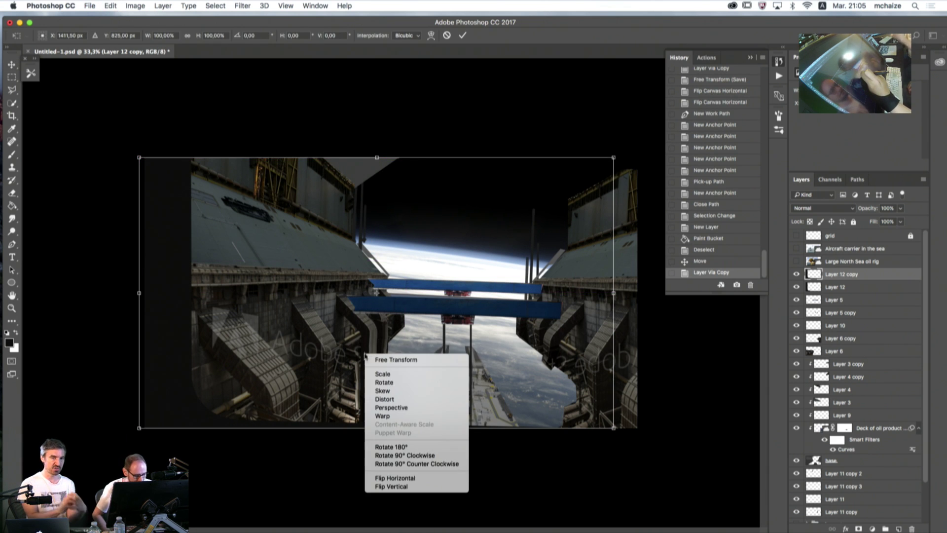
click(378, 478)
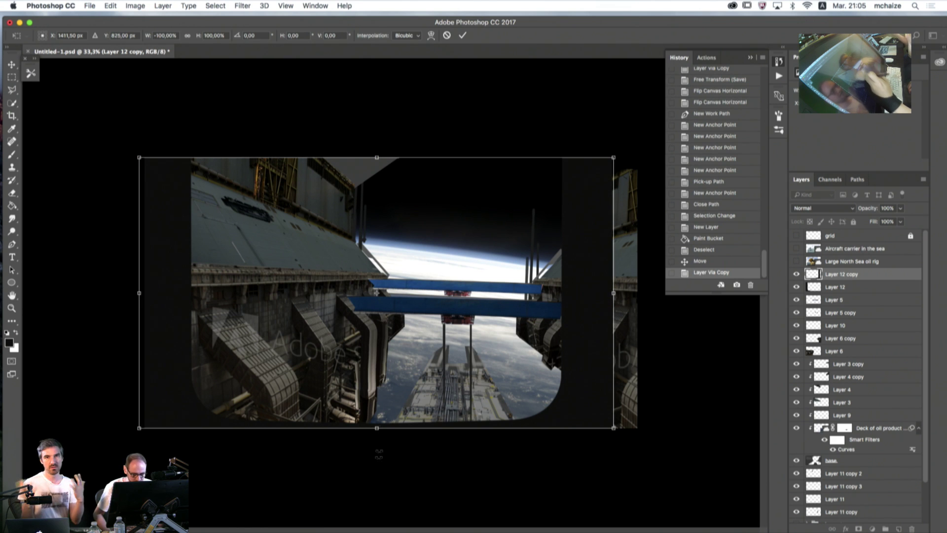
right_click(390, 357)
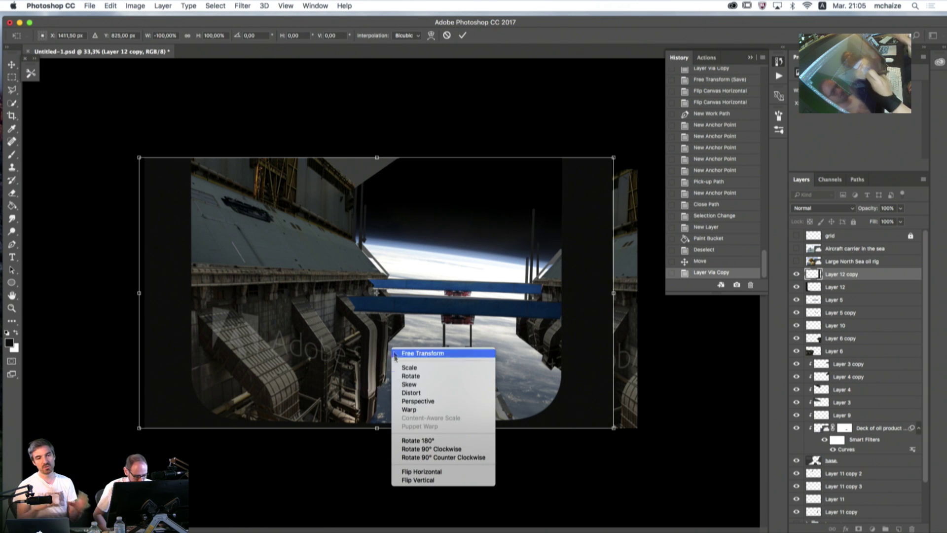
click(396, 479)
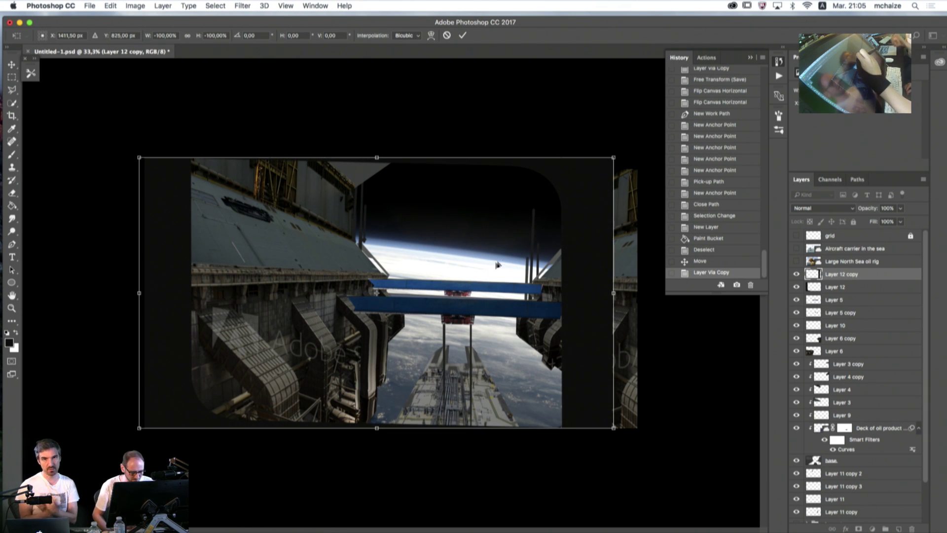
- Place the flipped frame copy along the image's right edge, skewing its left side upward and nudging it into position
drag(497, 264, 521, 274)
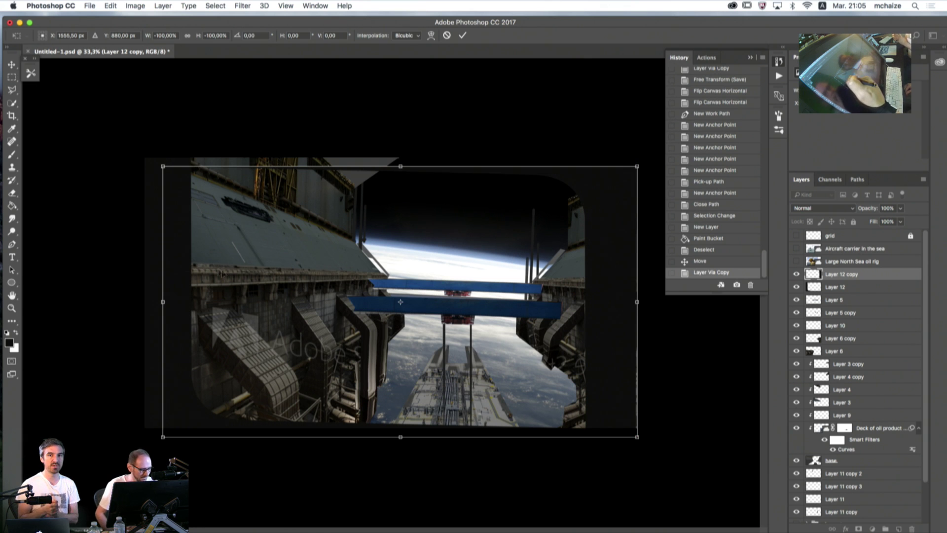
right_click(230, 306)
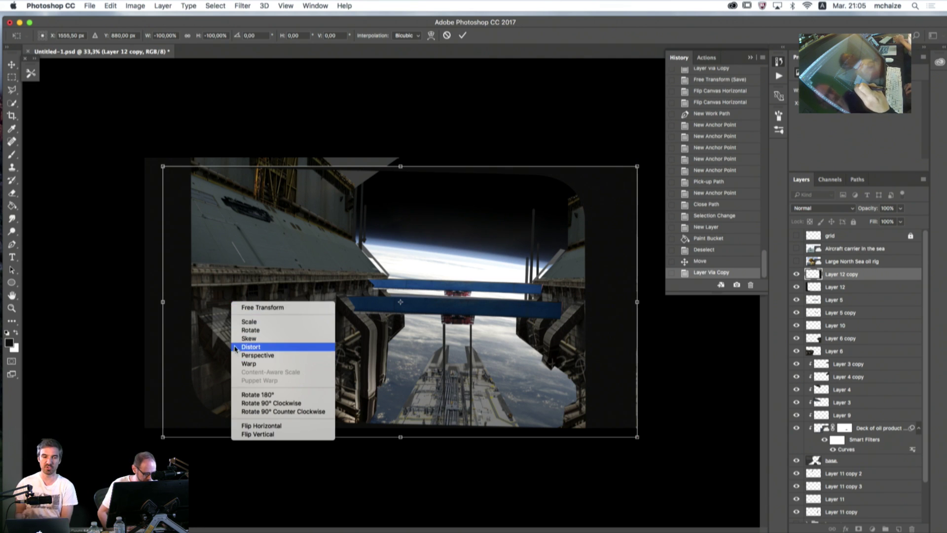
click(161, 309)
mouse_move(164, 305)
mouse_down()
mouse_move(180, 271)
mouse_move(190, 273)
mouse_move(171, 315)
mouse_up()
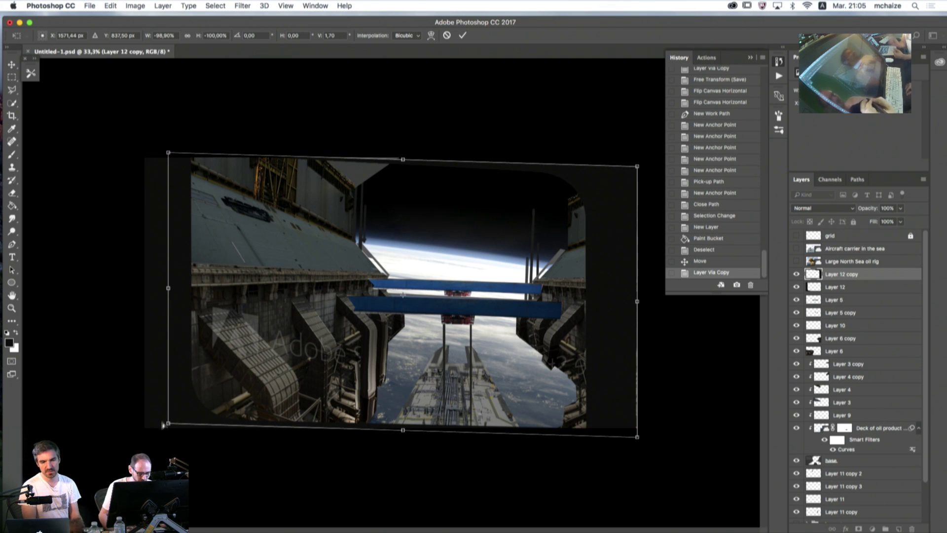
click(462, 35)
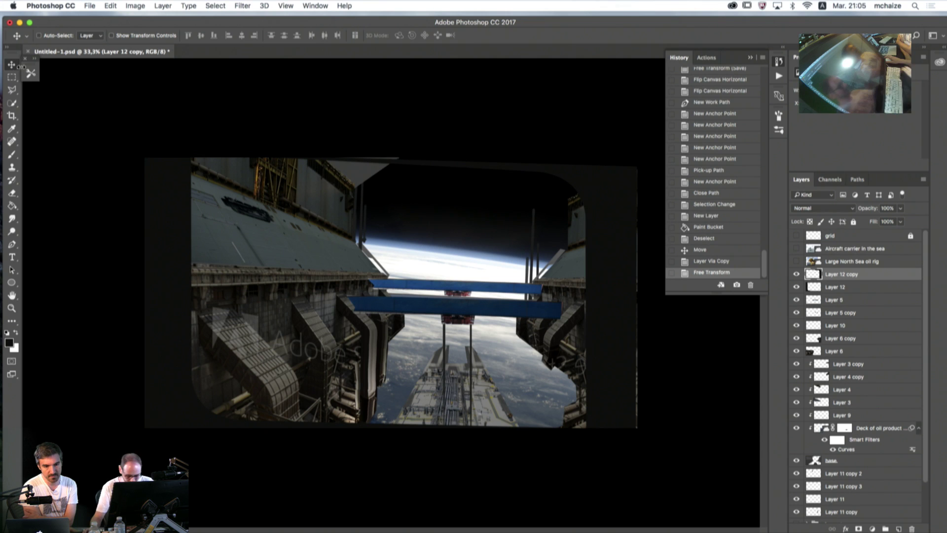
key(Right)
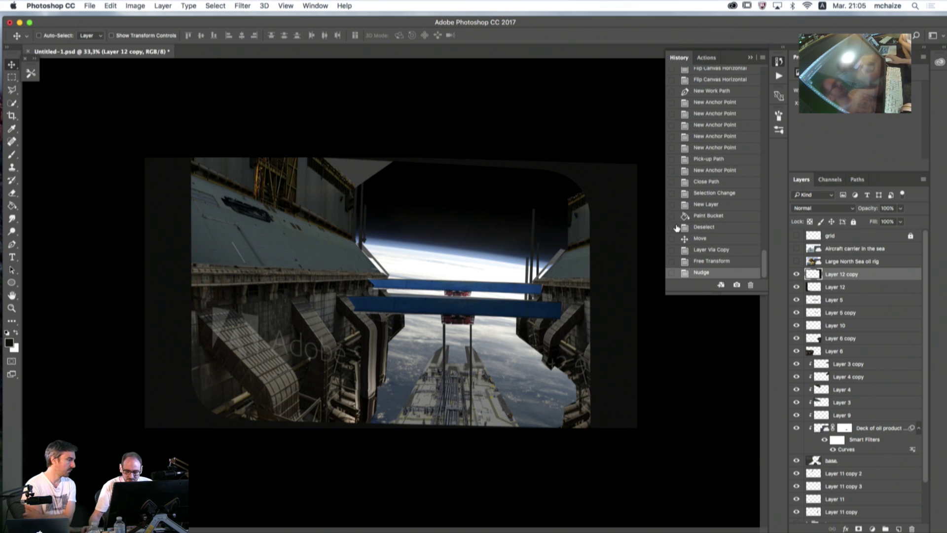
- Merge Layer 12 with its copy and distort the merged frame by pulling its two upper corners slightly right and up
shift+click(835, 290)
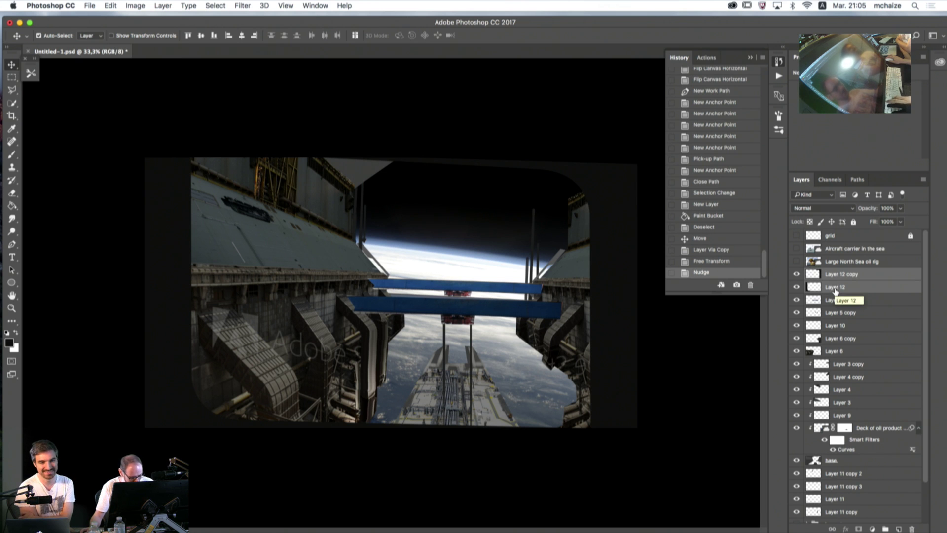
key(super+e)
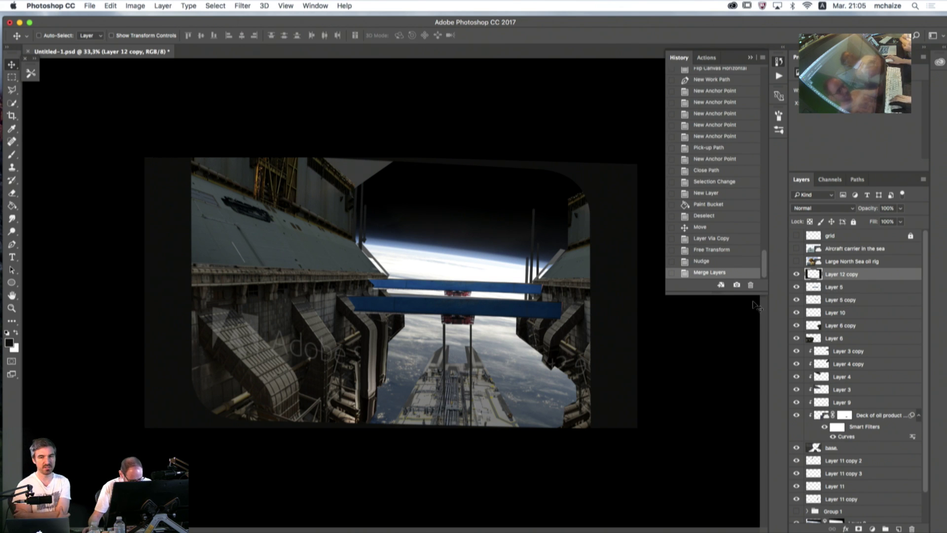
key(super+t)
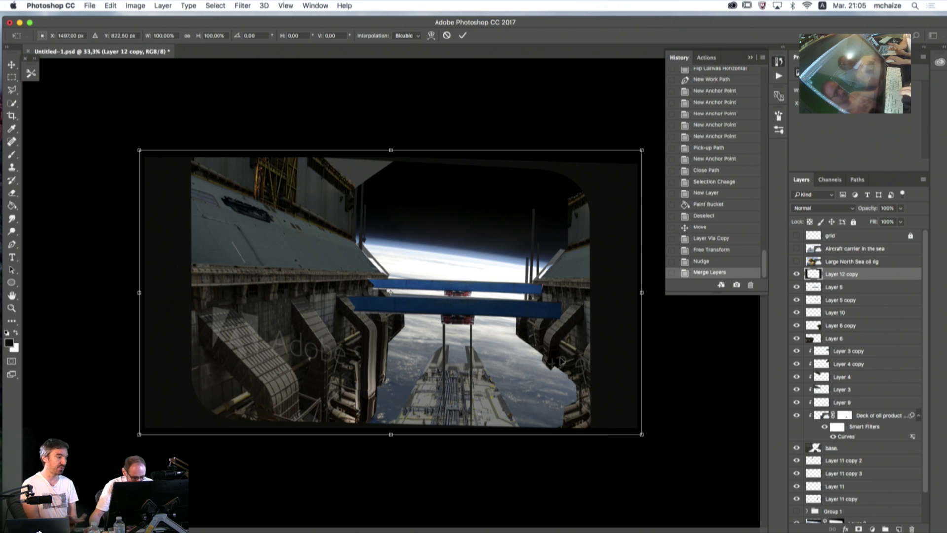
right_click(472, 327)
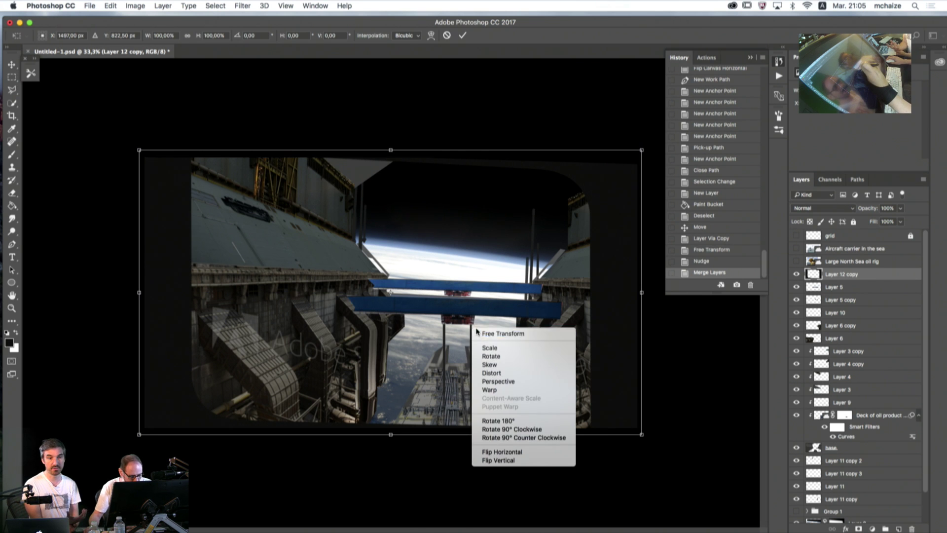
click(478, 371)
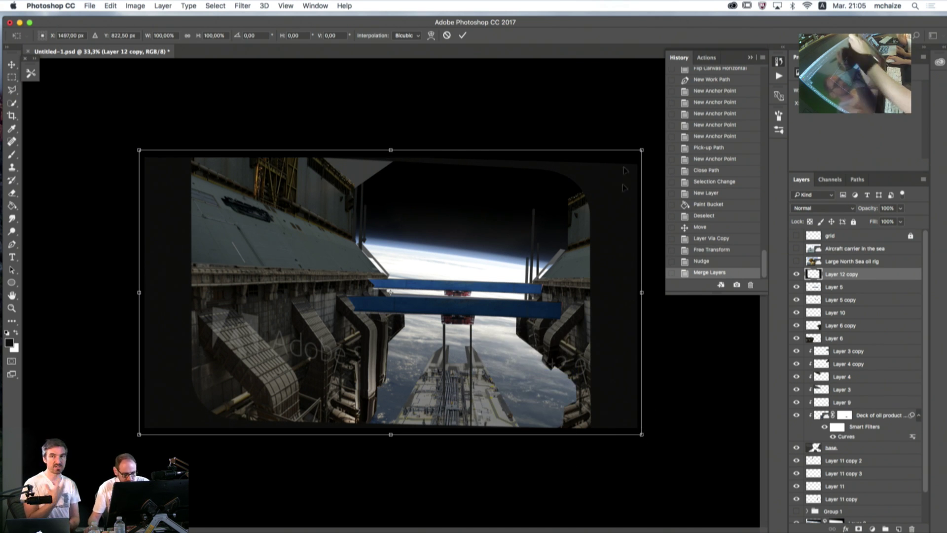
drag(642, 150, 651, 148)
drag(138, 150, 144, 147)
drag(390, 436, 388, 436)
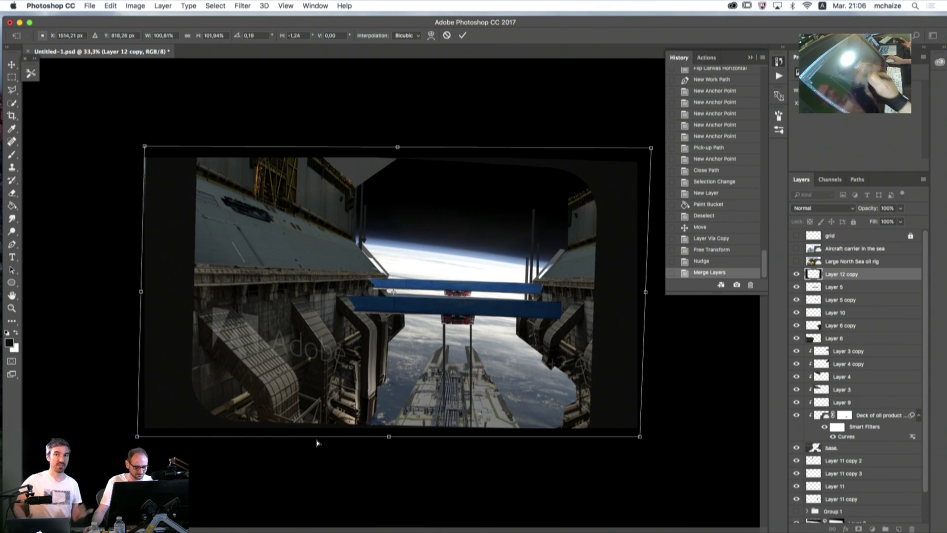
click(462, 35)
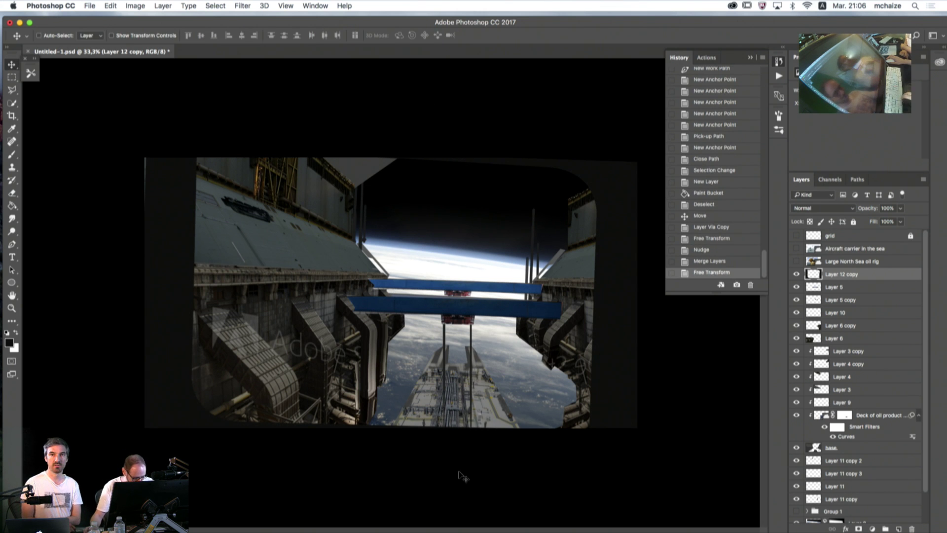
- Duplicate the merged frame layer and scale the duplicate up to about 103.3% around its center
key(ctrl+j)
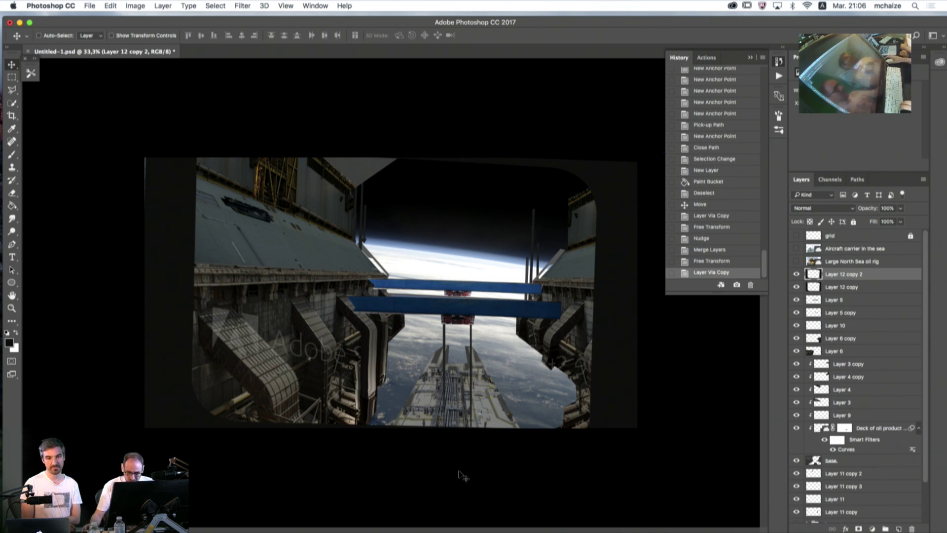
key(ctrl+t)
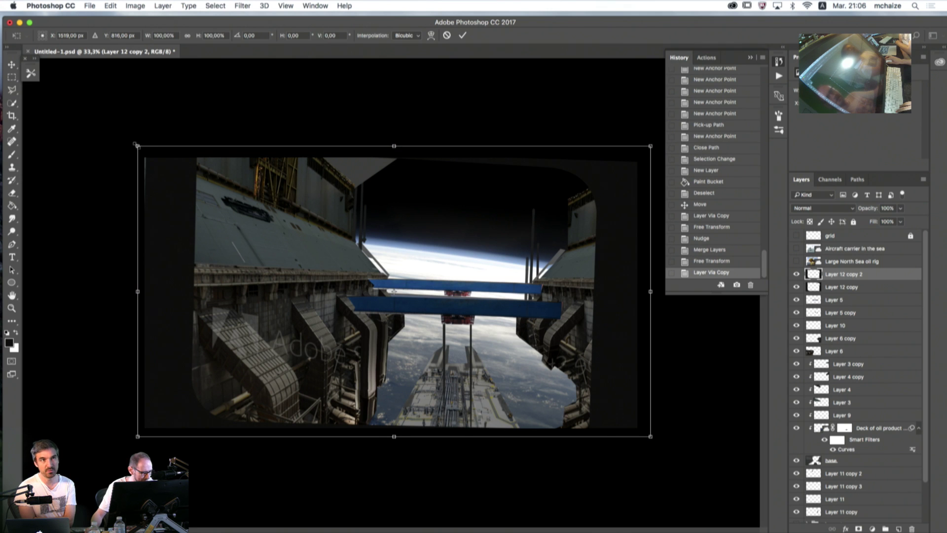
mouse_move(137, 145)
mouse_down()
mouse_move(138, 154)
mouse_move(129, 142)
mouse_up()
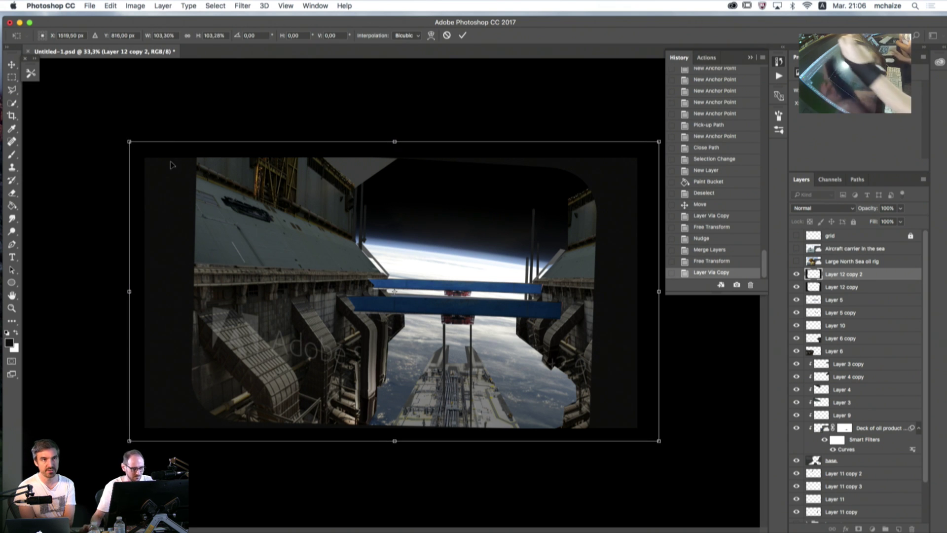
click(458, 36)
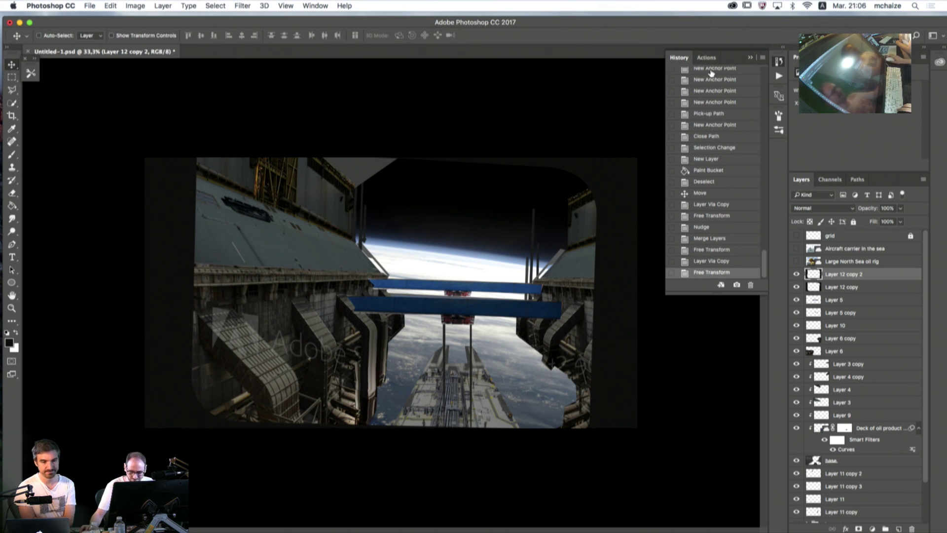
- Merge the enlarged duplicate with the frame layer below and convert the result for smart filters, turning off the recurring conversion notice
shift+click(842, 289)
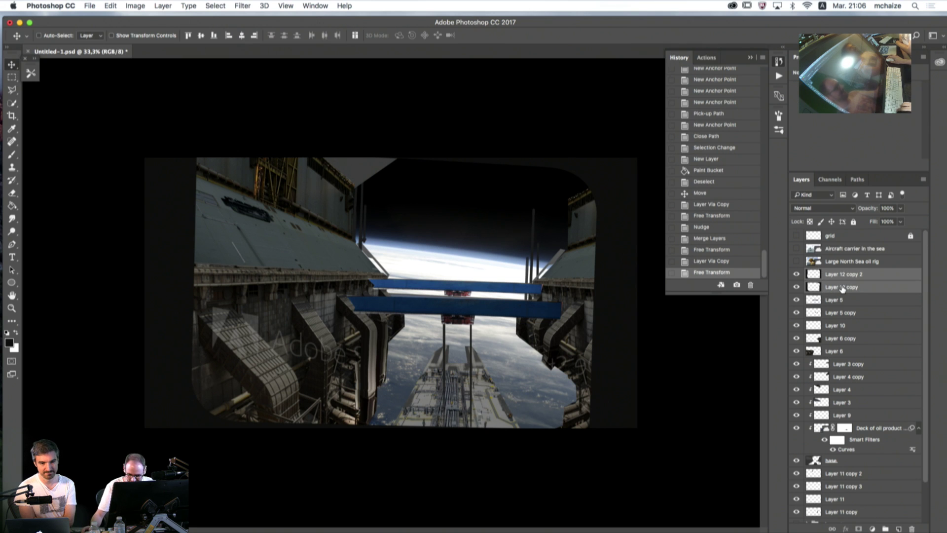
key(super+e)
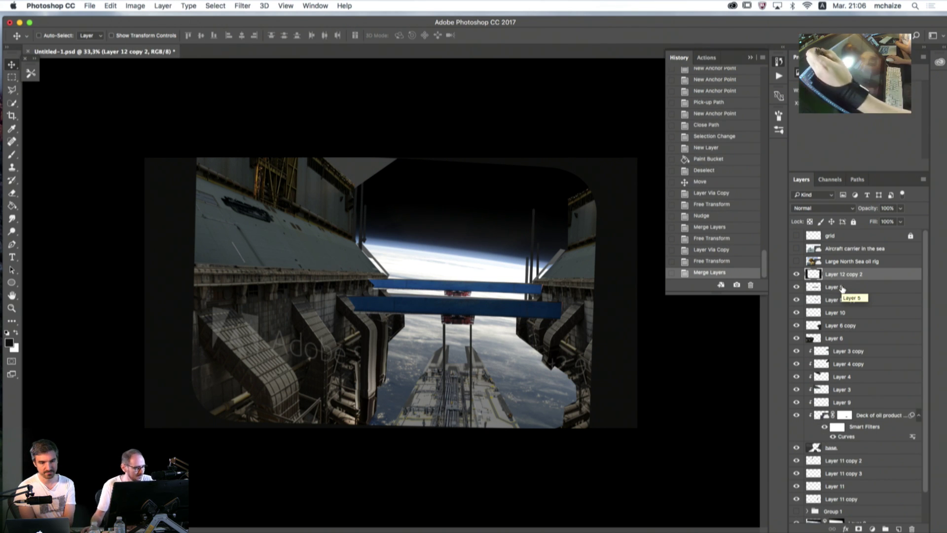
click(241, 6)
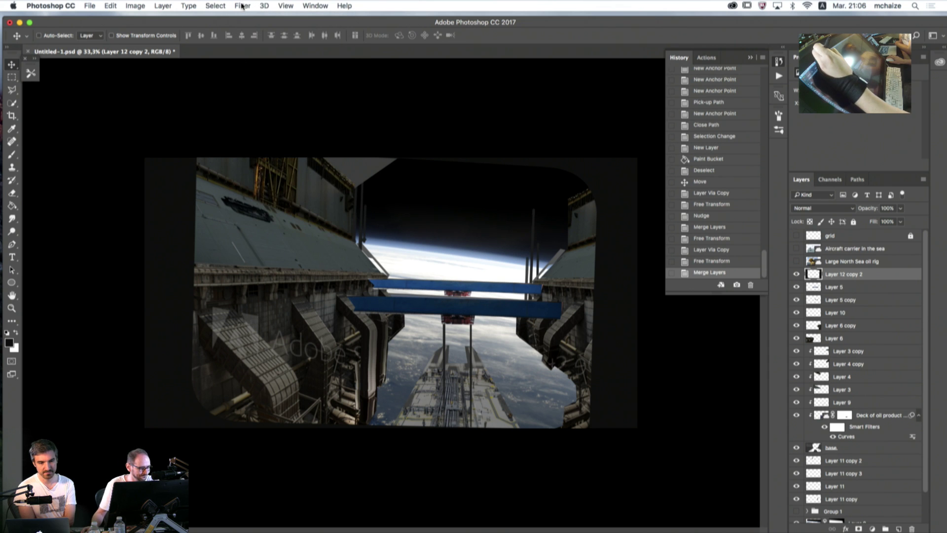
click(241, 6)
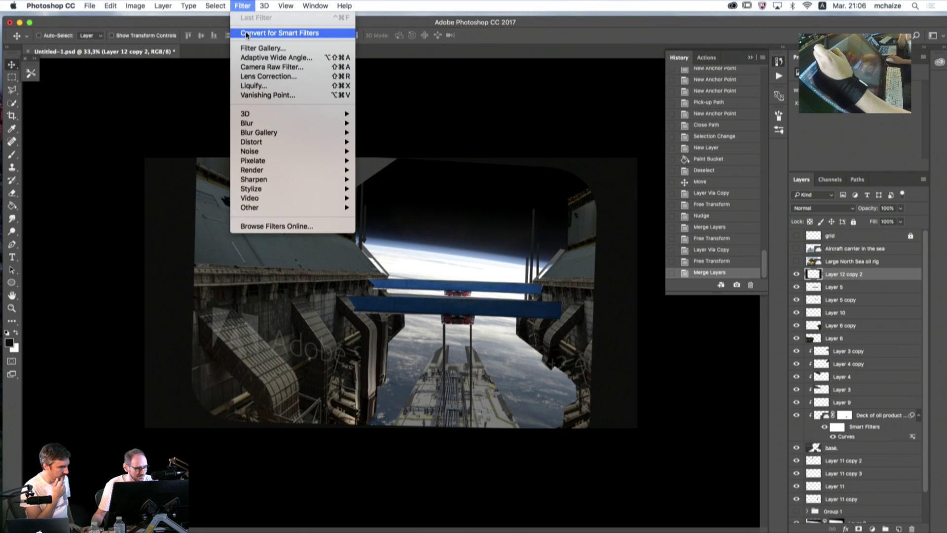
click(245, 33)
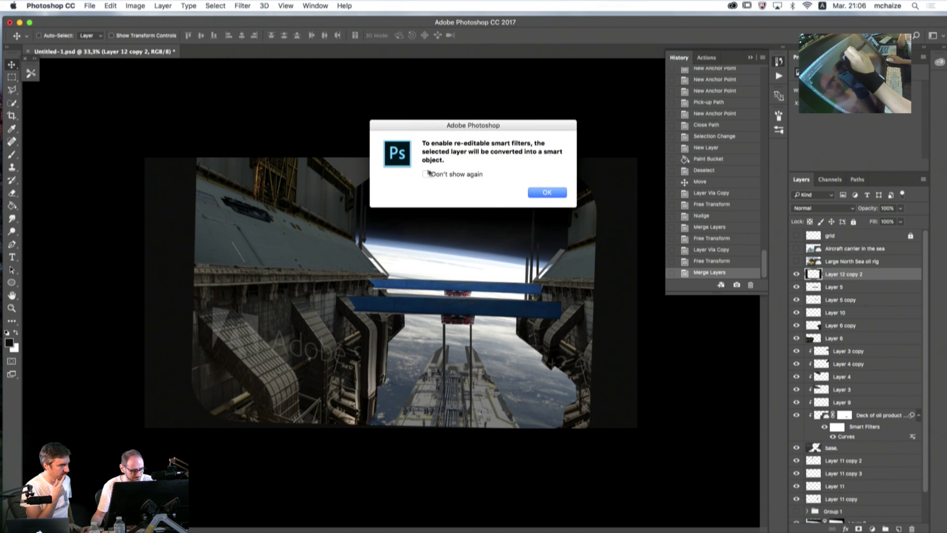
click(426, 174)
click(534, 193)
- Apply a Gaussian Blur with a radius of 6.2 pixels to the converted window frame layer
click(241, 5)
click(240, 7)
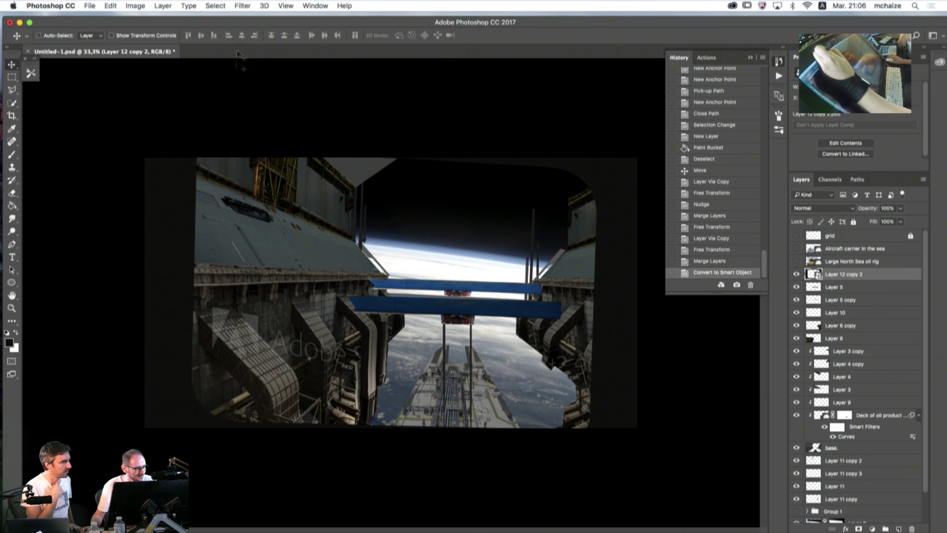
click(240, 8)
mouse_move(243, 125)
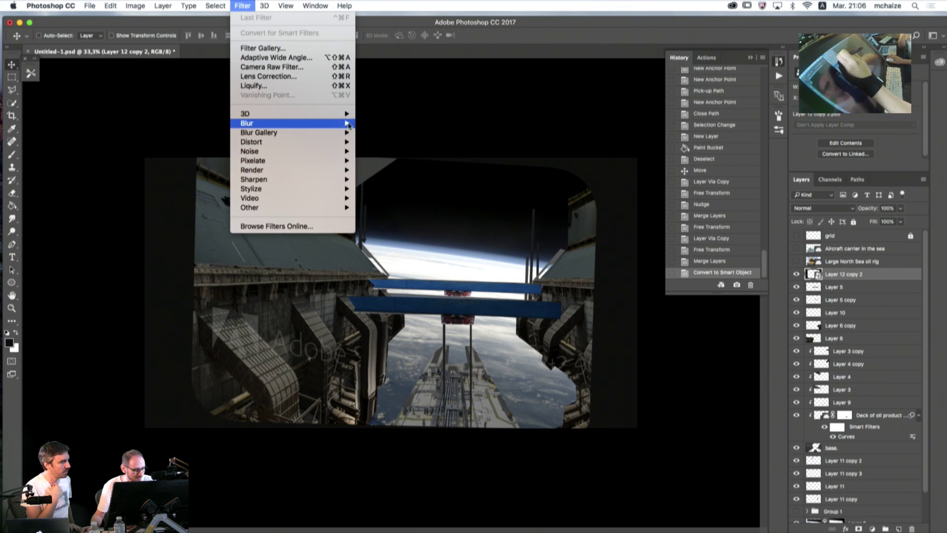
click(380, 161)
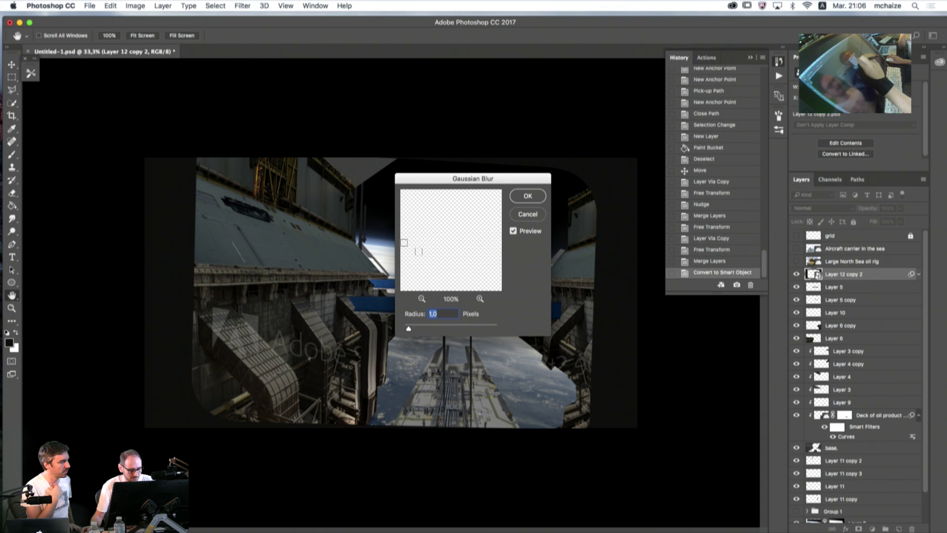
drag(409, 329, 432, 329)
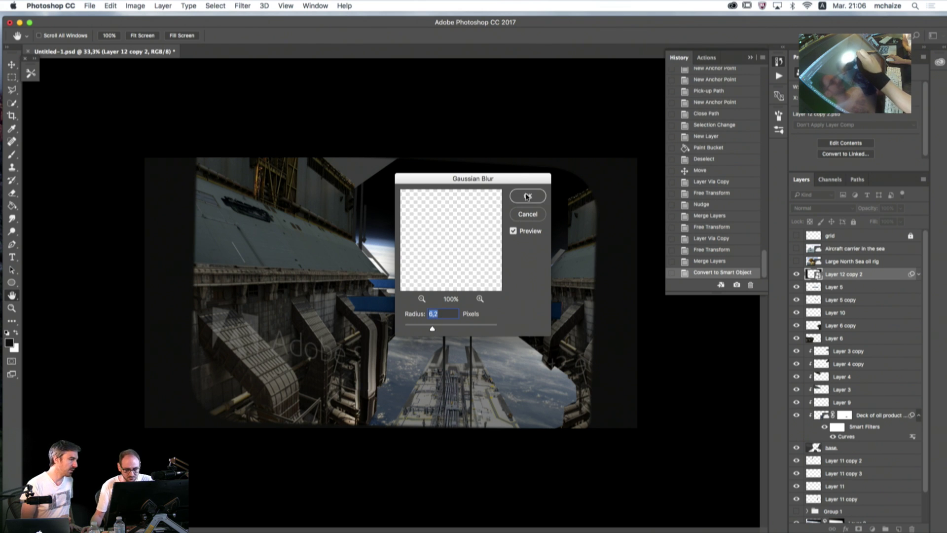
click(527, 195)
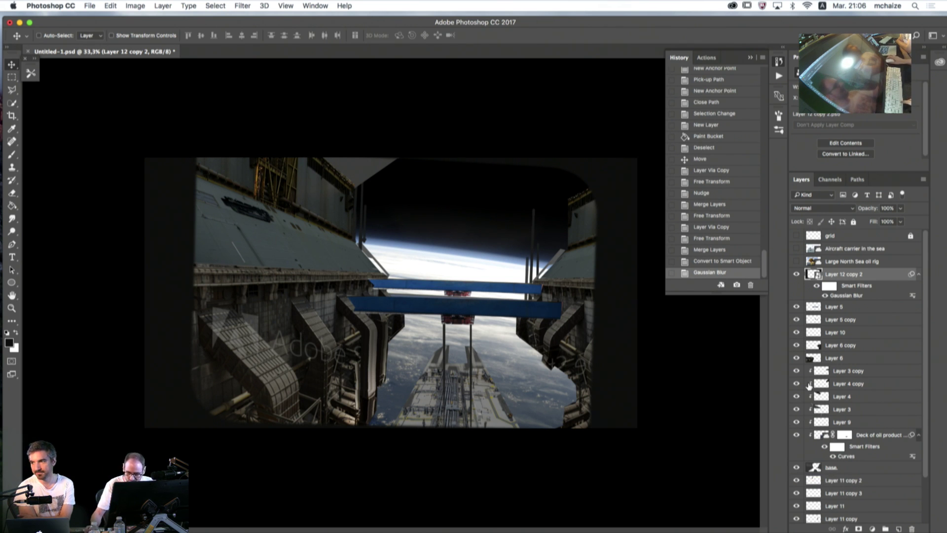
- Add a new layer clipped to the window frame and marquee-select a tall vertical strip along the frame's left inner edge
click(898, 528)
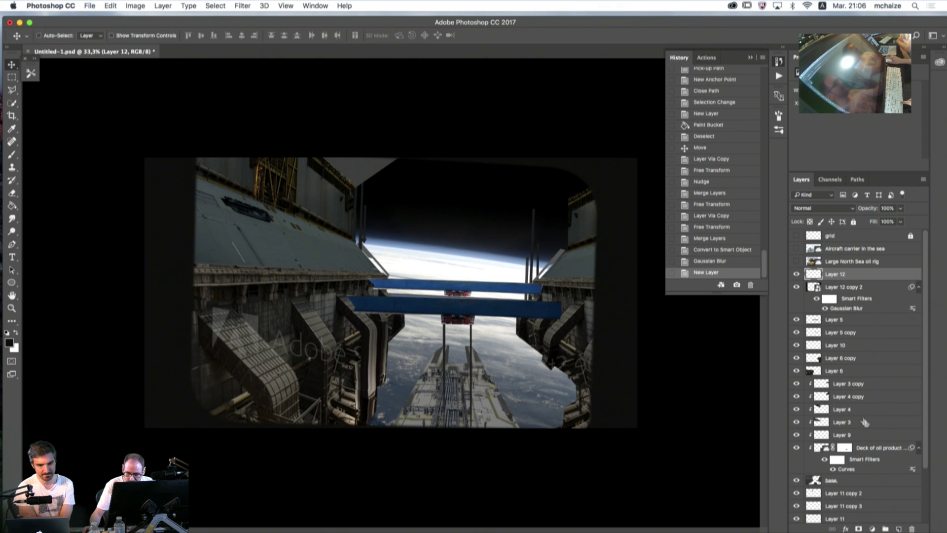
key(super)
alt+click(819, 279)
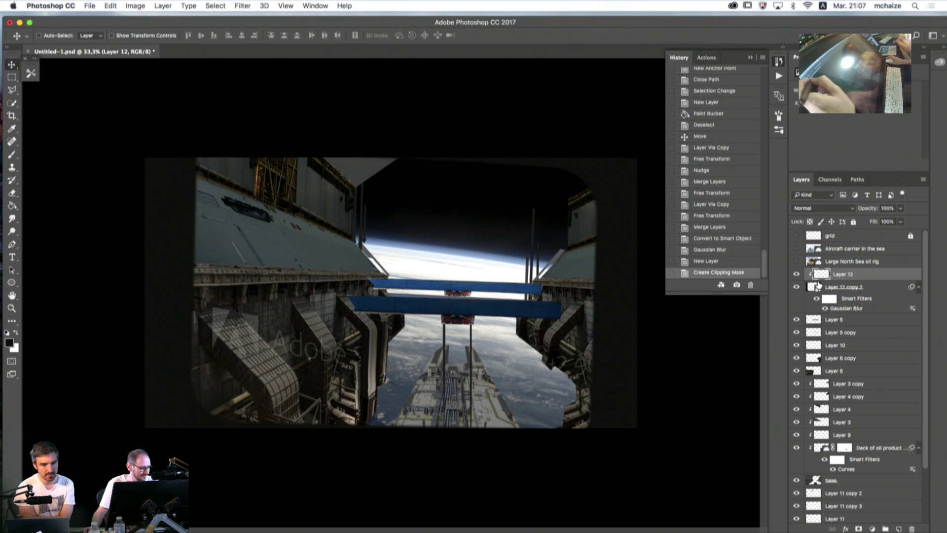
click(11, 77)
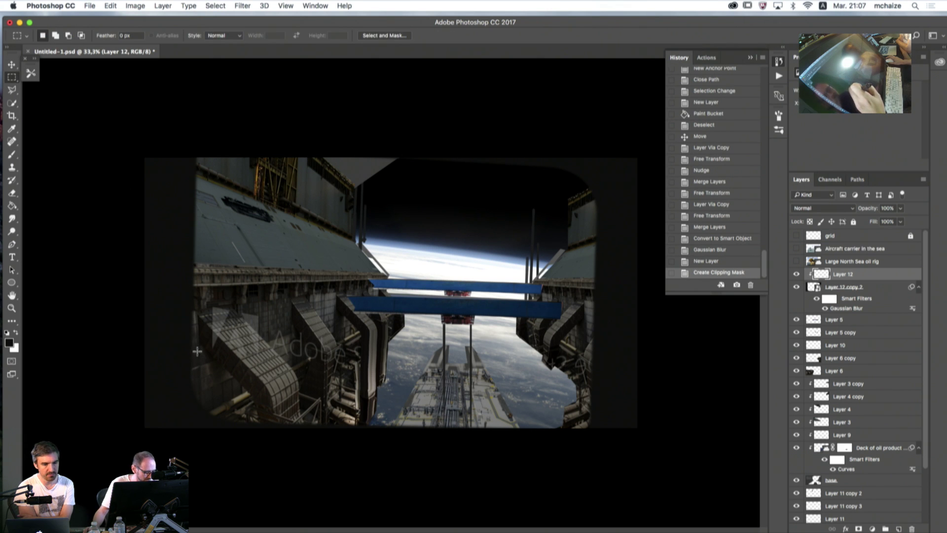
drag(198, 359, 170, 144)
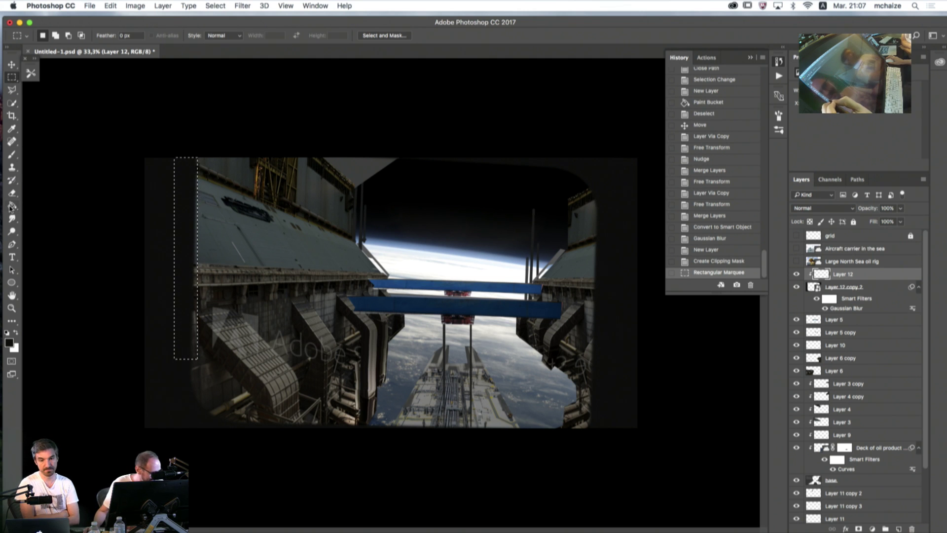
- Fill the selected strip with a near-white-to-transparent linear gradient fading downward, and hide the selection edges
drag(11, 207, 28, 203)
click(28, 205)
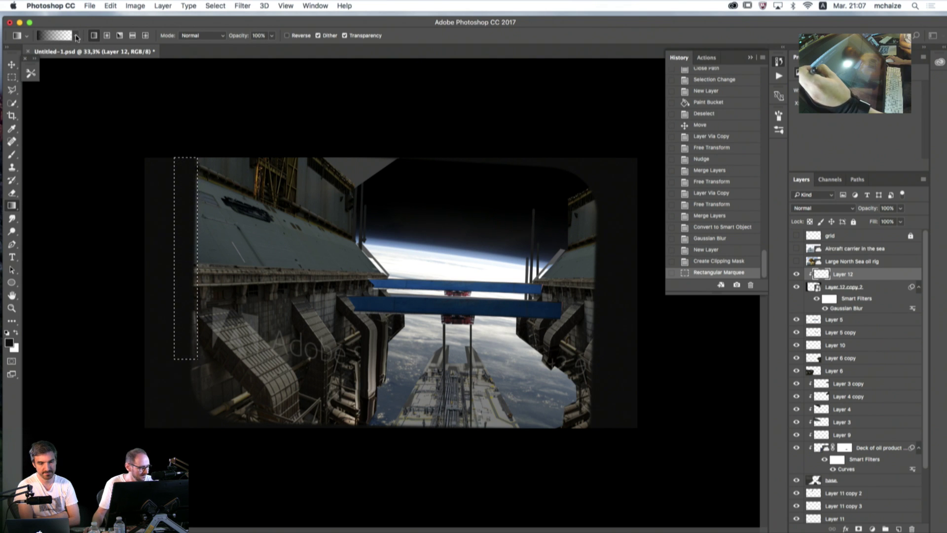
click(8, 345)
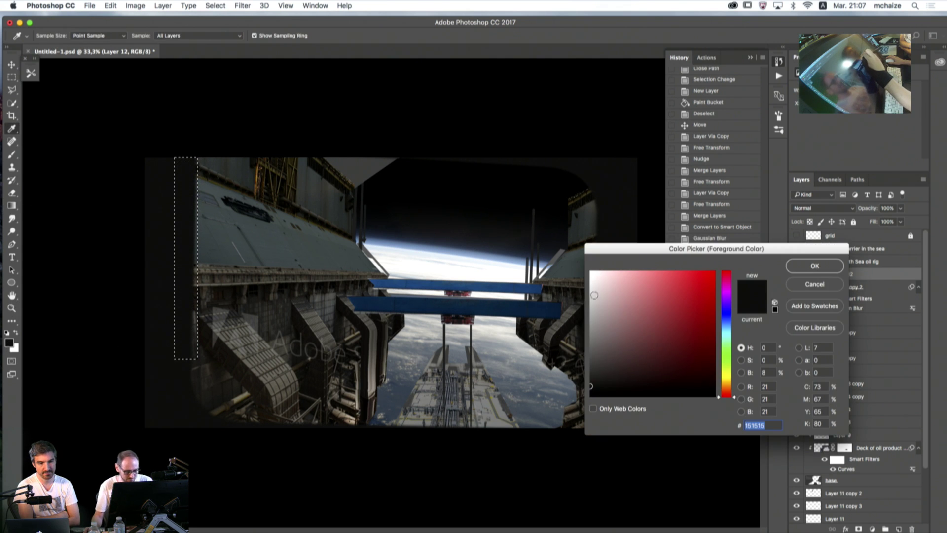
click(592, 283)
click(802, 269)
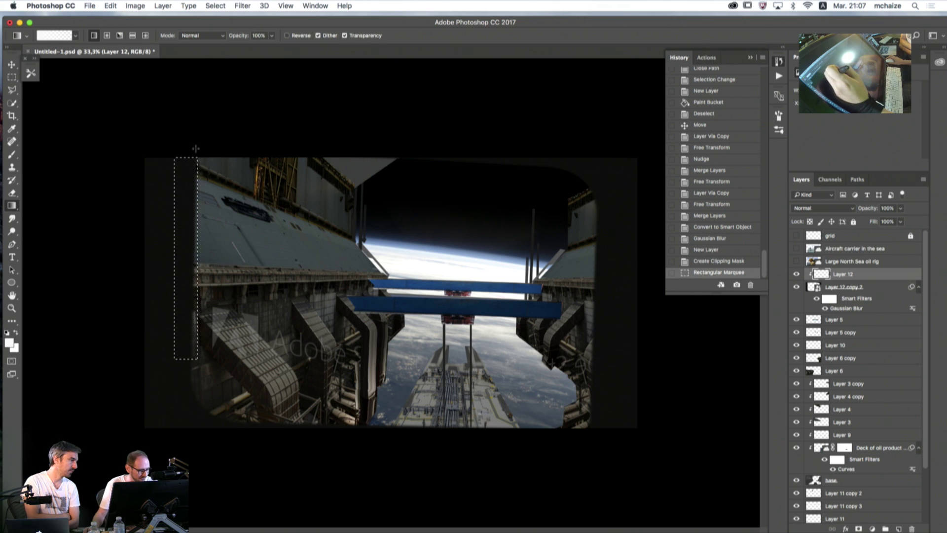
drag(193, 140, 210, 516)
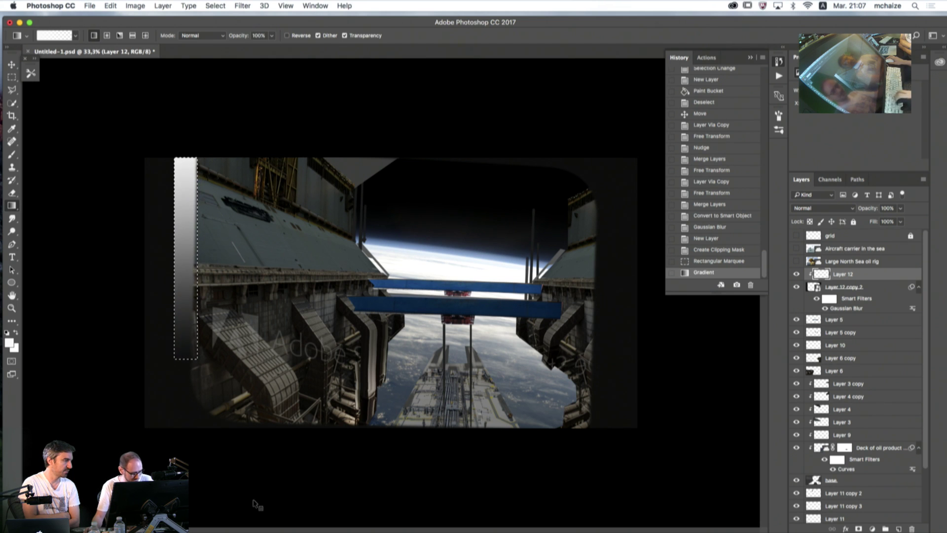
key(super+h)
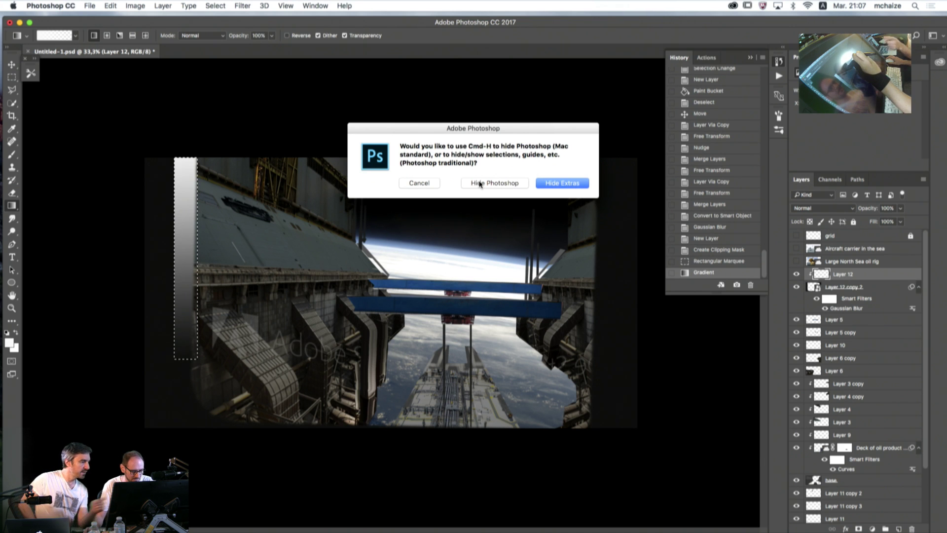
click(553, 184)
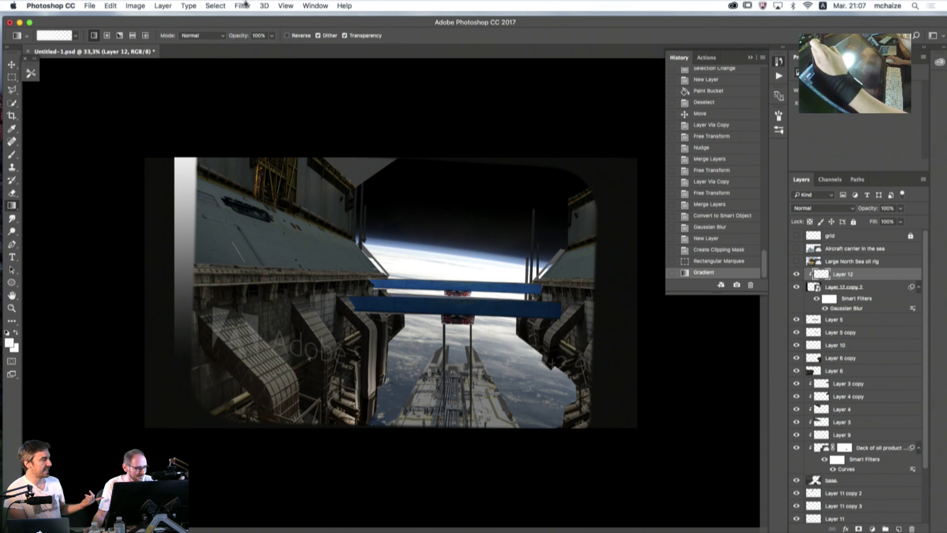
click(242, 6)
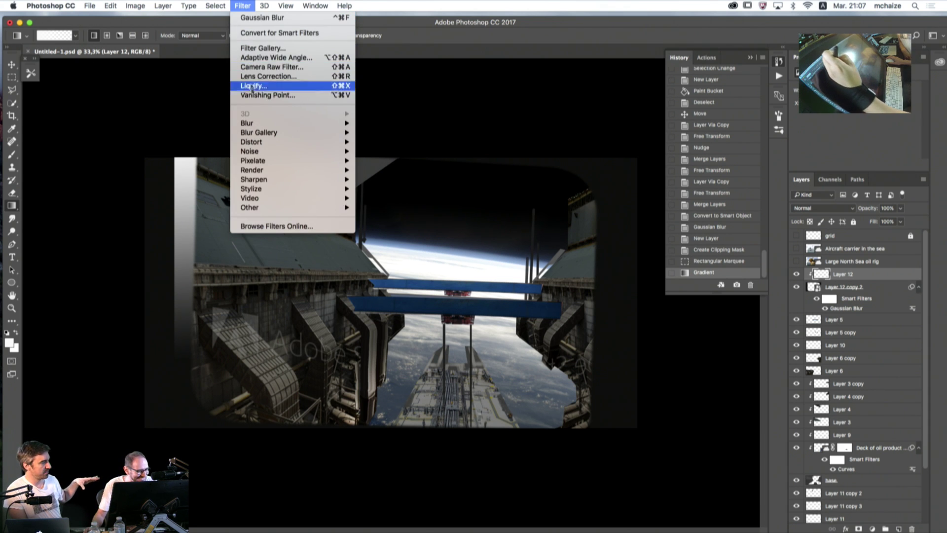
mouse_move(255, 124)
click(369, 161)
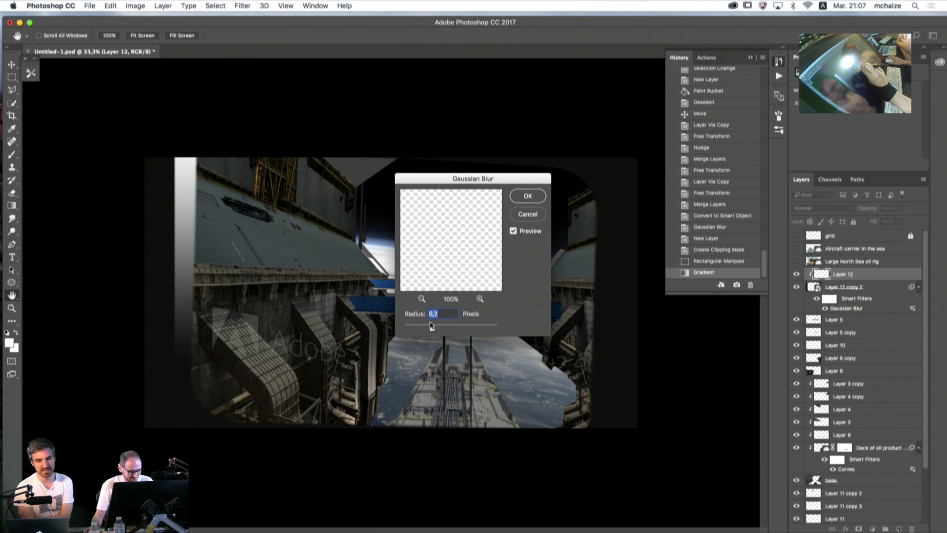
click(525, 215)
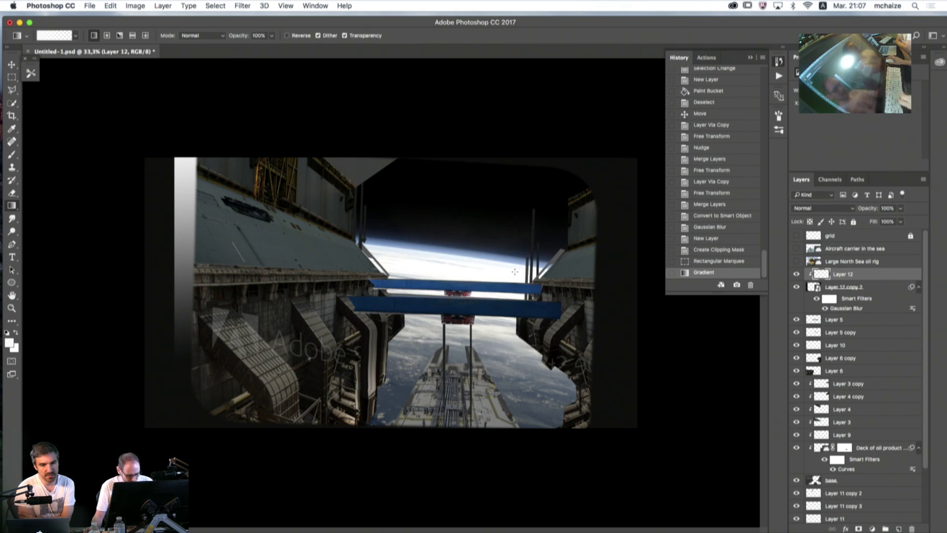
- Deselect the gradient strip and soften it with a Gaussian Blur of 8.9 pixels
key(super+d)
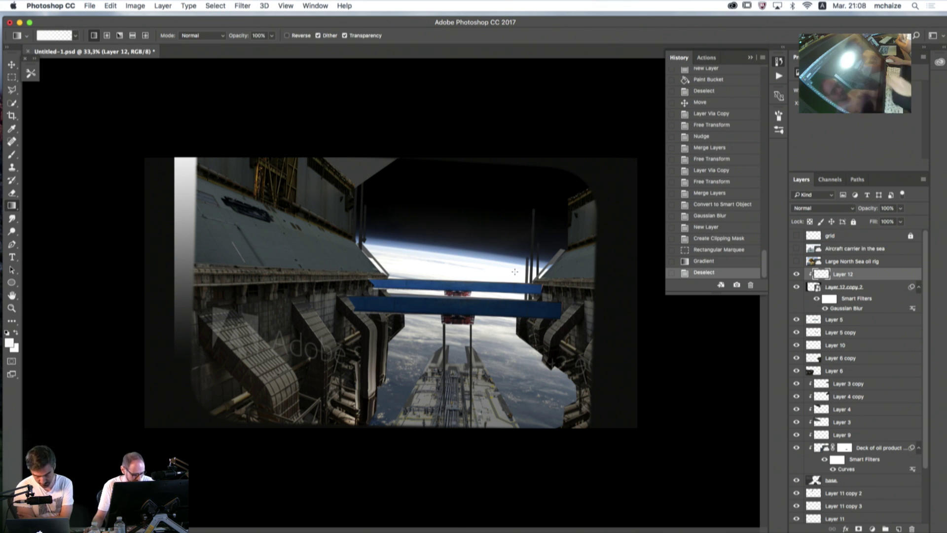
click(241, 6)
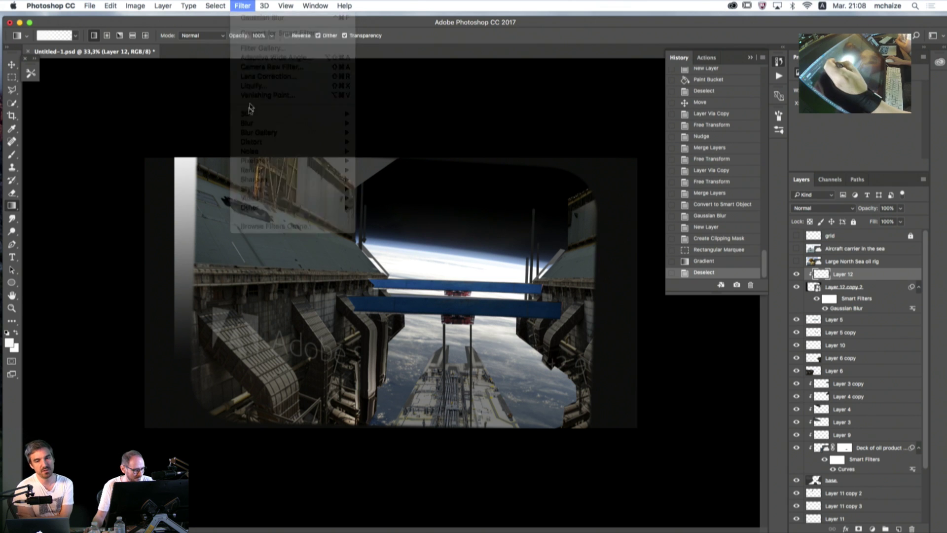
click(241, 6)
click(241, 6)
mouse_move(248, 127)
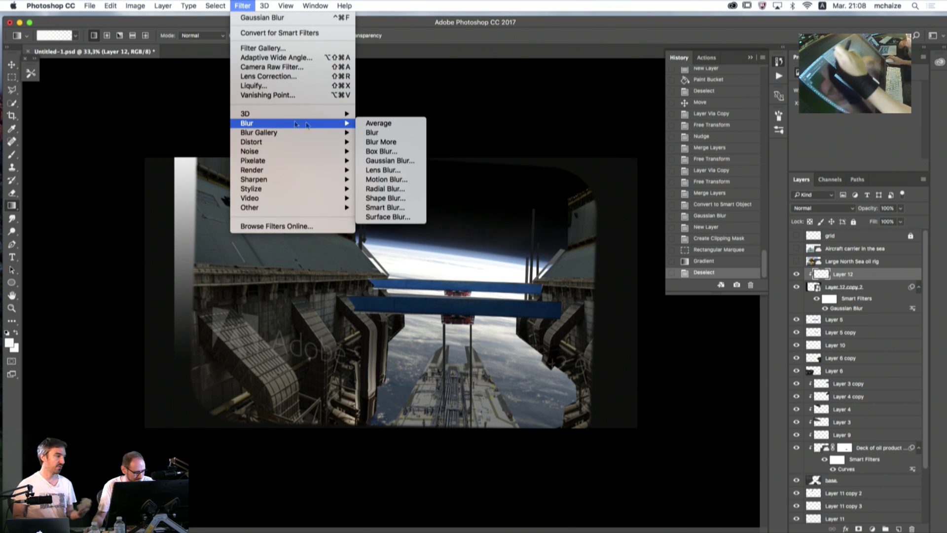
click(388, 162)
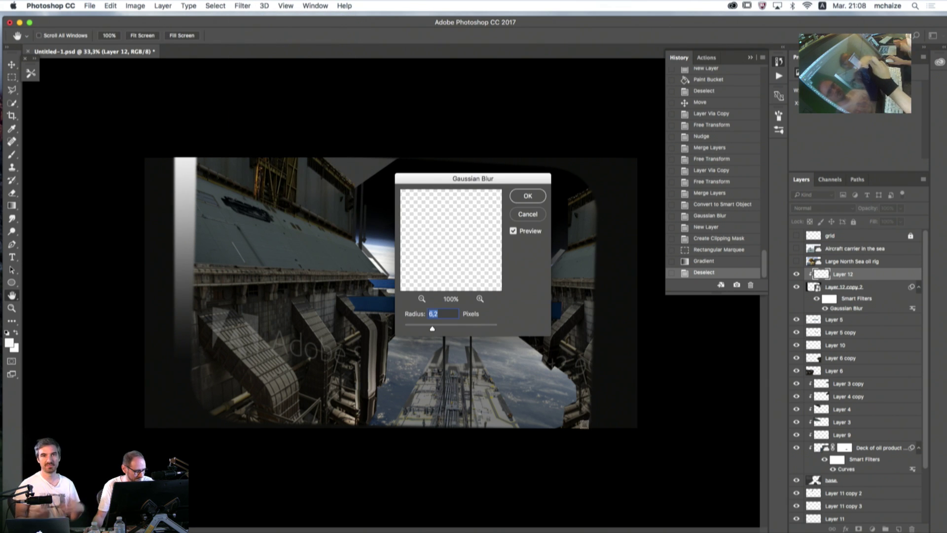
drag(432, 328, 438, 328)
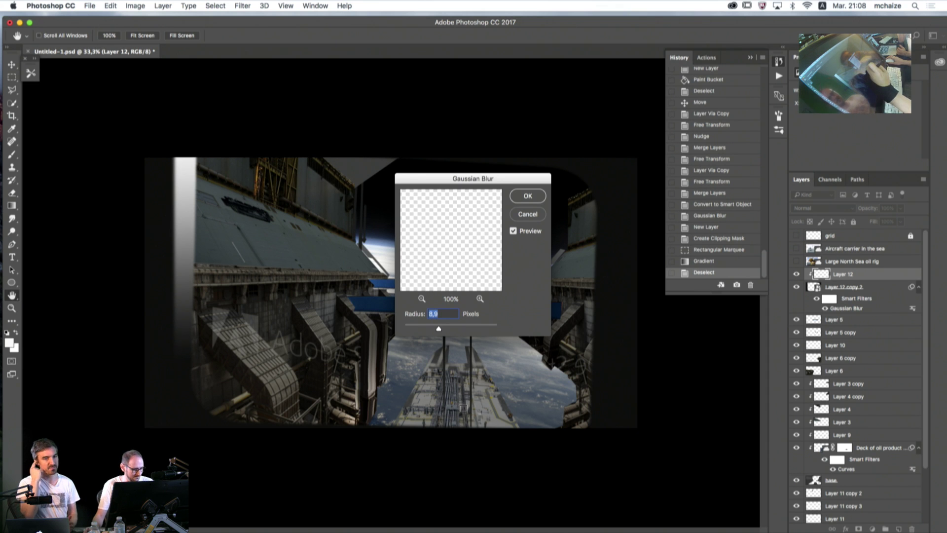
click(524, 195)
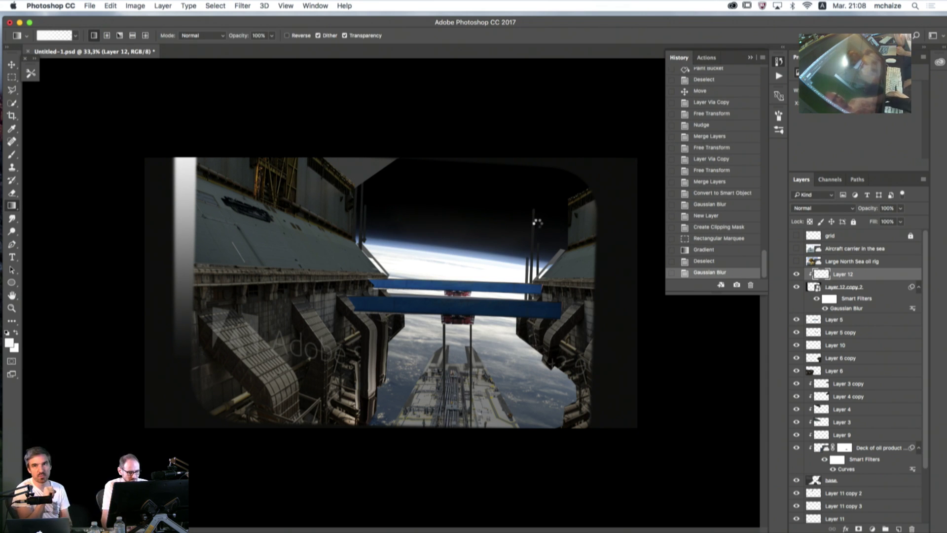
- Check the composition by flipping the canvas horizontally and back, and toggling the visibility of Layer 5
key(ctrl+shift+h)
key(ctrl+shift+h)
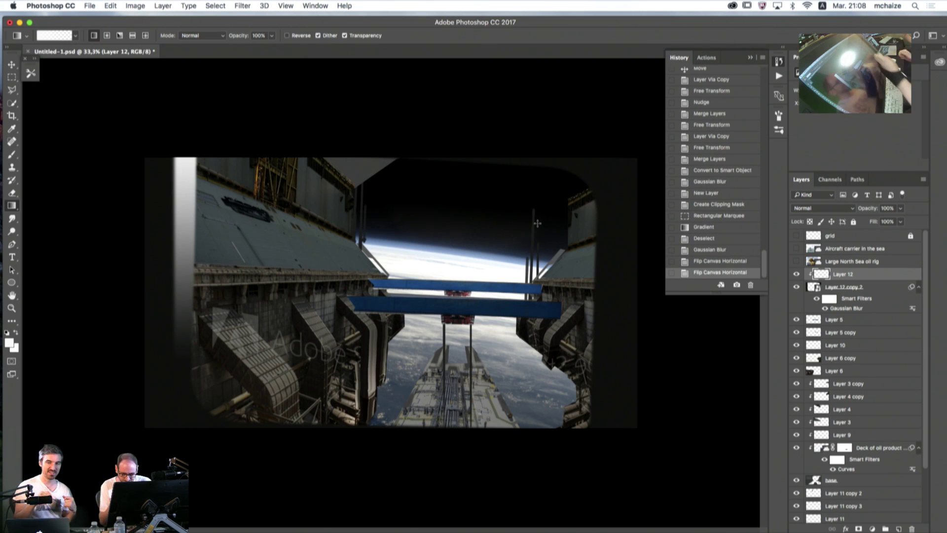
click(796, 320)
click(796, 319)
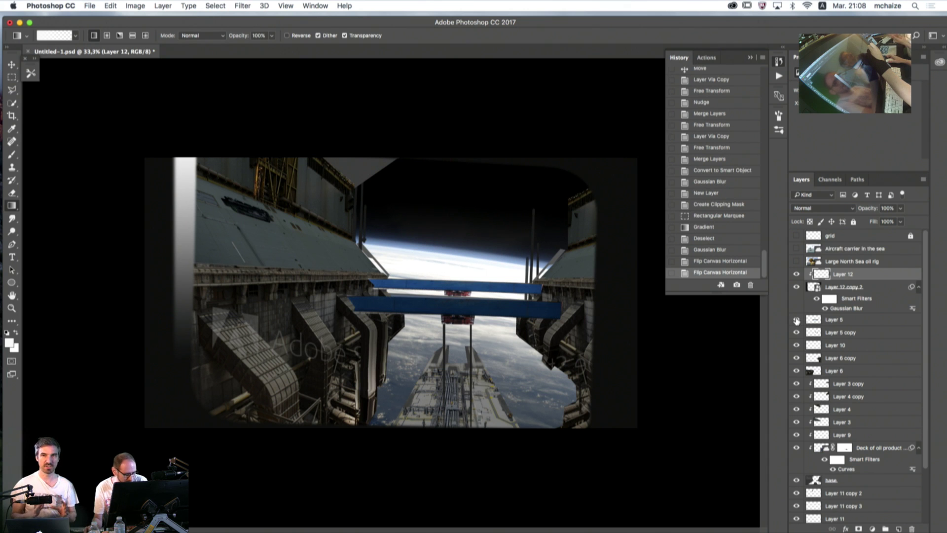
click(796, 320)
click(798, 321)
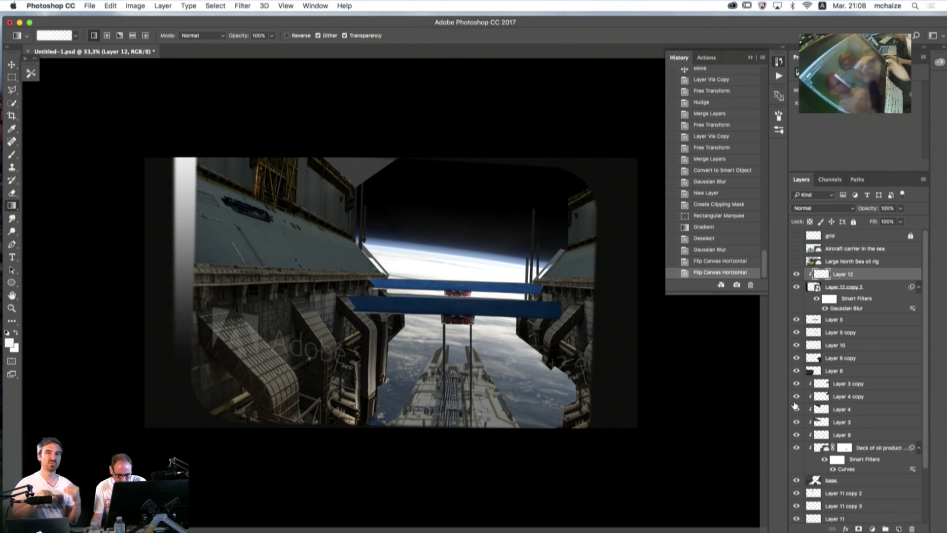
- Merge Layer 6 with Layer 6 copy into a single layer
click(831, 372)
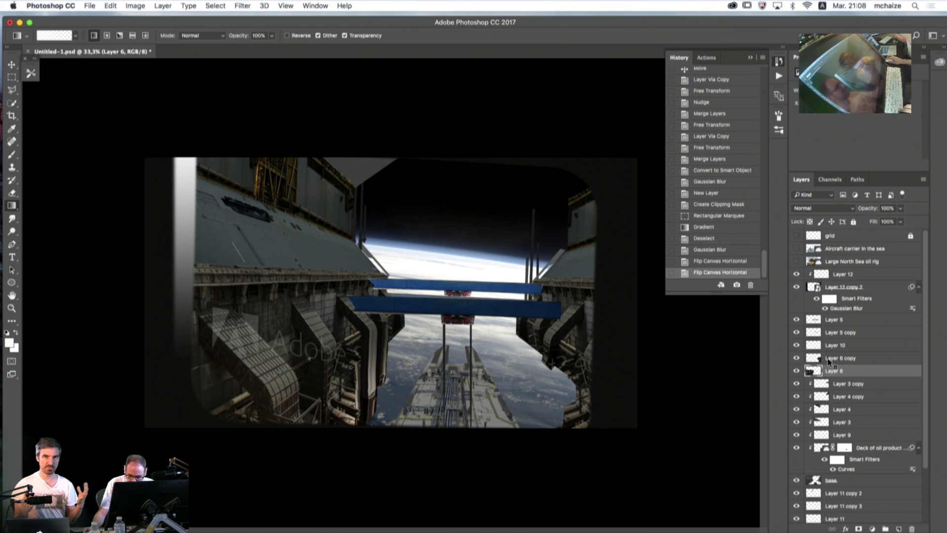
right_click(828, 361)
click(836, 373)
shift+click(837, 372)
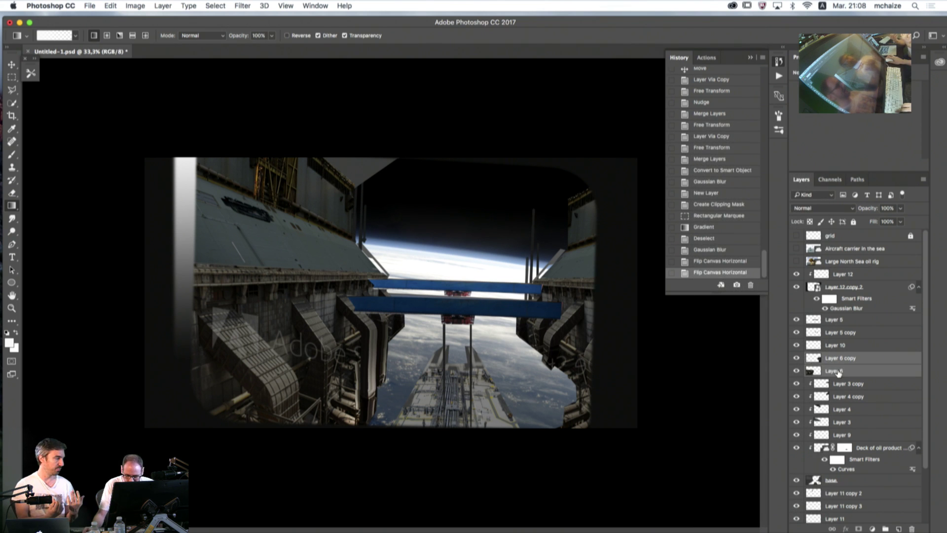
key(super+e)
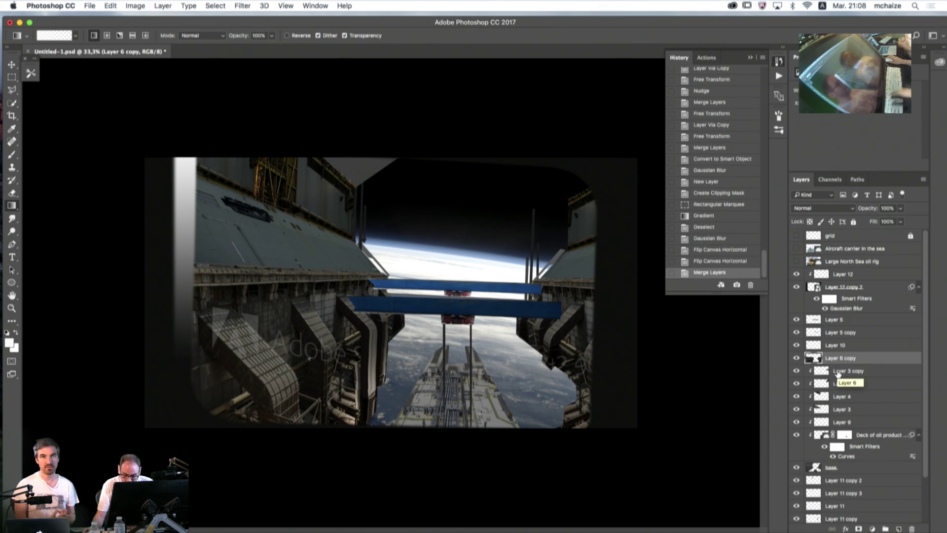
- Add a mask to the merged Layer 6 copy, paint black at the lower blue beam's left end, and compare with the layer hidden
click(859, 528)
key(d)
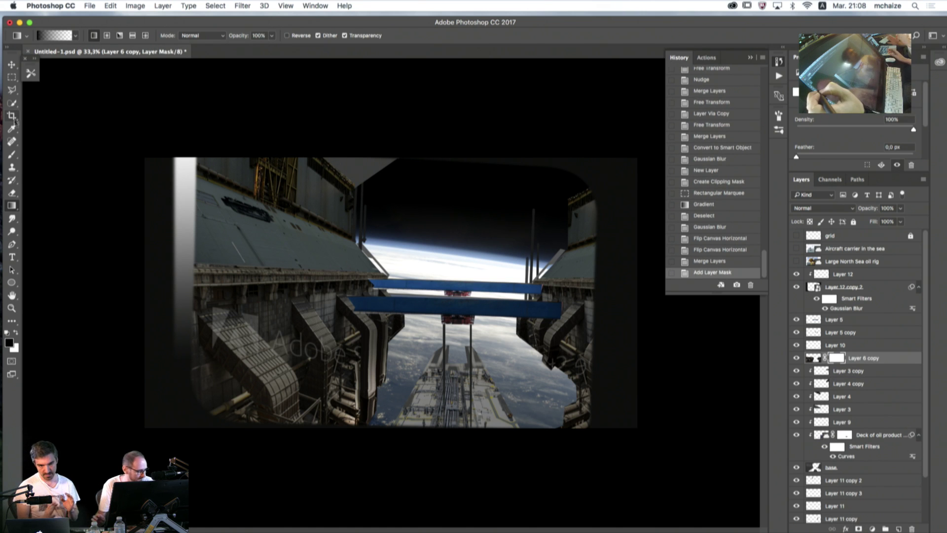
click(12, 154)
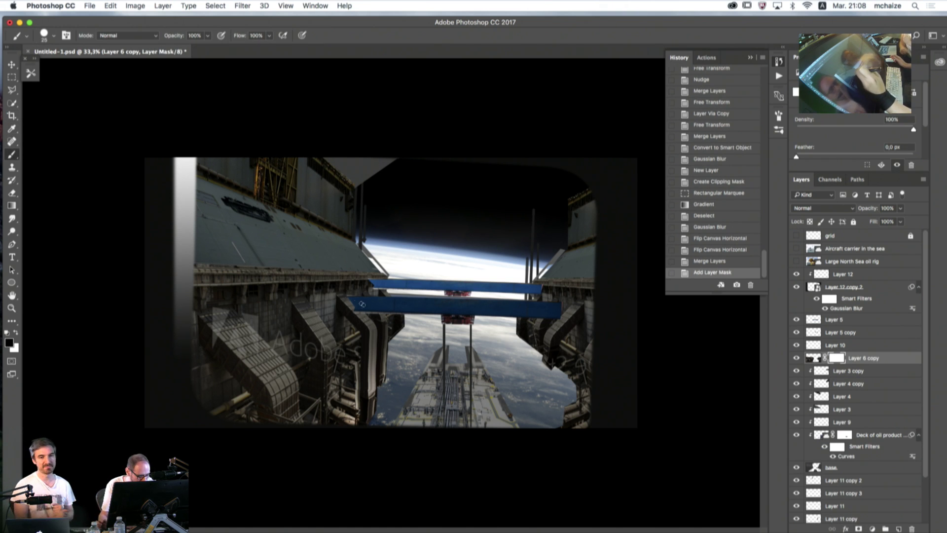
drag(362, 303, 350, 300)
drag(350, 301, 348, 298)
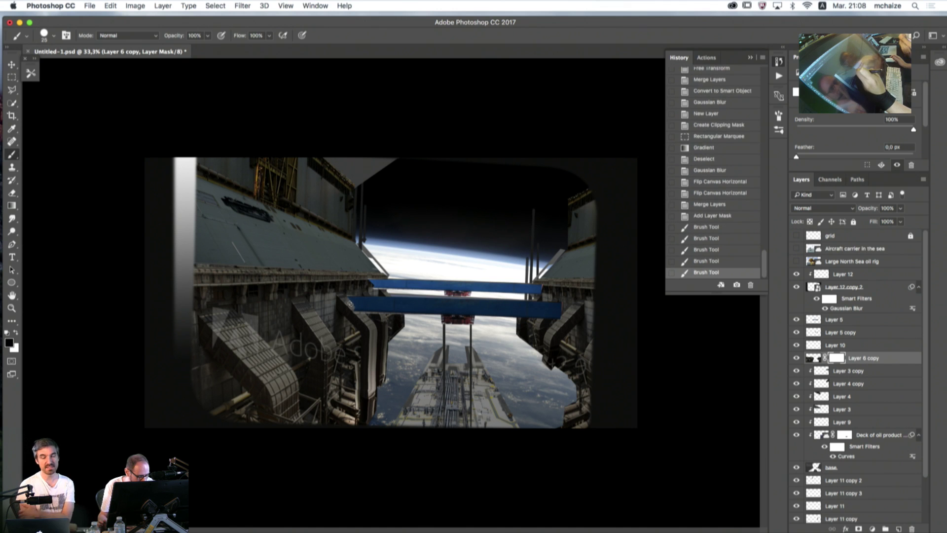
click(347, 298)
click(796, 358)
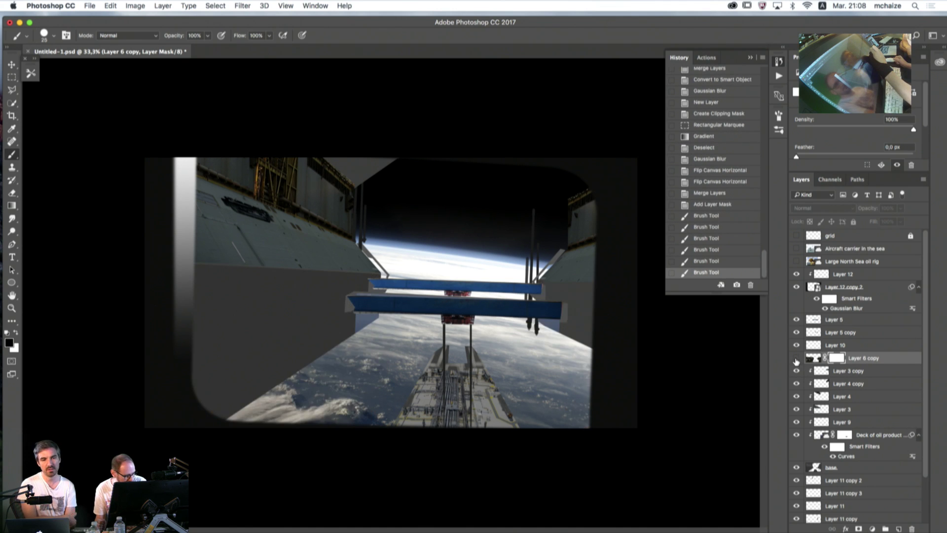
click(796, 358)
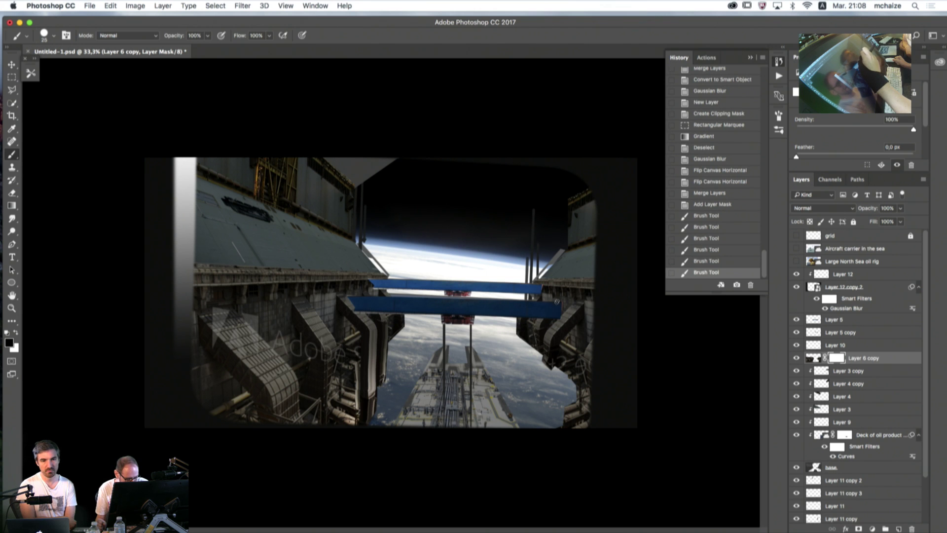
- Paint black on the Layer 6 copy mask at the lower blue beam's right end and compare with Layer 5 copy hidden
drag(557, 301, 554, 320)
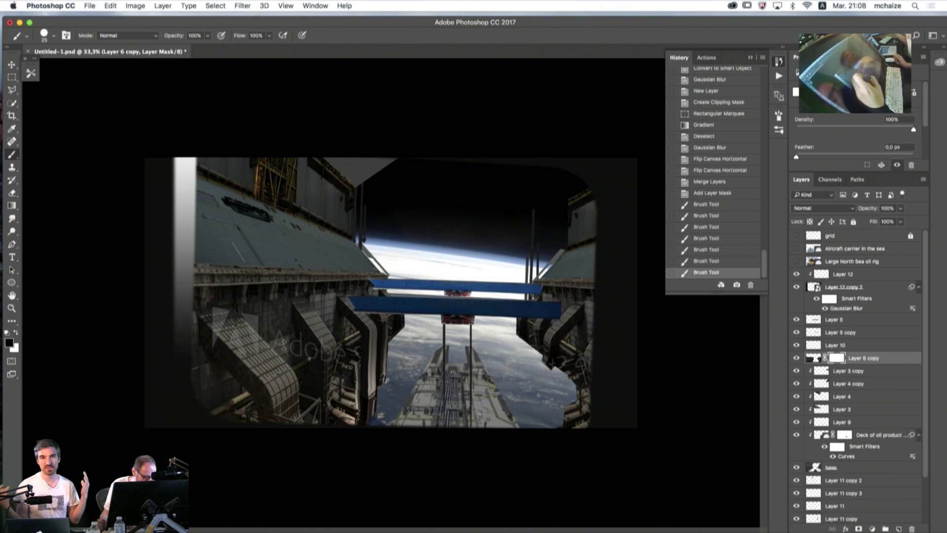
click(796, 332)
click(796, 332)
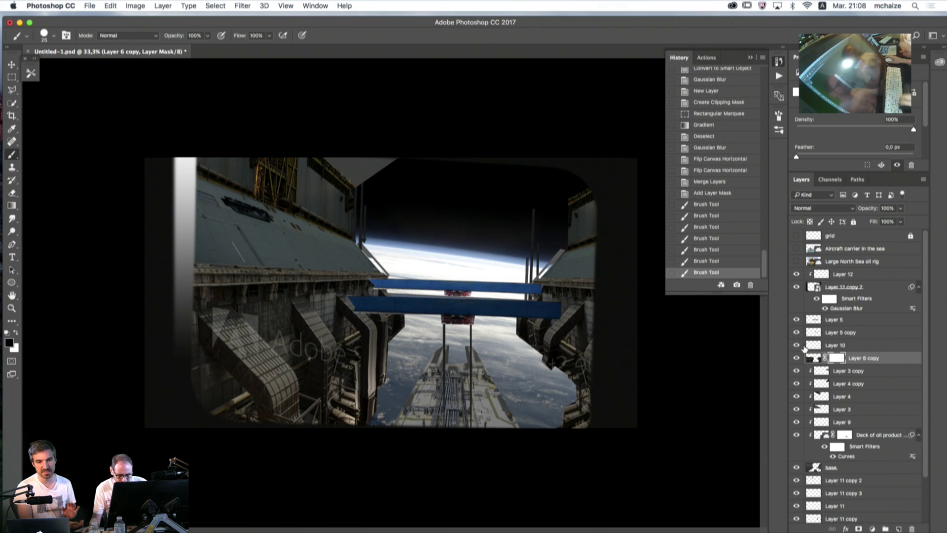
- Merge Layer 5 copy with Layer 5 and add a layer mask to the merged layer
click(829, 333)
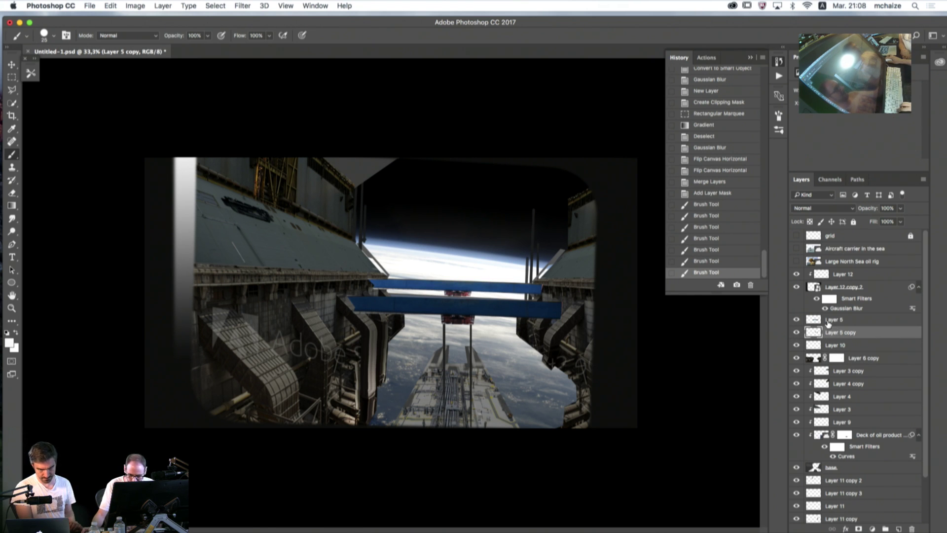
shift+click(829, 319)
key(super+e)
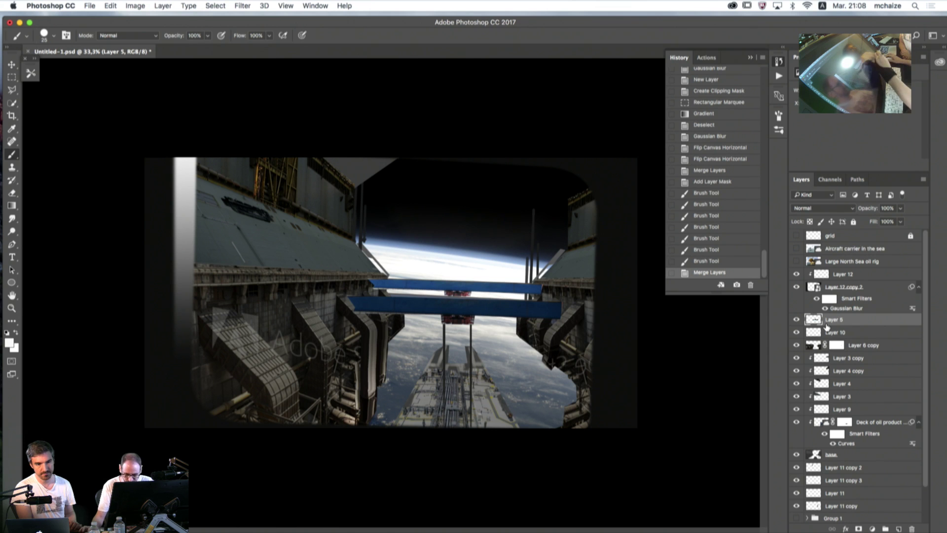
click(859, 528)
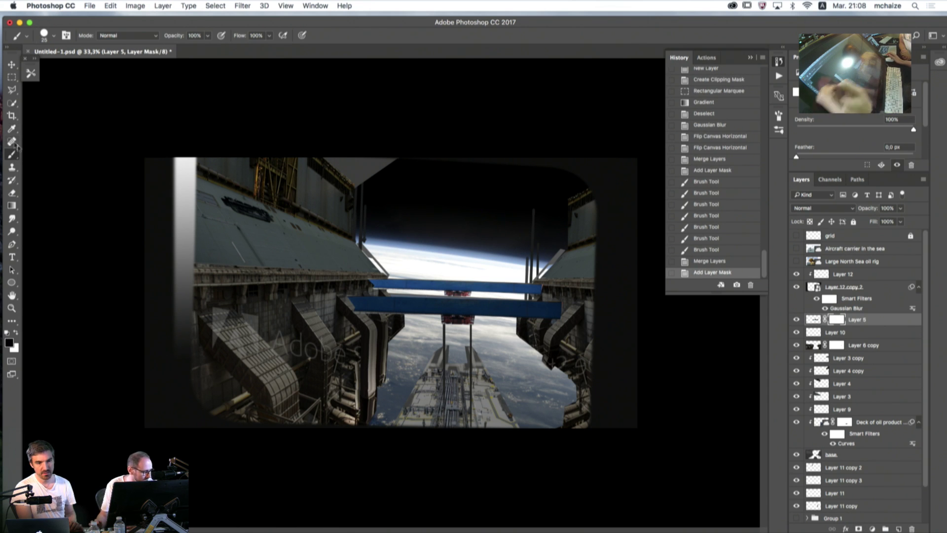
- Mask out the left ends of both blue beams on Layer 5 by painting black where they meet the structure
drag(353, 291, 354, 302)
mouse_move(354, 306)
mouse_down()
mouse_move(353, 320)
mouse_move(362, 320)
mouse_move(348, 295)
mouse_up()
click(340, 291)
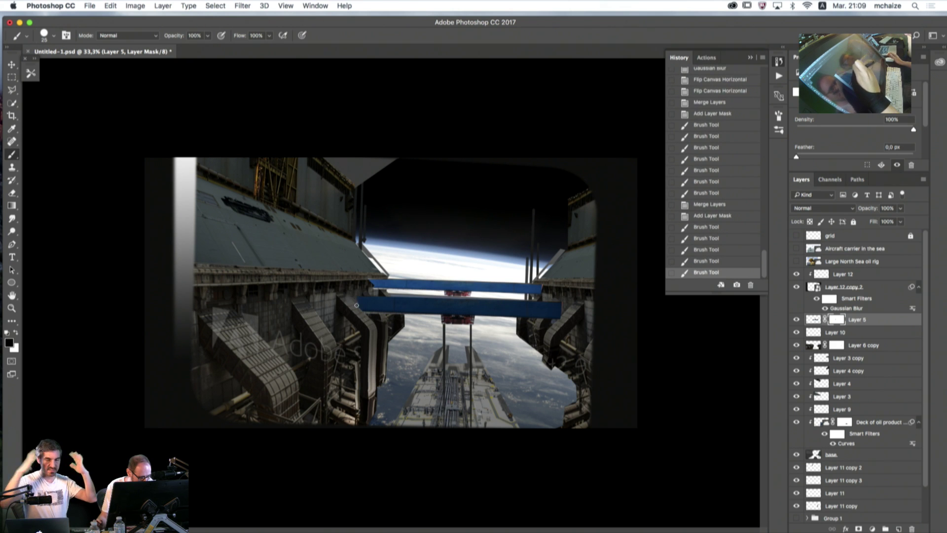
click(376, 282)
click(378, 282)
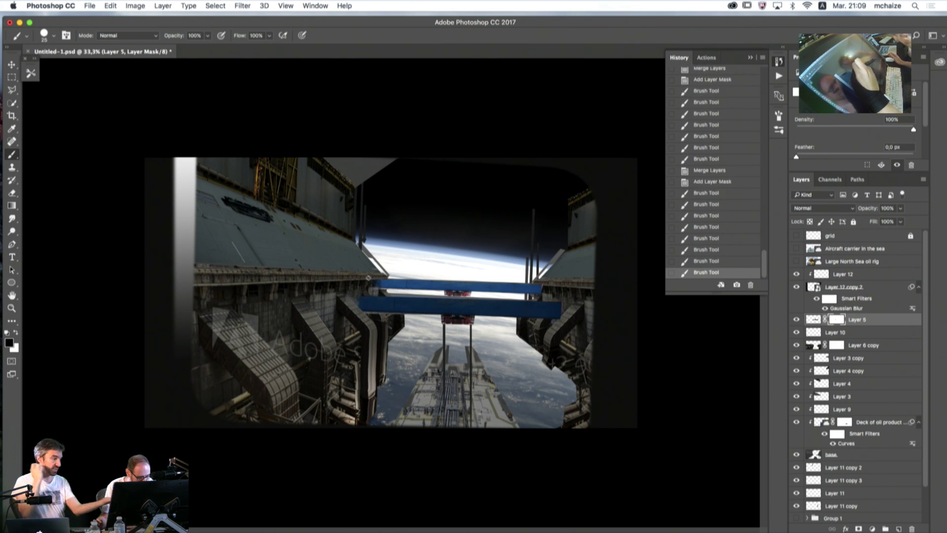
click(379, 286)
click(381, 283)
click(381, 283)
click(383, 284)
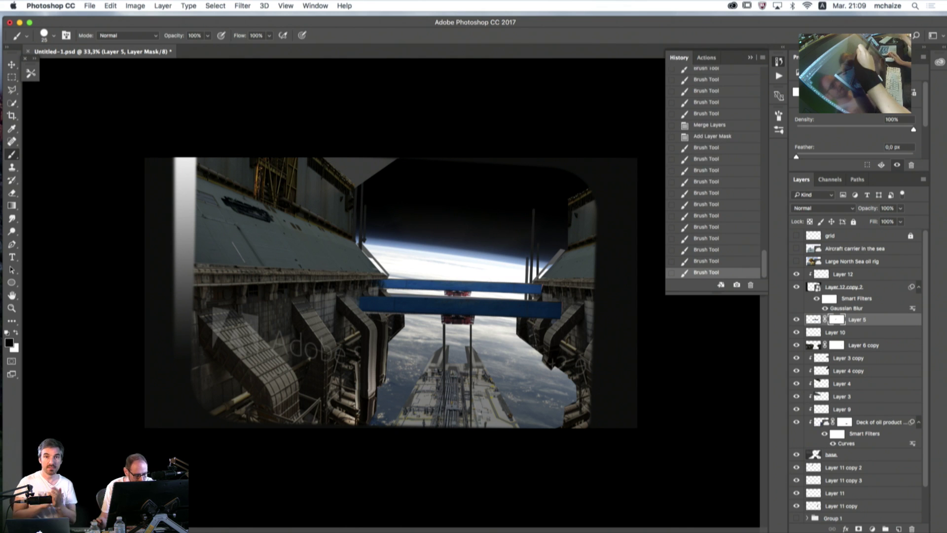
- Trim the upper blue beam's right end by painting black on the Layer 5 mask
click(536, 292)
click(535, 292)
click(534, 286)
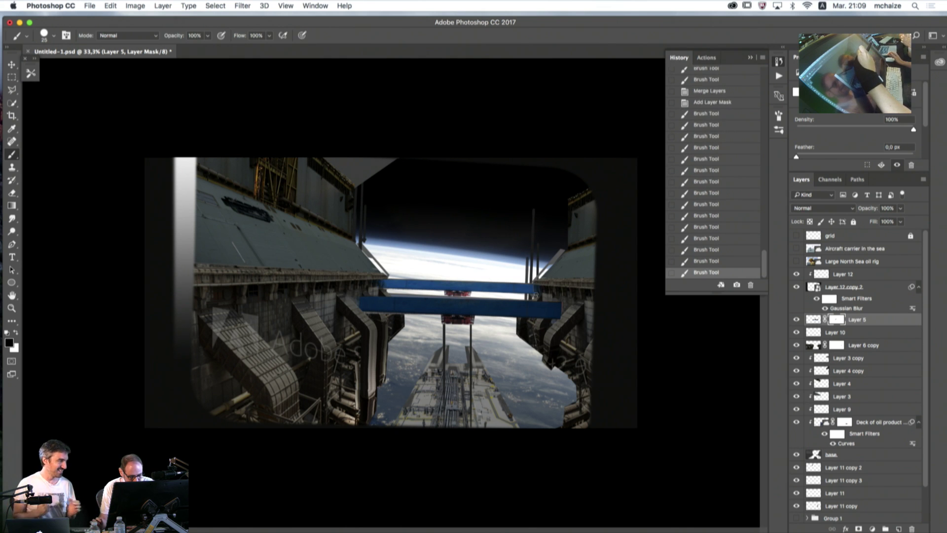
click(534, 291)
click(534, 285)
click(533, 294)
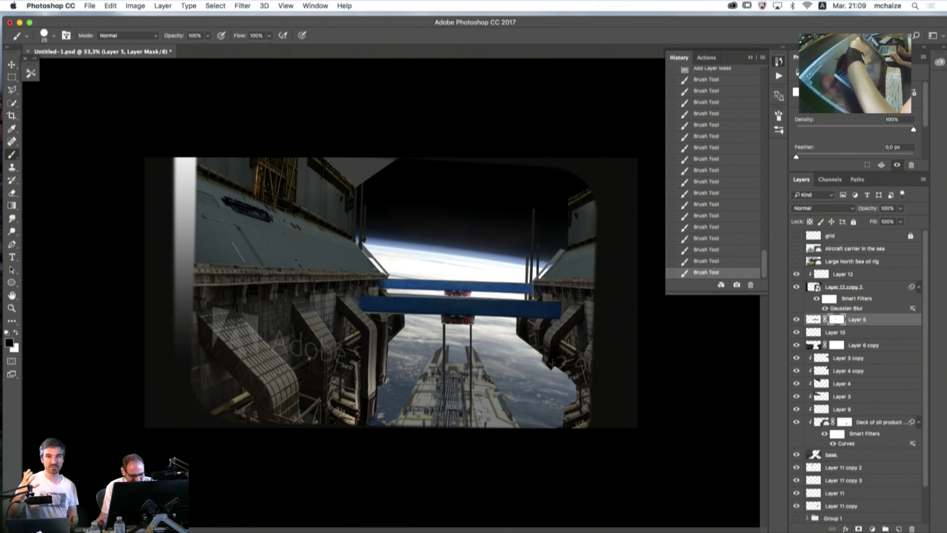
click(556, 241)
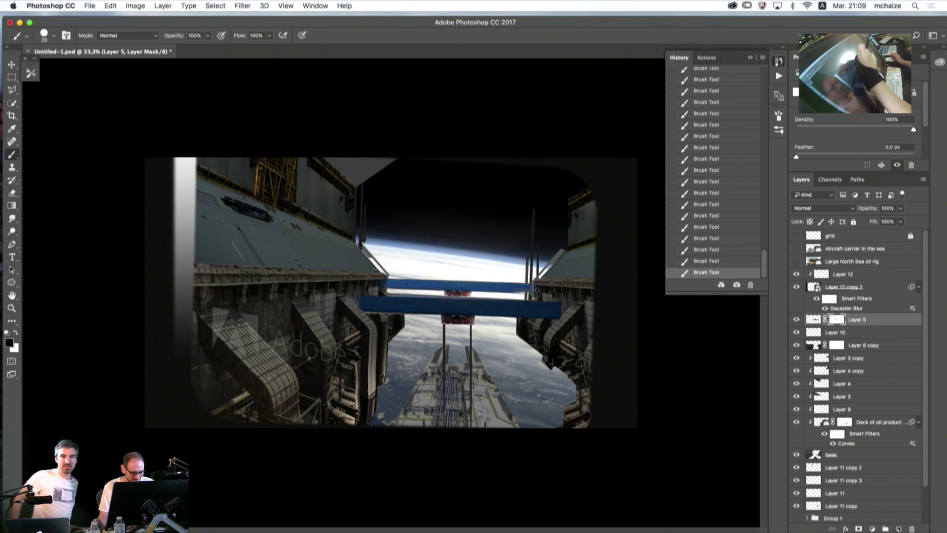
- Compare the scene with Layer 5 hidden and shown, and reselect its layer mask
click(808, 320)
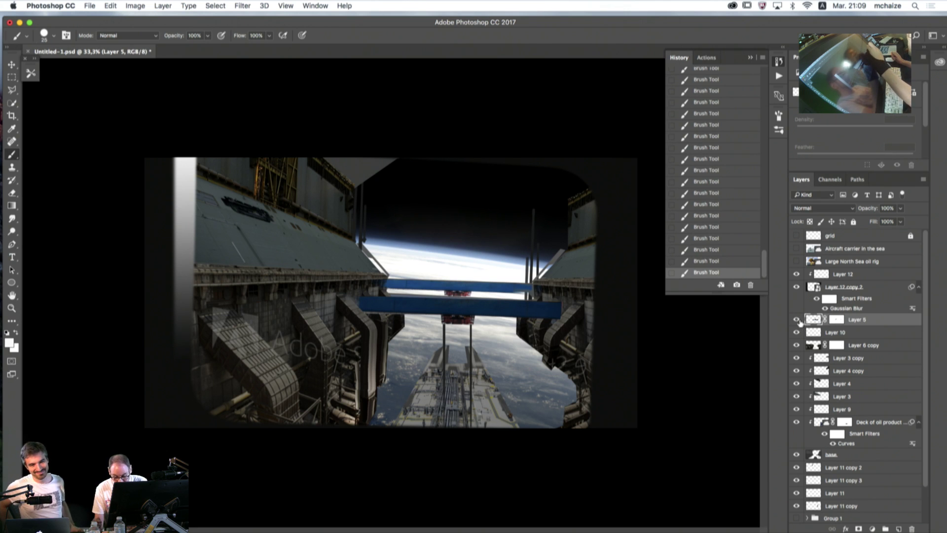
click(797, 320)
click(797, 320)
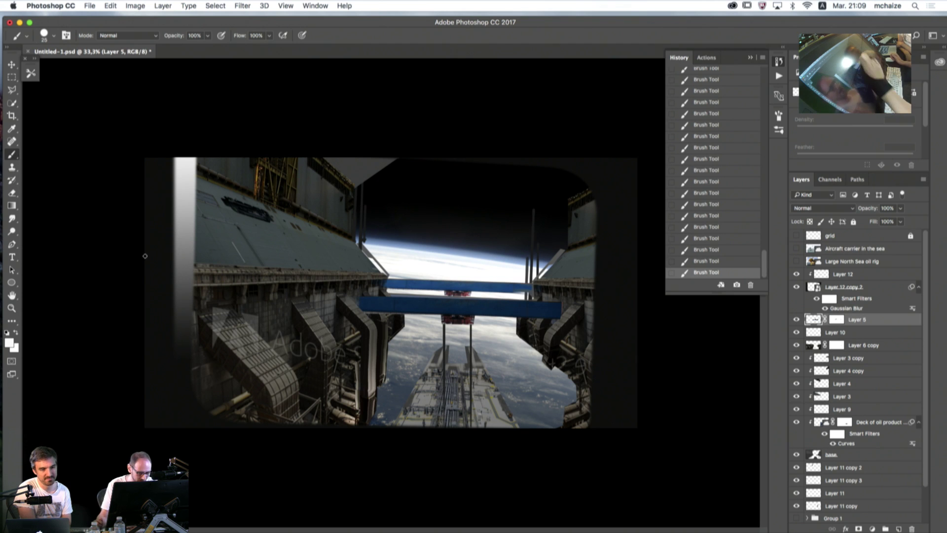
click(836, 320)
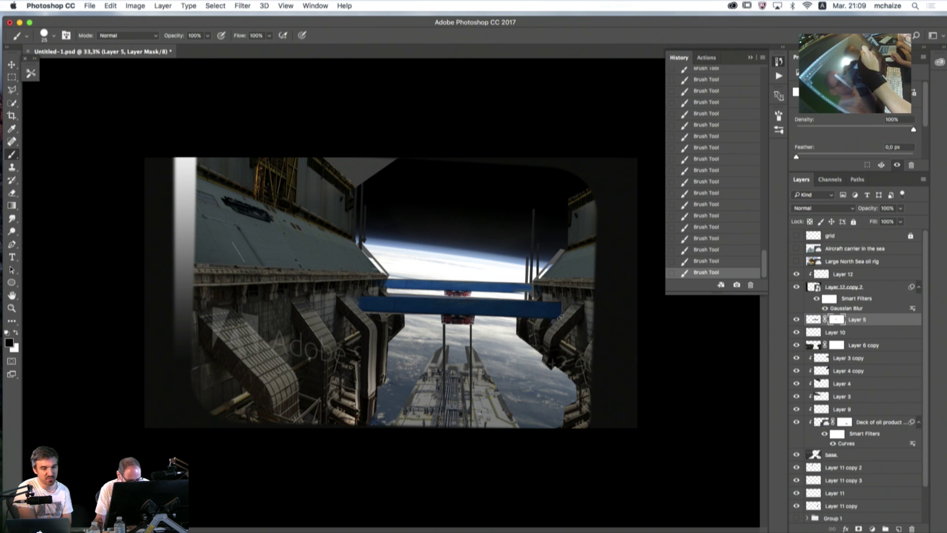
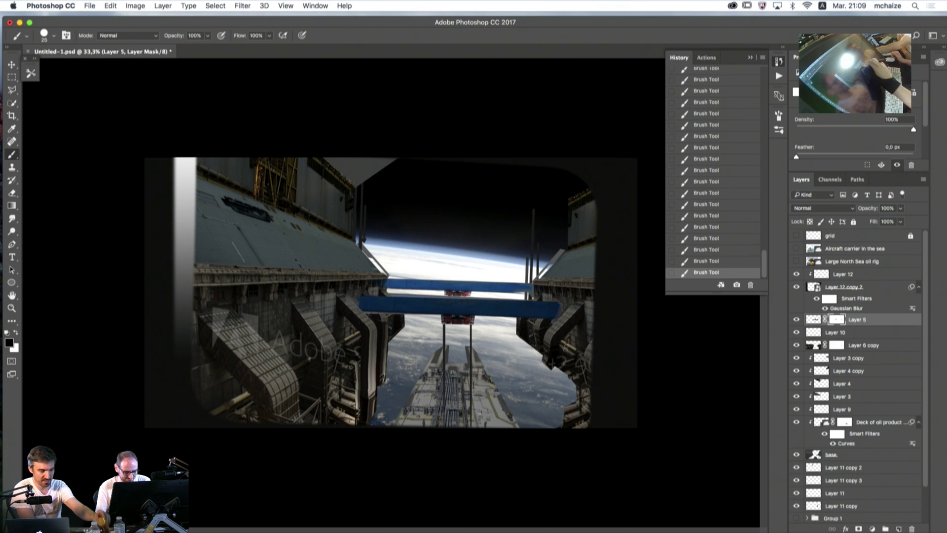
- Create a new layer above Layer 5, show the grid layer, and open the list of brush tool presets
key(super+shift+alt+n)
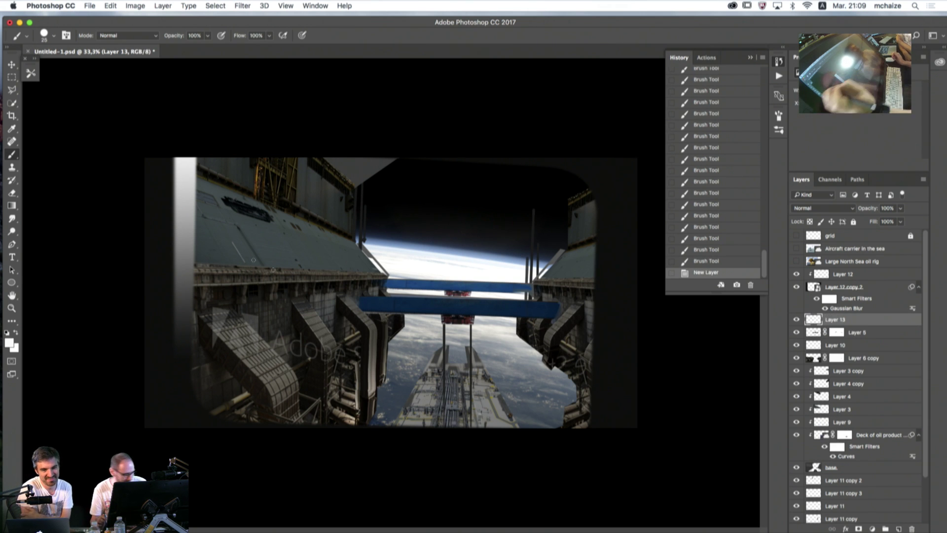
click(796, 235)
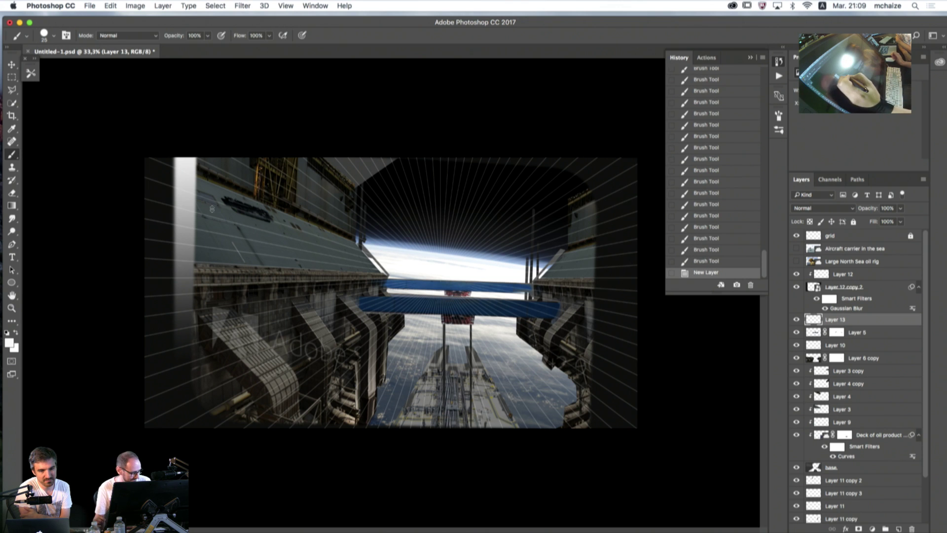
click(778, 116)
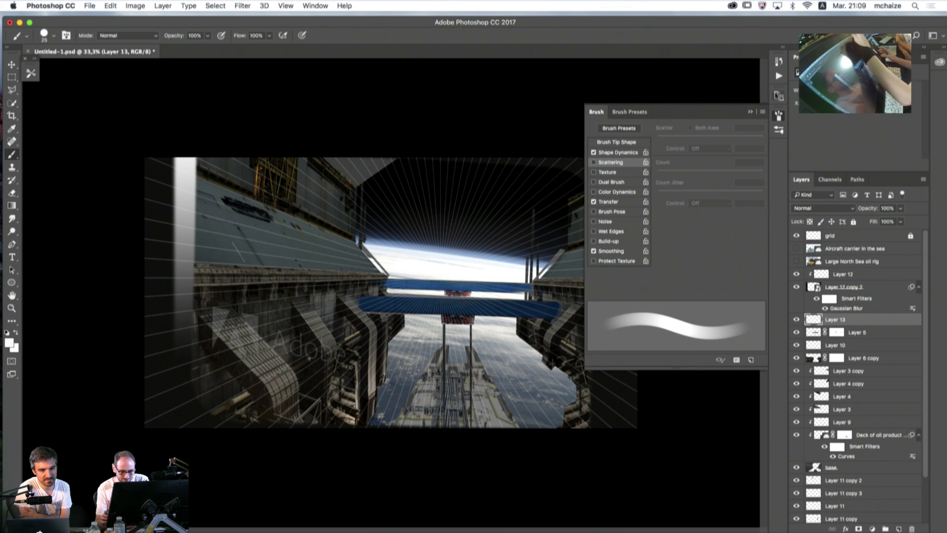
click(778, 61)
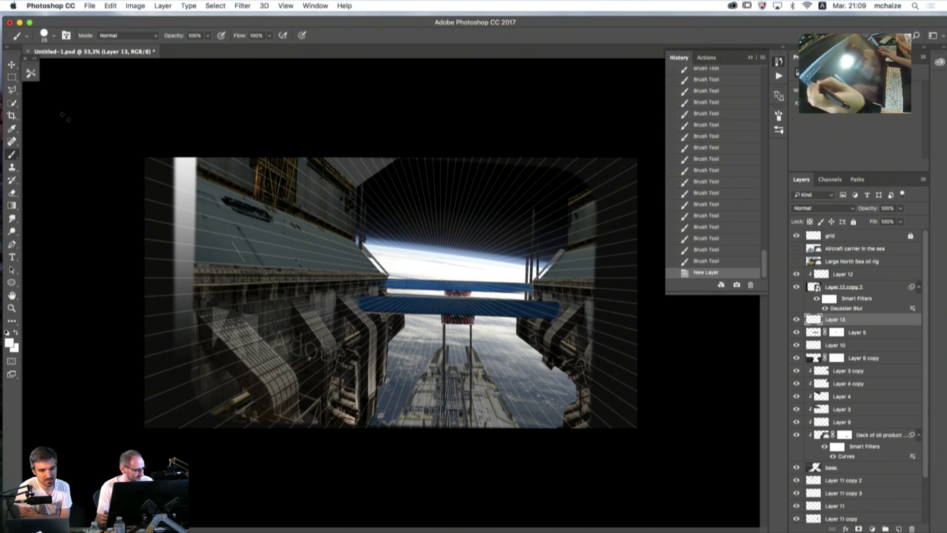
click(30, 72)
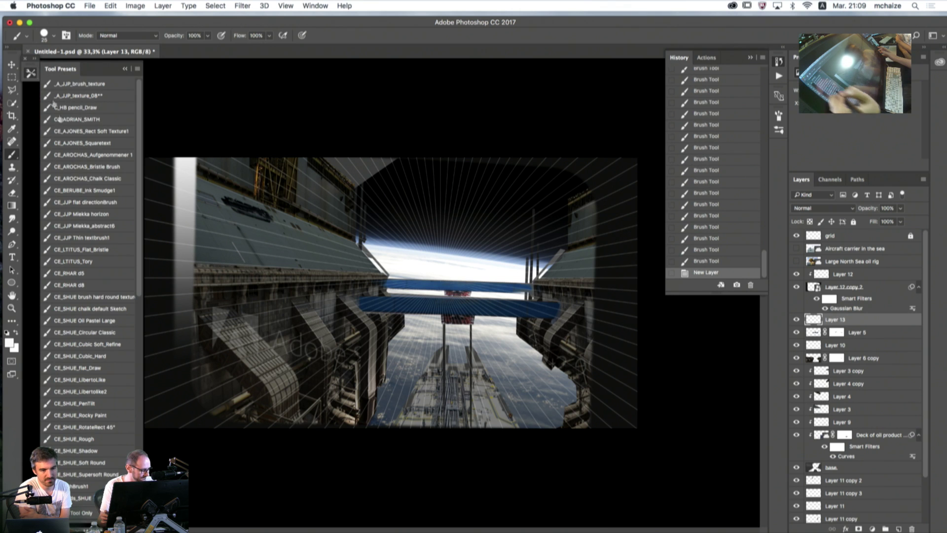
- Set the foreground colour to grey #676767 and paint a stroke at the lower blue beam's right end on Layer 13
click(9, 343)
click(598, 349)
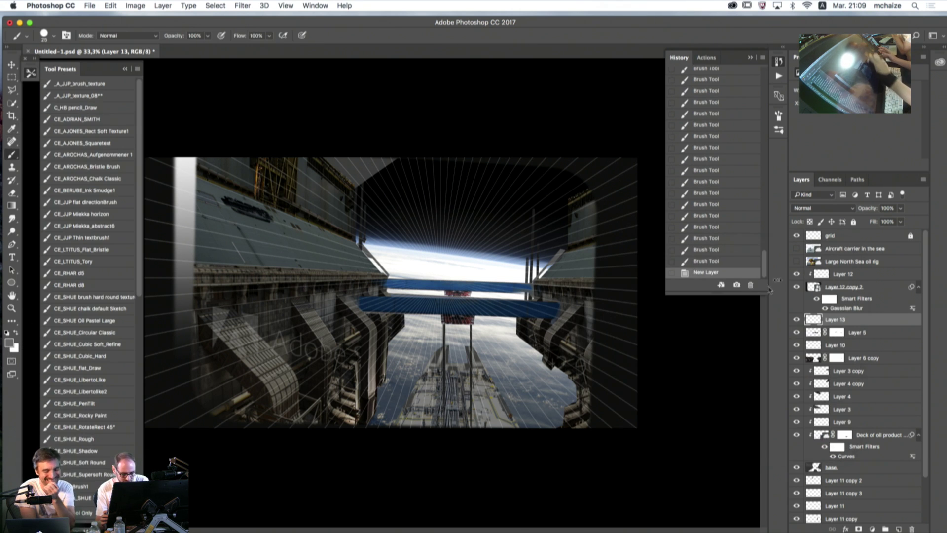
key(Return)
key(b)
drag(558, 309, 594, 318)
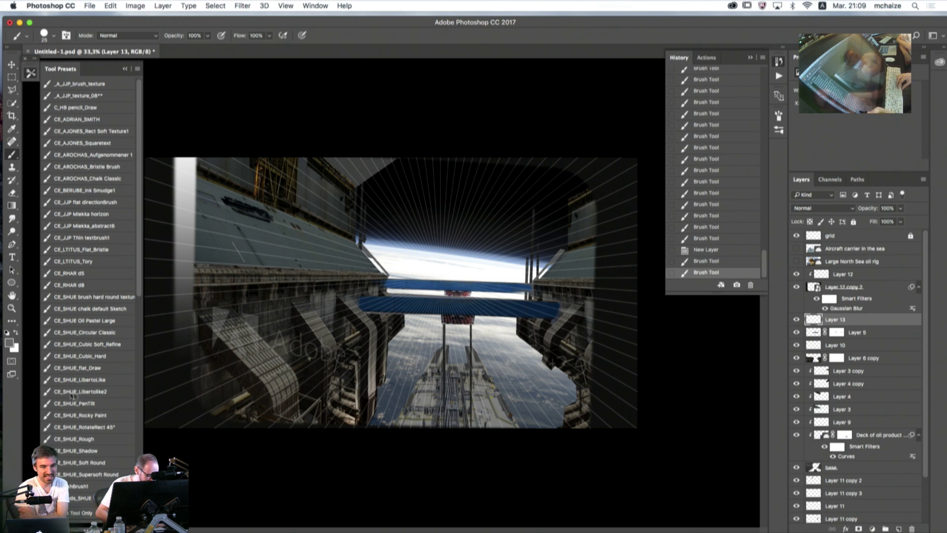
- Choose a darker grey, enlarge the brush to about 80 px, and paint strokes beside the lower blue beam's right end
click(9, 343)
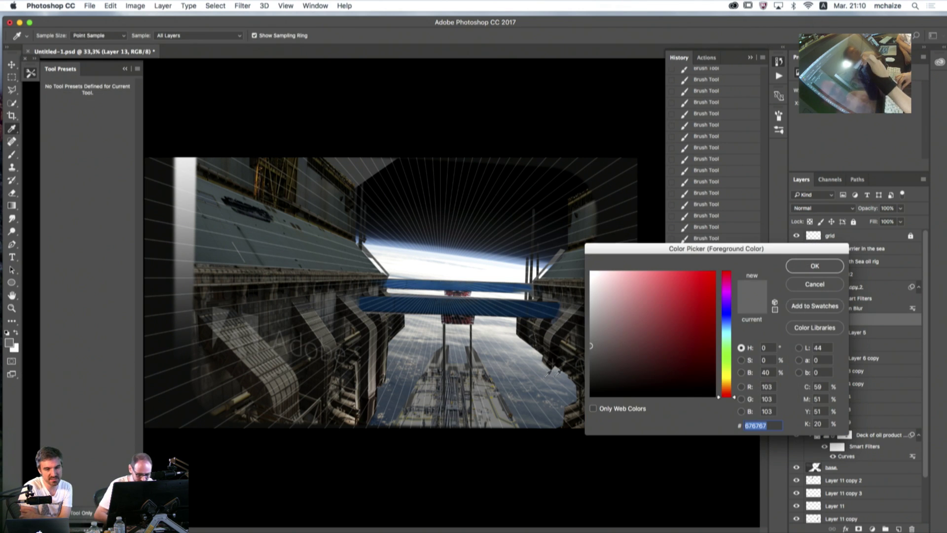
click(591, 370)
click(797, 271)
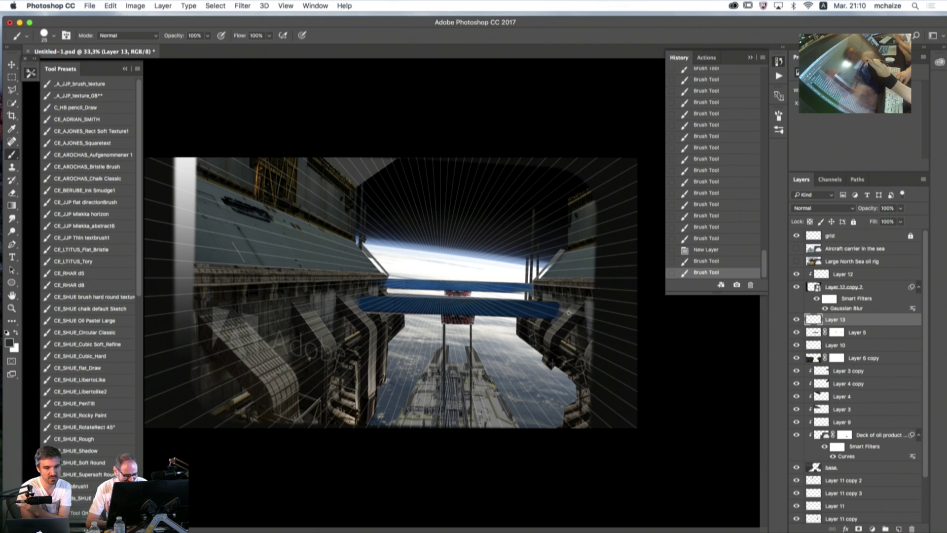
key(bracketright)
key(bracketright)
key(bracketright)
key(bracketright)
key(bracketright)
key(bracketright)
key(bracketright)
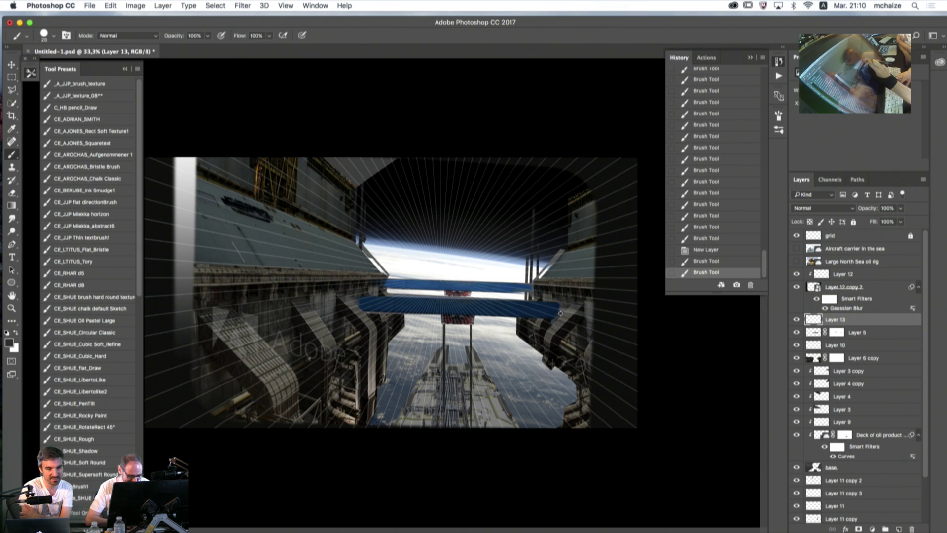
mouse_move(567, 311)
mouse_down()
mouse_move(594, 318)
mouse_move(563, 309)
mouse_move(581, 318)
mouse_up()
drag(563, 314, 582, 318)
drag(582, 316, 576, 314)
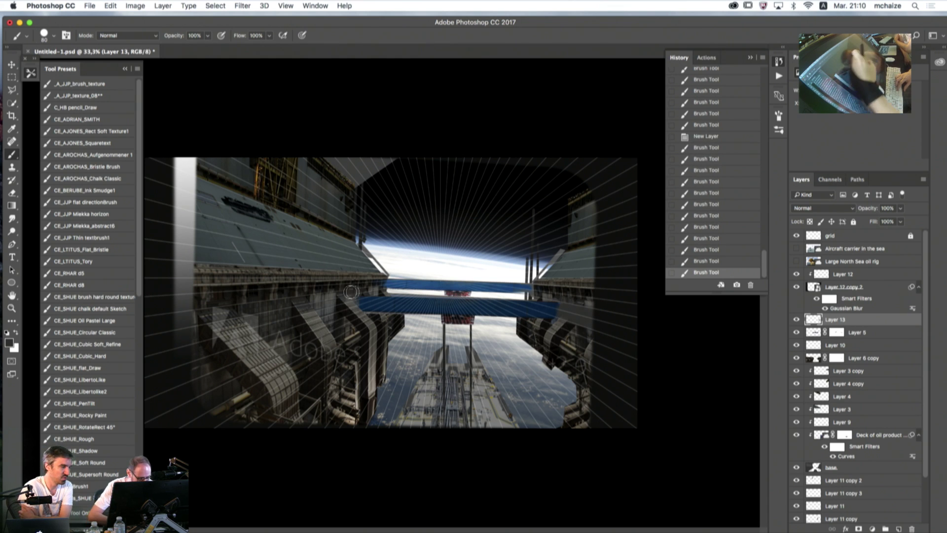
- Set the foreground colour to #1e1e1e and the brush to 25 px, and dab over the edge of the lower beam's right end
key(bracketright)
key(bracketright)
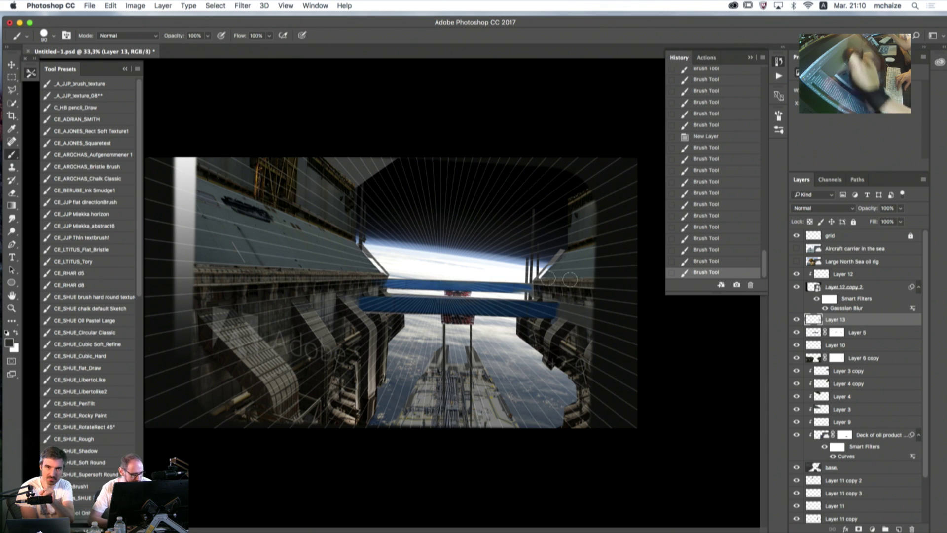
click(9, 342)
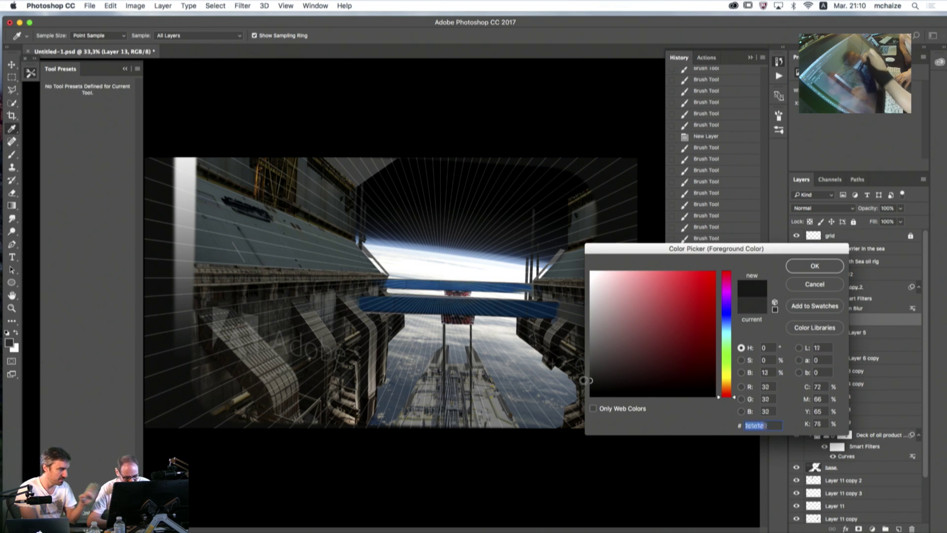
click(811, 266)
key(bracketleft)
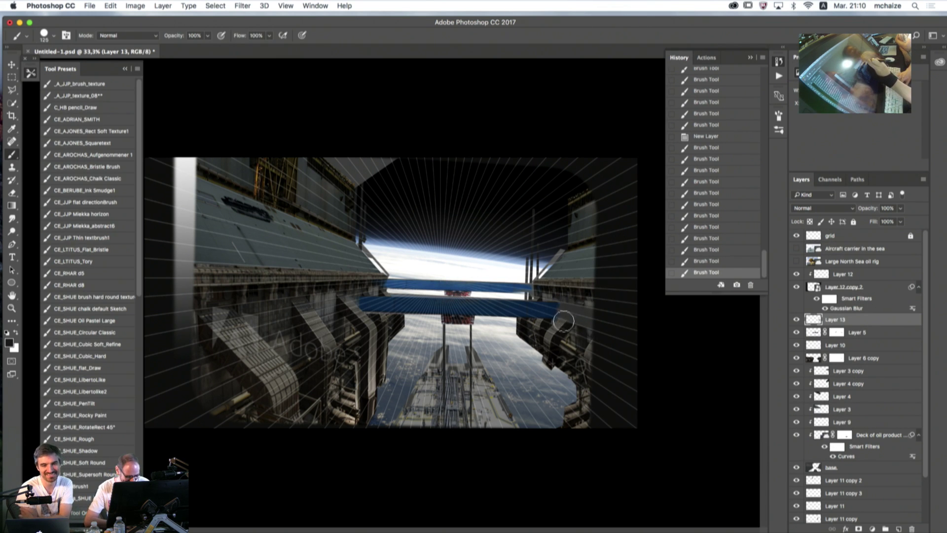
key(bracketleft)
key(bracketleft)
key(bracketleft)
key(bracketleft)
key(bracketleft)
key(bracketleft)
key(bracketleft)
key(bracketleft)
click(564, 304)
click(562, 304)
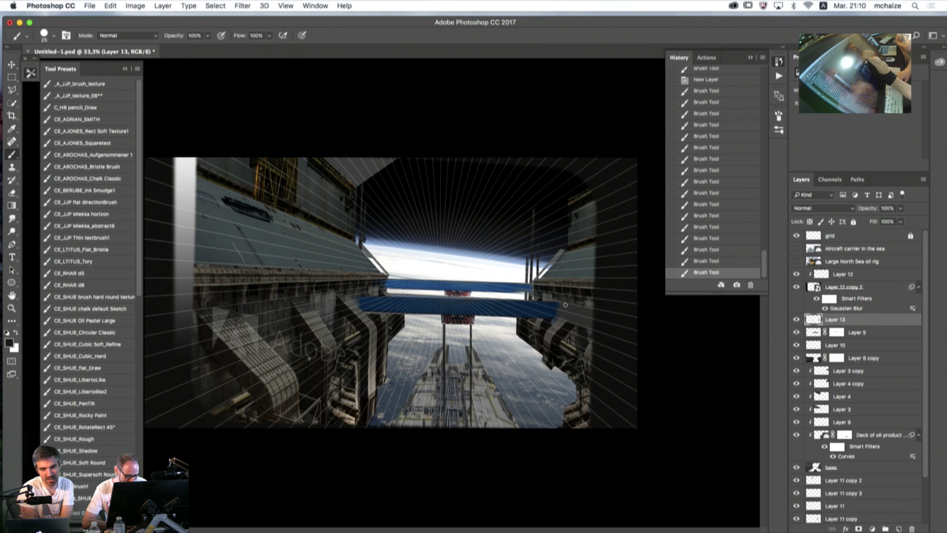
click(562, 305)
click(560, 304)
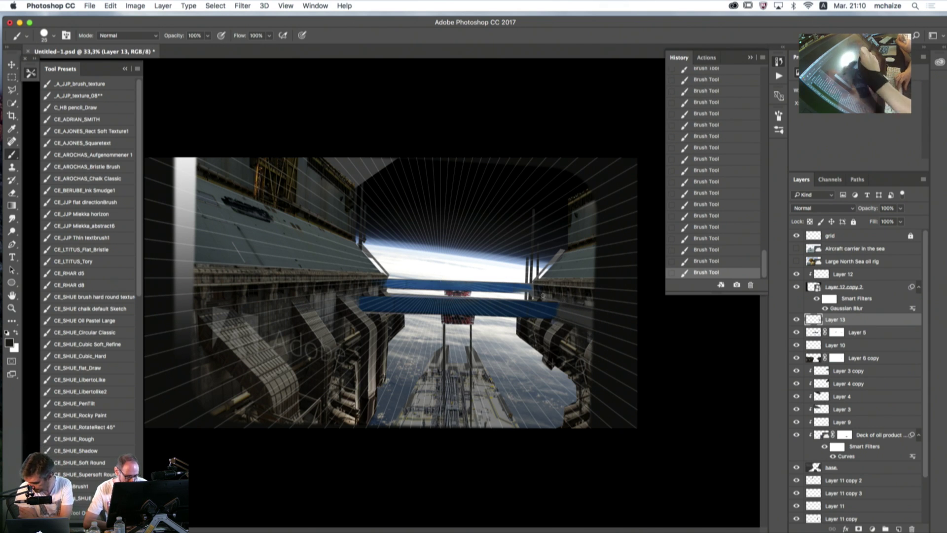
- Reduce the brush size to about 9 px
key(bracketright)
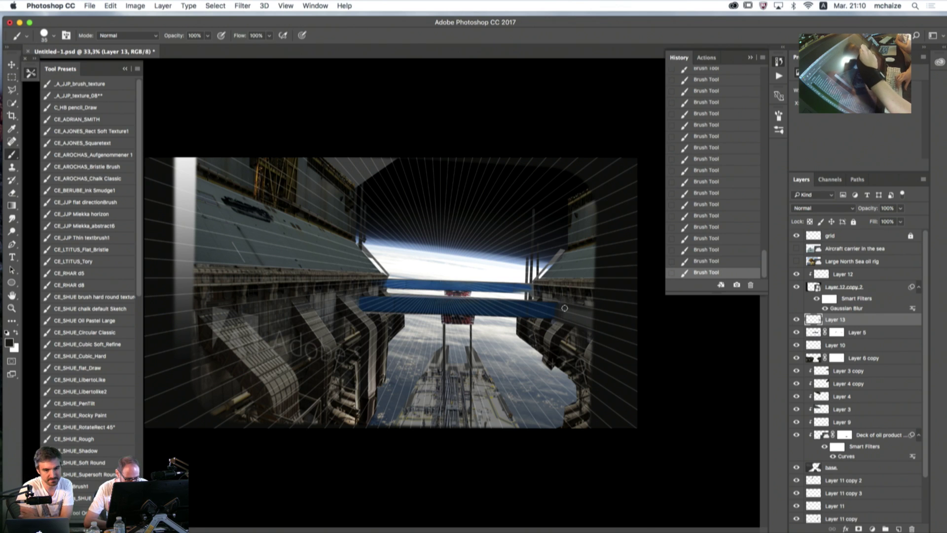
key(bracketleft)
key(bracketleft)
key(bracketleft)
key(bracketleft)
key(bracketleft)
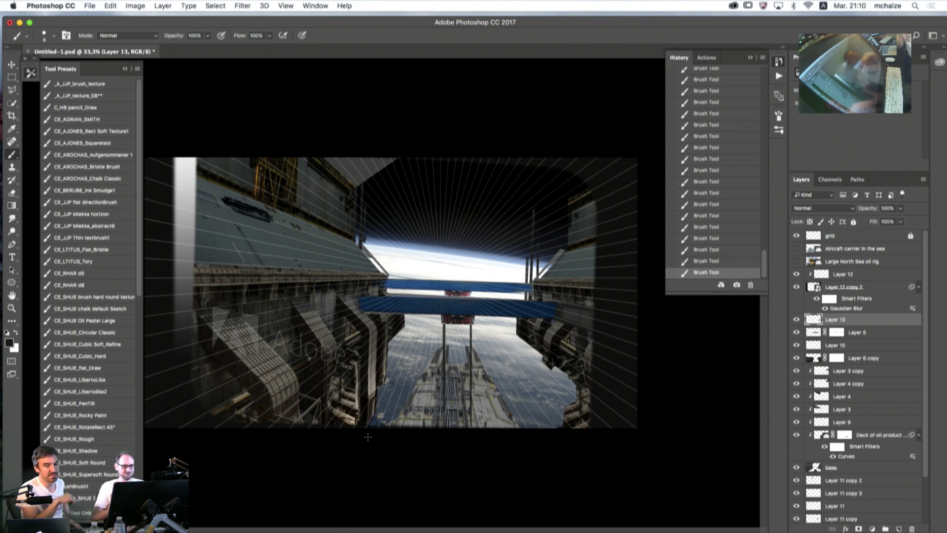
- Hide the grid layer and compare the scene with Layer 13 hidden and shown
click(796, 235)
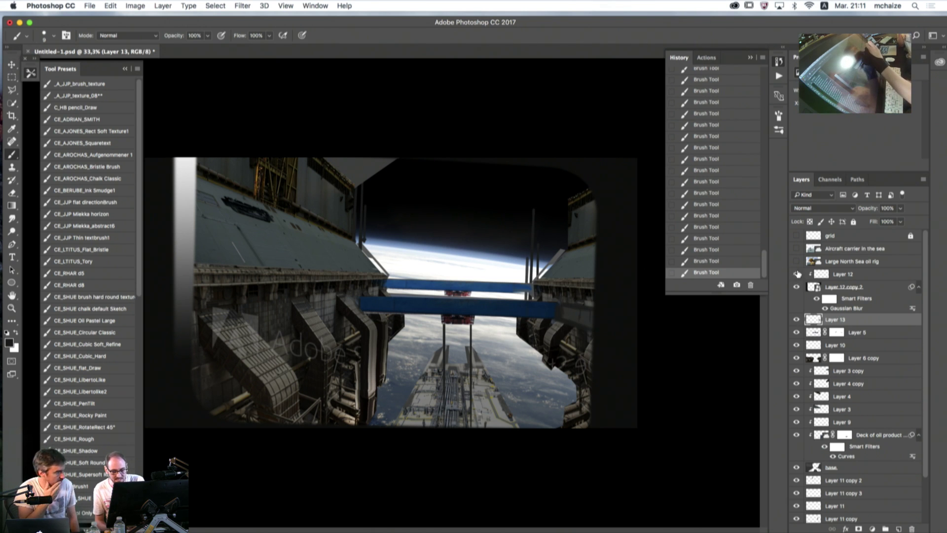
click(796, 320)
click(796, 320)
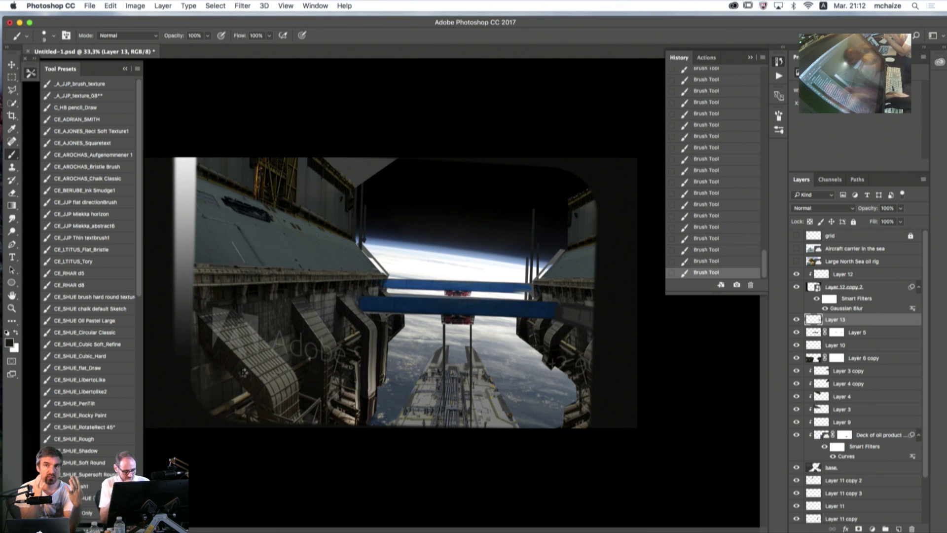
- Flip the canvas horizontally and back again to check the composition
key(h)
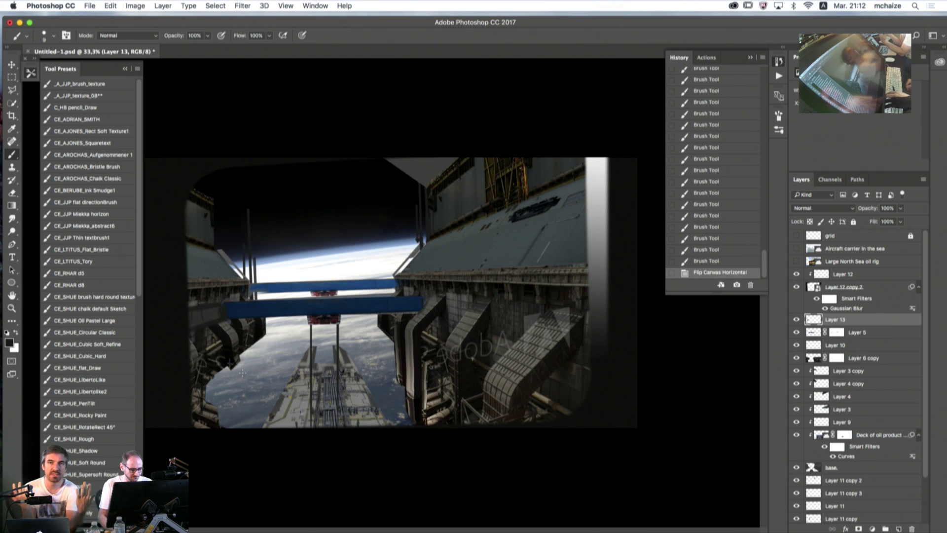
key(h)
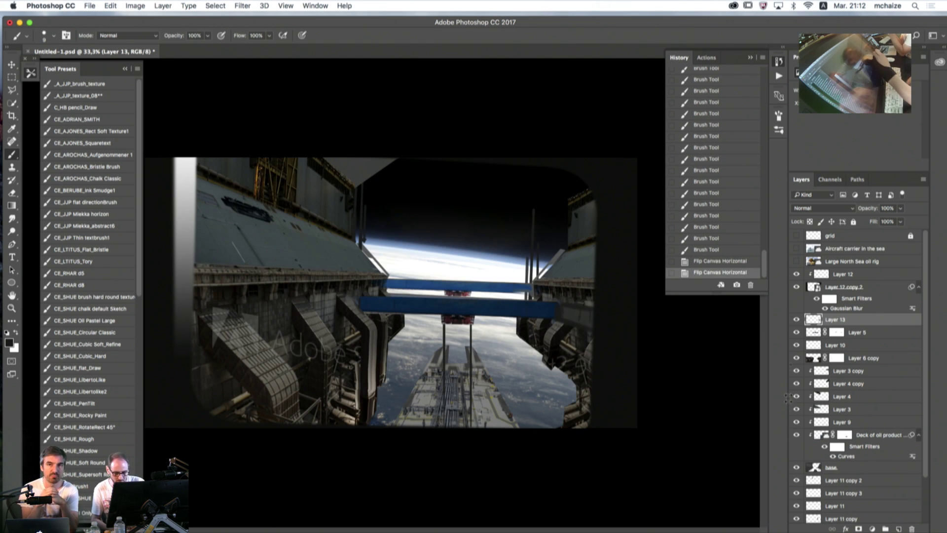
- Darken Layer 3 with Curves by lowering the white point's output to 213
click(796, 409)
click(795, 408)
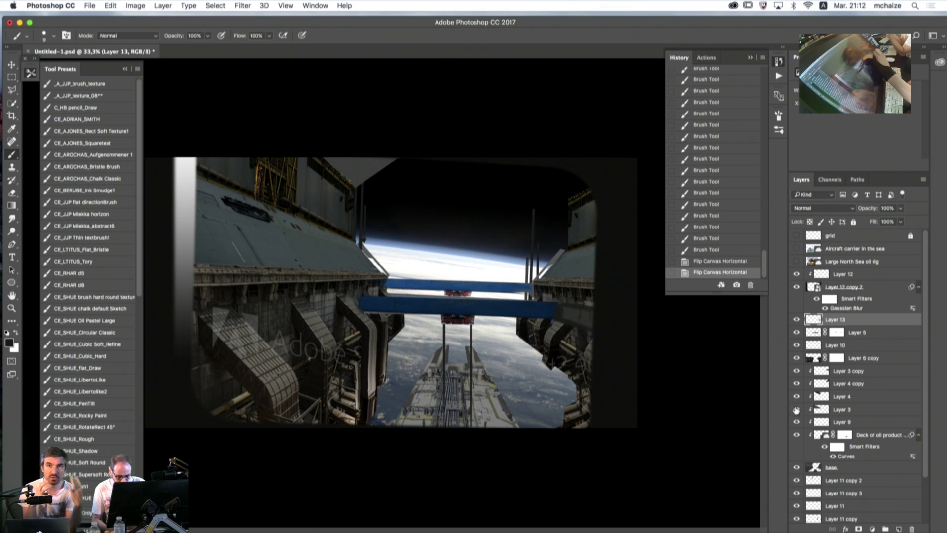
click(814, 410)
key(super+m)
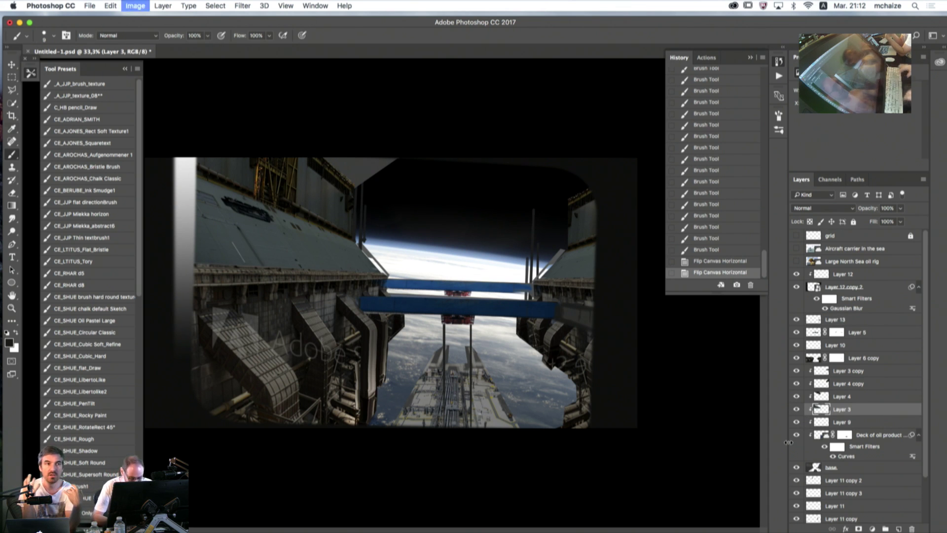
mouse_move(590, 329)
mouse_down()
mouse_move(589, 366)
mouse_move(588, 347)
mouse_up()
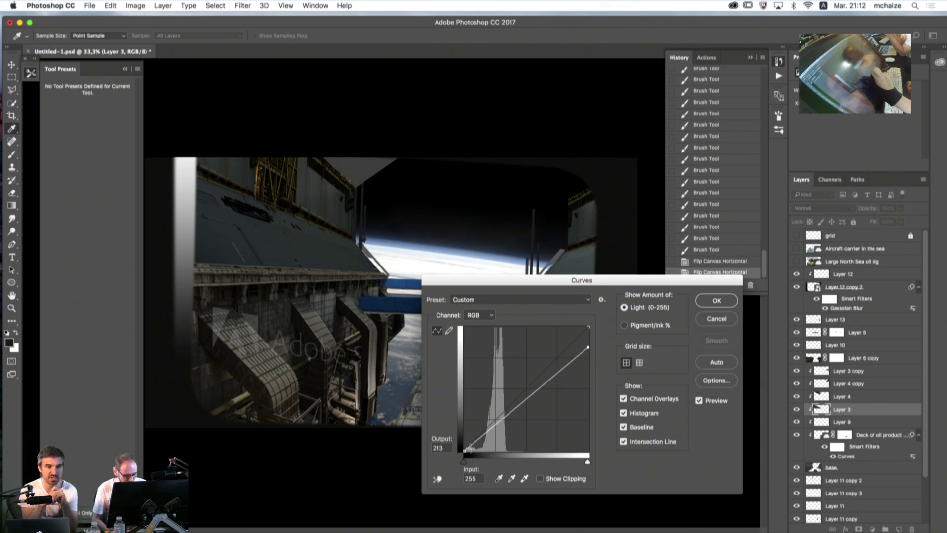
click(715, 302)
key(b)
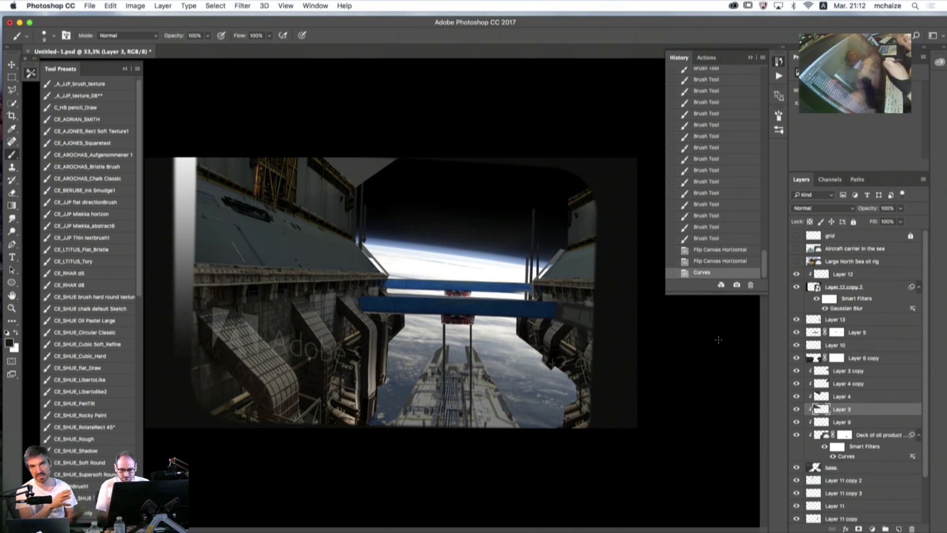
- Compare the scene with Layer 4 hidden and shown, and select Layer 4
click(796, 397)
click(796, 397)
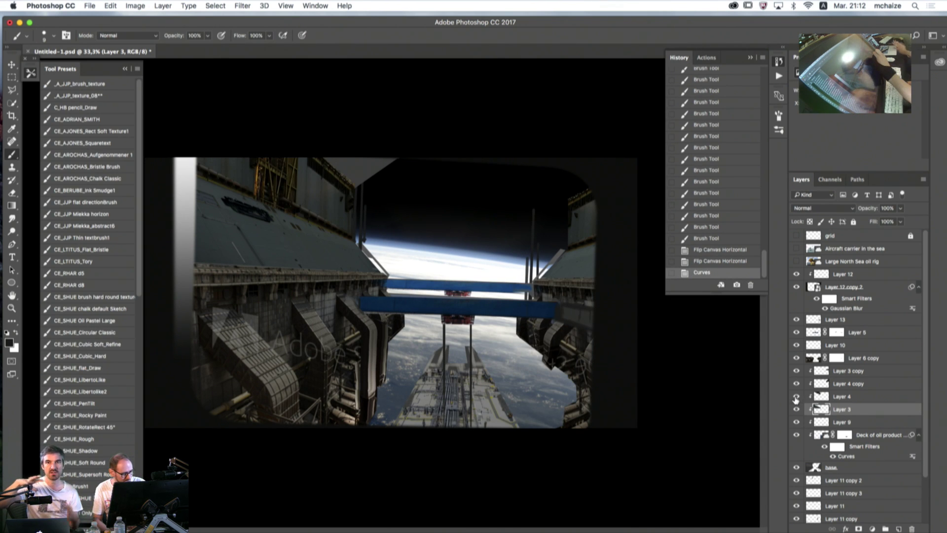
click(819, 398)
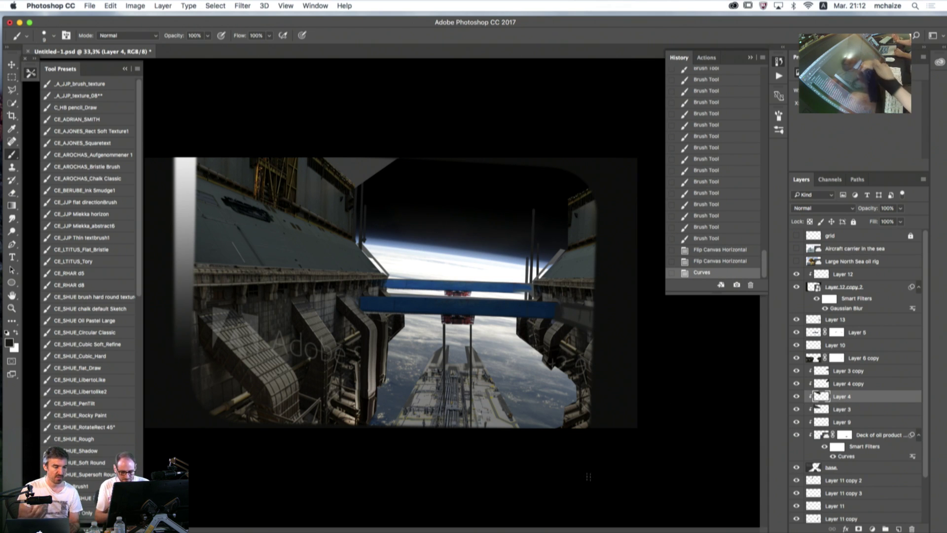
- Look through the library's stock images for further structure details to add to the scene
click(939, 62)
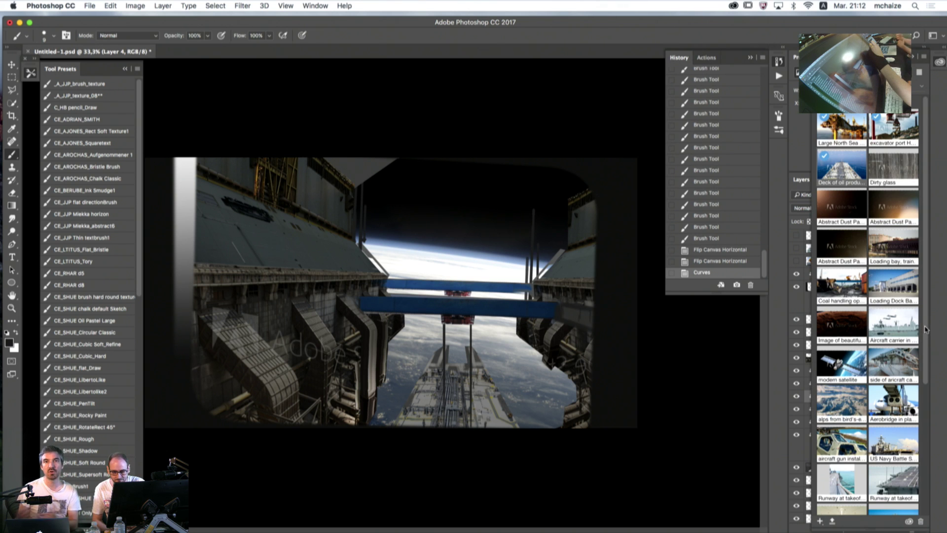
drag(925, 348, 927, 439)
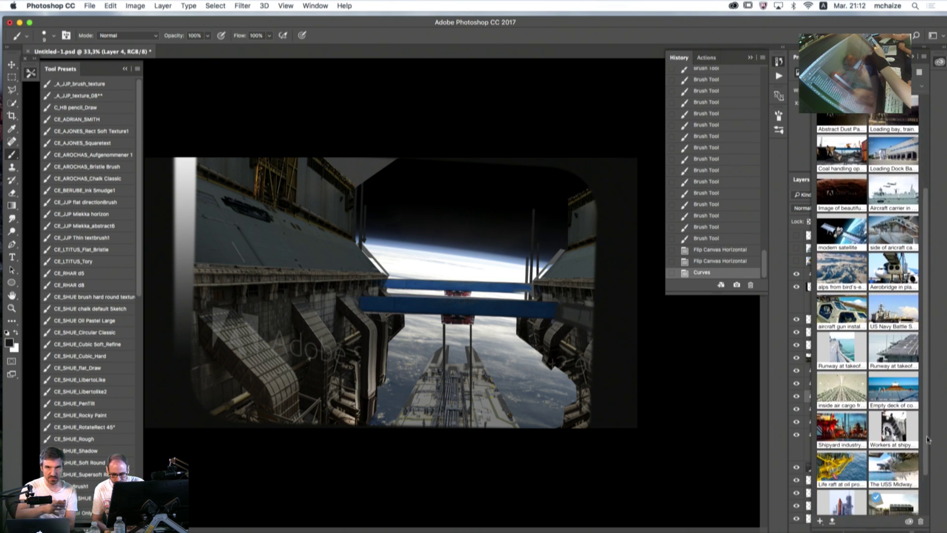
scroll(922, 429, down, 2)
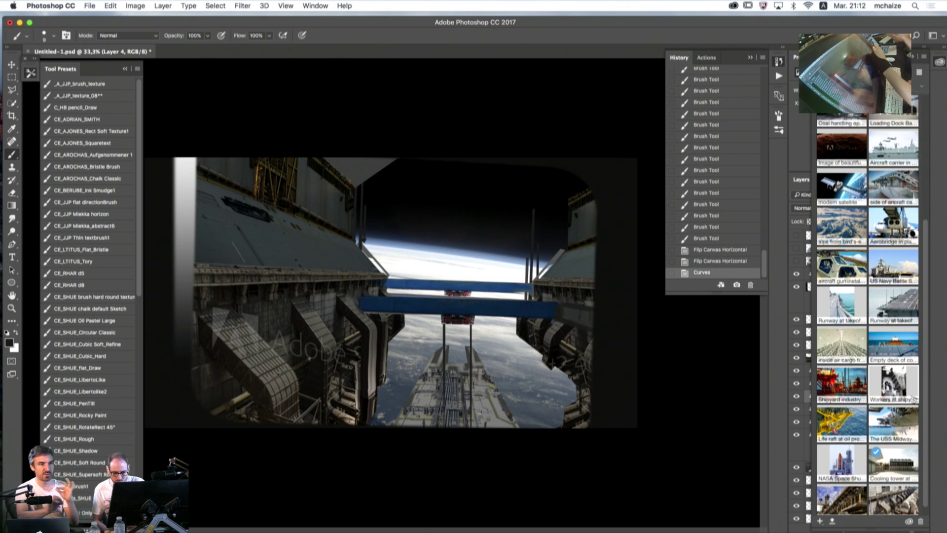
scroll(925, 404, down, 1)
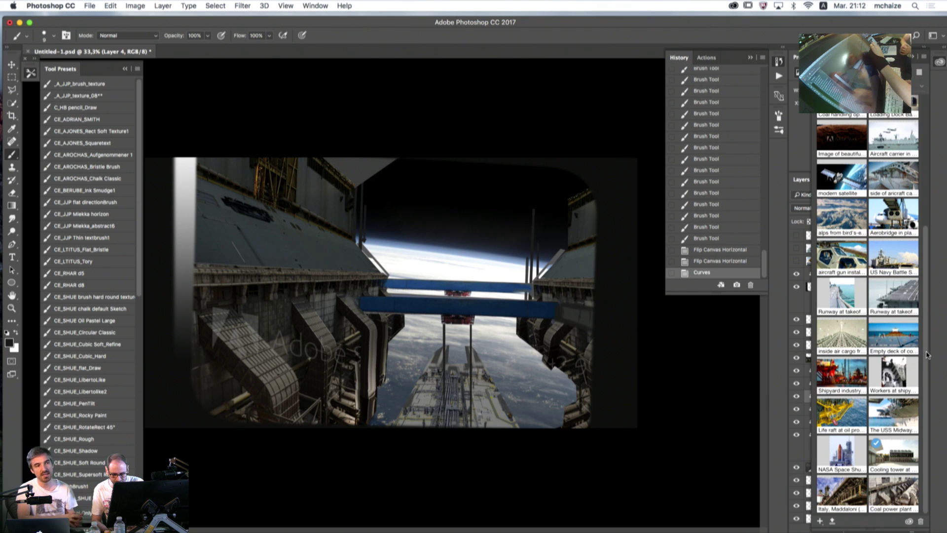
scroll(925, 345, up, 5)
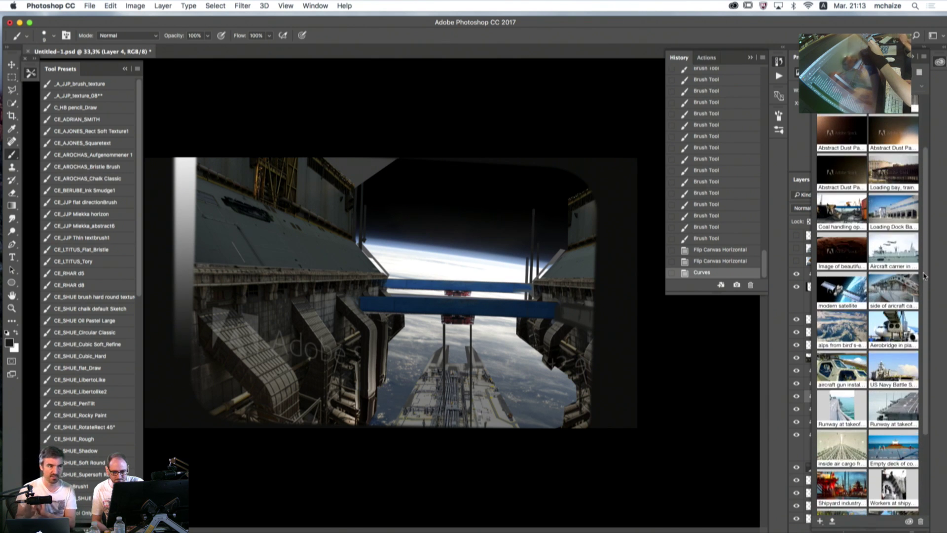
scroll(925, 262, up, 3)
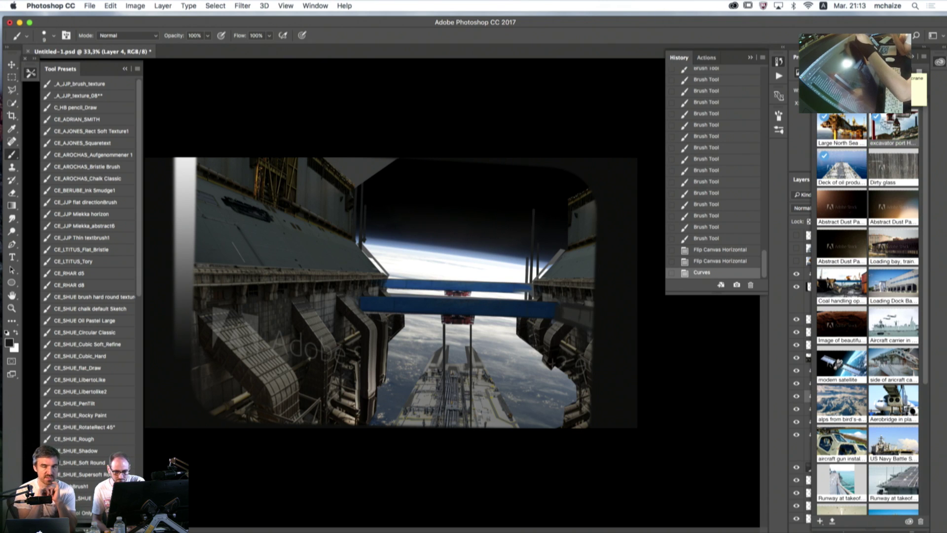
click(802, 351)
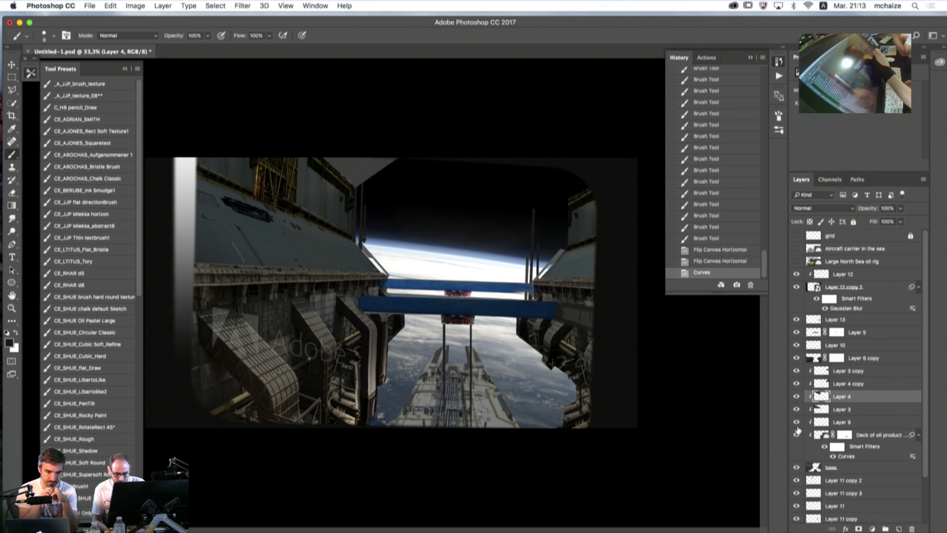
- Place the excavator port Harbor crane image from the library directly above Layer 13
click(810, 358)
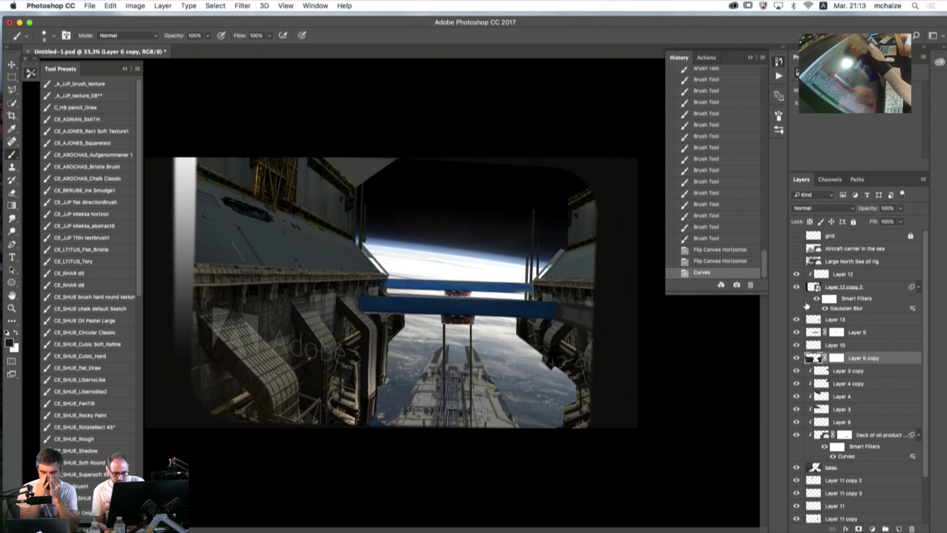
click(814, 322)
click(939, 62)
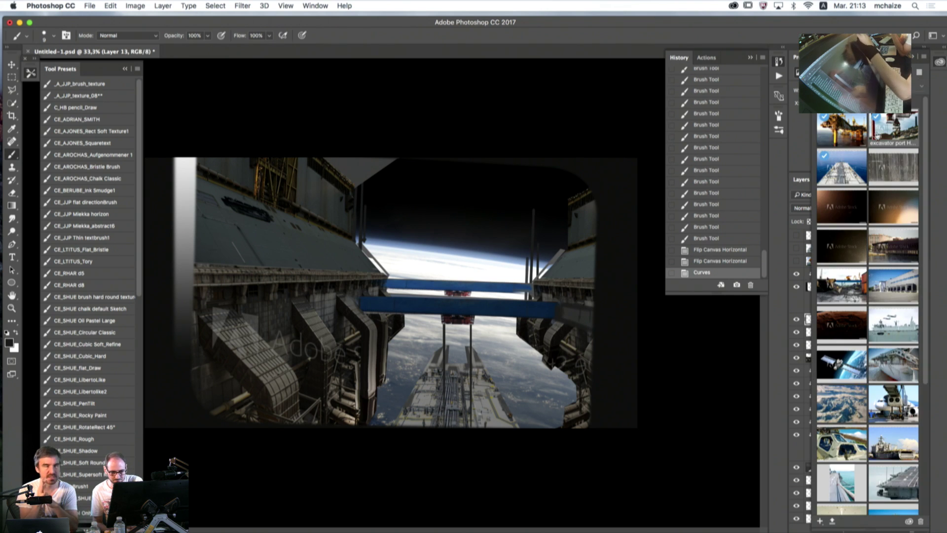
drag(860, 147, 478, 260)
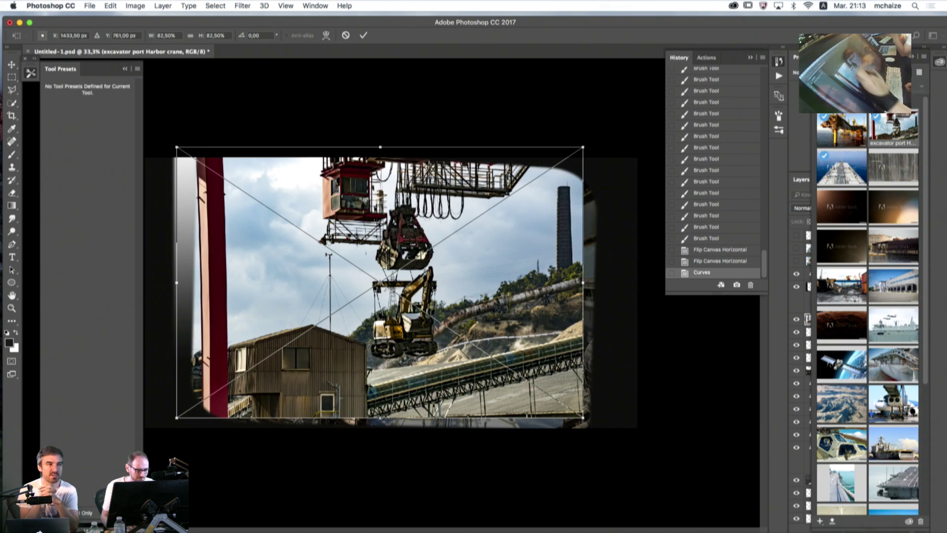
click(363, 41)
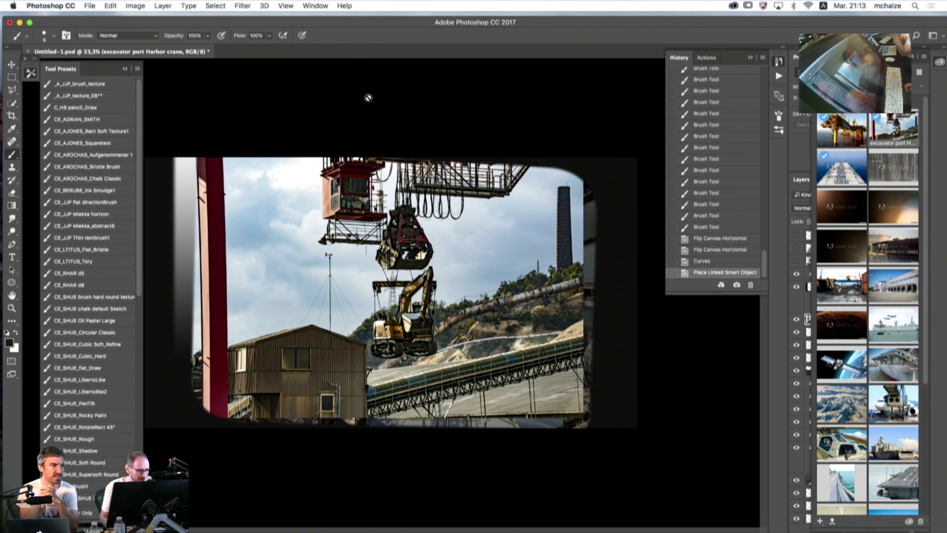
- Quick-select the red crane cabin in the placed photo and reduce the selection brush to 10 px
click(11, 104)
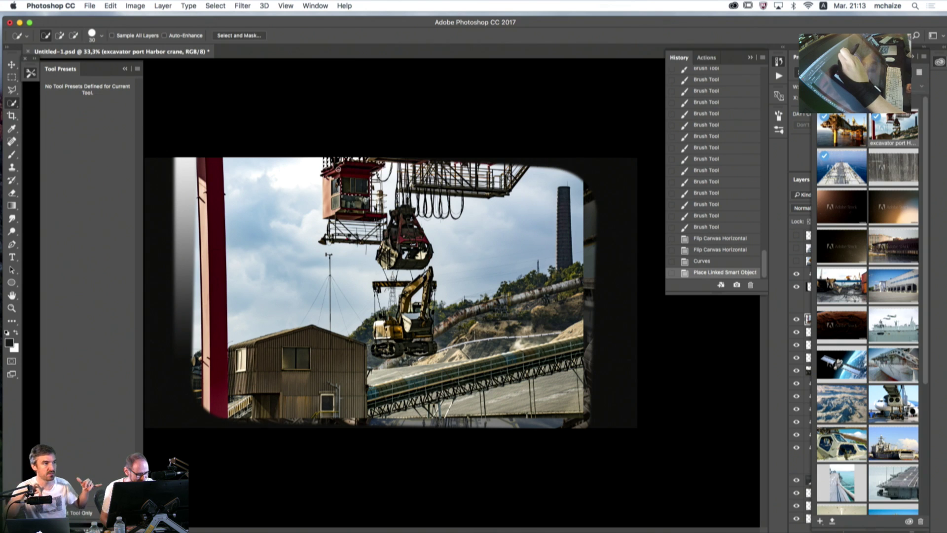
click(383, 165)
click(356, 159)
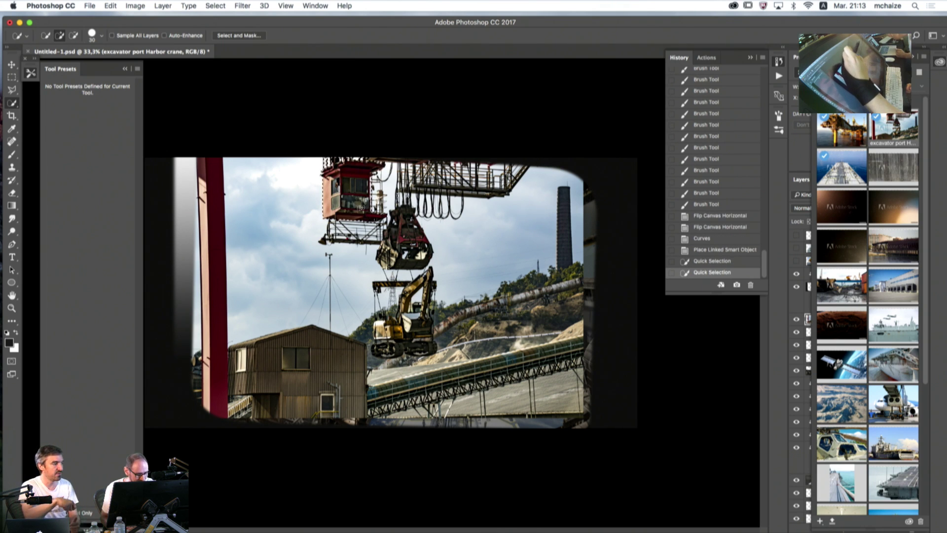
click(355, 159)
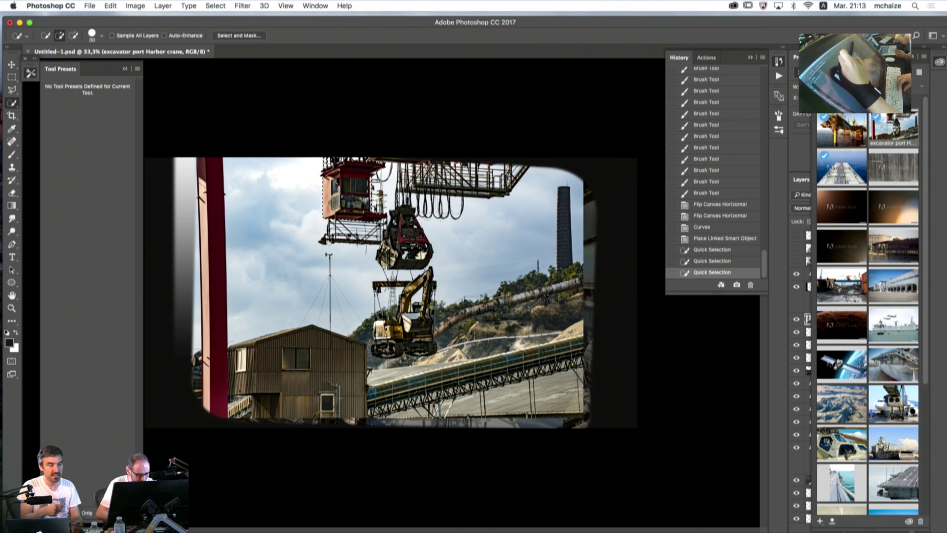
key(bracketright)
key(bracketleft)
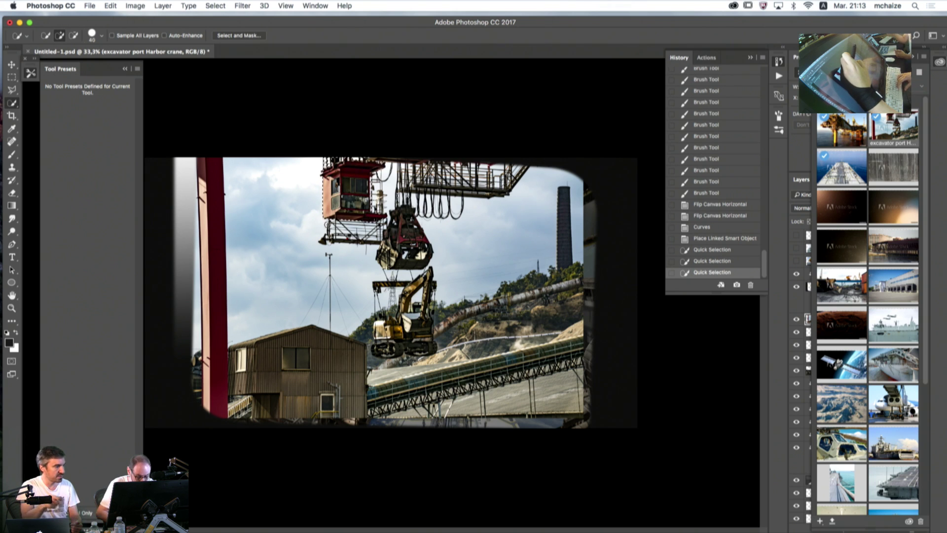
key(bracketleft)
key(bracketleft)
click(345, 158)
click(370, 160)
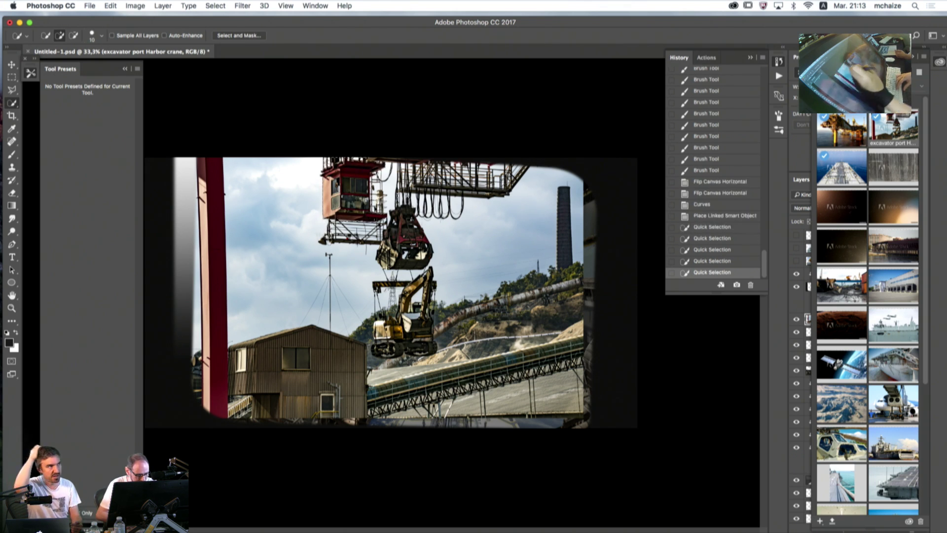
click(347, 162)
click(375, 161)
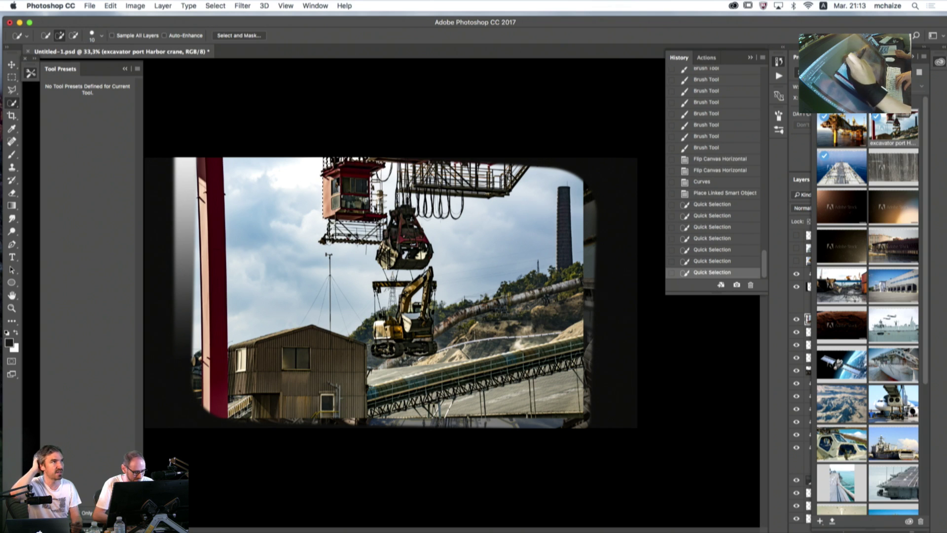
click(309, 171)
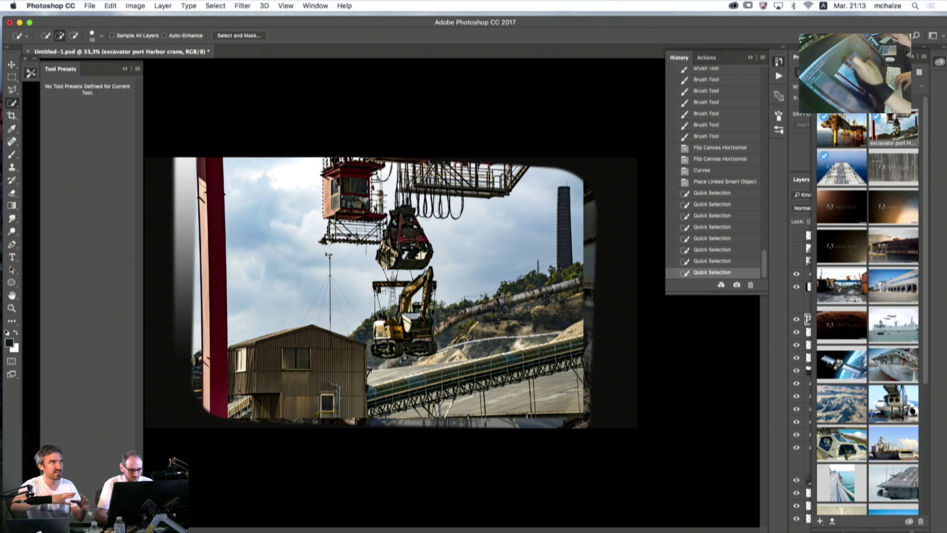
click(702, 238)
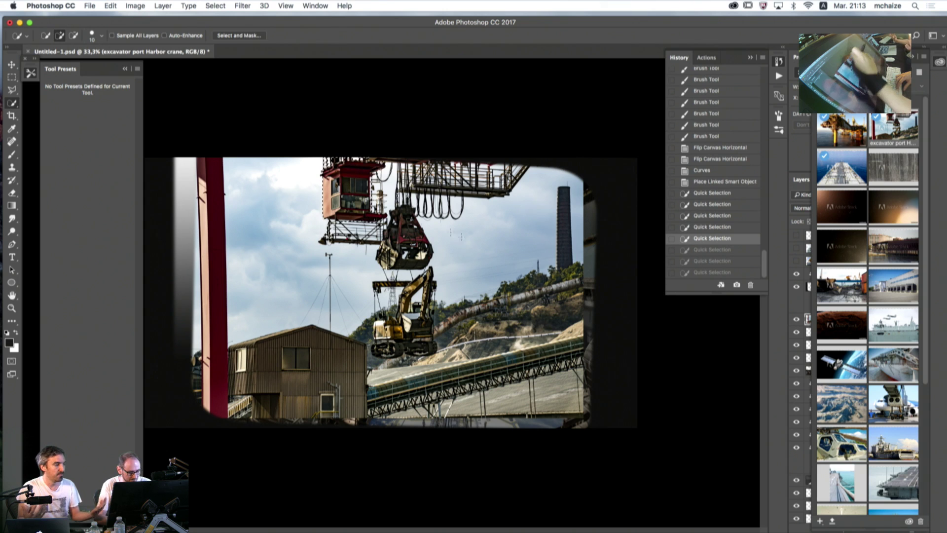
click(695, 218)
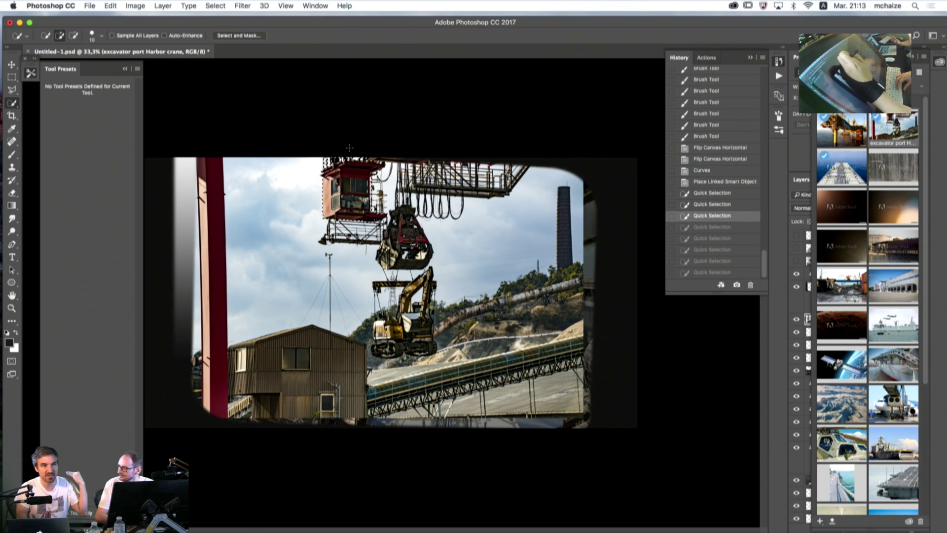
- Add the crane structure along the photo's upper edge to the cabin selection and copy the selection to a new layer
click(404, 163)
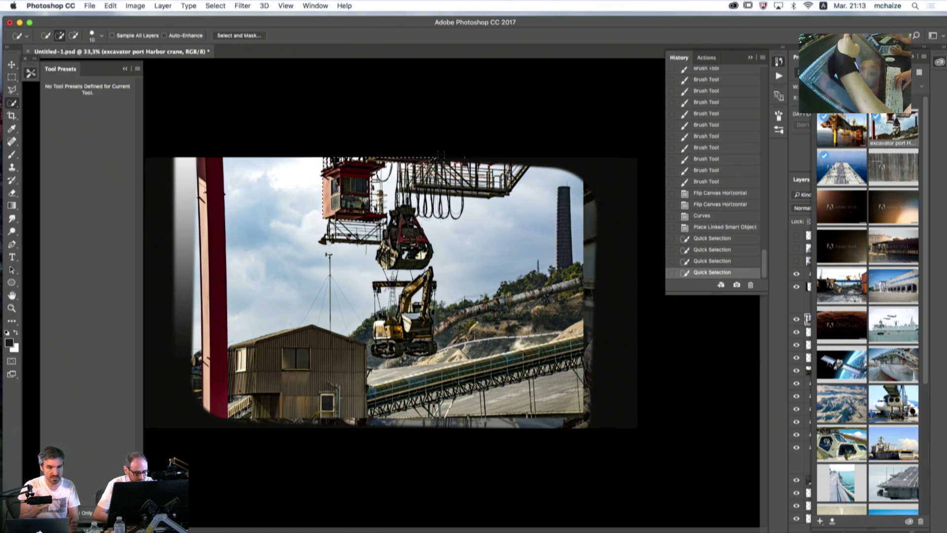
click(436, 159)
click(451, 160)
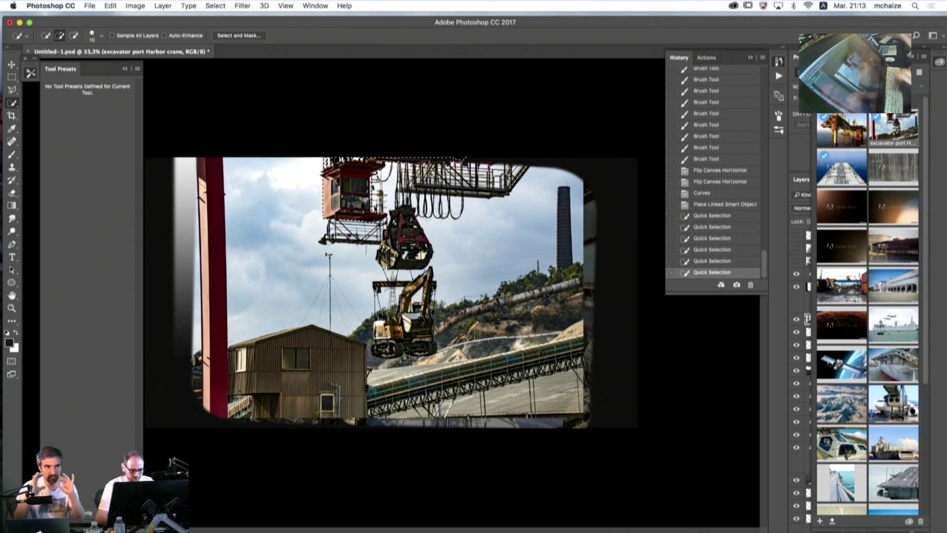
click(795, 319)
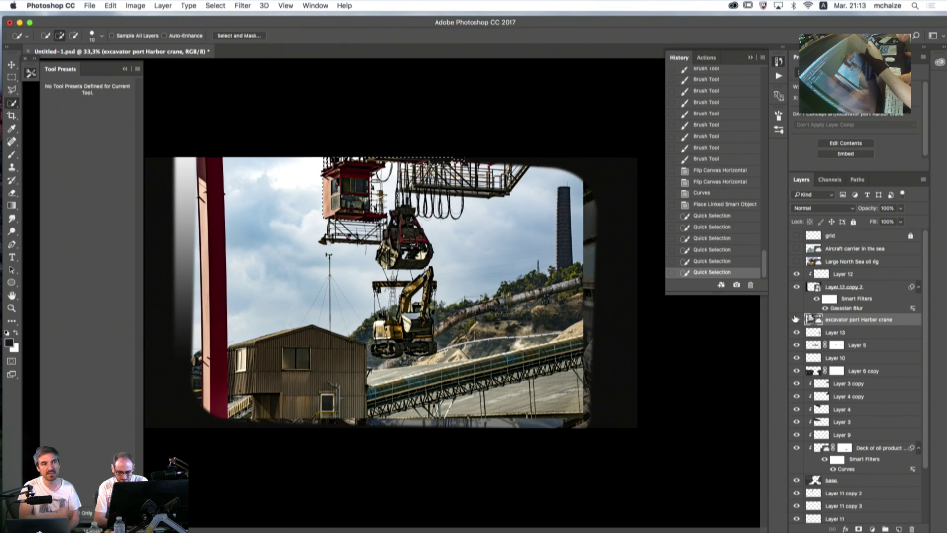
key(super+j)
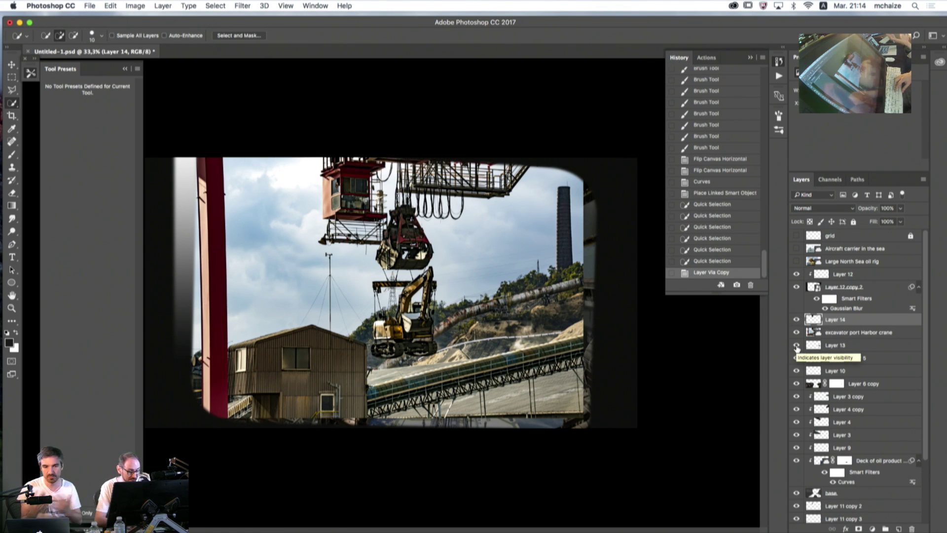
- Delete the excavator port Harbor crane photo layer and hide the copied crane cabin layer
key(alt+bracketleft)
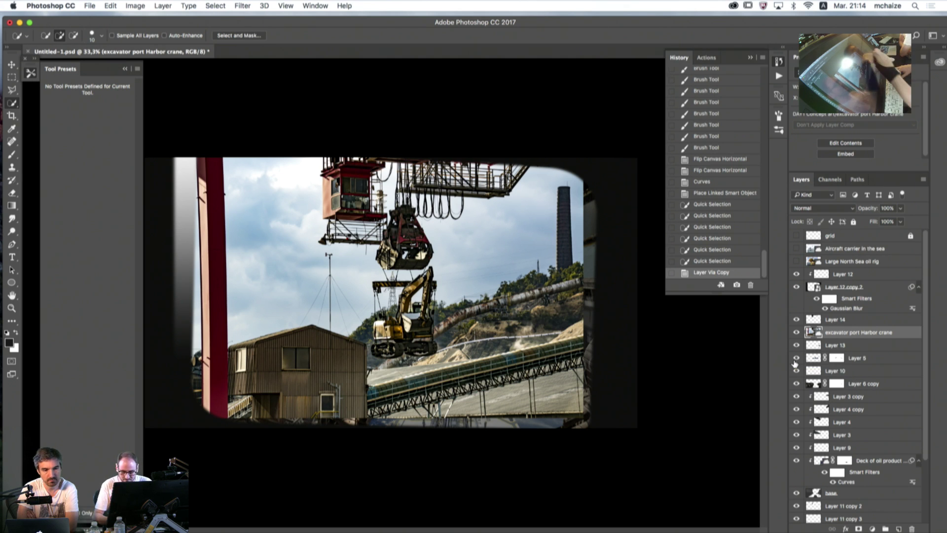
key(Delete)
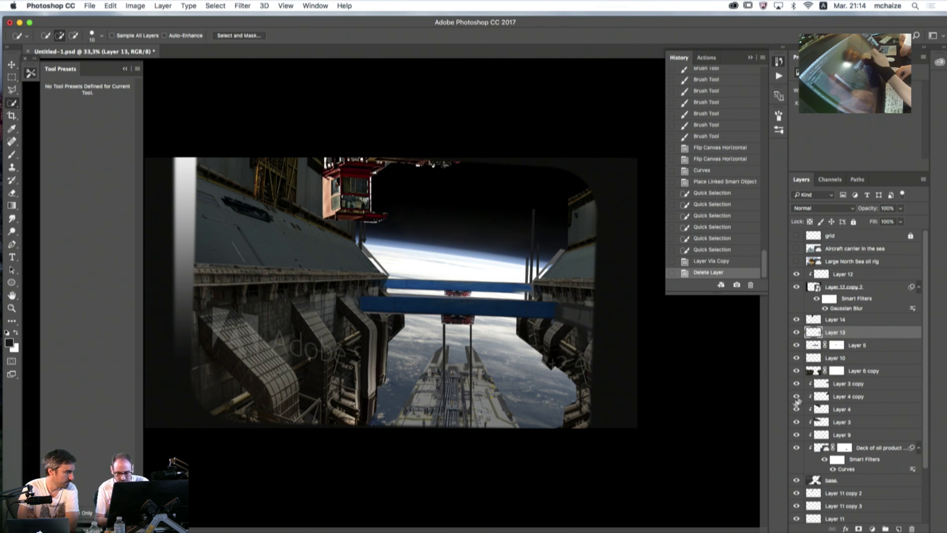
click(797, 319)
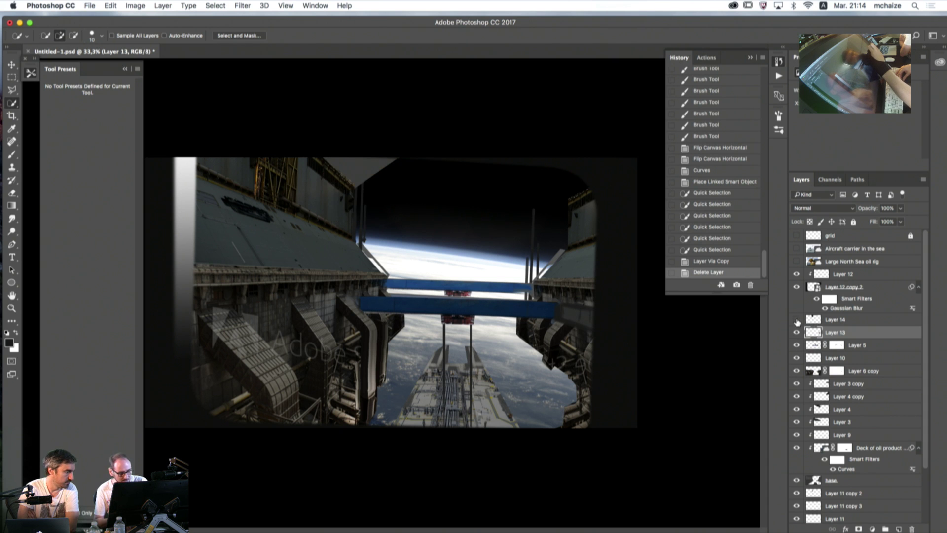
- Show the copied crane cabin layer, Layer 14, and shift the cabin slightly along the window's upper edge
click(796, 319)
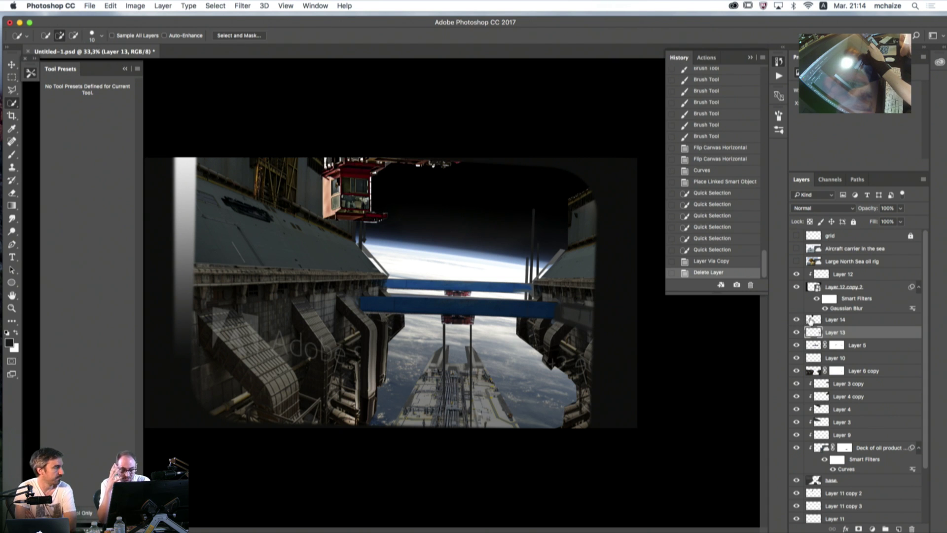
click(810, 320)
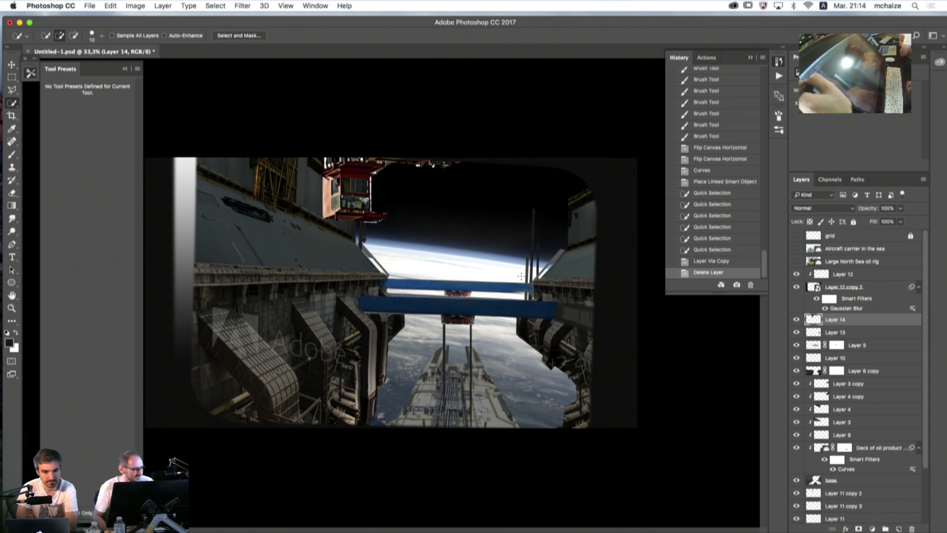
key(v)
mouse_move(353, 197)
mouse_down()
mouse_move(345, 168)
mouse_move(340, 195)
mouse_up()
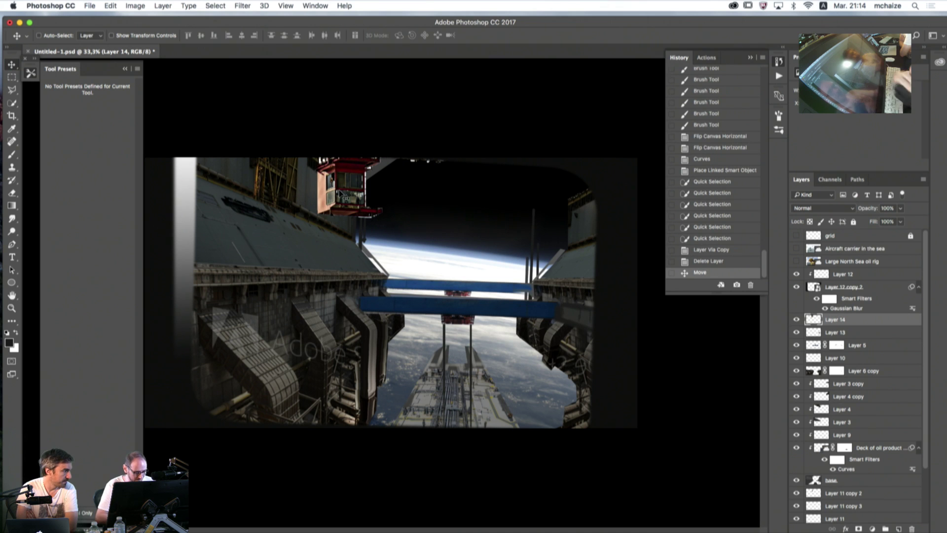
- Flip the crane cabin horizontally, tilt it slightly, scale it down and place it hanging from the middle of the window's upper edge
key(ctrl+t)
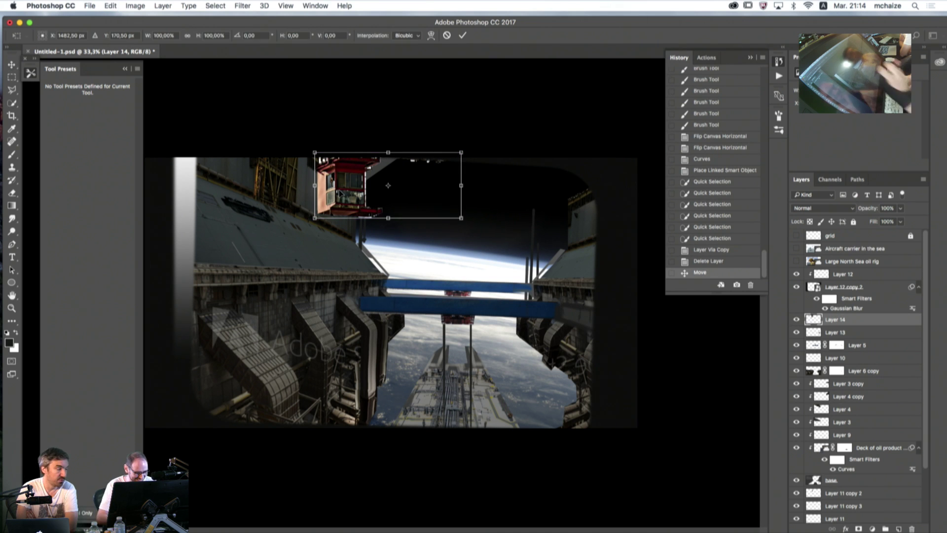
right_click(381, 196)
click(402, 317)
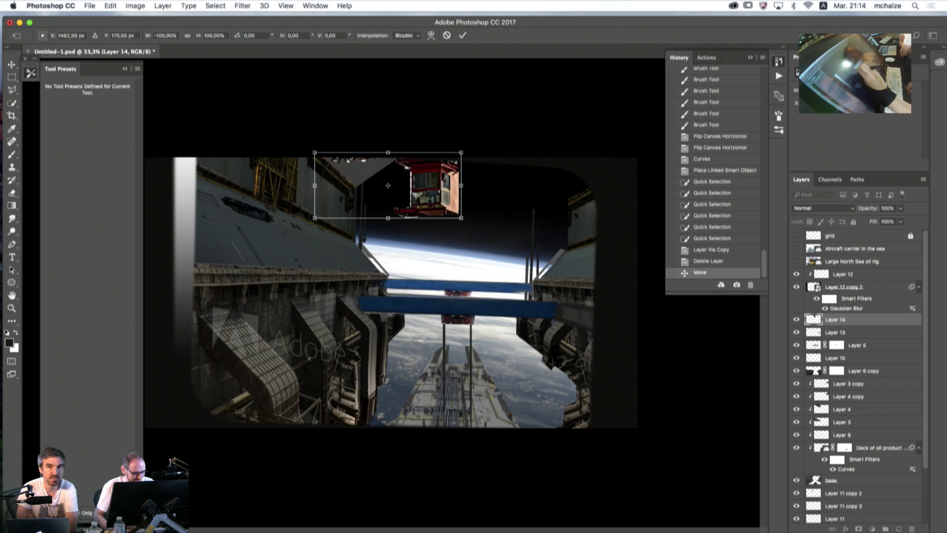
drag(358, 229, 365, 199)
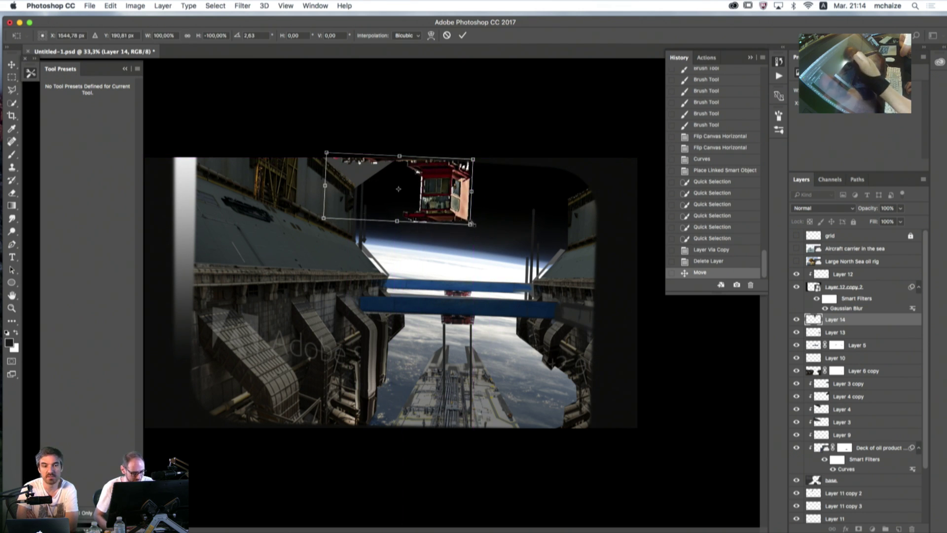
drag(471, 224, 454, 213)
drag(345, 197, 349, 196)
click(462, 35)
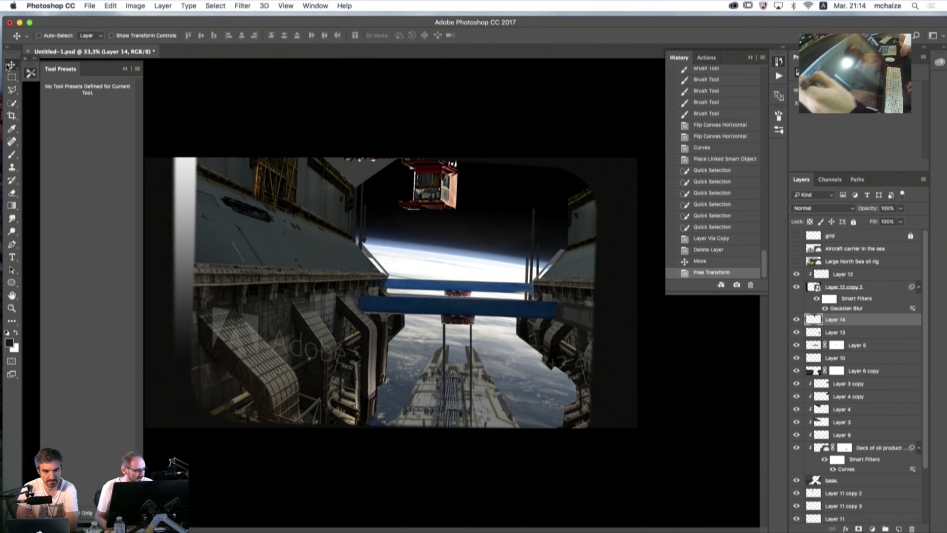
drag(427, 196, 416, 192)
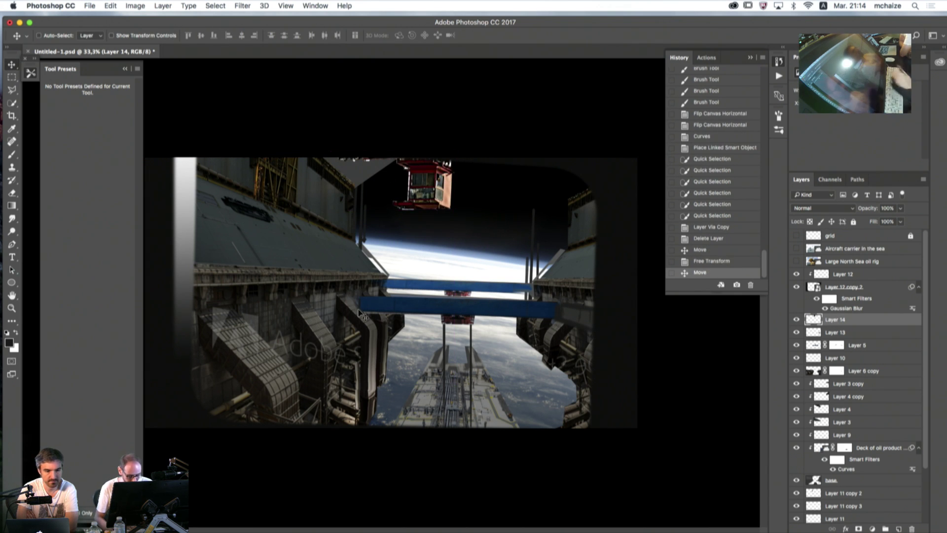
- Dim the crane cabin with Curves by lowering the RGB white point to an output of 229
key(super+m)
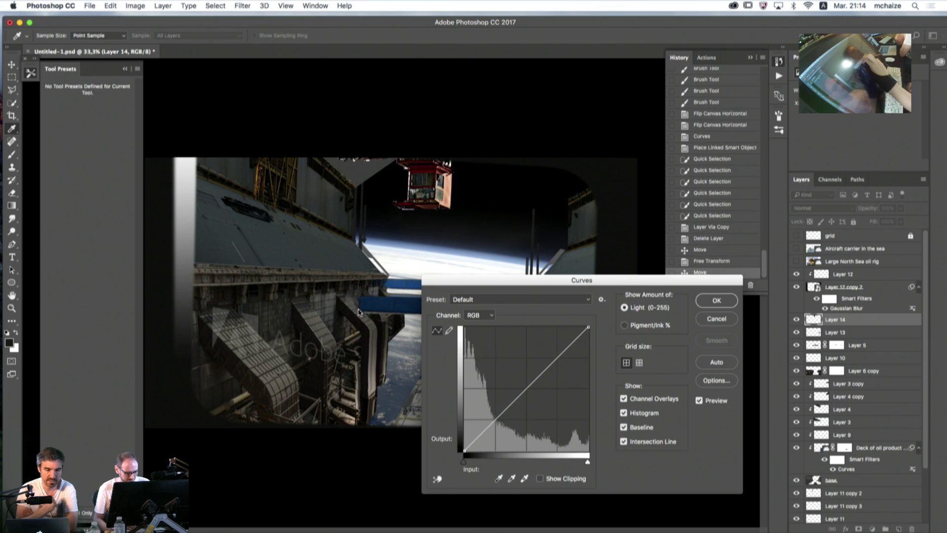
drag(587, 328, 588, 350)
drag(590, 368, 590, 357)
click(463, 451)
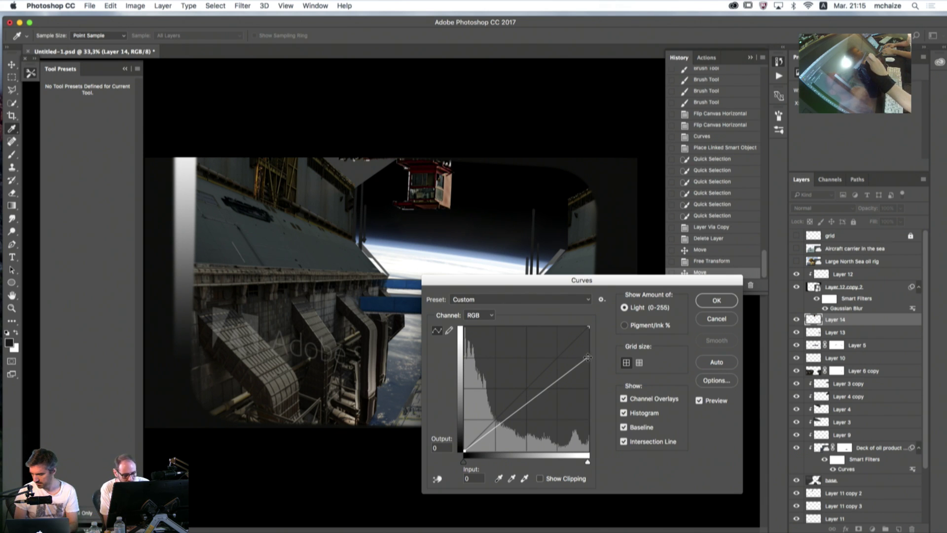
drag(588, 357, 587, 344)
drag(464, 450, 463, 449)
drag(588, 344, 588, 339)
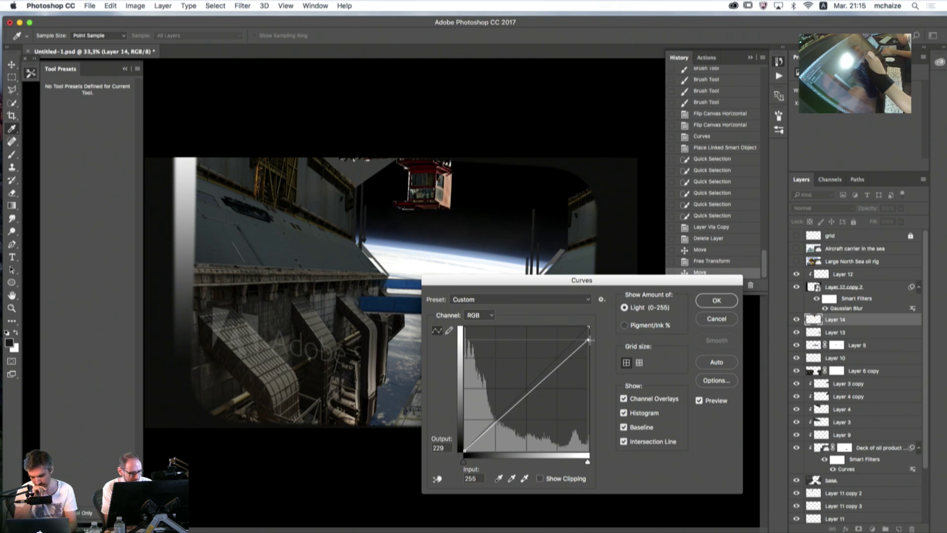
click(715, 301)
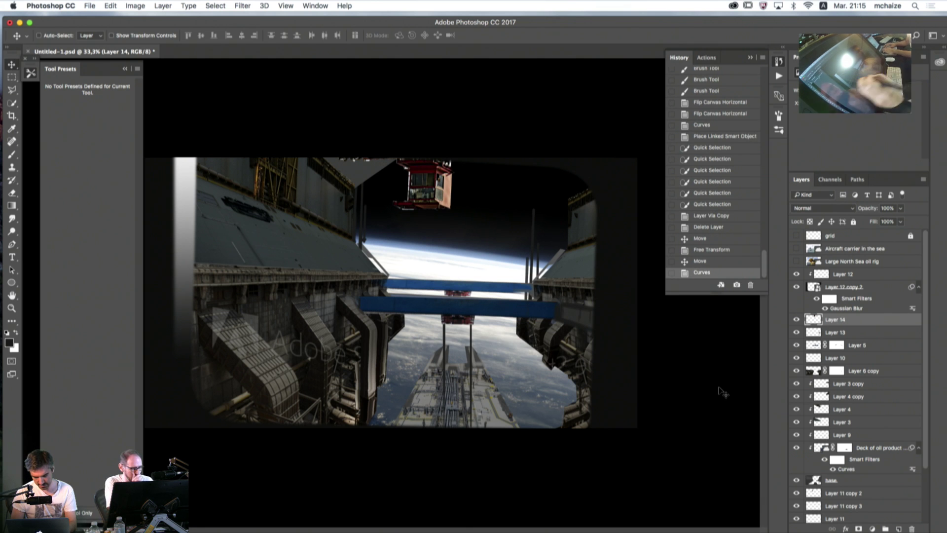
- Erase the stray fringe pixels beside the red crane cabin with a 9 px eraser
click(12, 192)
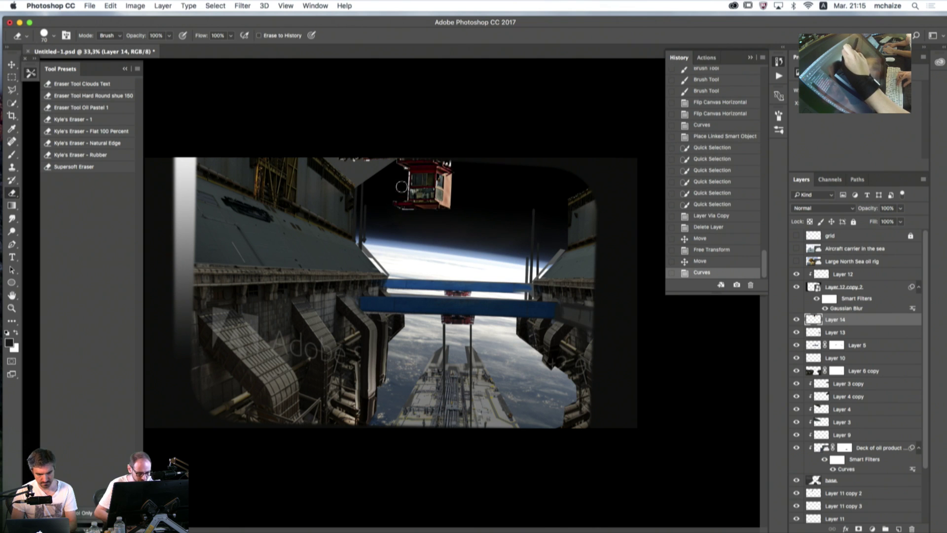
key(bracketleft)
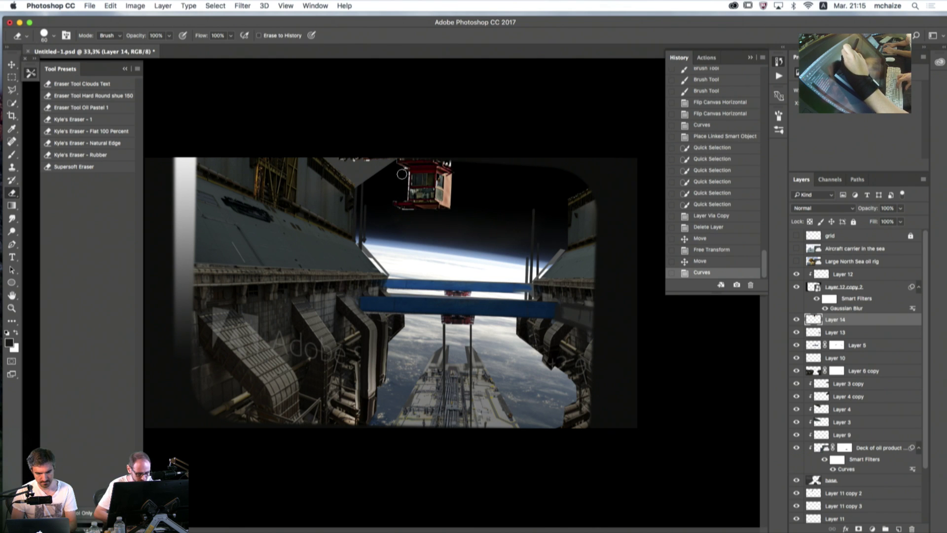
key(bracketleft)
key(bracketleft)
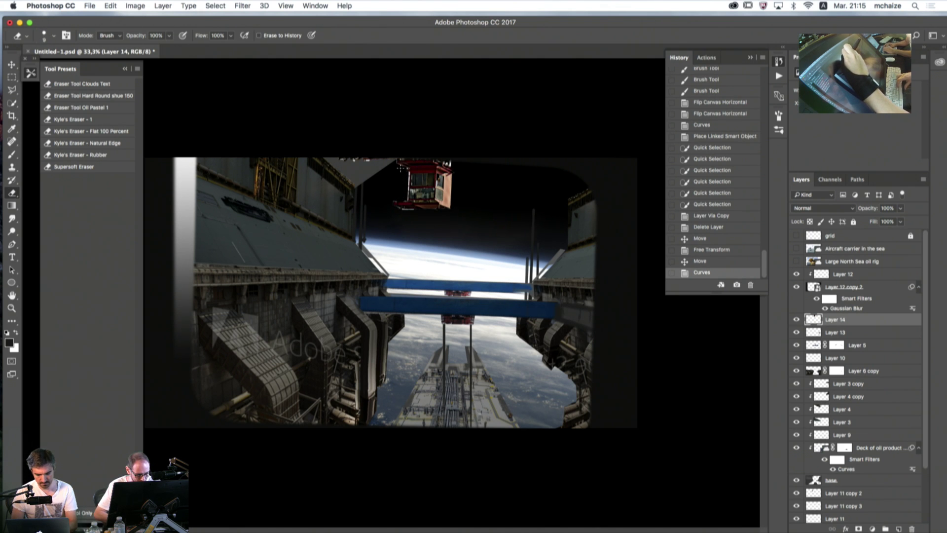
click(400, 168)
click(400, 168)
click(407, 188)
click(407, 189)
click(408, 189)
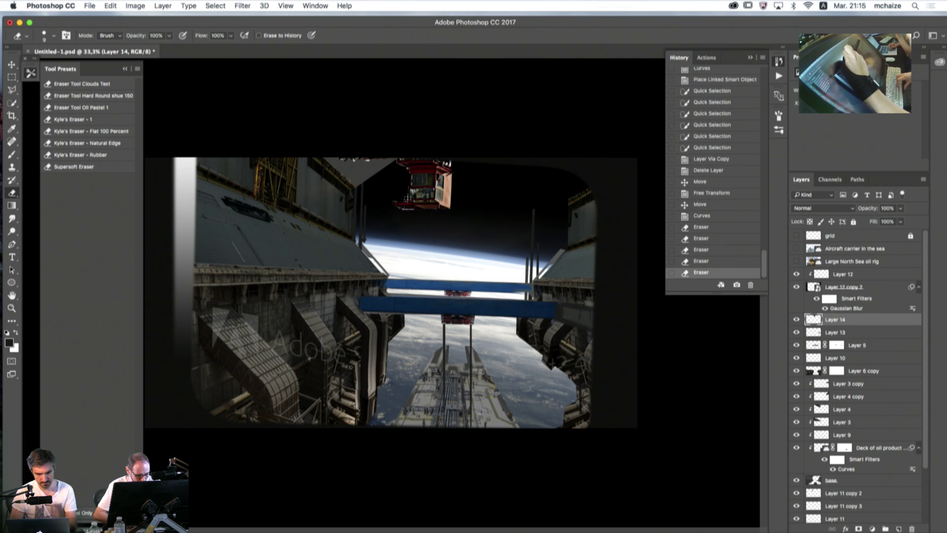
click(405, 188)
click(406, 186)
click(407, 194)
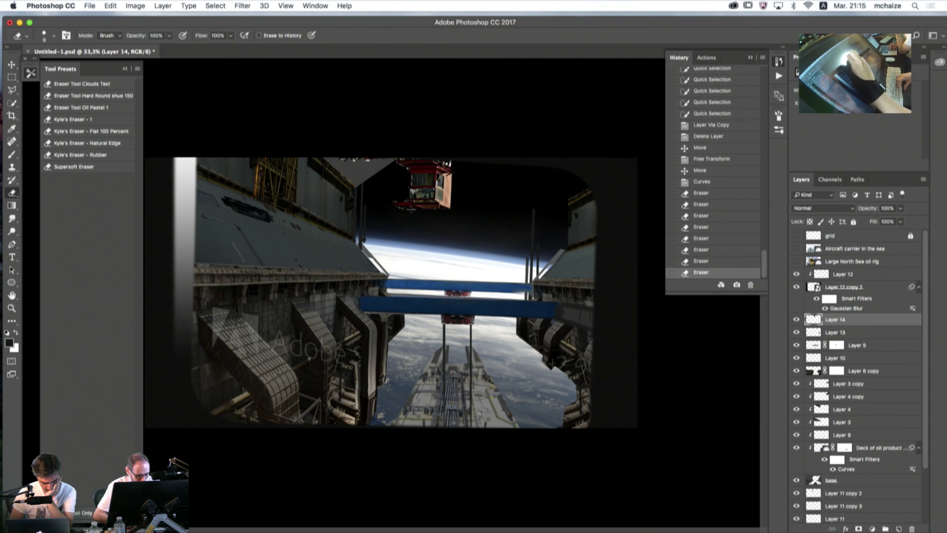
click(410, 225)
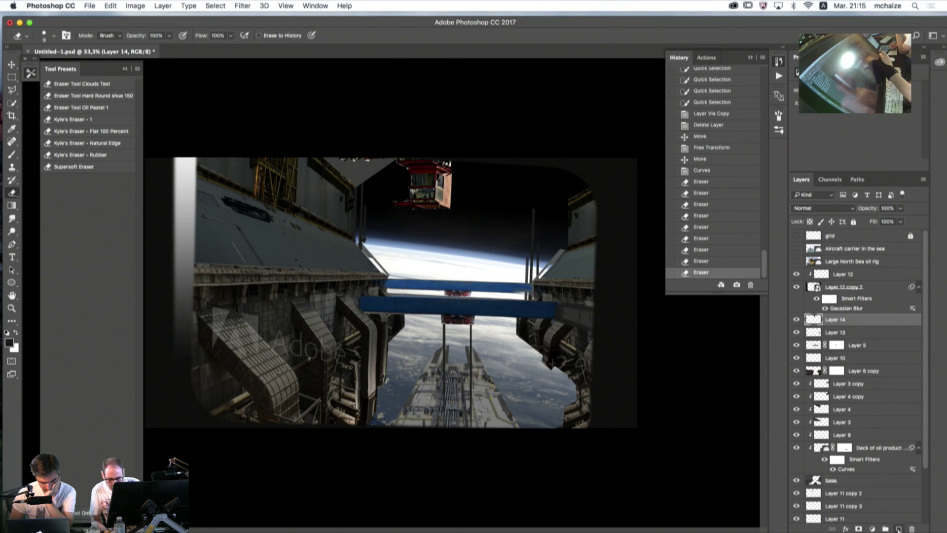
- On a new layer, lay a radial e3e3e3-to-transparent gradient at 72% opacity from the window's upper-right corner toward its lower-left
click(898, 528)
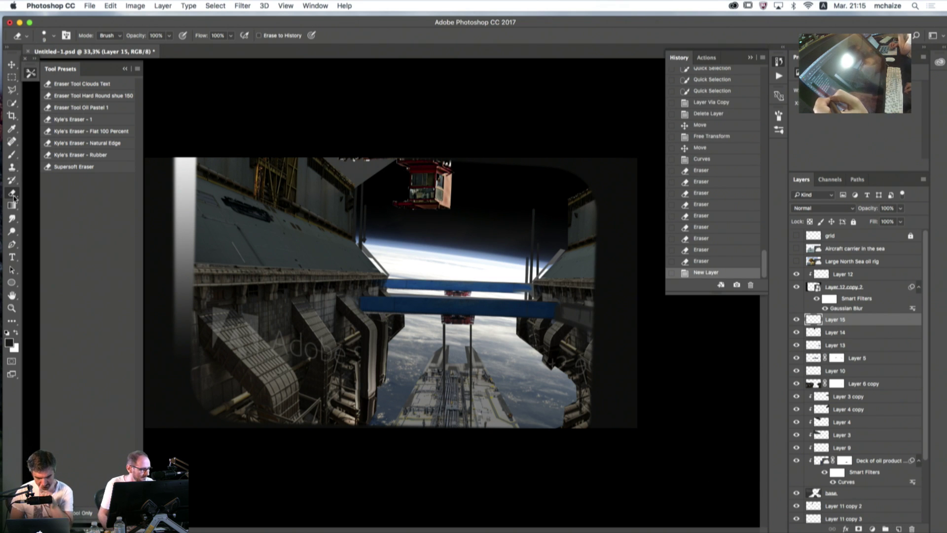
click(12, 205)
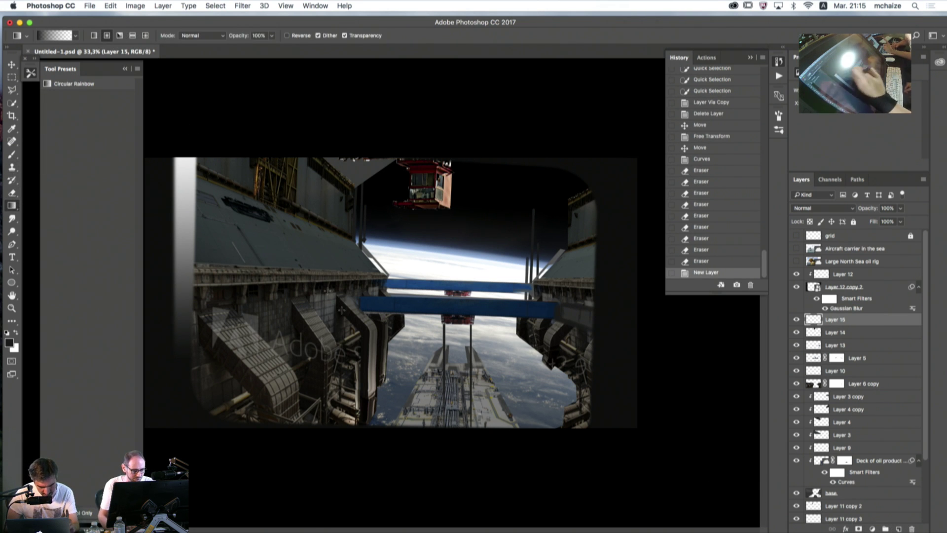
click(9, 343)
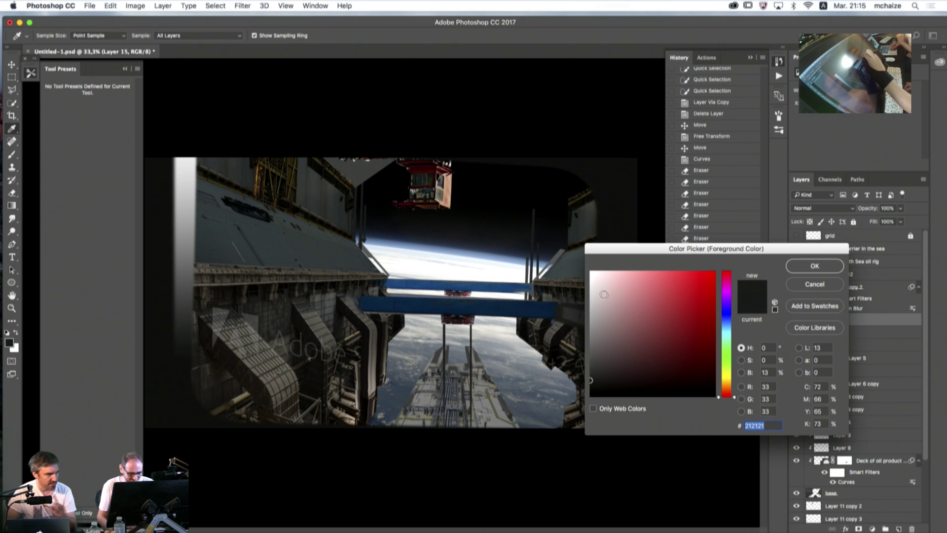
drag(602, 294, 586, 284)
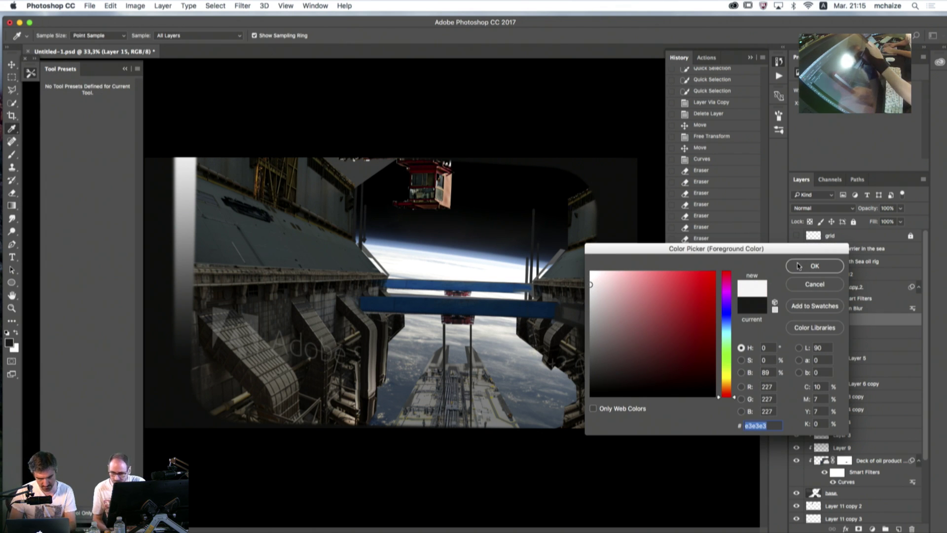
click(812, 267)
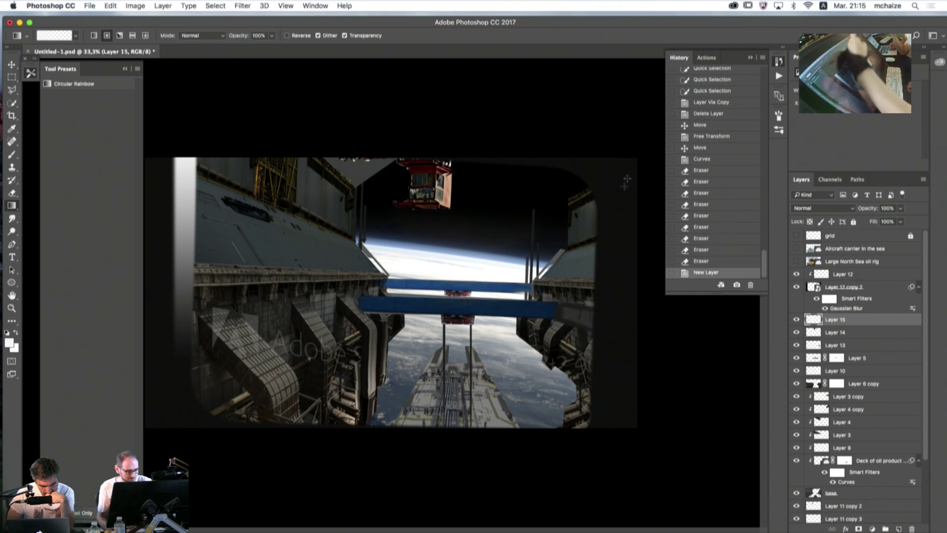
click(271, 36)
drag(248, 49, 259, 48)
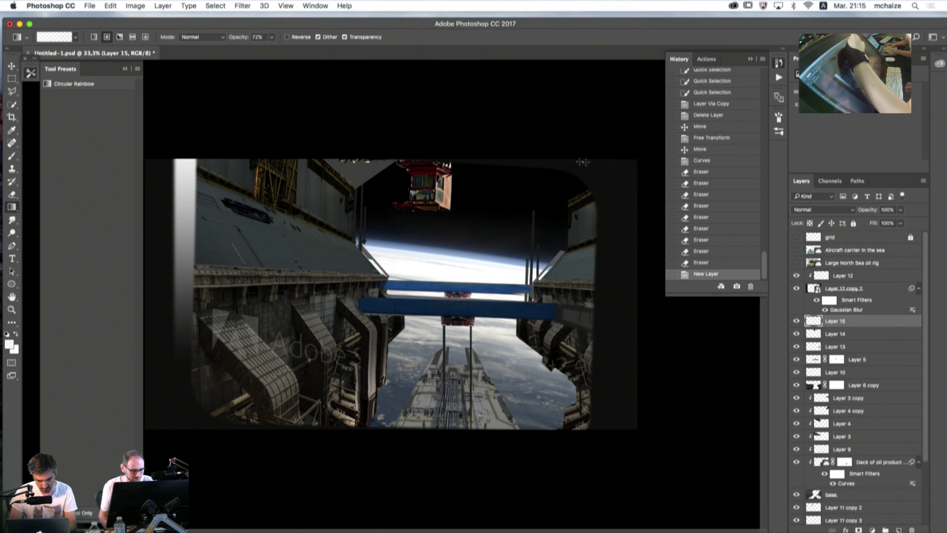
drag(584, 163, 326, 446)
drag(587, 165, 350, 435)
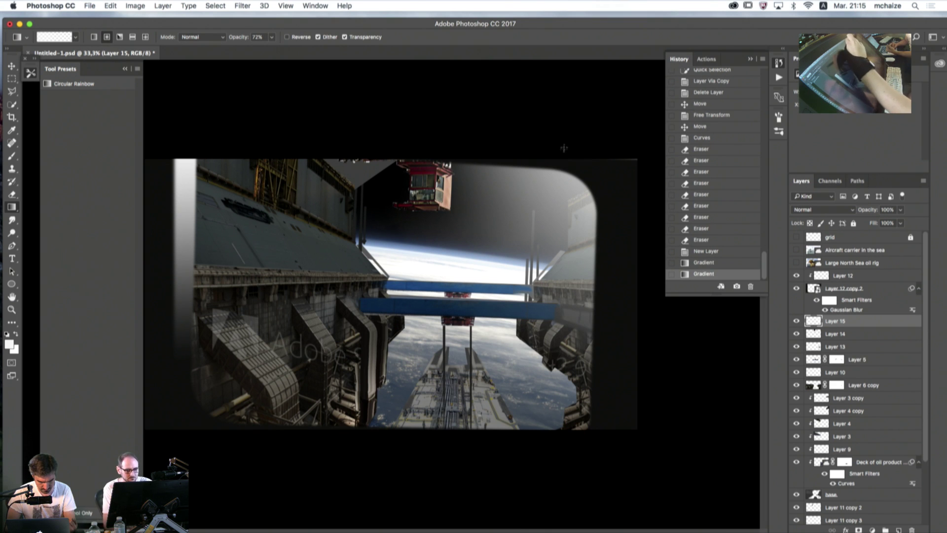
key(ctrl+z)
drag(603, 223, 311, 370)
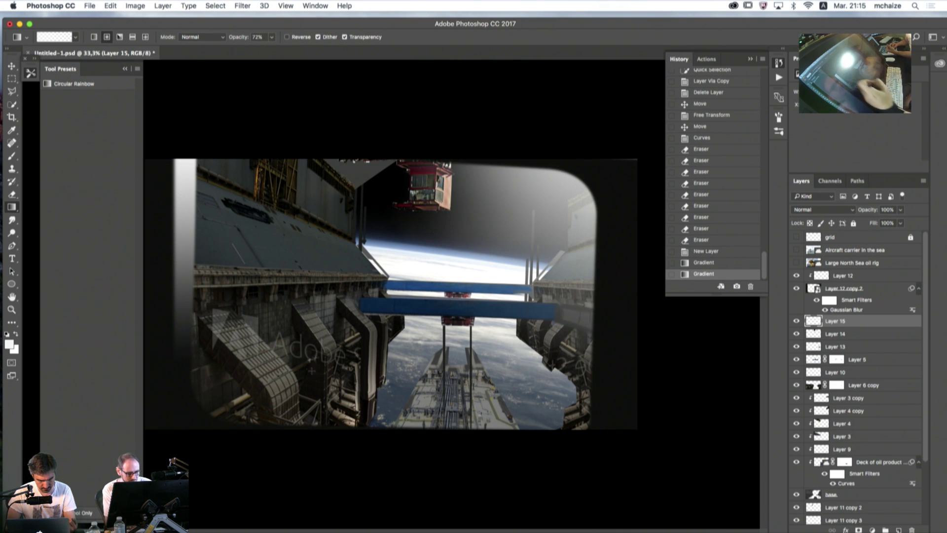
click(699, 265)
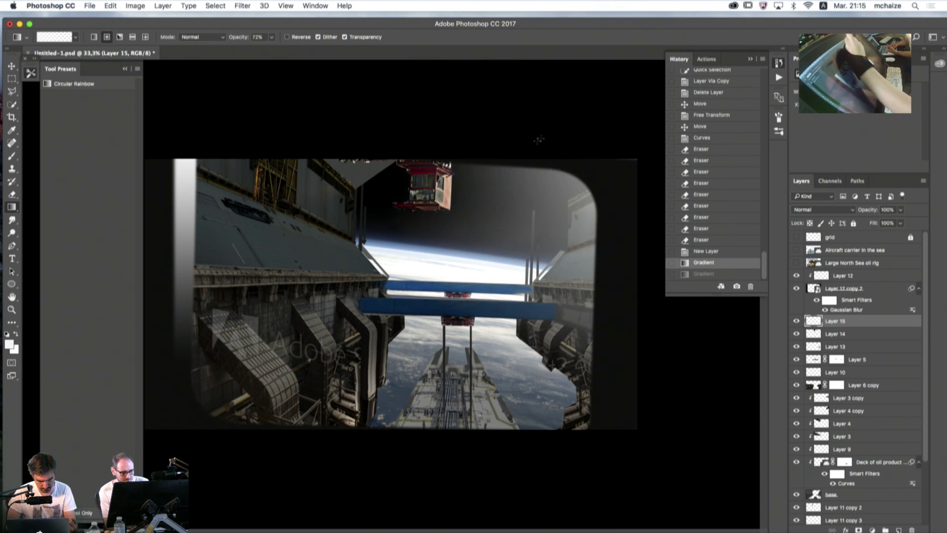
- Add two more radial gradients from above the window's upper-right corner, and check the composition by flipping the canvas horizontally and back
drag(581, 91, 309, 465)
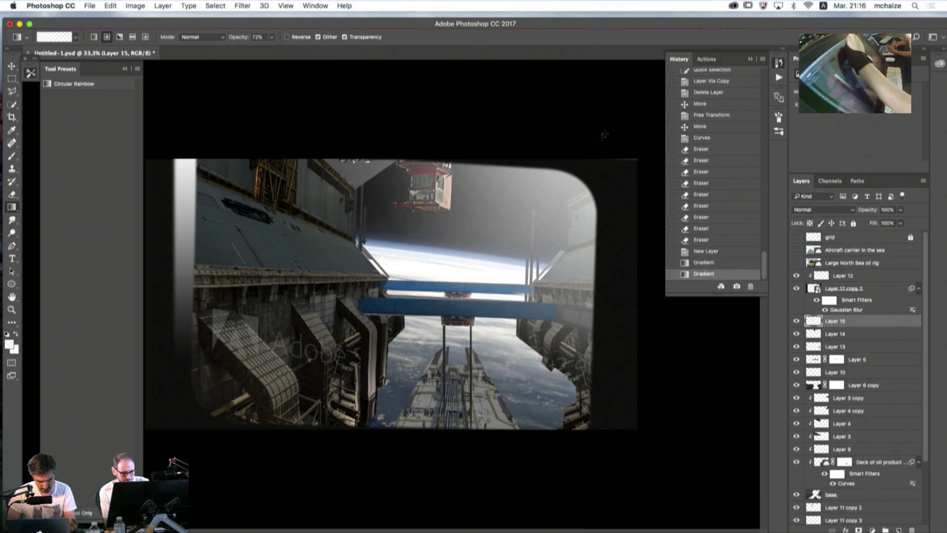
drag(604, 134, 510, 193)
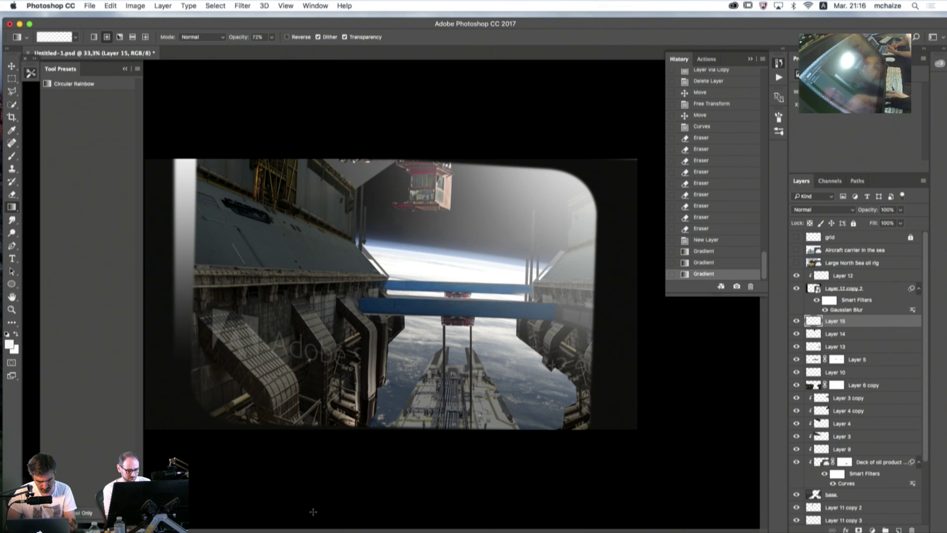
key(ctrl+shift+h)
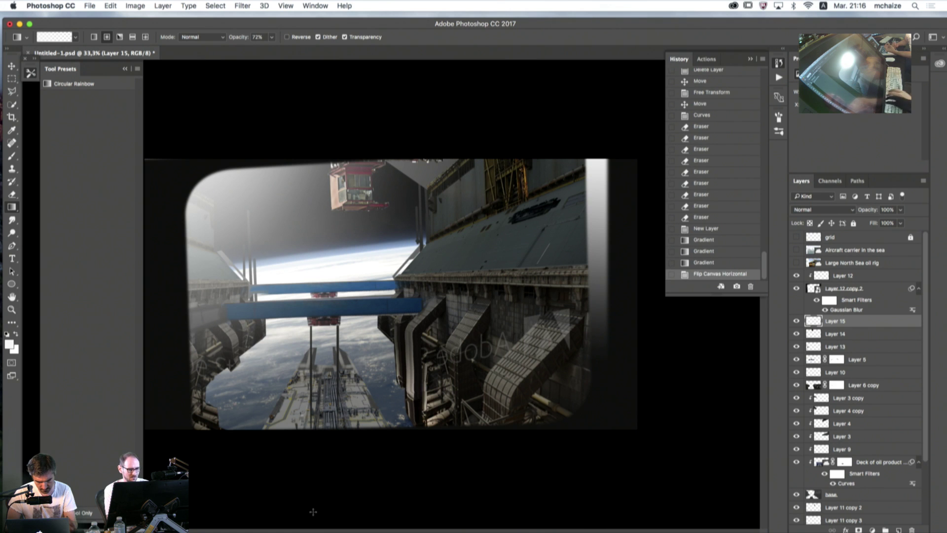
key(ctrl+shift+h)
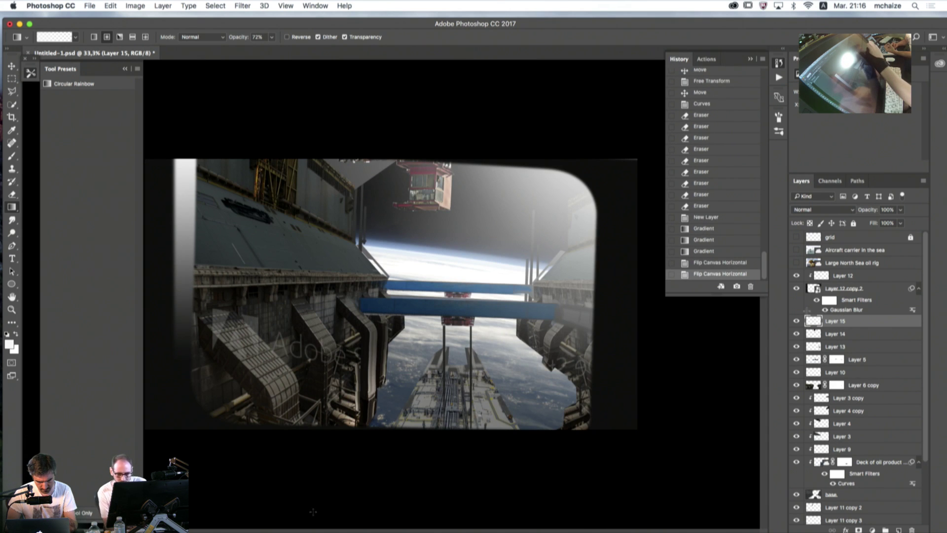
- Rename Layer 15 as gradient
double_click(833, 321)
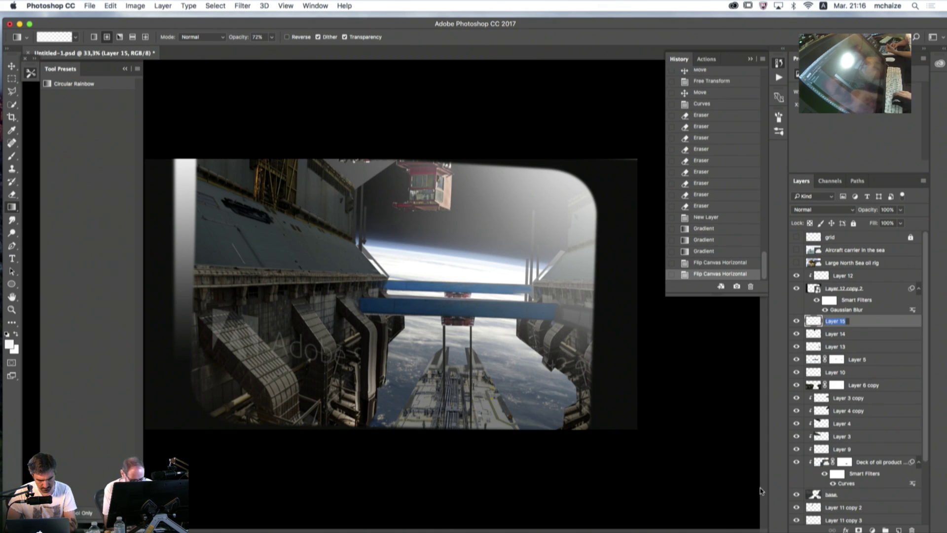
text(dradien)
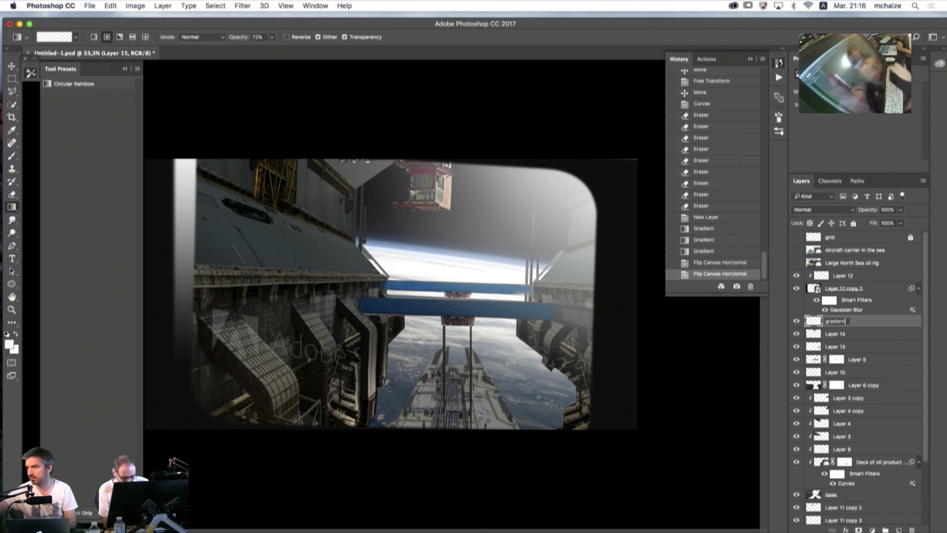
text(t)
key(Return)
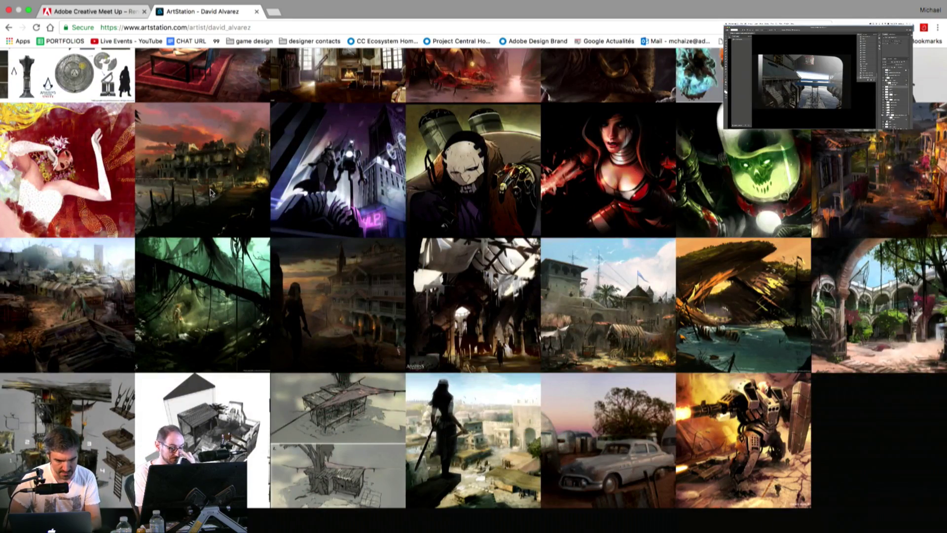
- Switch to the artist's ArtStation page in the browser and view the profile header
scroll(211, 192, up, 20)
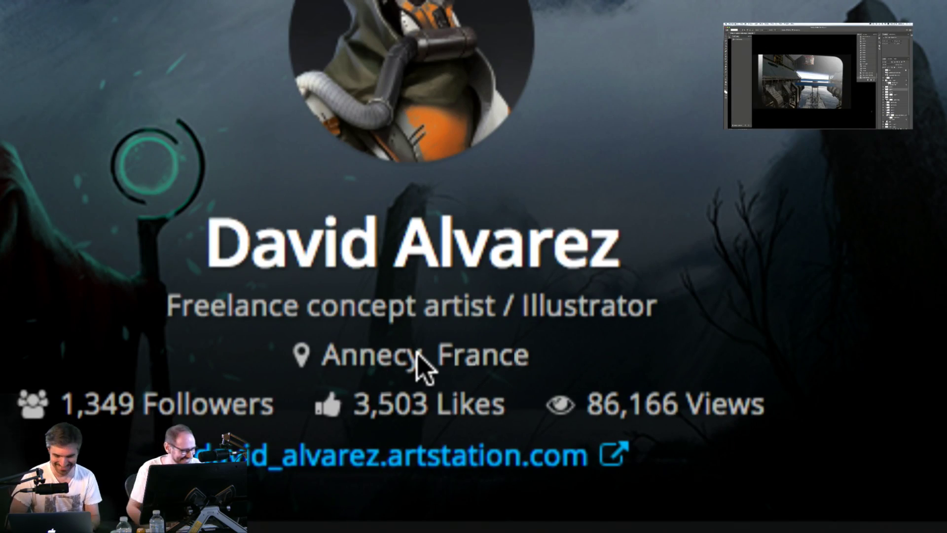
- Browse the artwork gallery on the artist's ArtStation page
scroll(296, 369, down, 10)
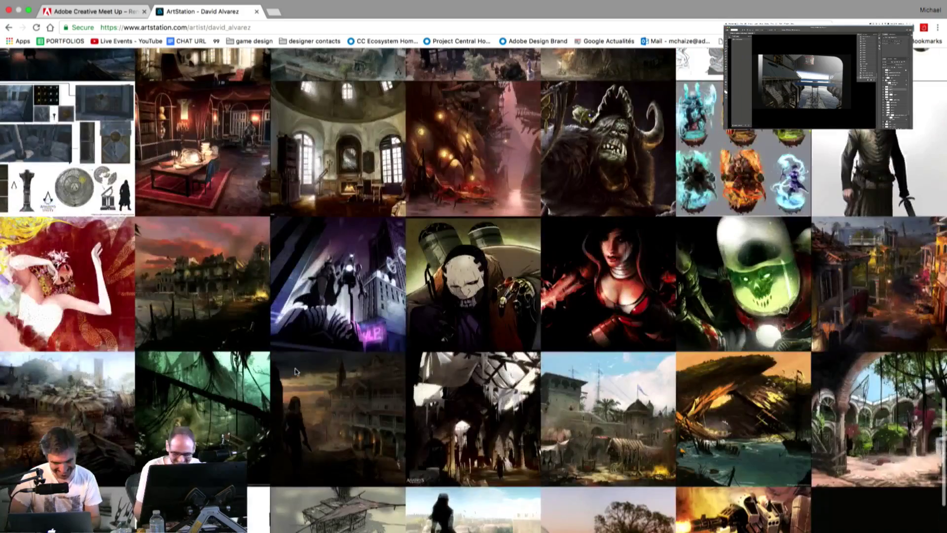
click(215, 290)
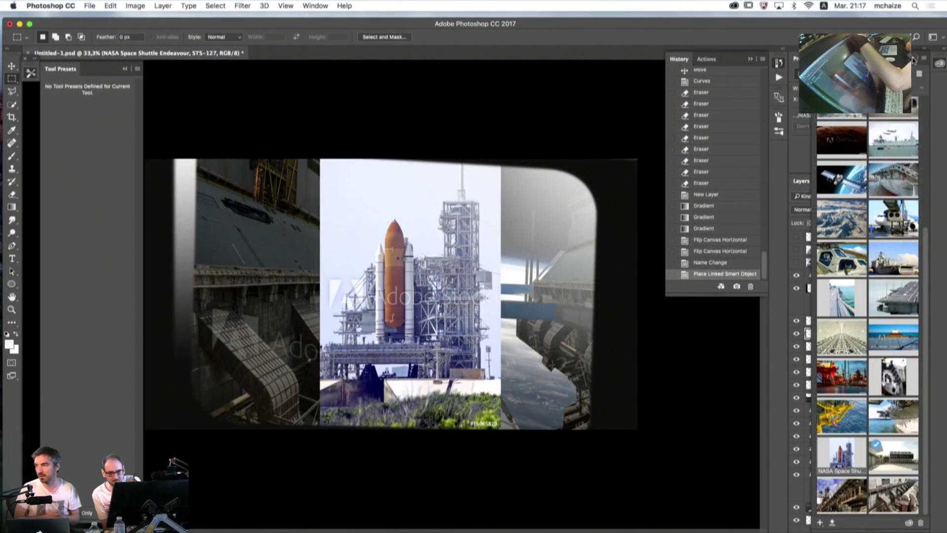
- Copy the upper launch tower section of the NASA Space Shuttle photo to a new layer and delete the photo layer
click(912, 60)
click(797, 334)
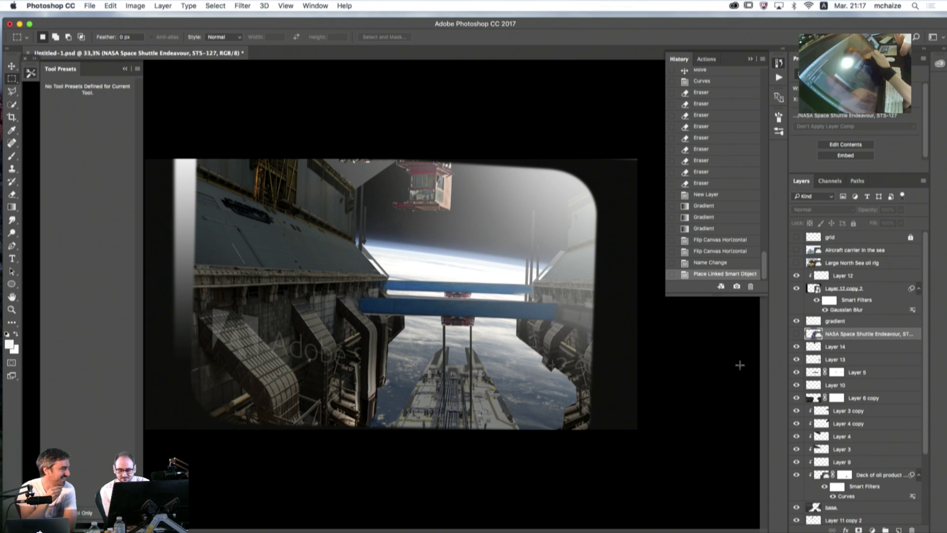
click(796, 333)
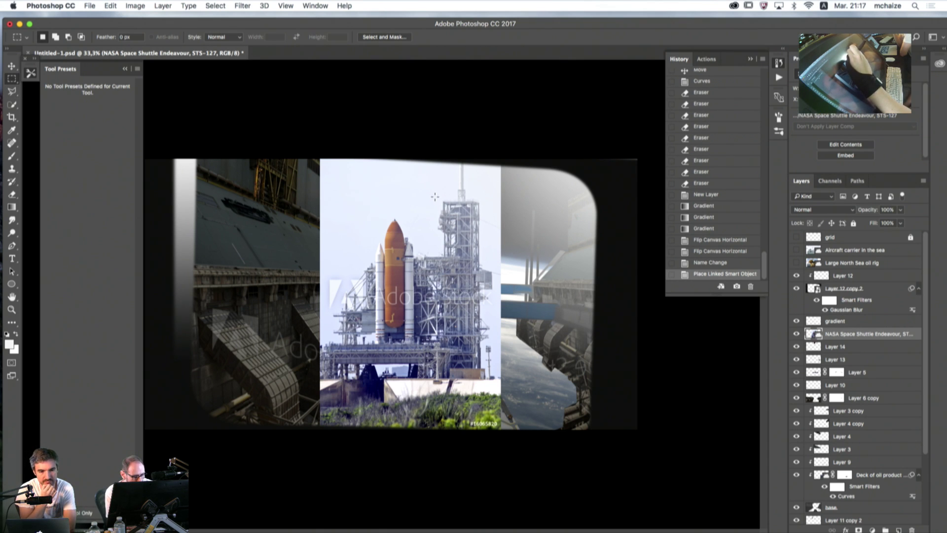
drag(435, 197, 457, 256)
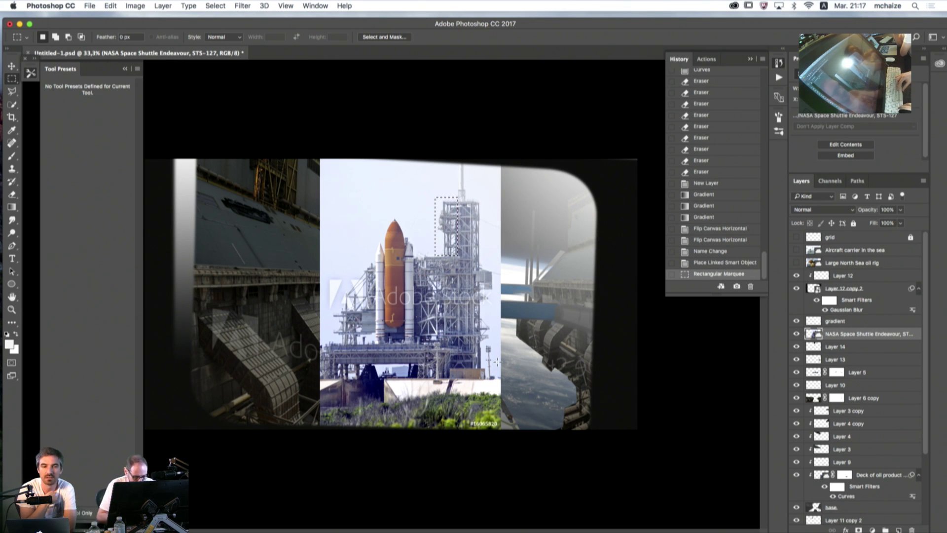
key(alt)
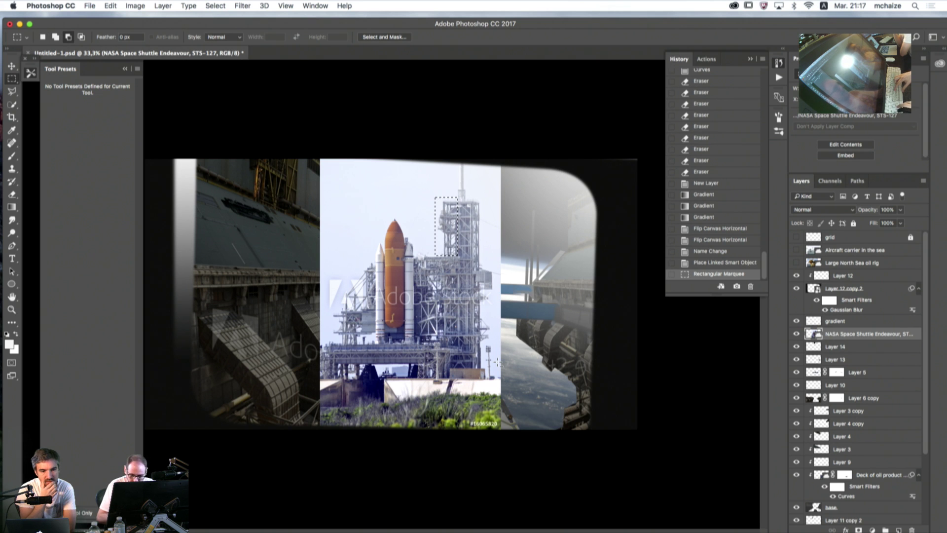
key(super+j)
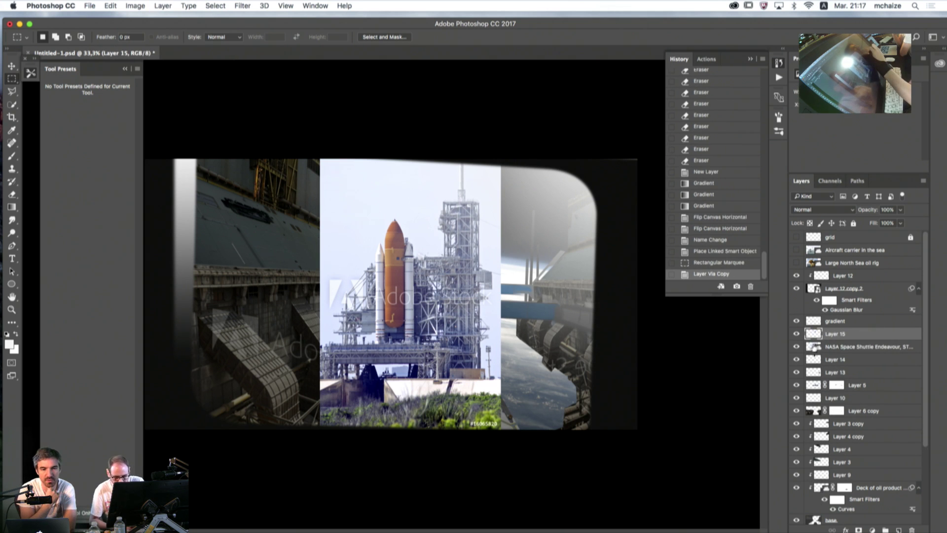
click(810, 347)
key(BackSpace)
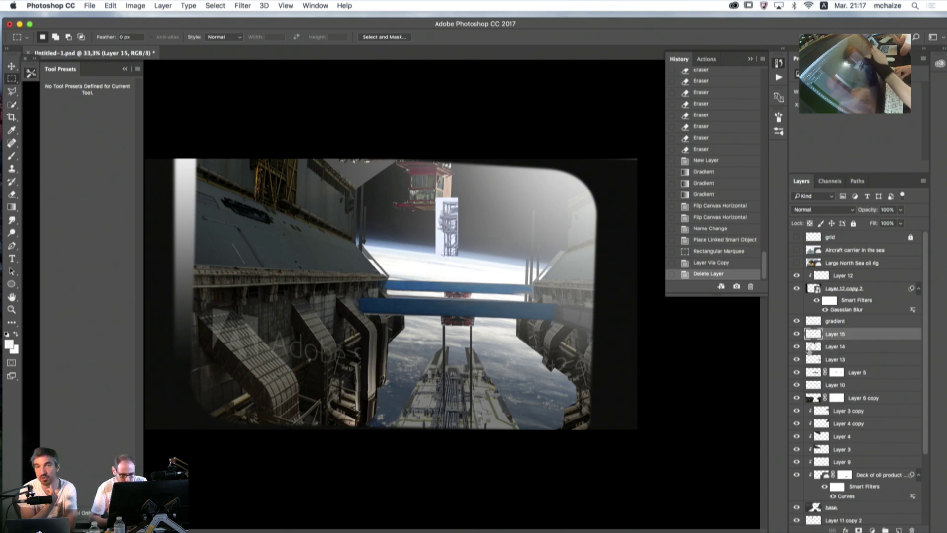
- Scale the tower piece to about 206%, rotate it 105° and move it toward the station's upper-left wall
key(super+t)
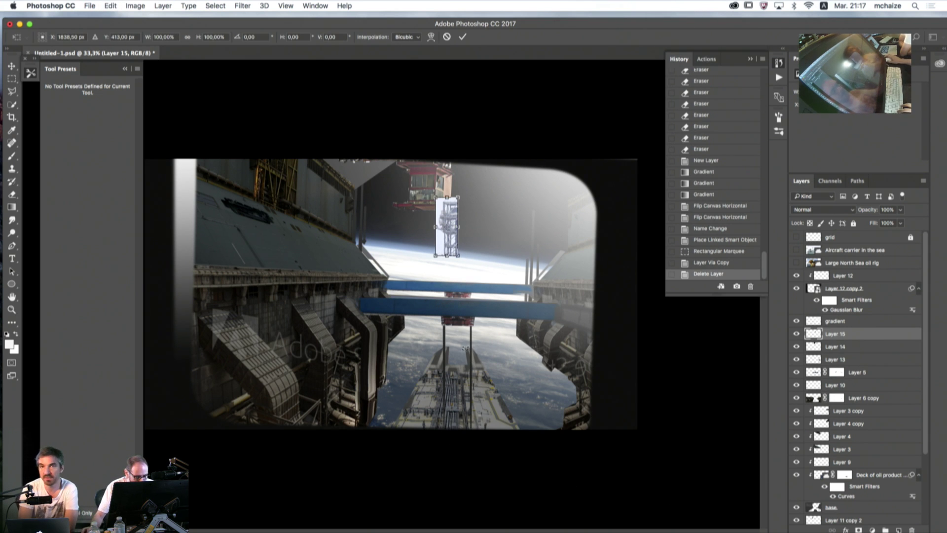
drag(435, 255, 419, 287)
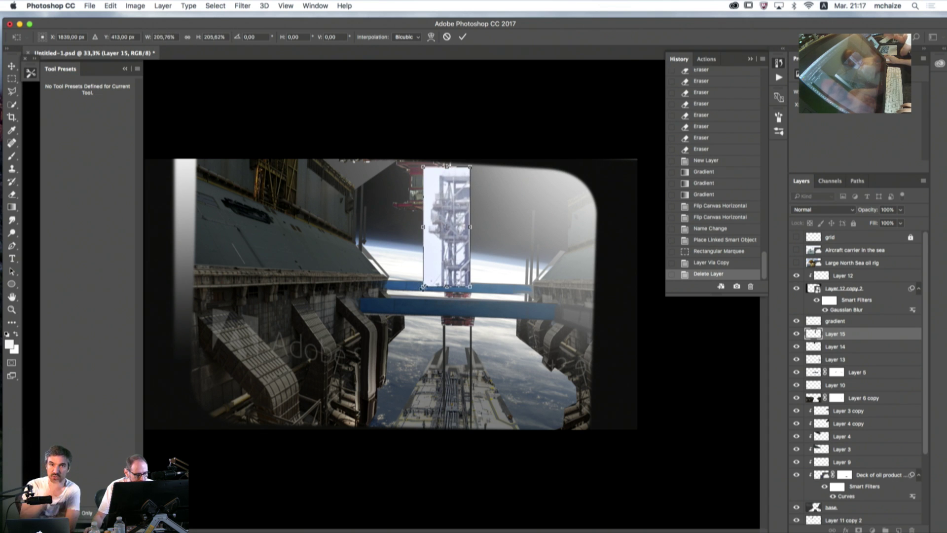
drag(474, 299, 402, 275)
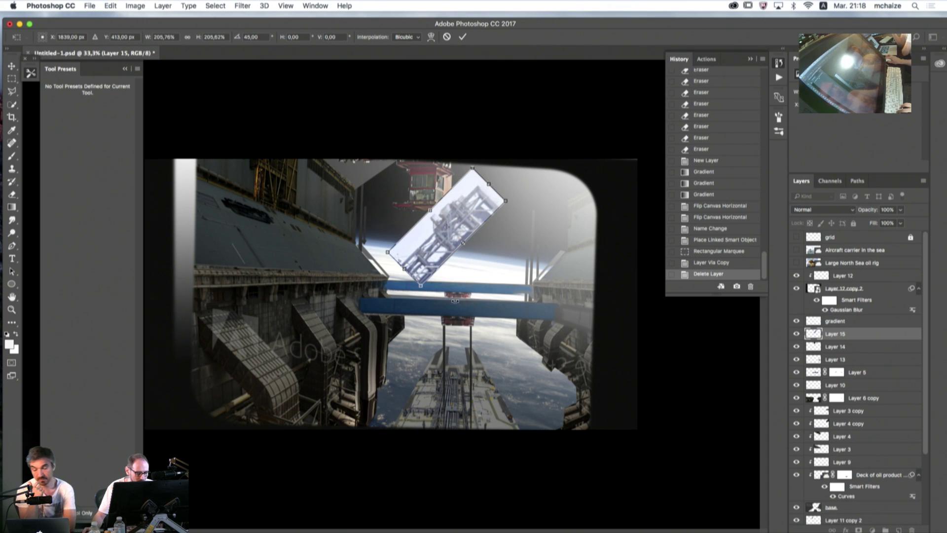
drag(455, 301, 406, 261)
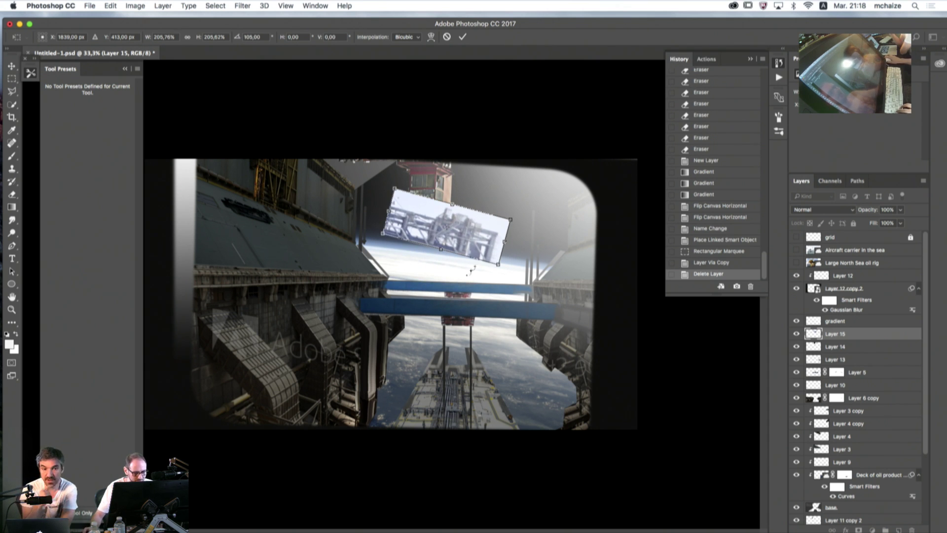
drag(471, 243, 383, 235)
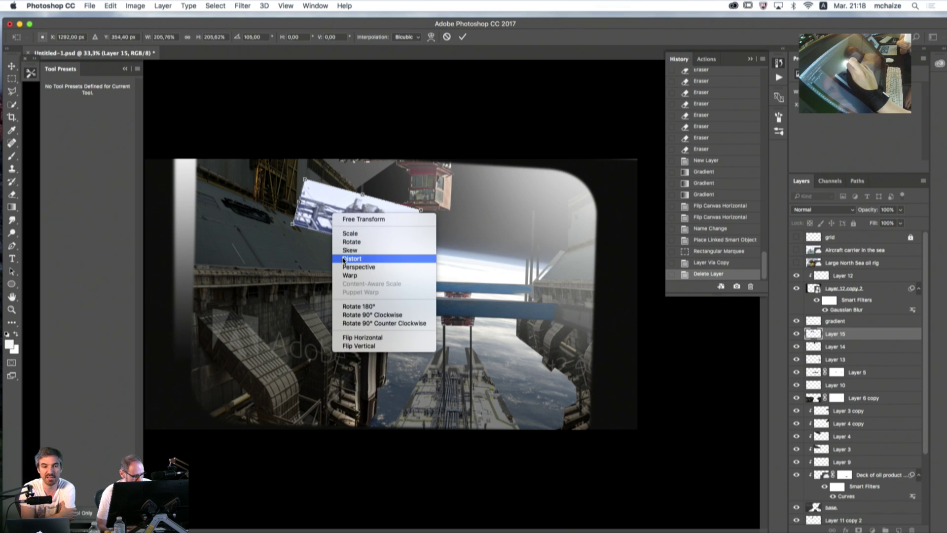
click(351, 258)
key(Return)
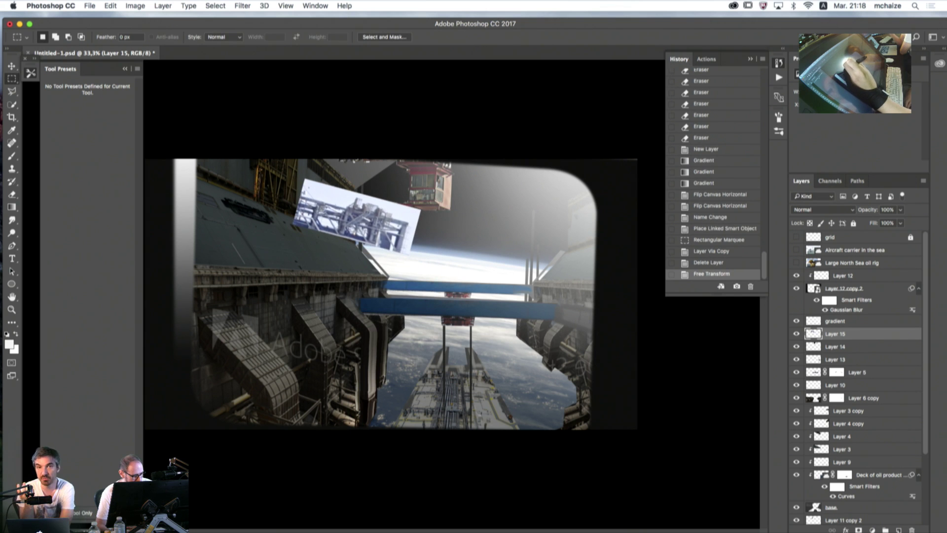
mouse_move(320, 201)
mouse_down()
mouse_move(307, 167)
mouse_move(328, 217)
mouse_up()
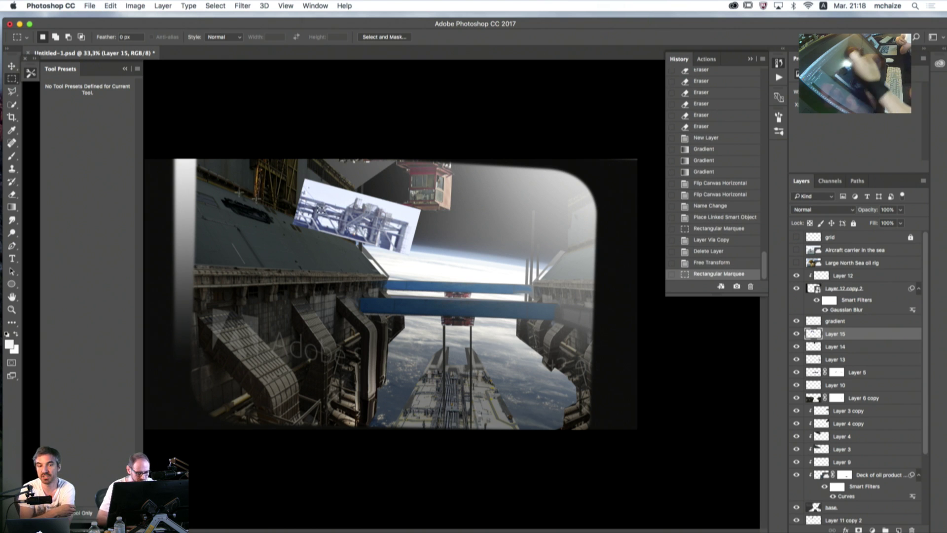
key(ctrl+alt+z)
key(ctrl+alt+z)
- Move the tower piece up and left so it sits over the sloped station wall
key(v)
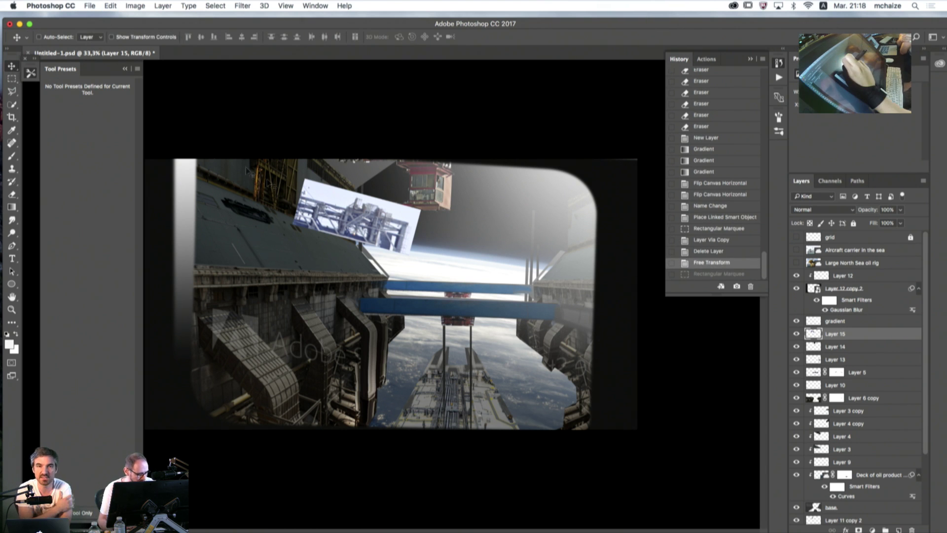
drag(337, 212, 307, 218)
right_click(307, 218)
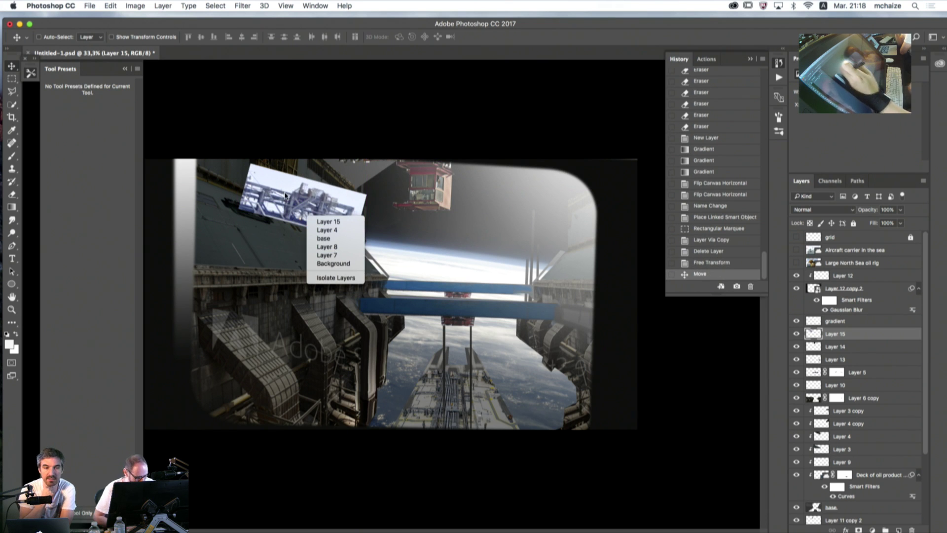
key(Escape)
- Distort the tower piece, stretching it taller and pulling its upper-left corner up beyond the canvas edge
key(super+t)
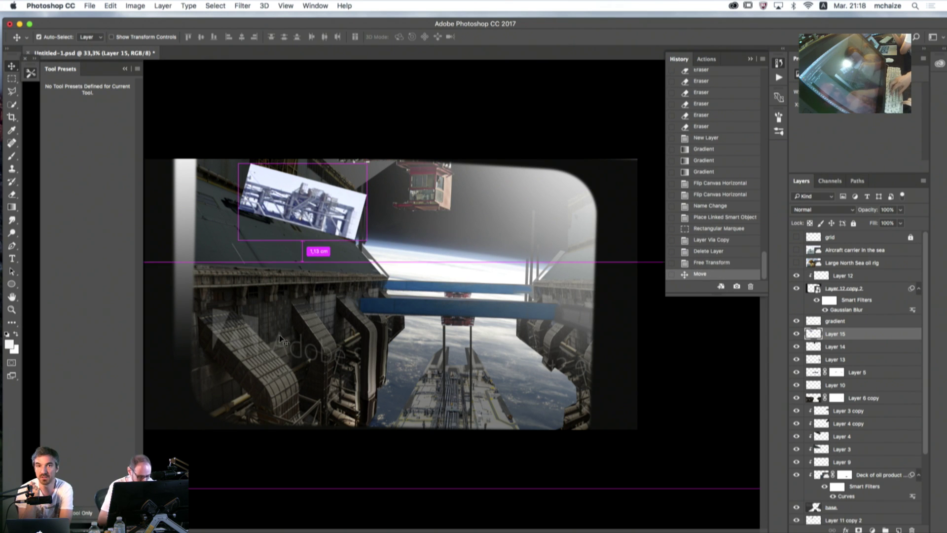
right_click(324, 214)
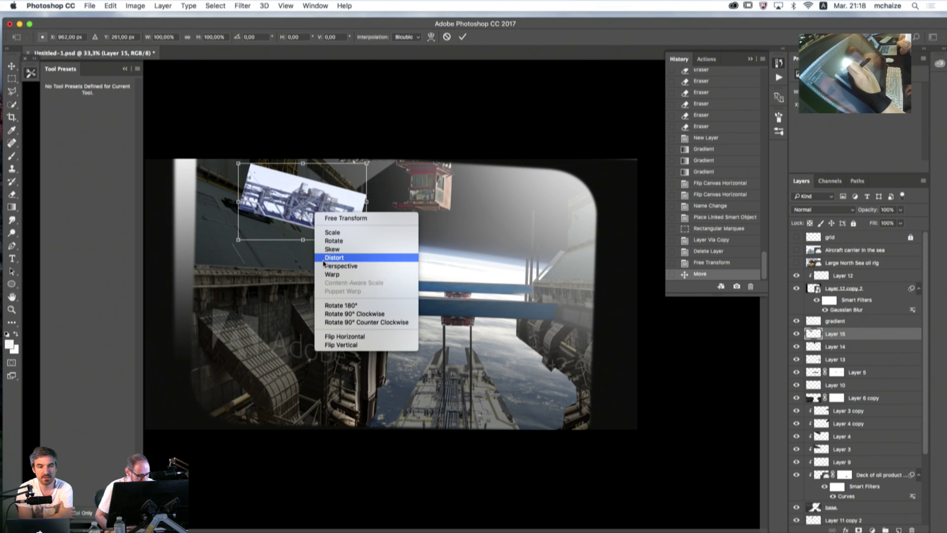
click(324, 261)
mouse_move(302, 164)
mouse_down()
mouse_move(325, 148)
mouse_move(309, 154)
mouse_up()
mouse_move(302, 241)
mouse_down()
mouse_move(288, 231)
mouse_move(309, 243)
mouse_up()
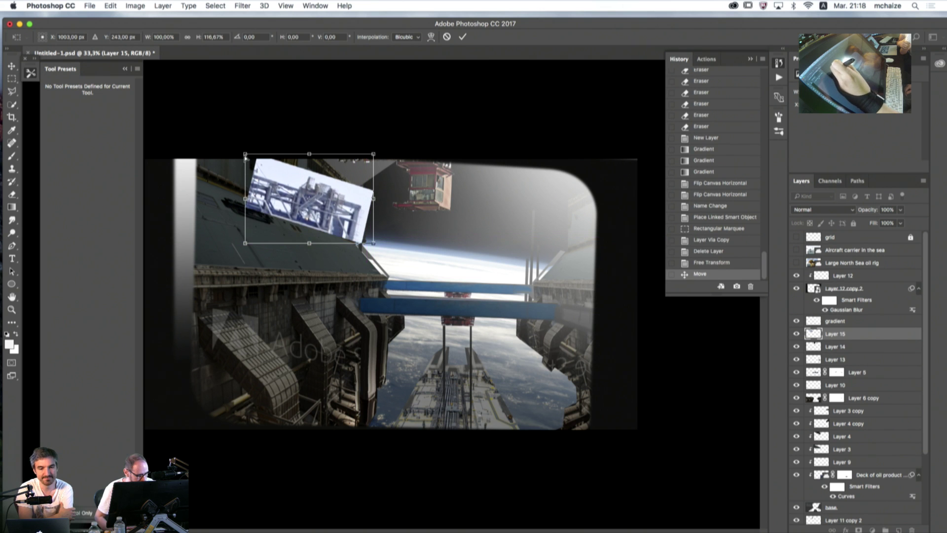
drag(245, 155, 250, 110)
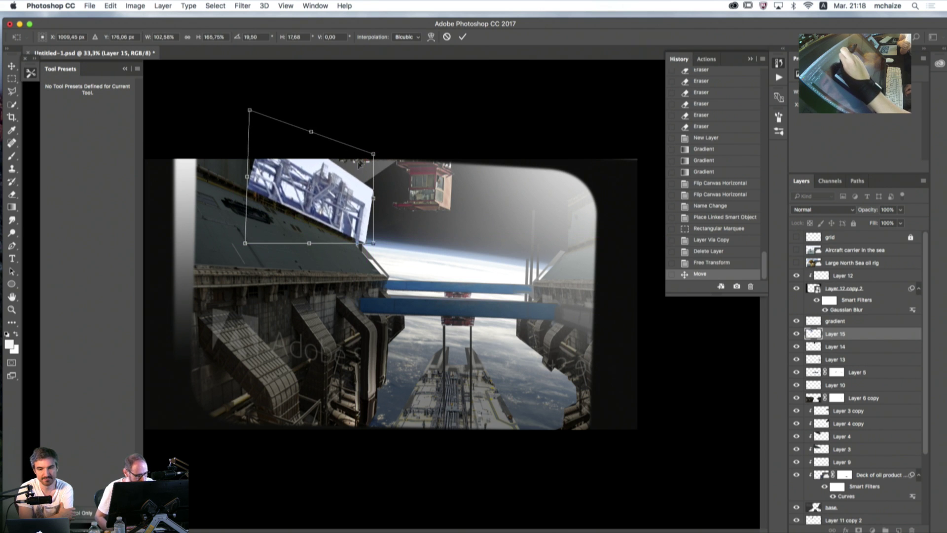
- Refine the tower piece's distorted corners and edges to follow the left station wall's perspective, and apply the transform
mouse_move(360, 162)
mouse_down()
mouse_move(367, 148)
mouse_move(355, 174)
mouse_up()
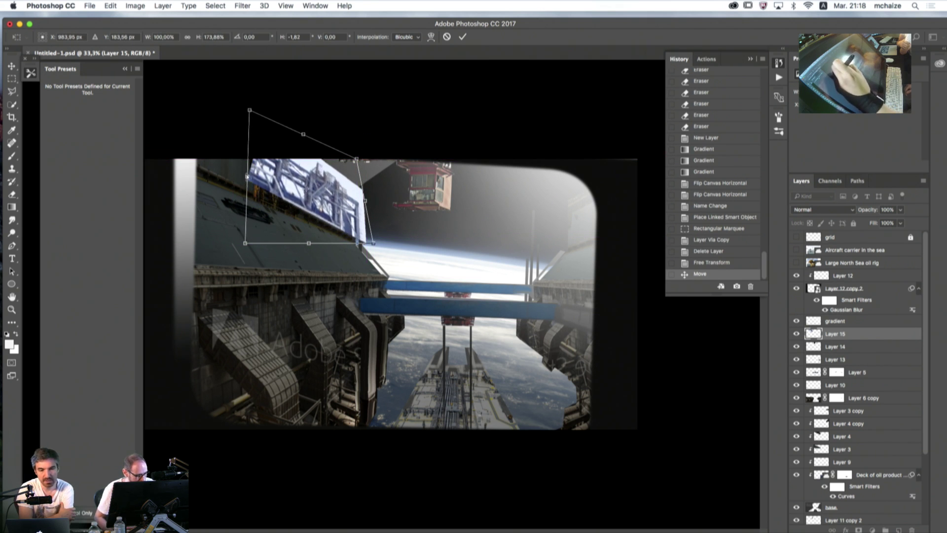
drag(246, 176, 234, 183)
drag(235, 253, 318, 212)
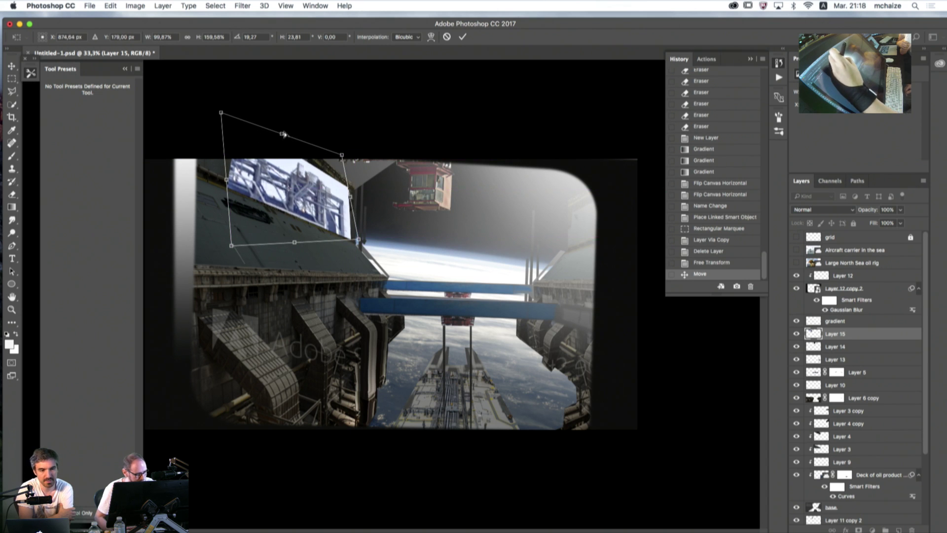
drag(284, 134, 285, 151)
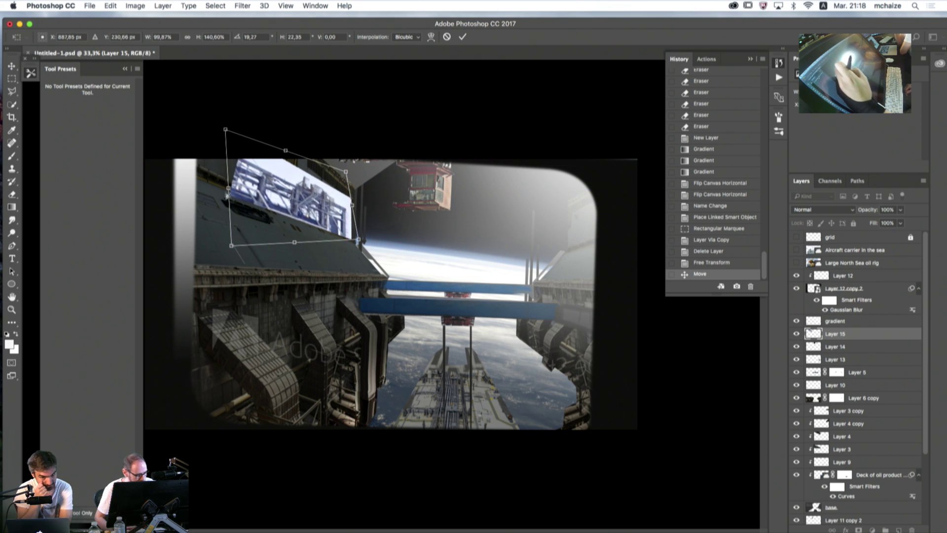
drag(232, 246, 254, 236)
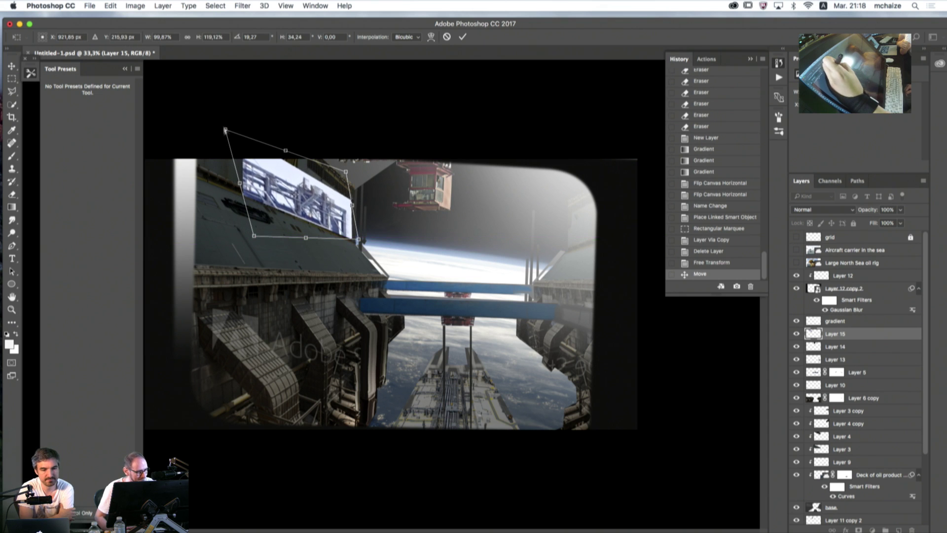
drag(225, 129, 221, 119)
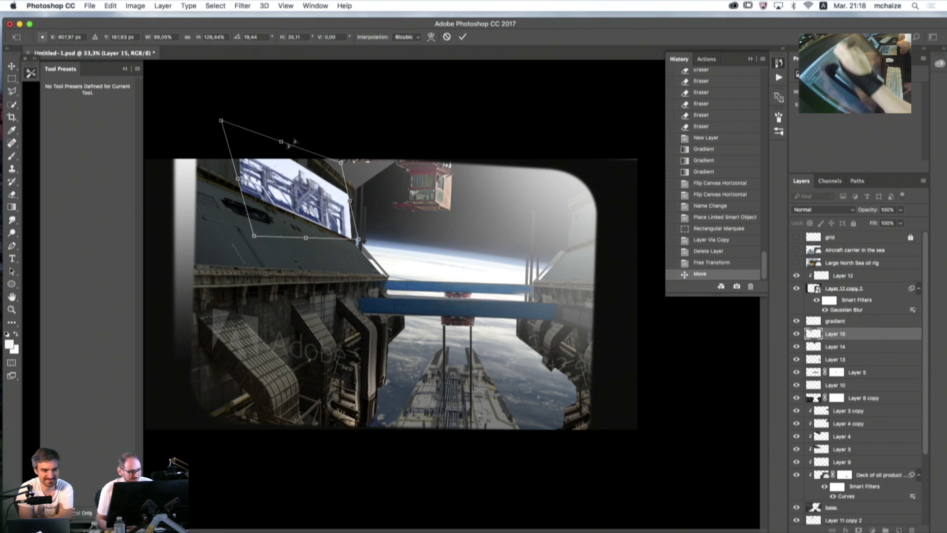
click(462, 36)
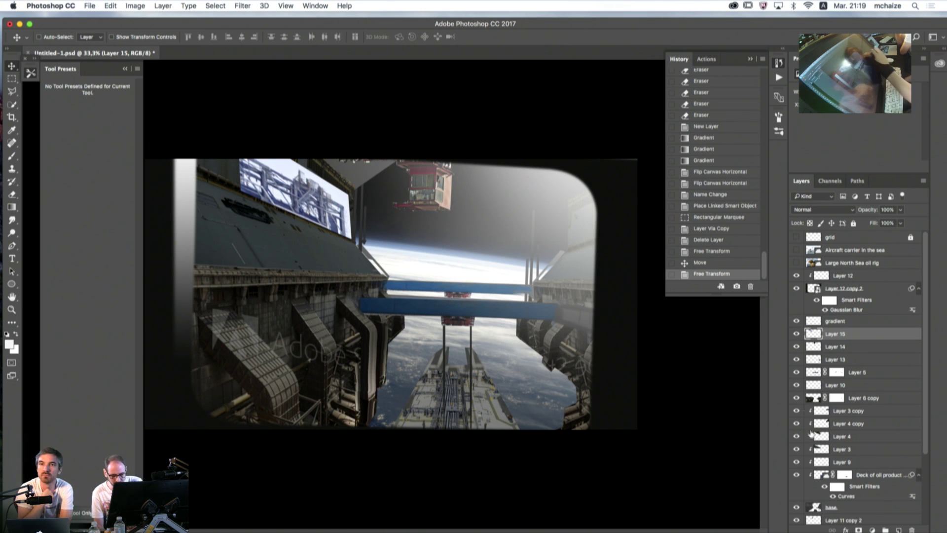
- Add an e3e3e3 Solid Color fill layer above the tower piece and invert its mask to black
click(779, 78)
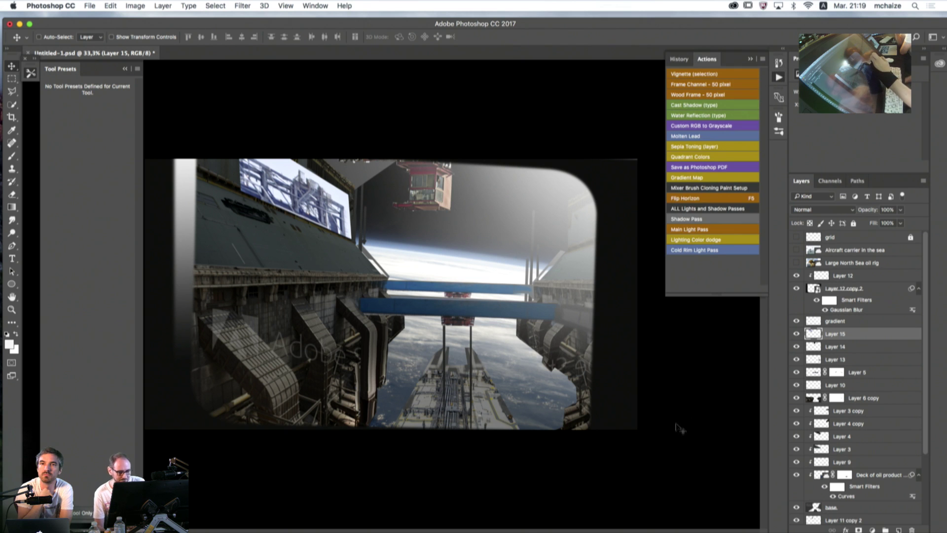
click(778, 78)
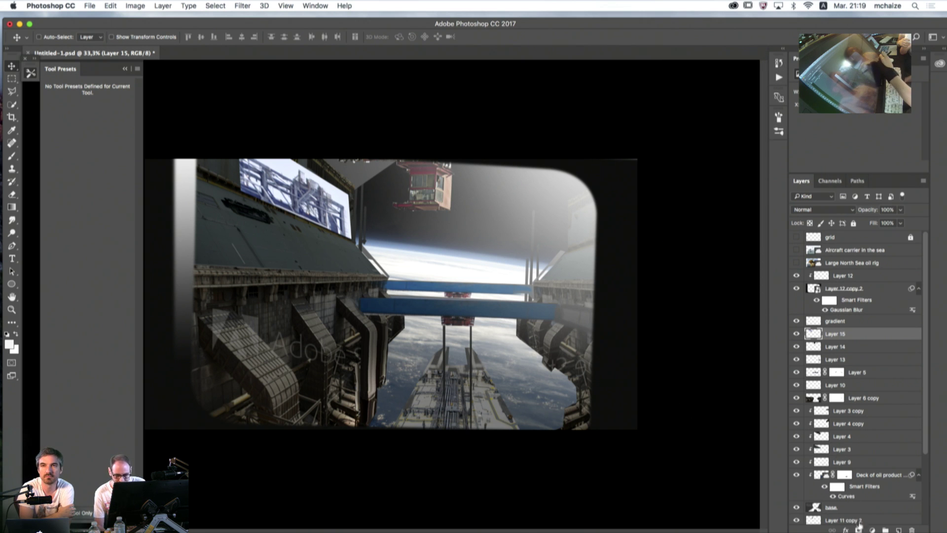
click(871, 529)
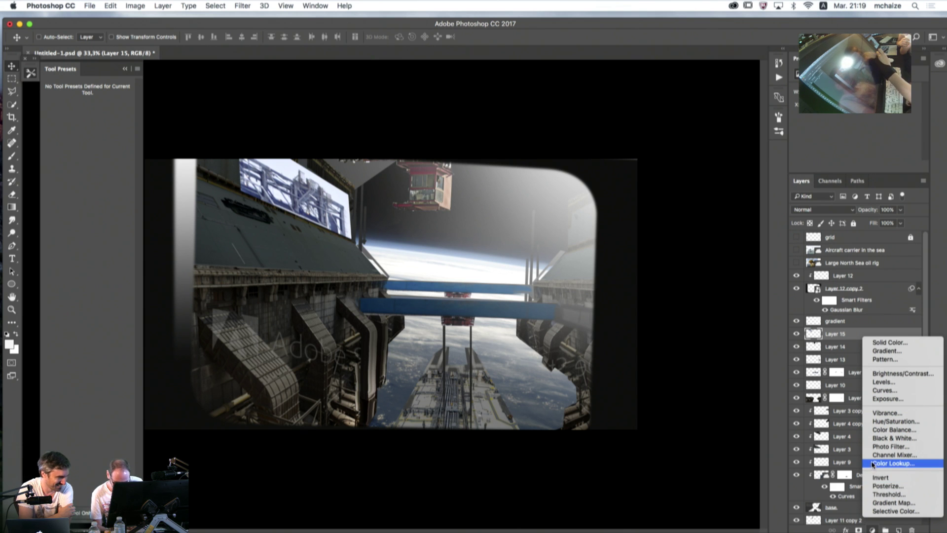
click(874, 344)
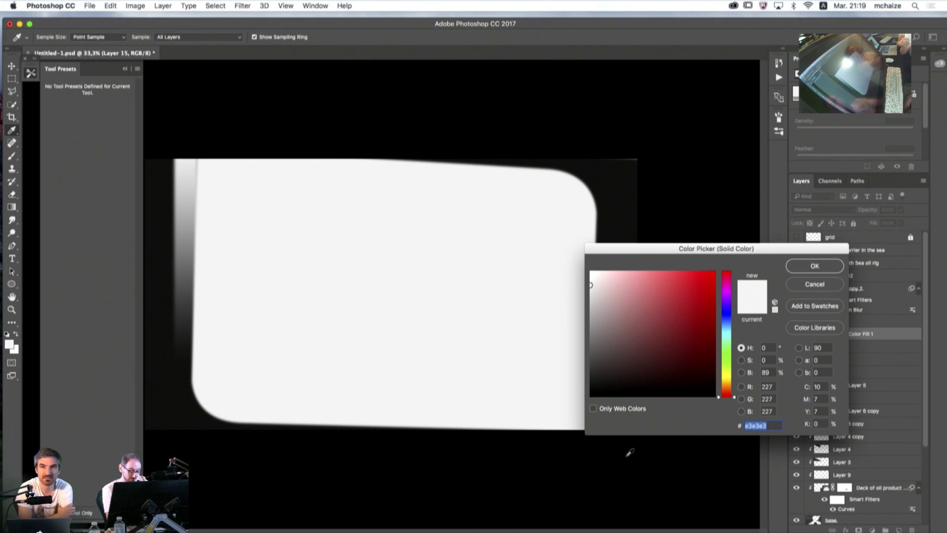
drag(673, 243, 505, 190)
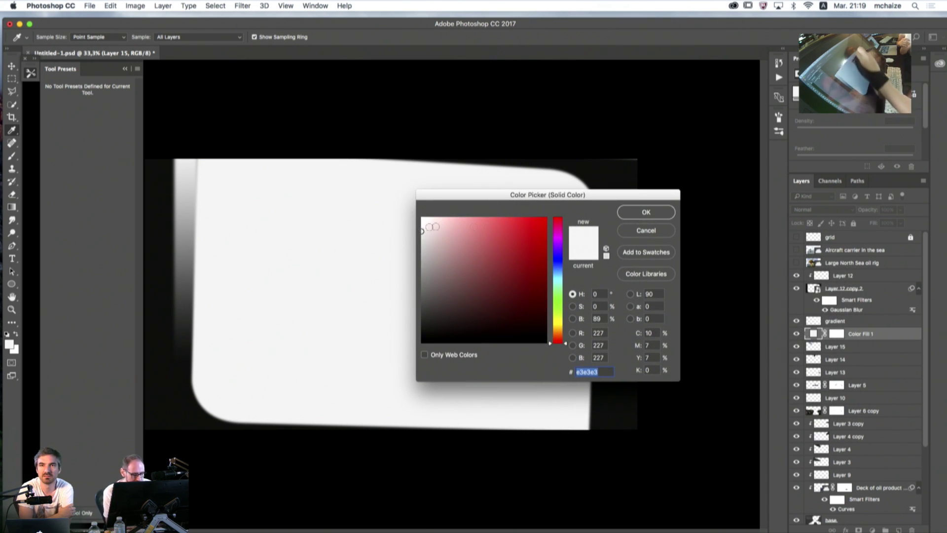
click(631, 213)
click(837, 334)
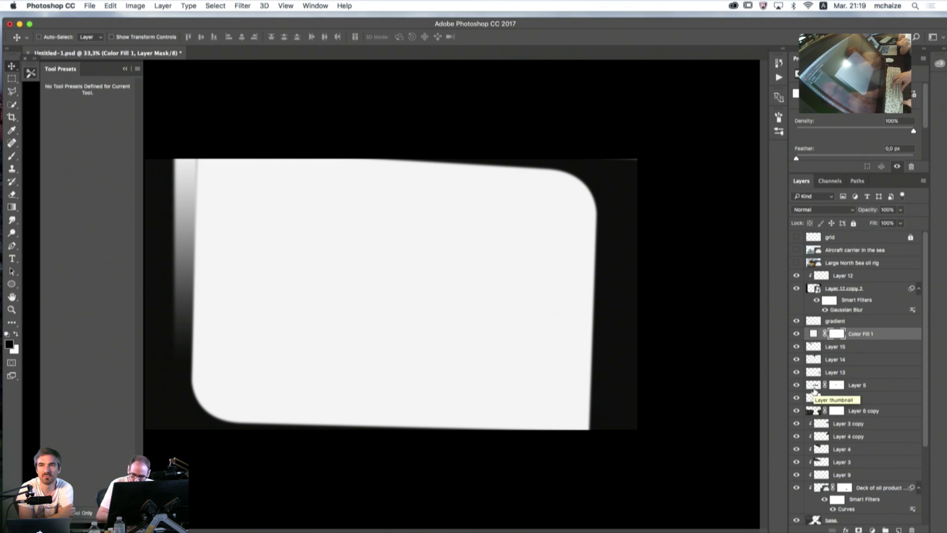
key(super+i)
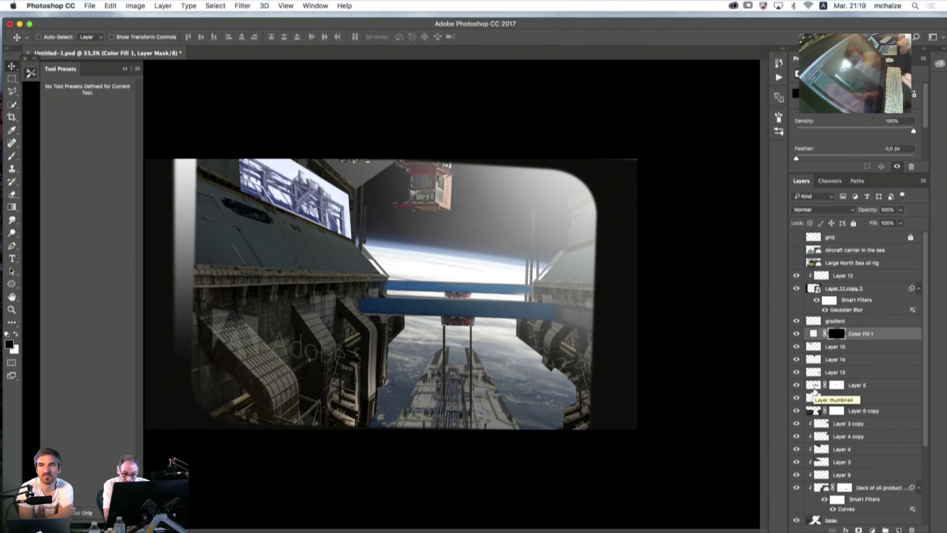
- Select the bright areas of the tower piece on Layer 15 with the Magic Wand at tolerance 32, non-contiguous
click(814, 348)
click(12, 104)
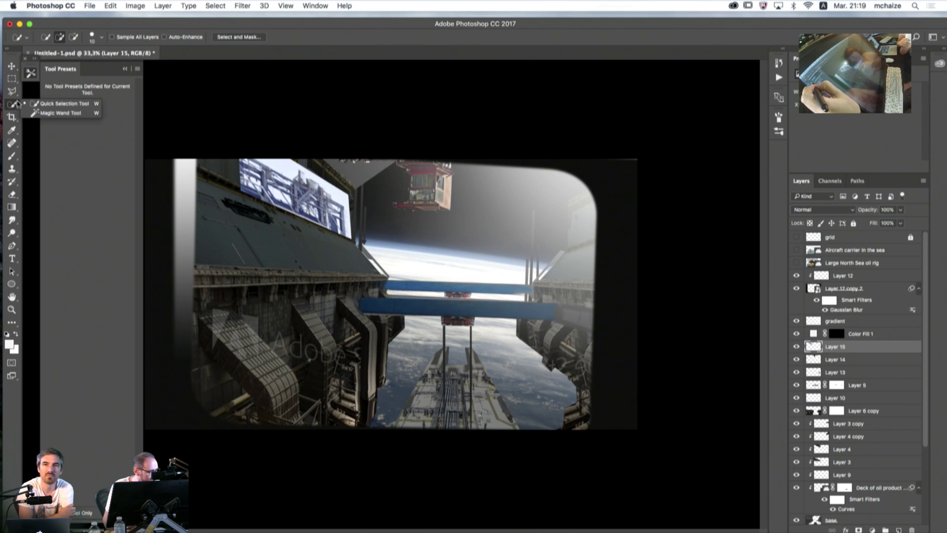
click(58, 113)
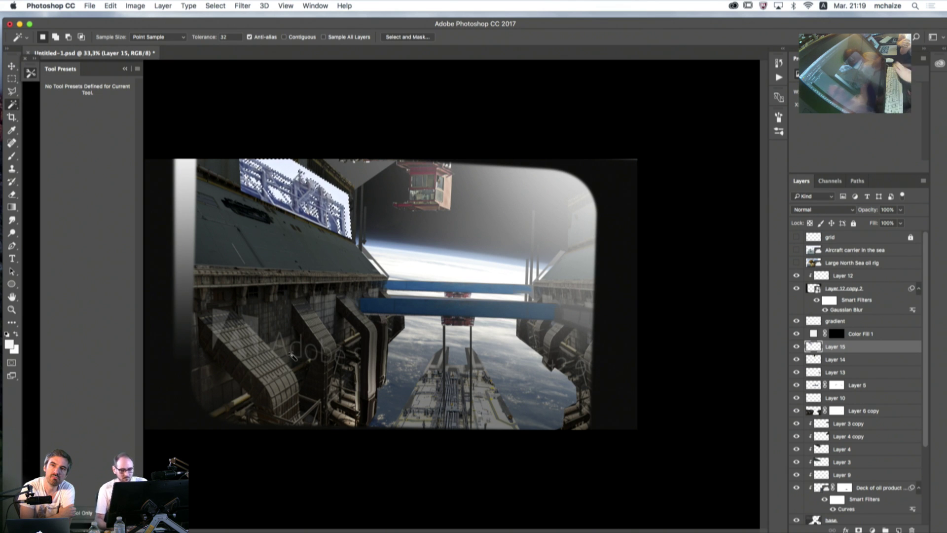
- Fill the selected areas with white on the Color Fill 1 mask, hide Layer 15, and clear the selection
click(836, 333)
click(796, 346)
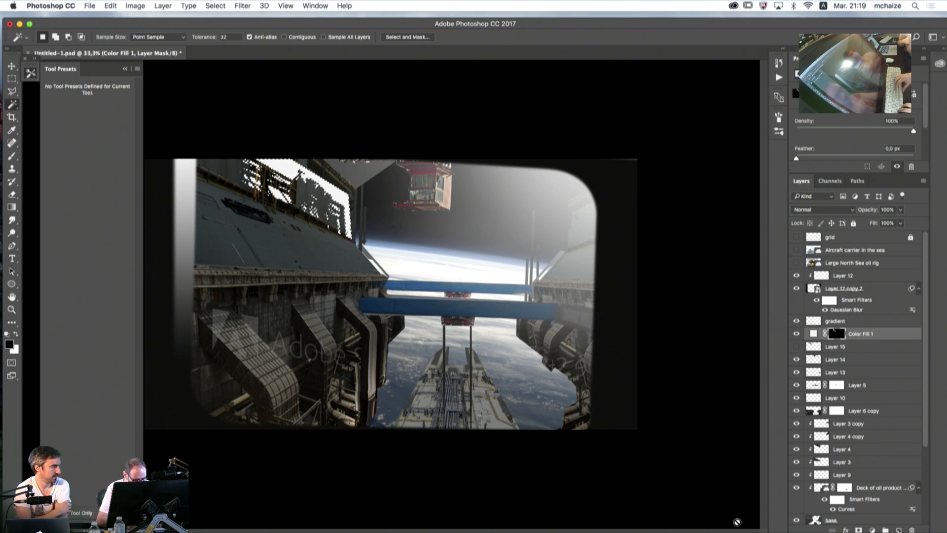
key(alt)
key(j)
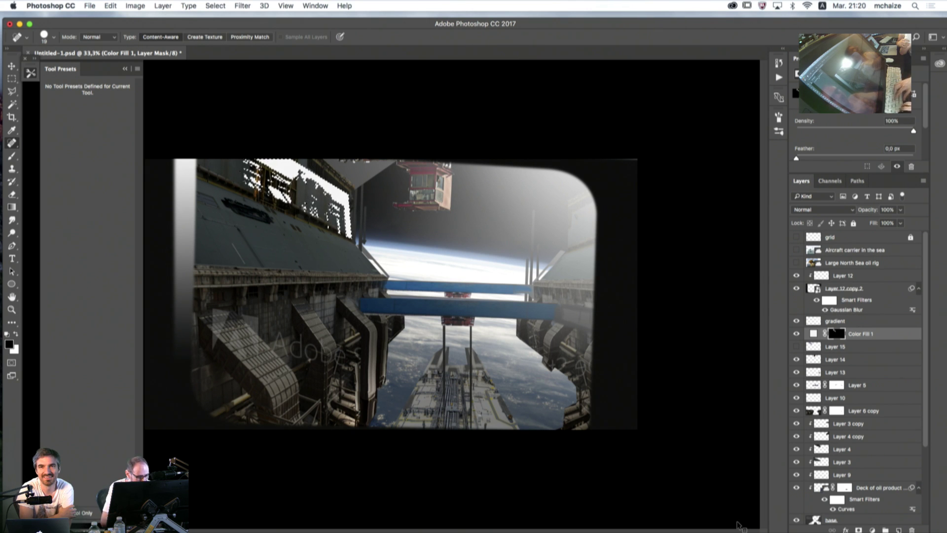
key(super+d)
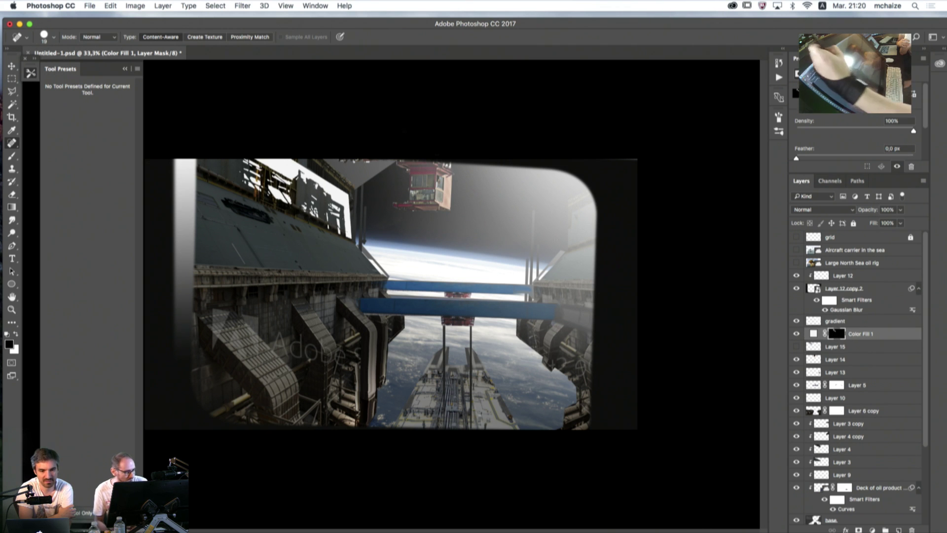
- Soften the Color Fill 1 mask with a Gaussian Blur of 5.8 pixels radius
click(243, 5)
click(241, 5)
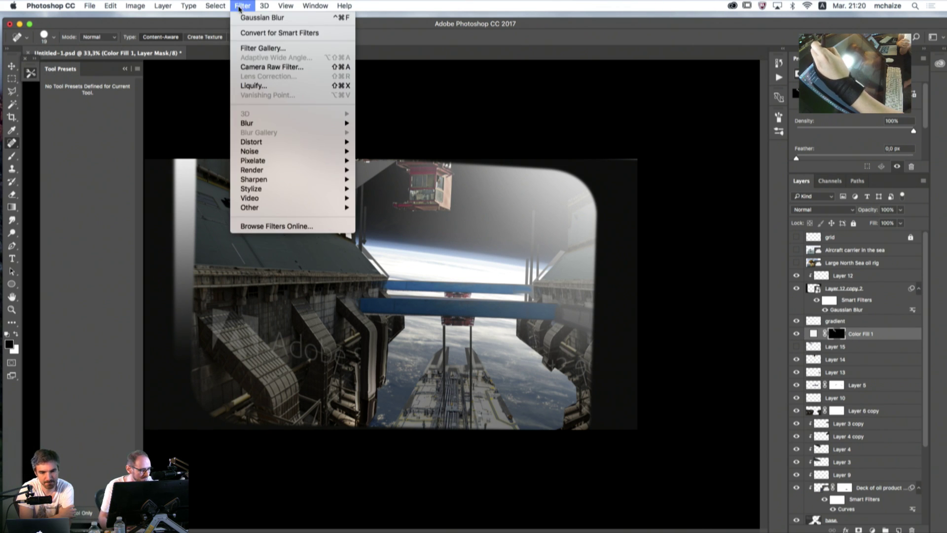
mouse_move(247, 123)
click(375, 162)
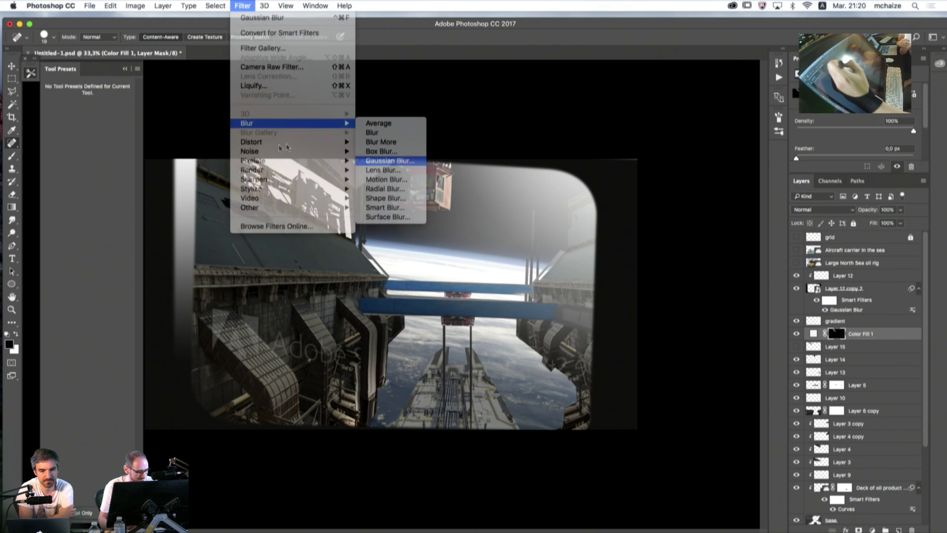
mouse_move(439, 328)
mouse_down()
mouse_move(419, 330)
mouse_move(431, 332)
mouse_up()
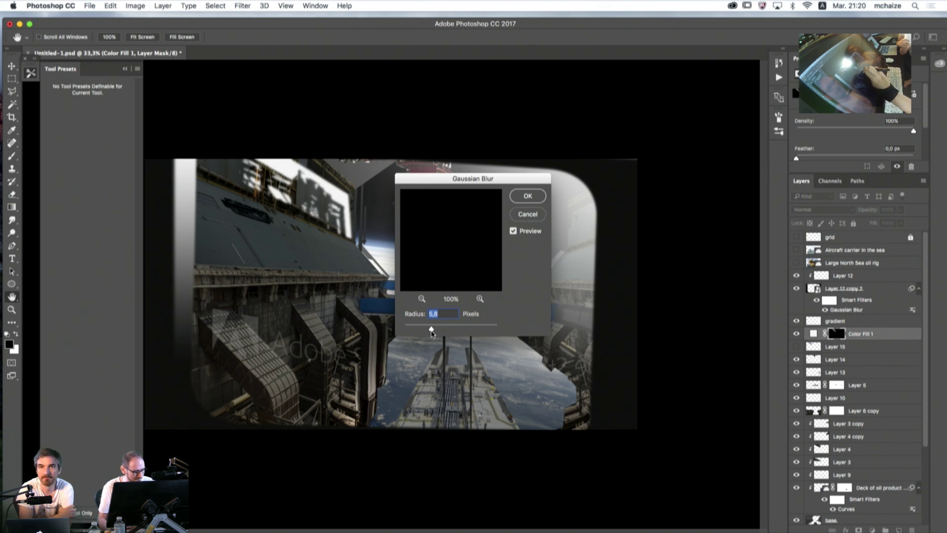
click(528, 196)
key(j)
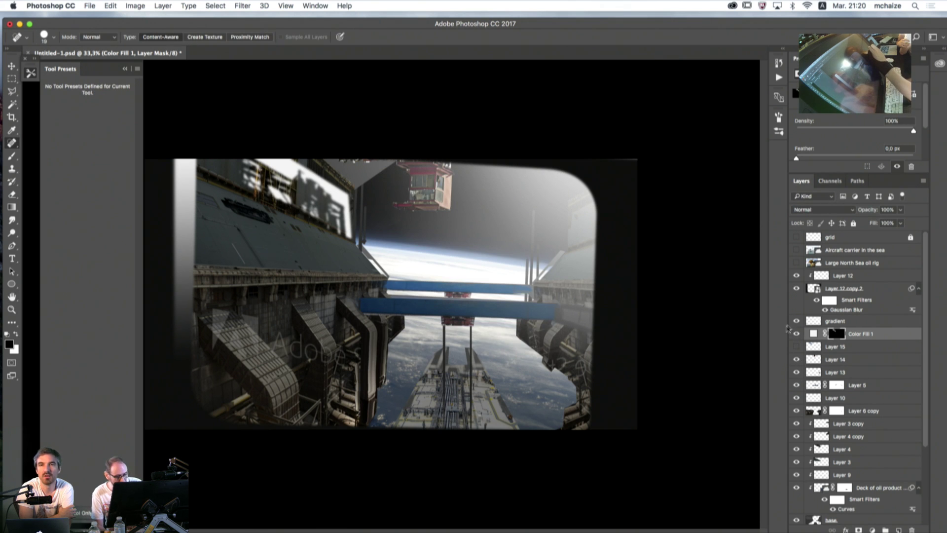
- Change the Color Fill 1 colour to the pale yellow f0dfa2
double_click(813, 334)
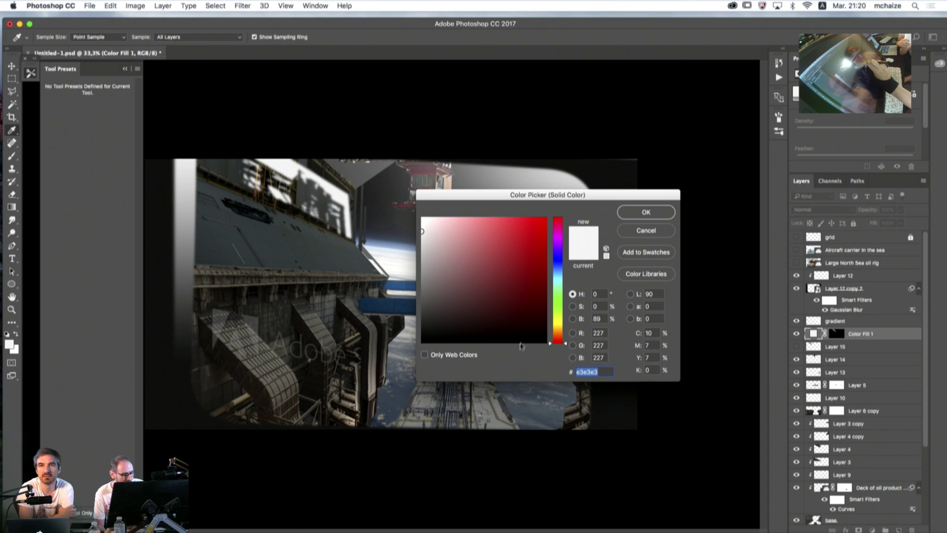
mouse_move(424, 231)
mouse_down()
mouse_move(437, 260)
mouse_move(427, 262)
mouse_move(422, 236)
mouse_up()
click(557, 332)
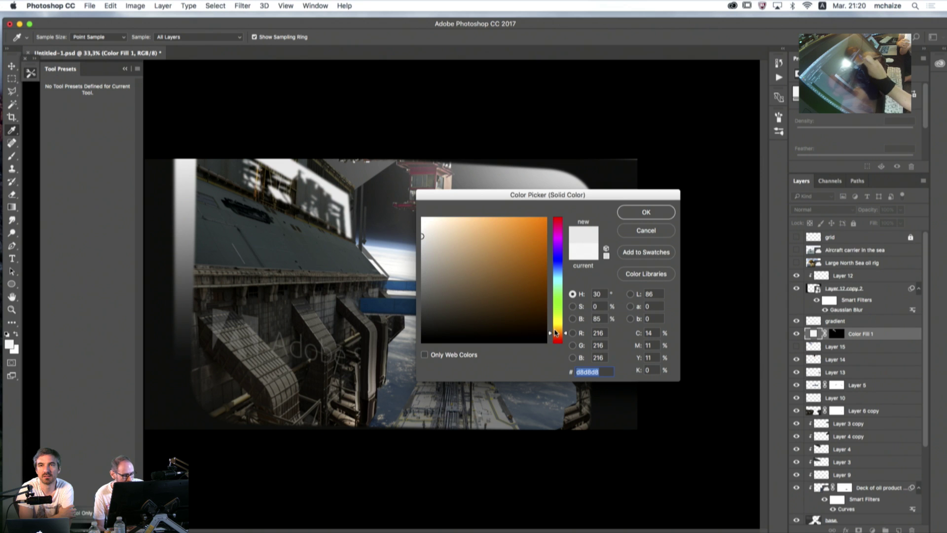
click(557, 327)
click(427, 244)
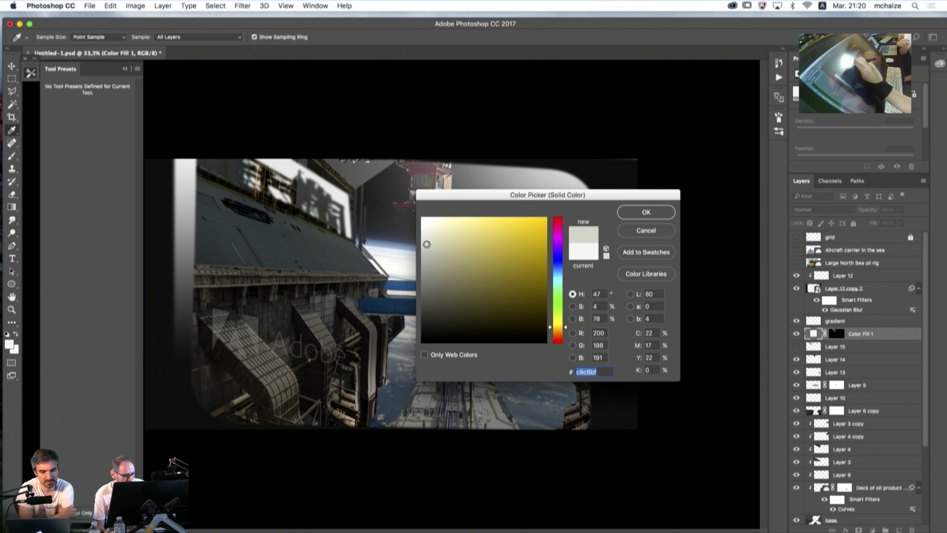
drag(426, 244, 462, 225)
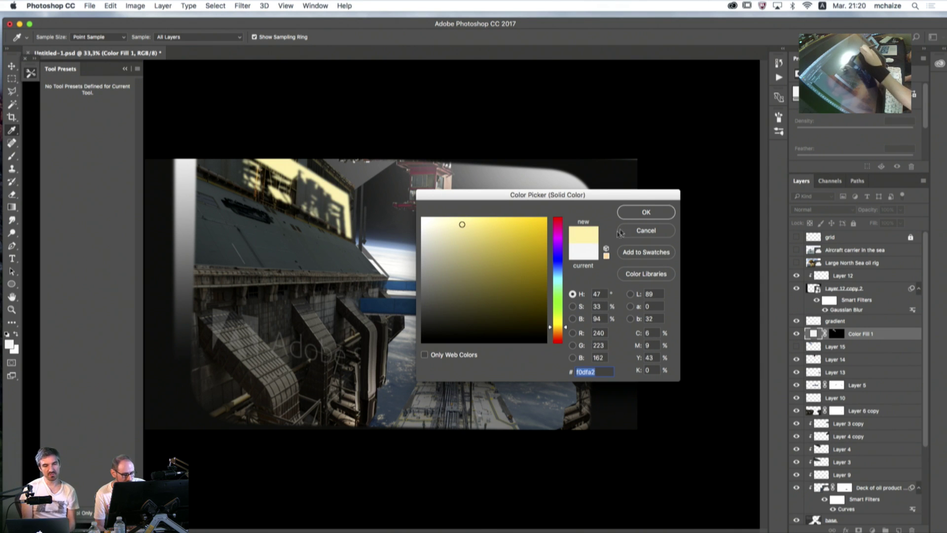
click(634, 212)
- Set Color Fill 1 to the Color Dodge blend mode and lower its fill to 90%
click(811, 210)
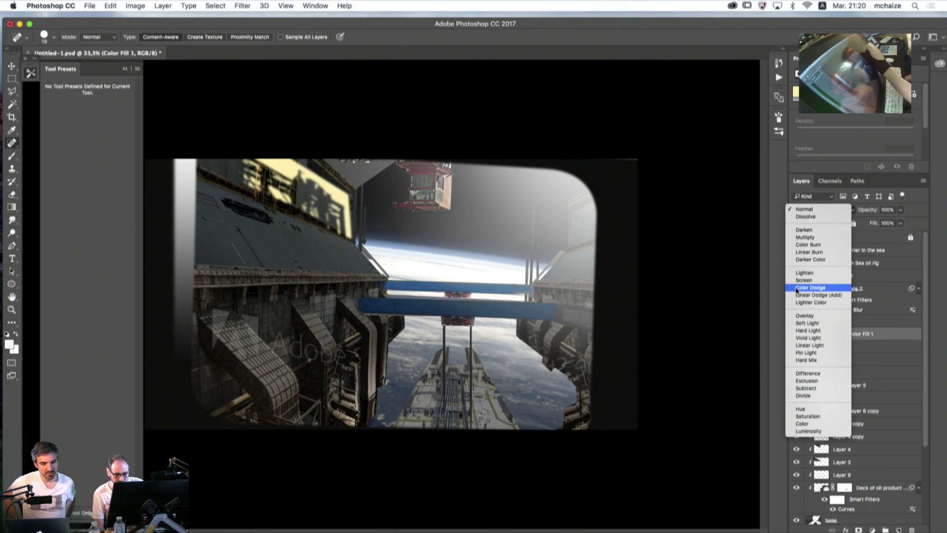
click(799, 287)
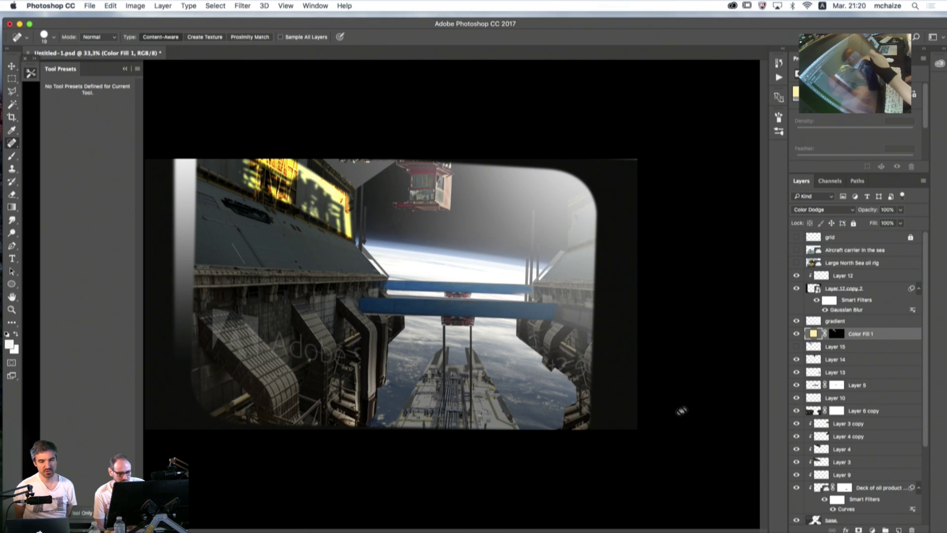
click(796, 346)
click(900, 223)
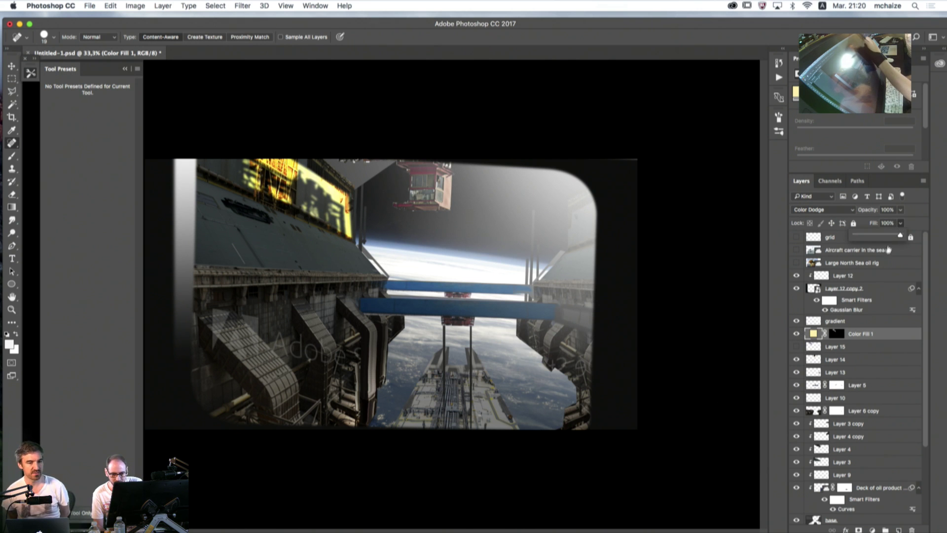
drag(902, 238, 896, 238)
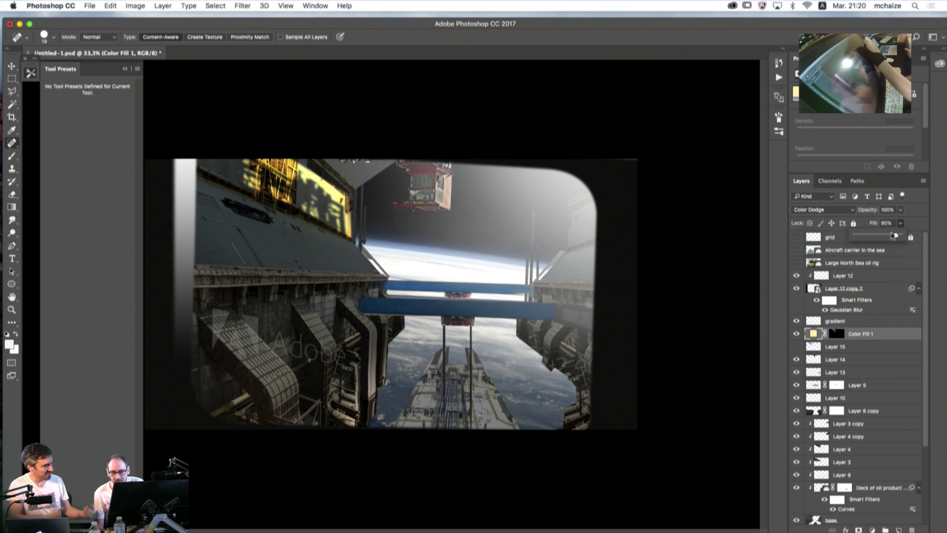
- Change the Color Fill 1 colour to the near-neutral light grey e2e2e1
double_click(813, 333)
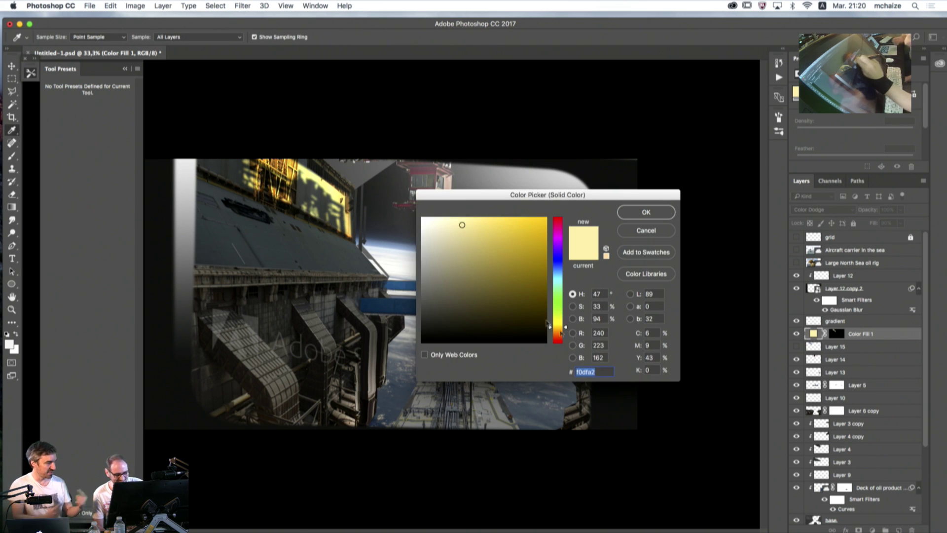
drag(462, 225, 422, 229)
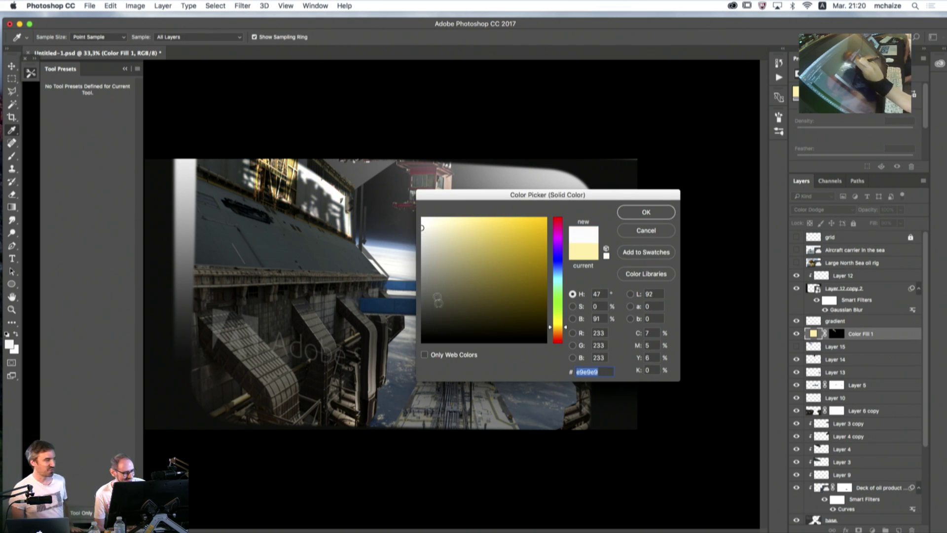
click(423, 228)
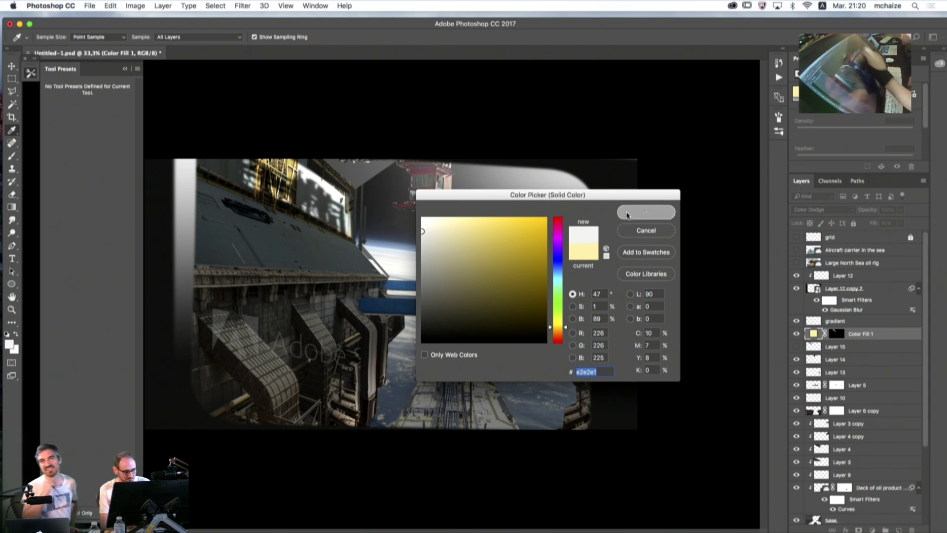
click(646, 212)
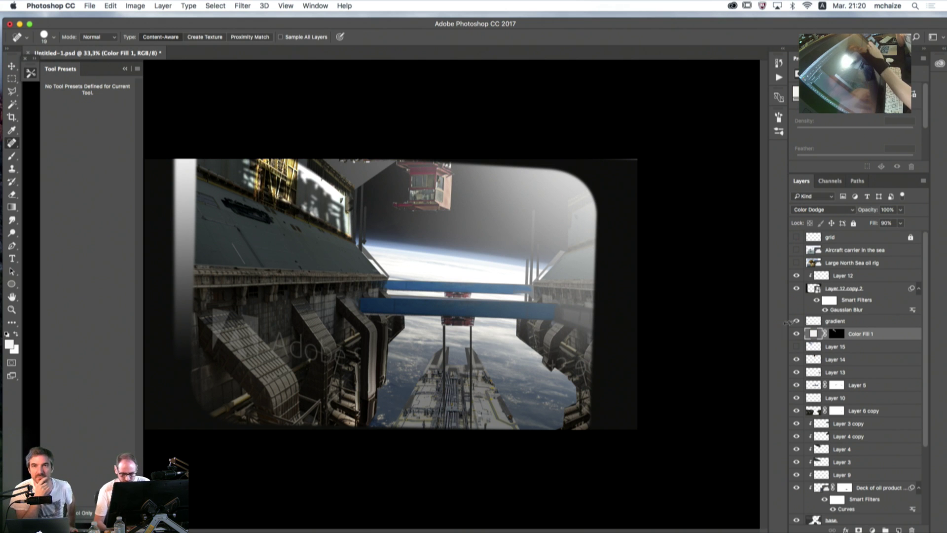
- Unlink the Color Fill 1 mask and distort it, pulling its upper-left corner up and left beyond the canvas edge
click(836, 334)
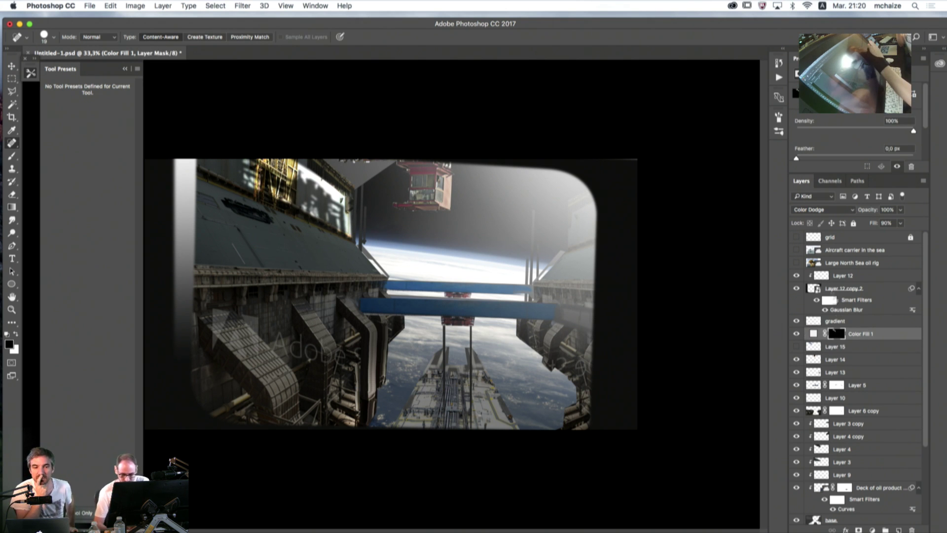
click(824, 333)
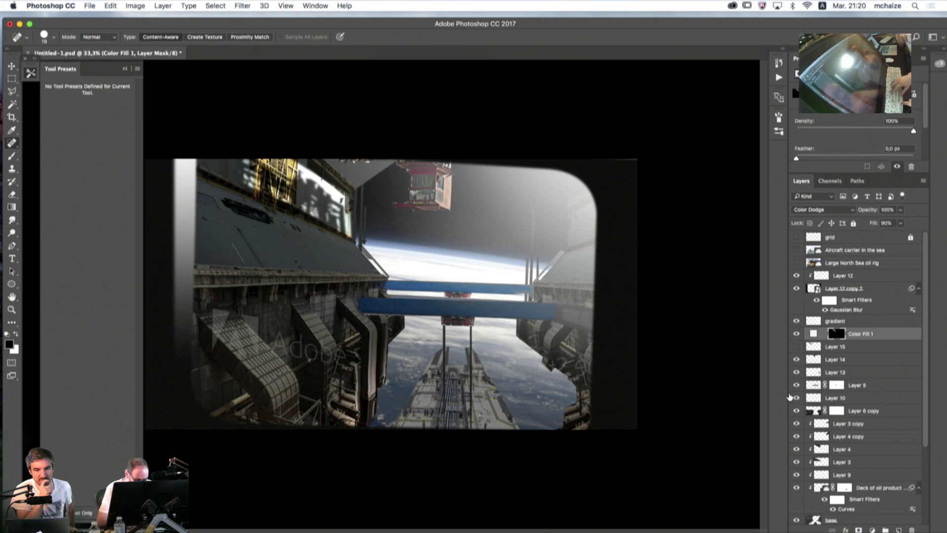
key(super+t)
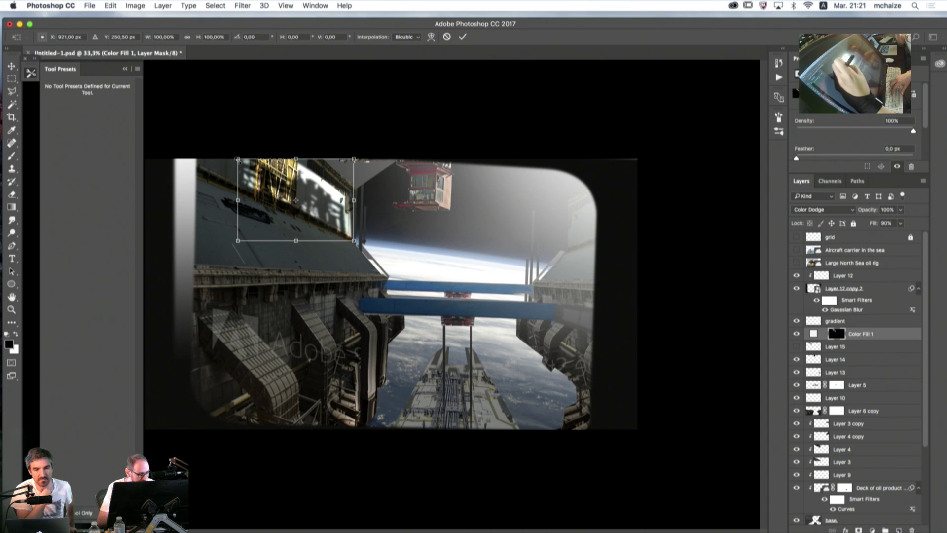
right_click(256, 186)
click(270, 233)
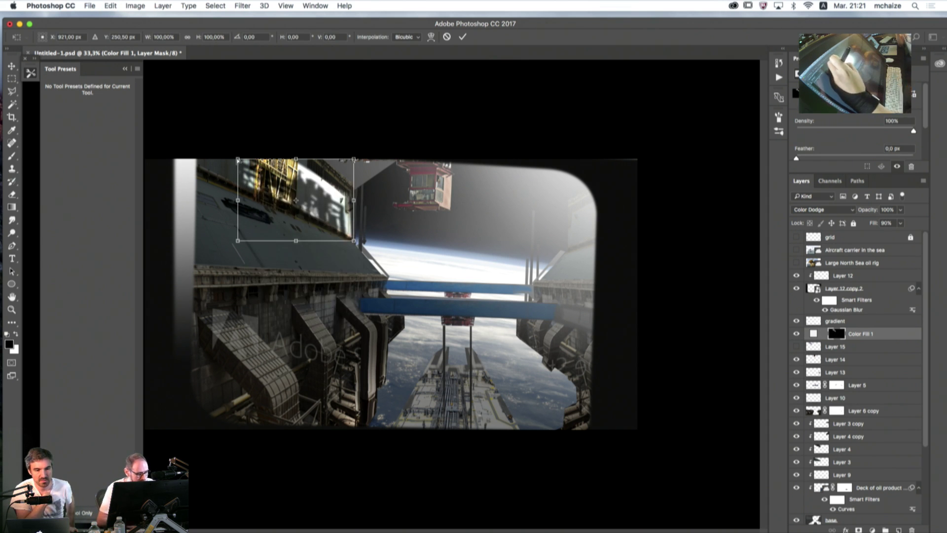
drag(238, 159, 202, 129)
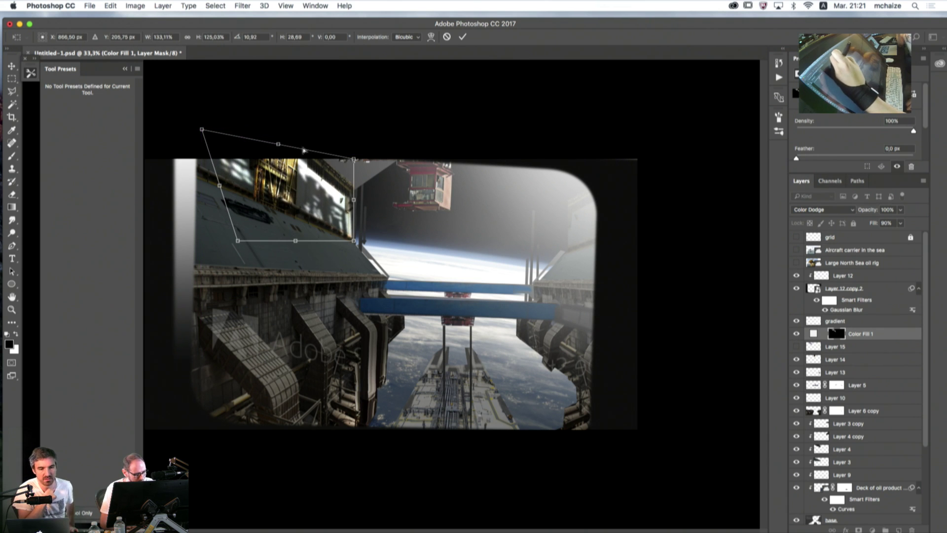
- Refine the mask's distorted corners and edges so the light pattern follows the left wall's perspective, and apply the transform
drag(280, 146, 280, 144)
drag(239, 241, 227, 250)
drag(216, 193, 213, 192)
drag(356, 201, 353, 198)
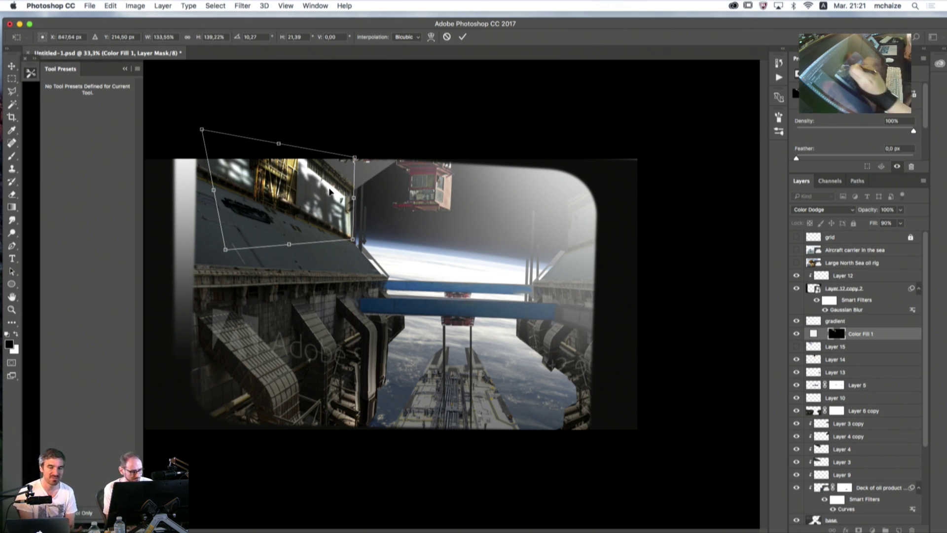
drag(353, 241, 353, 236)
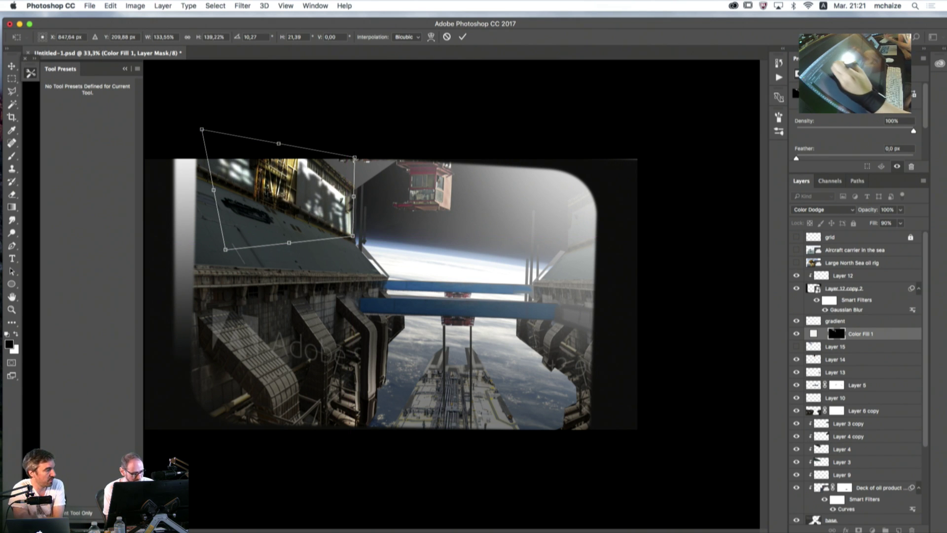
drag(279, 145, 279, 147)
click(462, 36)
key(j)
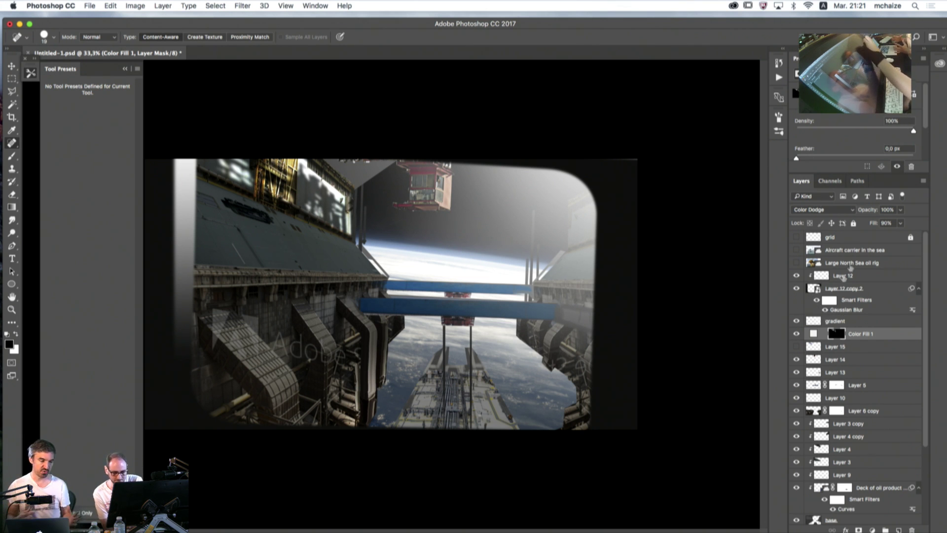
- Lower Color Fill 1's fill to 85% and shift its unlinked mask down so the light pattern falls onto the sloped wall
click(898, 225)
drag(898, 237, 899, 241)
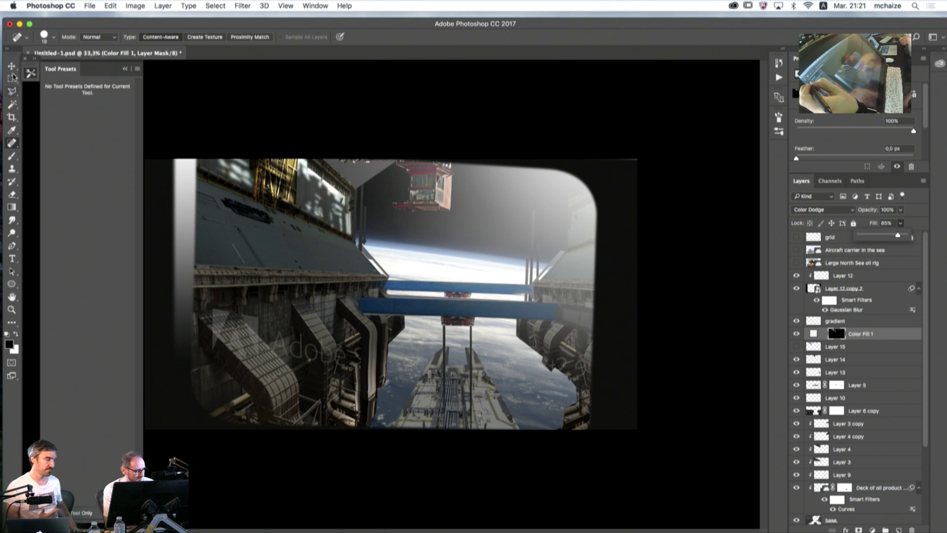
key(v)
drag(282, 183, 278, 196)
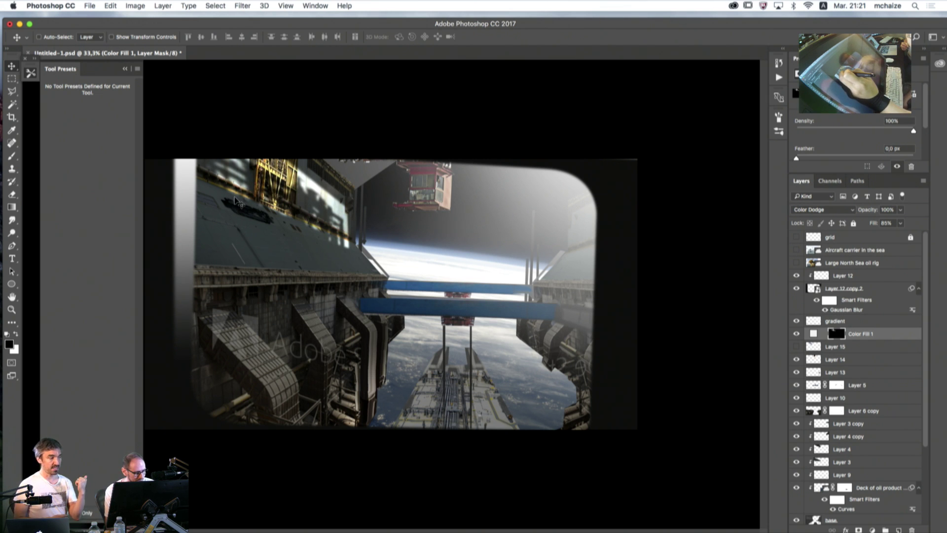
drag(234, 200, 268, 199)
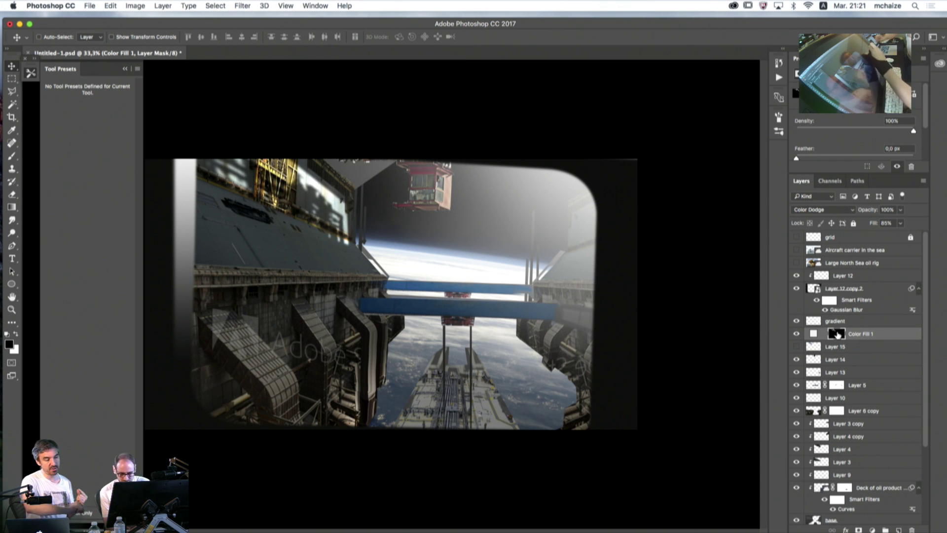
- Activate the Brush on the Color Fill 1 mask with a white foreground and enlarge it to size 70
click(11, 156)
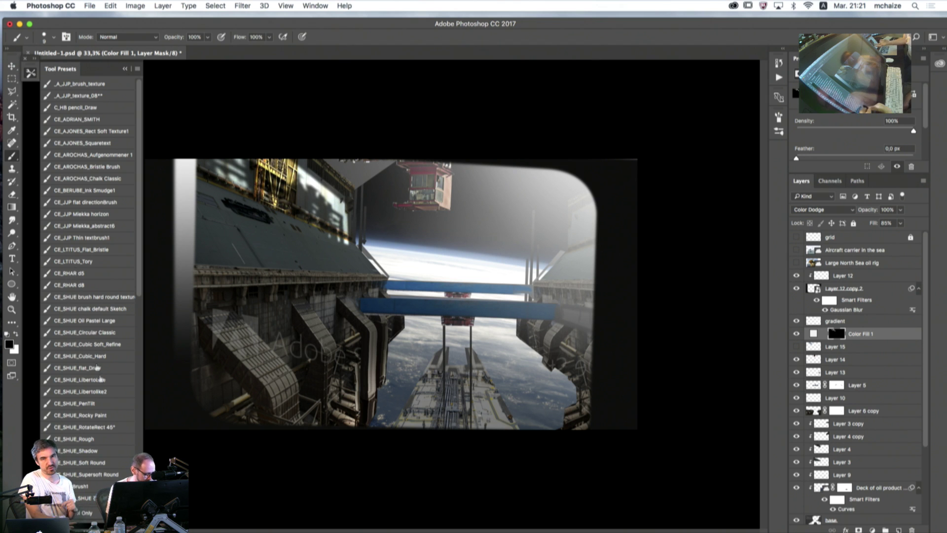
scroll(140, 291, down, 5)
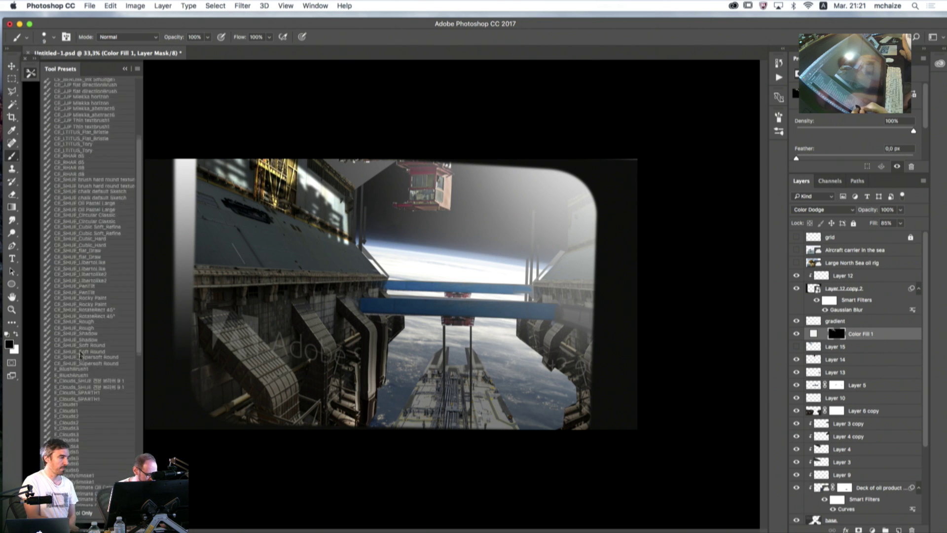
scroll(78, 351, up, 1)
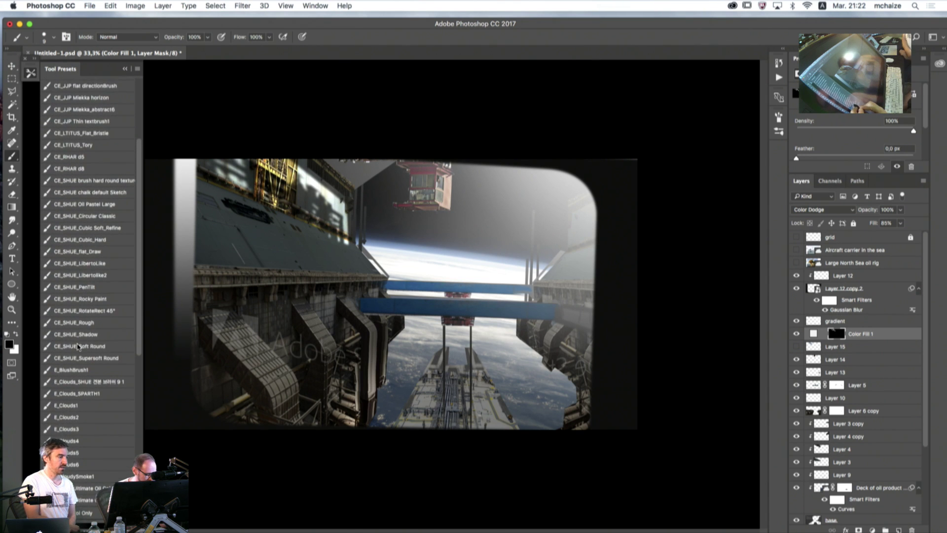
key(x)
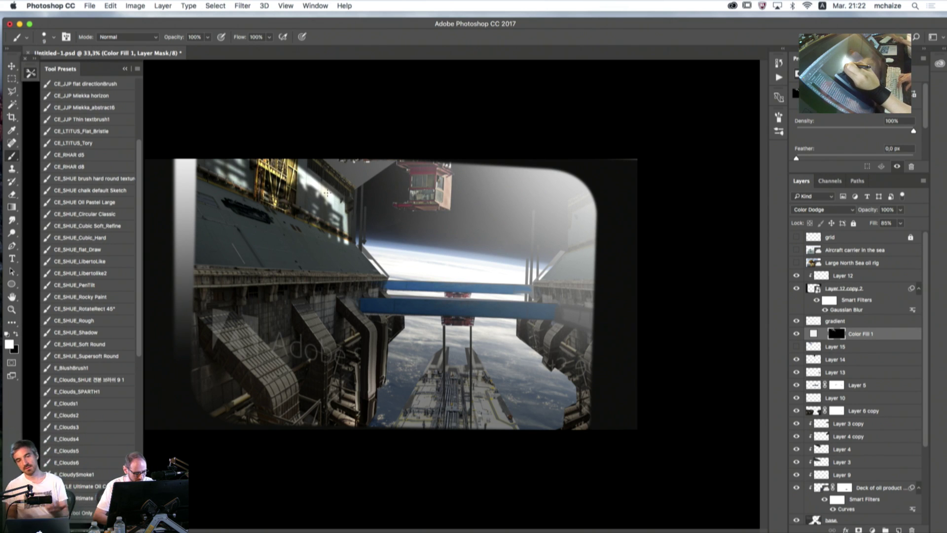
key(bracketright)
key(bracketright)
key(bracketright)
key(bracketright)
key(bracketright)
key(bracketright)
key(bracketright)
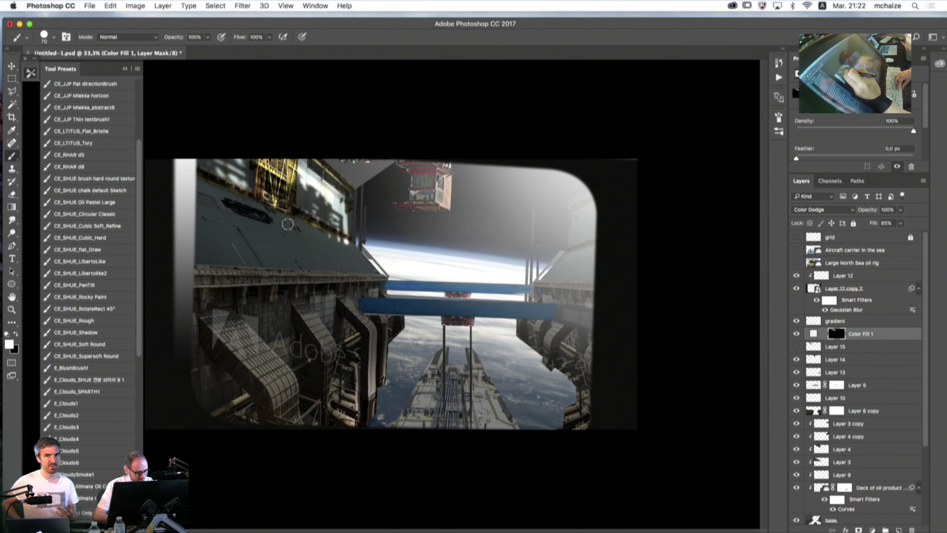
- Choose the CE_SHUE_Supersoft Round brush preset for the mask, with foreground colour 000000 and a brush size of 400
key(x)
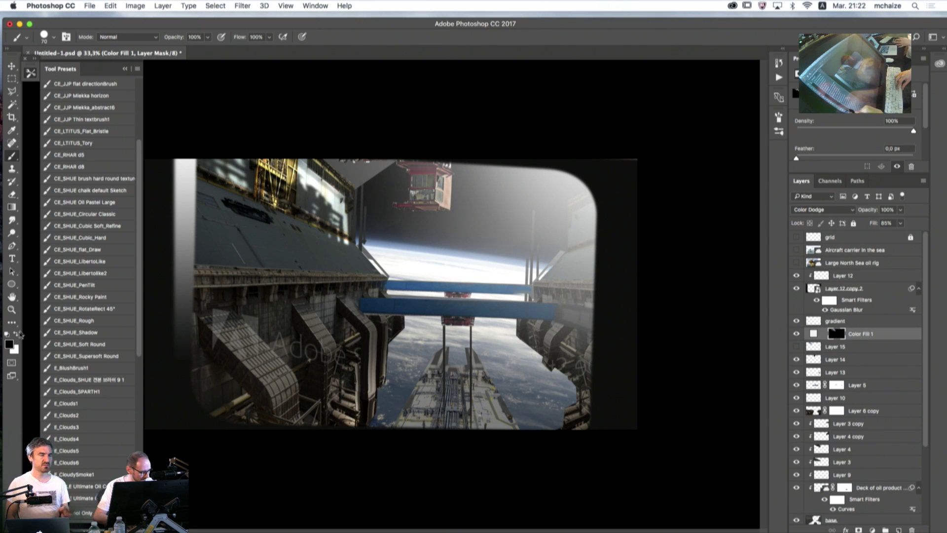
click(70, 357)
key(x)
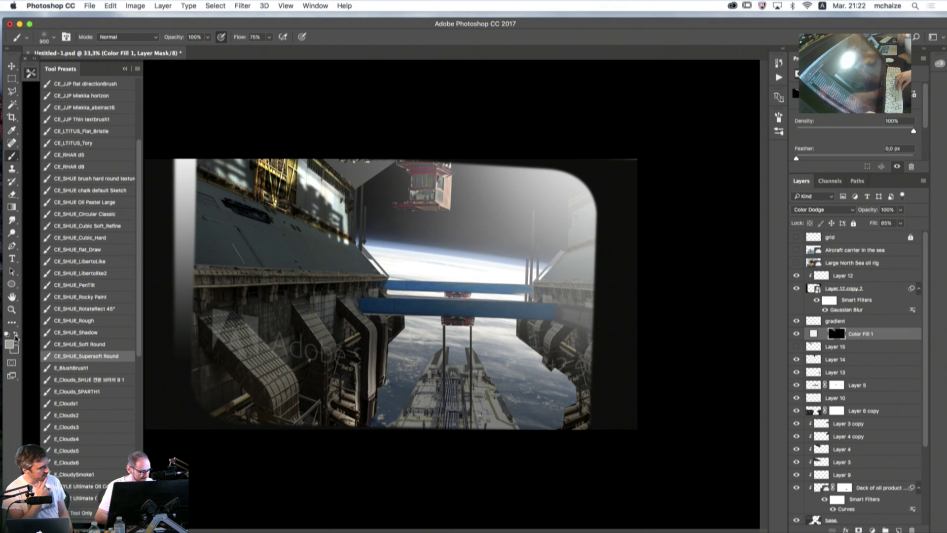
key(x)
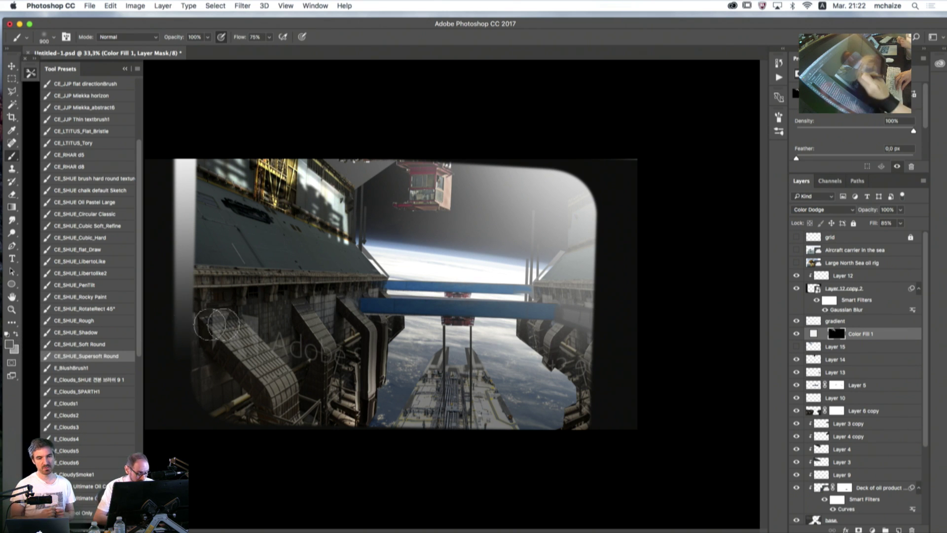
click(10, 345)
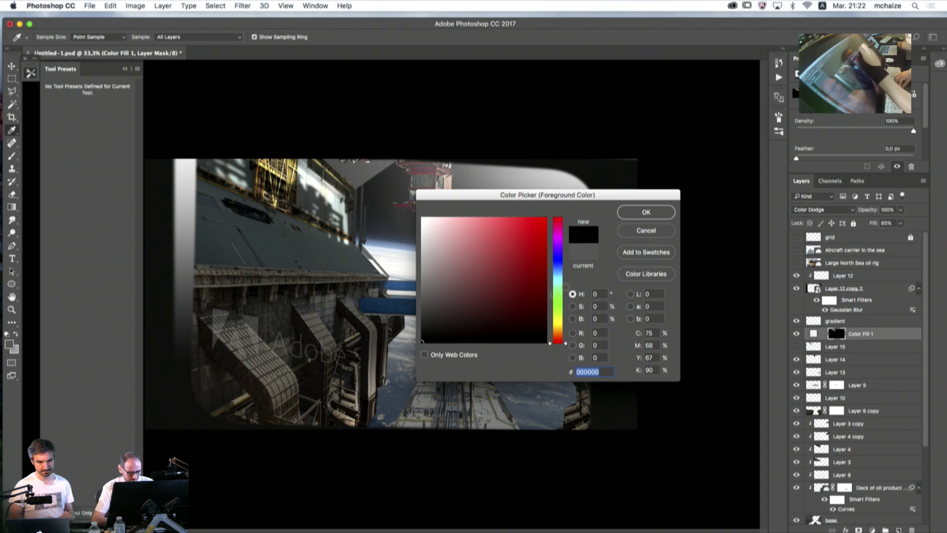
click(646, 211)
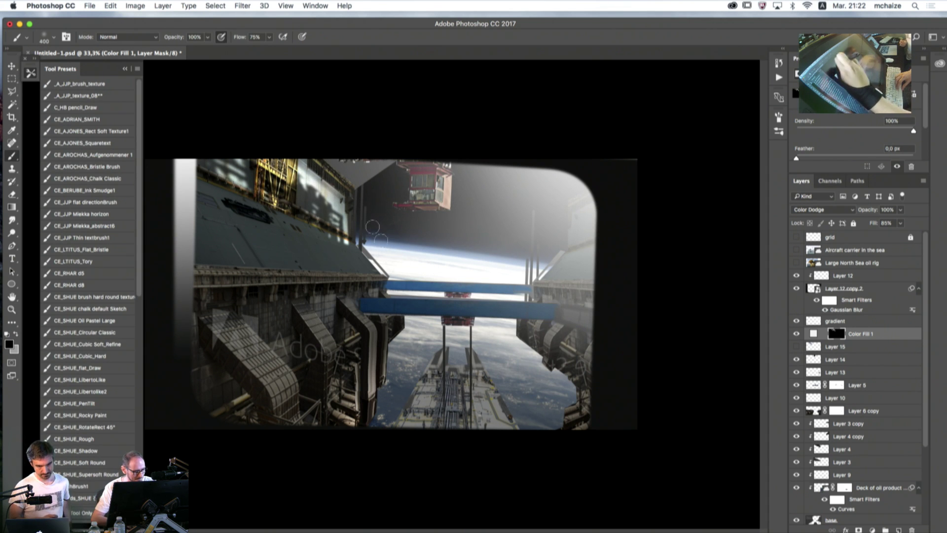
key(bracketright)
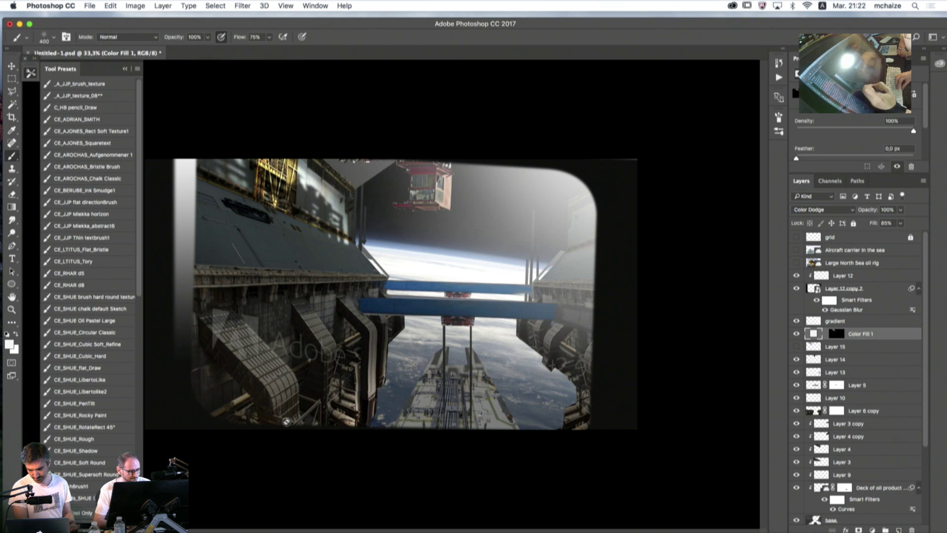
- Toggle the visibility of Color Fill 1 and Layer 6 copy to compare the scene with and without them
click(796, 334)
click(797, 335)
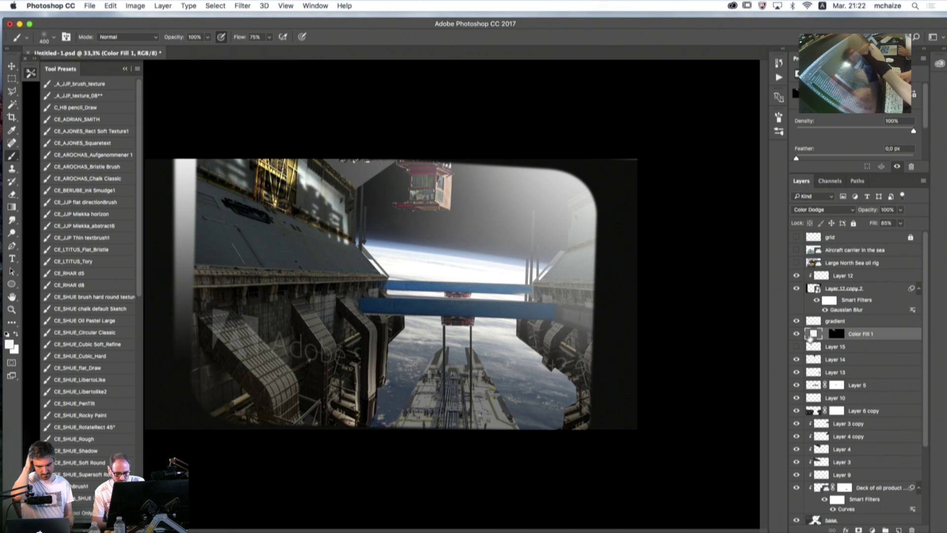
click(796, 411)
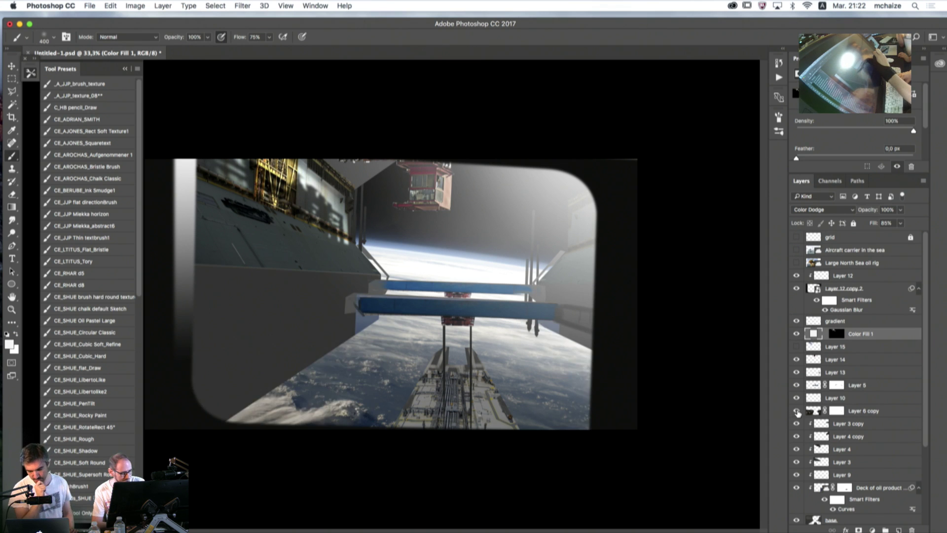
click(796, 412)
- Place the Cooling tower image from the library directly above Layer 6 copy and accept the placement
click(809, 411)
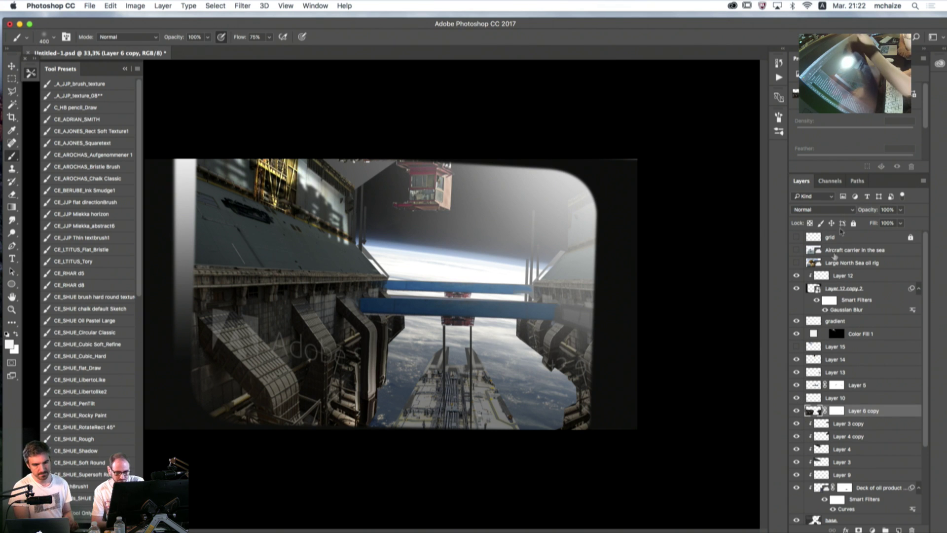
click(940, 64)
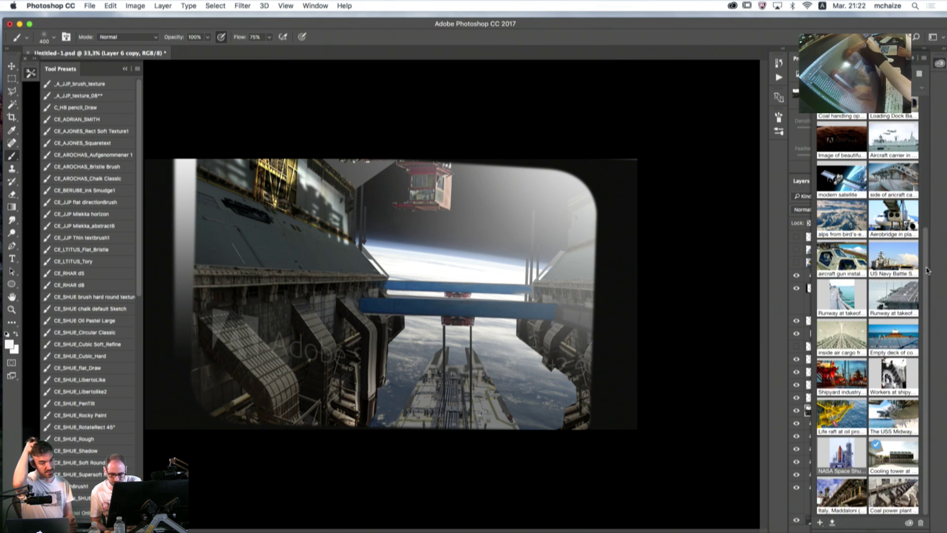
drag(893, 456, 382, 316)
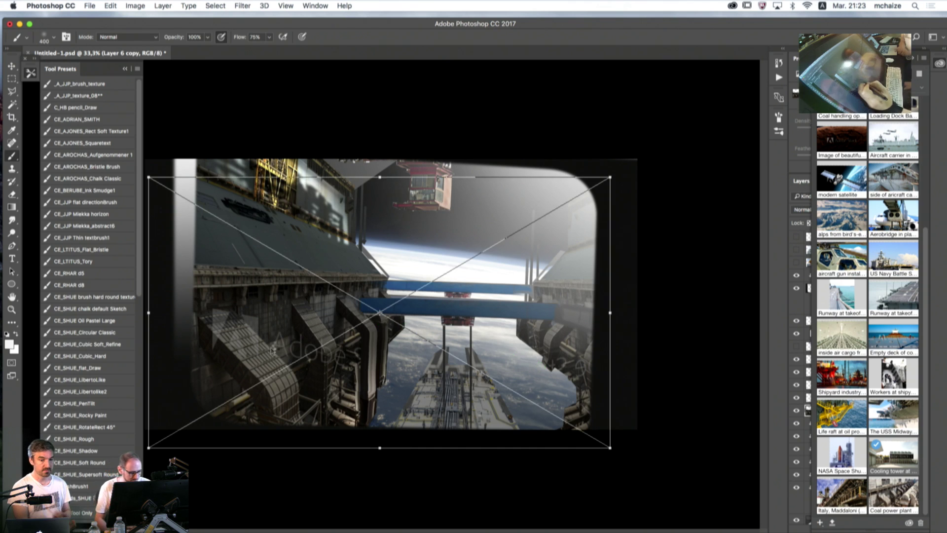
click(363, 36)
- Select the cooling unit's framed front with a rectangular marquee, leaving out the fans on top, and copy it to a new layer
click(11, 78)
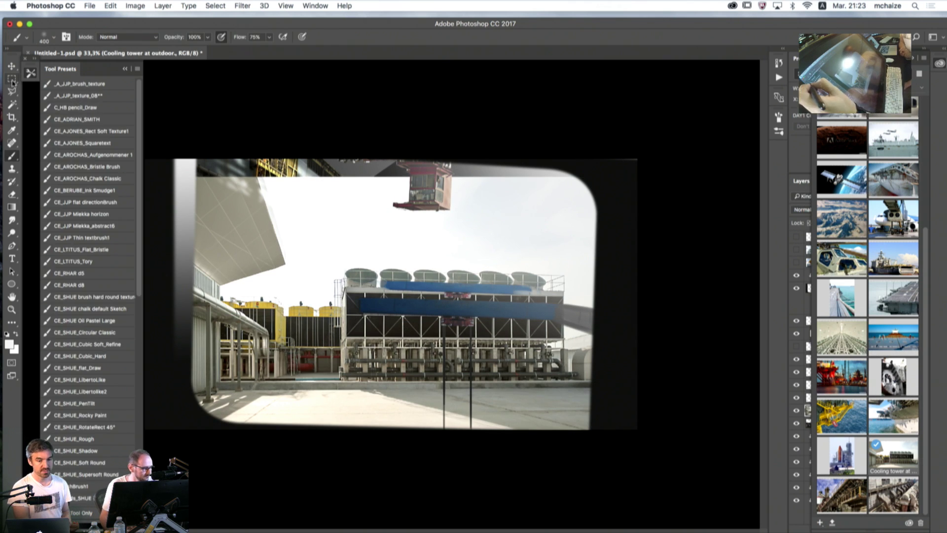
drag(345, 286, 563, 380)
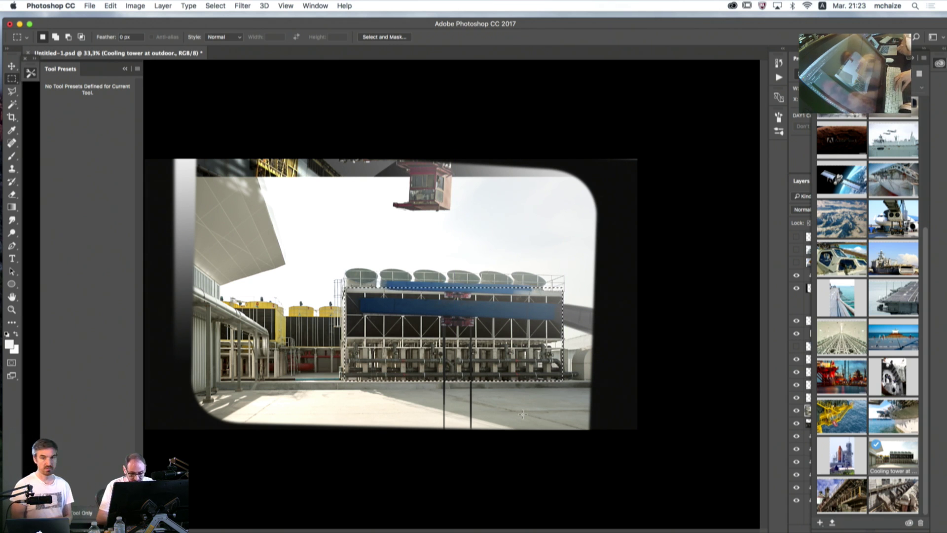
key(alt)
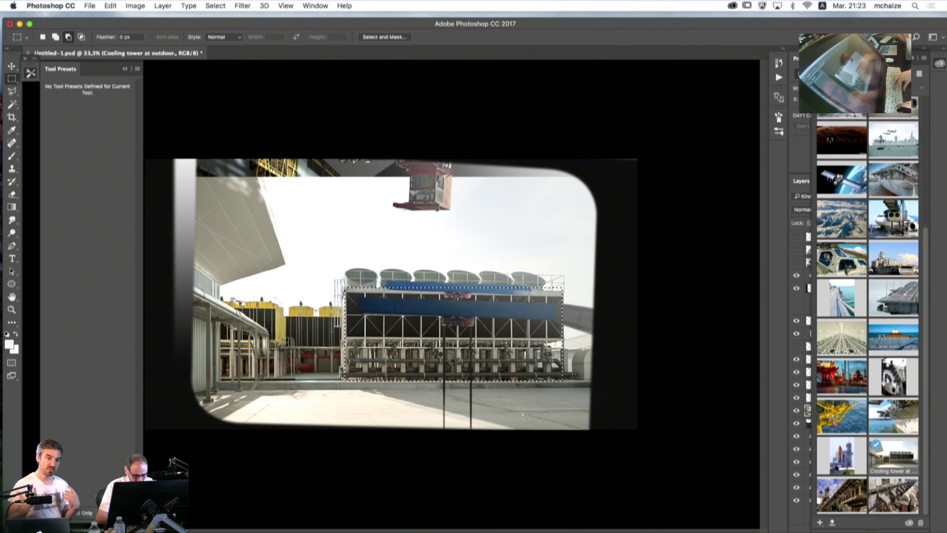
key(super+j)
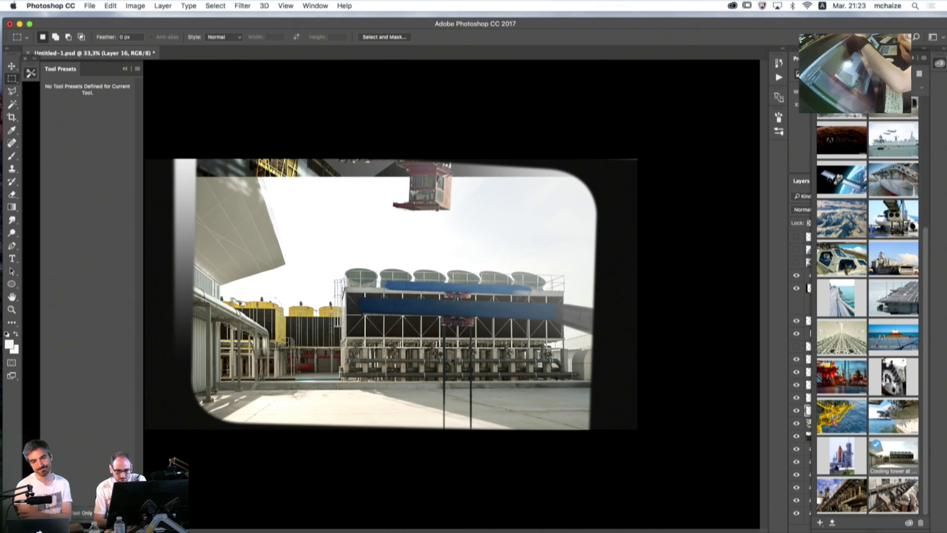
- Hide the placed Cooling tower image layer and delete it, keeping only the copied panel
click(813, 423)
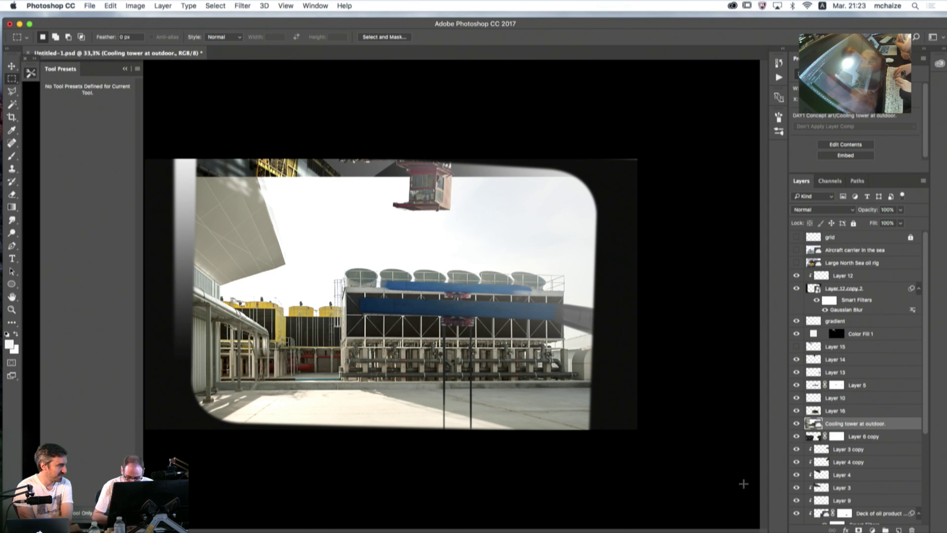
click(796, 424)
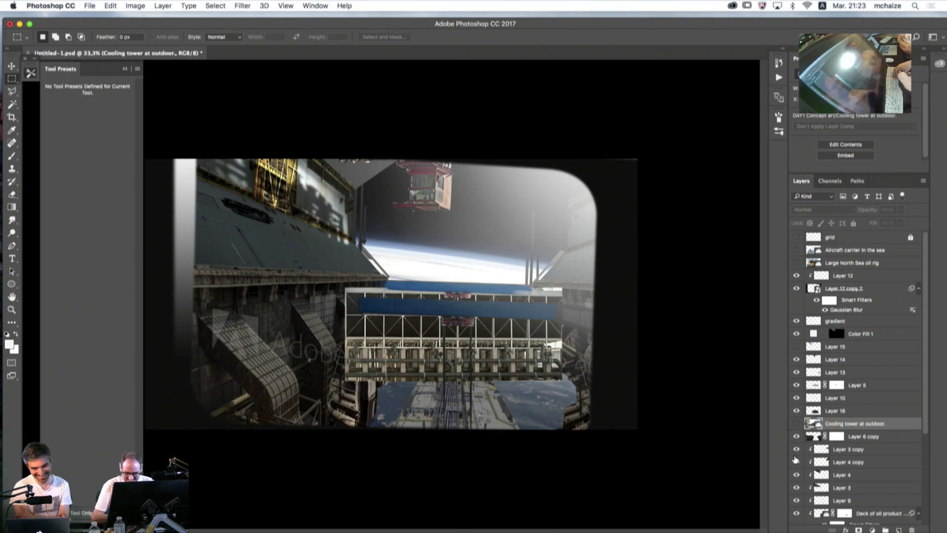
key(BackSpace)
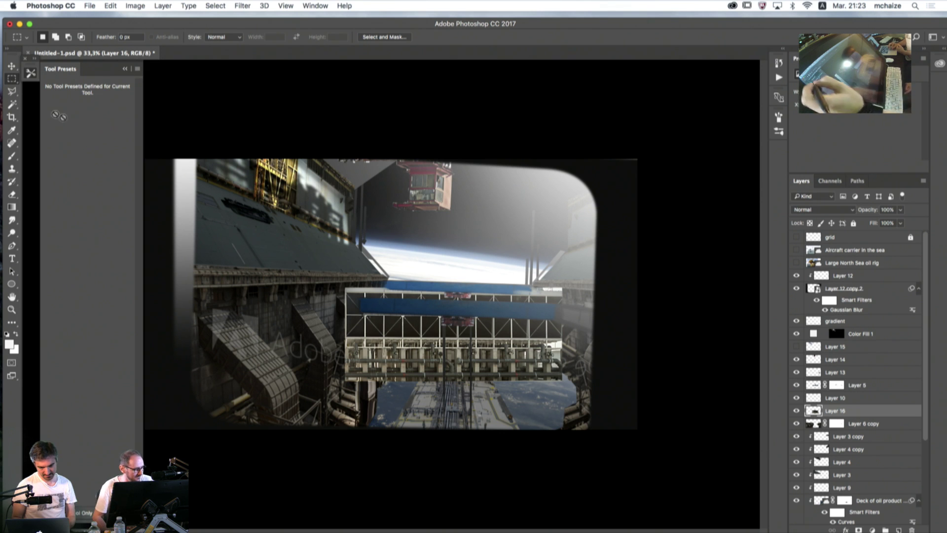
- Show the perspective grid layer and move the copied cooling panel from the centre onto the left station wall
key(cmd+t)
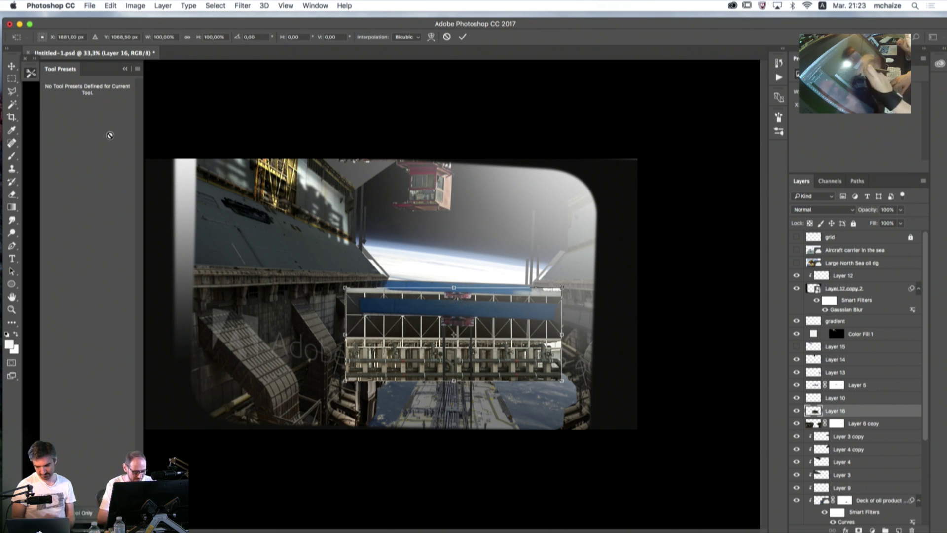
click(447, 37)
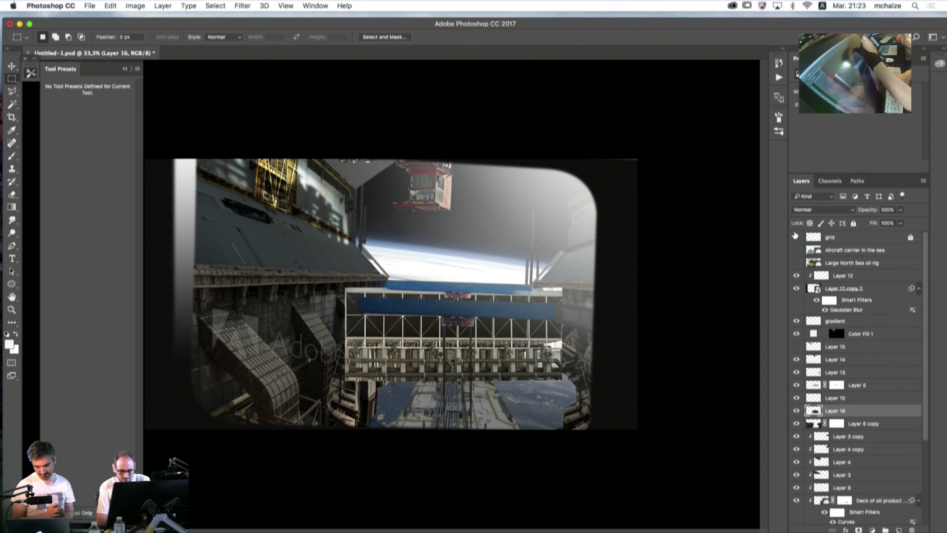
click(795, 237)
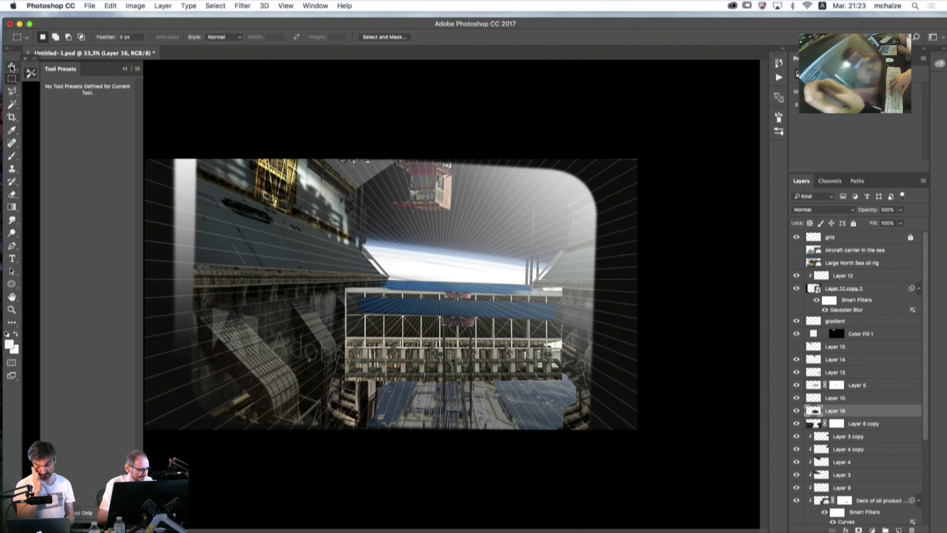
key(v)
drag(412, 347, 272, 305)
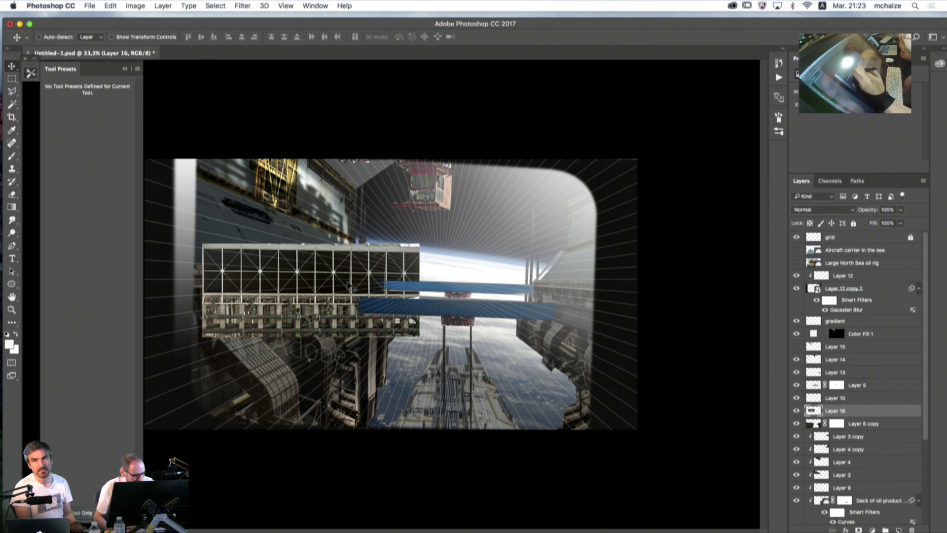
- Free-transform the cooling panel, shifting it further left past the window frame and flipping it horizontally
key(super+t)
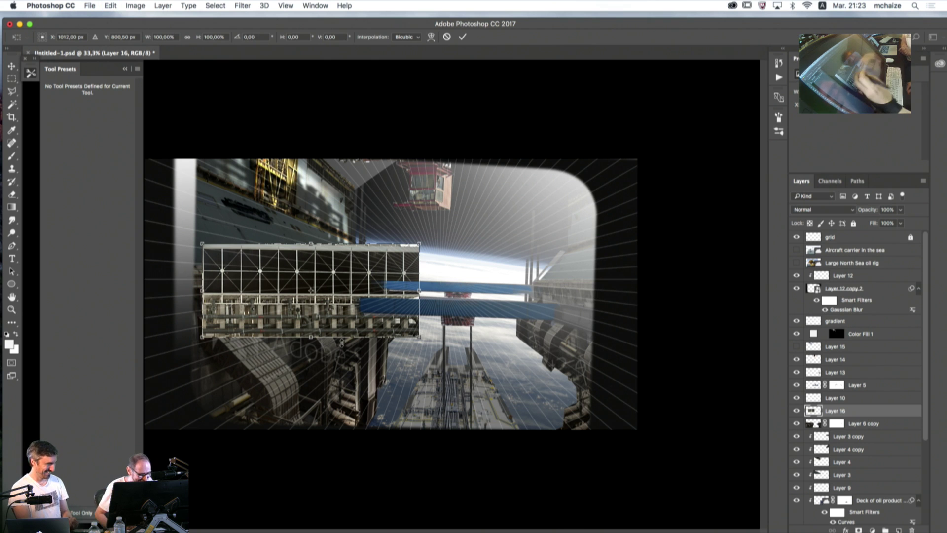
right_click(318, 262)
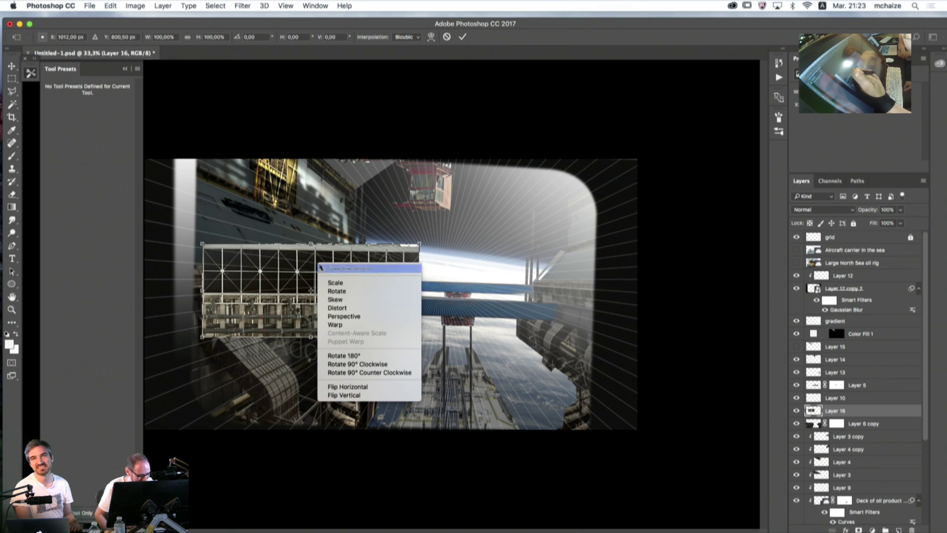
click(309, 285)
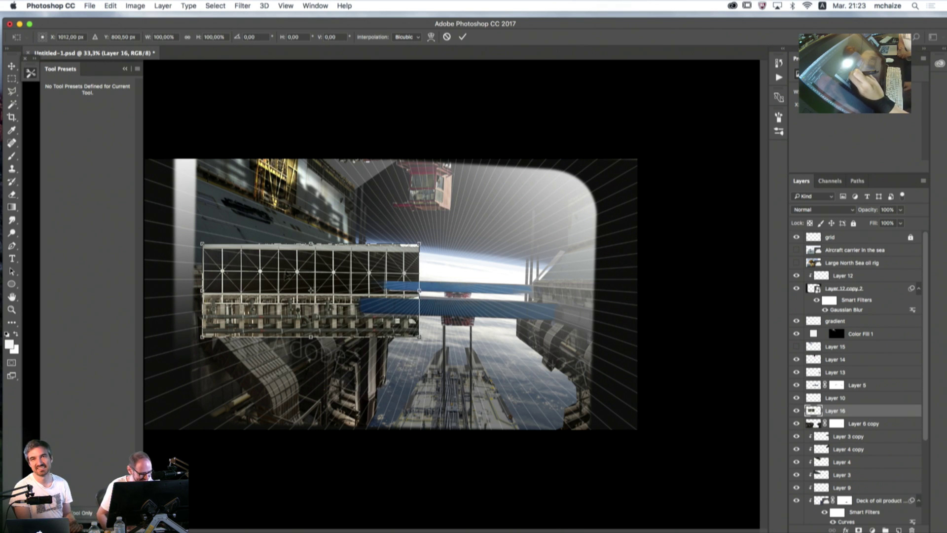
drag(286, 279, 228, 280)
right_click(279, 306)
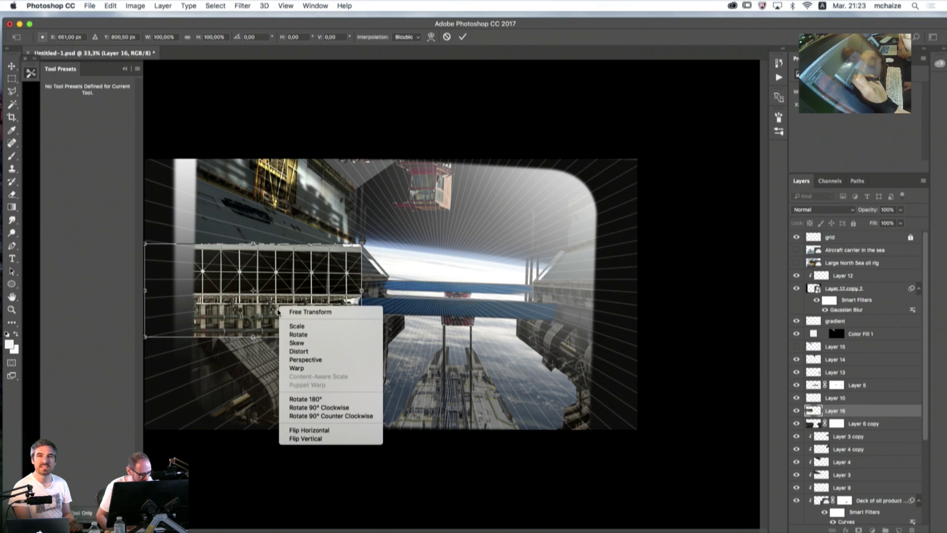
click(290, 430)
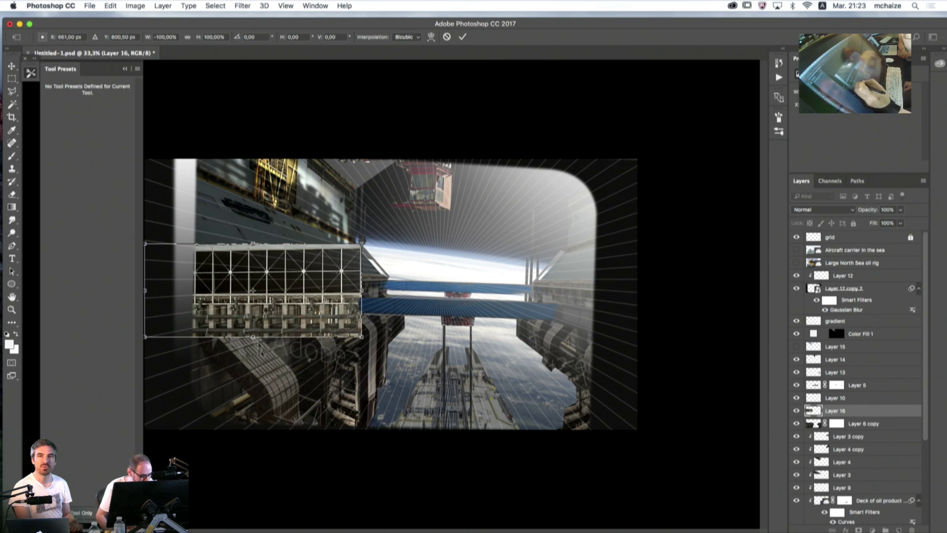
- Reposition the flipped cooling panel over the left station wall and distort its corners so it converges along the perspective grid
drag(276, 286, 425, 356)
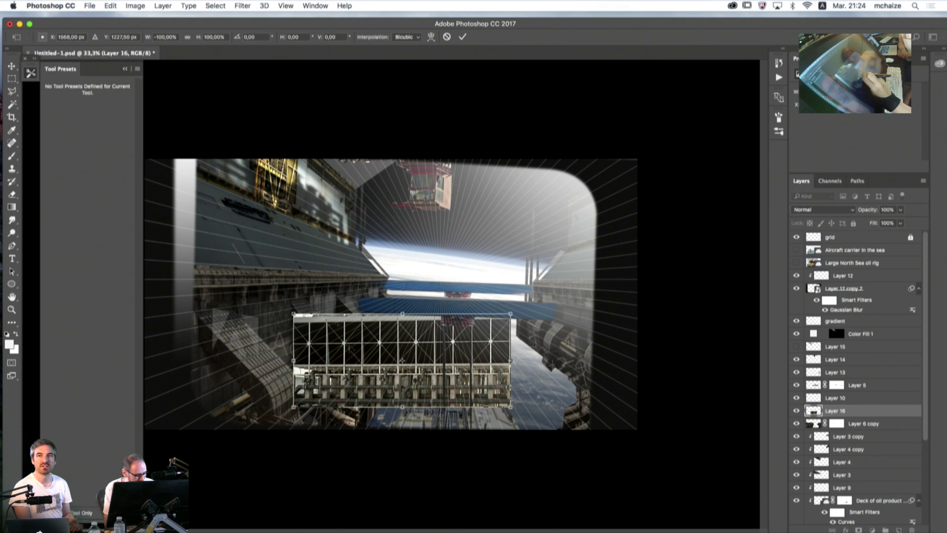
drag(402, 359, 285, 280)
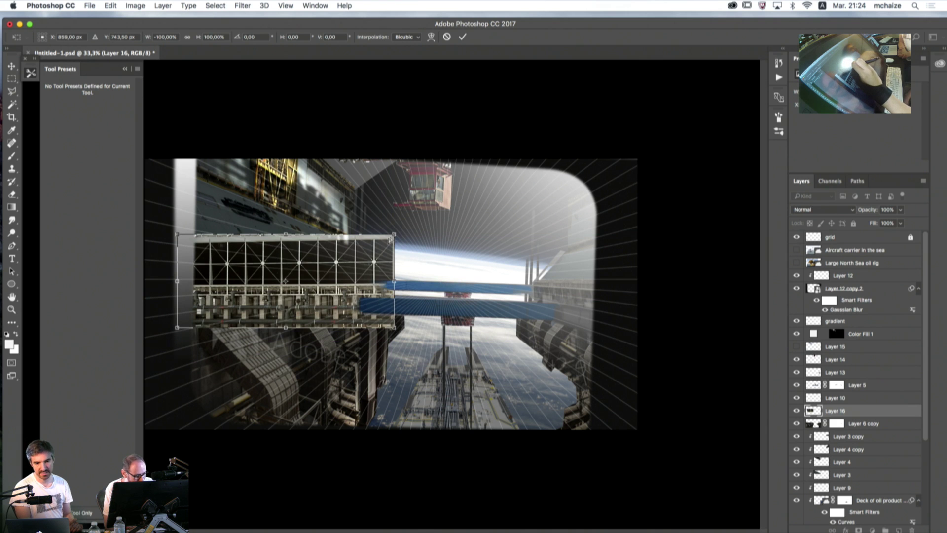
drag(389, 240, 359, 249)
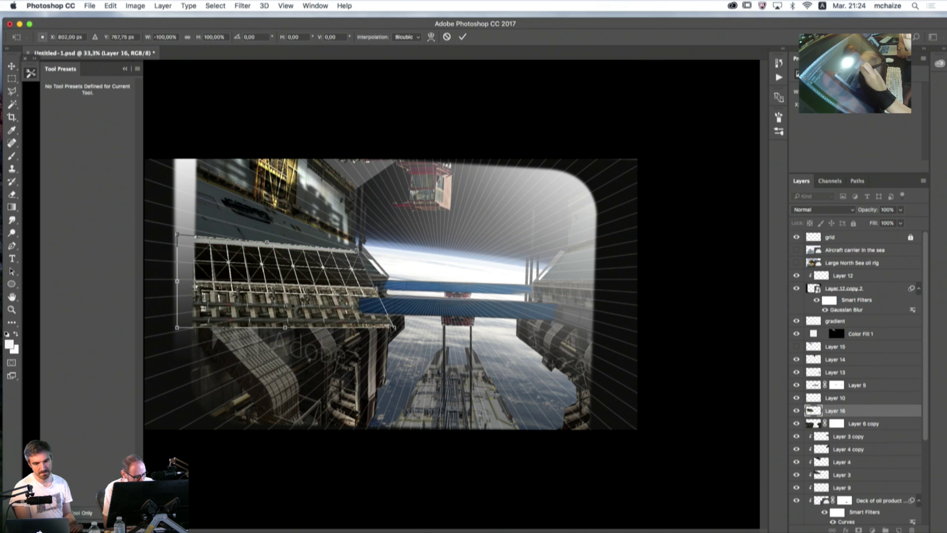
drag(394, 327, 383, 278)
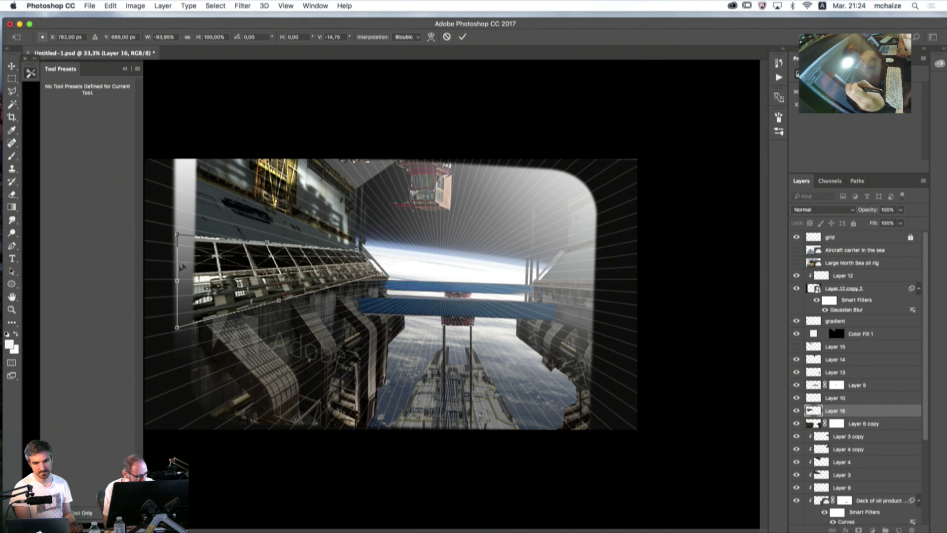
drag(179, 280, 217, 261)
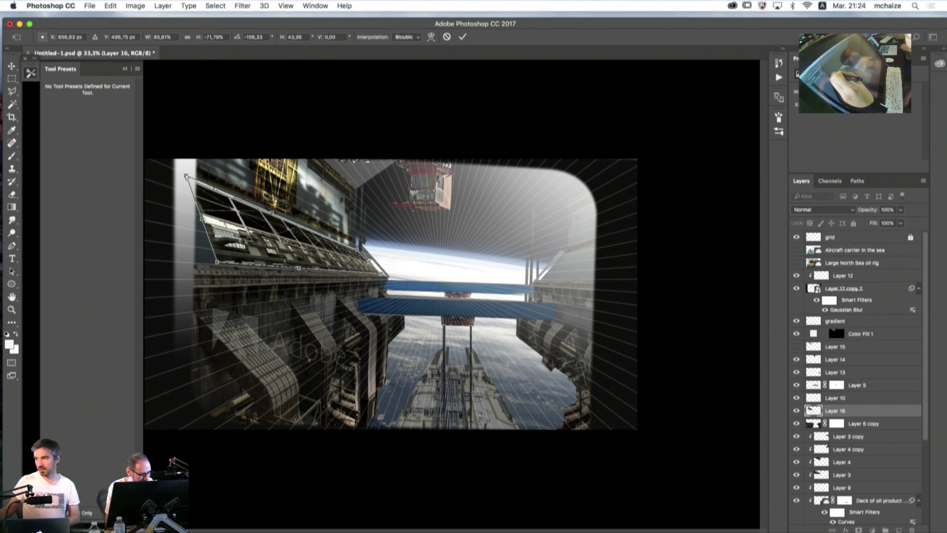
- Stretch the cooling panel's outer end beyond the canvas's left edge, fine-tune its corners to the sloped wall's perspective, and apply the transform
drag(184, 176, 172, 176)
drag(265, 215, 266, 213)
drag(172, 179, 162, 165)
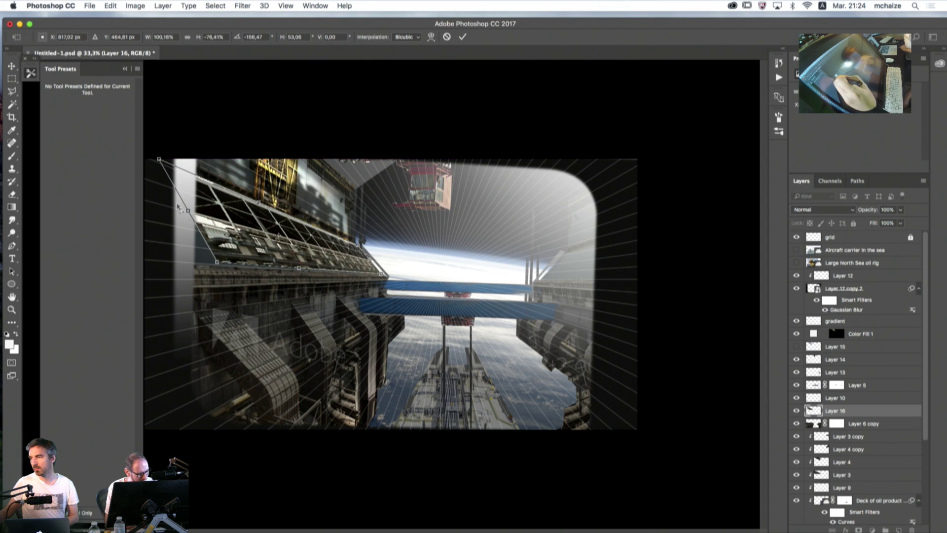
drag(187, 213, 160, 215)
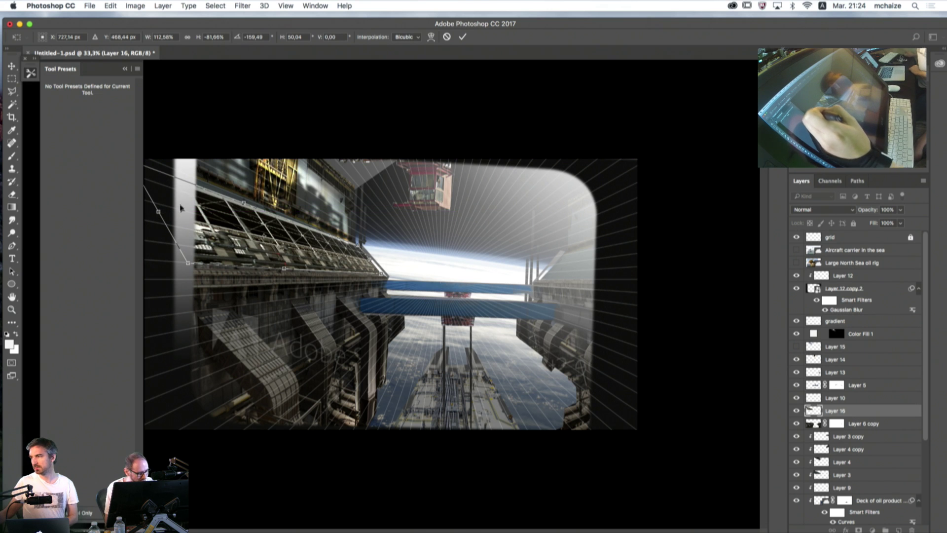
drag(245, 203, 243, 200)
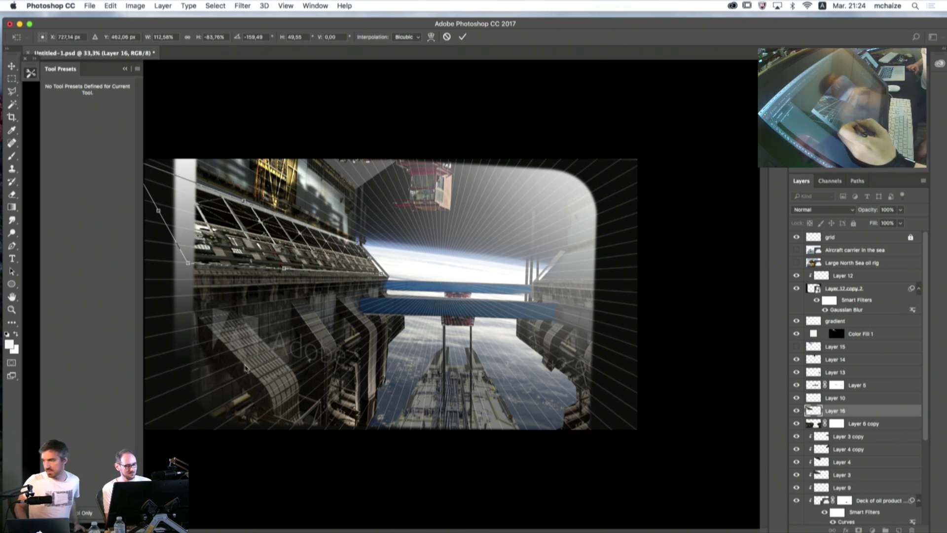
click(125, 69)
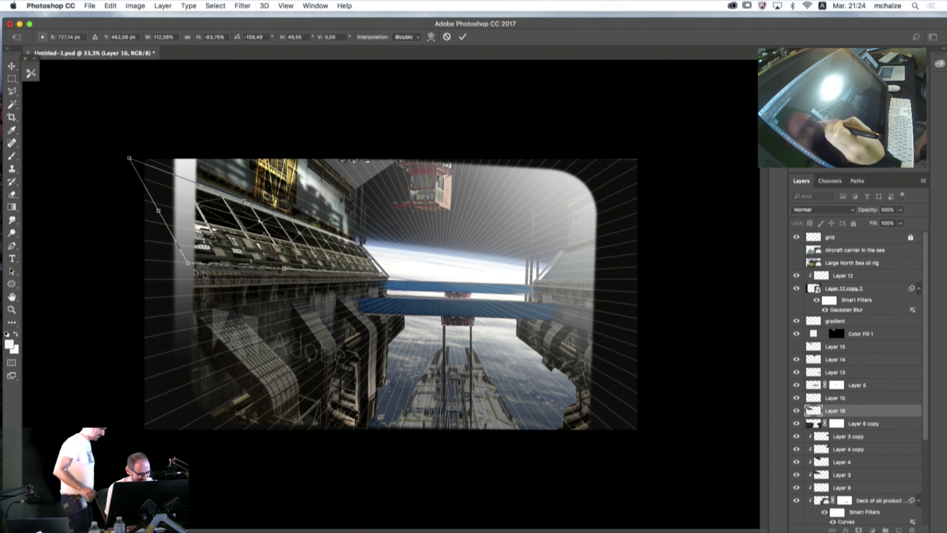
drag(129, 158, 130, 154)
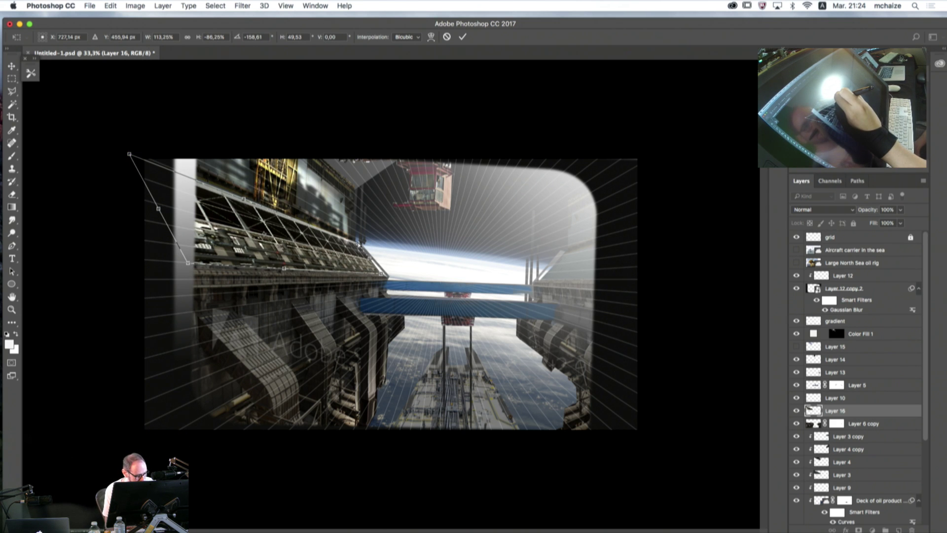
drag(359, 242, 356, 244)
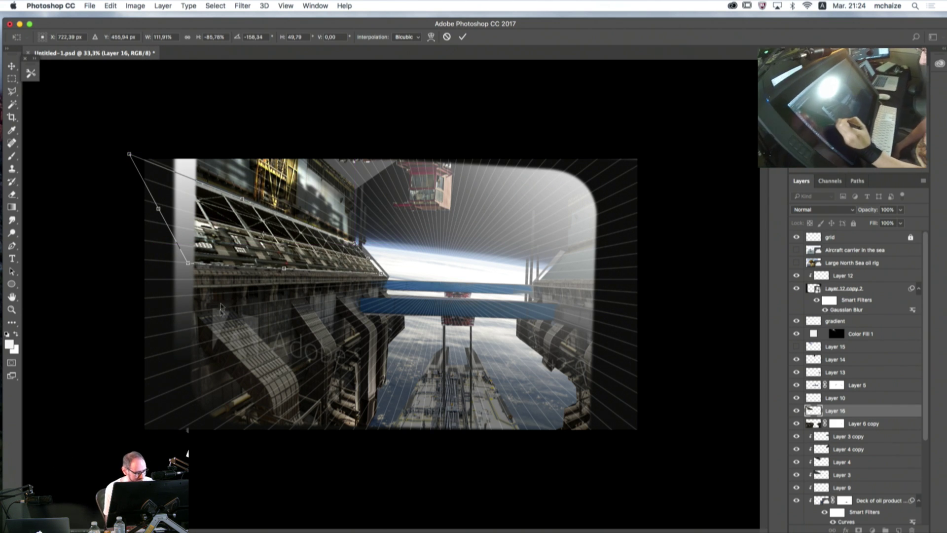
click(462, 38)
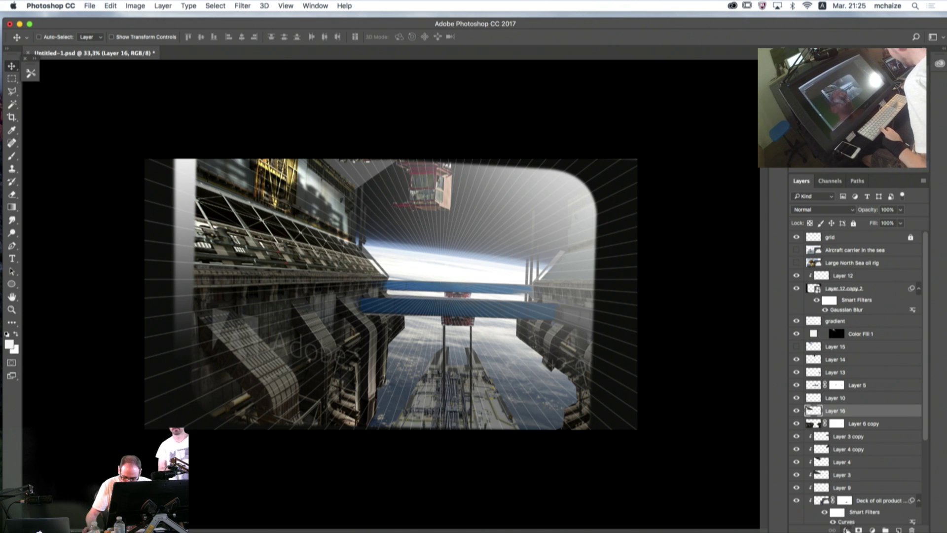
click(846, 529)
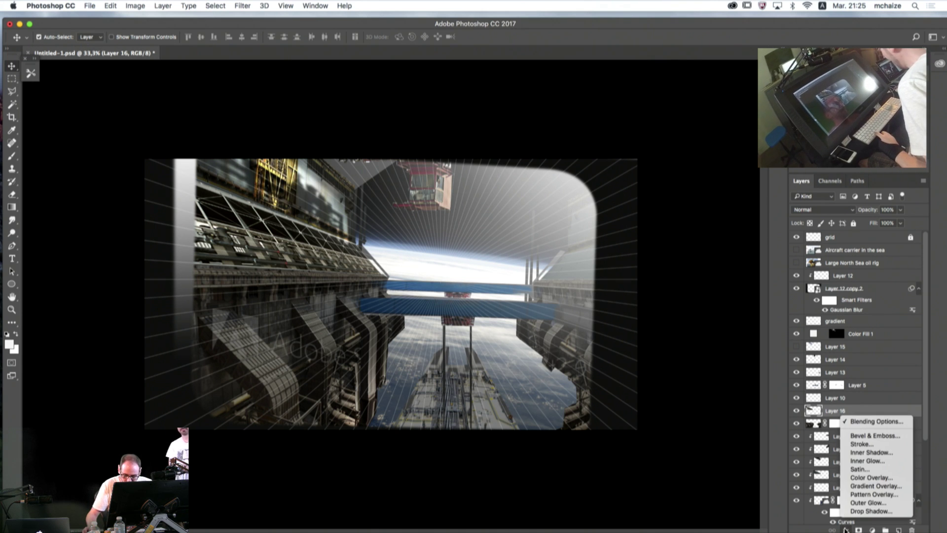
click(863, 422)
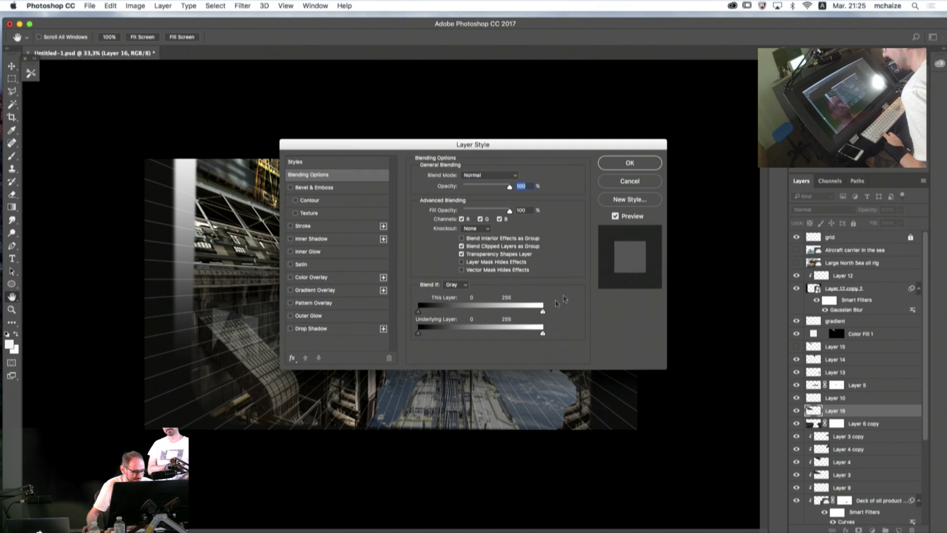
drag(540, 149, 739, 191)
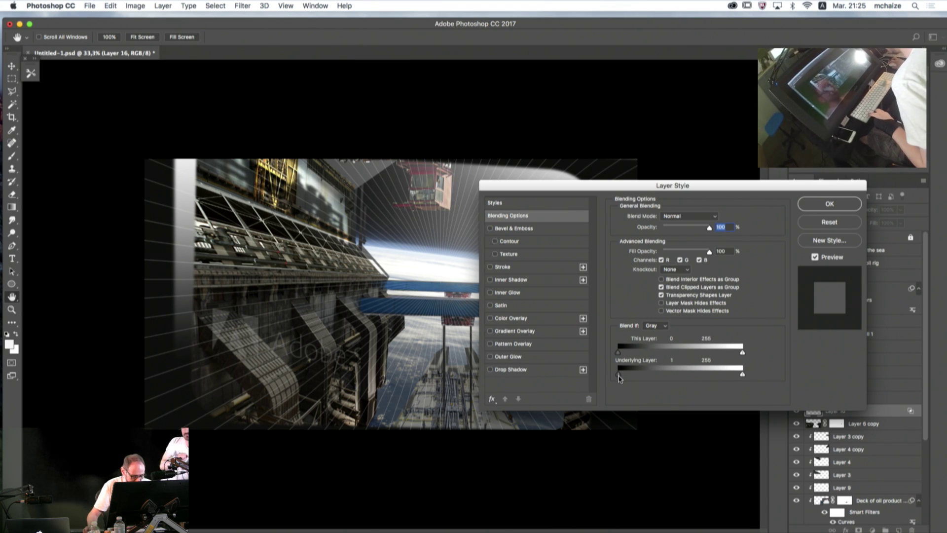
drag(618, 377, 695, 379)
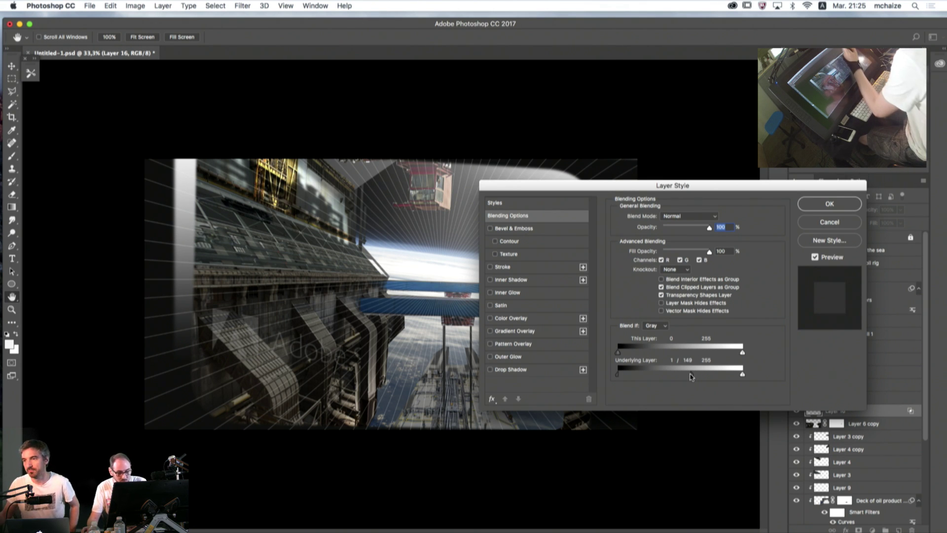
click(814, 221)
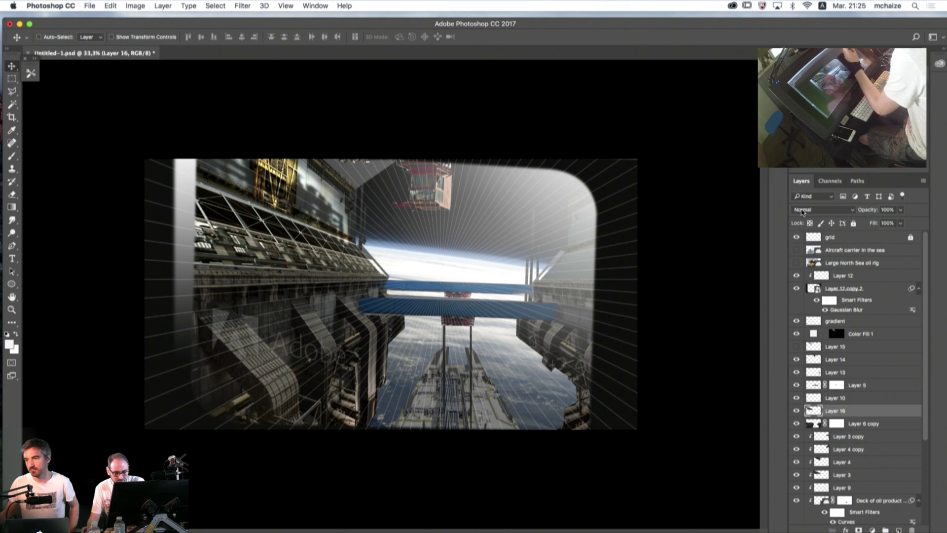
- Try the Overlay, Color Dodge, Hard Light and Vivid Light blend modes on the cooling panel layer, then restore Normal
click(802, 210)
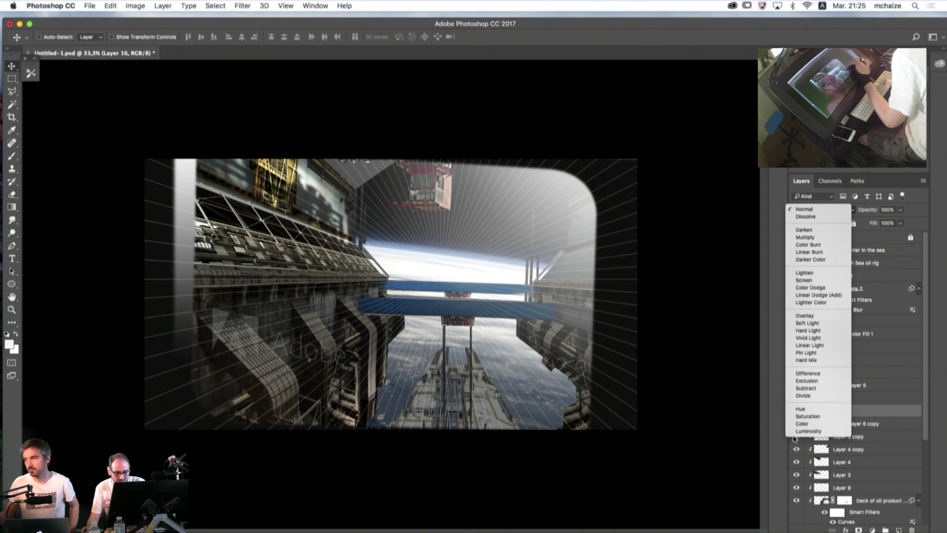
click(796, 315)
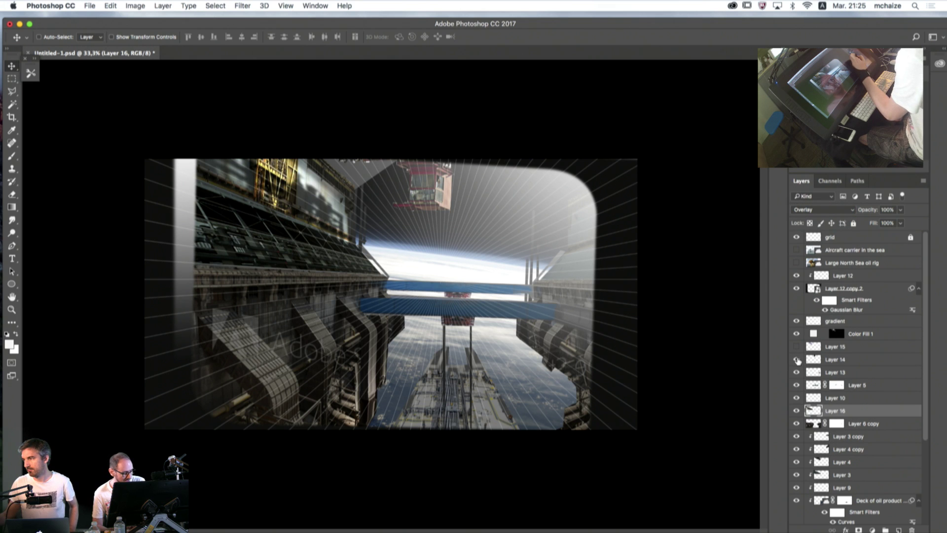
click(804, 210)
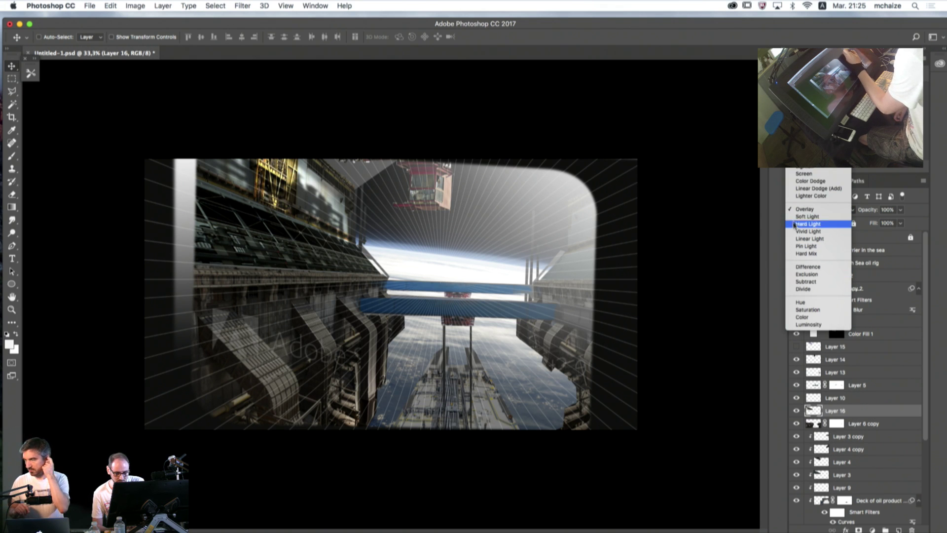
click(797, 181)
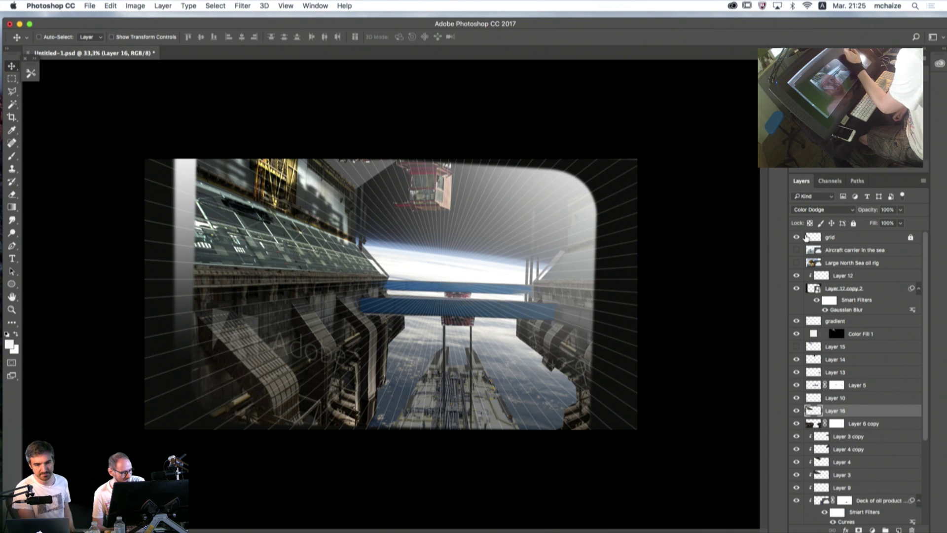
click(801, 209)
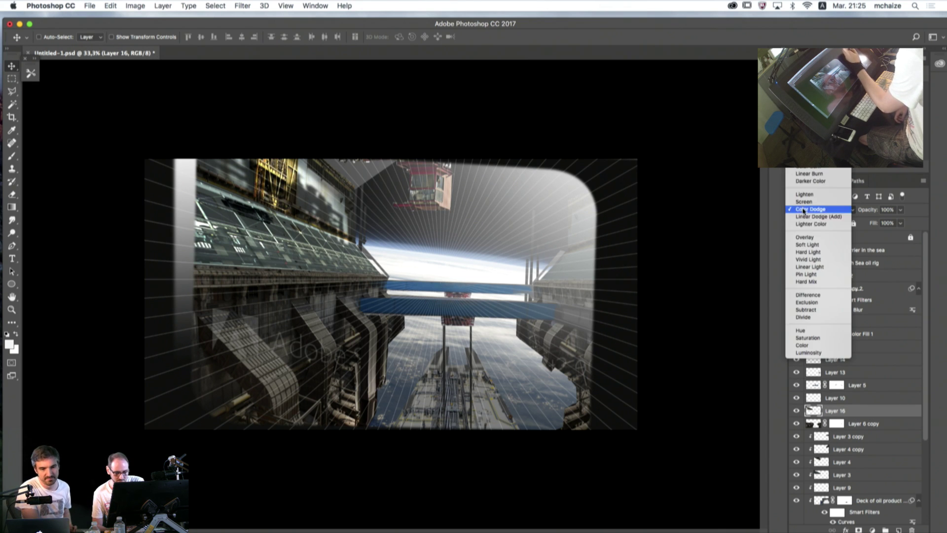
click(795, 252)
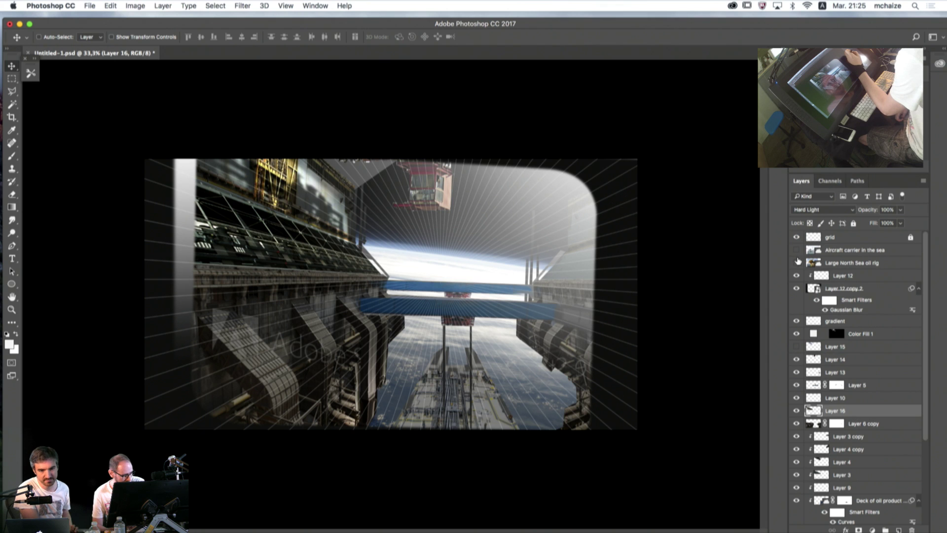
click(796, 210)
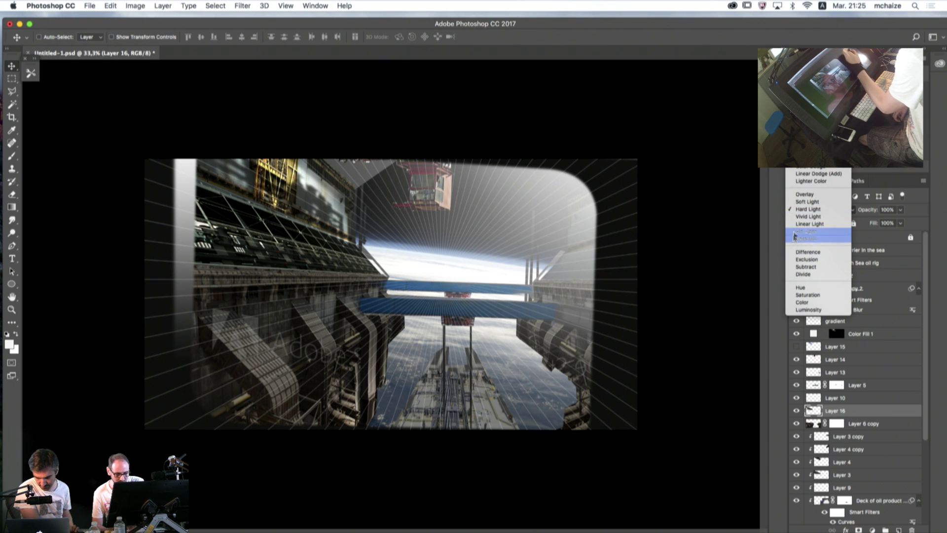
click(794, 217)
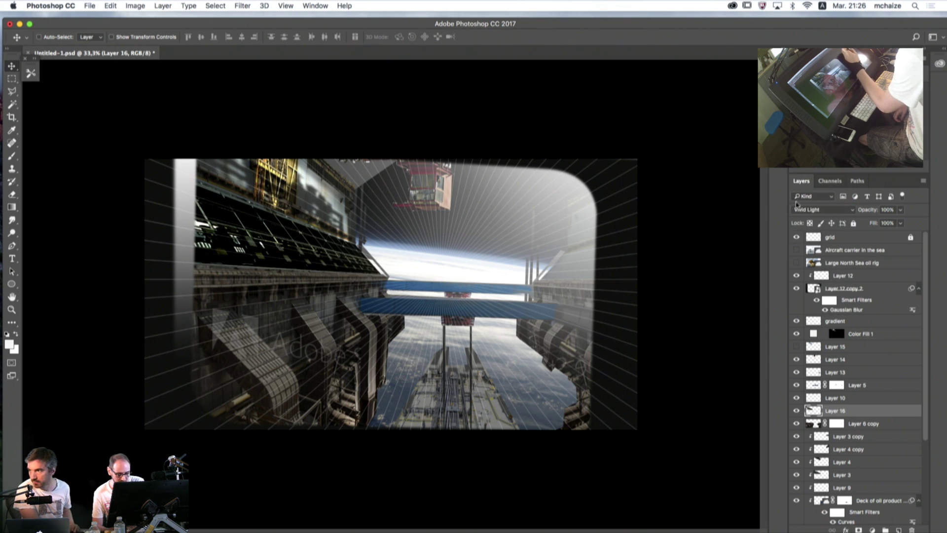
click(798, 209)
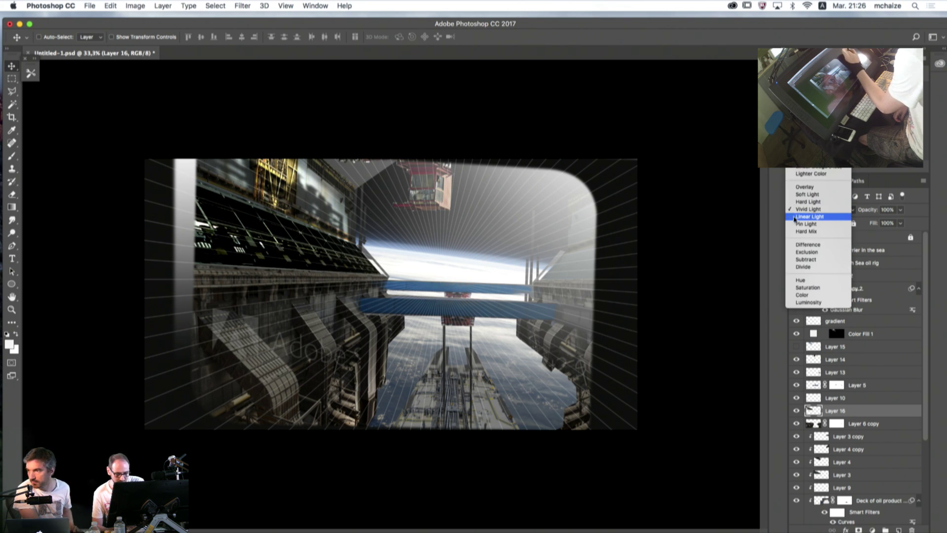
click(794, 187)
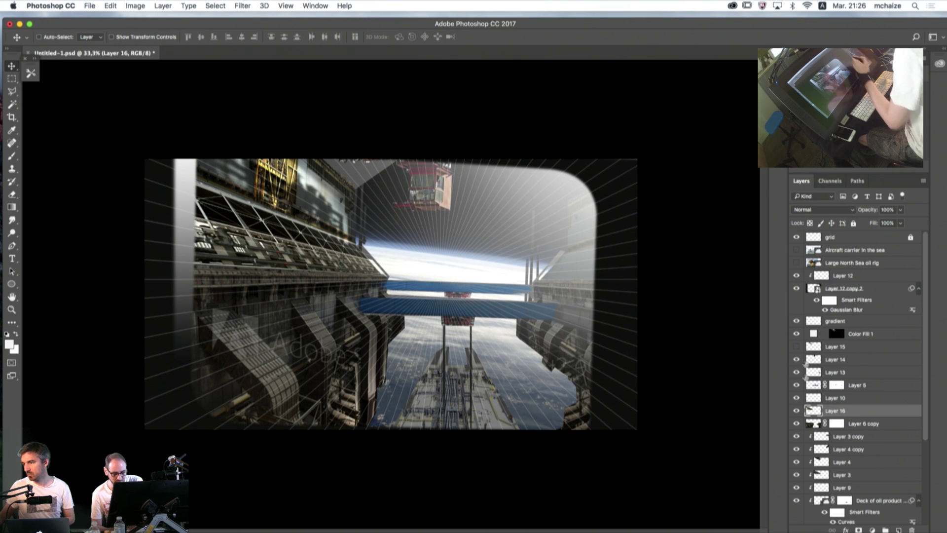
- In the cooling panel layer's Blending Options, split the This Layer white Blend If threshold to 48 / 255
click(846, 529)
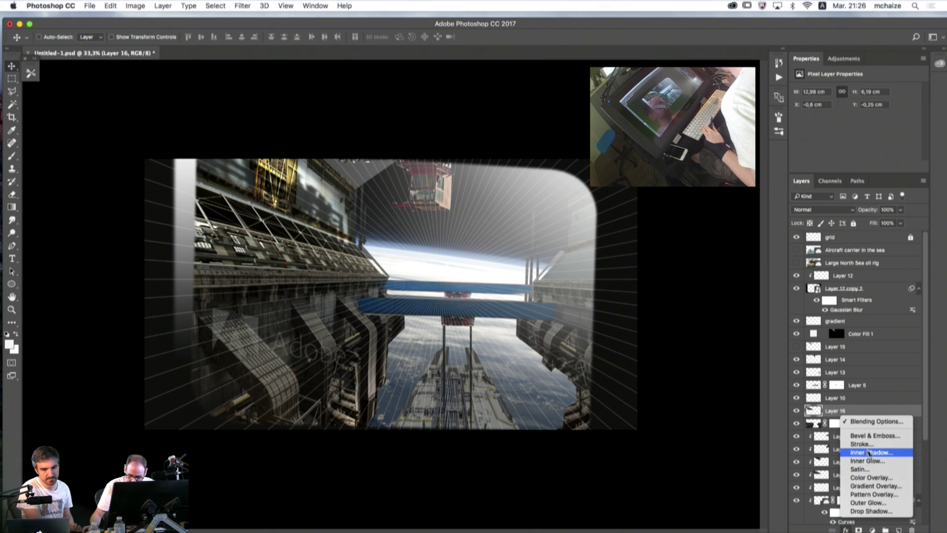
click(863, 422)
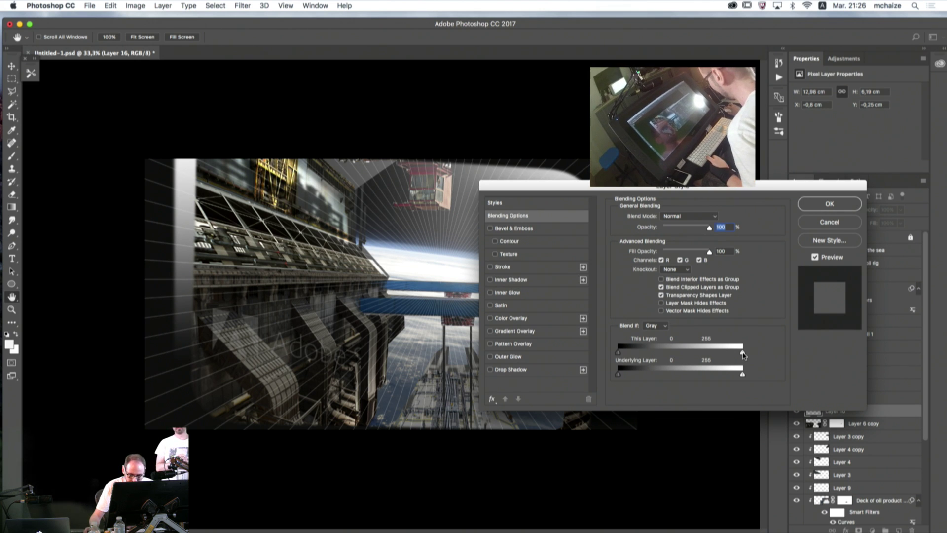
key(alt)
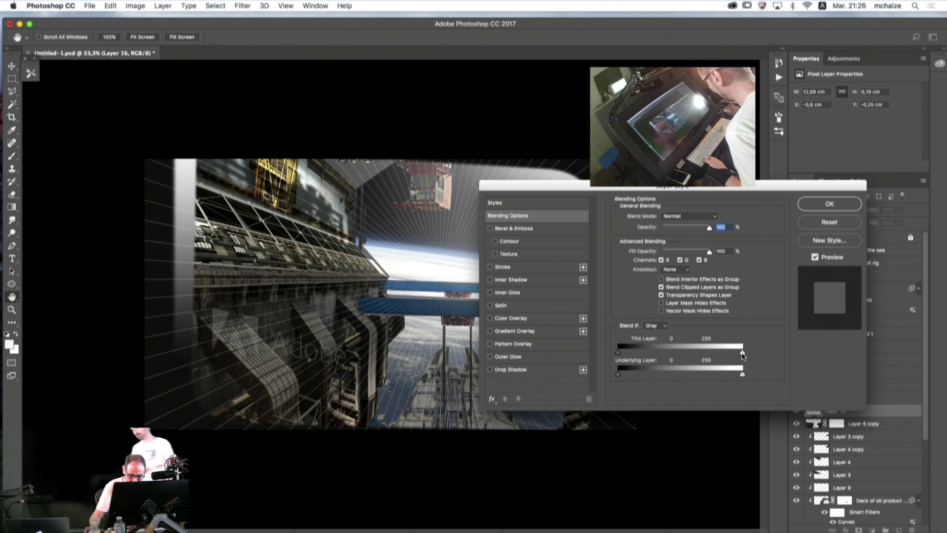
drag(743, 354, 663, 355)
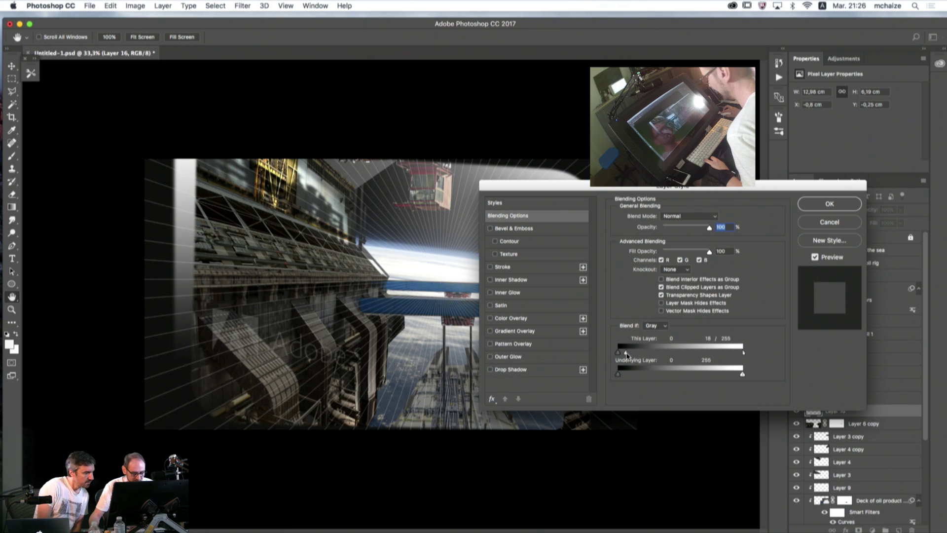
mouse_move(632, 354)
mouse_down()
mouse_move(666, 354)
mouse_move(642, 354)
mouse_up()
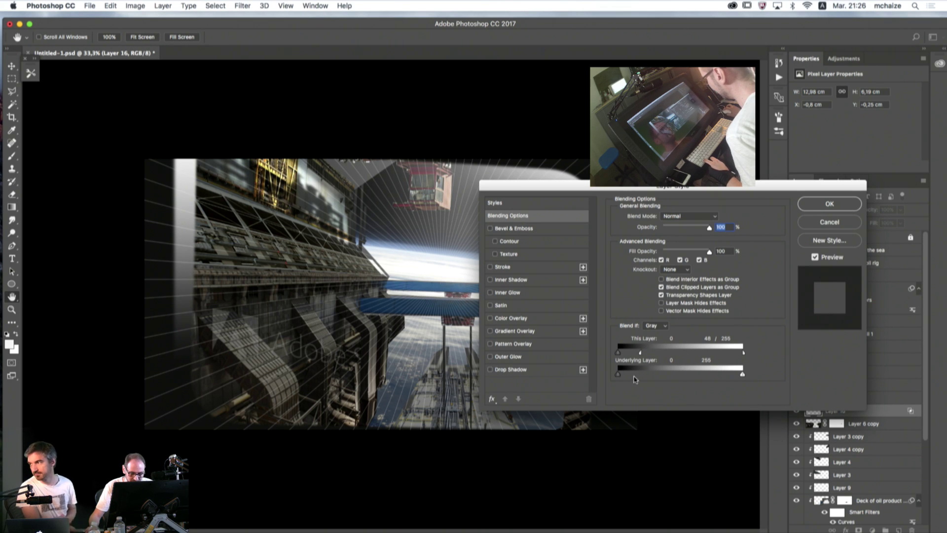
key(alt)
drag(619, 378, 683, 376)
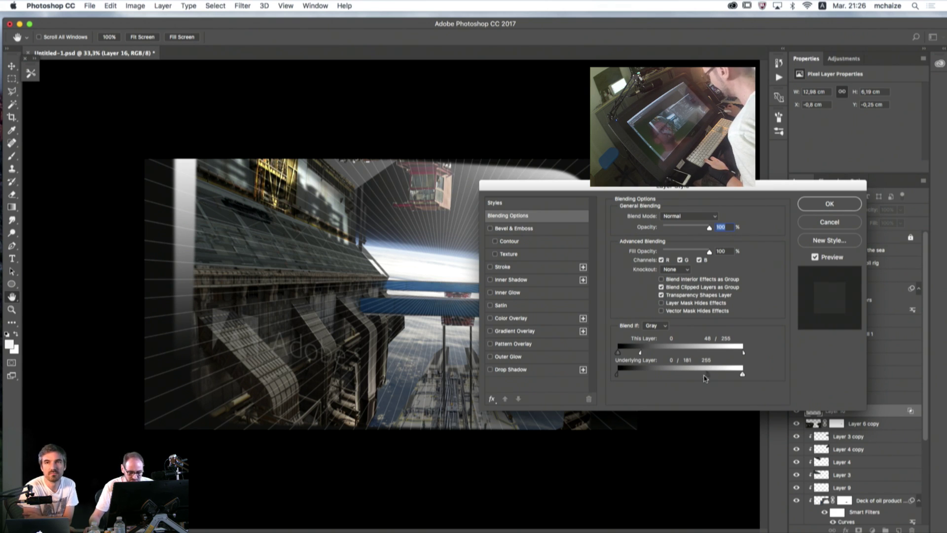
mouse_move(705, 378)
mouse_down()
mouse_move(679, 378)
mouse_move(716, 378)
mouse_move(703, 377)
mouse_up()
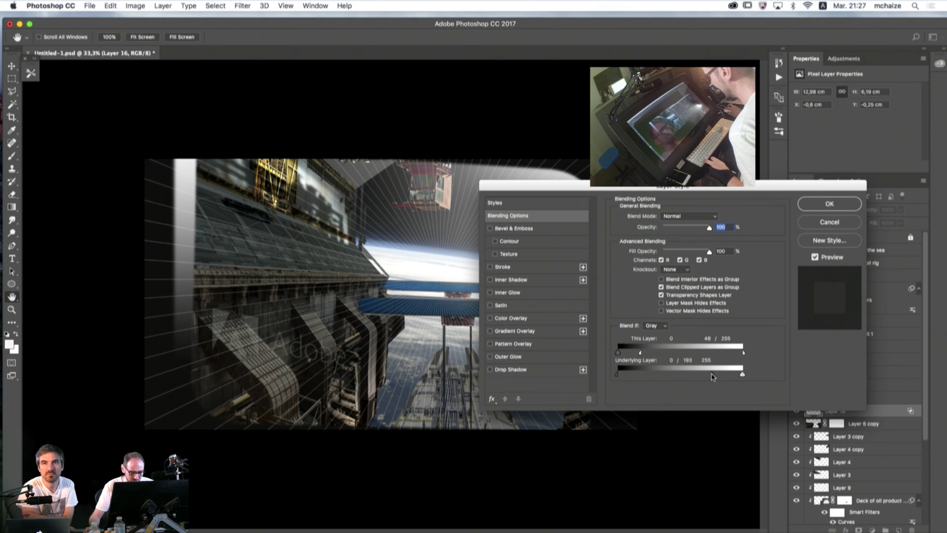
drag(712, 376, 688, 375)
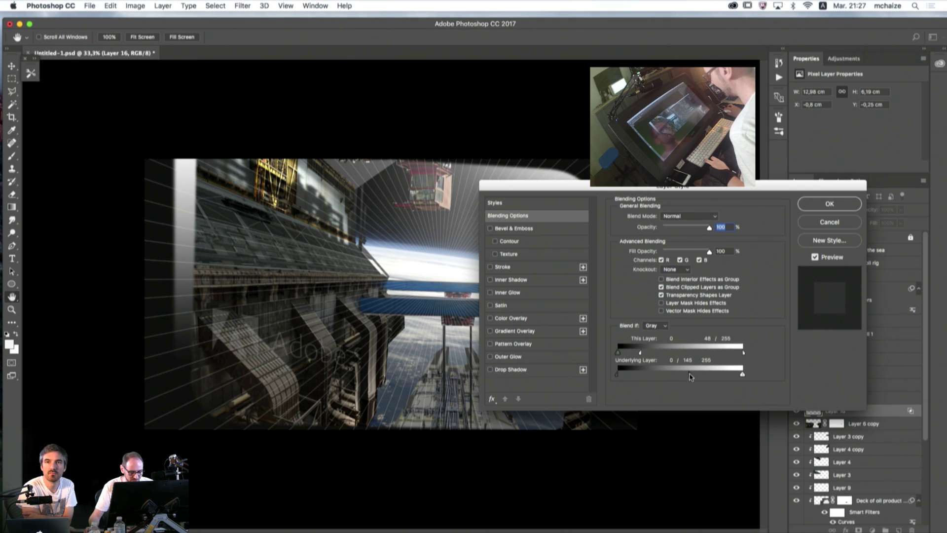
mouse_move(700, 377)
mouse_down()
mouse_move(709, 376)
mouse_move(689, 376)
mouse_move(699, 376)
mouse_up()
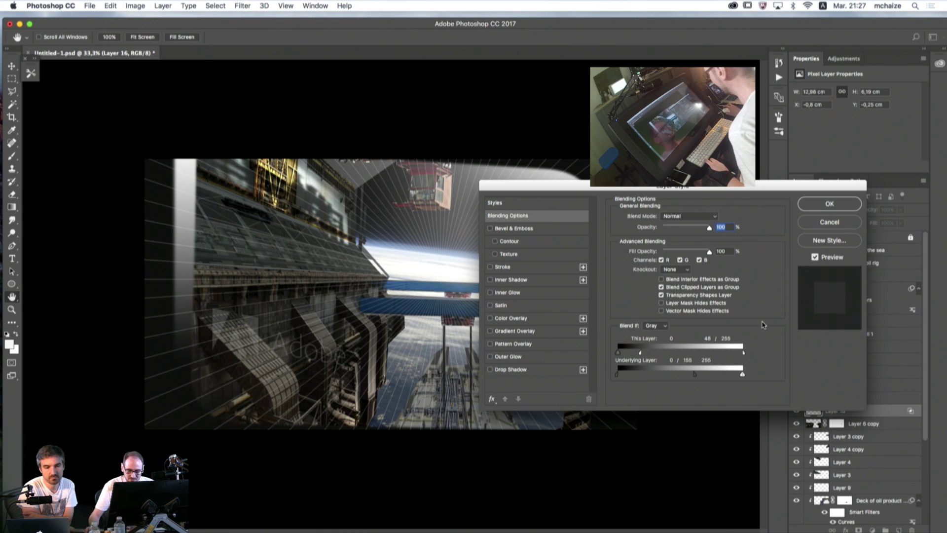
click(814, 224)
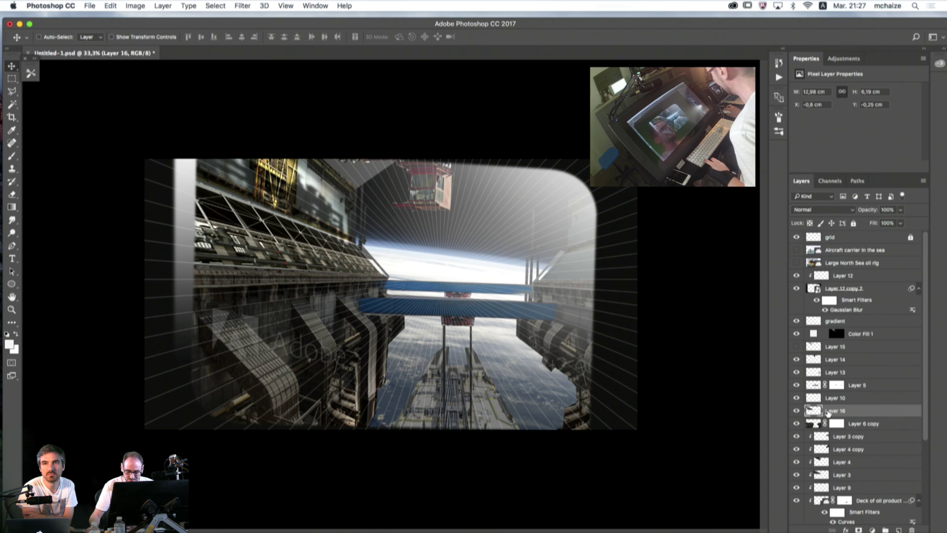
- In Layer 16's Blending Options, split the Underlying Layer black Blend If threshold to 0 / 167 and apply it
click(797, 411)
click(797, 410)
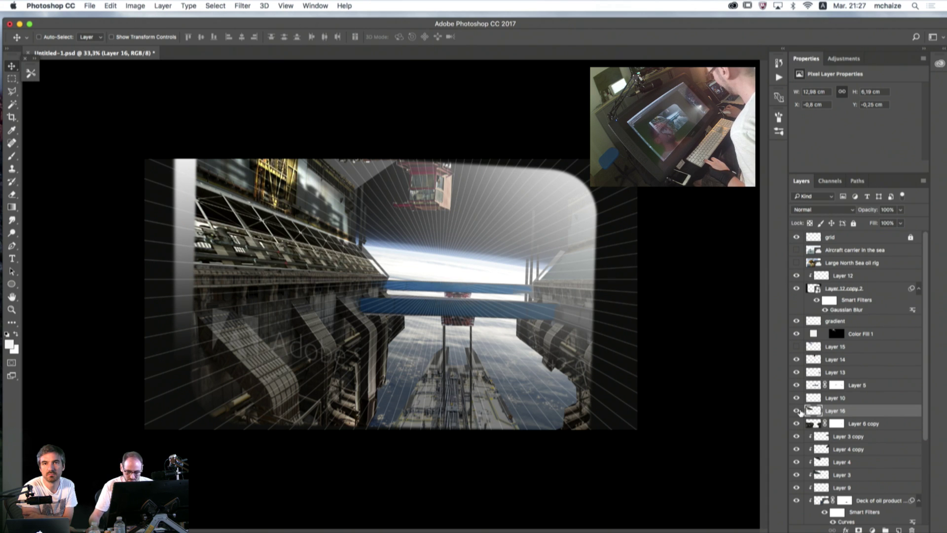
click(846, 530)
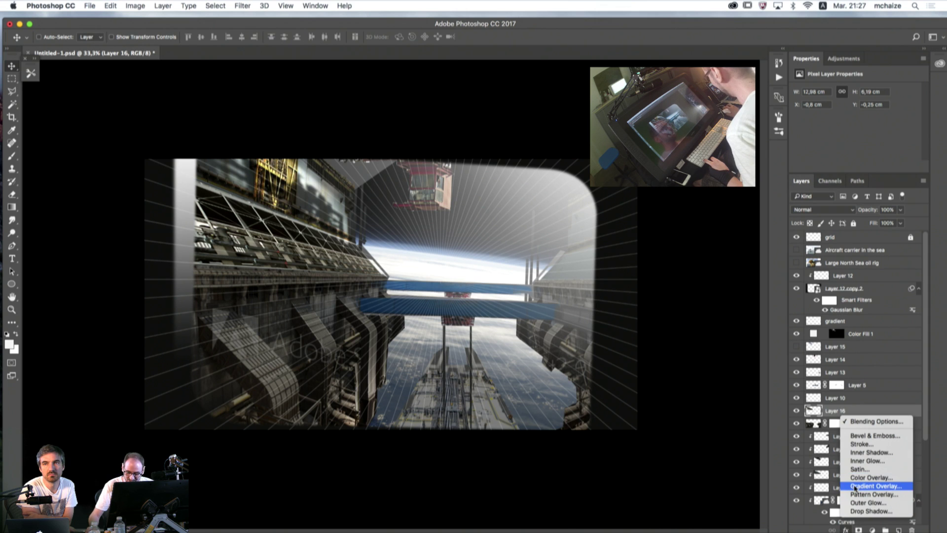
click(858, 422)
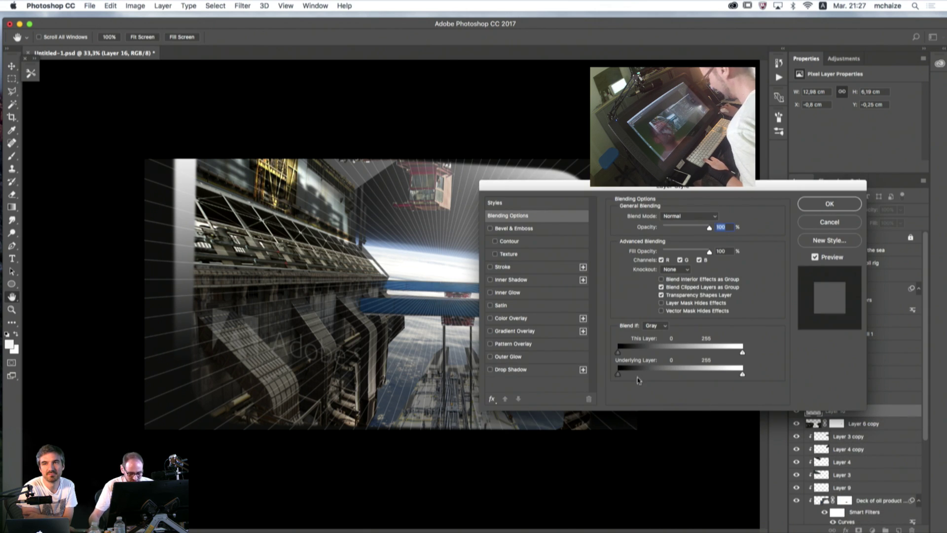
key(alt)
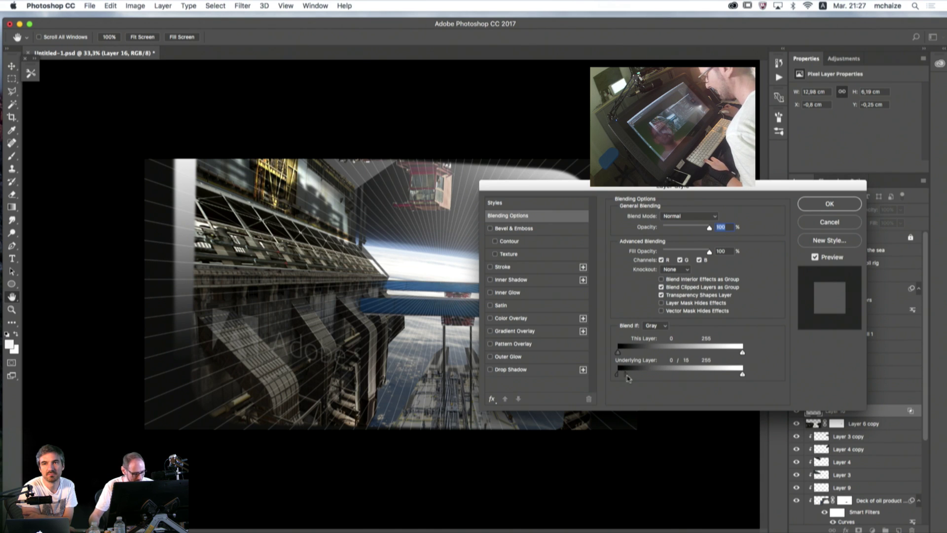
drag(627, 377, 702, 373)
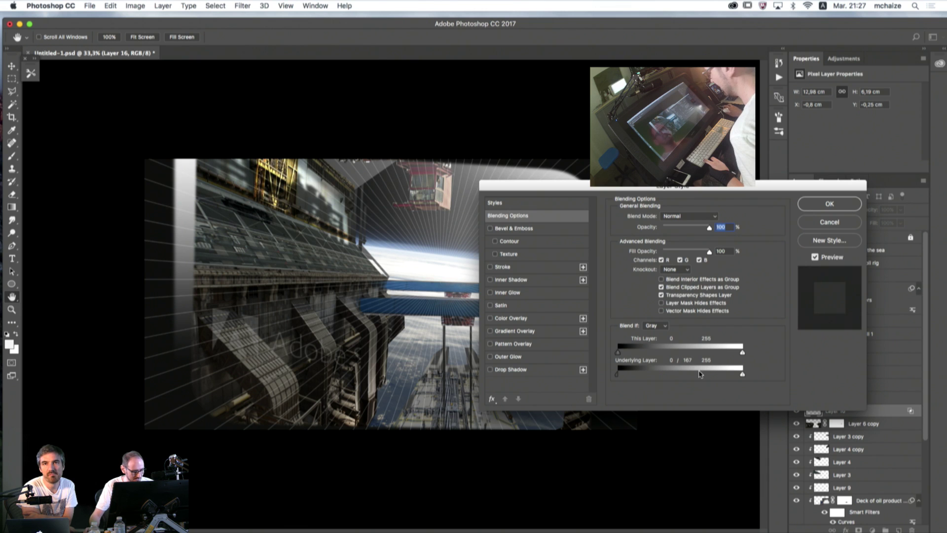
click(816, 204)
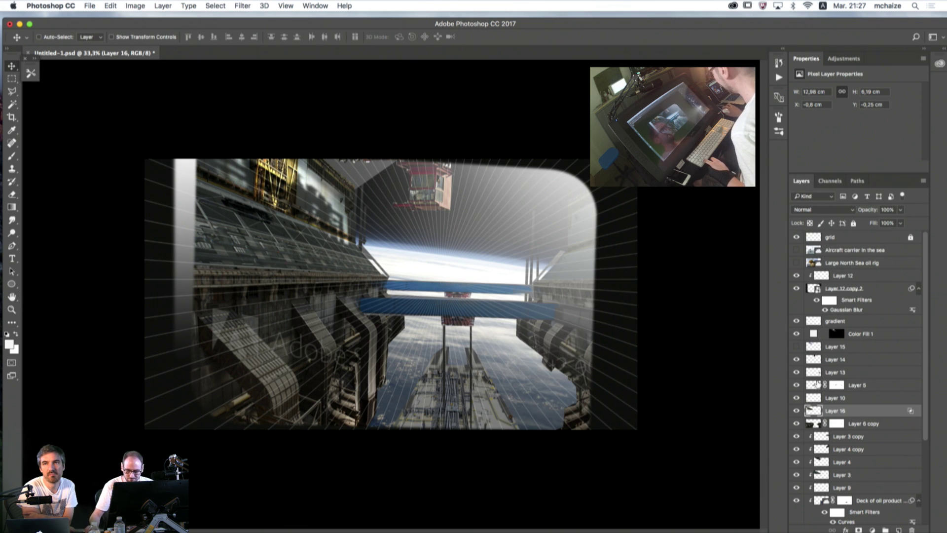
- Add a layer mask to Layer 16 and fill a polygonal selection around the cooling panel's outer left end with black
click(858, 529)
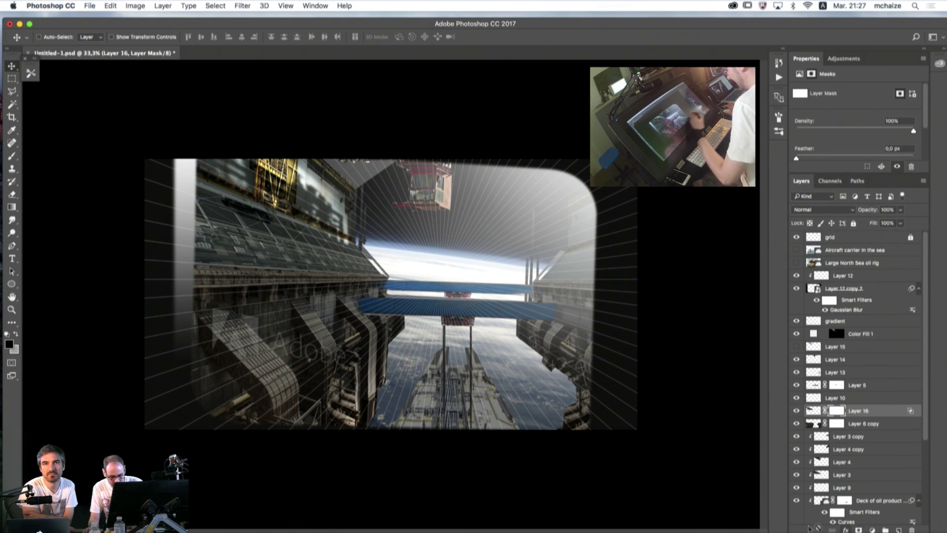
click(11, 91)
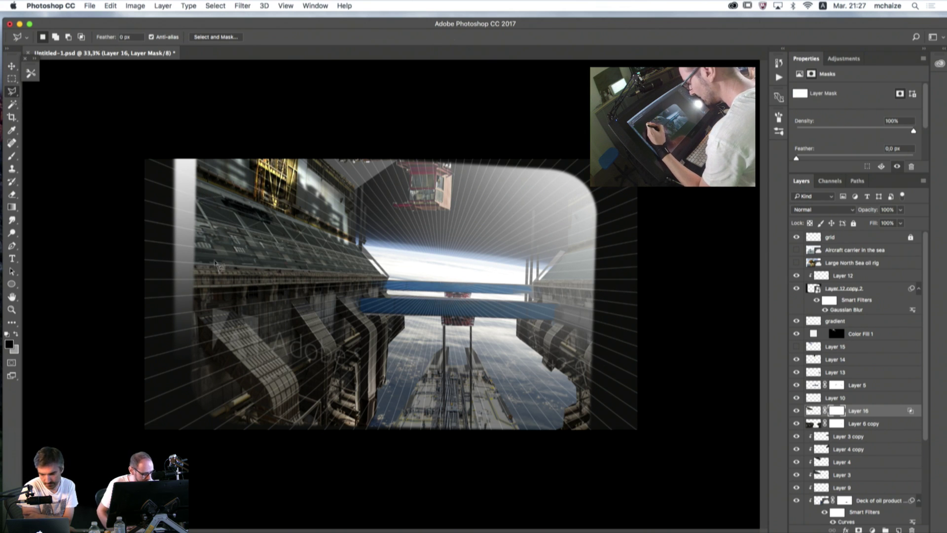
click(237, 269)
click(188, 181)
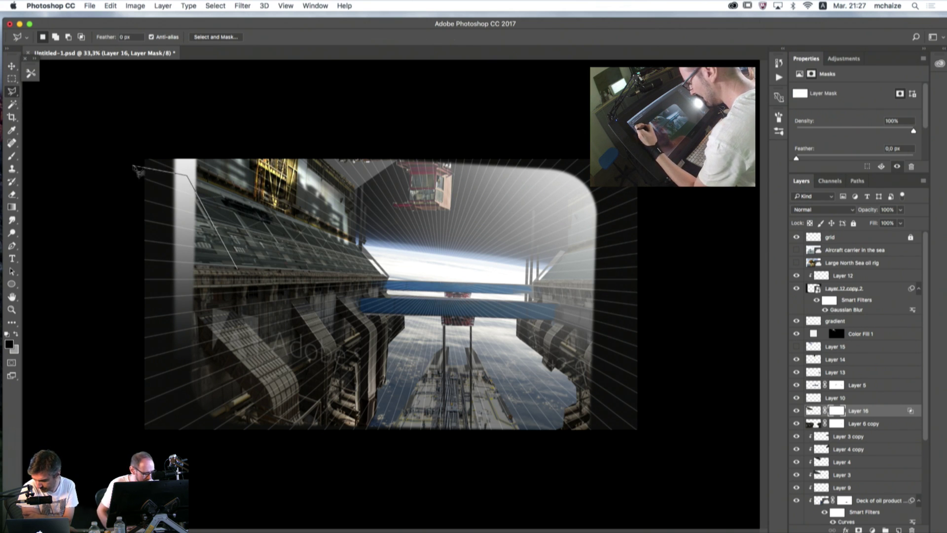
click(131, 170)
click(132, 251)
click(168, 265)
click(237, 269)
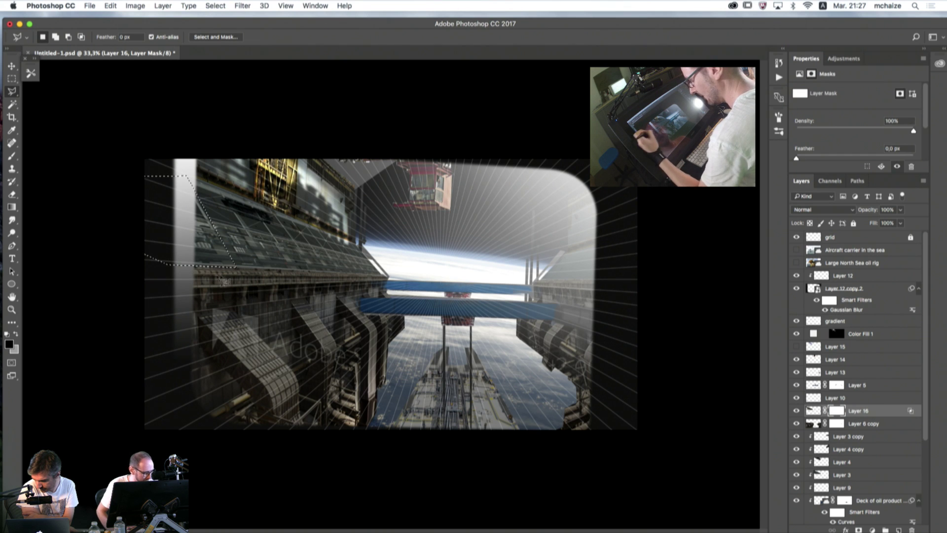
click(11, 207)
click(49, 219)
click(206, 239)
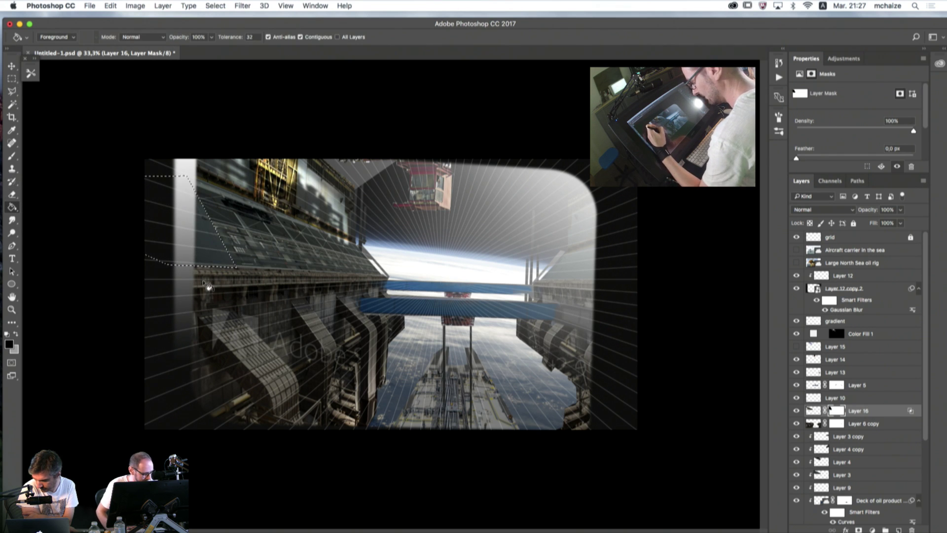
- Replace the selection with a polygonal one around the cooling panel's upper strip, from the window frame to the wall's far end
click(12, 92)
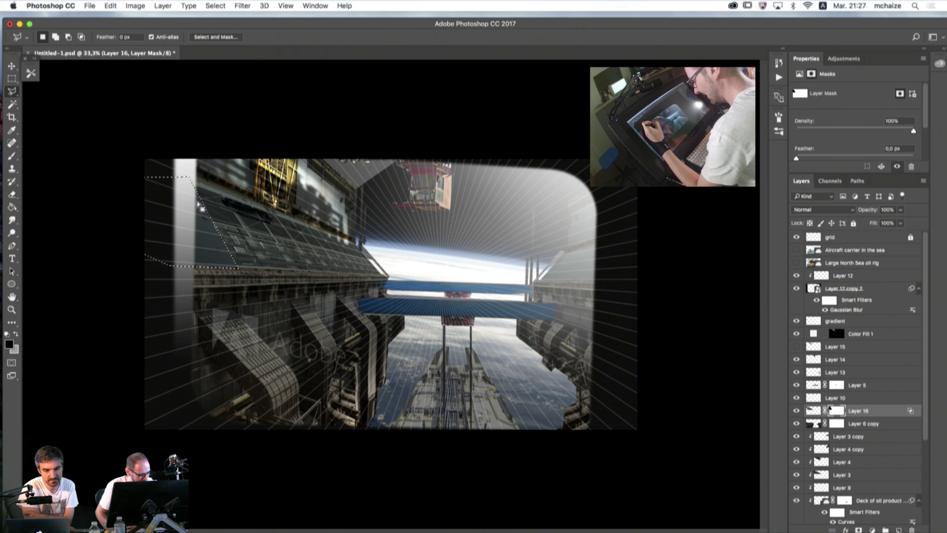
drag(197, 202, 206, 207)
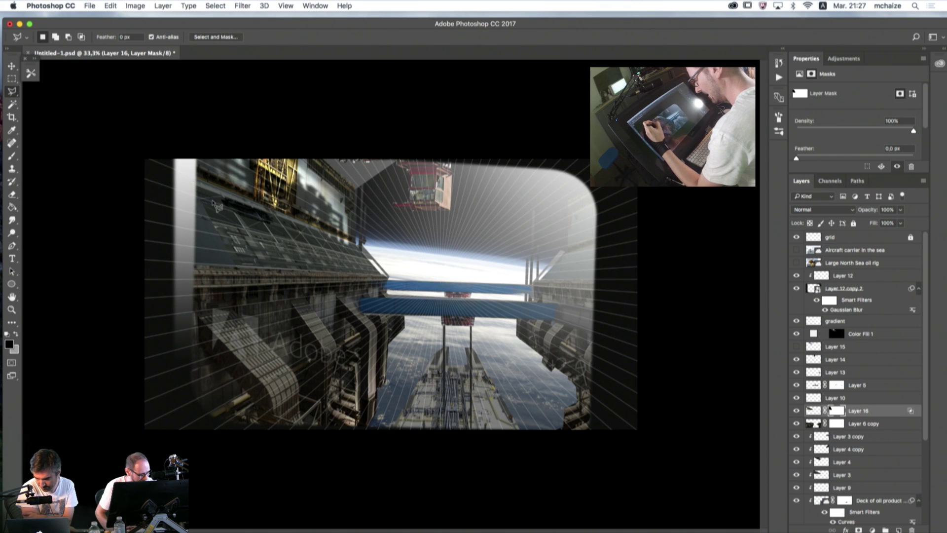
click(197, 200)
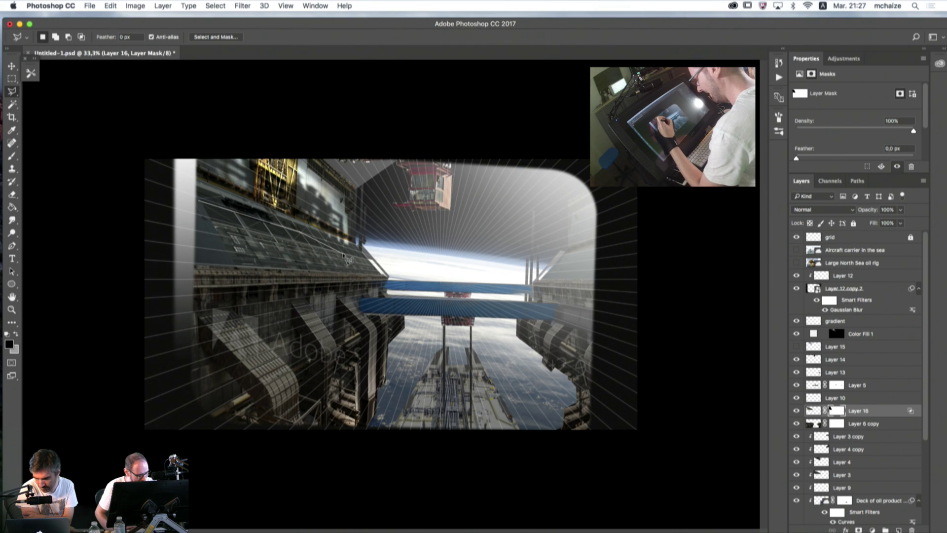
click(365, 271)
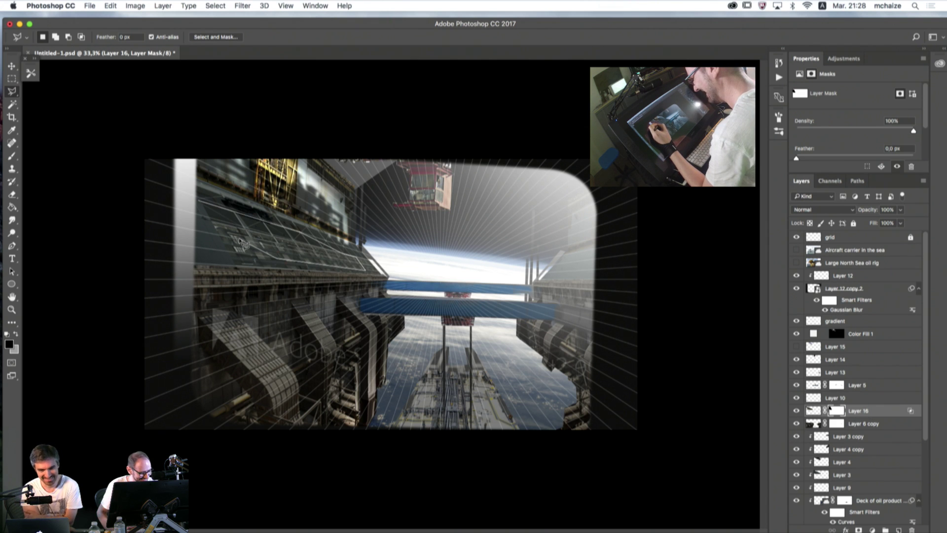
click(186, 224)
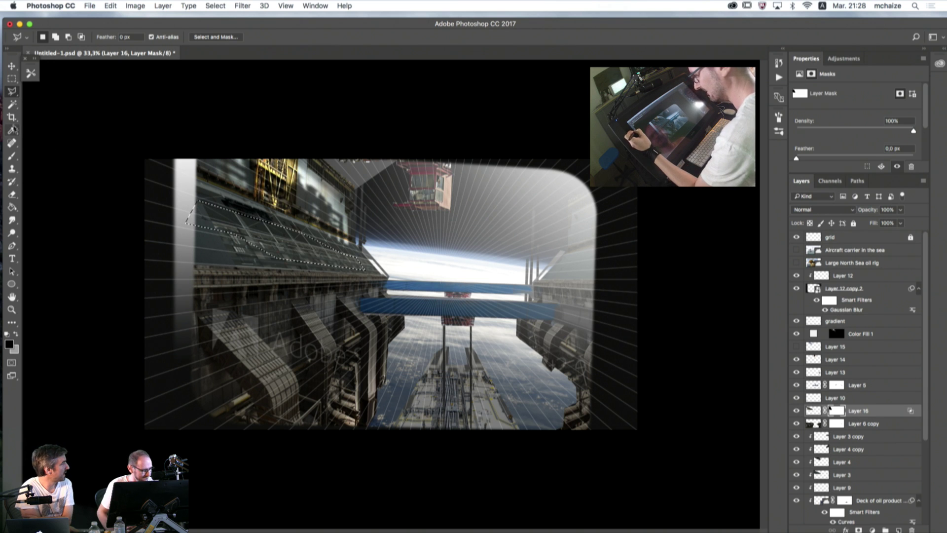
- Invert the strip selection, paint black on Layer 16's mask to hide the cooling panel below the strip, and deselect
click(12, 157)
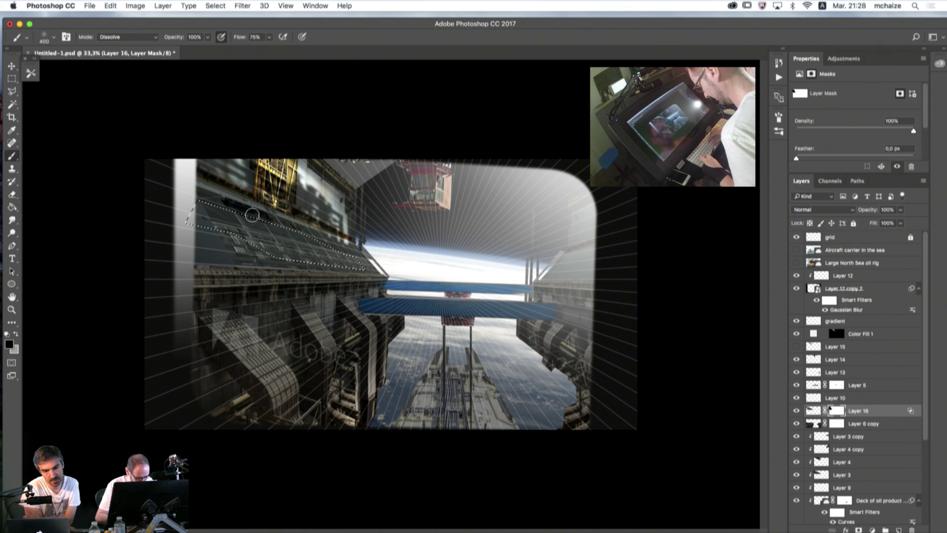
key(super+alt+i)
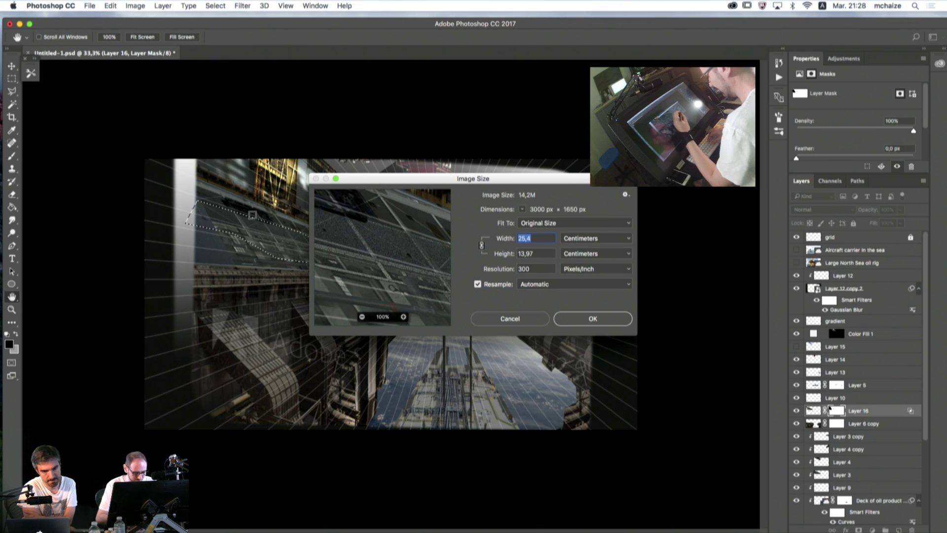
click(511, 318)
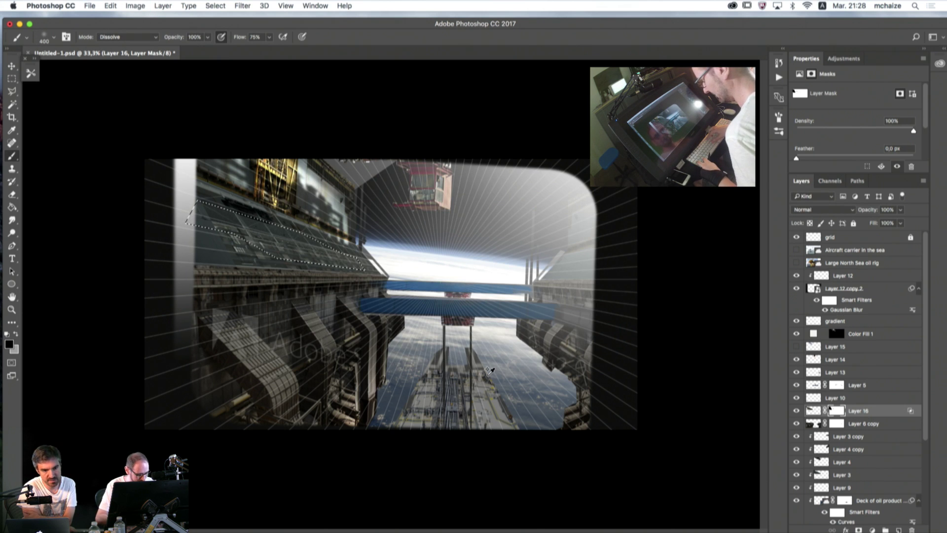
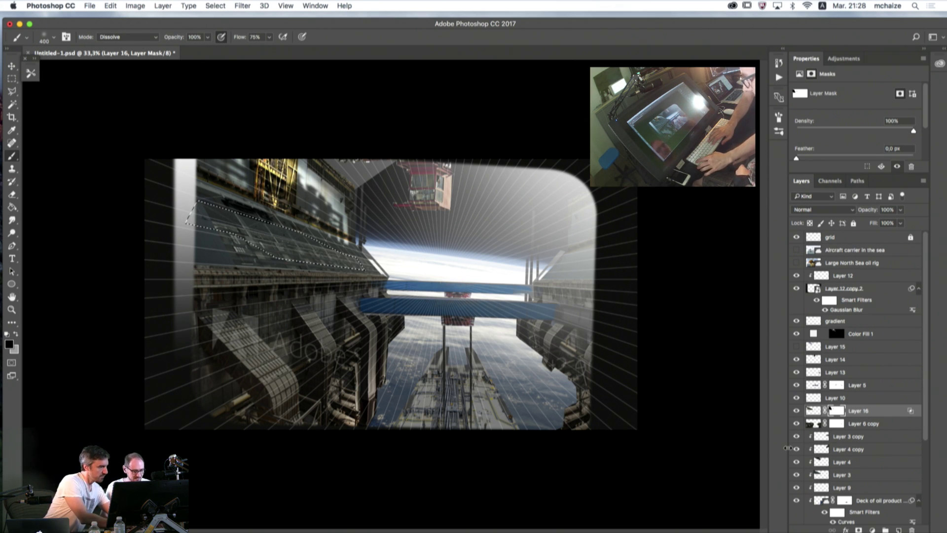
key(super+a)
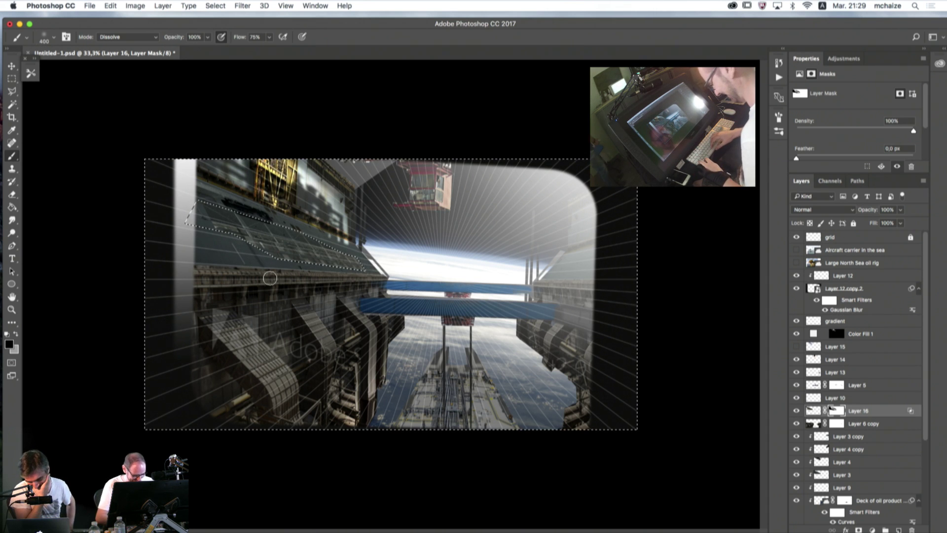
key(super+d)
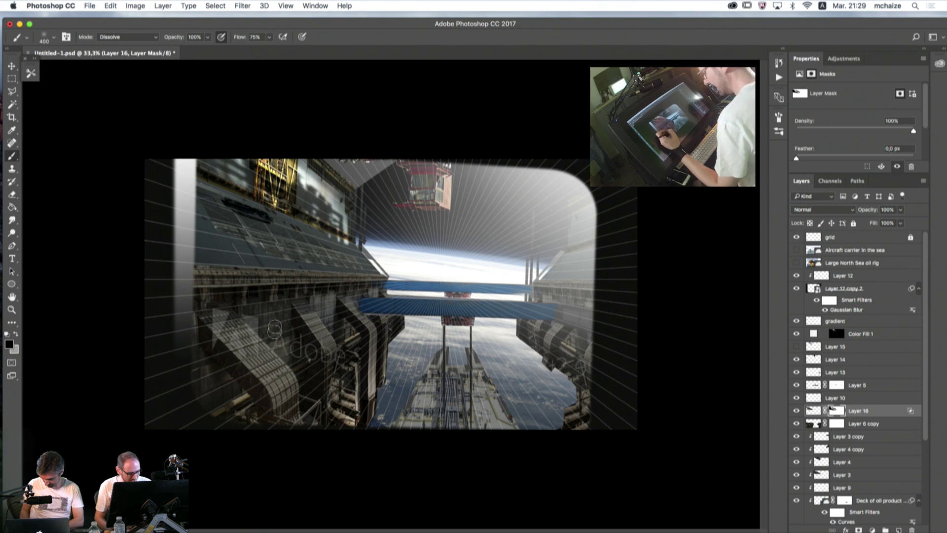
- Hide the grid layer and toggle the gradient layer off and on to compare the scene with and without it
click(796, 236)
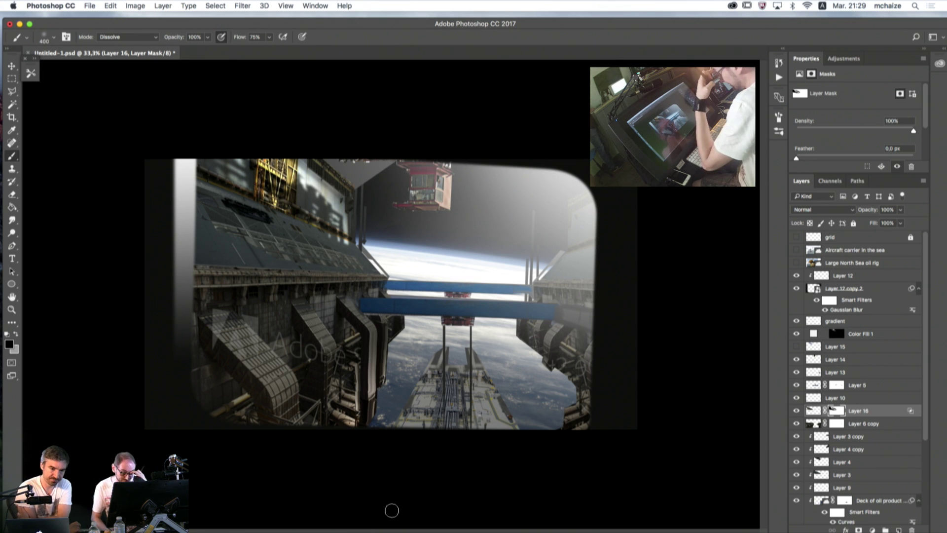
click(811, 321)
click(796, 321)
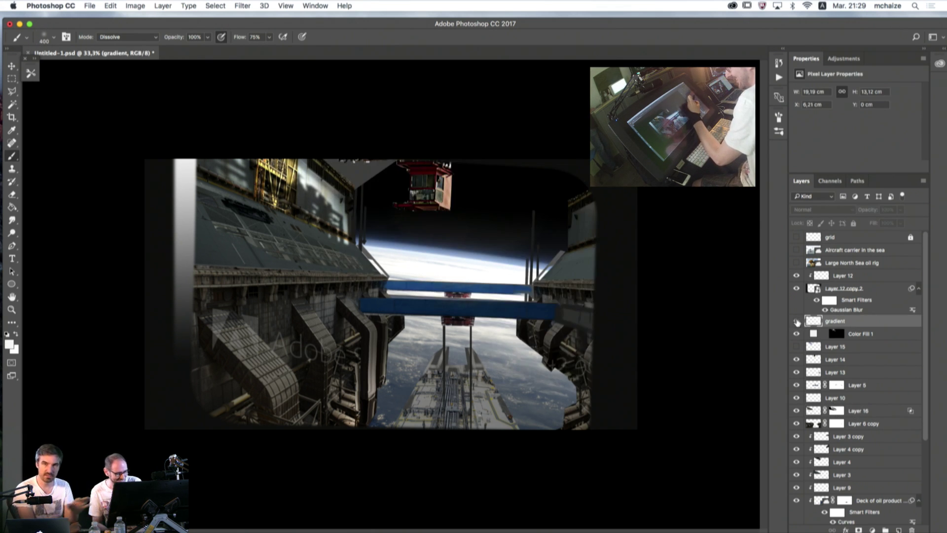
click(796, 321)
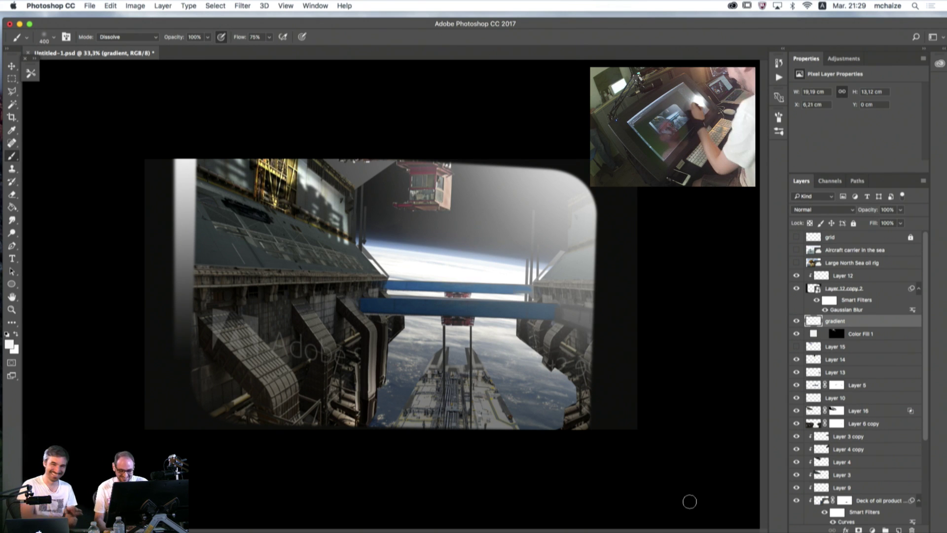
- Create a new layer above the gradient layer and begin a polygonal selection from the right window frame across the horizon
click(899, 529)
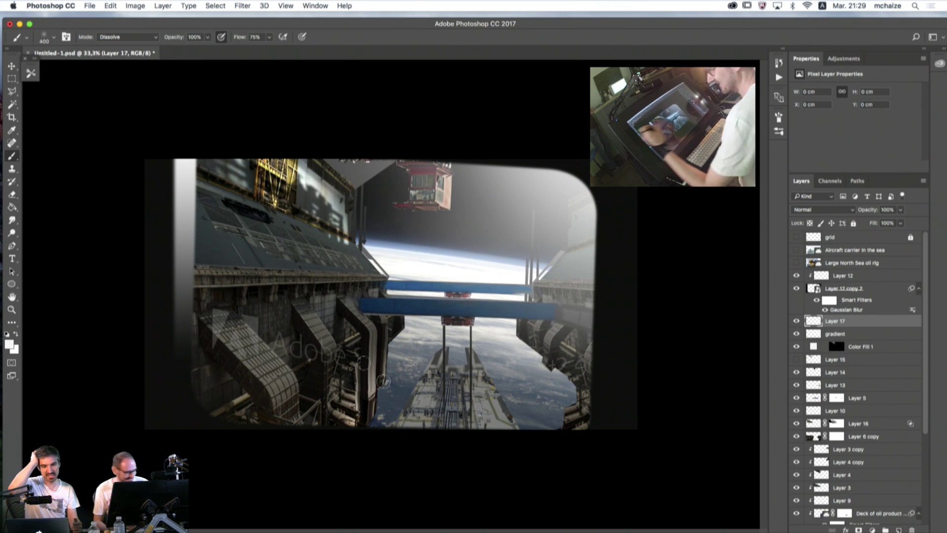
click(11, 91)
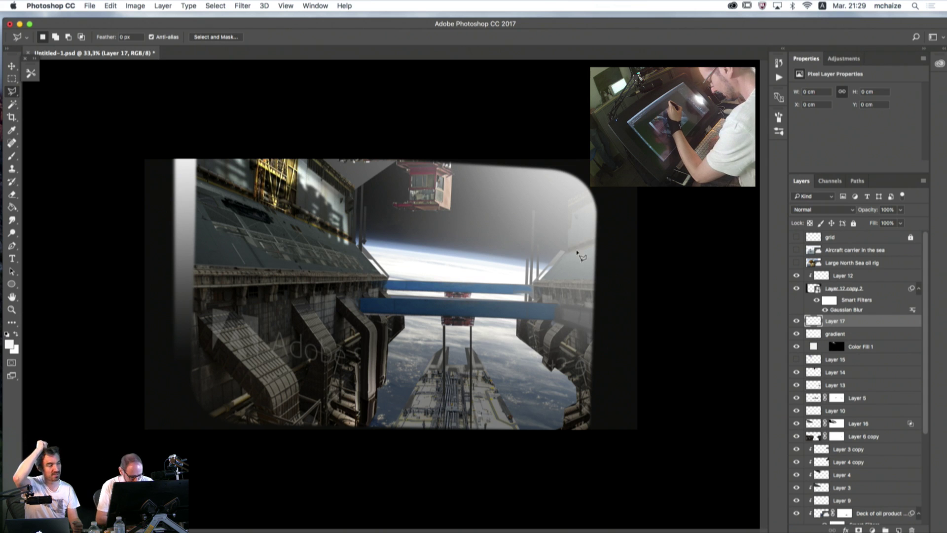
click(614, 256)
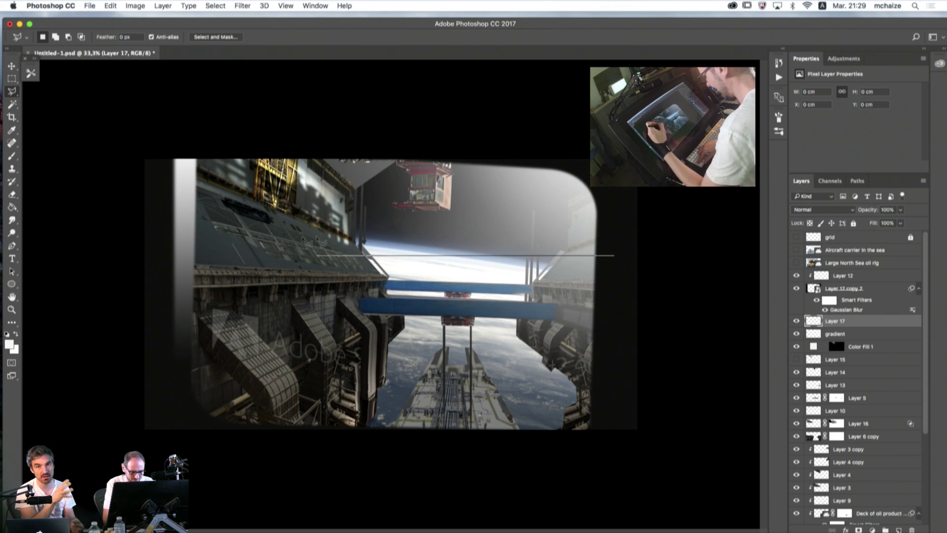
- Select a wide rectangular area across the lower half of the window view with the Polygonal Lasso
click(182, 256)
click(182, 412)
click(628, 413)
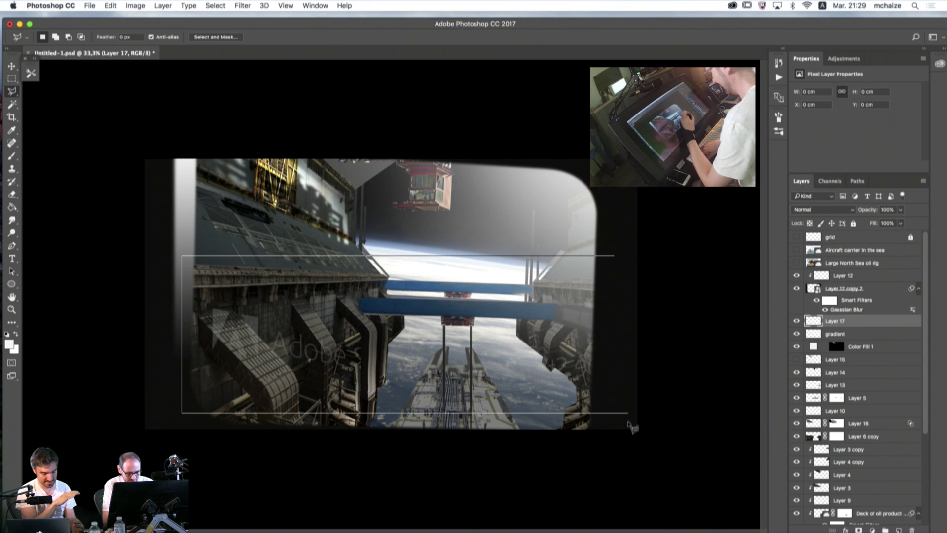
click(614, 256)
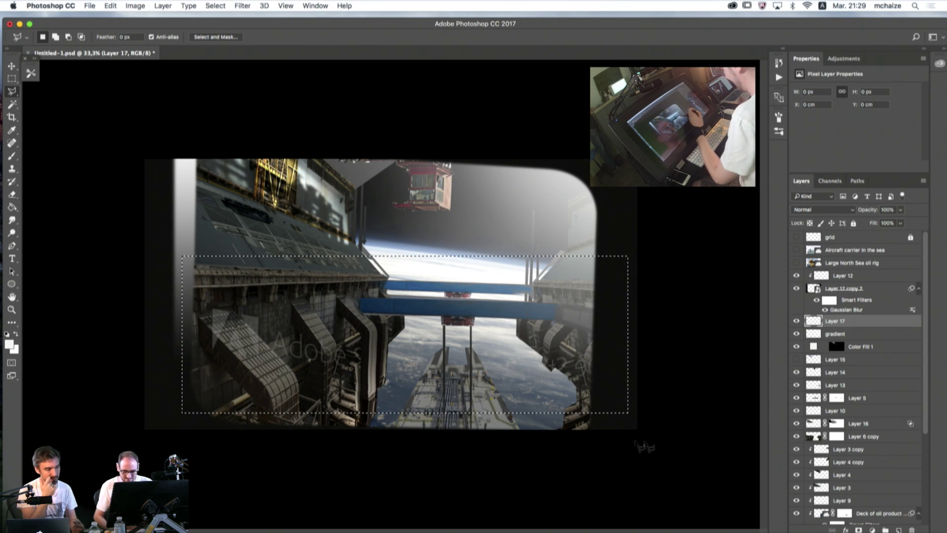
- Try a white radial gradient inside the selection on Layer 17 and revert to the Polygonal Lasso history state
click(12, 207)
click(43, 206)
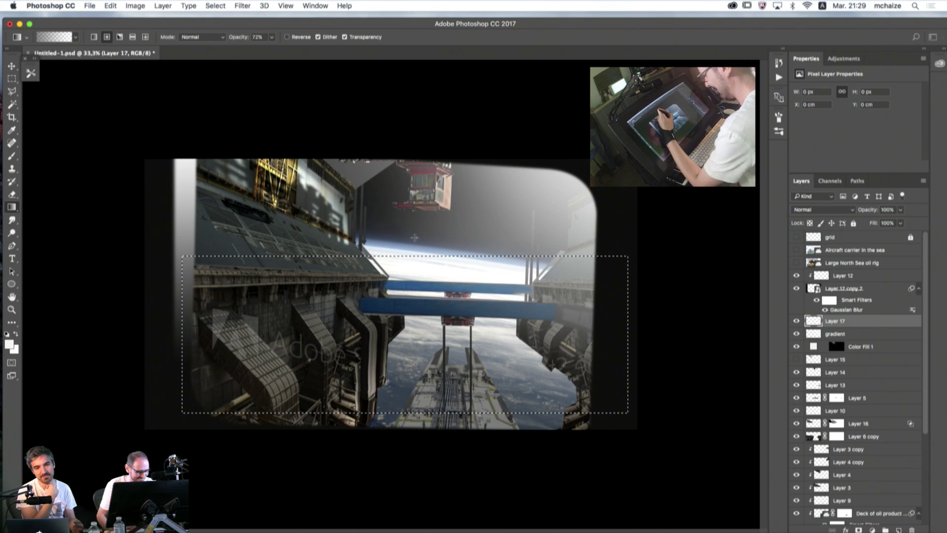
drag(400, 246, 381, 397)
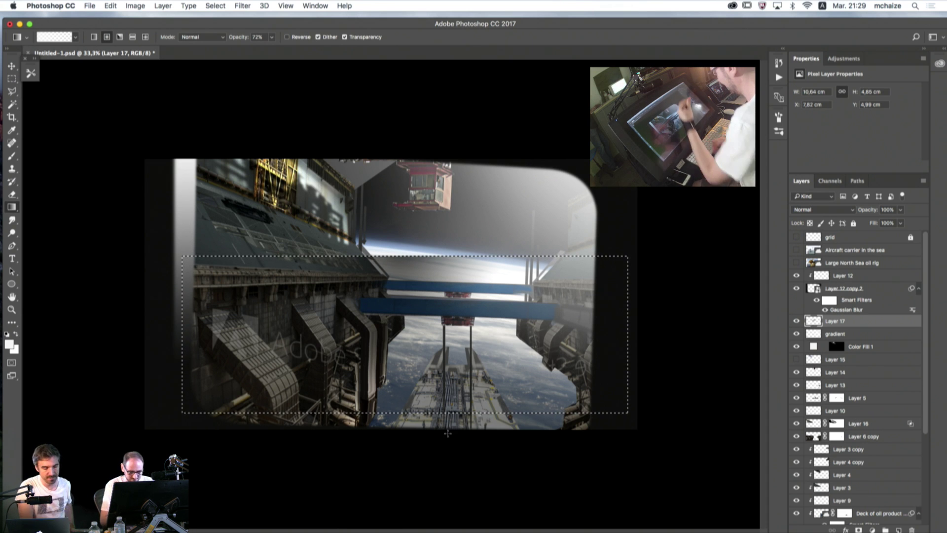
click(778, 63)
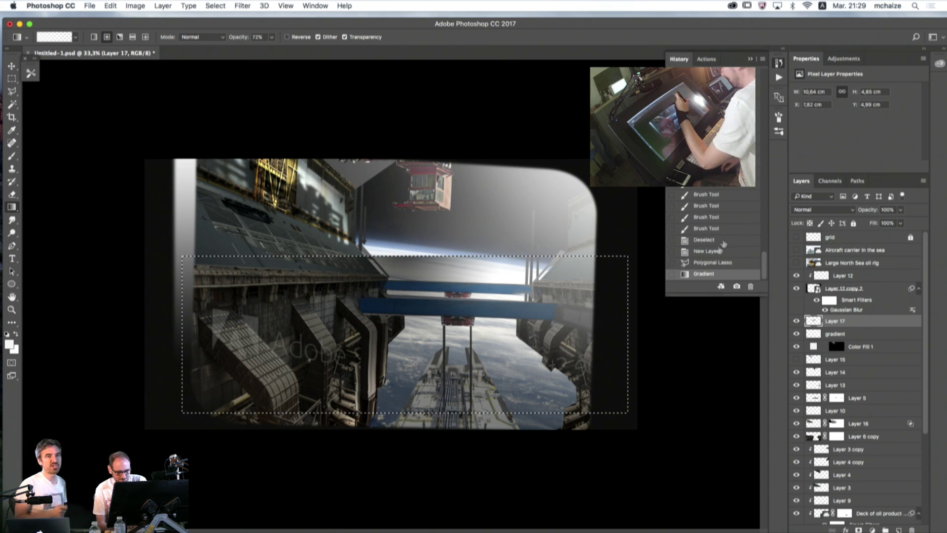
click(710, 262)
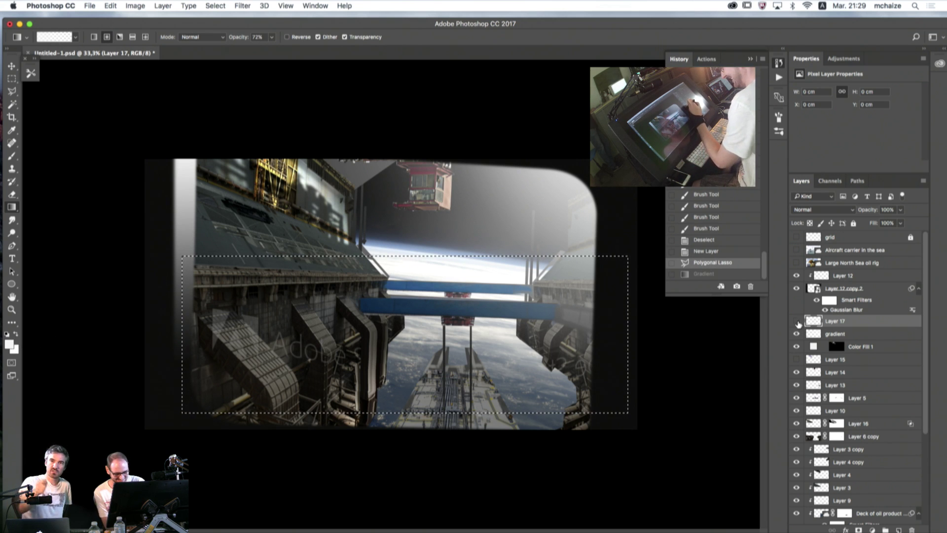
- Fill the selection on Layer 17 with white linear gradients fading downward from its upper edge, and deselect
click(93, 37)
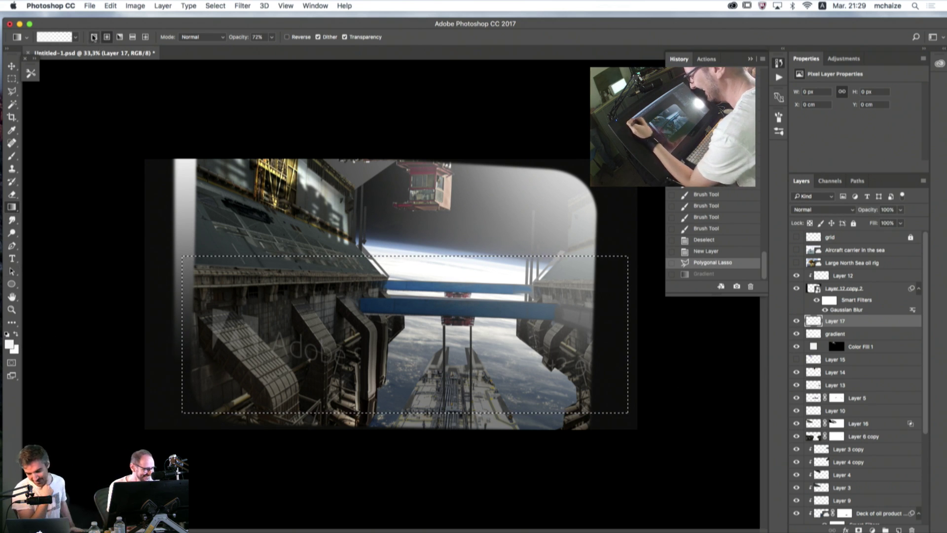
drag(390, 230, 390, 230)
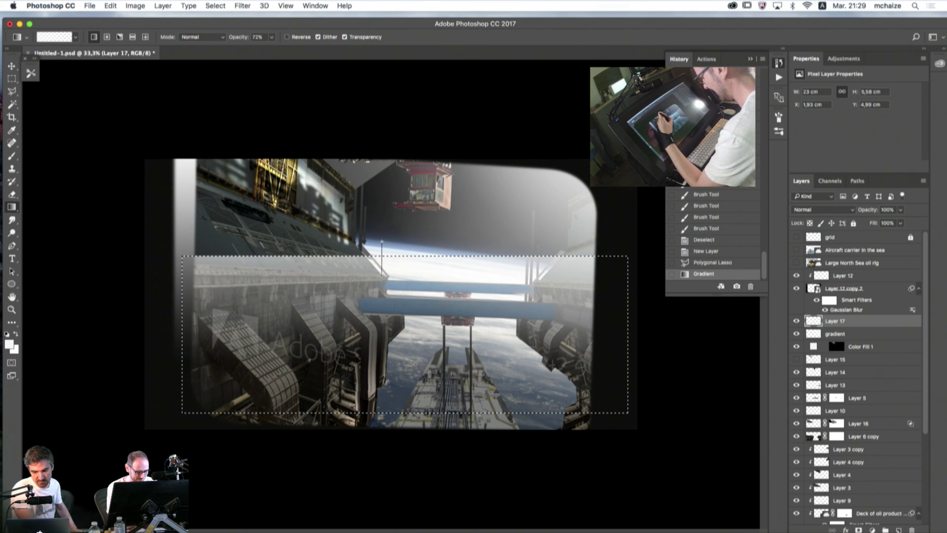
drag(381, 277, 378, 270)
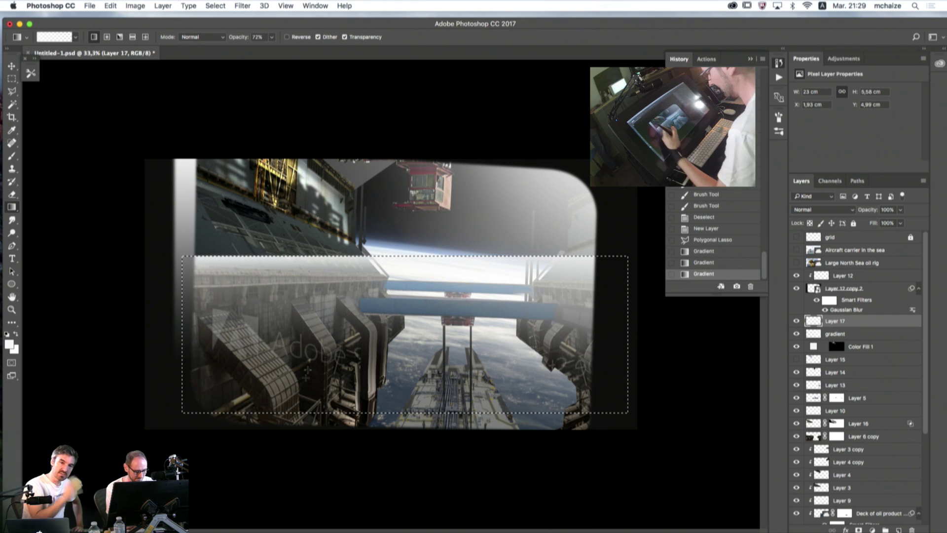
key(super+d)
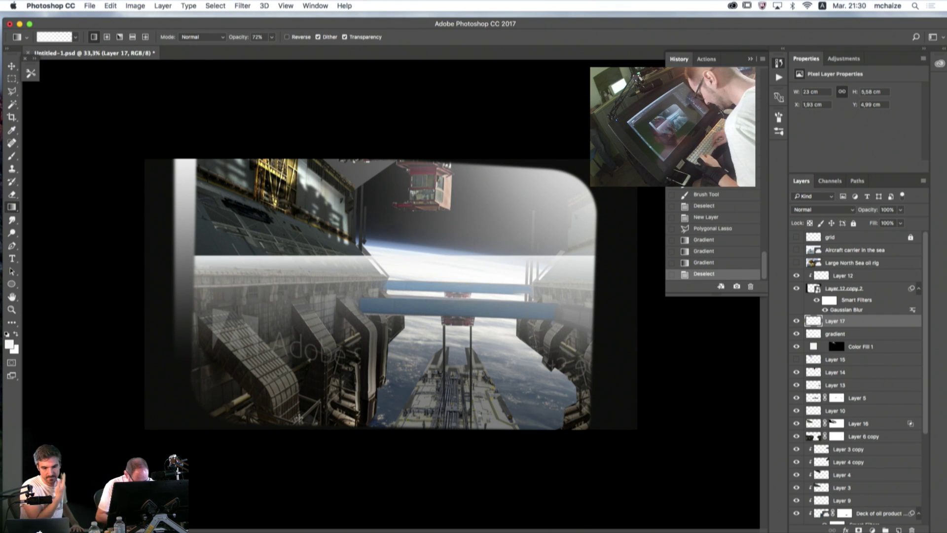
- Duplicate Layer 17 and squash the copy to 17.30% height as a thin band just below the gradient's upper edge
key(super+j)
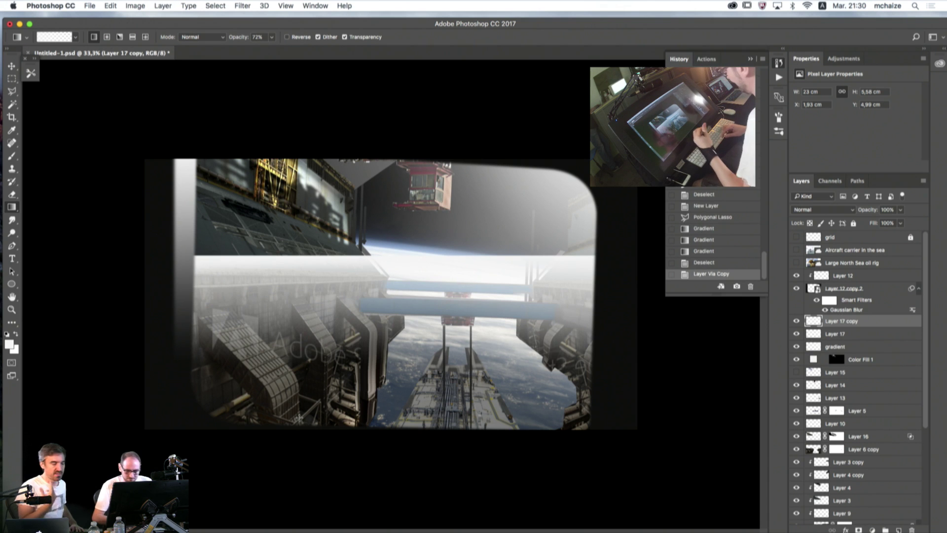
key(super+t)
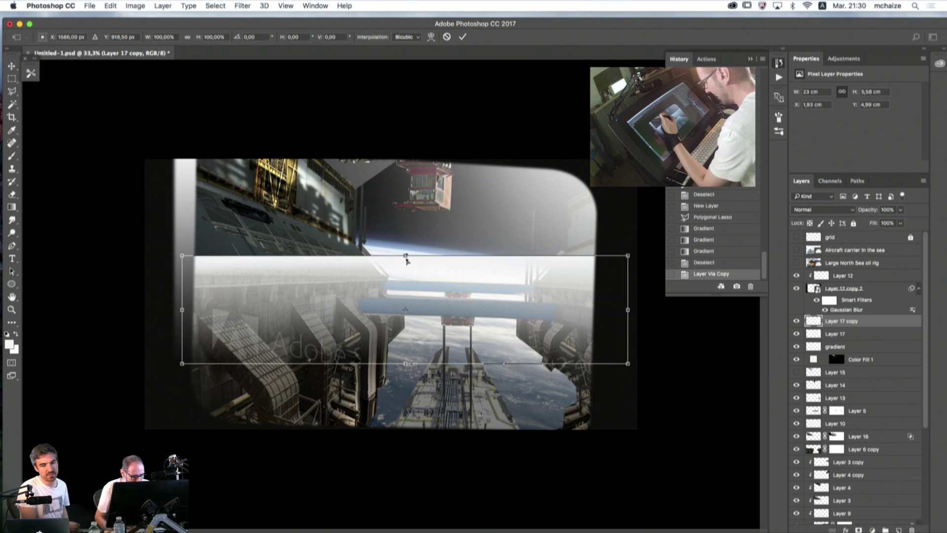
drag(405, 362, 405, 262)
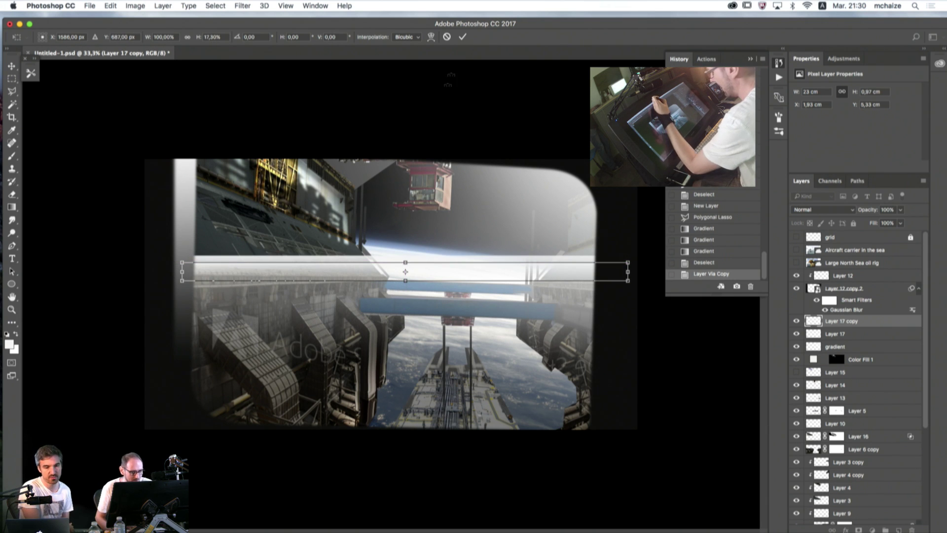
click(462, 36)
- Lower the opacity of Layer 17 to 83% and compare the image with and without Layer 17 copy
click(818, 334)
drag(900, 209, 894, 224)
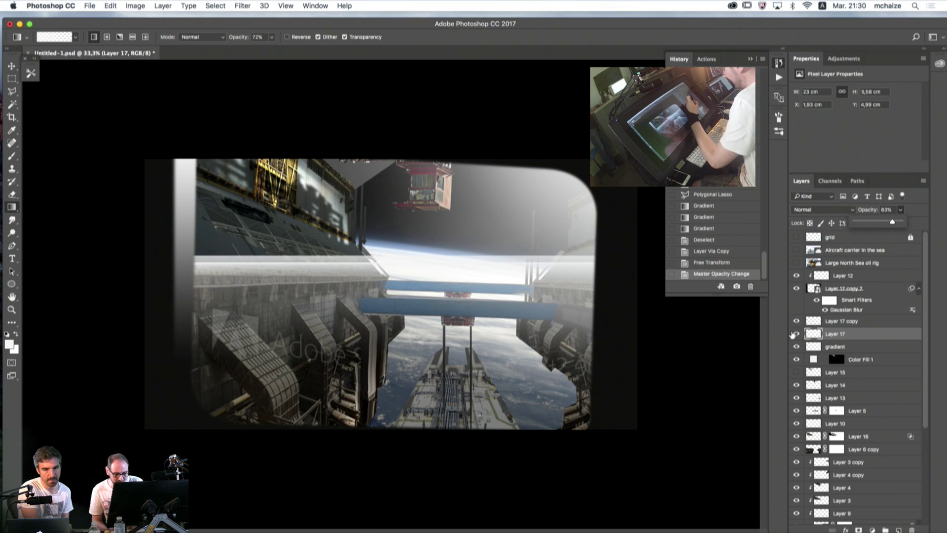
click(797, 321)
click(796, 321)
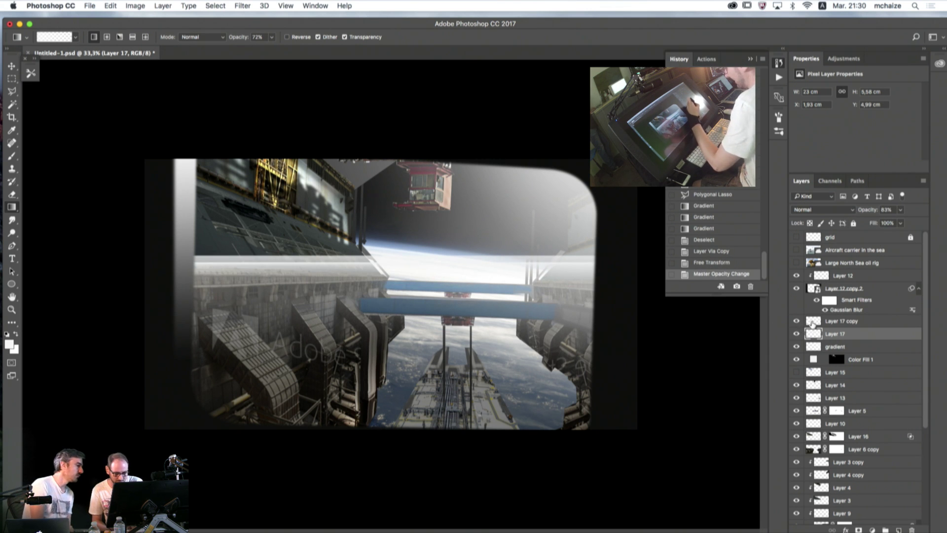
- Apply a Gaussian Blur with a 5.8-pixel radius to Layer 17 copy
click(813, 322)
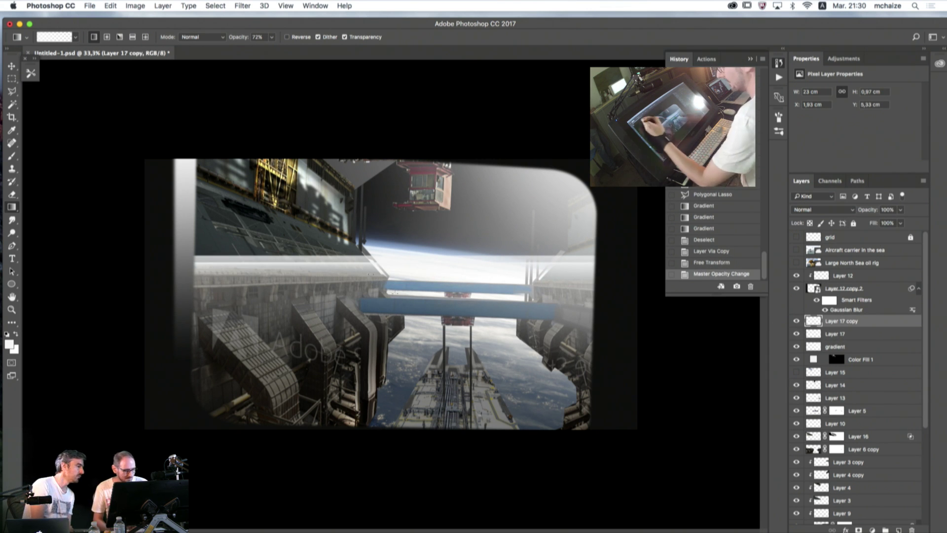
click(245, 9)
mouse_move(242, 124)
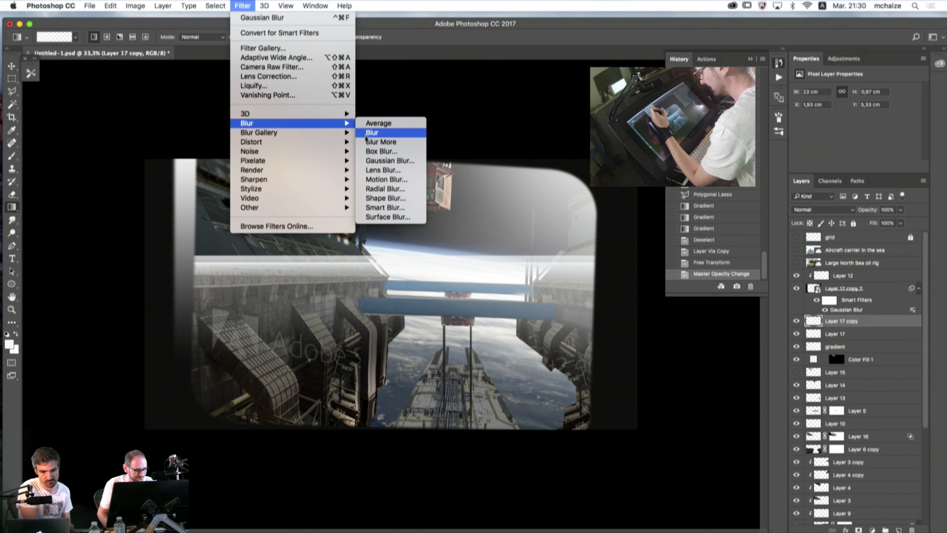
click(389, 160)
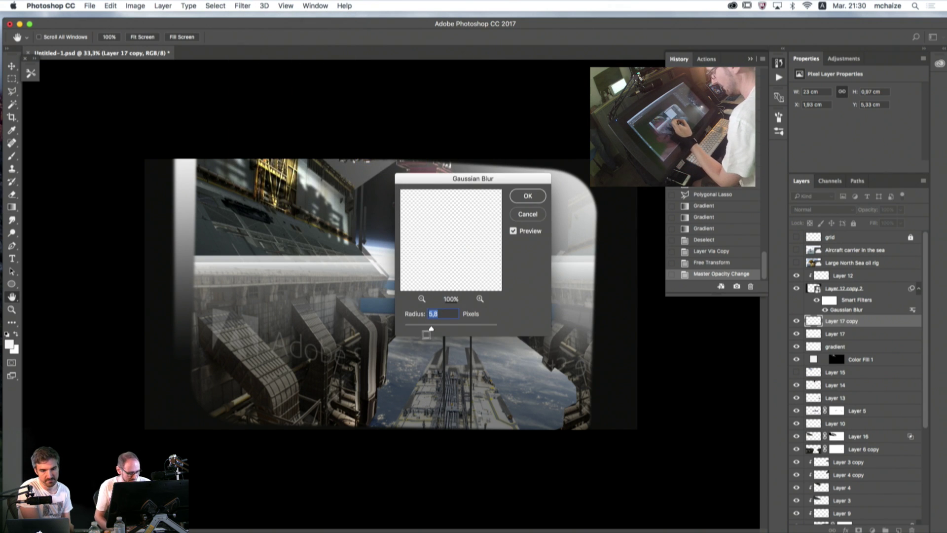
drag(427, 178, 561, 350)
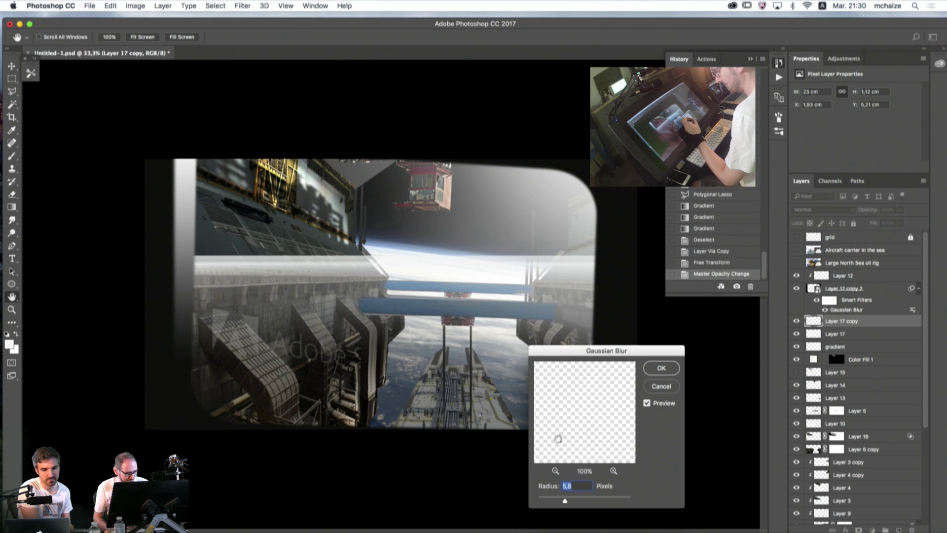
click(651, 370)
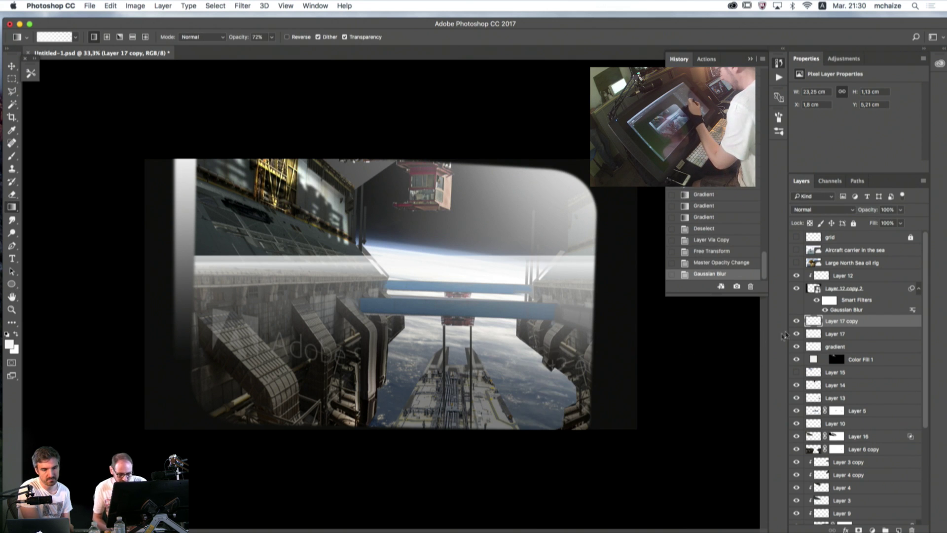
- Apply a Gaussian Blur with the same 5.8-pixel radius to Layer 17
click(812, 335)
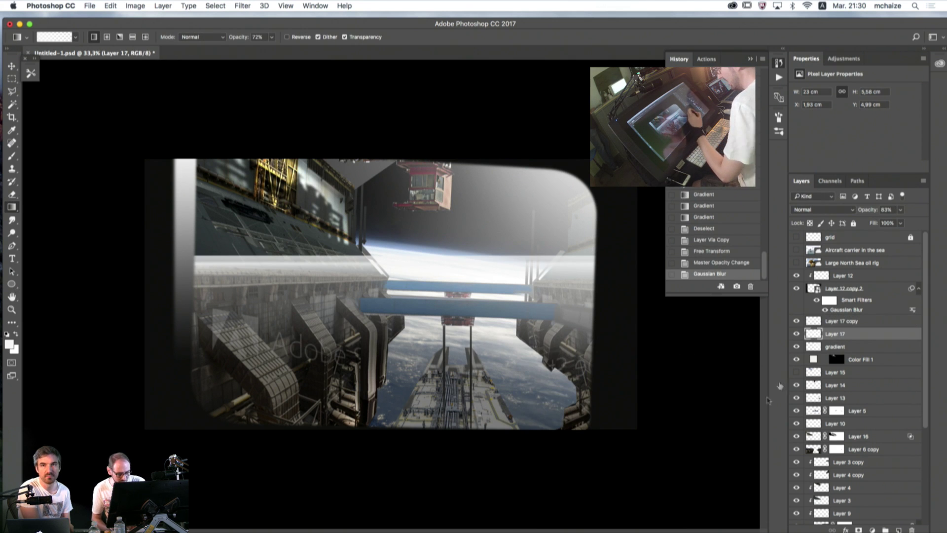
click(241, 6)
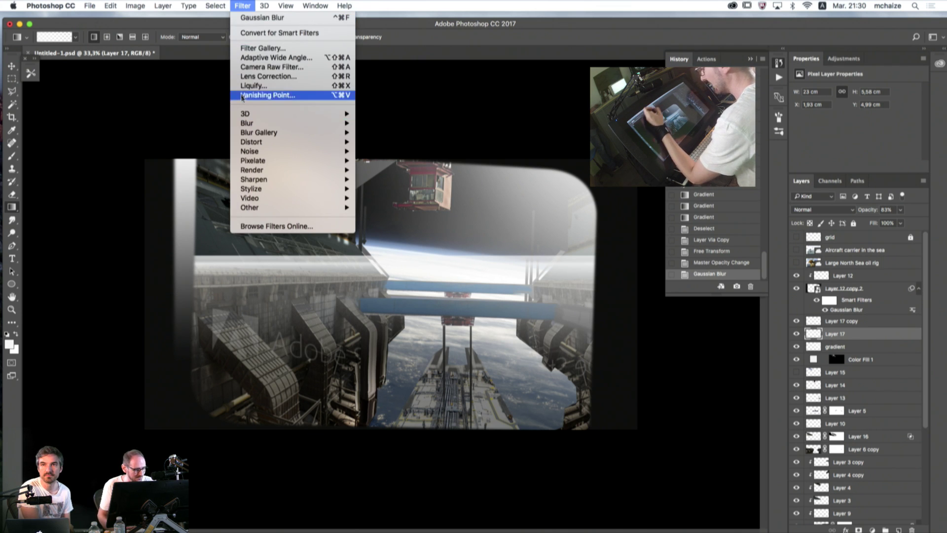
click(397, 7)
click(796, 334)
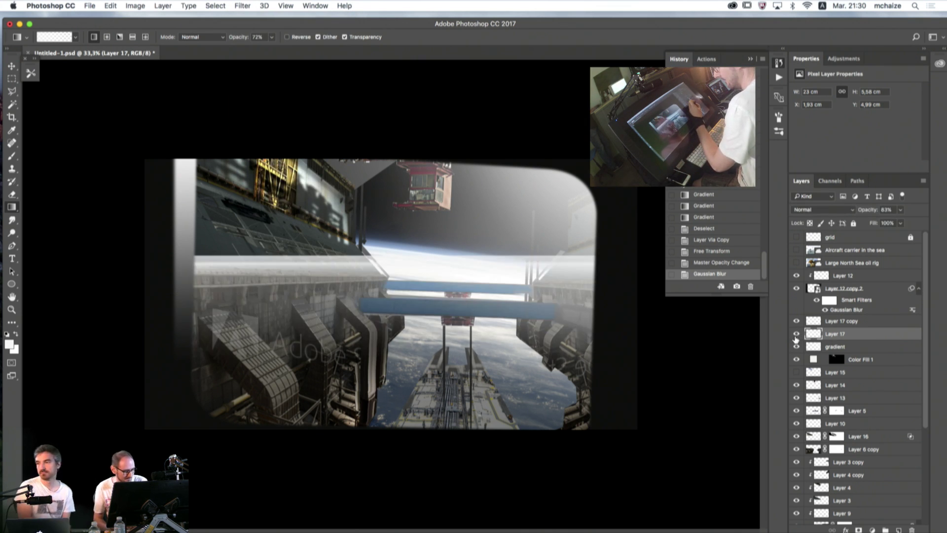
click(795, 334)
click(242, 6)
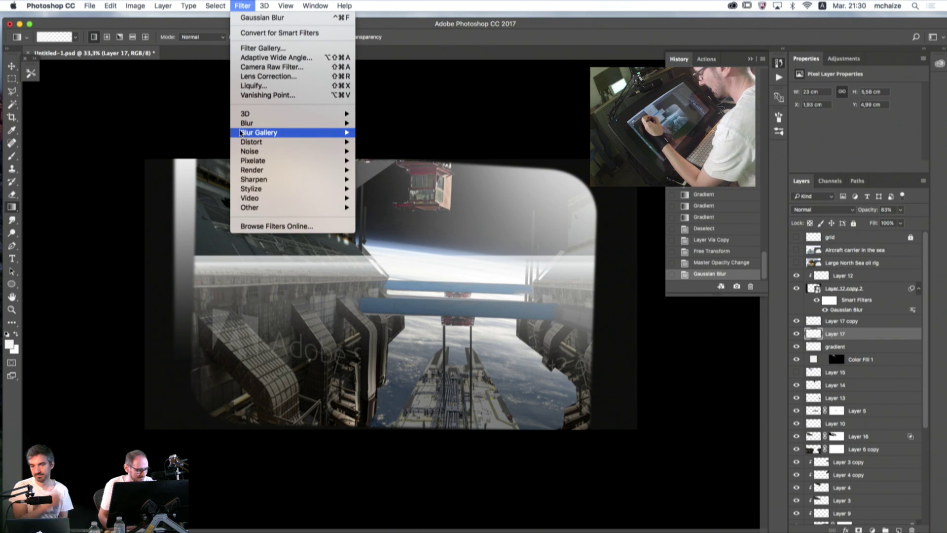
mouse_move(247, 125)
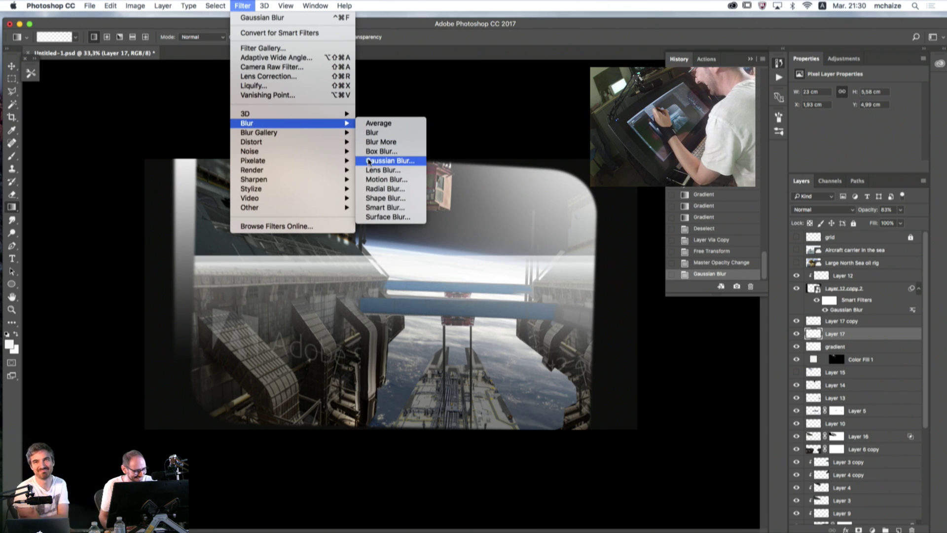
click(389, 160)
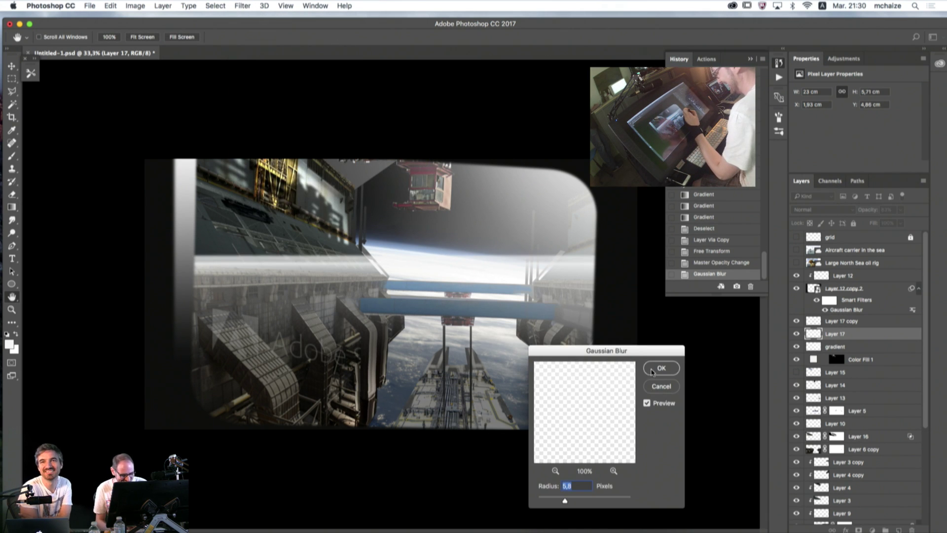
click(653, 373)
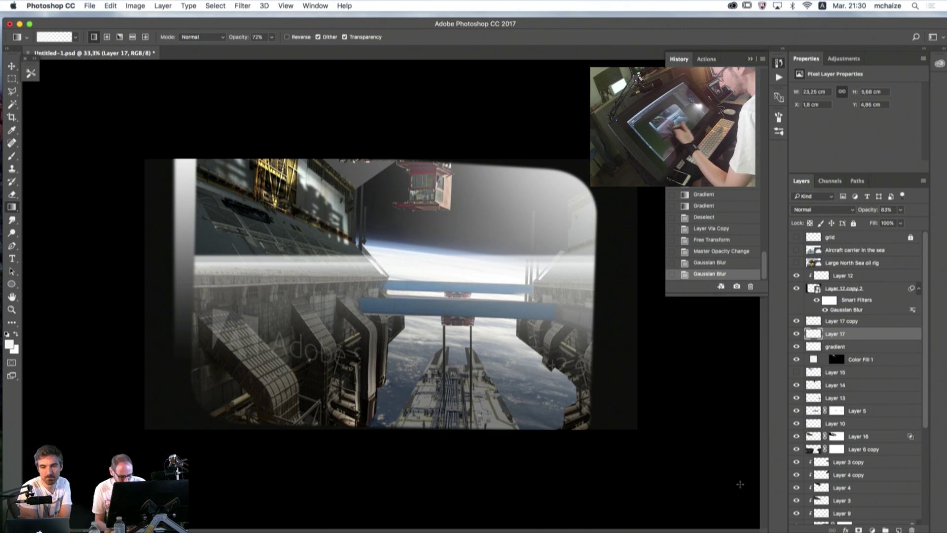
- Move the Layer 17 gradient up by about 1.2 cm, leaving its size and angle as they are
key(v)
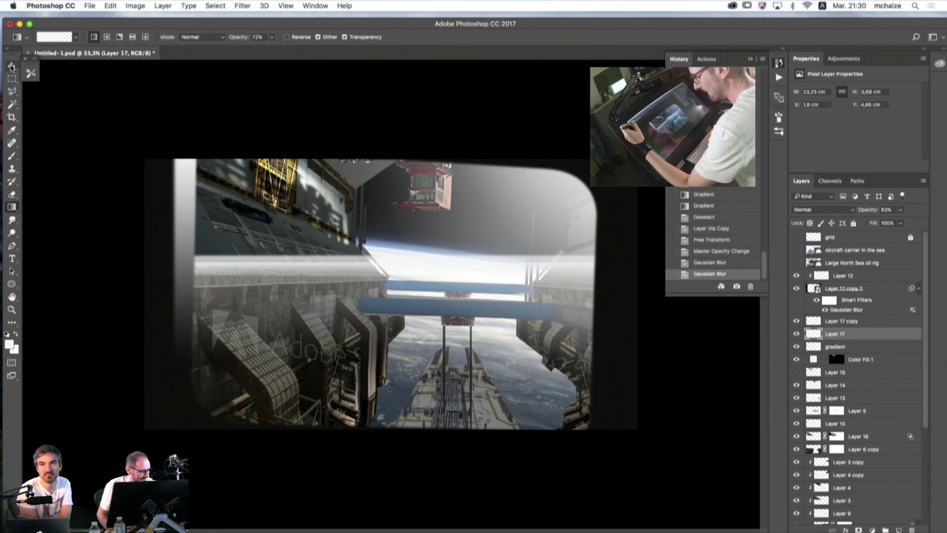
drag(370, 247, 371, 218)
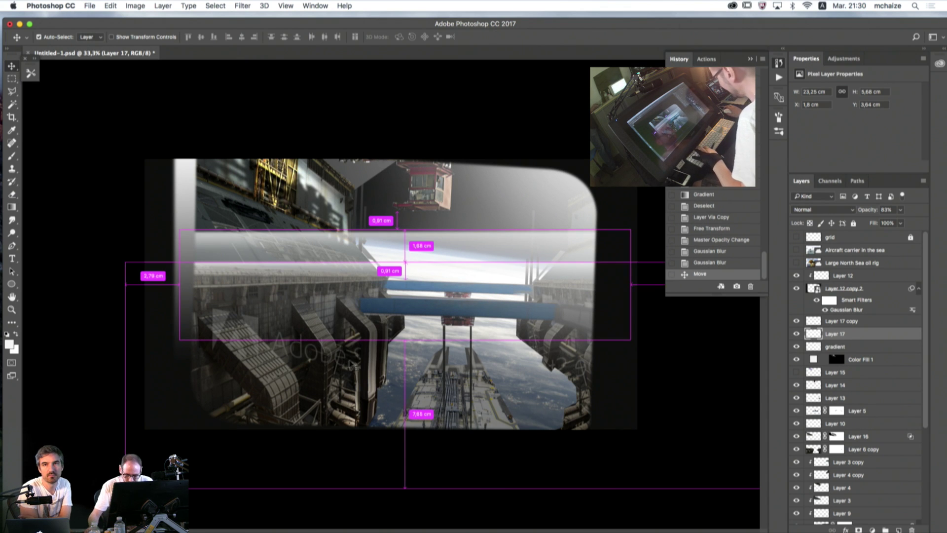
key(super+t)
click(446, 37)
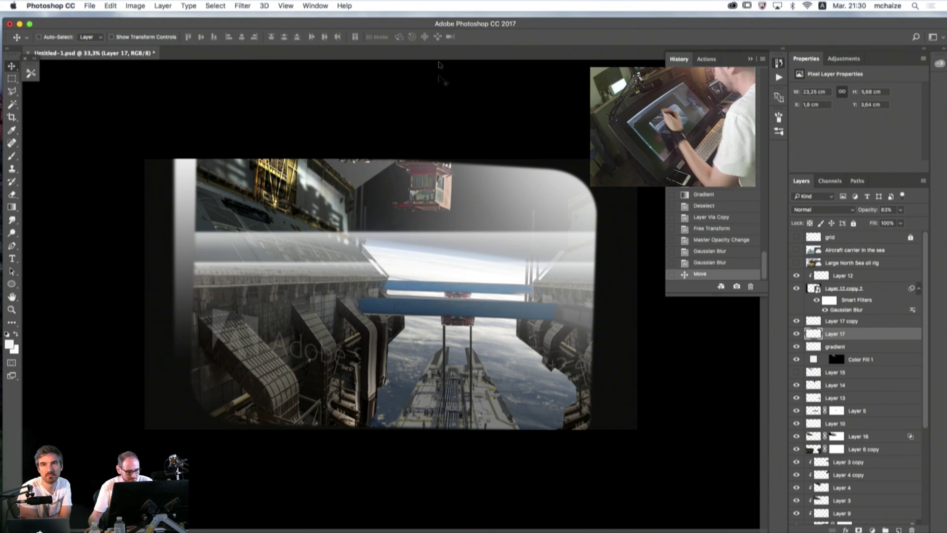
- Transform Layer 17 and Layer 17 copy together, rotating them about 20° counterclockwise and placing them diagonally across the upper window as reflections
shift+click(844, 323)
key(ctrl+t)
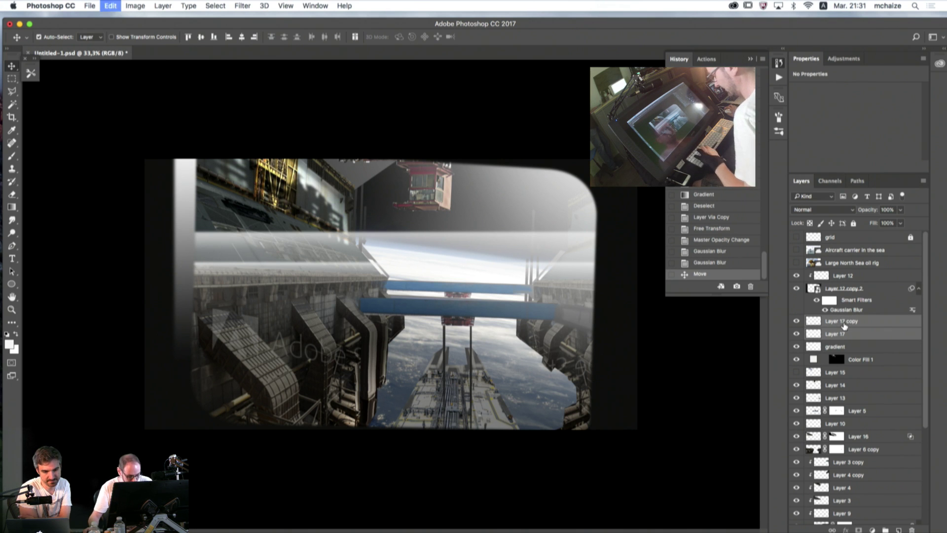
drag(607, 356, 645, 271)
drag(459, 291, 515, 243)
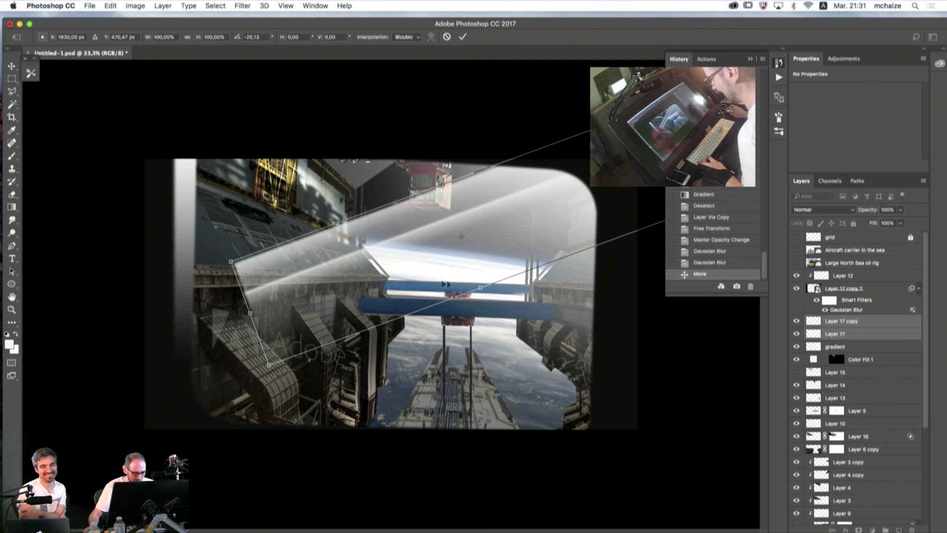
mouse_move(482, 291)
mouse_down()
mouse_move(500, 317)
mouse_move(486, 291)
mouse_up()
drag(437, 125, 481, 109)
drag(479, 167, 459, 220)
click(462, 37)
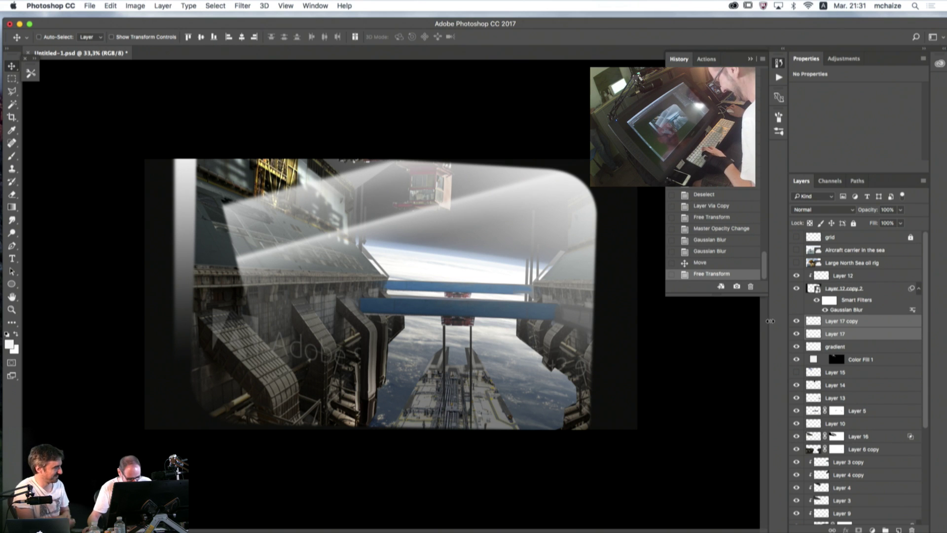
- Group Layer 17 and Layer 17 copy and add a layer mask to the group
key(super+g)
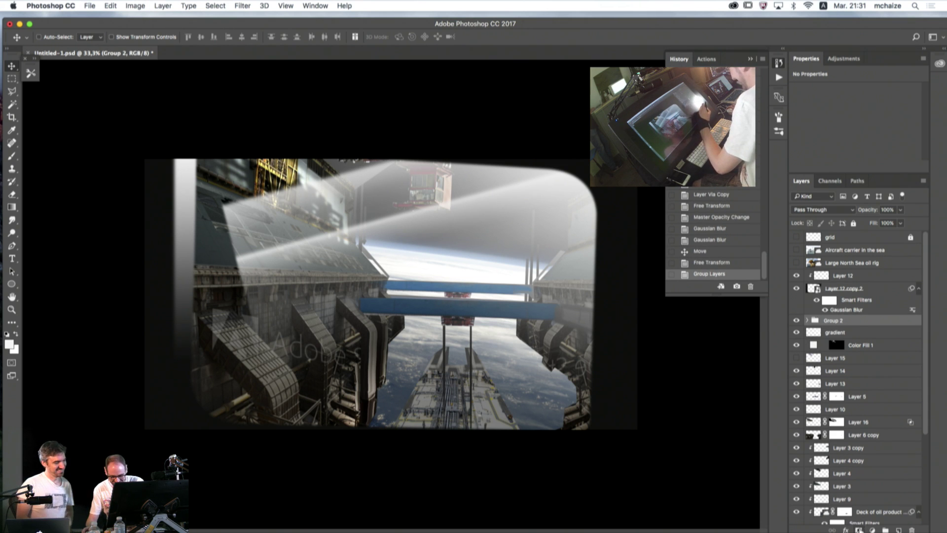
click(859, 529)
- Draw several black-to-transparent gradients at 72% opacity on the group's mask to fade the reflections out over the lower and left side of the window
click(12, 207)
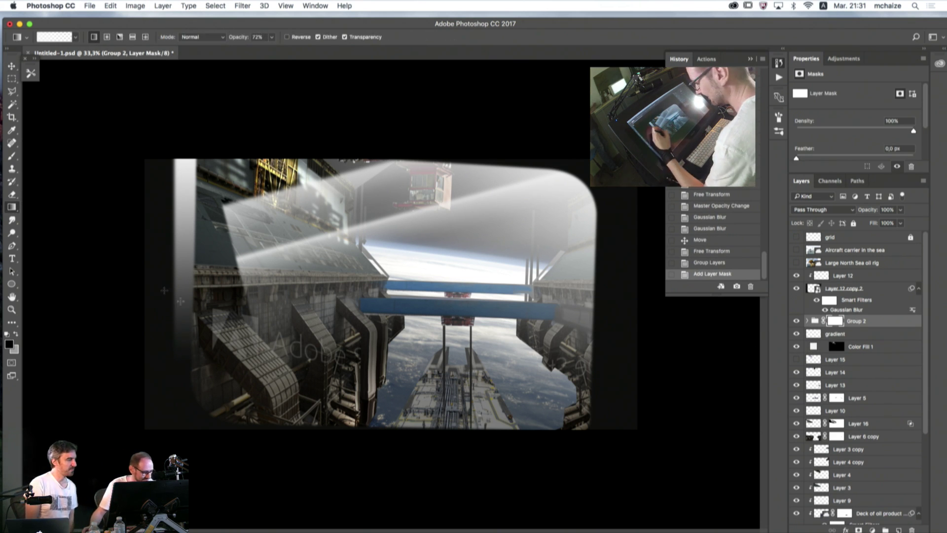
drag(183, 297, 272, 276)
drag(218, 355, 272, 301)
drag(210, 324, 272, 291)
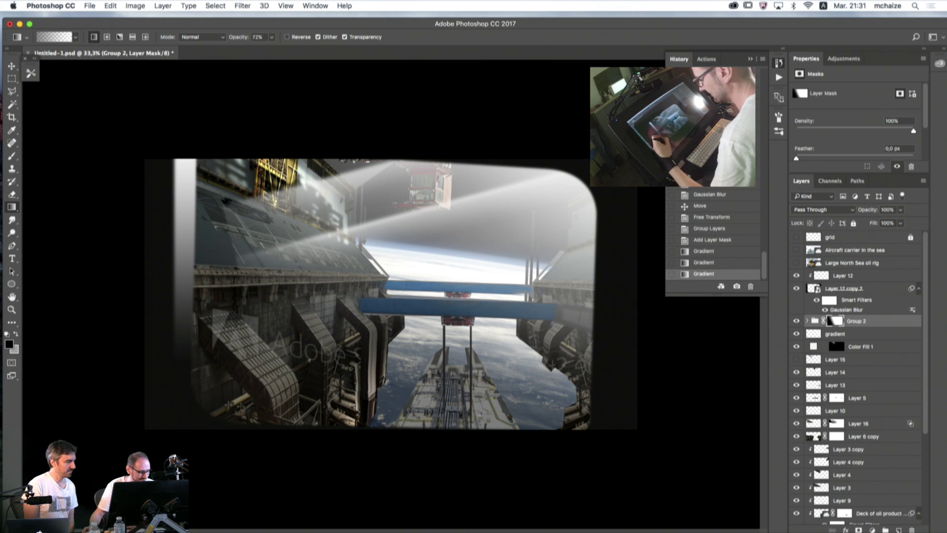
drag(173, 378, 241, 404)
drag(190, 327, 266, 276)
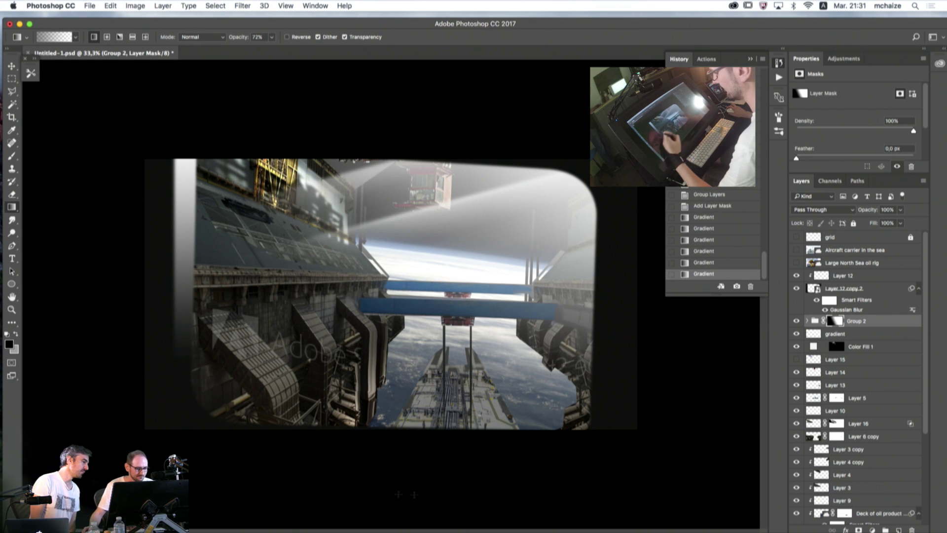
drag(390, 408, 368, 438)
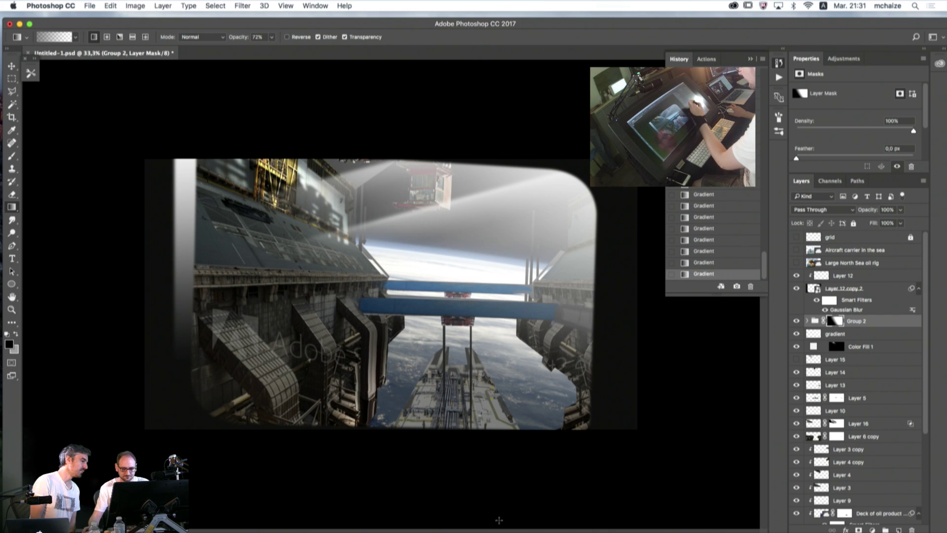
- Lower the opacity of the reflections group, Group 2, to 73%
click(815, 321)
click(900, 209)
drag(902, 223, 888, 224)
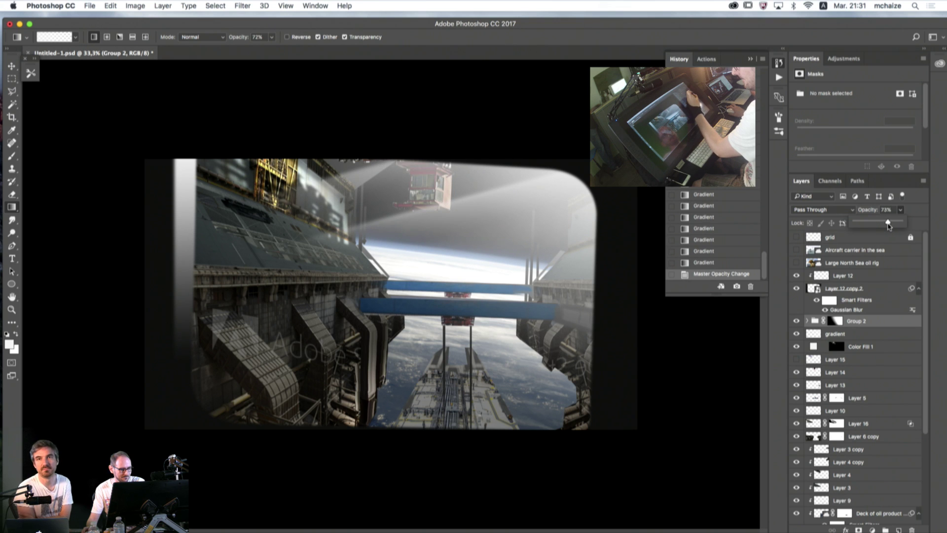
- Brighten the hanging cabin by drawing white gradients on Color Fill 1's mask inside a selection loaded from Layer 14, and deselect
click(836, 346)
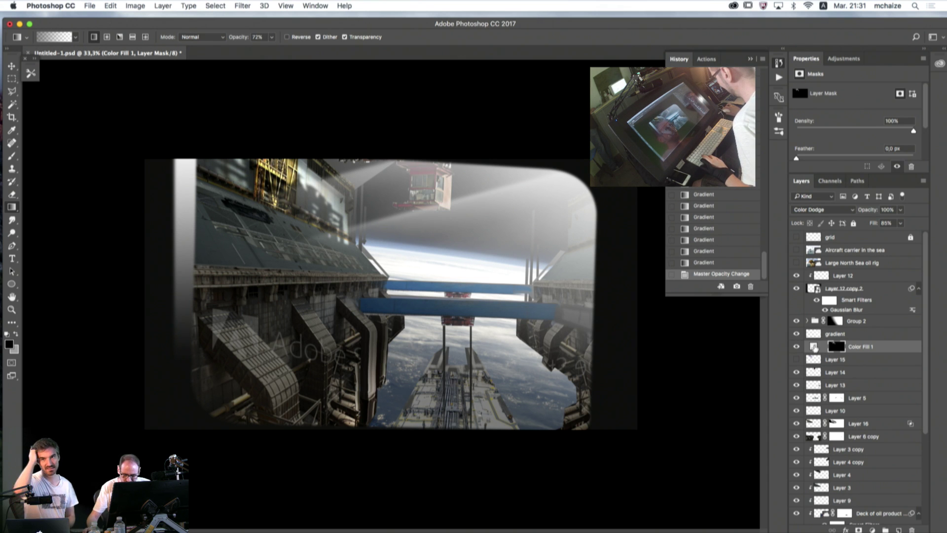
super+click(814, 373)
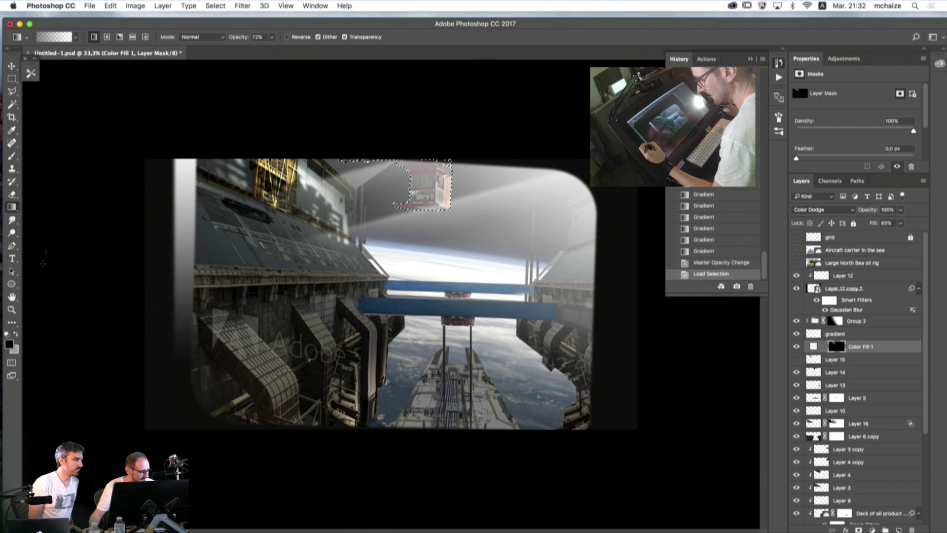
click(15, 334)
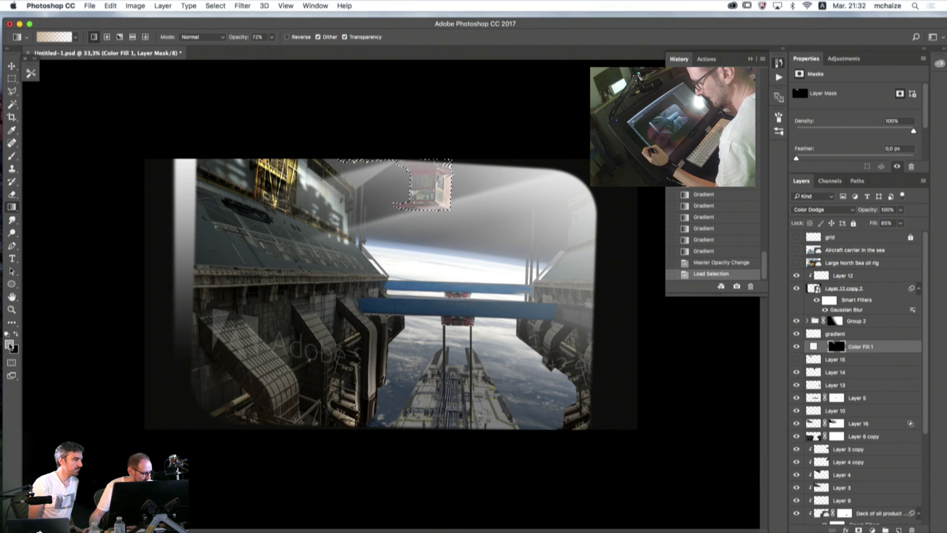
click(9, 344)
click(422, 217)
key(Return)
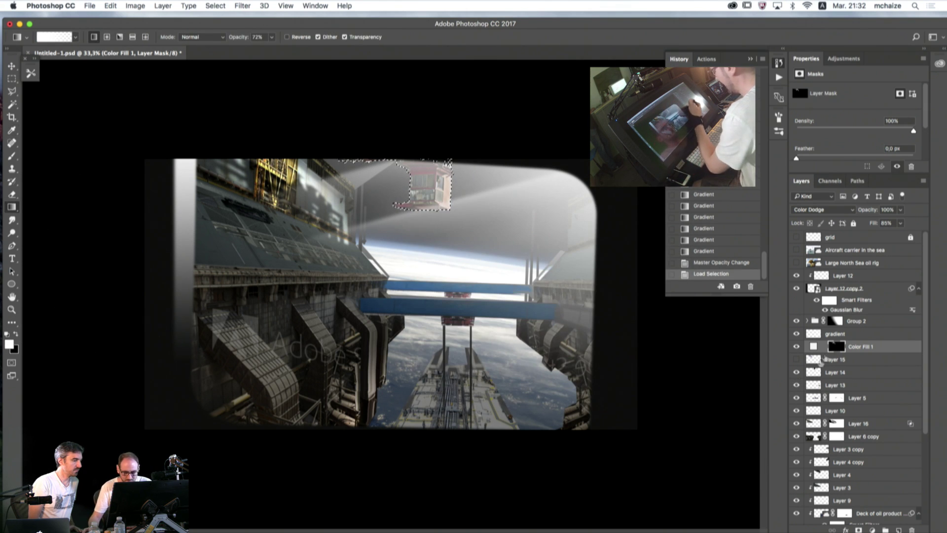
drag(388, 182, 388, 182)
drag(472, 203, 388, 182)
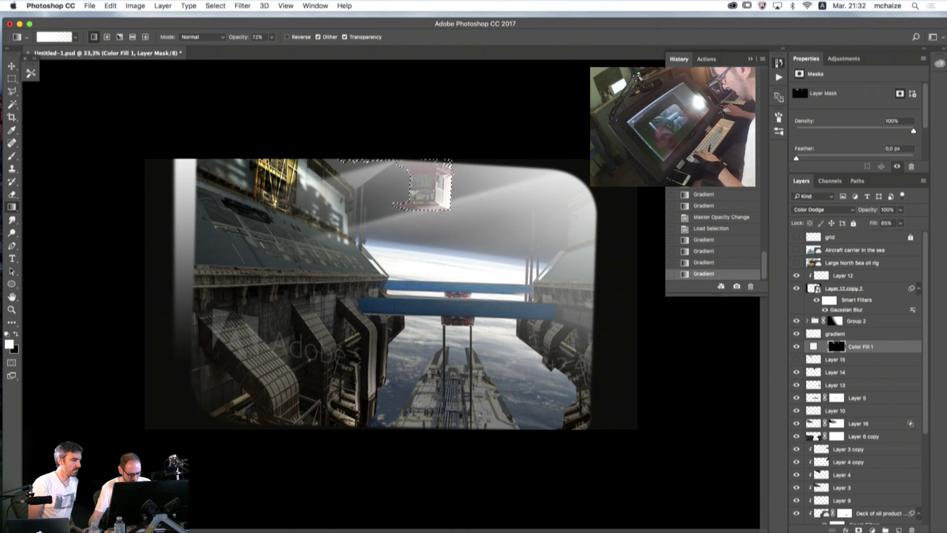
key(super+d)
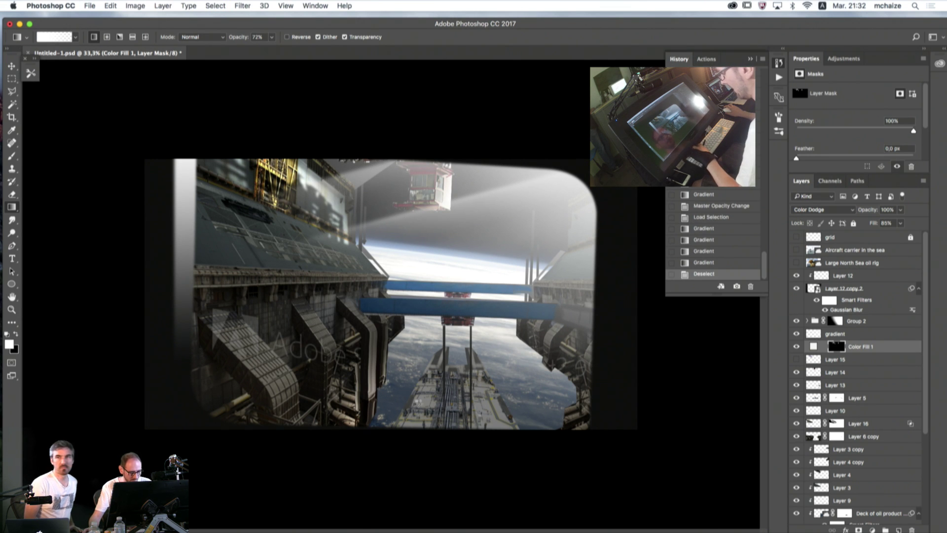
- Flip the canvas horizontally and back again to check the composition
key(super+shift+h)
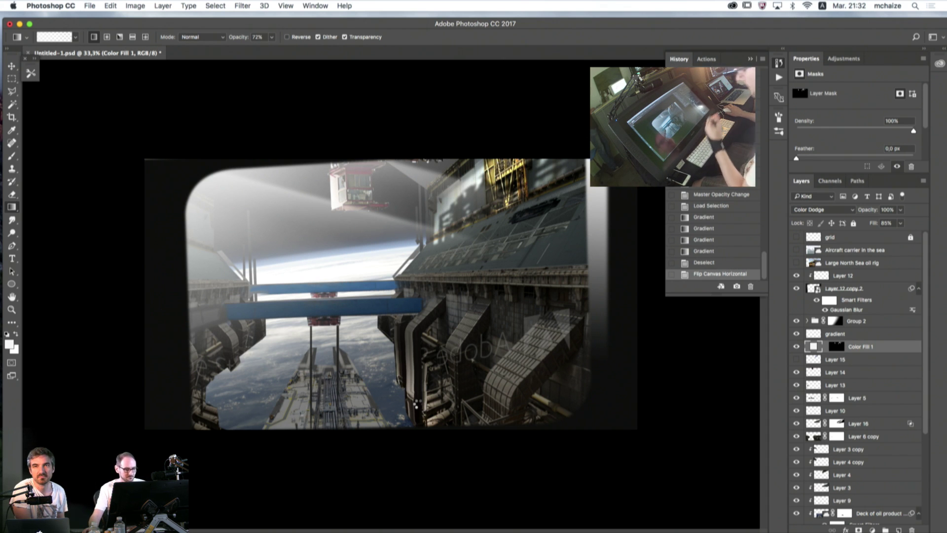
key(super+shift+h)
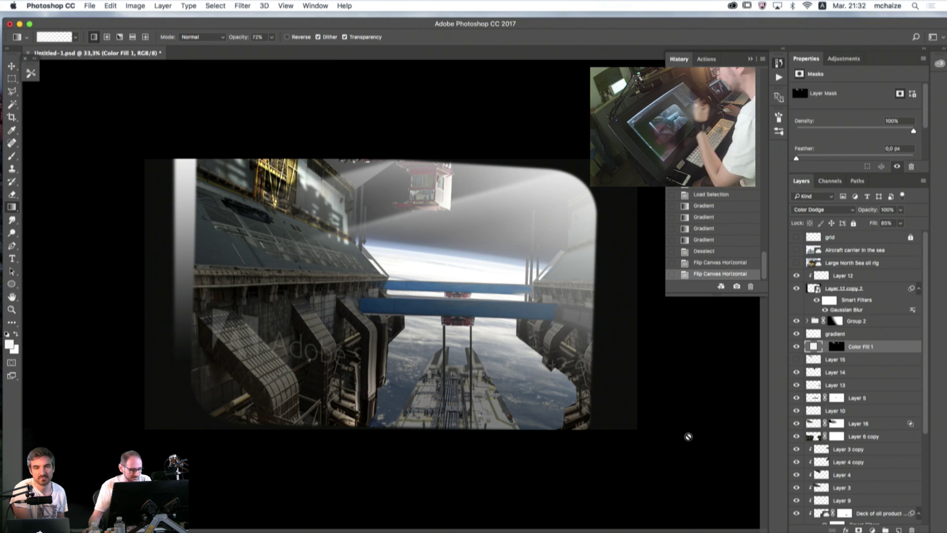
- License the Dirty glass stock image from the DAY1 Concept art library, with Layer 12 as the active layer
click(820, 276)
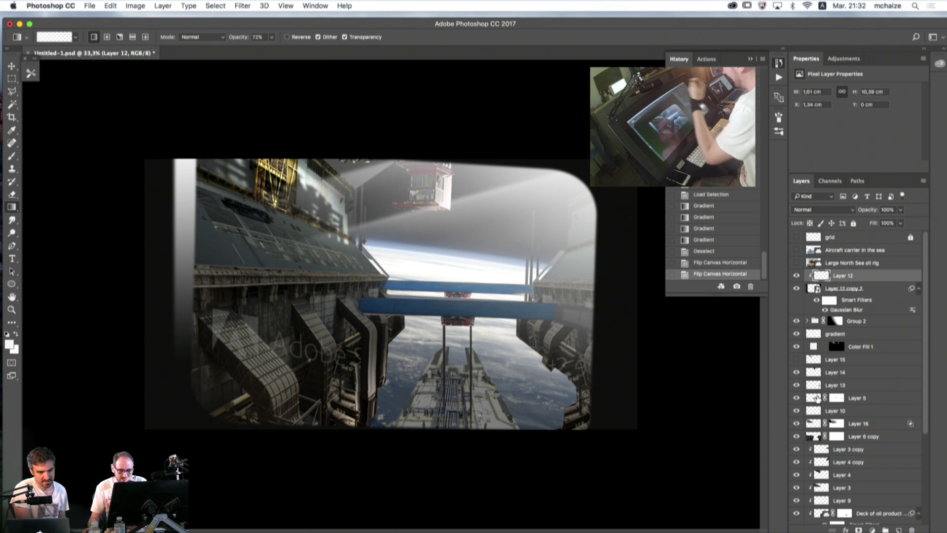
click(939, 65)
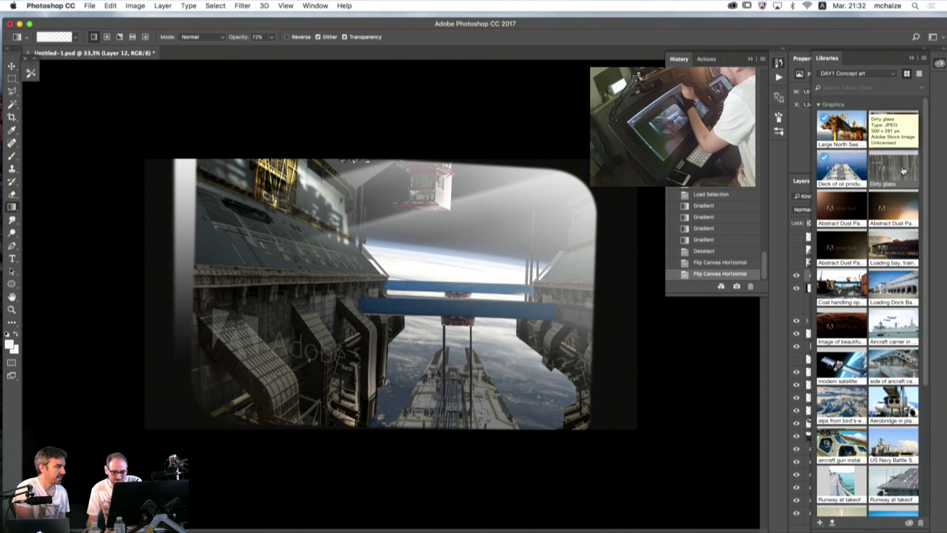
right_click(897, 175)
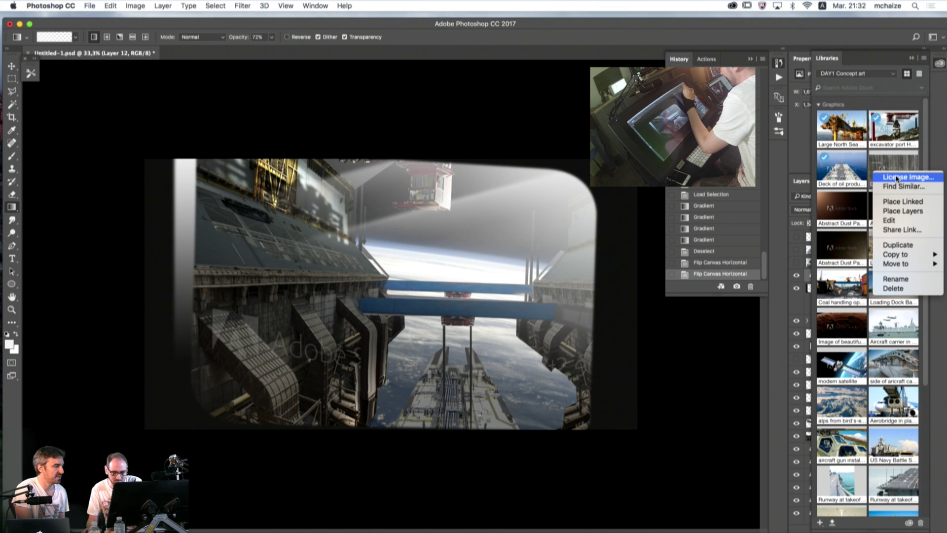
click(893, 205)
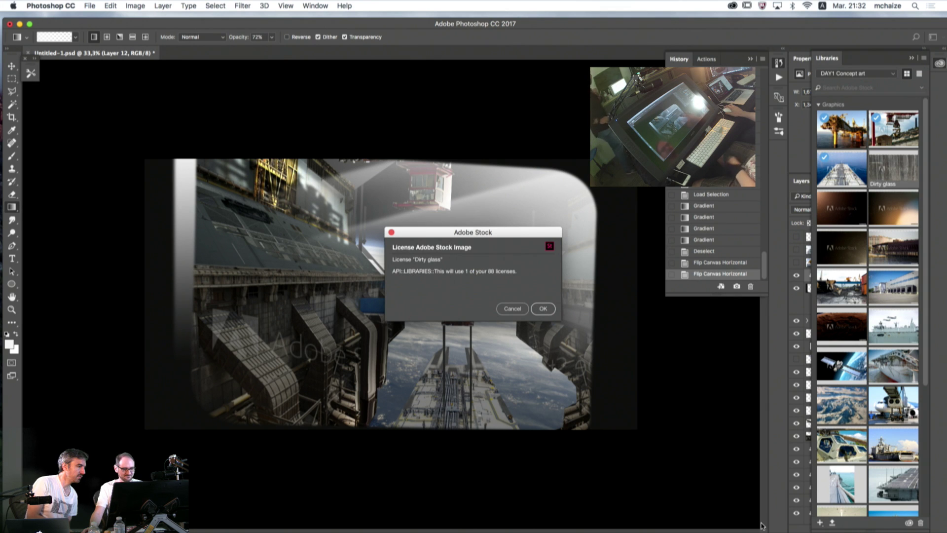
click(543, 308)
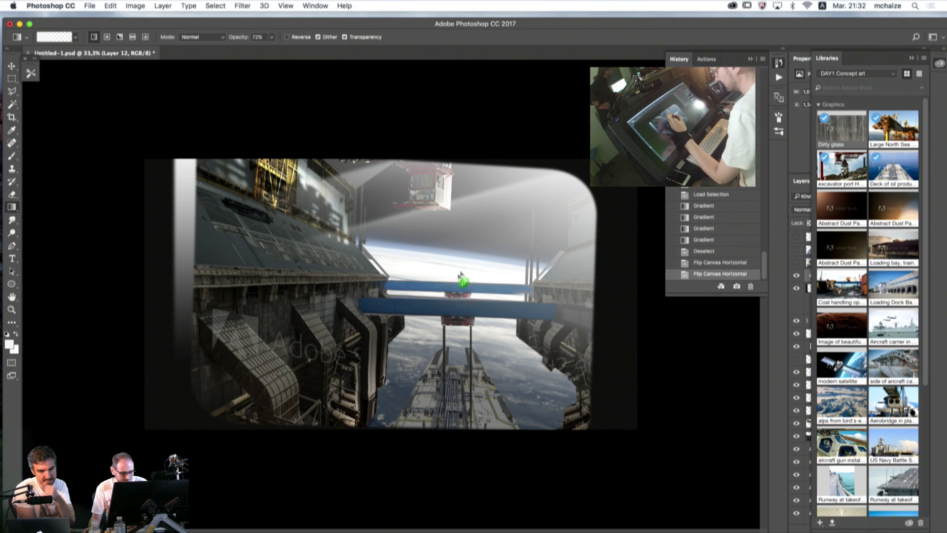
- Place the Dirty glass image, scaled to about 109% wide and 110% high and rotated about 0.5°, so that it covers the canvas
drag(422, 343, 364, 350)
drag(367, 425, 368, 453)
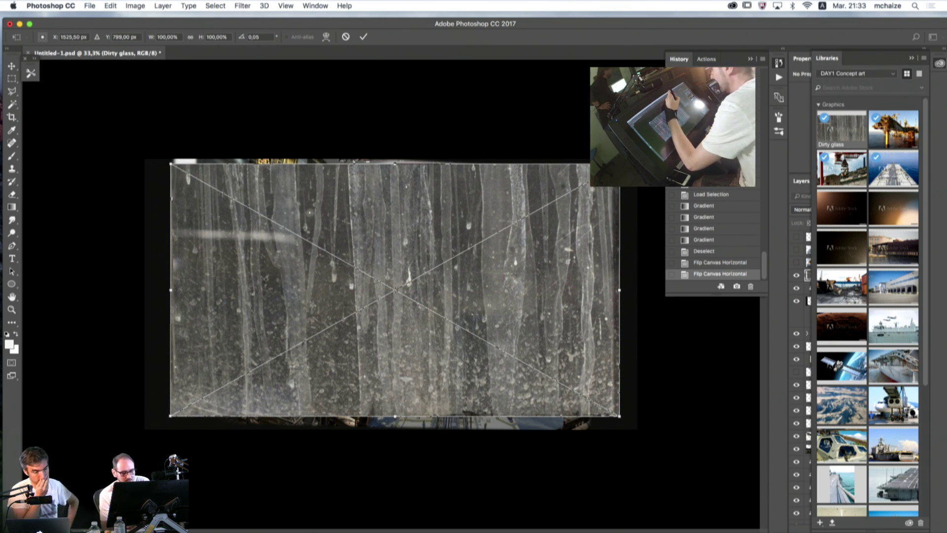
drag(619, 164, 637, 158)
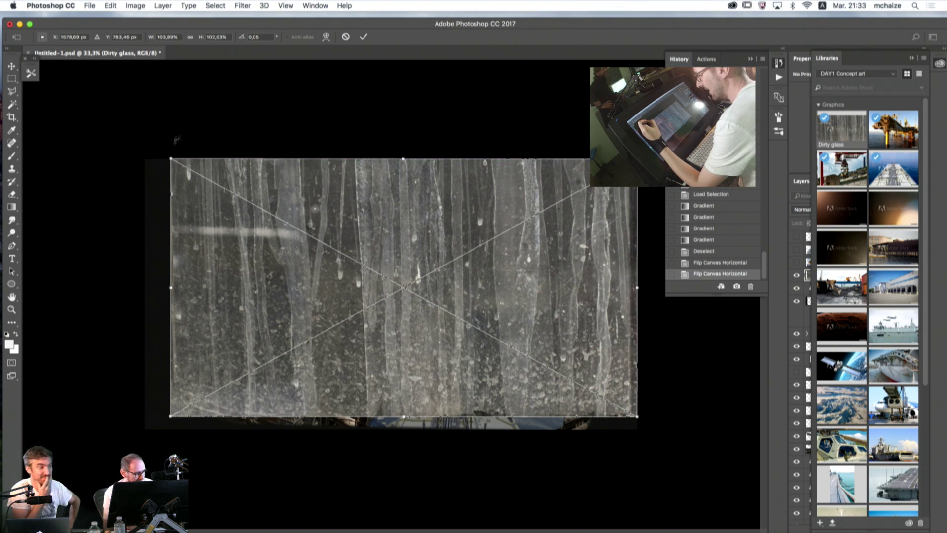
drag(176, 140, 160, 154)
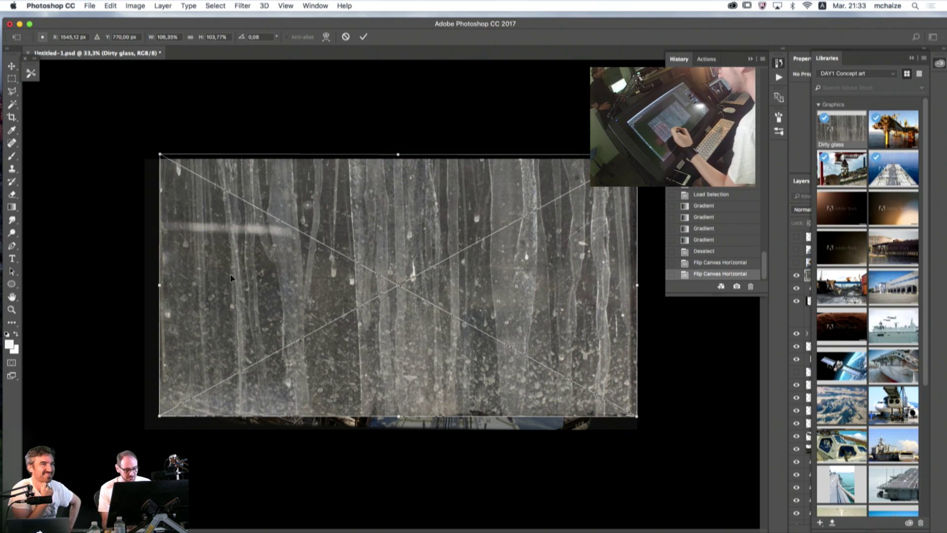
drag(397, 416, 398, 429)
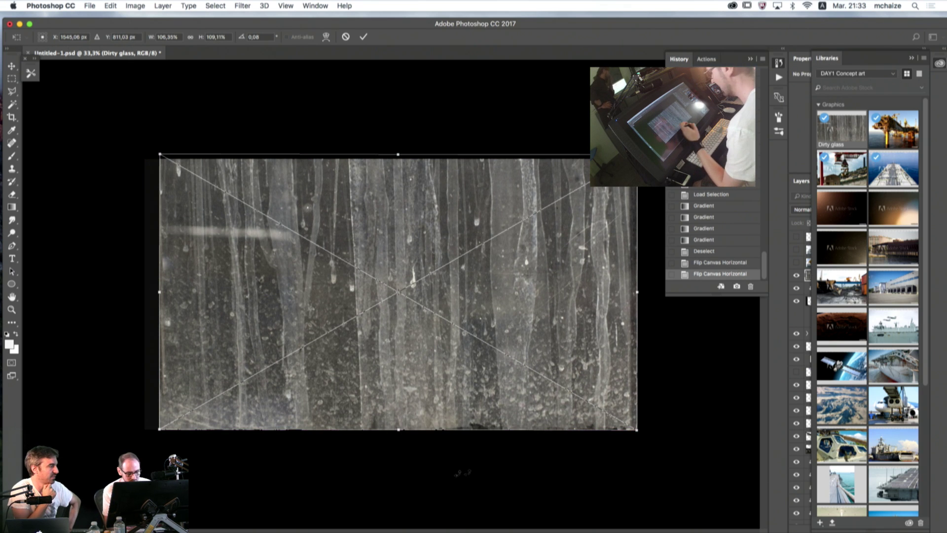
drag(552, 458, 539, 451)
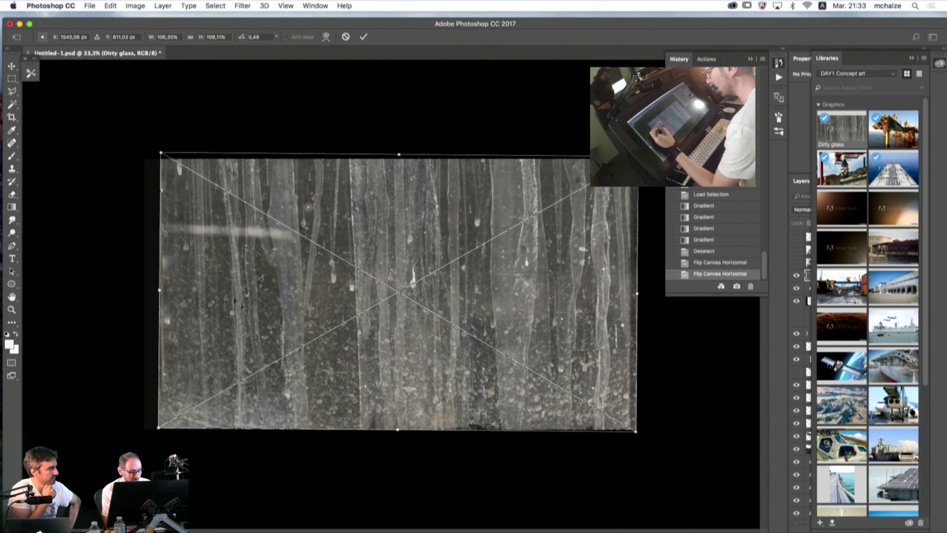
drag(160, 290, 153, 290)
drag(403, 336, 397, 342)
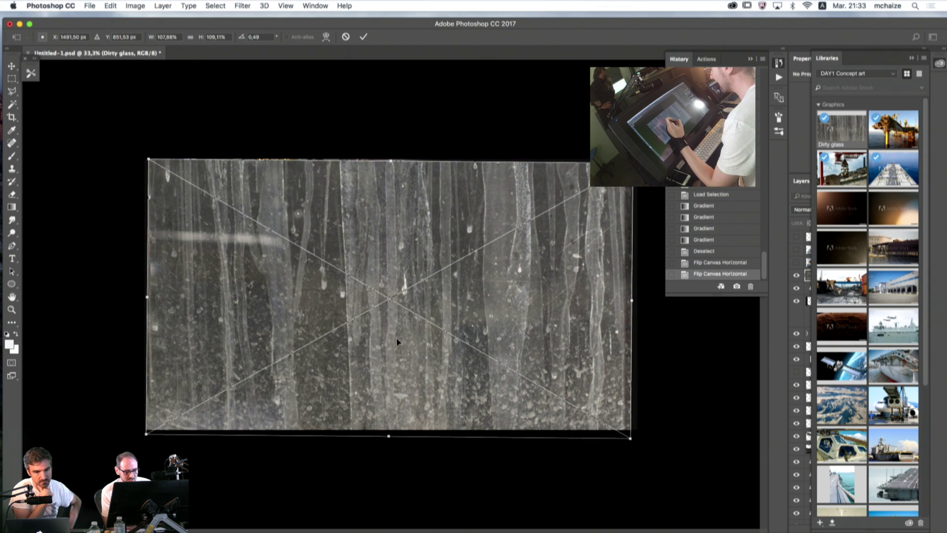
drag(630, 301, 637, 300)
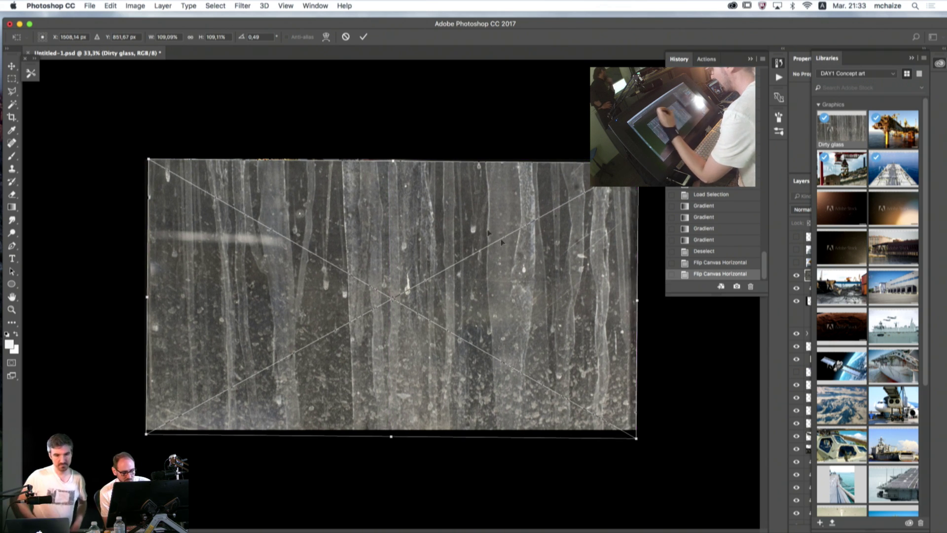
drag(392, 160, 393, 158)
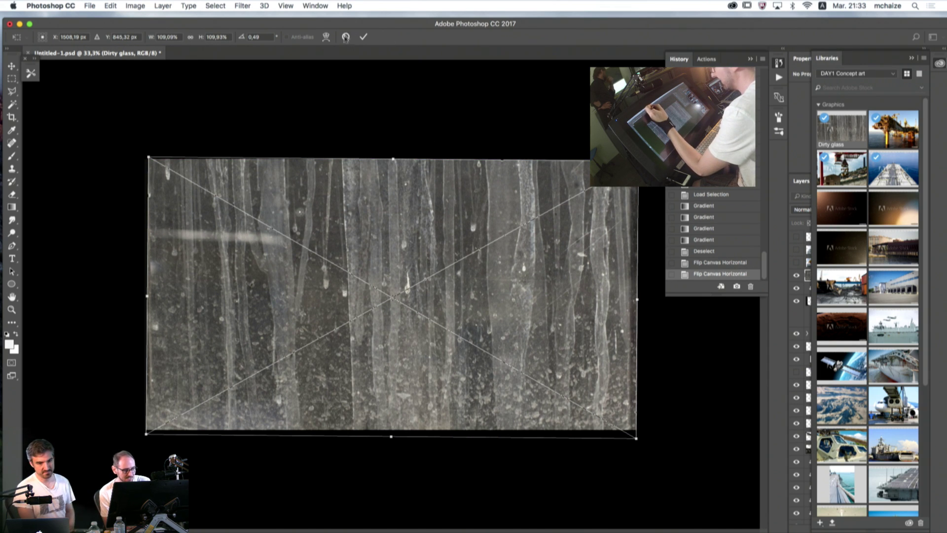
click(364, 37)
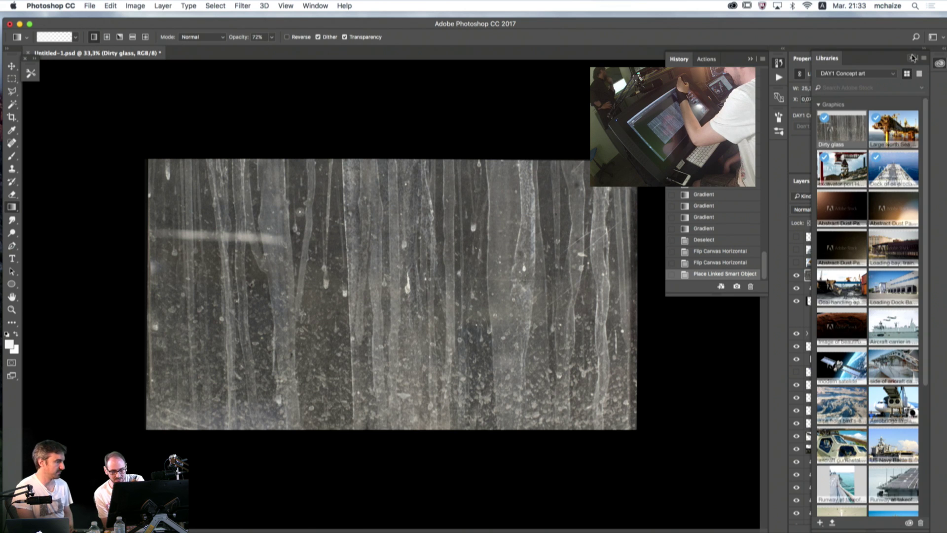
- Move the Dirty glass layer below Layer 12 copy 2, directly above Group 2
click(912, 58)
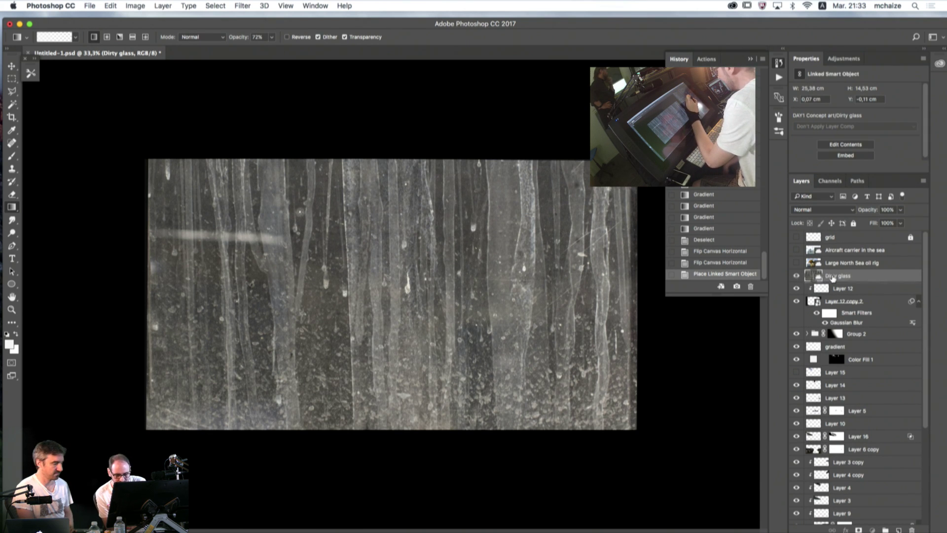
drag(833, 278, 824, 344)
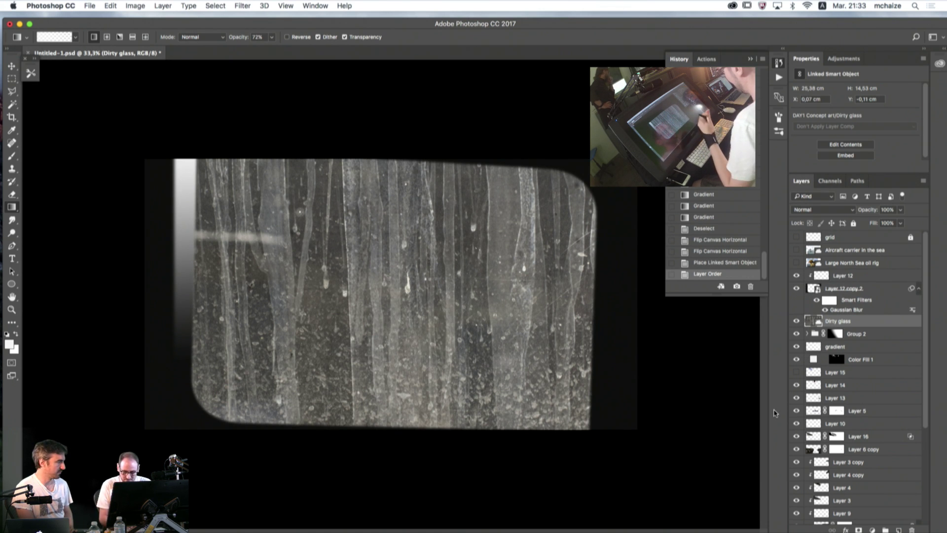
click(853, 529)
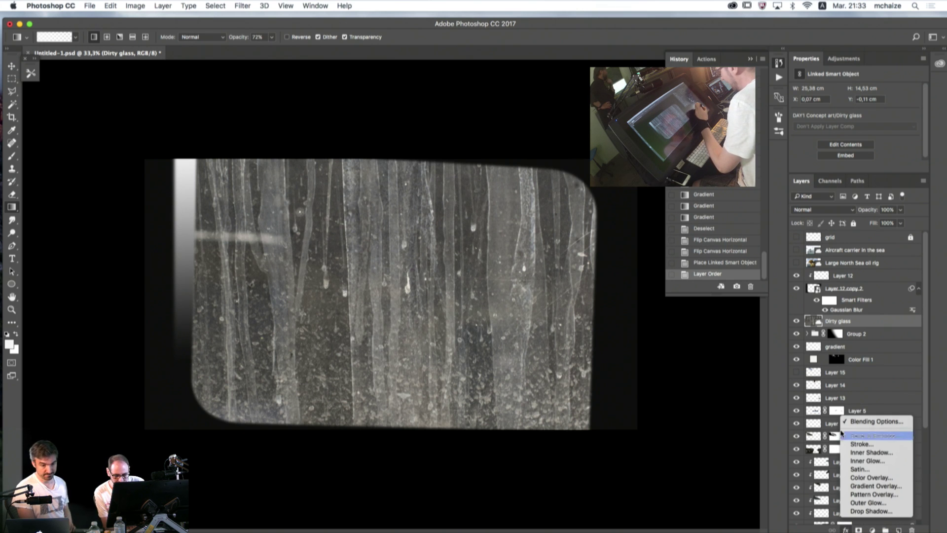
click(814, 324)
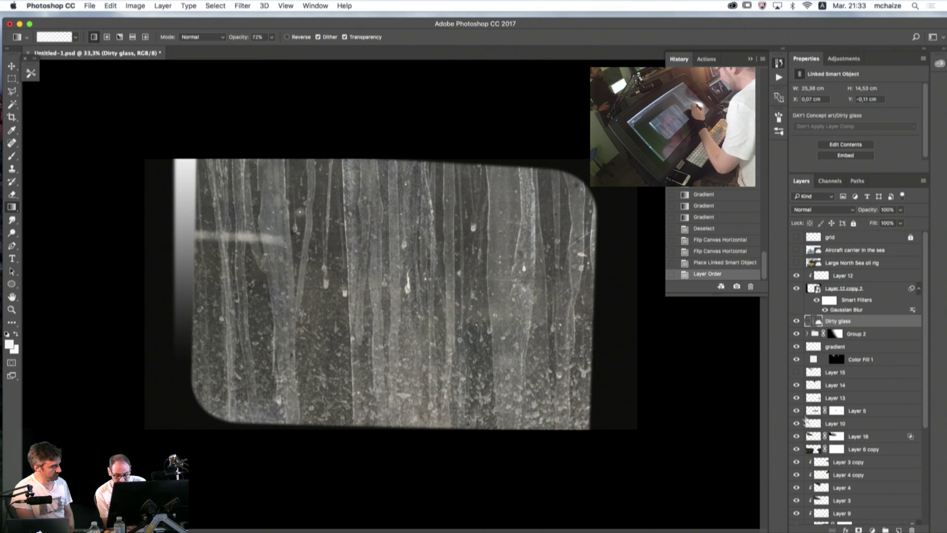
click(845, 529)
click(826, 473)
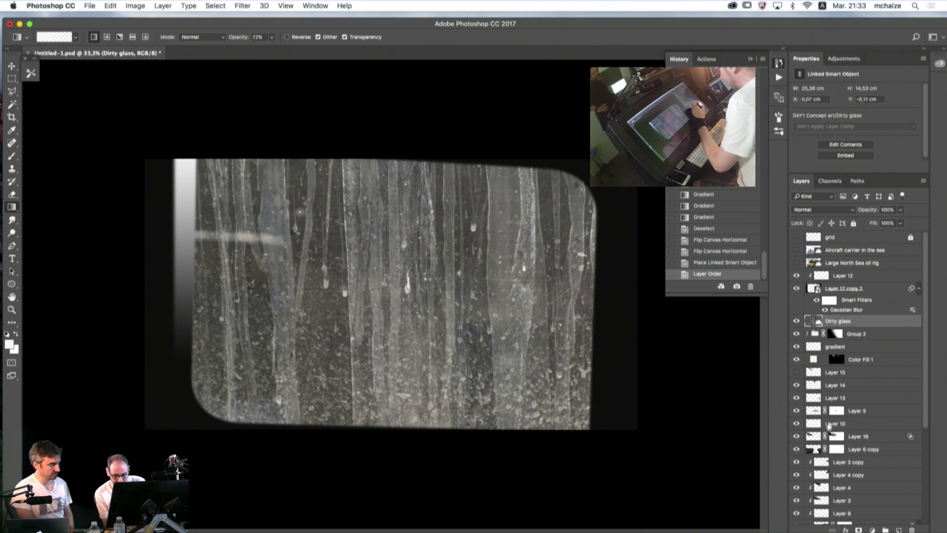
- Blend the Dirty glass layer by tone, setting Blend If shadow ranges of 2/166 for this layer and 0/185 for the underlying layer
click(845, 529)
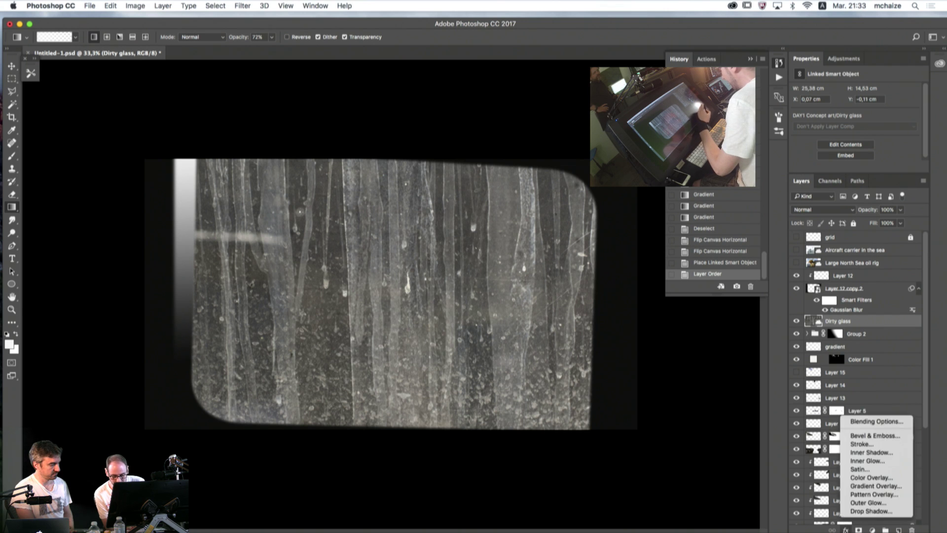
click(845, 529)
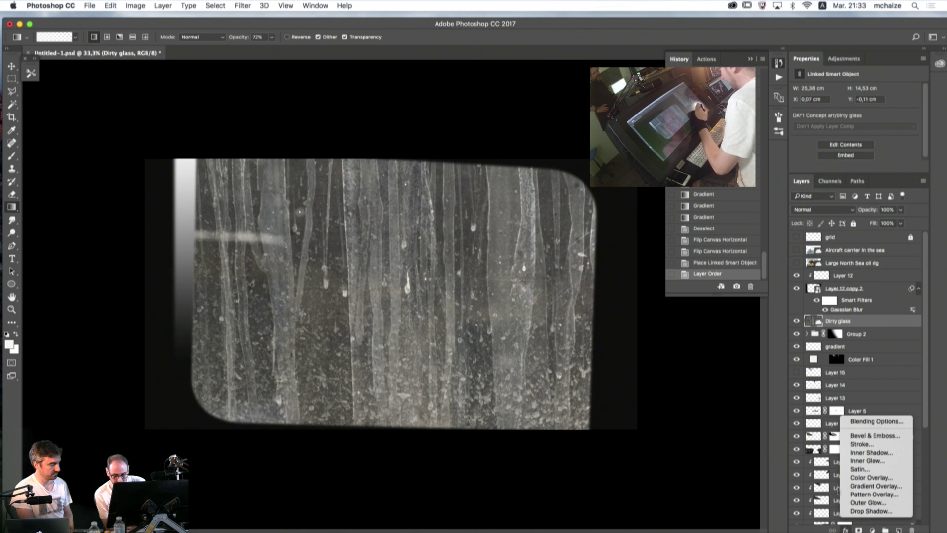
click(849, 422)
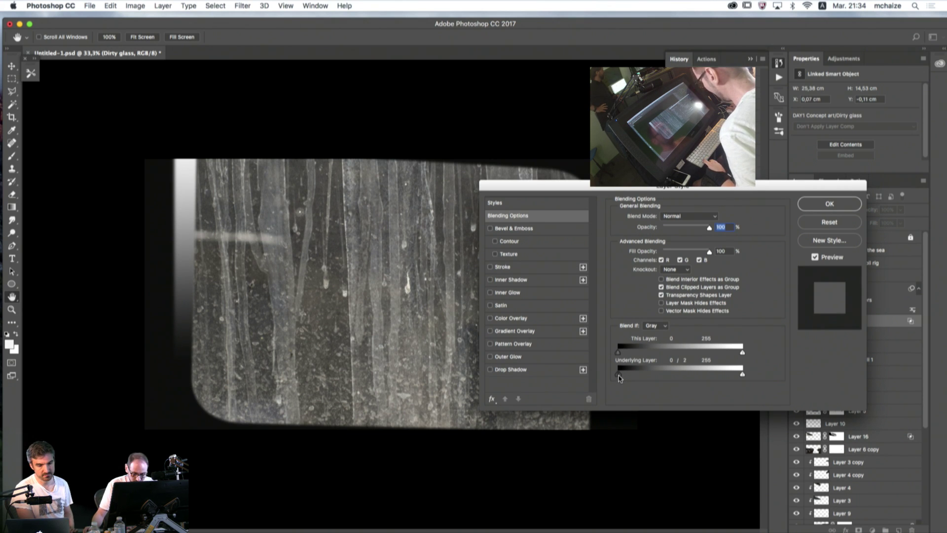
drag(620, 378, 709, 370)
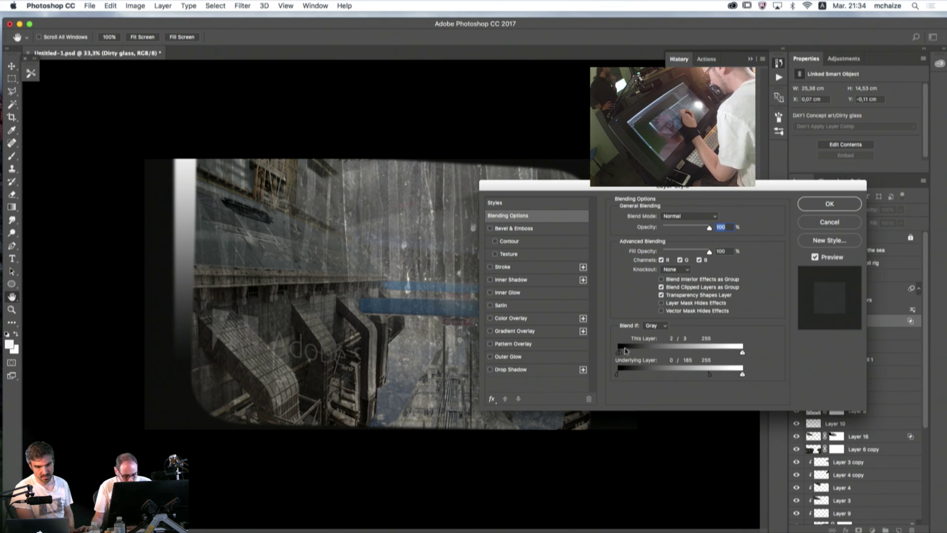
drag(623, 356, 698, 355)
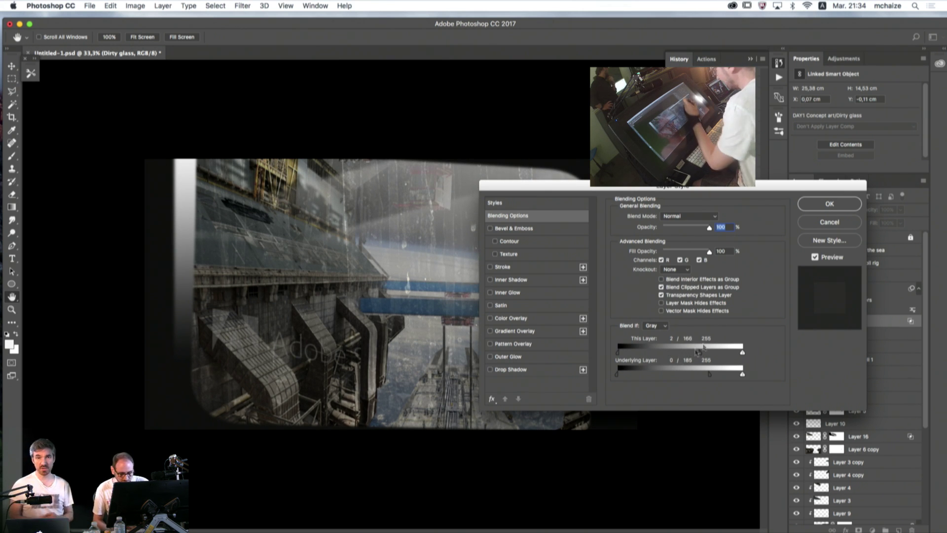
click(812, 207)
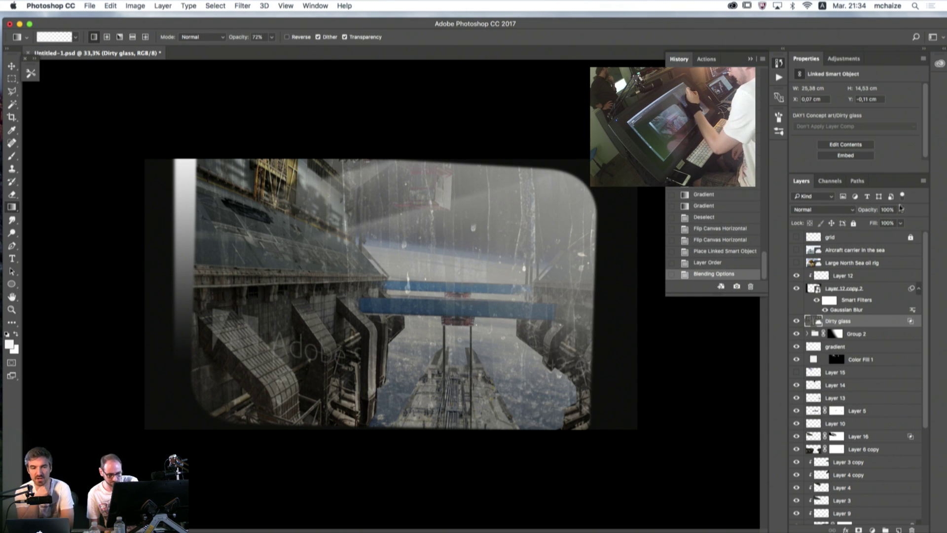
- Set the Dirty glass layer's blending mode to Screen and its fill to 67%
click(807, 208)
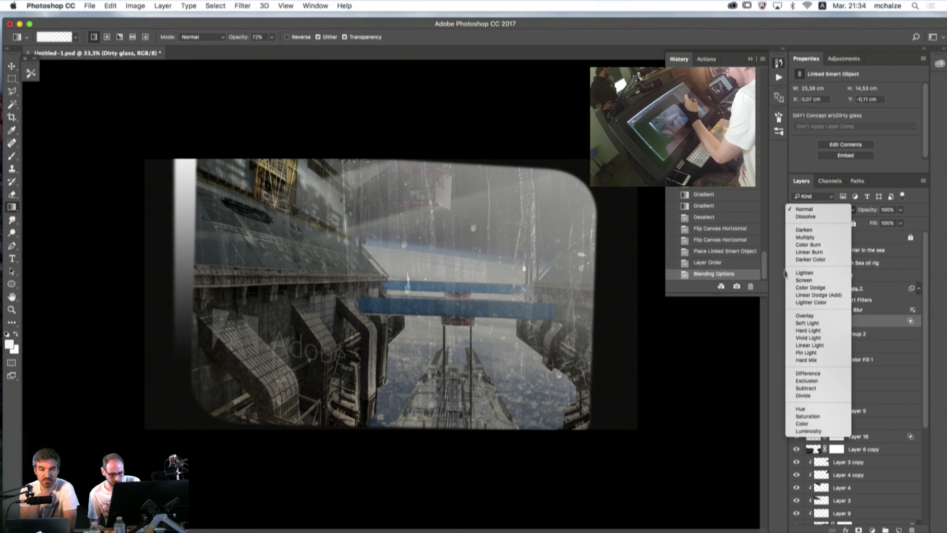
click(794, 280)
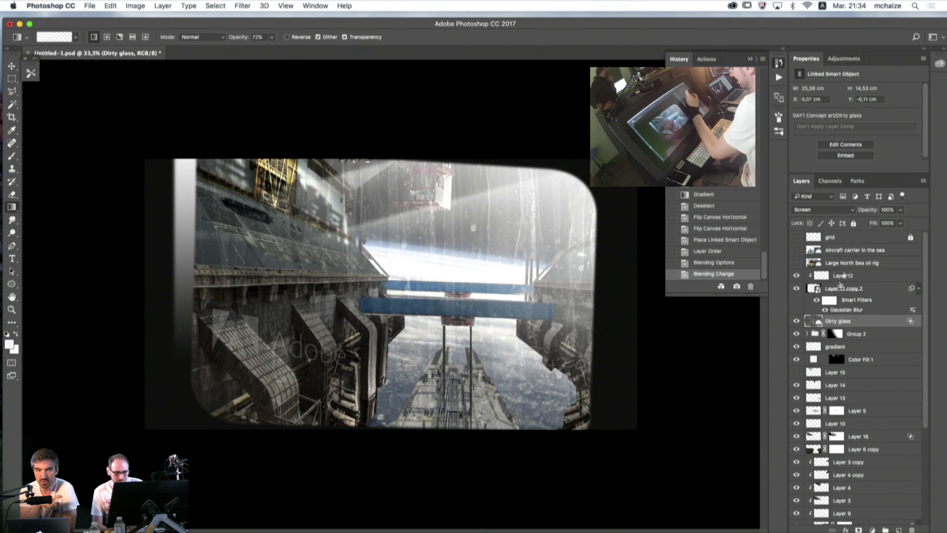
click(900, 223)
drag(899, 236, 894, 240)
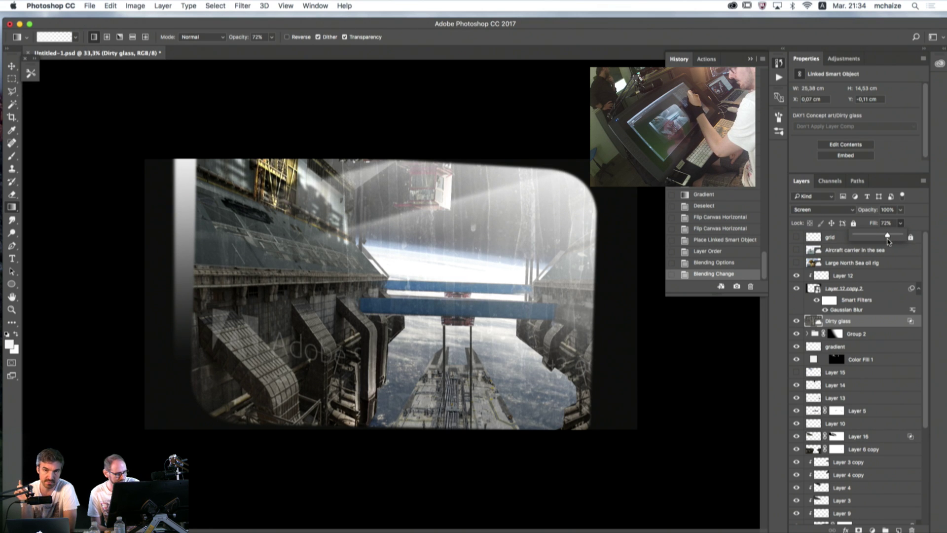
drag(888, 241, 886, 241)
click(436, 440)
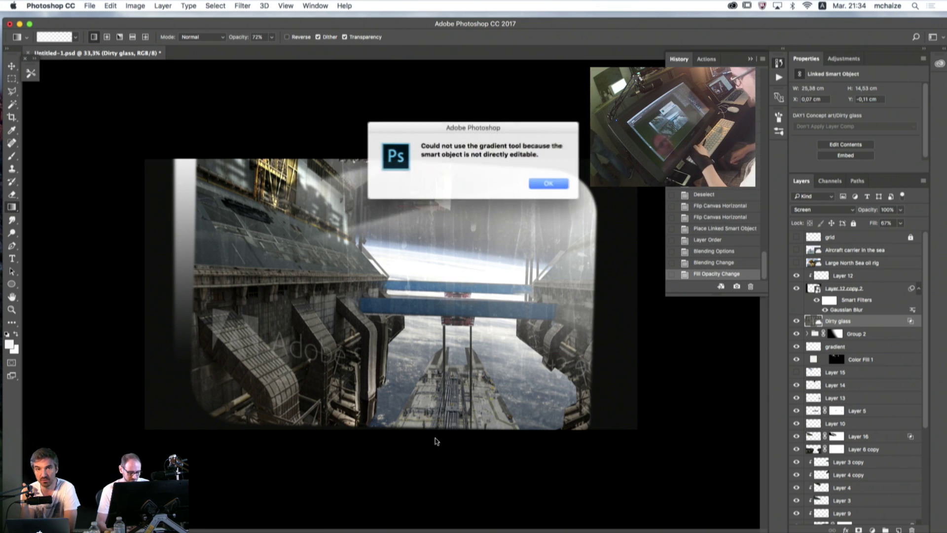
click(533, 185)
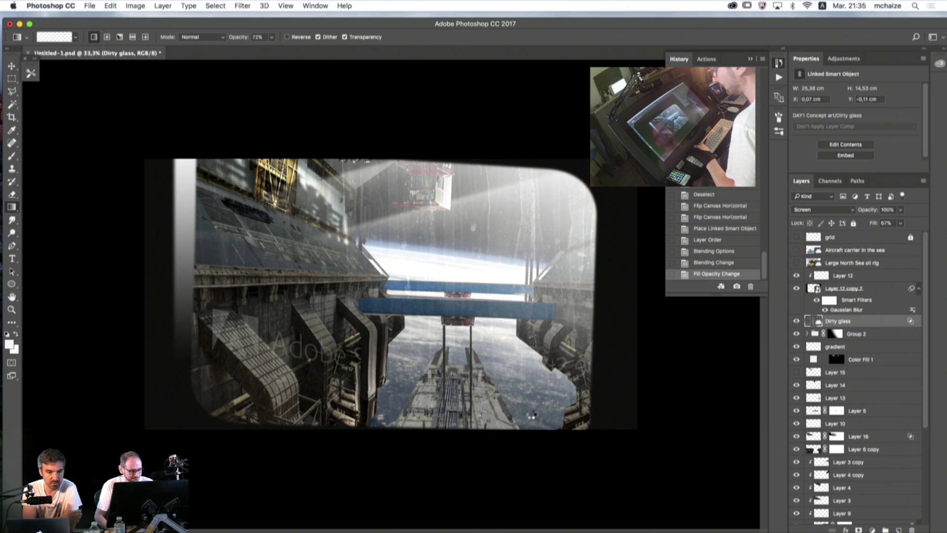
- Flip the canvas horizontally and back to check the composition, and make Layer 12 the active layer
key(shift+h)
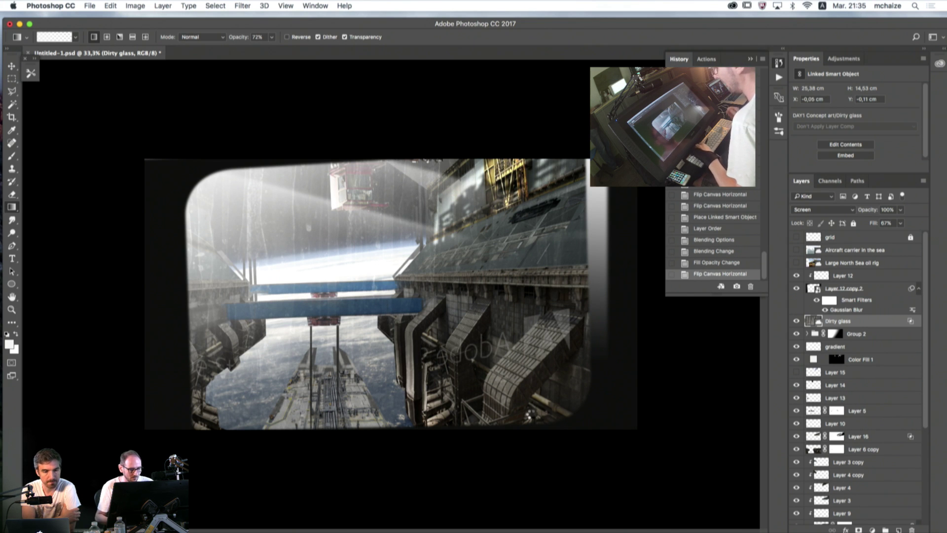
key(shift+h)
click(818, 278)
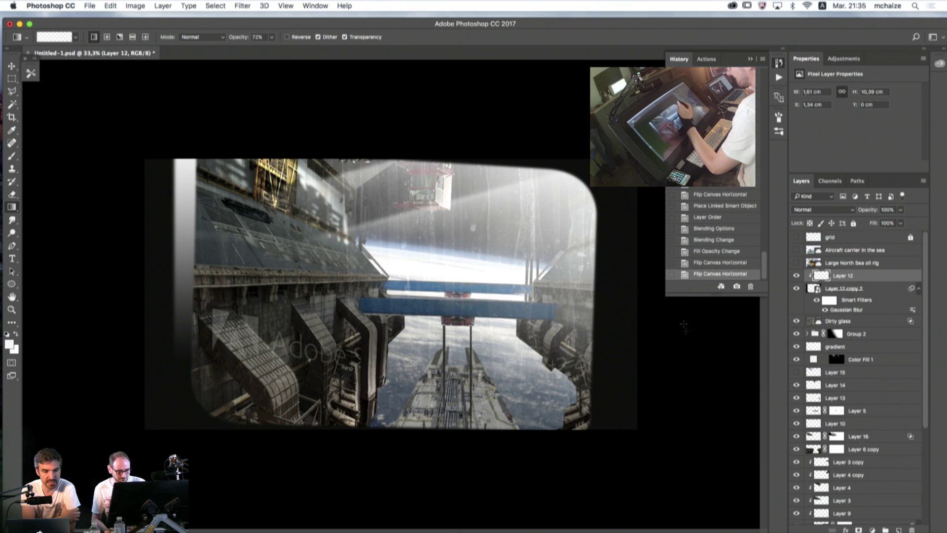
- Open the Dust-ipad-4 wallpaper image from the desktop in Photoshop, moving the open Earth photo window out of the way
click(19, 24)
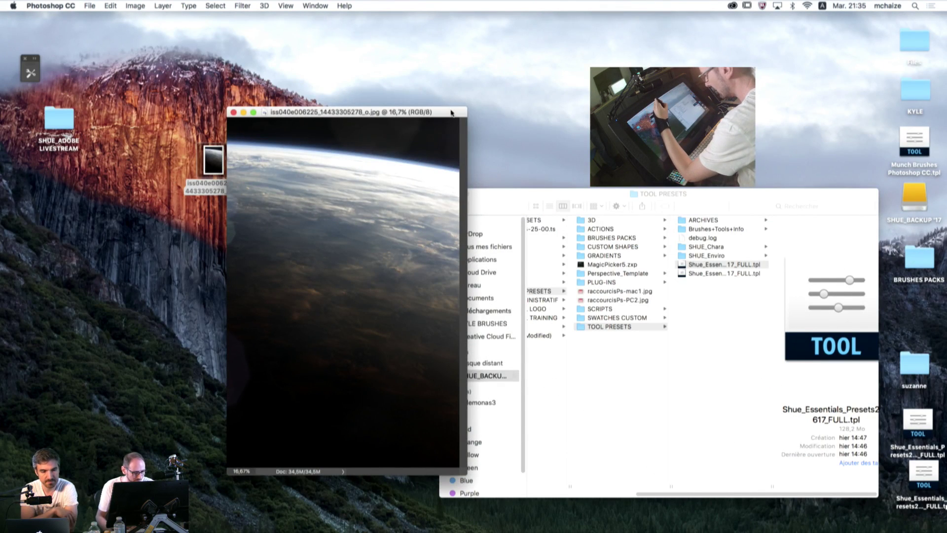
drag(331, 112, 481, 104)
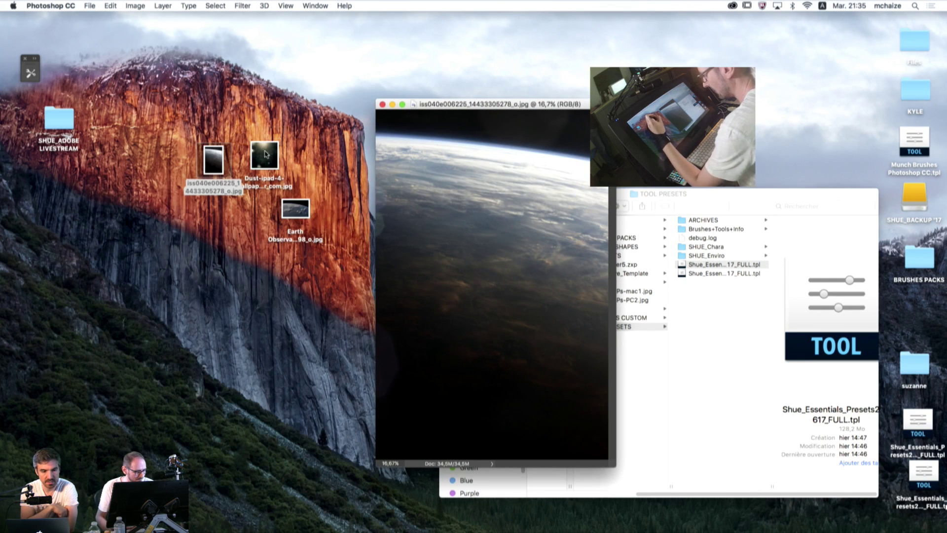
drag(265, 157, 526, 525)
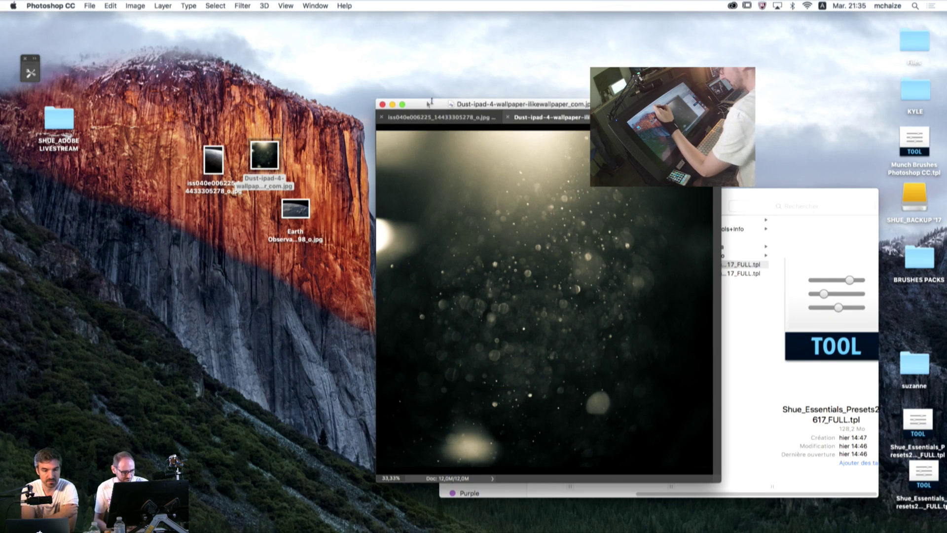
mouse_move(479, 527)
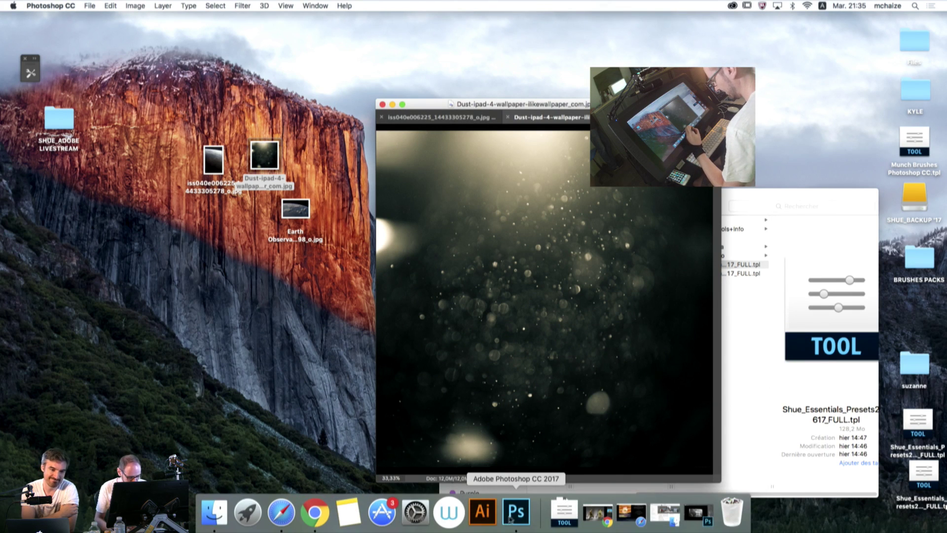
- Restore the composite document and bring the Dust-ipad-4 wallpaper image to the front in its own floating window
click(527, 515)
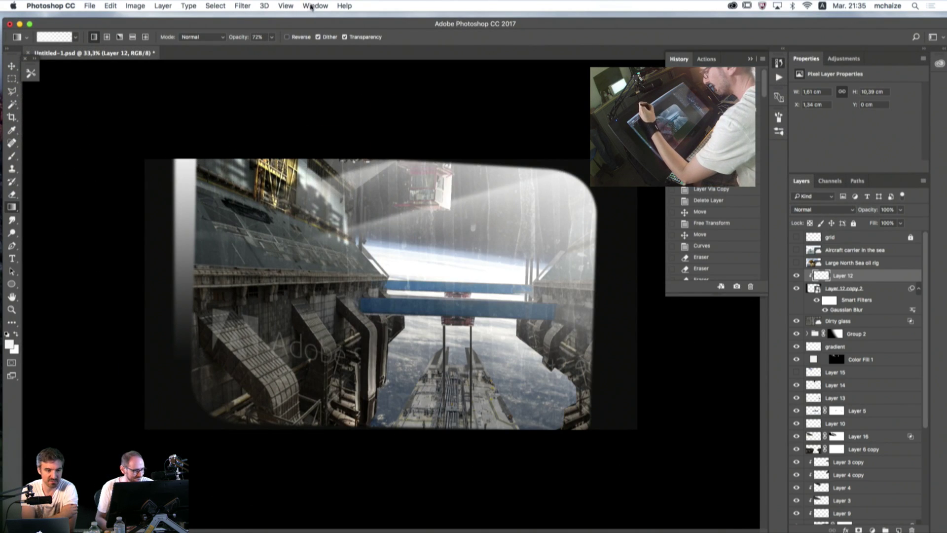
click(314, 5)
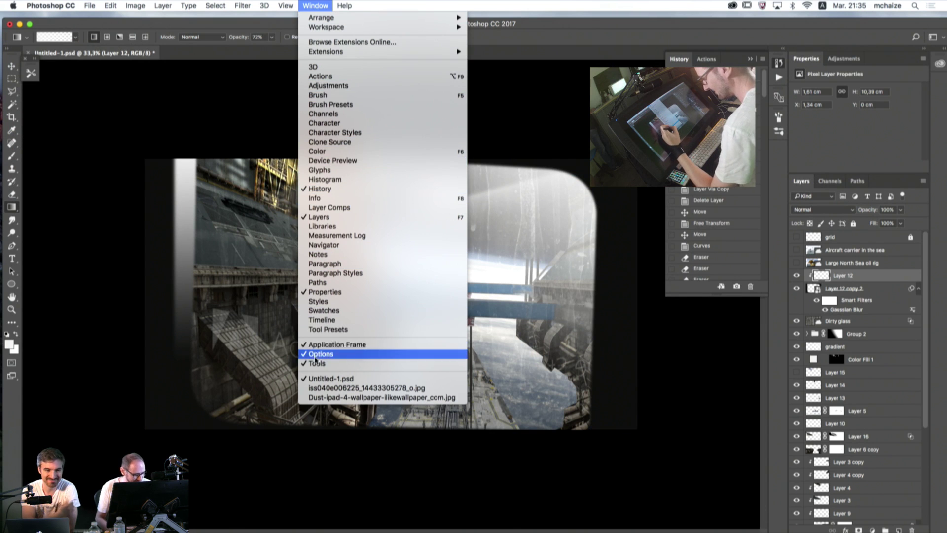
click(315, 397)
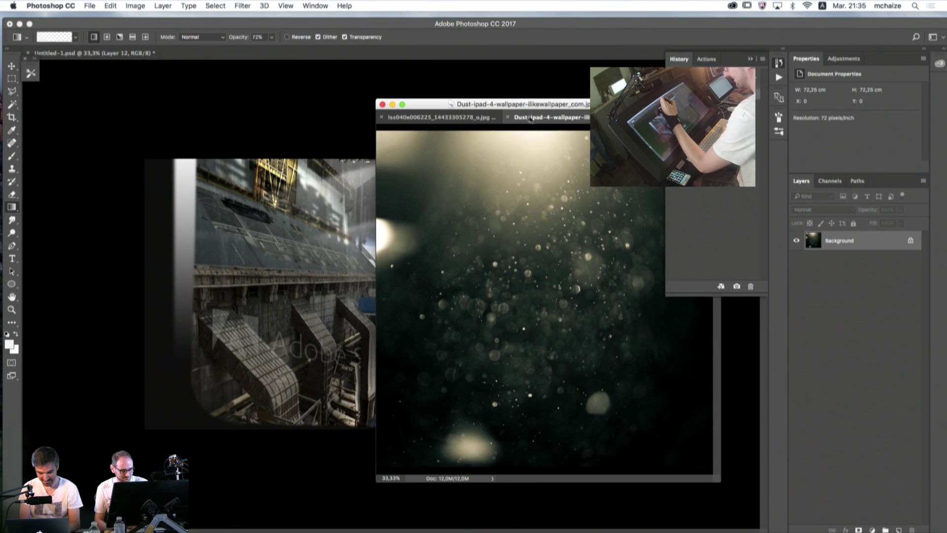
drag(532, 116, 432, 209)
- Copy the clean dust image into Untitled-1.psd as a layer above Layer 12 and move it over the middle of the canvas
drag(328, 300, 281, 263)
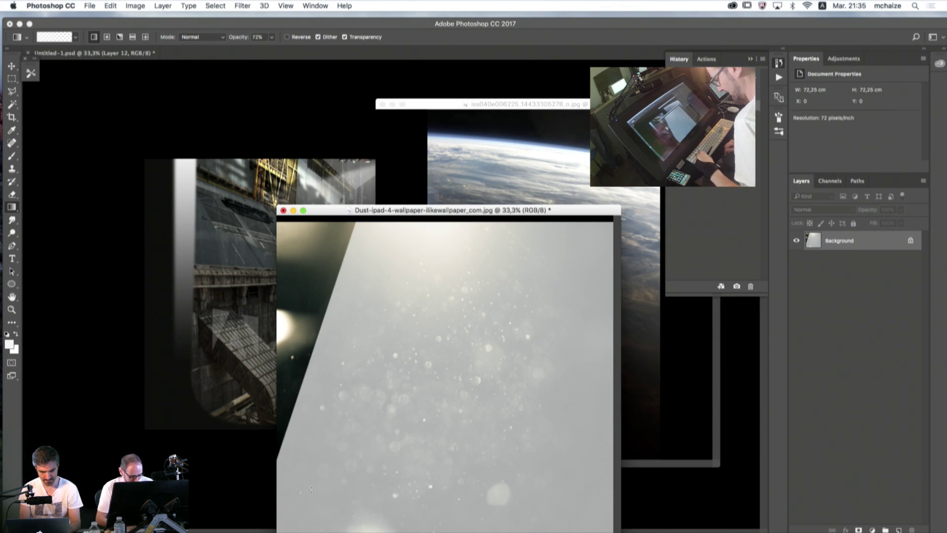
key(super+z)
click(12, 66)
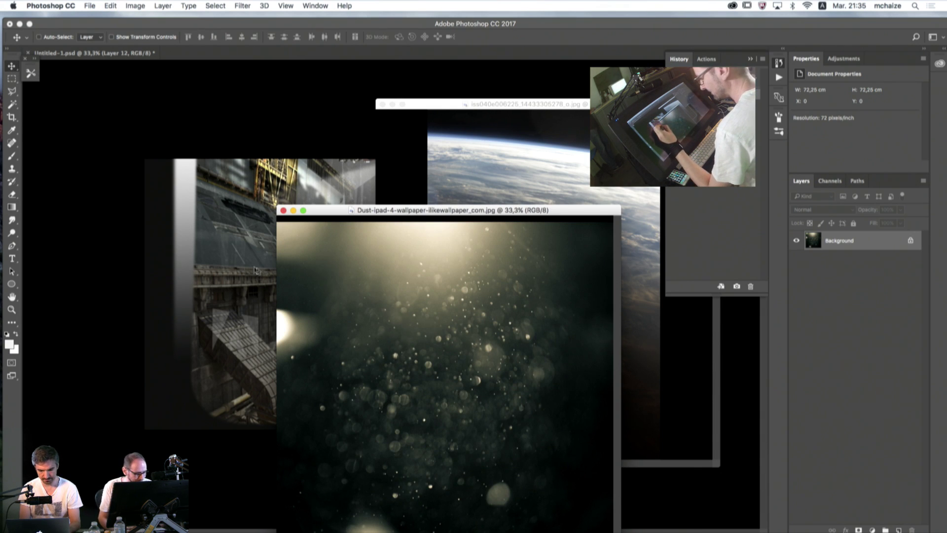
drag(241, 259, 244, 284)
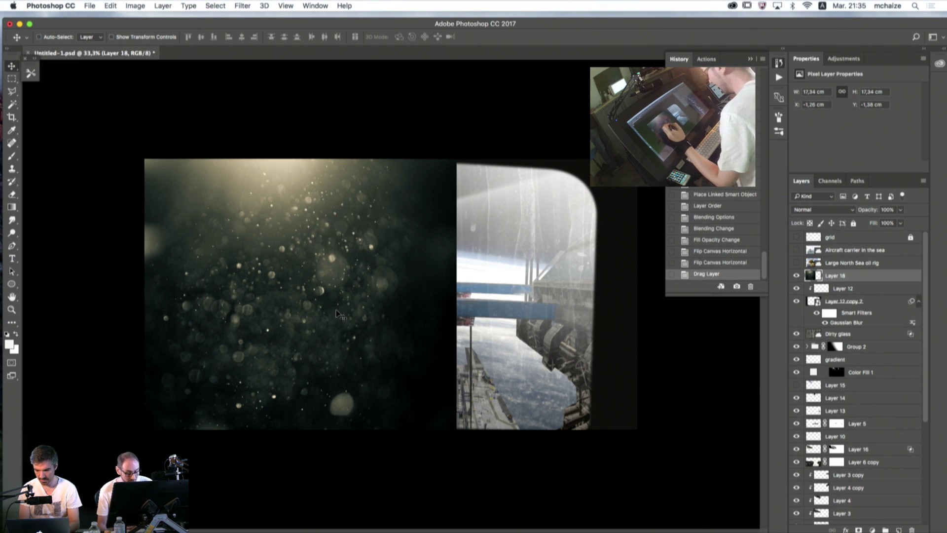
drag(367, 318, 481, 355)
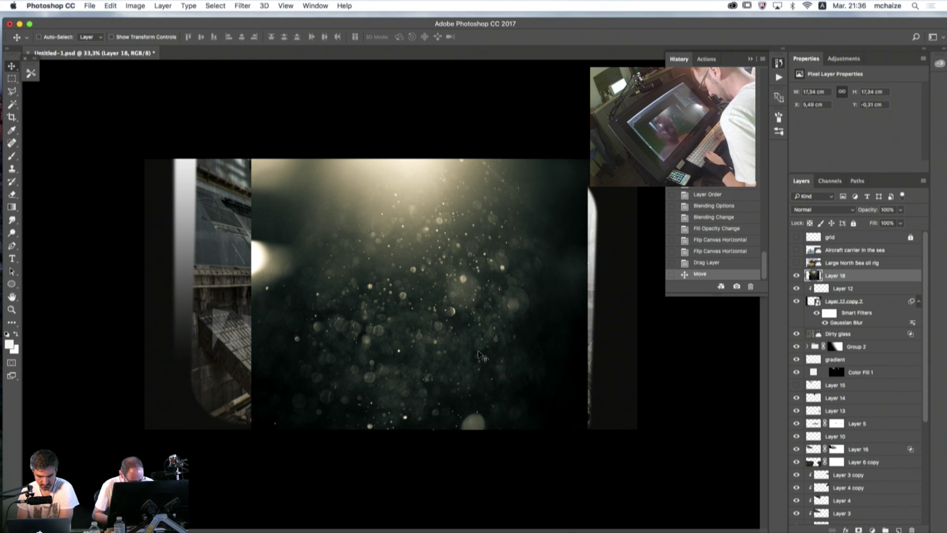
- Flip the dust layer horizontally, rotate it about 47° clockwise and move it toward the canvas's upper-right corner
key(super+t)
right_click(475, 368)
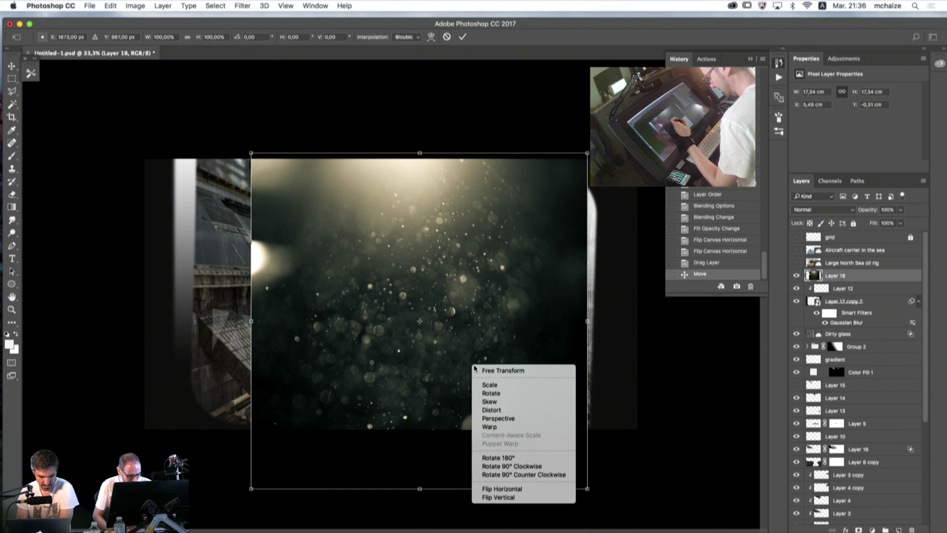
click(500, 488)
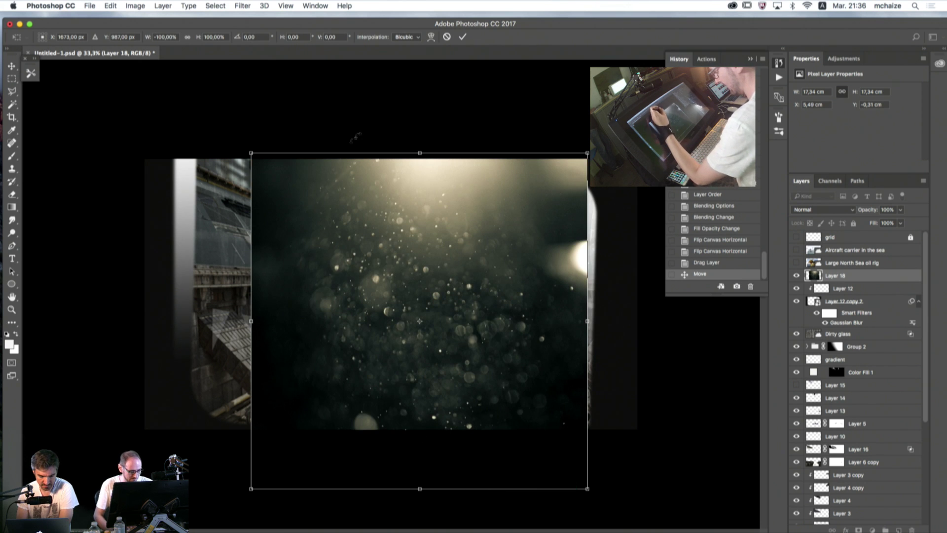
drag(380, 111, 558, 135)
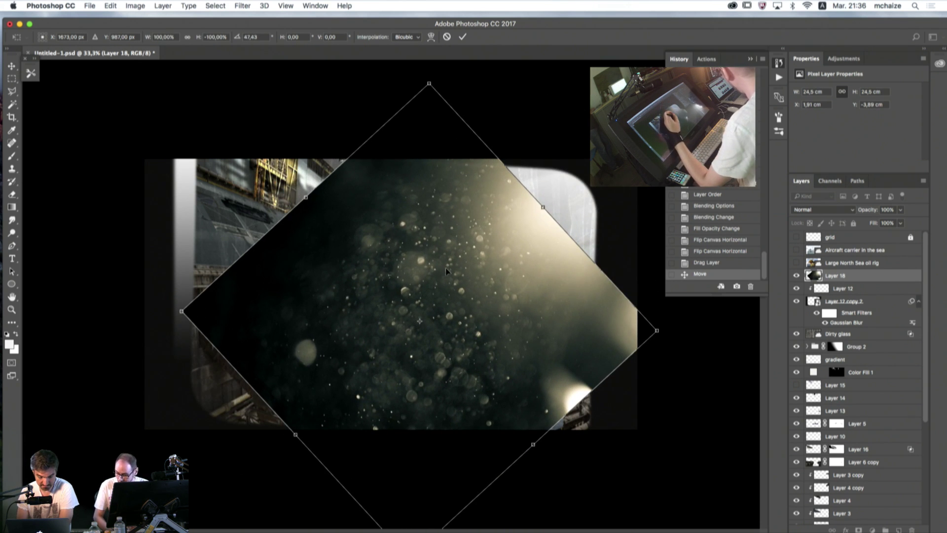
drag(449, 280, 536, 239)
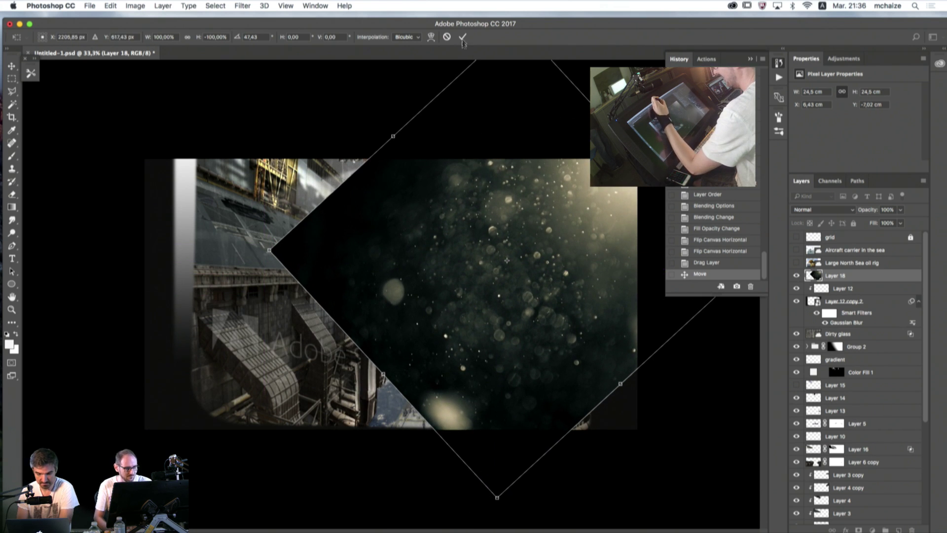
click(462, 36)
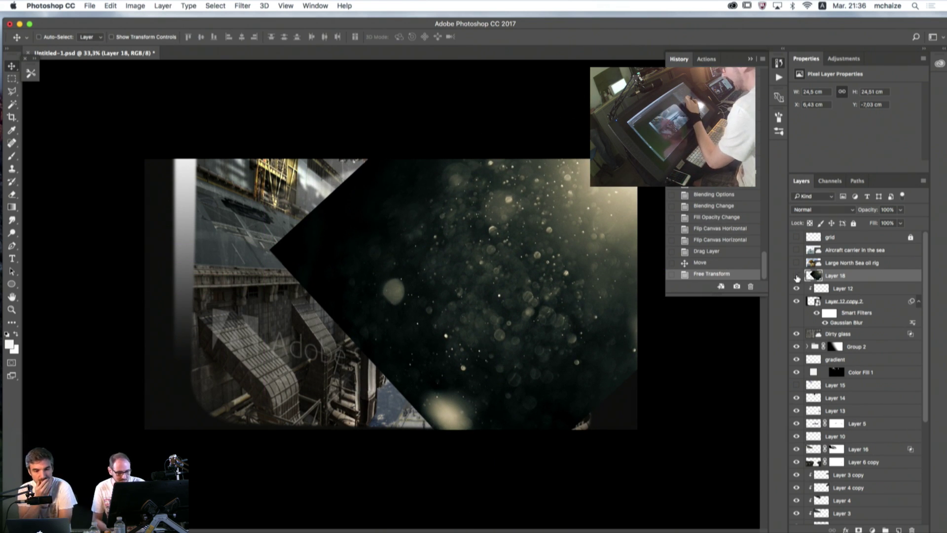
- Add a layer mask to the dust layer and fade out its left edges with black gradients at 72% opacity
double_click(796, 276)
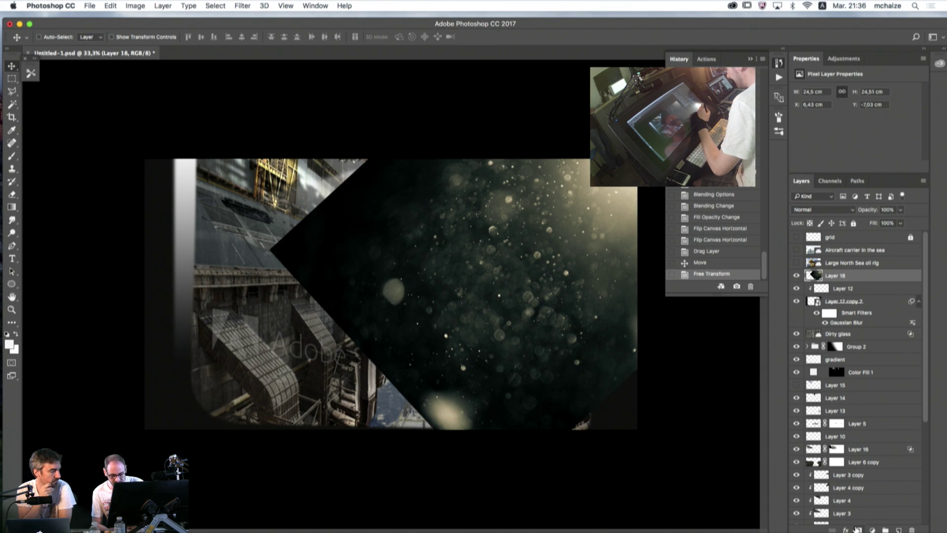
click(859, 529)
click(12, 206)
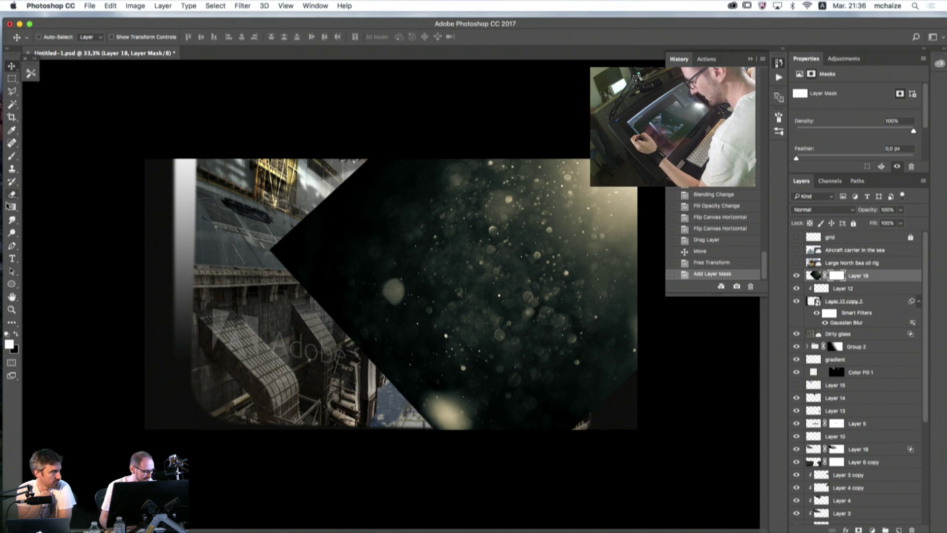
click(16, 335)
drag(321, 340, 340, 327)
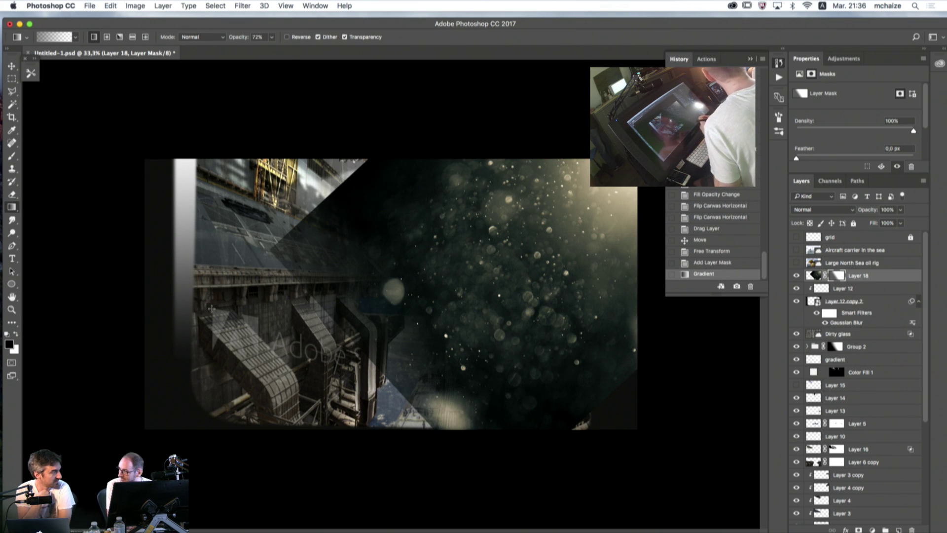
drag(257, 277, 421, 274)
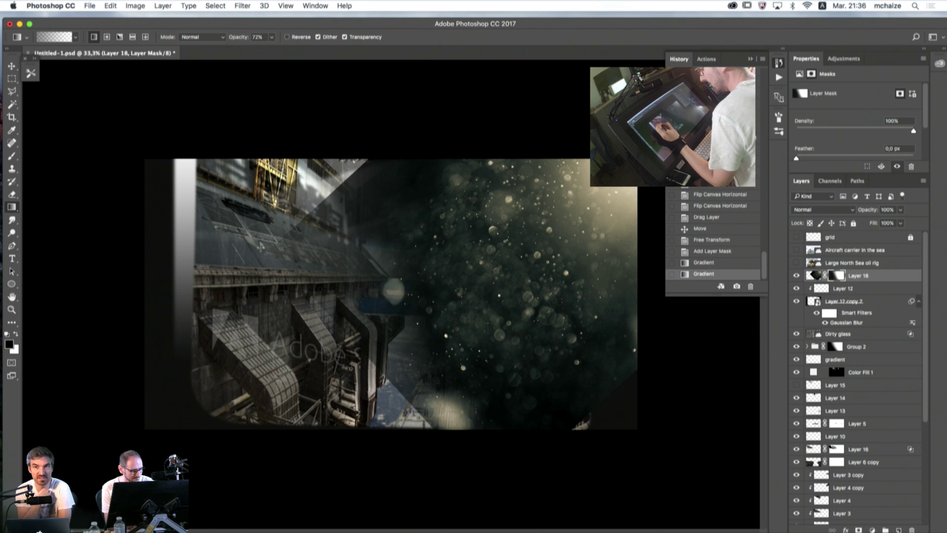
drag(229, 245, 374, 172)
drag(330, 231, 370, 170)
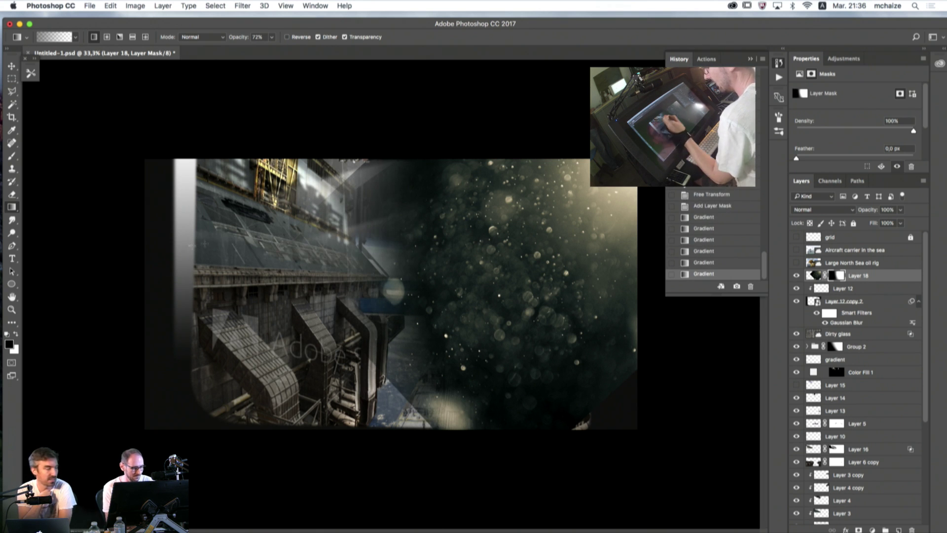
drag(210, 249, 304, 249)
- Fade out the lower edges of the dust layer with upward black gradients on its mask
drag(375, 446, 419, 390)
drag(548, 480, 584, 398)
drag(589, 493, 609, 364)
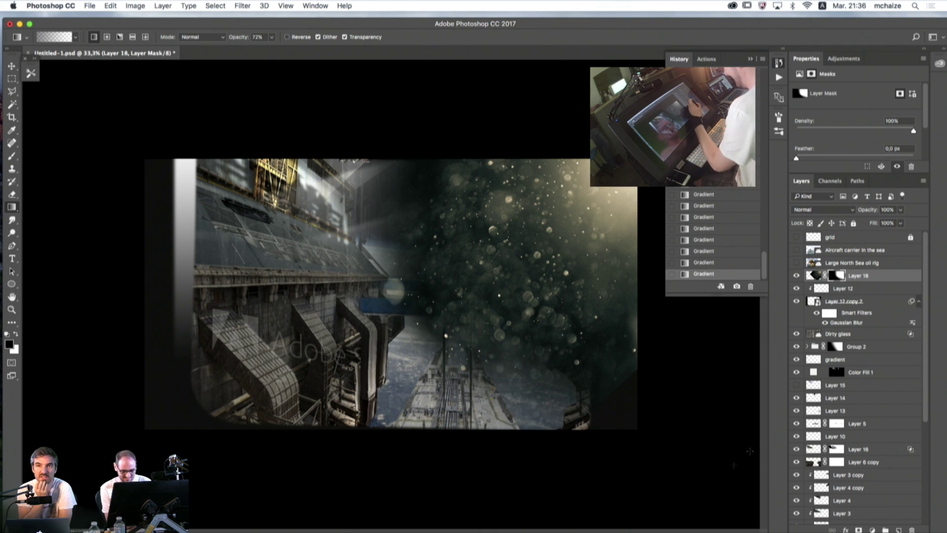
- Set the dust layer's blend mode to Screen and place it between Layer 12 copy 2 and the Dirty glass layer
click(820, 210)
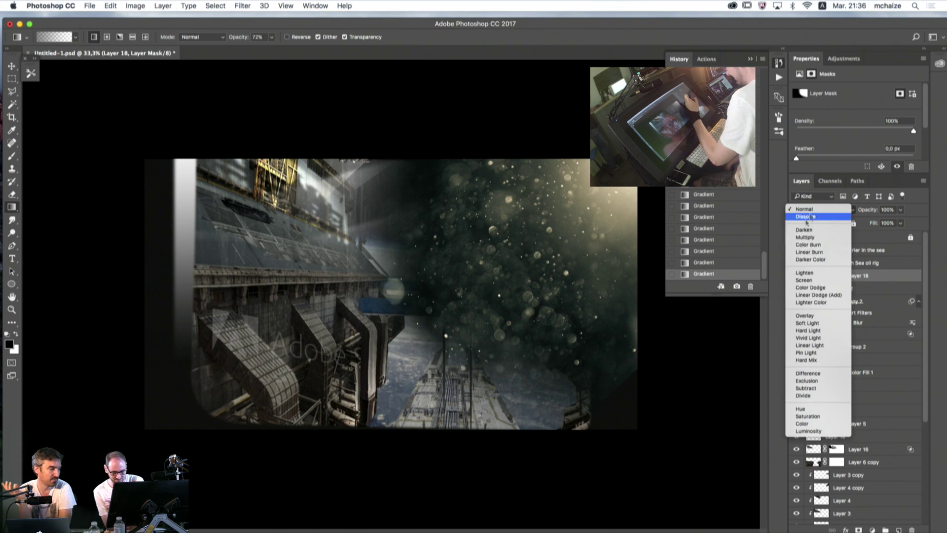
click(800, 280)
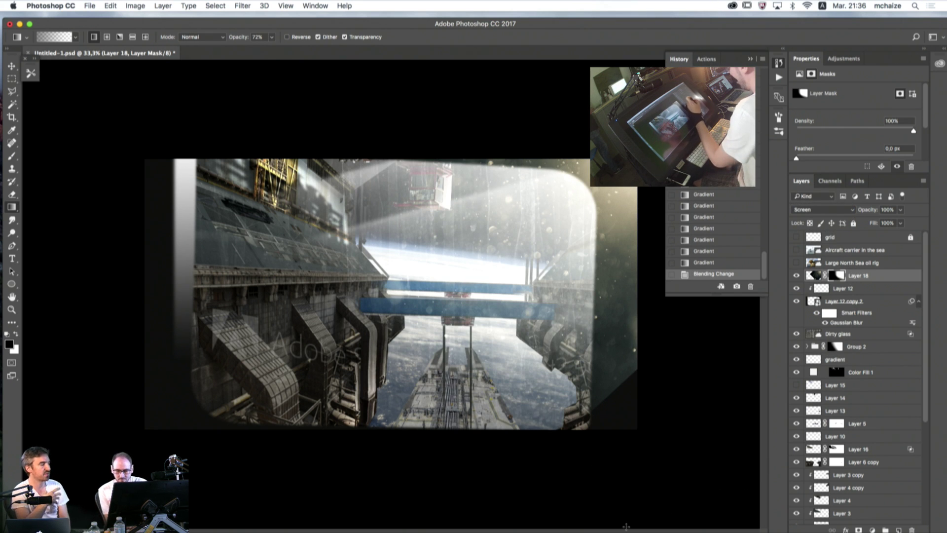
drag(853, 276, 839, 333)
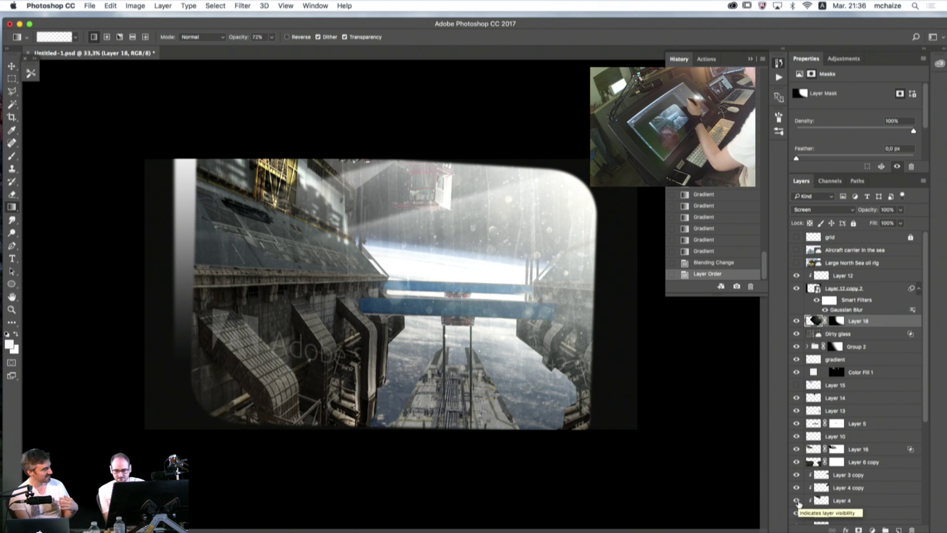
- Identify the bright strip on Layer 12 by toggling its visibility and reduce the layer's fill to 85%
click(795, 275)
click(796, 277)
click(818, 277)
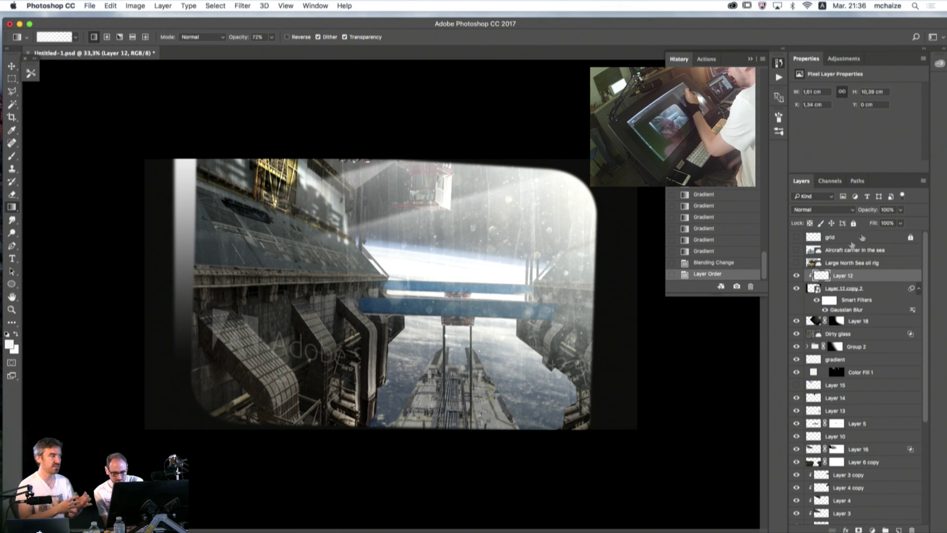
click(900, 223)
drag(903, 235, 894, 237)
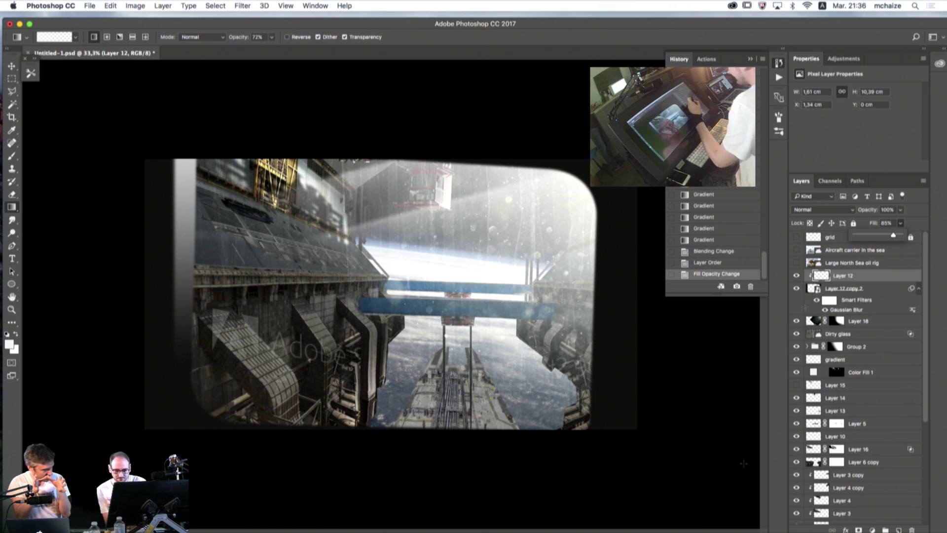
- Compare the window with and without the dust layer and Layer 12 copy 2 to judge each one's effect
click(796, 320)
click(795, 320)
click(811, 321)
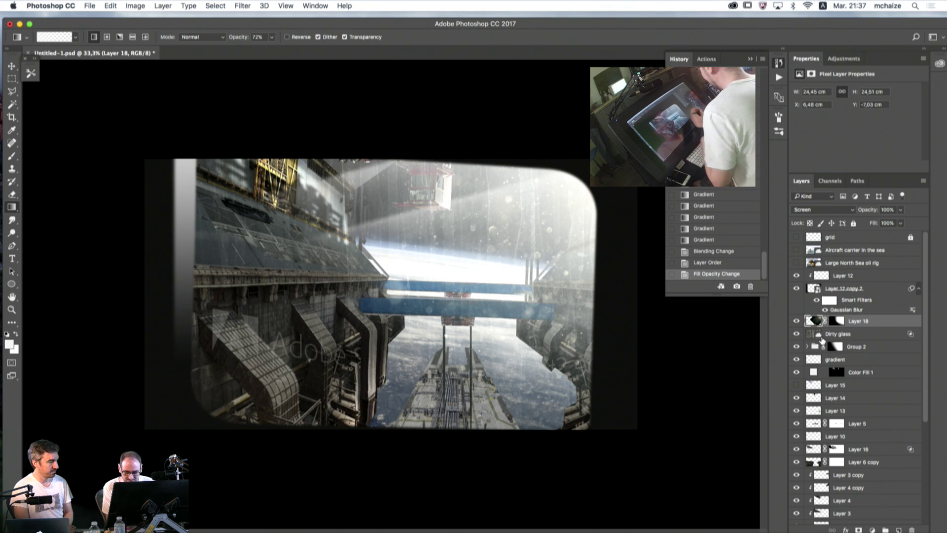
click(797, 289)
click(796, 289)
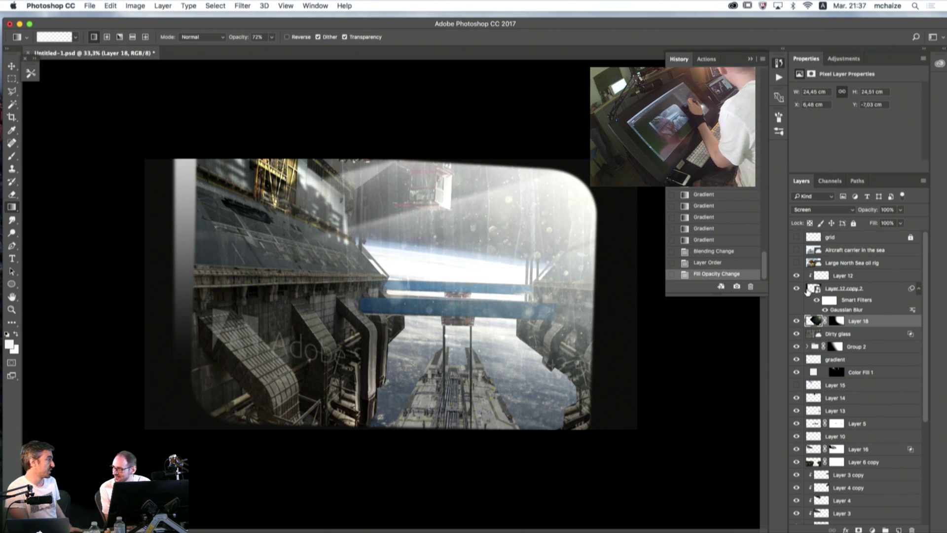
click(808, 290)
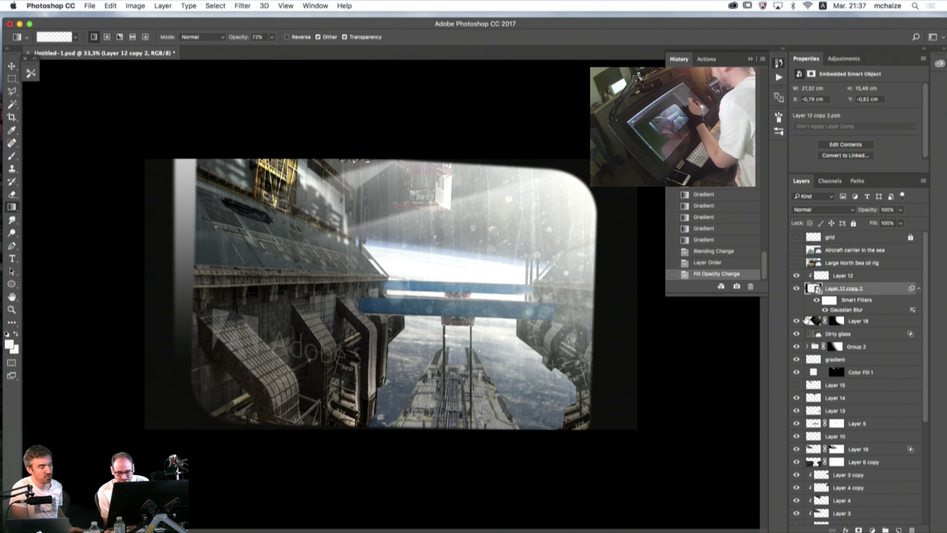
click(796, 321)
click(796, 321)
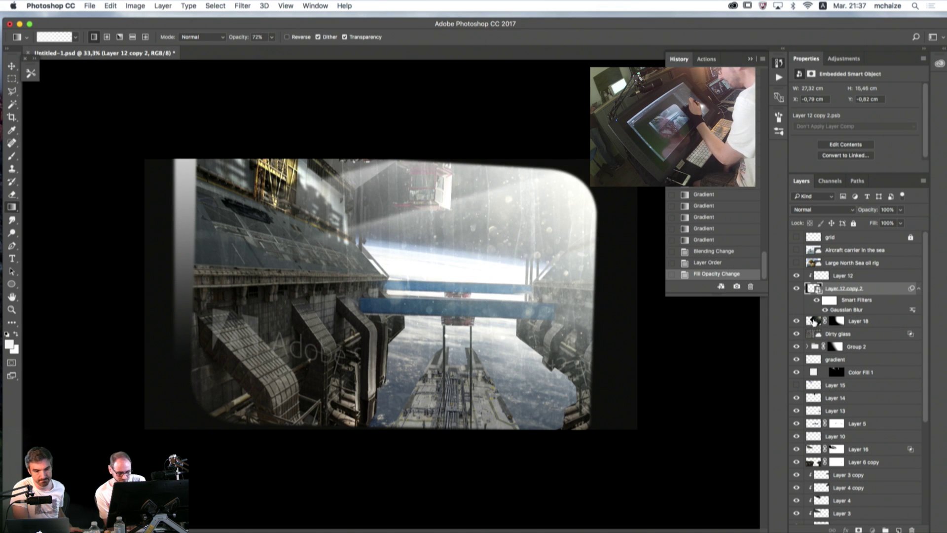
click(812, 323)
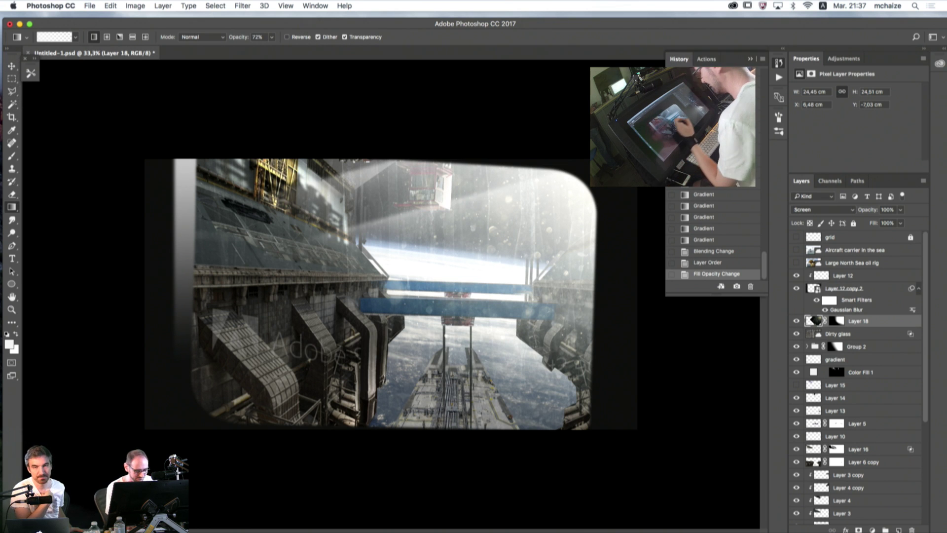
click(796, 321)
click(795, 321)
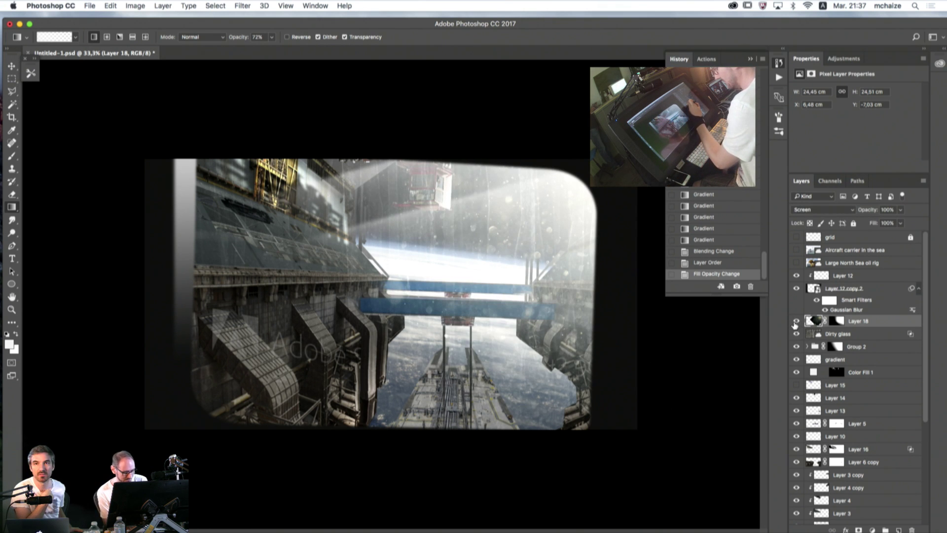
- Check the Dirty glass texture's effect on the window and reduce that layer's fill to 47%
click(796, 333)
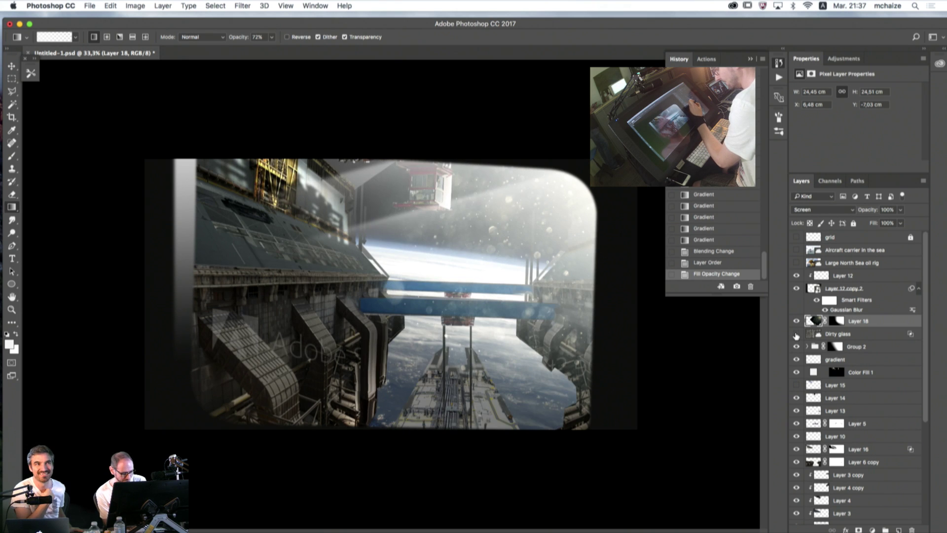
click(796, 334)
click(814, 335)
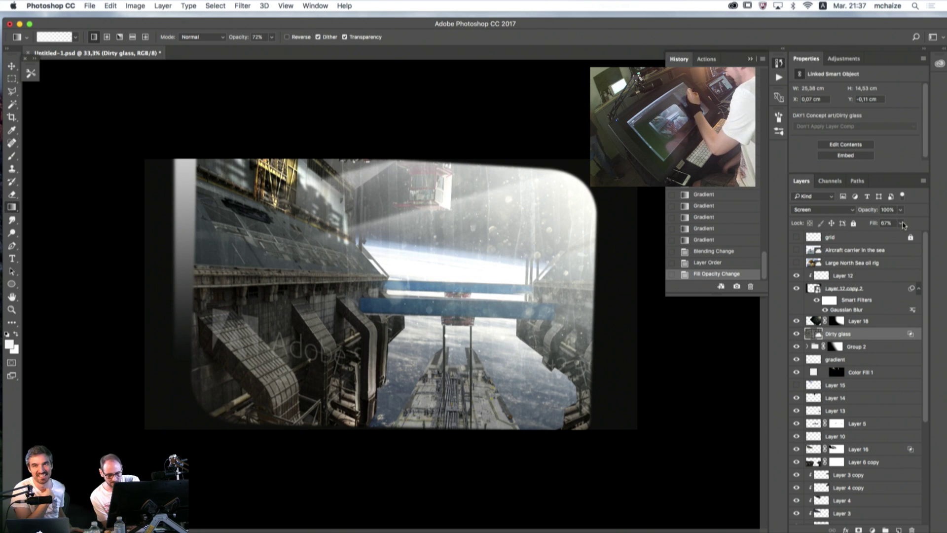
drag(900, 223, 891, 238)
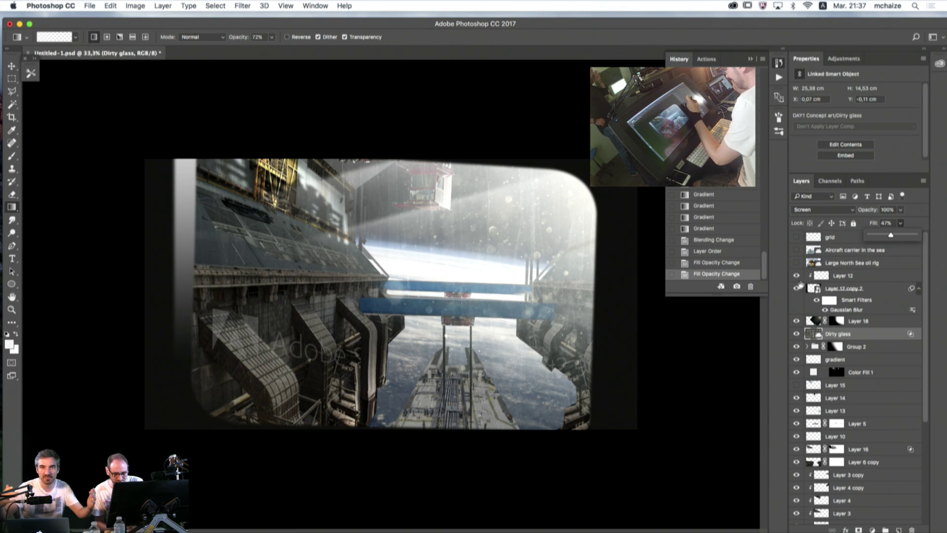
click(819, 276)
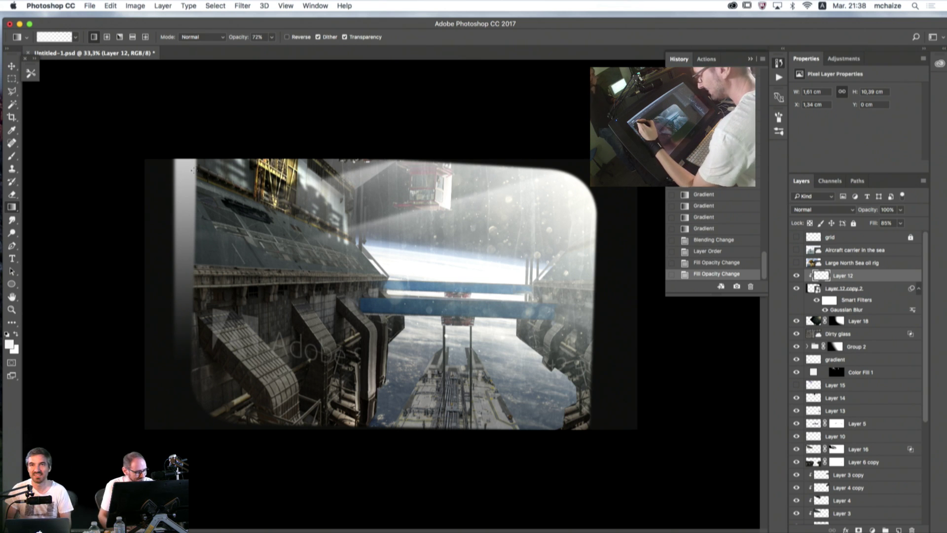
click(12, 194)
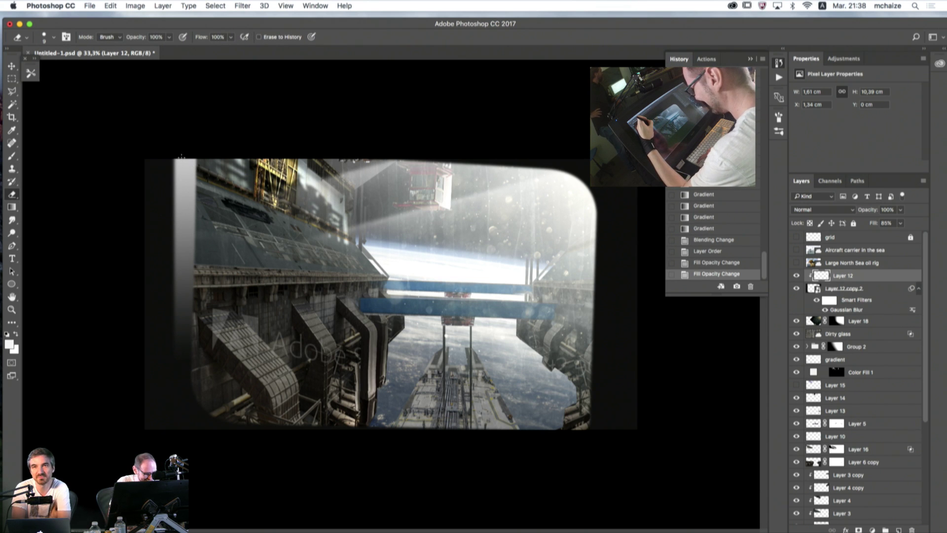
drag(179, 157, 179, 221)
drag(179, 158, 179, 325)
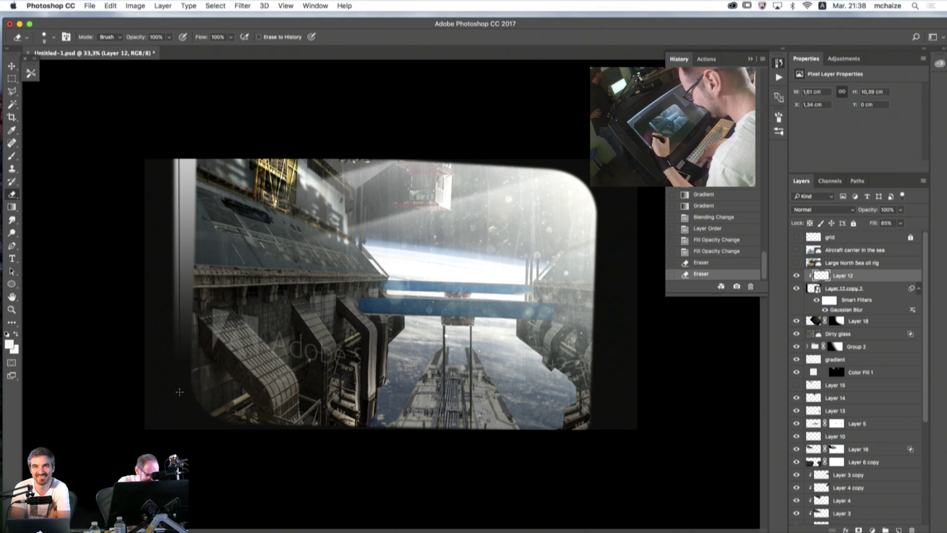
click(705, 252)
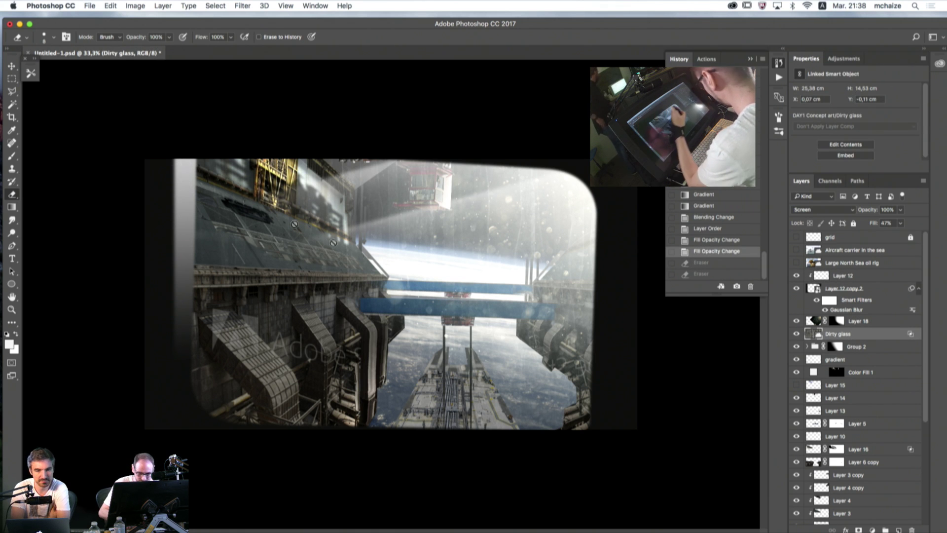
- Erase a vertical line through the bright strip on Layer 12 along the left window frame with a size 25 eraser
super+click(184, 173)
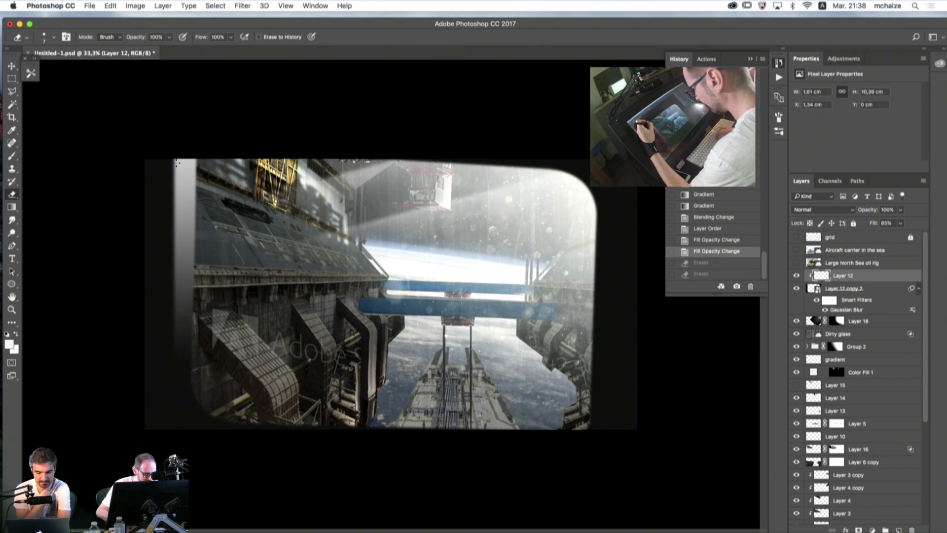
key(bracketright)
key(bracketright)
key(bracketright)
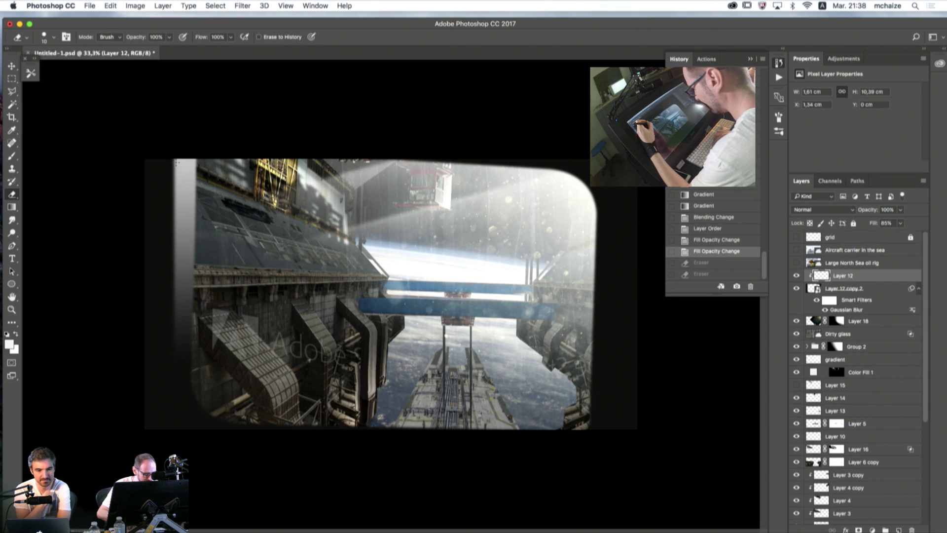
key(bracketright)
key(bracketright)
key(bracketright)
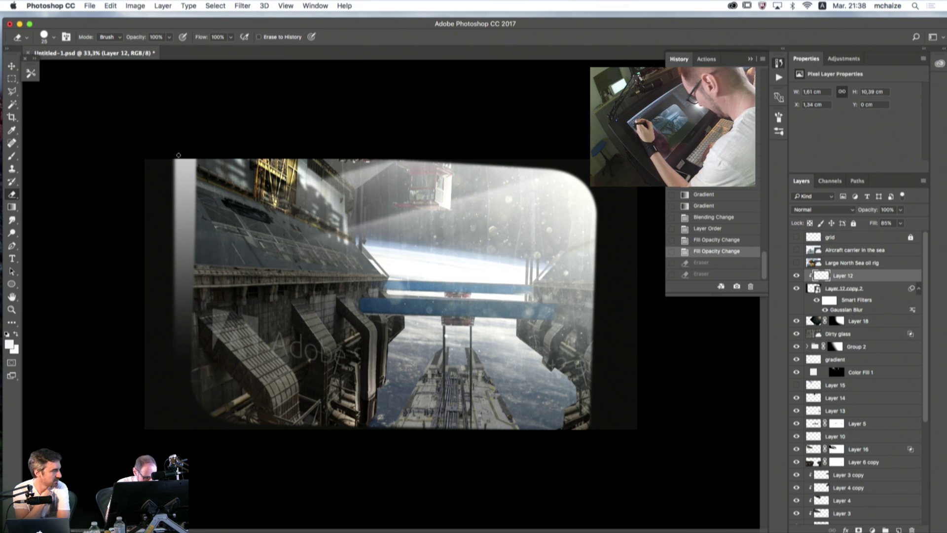
drag(180, 152, 186, 398)
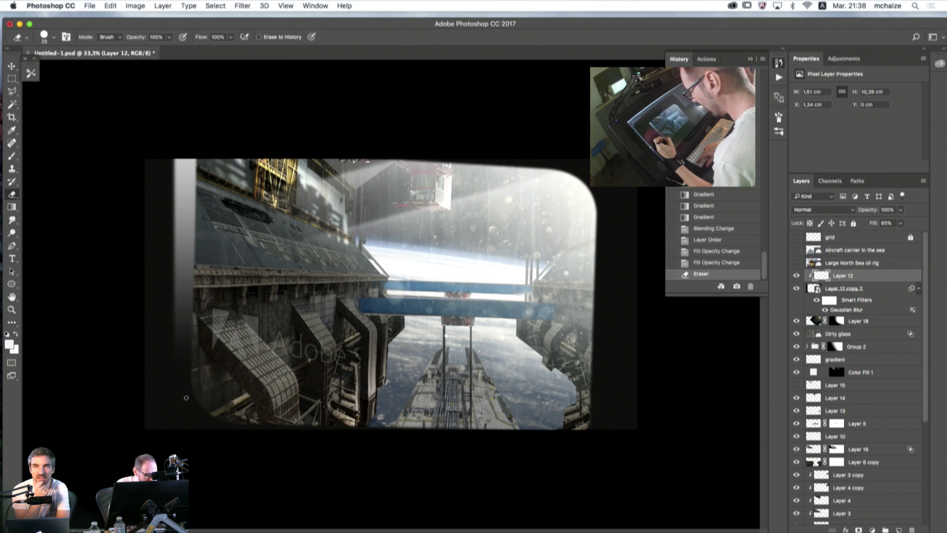
drag(180, 153, 175, 387)
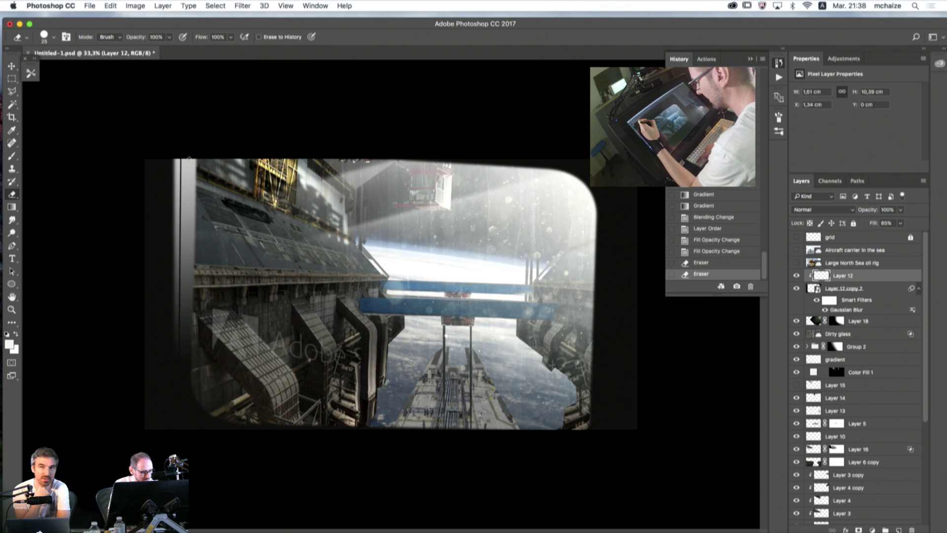
drag(191, 156, 190, 194)
drag(189, 161, 181, 391)
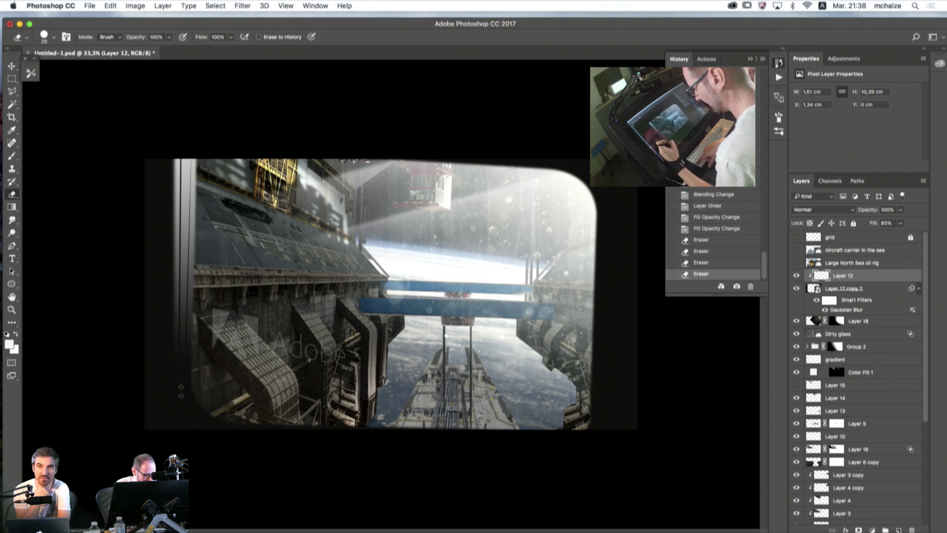
click(699, 253)
- Erase a second vertical line near the inner edge of Layer 12's bright strip, undoing the stroke that misses
drag(193, 156, 190, 276)
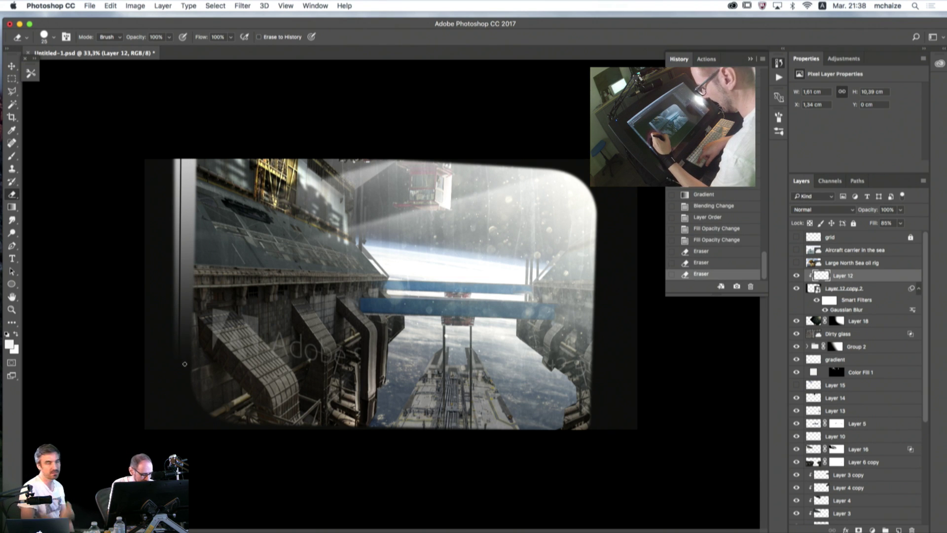
drag(191, 158, 183, 369)
click(701, 262)
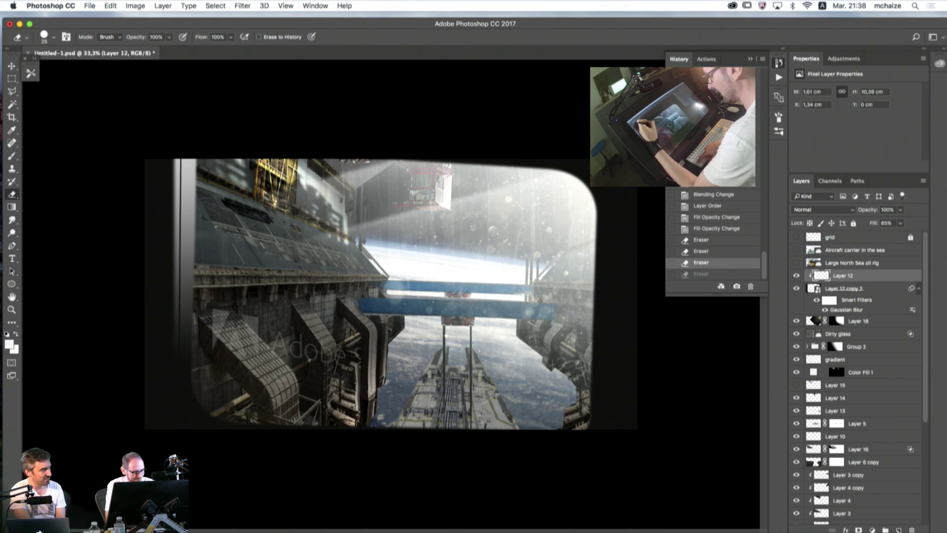
drag(193, 153, 191, 265)
drag(189, 165, 190, 344)
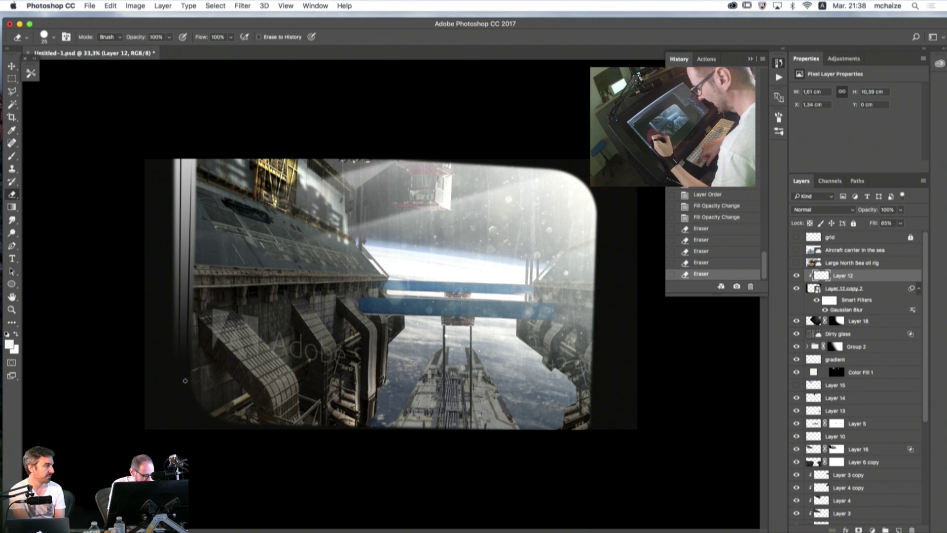
drag(190, 149, 190, 286)
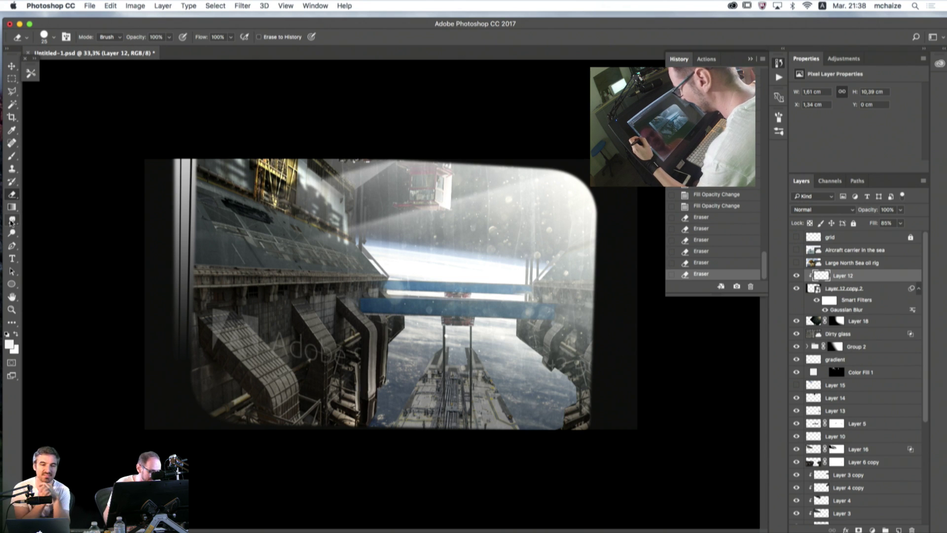
- Soften the erased vertical lines on Layer 12 with repeated Blur tool strokes at 50% strength
drag(12, 223, 40, 218)
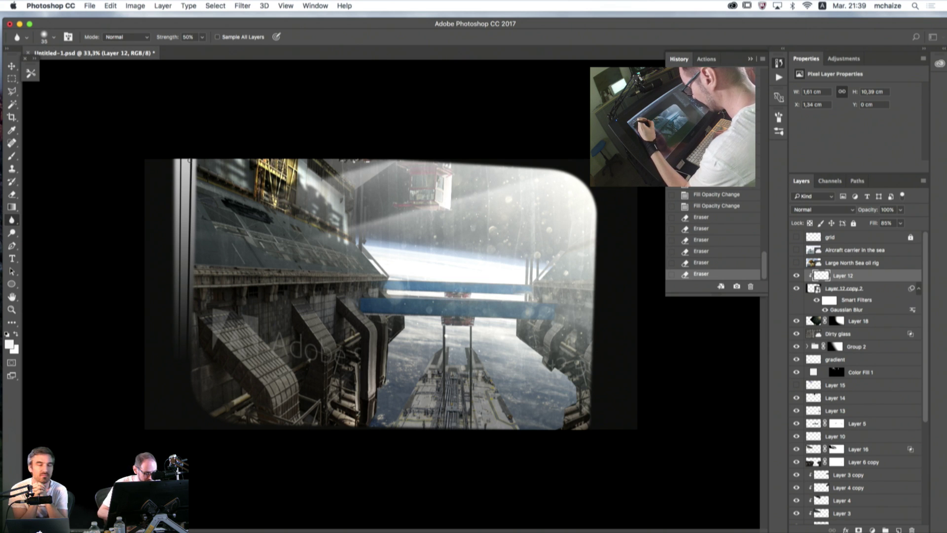
drag(190, 157, 189, 254)
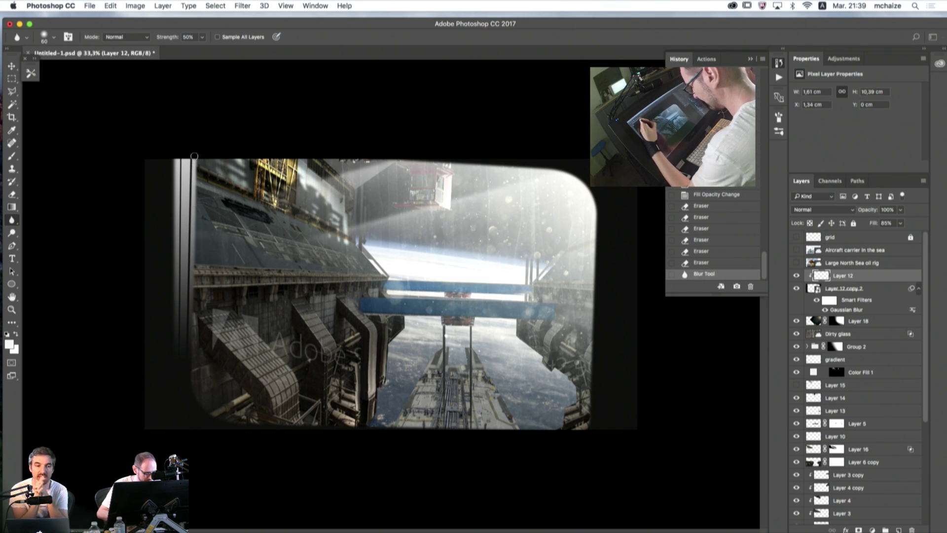
mouse_move(182, 318)
mouse_down()
mouse_move(182, 144)
mouse_move(182, 345)
mouse_move(181, 162)
mouse_up()
mouse_move(180, 352)
mouse_down()
mouse_move(187, 150)
mouse_move(184, 328)
mouse_move(182, 150)
mouse_move(176, 322)
mouse_move(181, 209)
mouse_move(182, 369)
mouse_move(181, 150)
mouse_move(177, 378)
mouse_move(178, 148)
mouse_up()
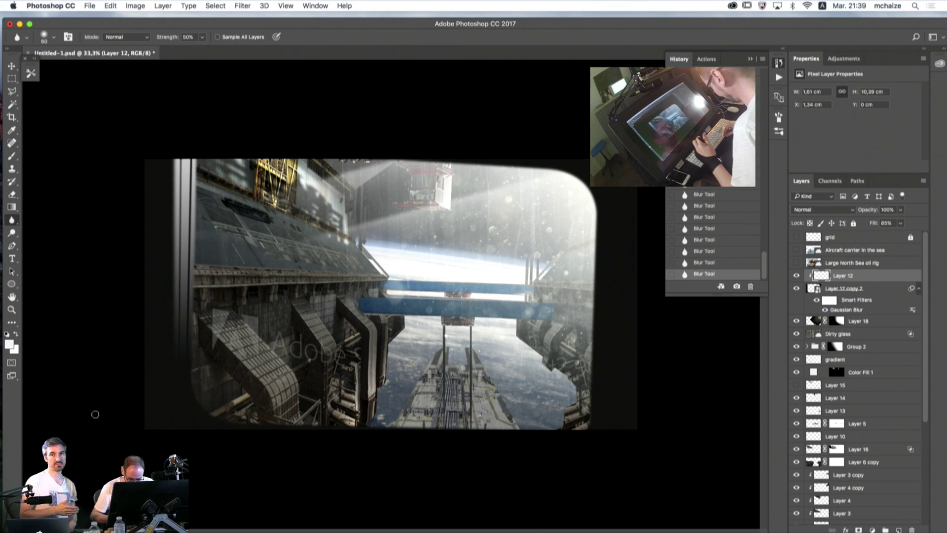
- Nudge Layer 12's strip horizontally to X 1.39 cm and compare the frame with and without it
click(12, 66)
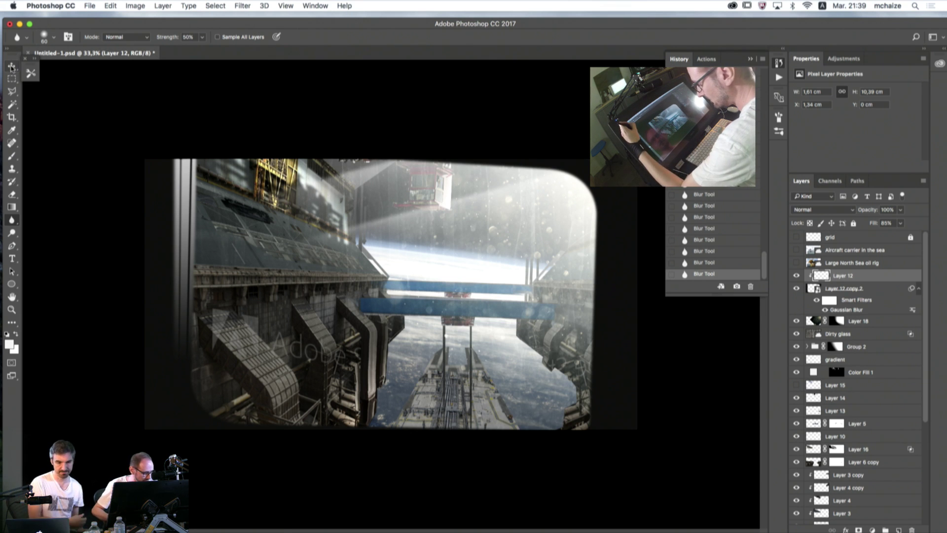
key(Right)
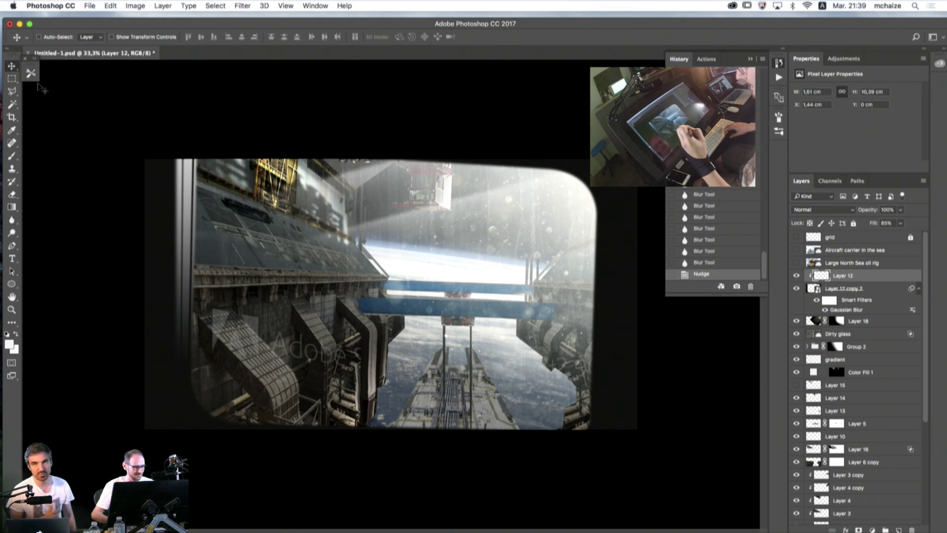
key(Left)
key(Left)
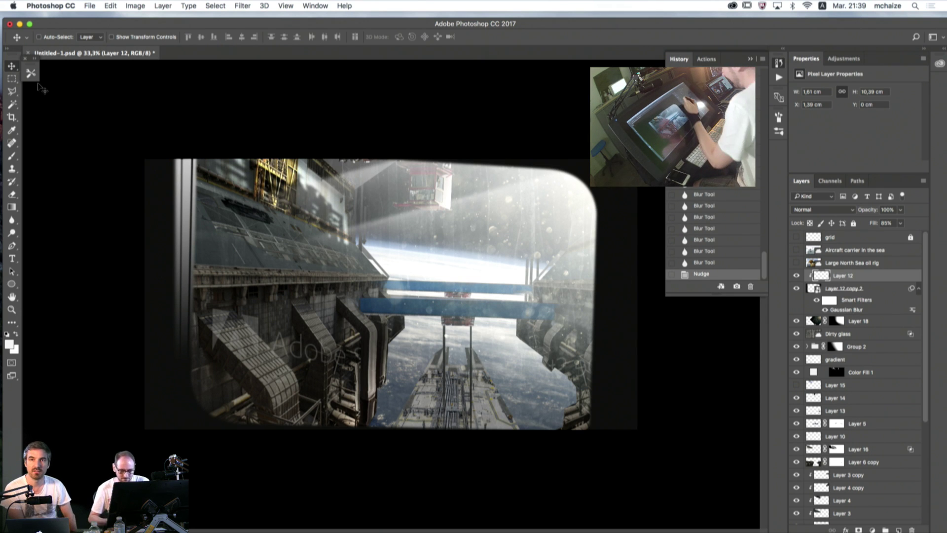
click(795, 275)
click(796, 275)
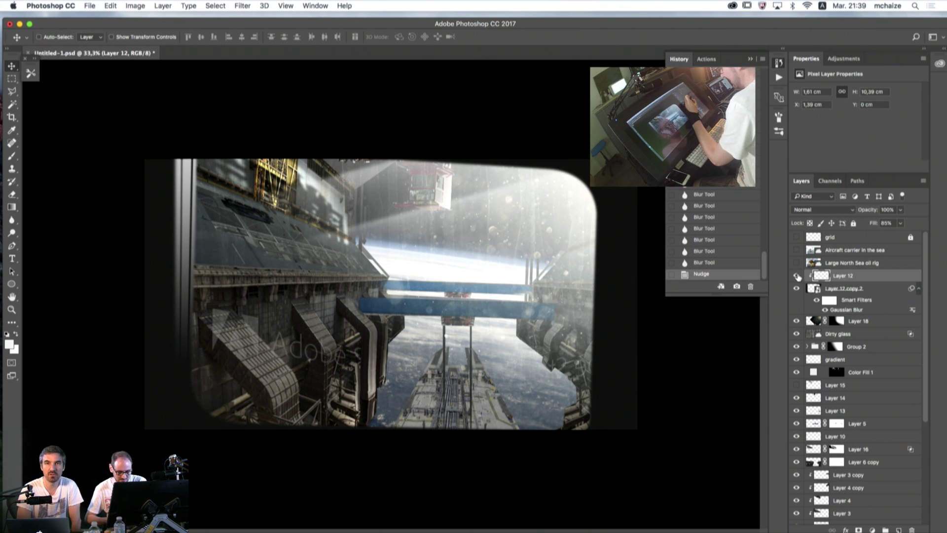
- Compare the frame with and without Layer 12, then free-transform the window frame on Layer 12 copy 2 to extend it slightly outward
click(796, 275)
click(796, 275)
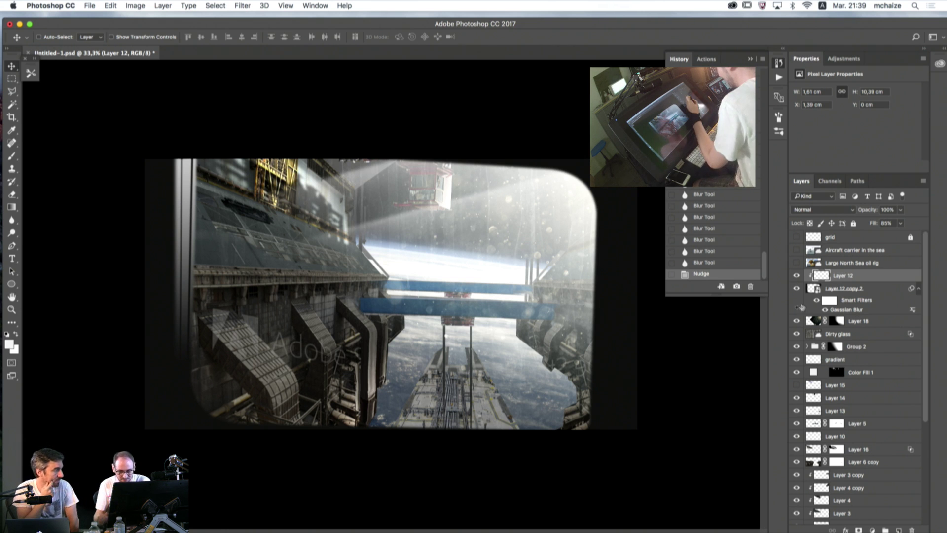
click(810, 290)
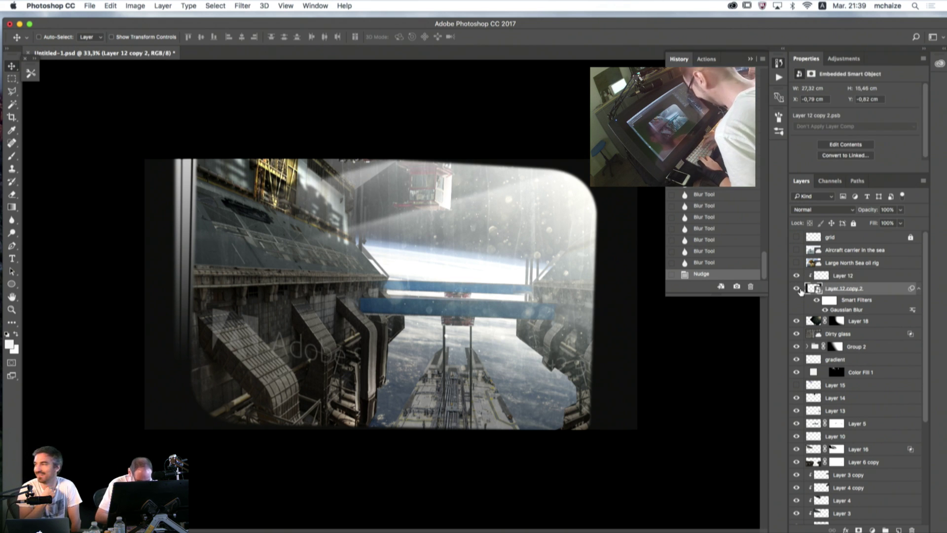
key(ctrl+t)
click(542, 198)
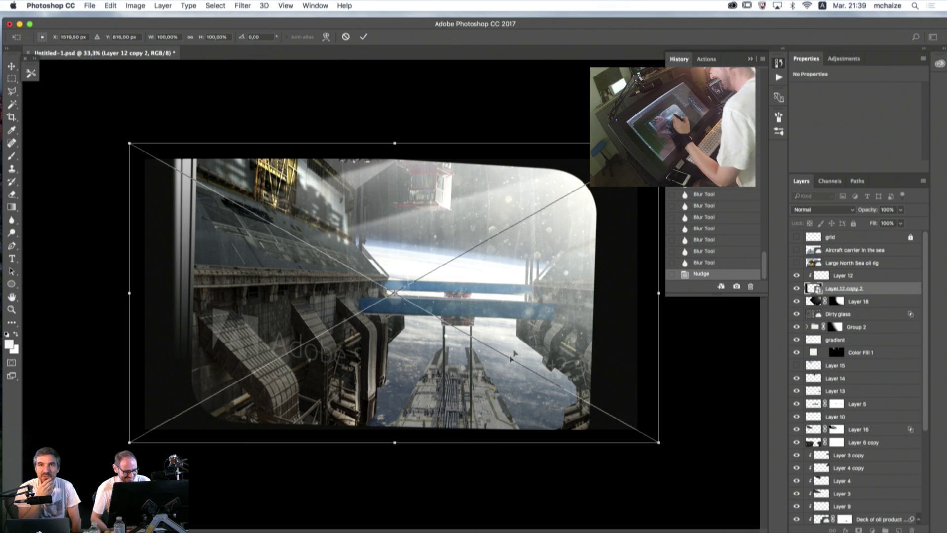
right_click(389, 255)
click(403, 297)
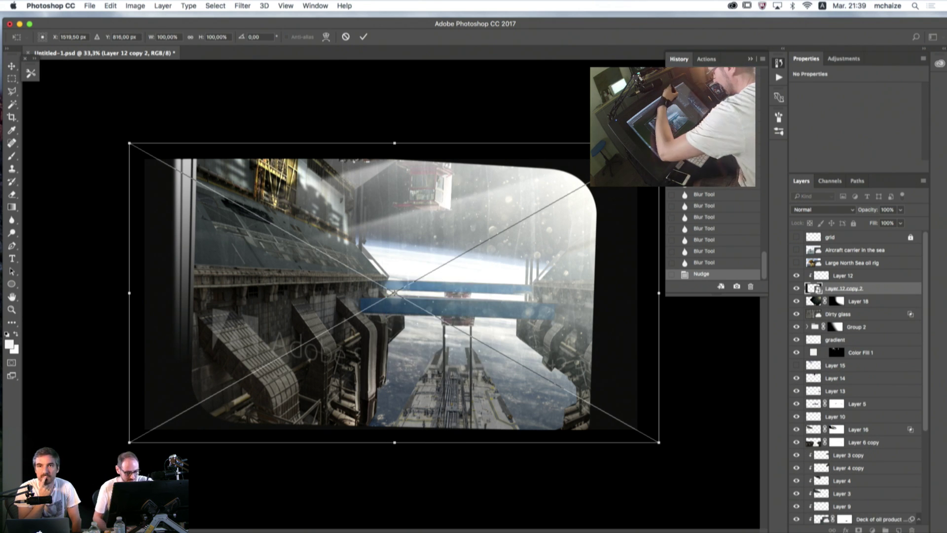
click(363, 37)
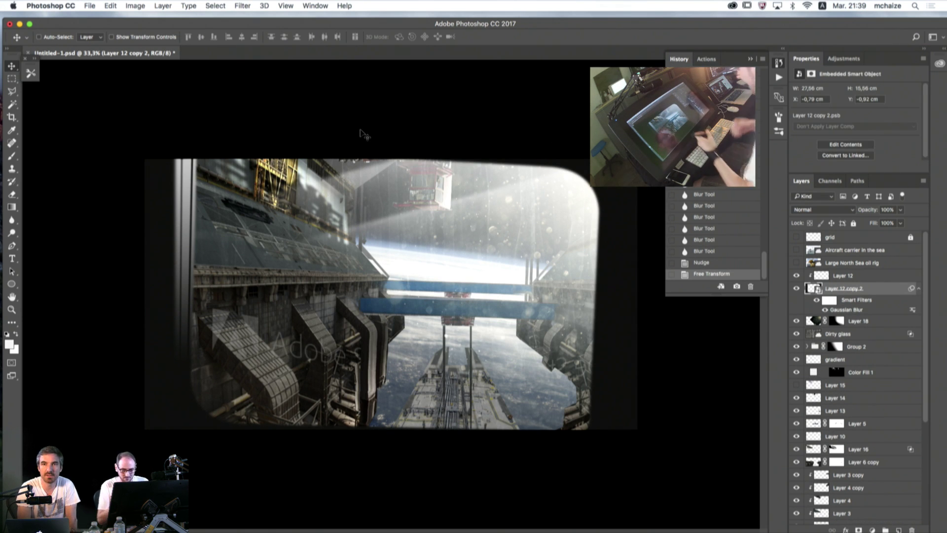
- Add a Color Lookup adjustment layer directly above Layer 12 and detach its properties so they float over the canvas
click(819, 275)
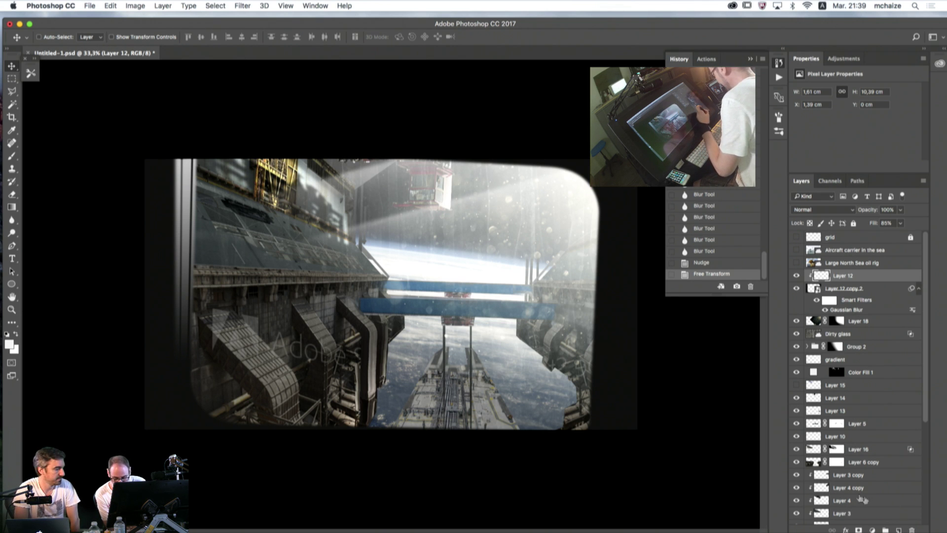
click(873, 529)
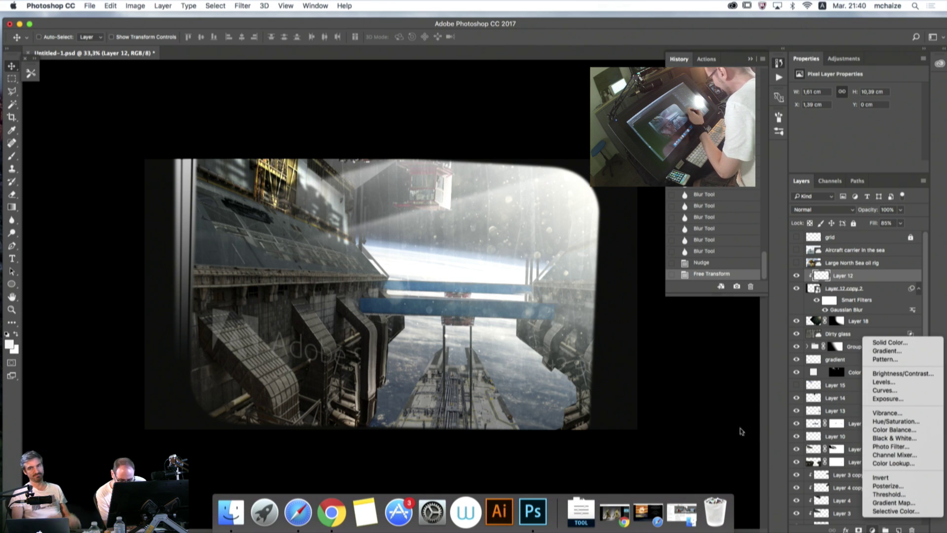
click(773, 381)
click(872, 529)
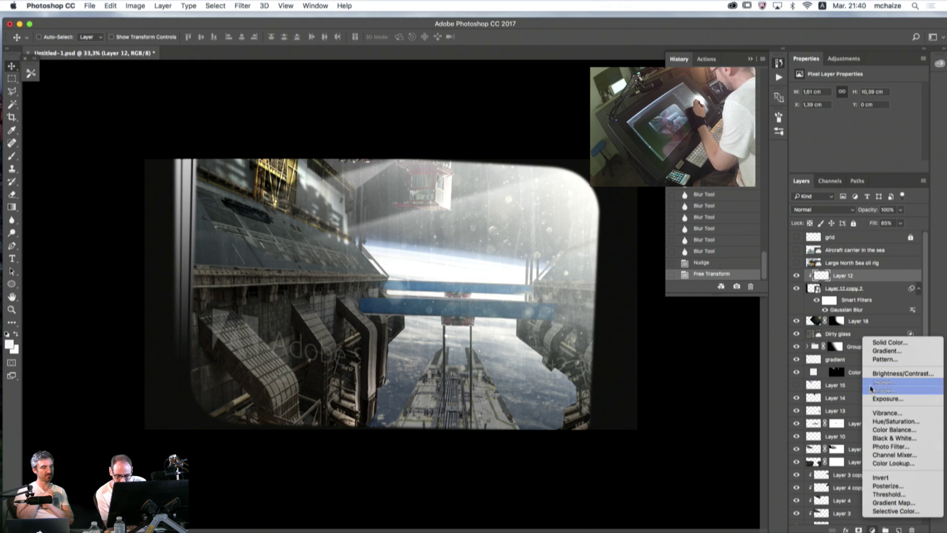
click(882, 463)
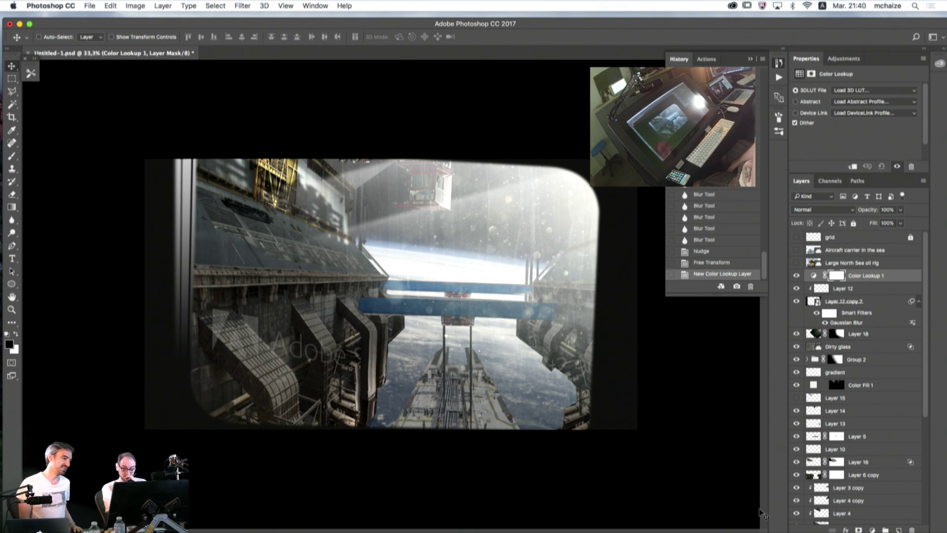
click(835, 277)
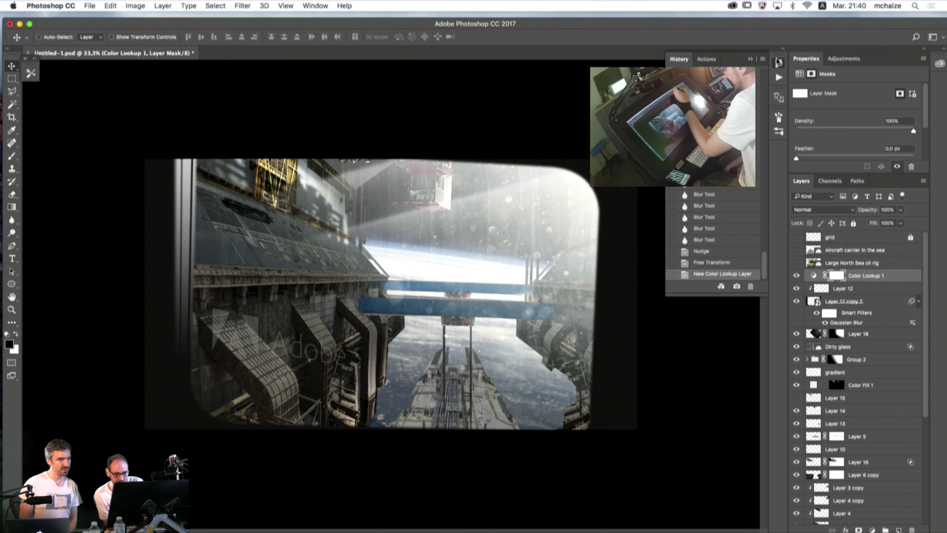
click(814, 276)
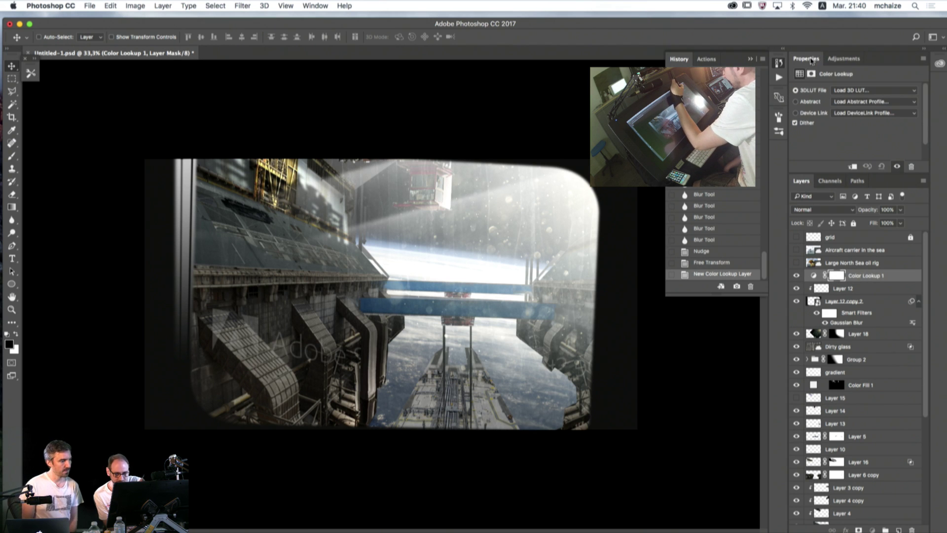
drag(811, 59, 562, 73)
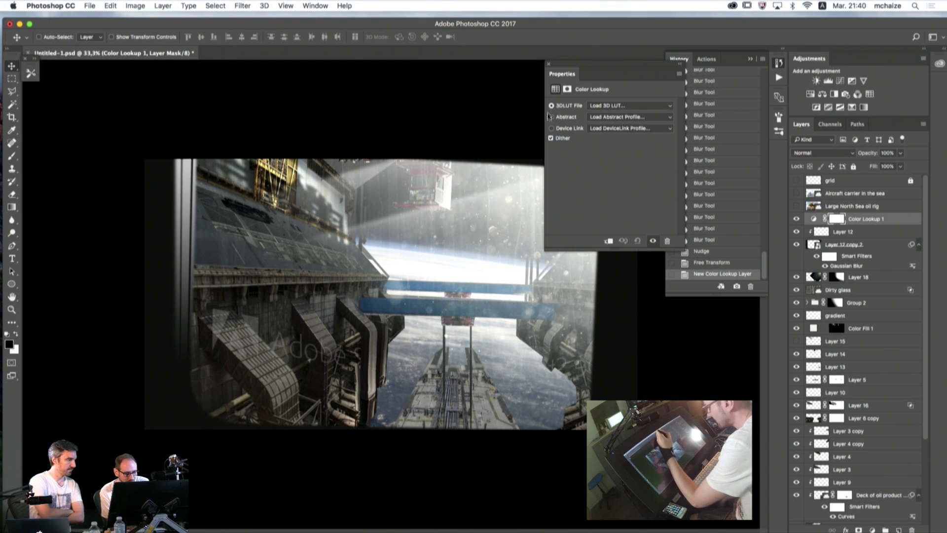
- Try the 2Strip.look, 3Strip.look and Candlelight.CUBE 3D LUTs on the Color Lookup layer
click(595, 105)
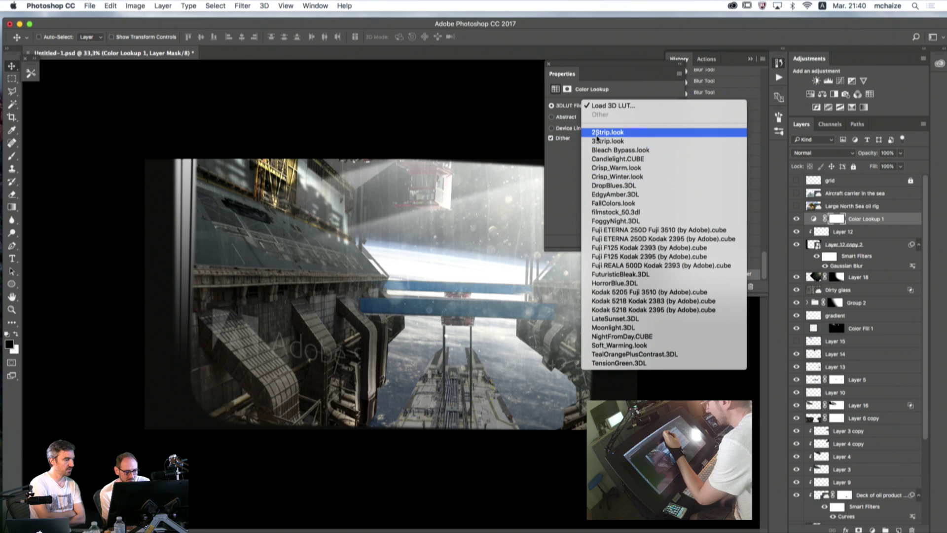
click(598, 132)
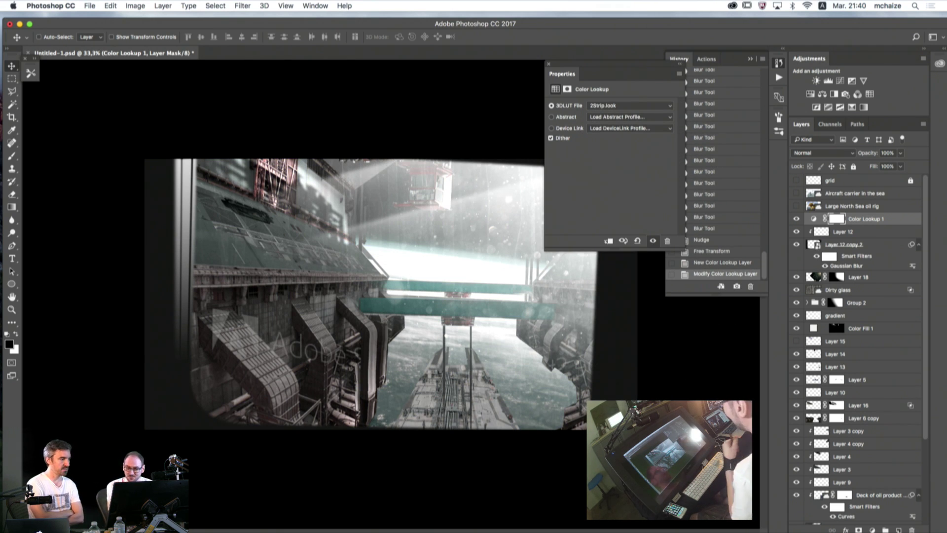
key(Up)
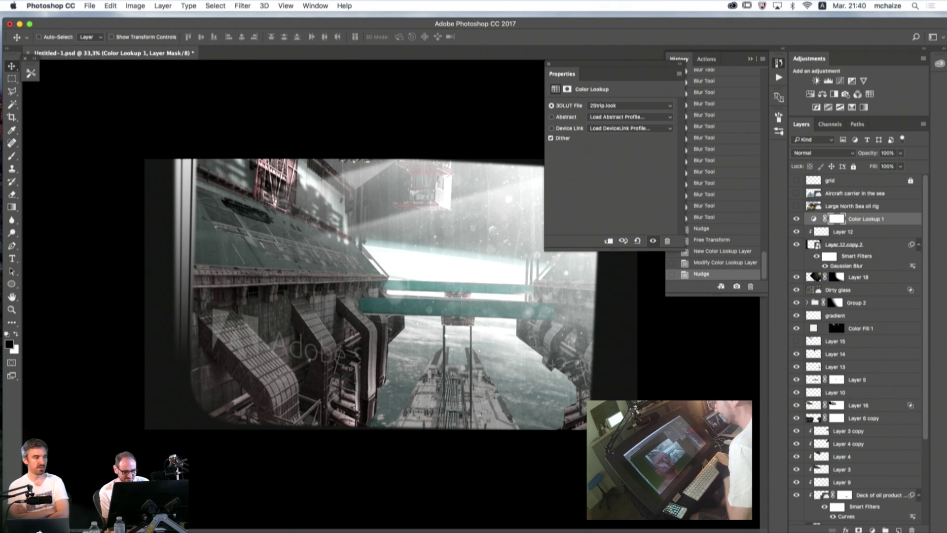
click(620, 105)
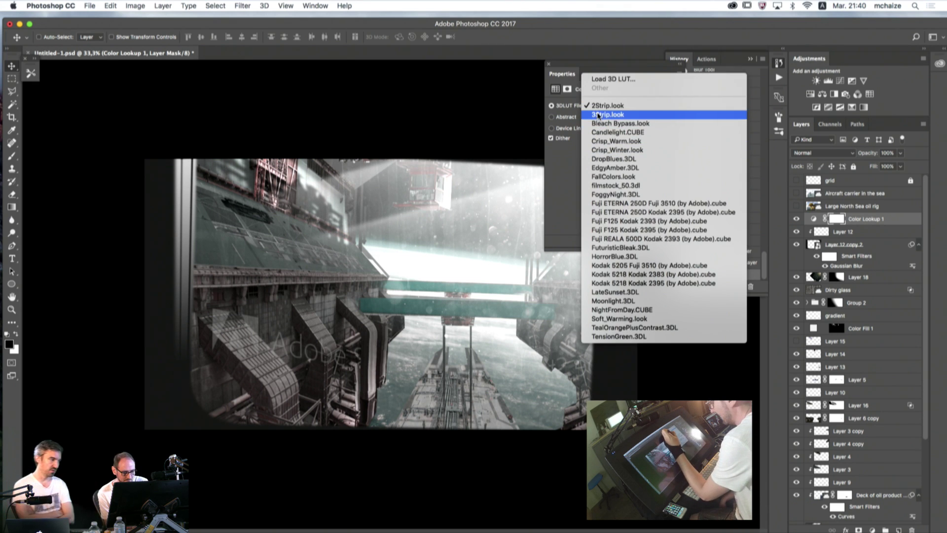
click(599, 116)
click(605, 105)
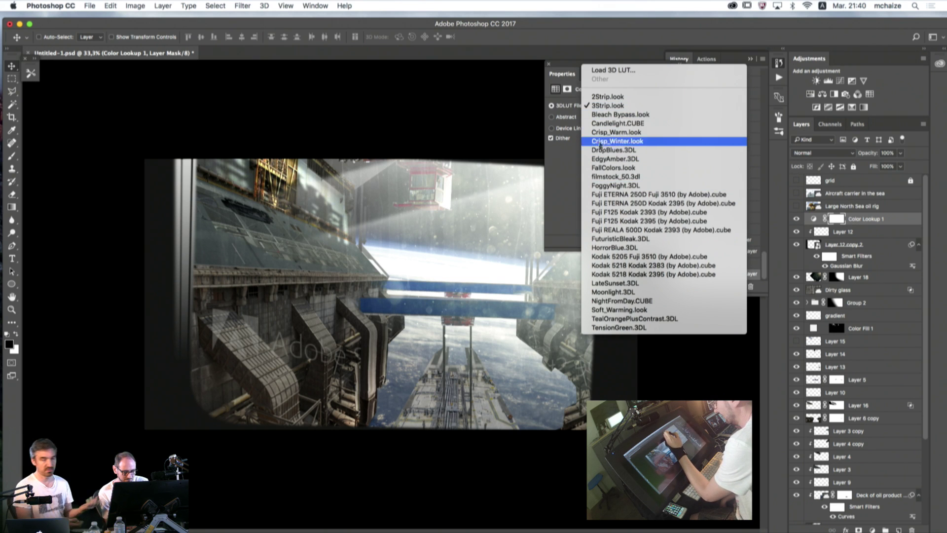
click(596, 125)
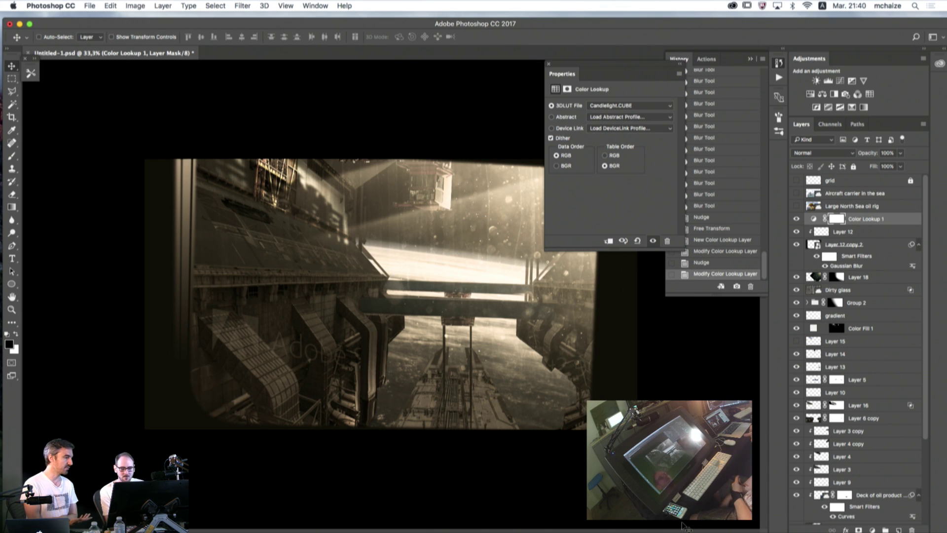
- Clear more of the image from floating panels and try the Fuji ETERNA 250D Fuji 3510 LUT on the Color Lookup layer
drag(606, 74, 675, 79)
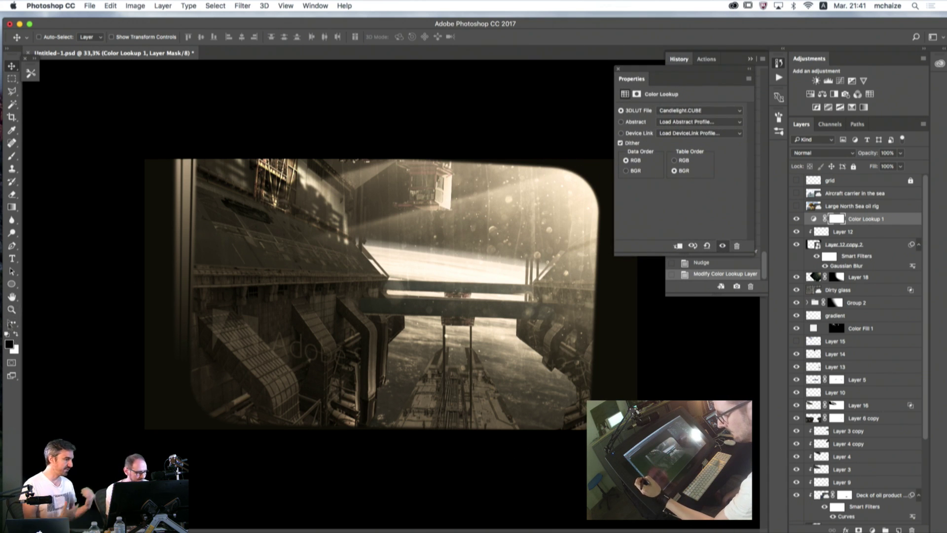
click(11, 309)
click(247, 329)
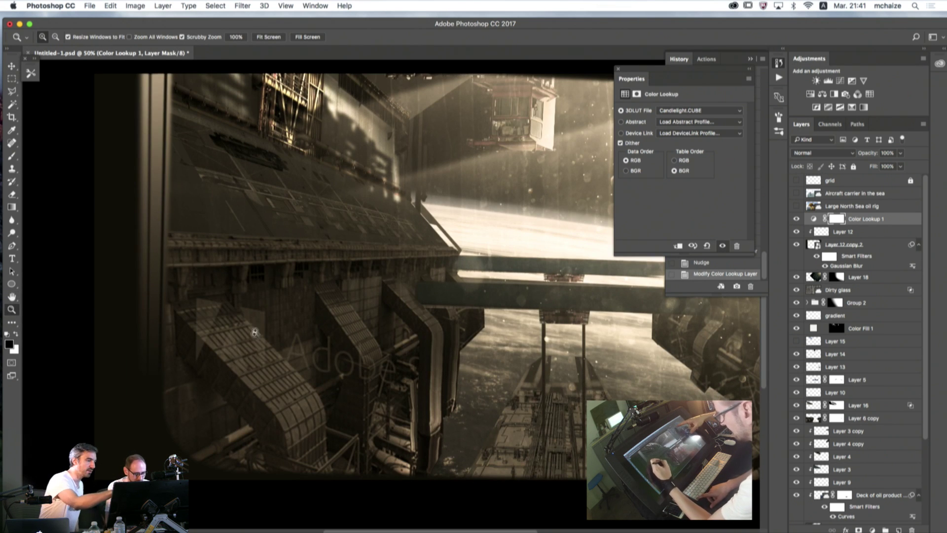
click(661, 112)
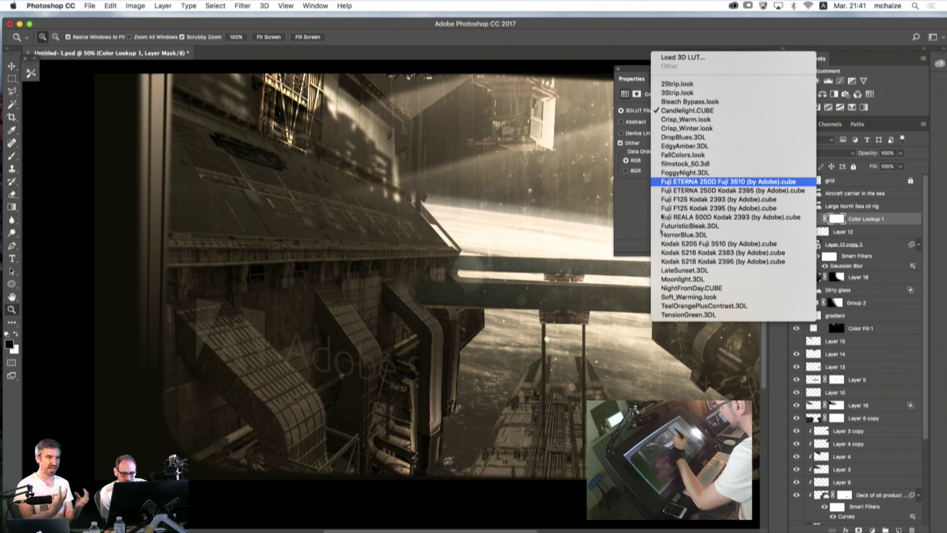
click(725, 181)
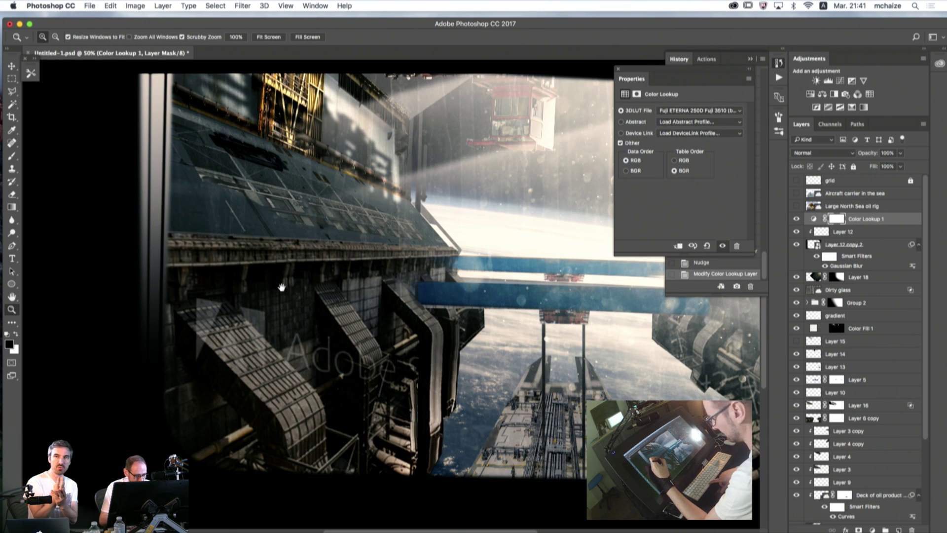
drag(281, 287, 192, 316)
click(750, 59)
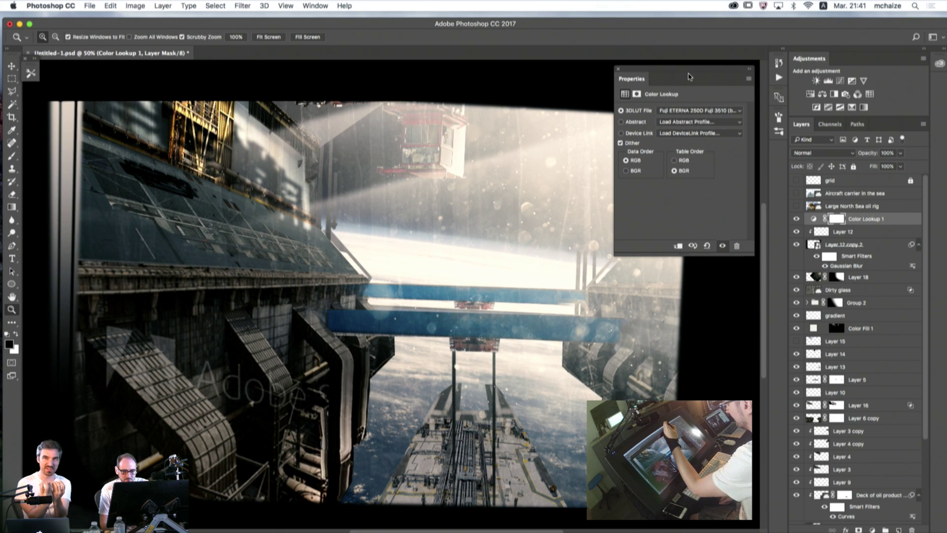
- Try the Kodak 5205 Fuji 3510, Kodak 5218 Kodak 2383 and Kodak 5218 Kodak 2395 LUTs in turn on the Color Lookup layer
click(677, 112)
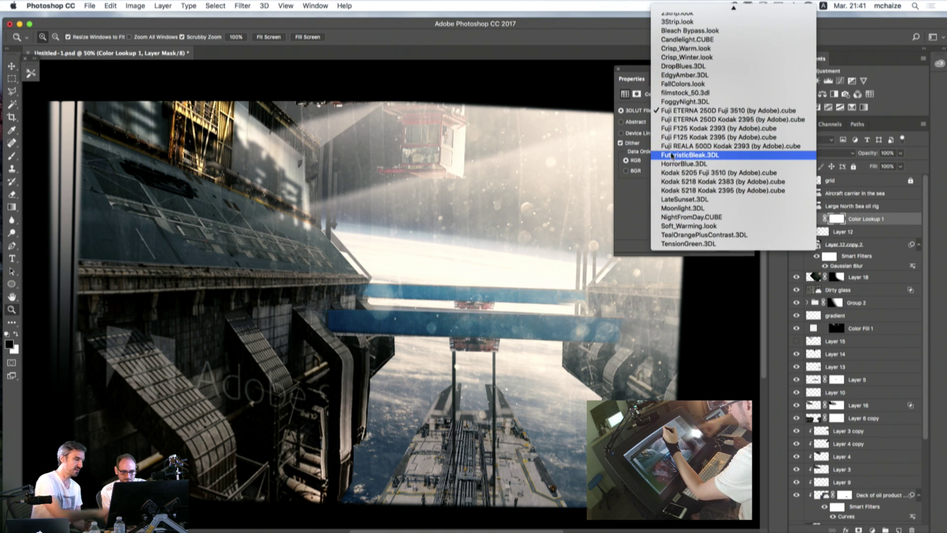
click(667, 189)
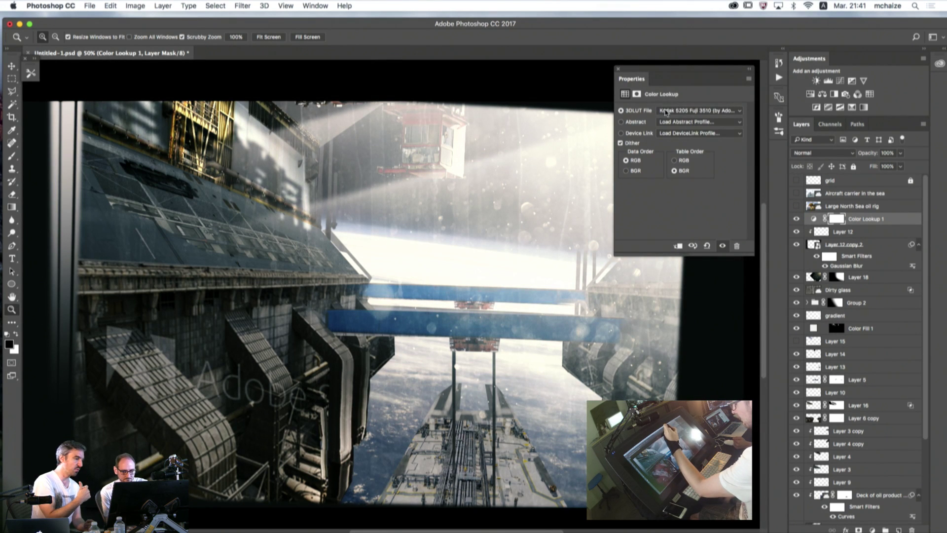
click(665, 111)
click(664, 119)
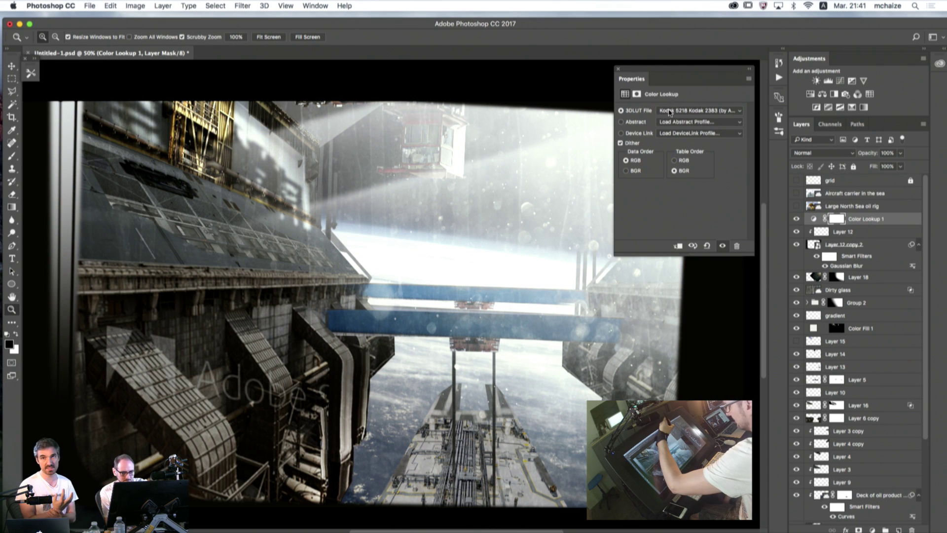
click(669, 112)
click(663, 120)
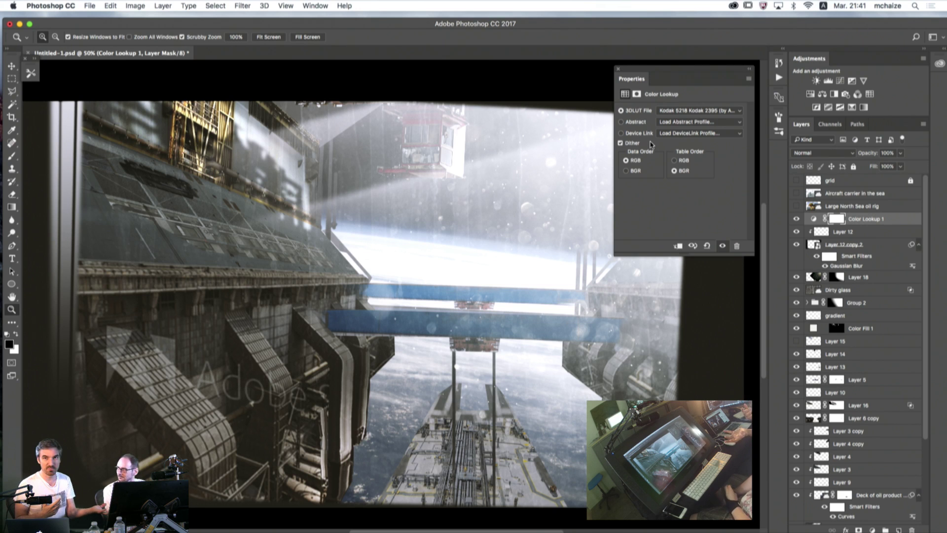
- Apply the FoggyNight.3DL LUT to the Color Lookup layer, reduce the layer's opacity to 66%, and collapse its floating properties
click(668, 111)
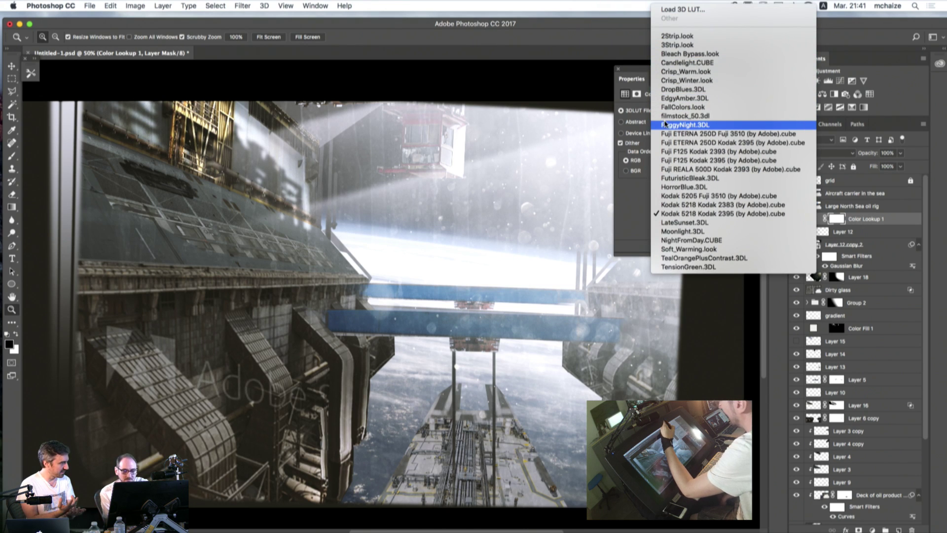
click(662, 126)
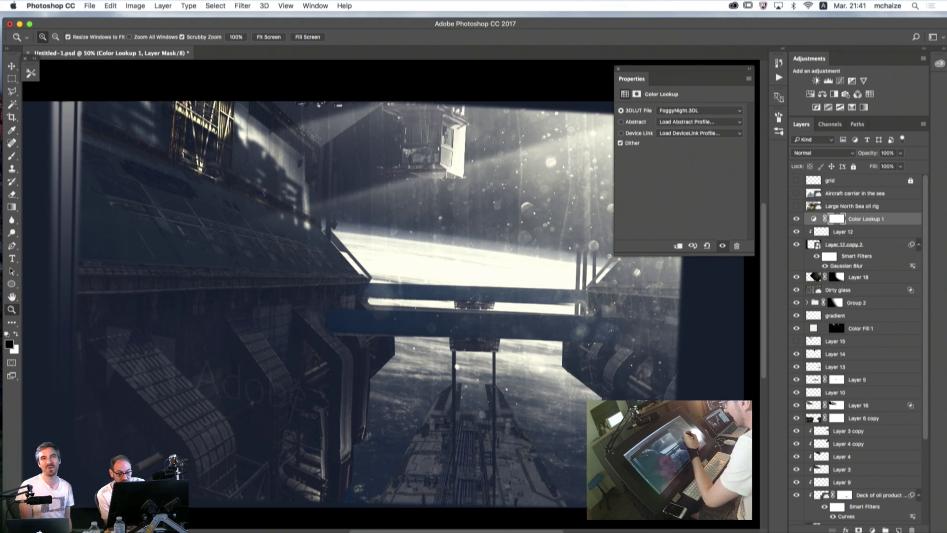
click(900, 153)
drag(901, 170, 884, 171)
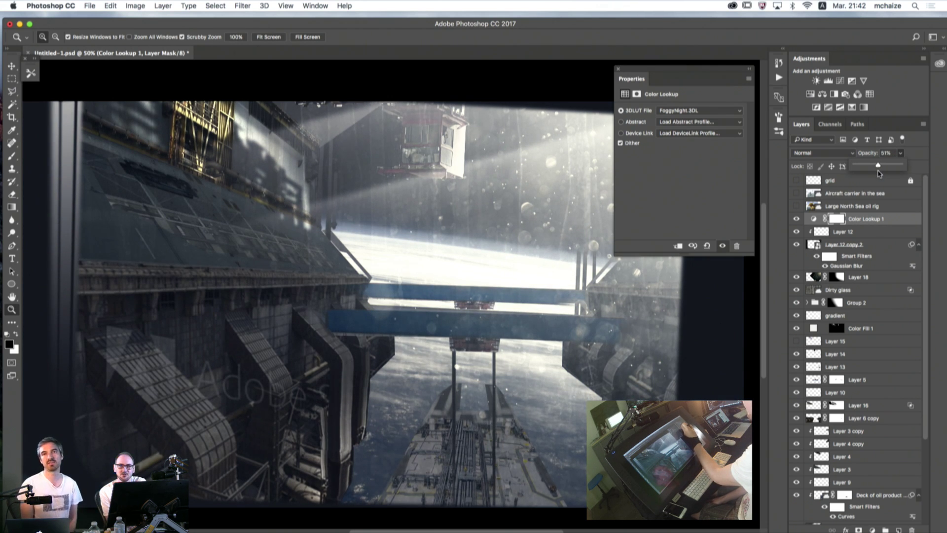
drag(885, 172, 886, 172)
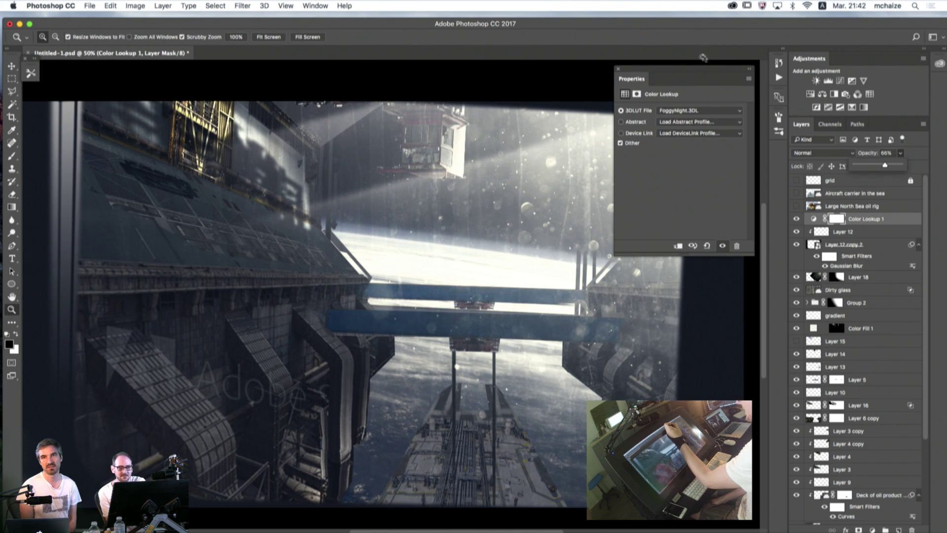
click(749, 70)
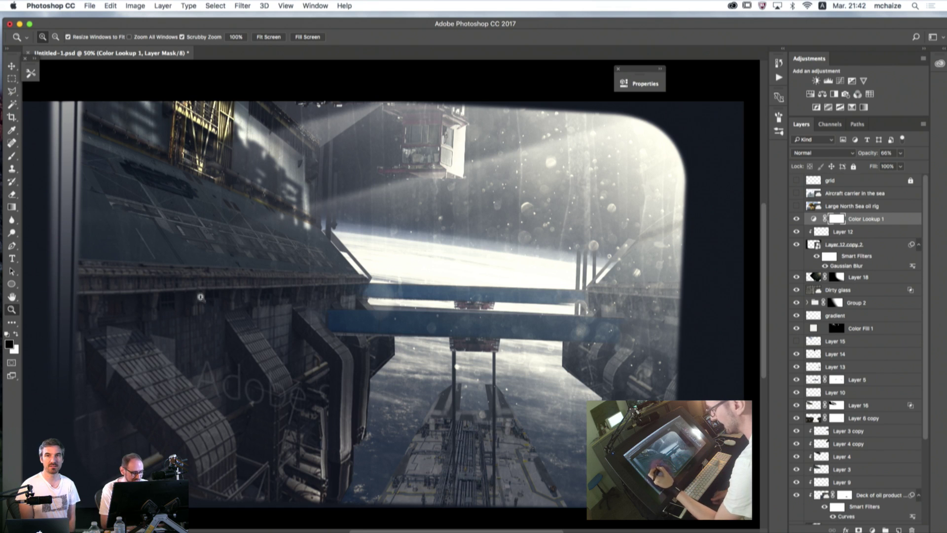
- Compare the image with and without the Color Lookup grade, then set that layer's opacity to 59%
click(797, 218)
click(797, 219)
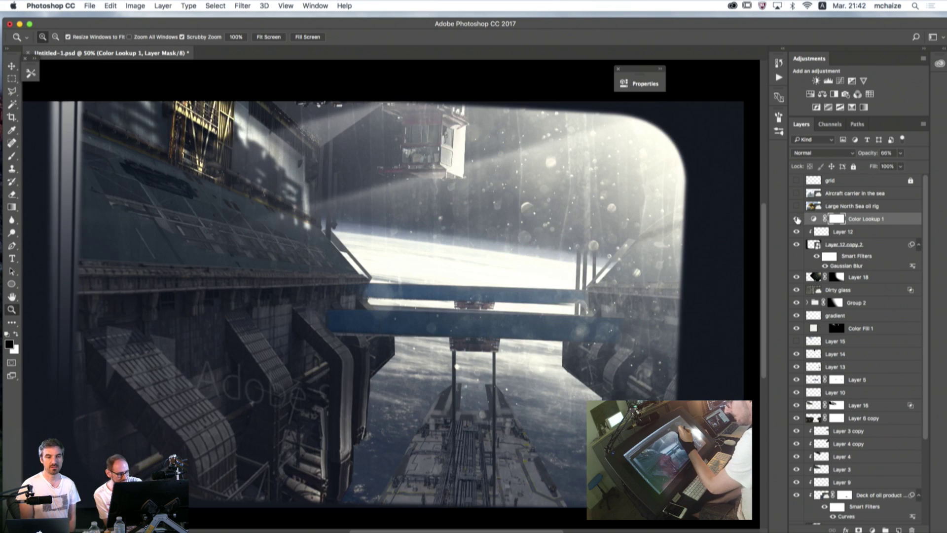
click(813, 218)
drag(897, 156, 897, 170)
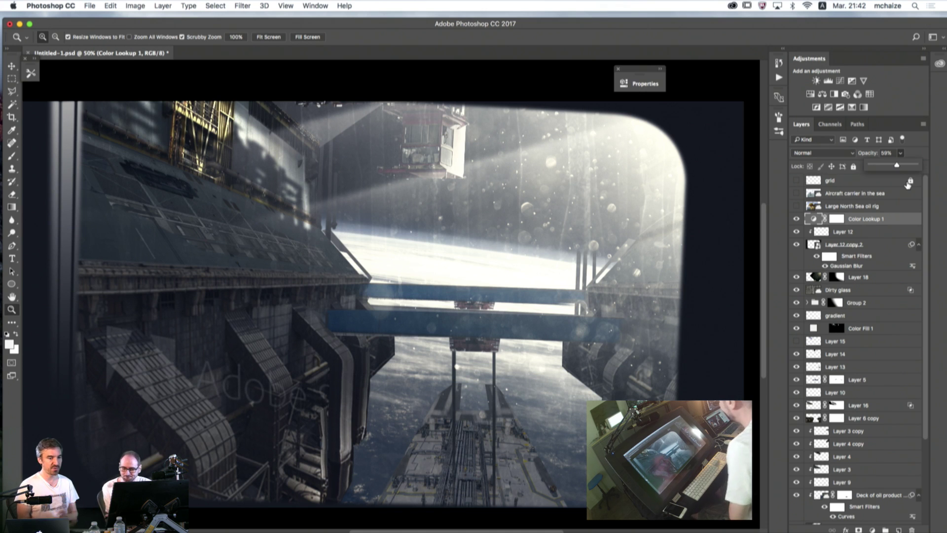
- Add a Curves adjustment layer above Color Lookup 1, make slight midtone and highlight adjustments to its RGB curve, and collapse its floating properties
click(871, 529)
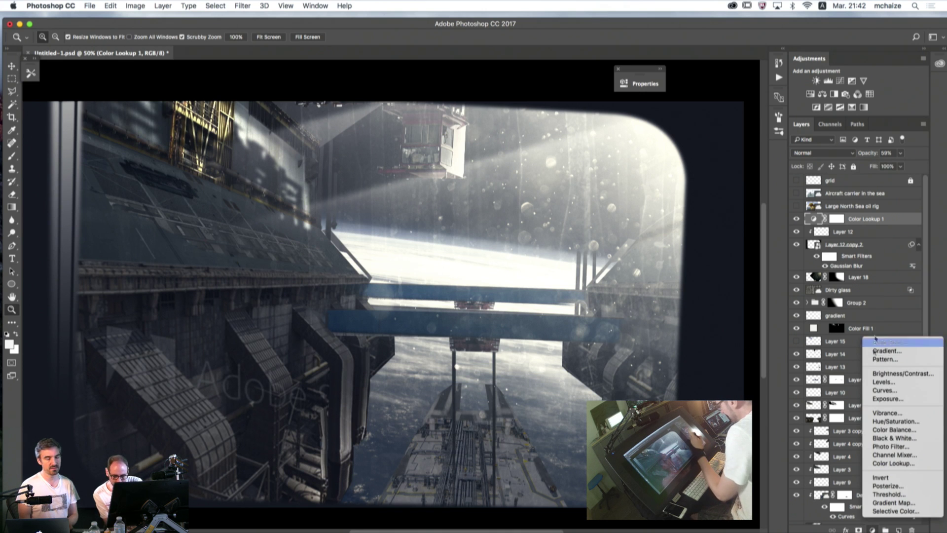
click(884, 390)
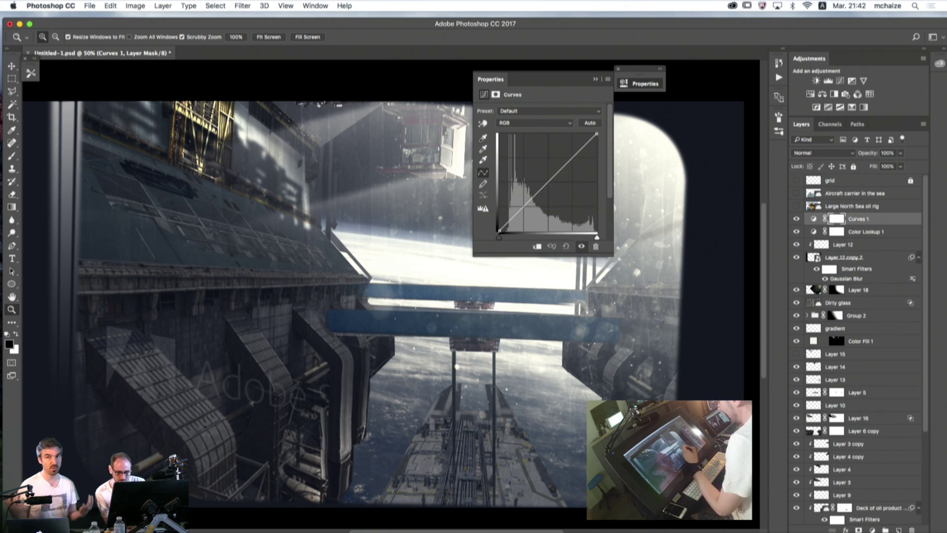
drag(521, 205, 522, 203)
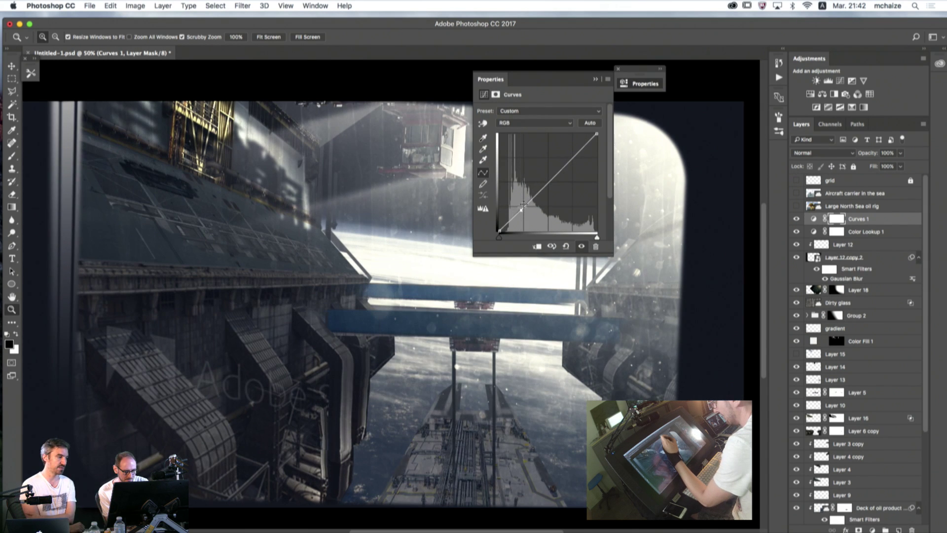
drag(543, 79, 761, 269)
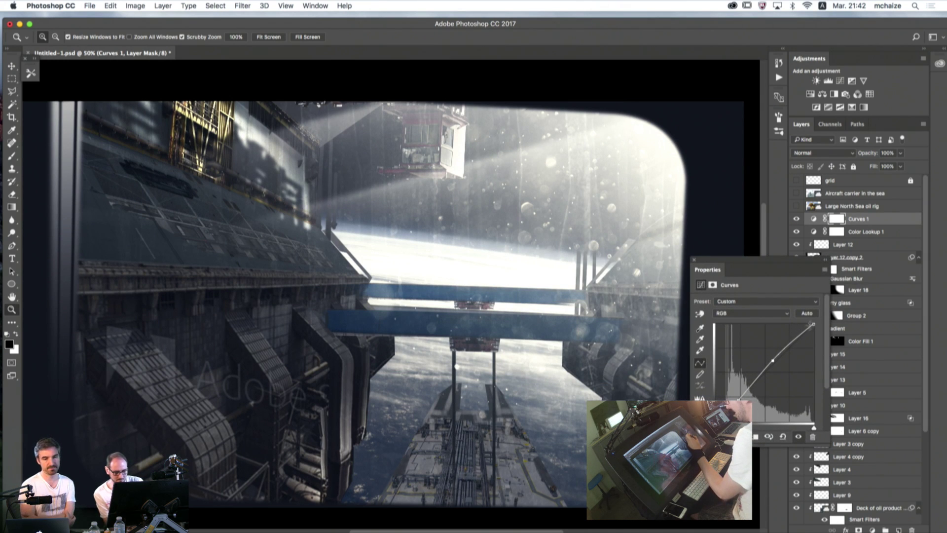
mouse_move(812, 323)
mouse_down()
mouse_move(802, 325)
mouse_move(812, 323)
mouse_up()
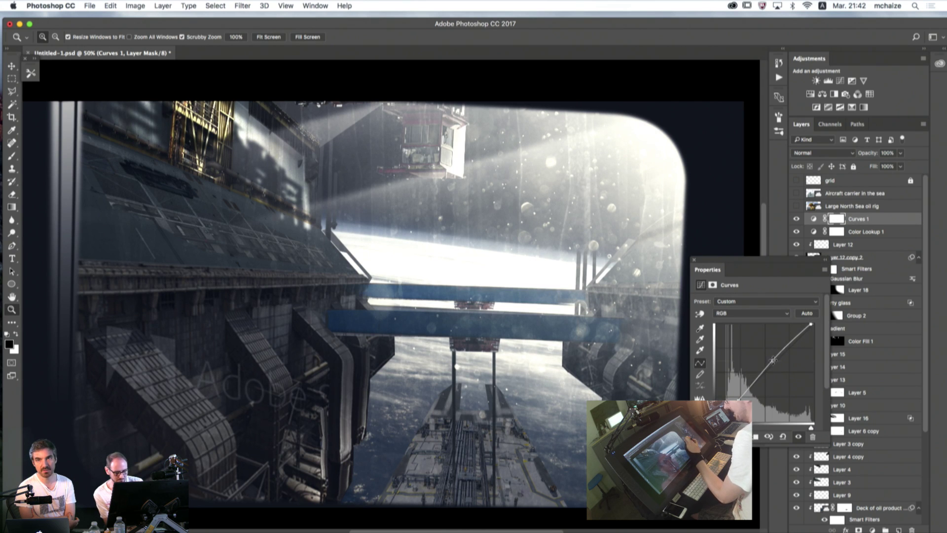
mouse_move(773, 360)
mouse_down()
mouse_move(769, 352)
mouse_move(774, 359)
mouse_up()
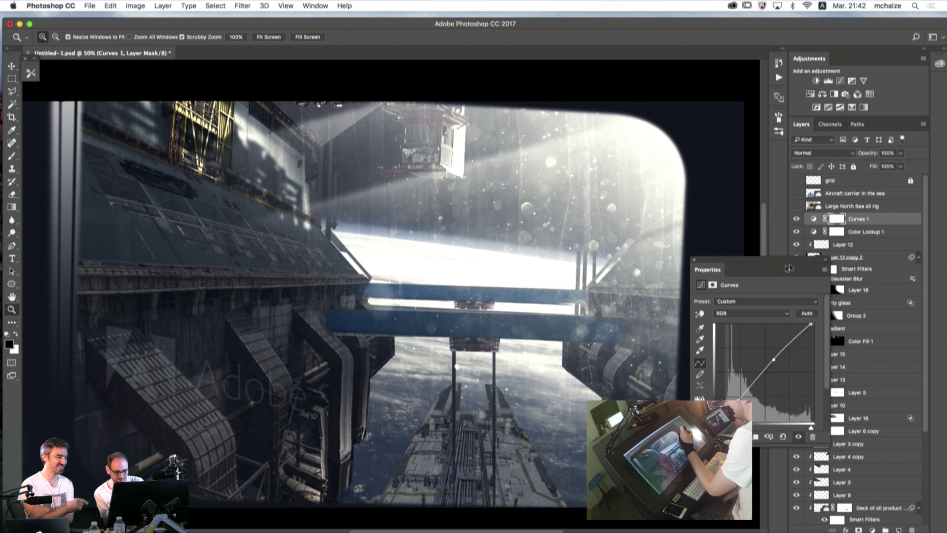
click(823, 259)
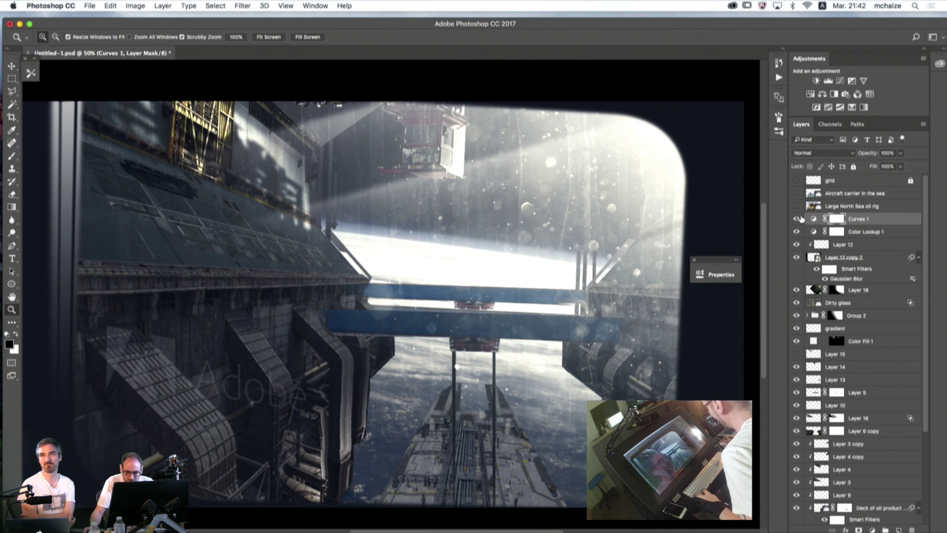
- Compare the image with and without the Curves and Color Lookup grades, leaving both layers visible
click(797, 219)
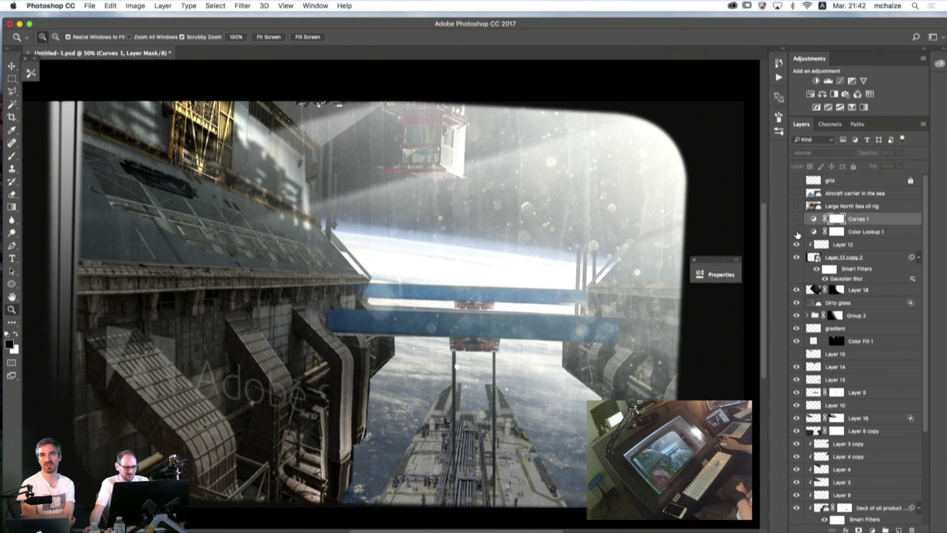
click(796, 232)
click(797, 232)
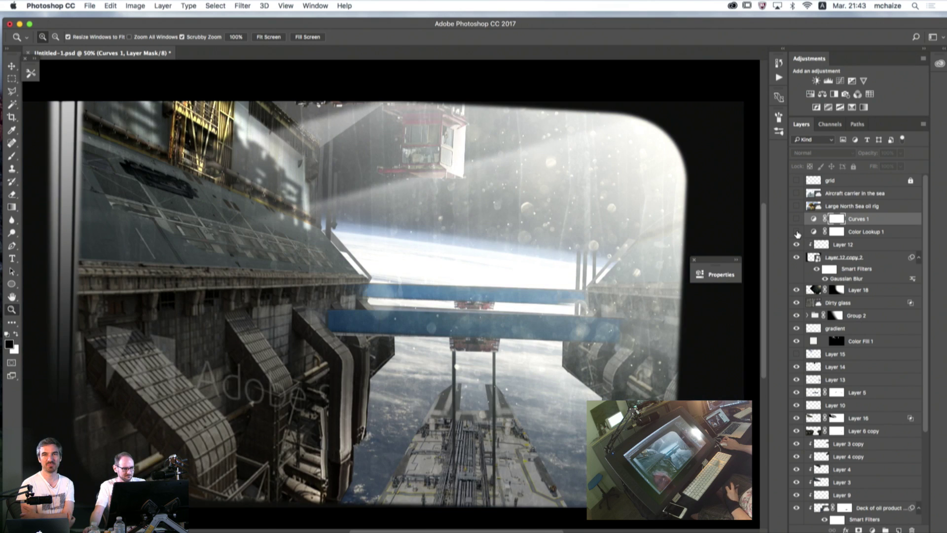
click(797, 232)
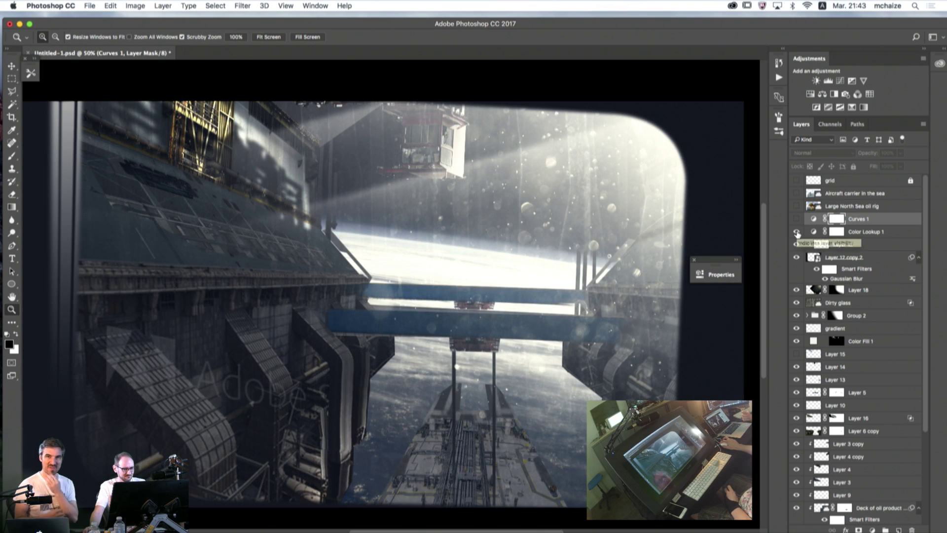
click(796, 233)
click(797, 232)
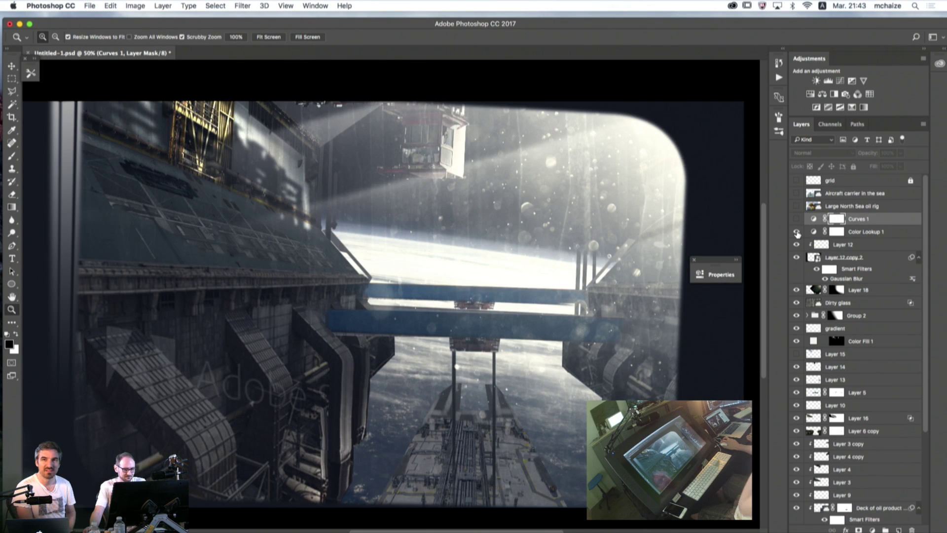
click(796, 219)
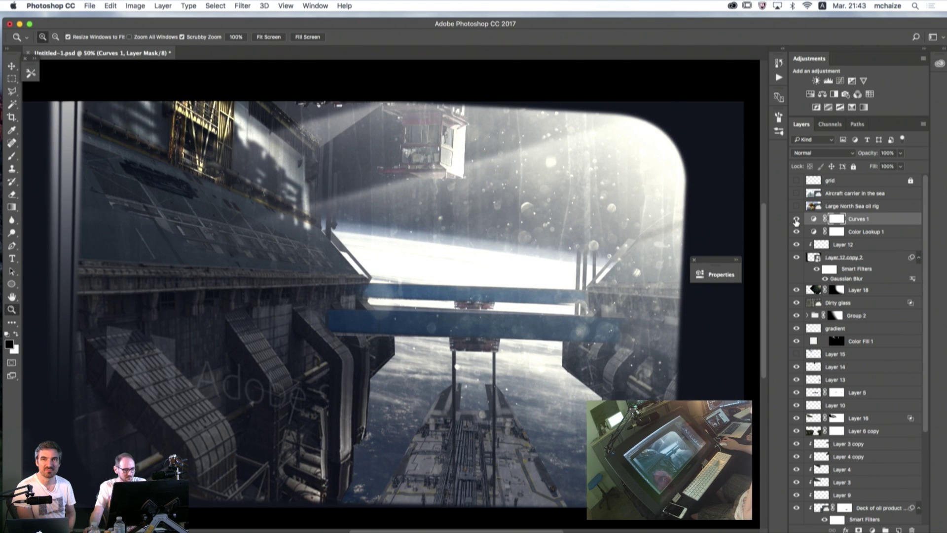
- Refine the Curves 1 RGB curve by lowering its upper midtone point slightly, collapse its properties, and compare the image with and without the layer
double_click(813, 218)
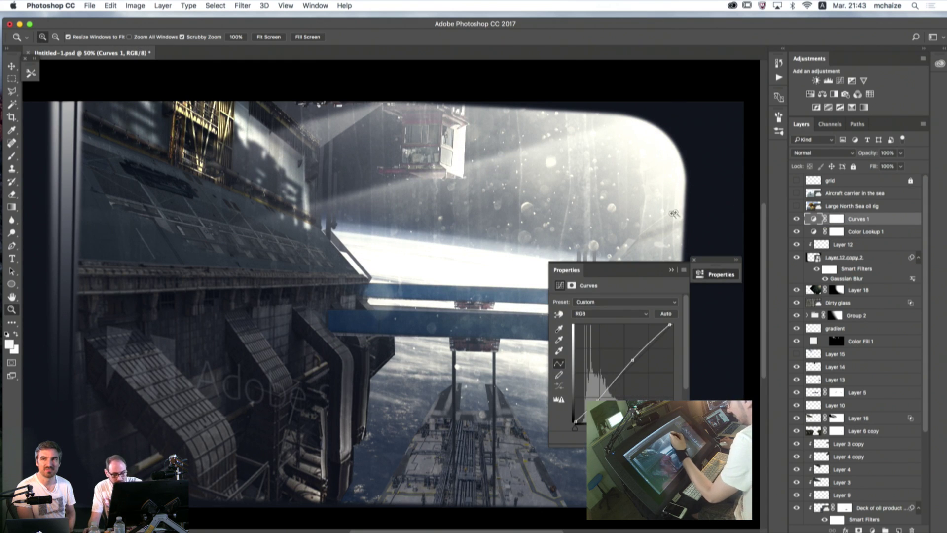
drag(670, 324, 672, 323)
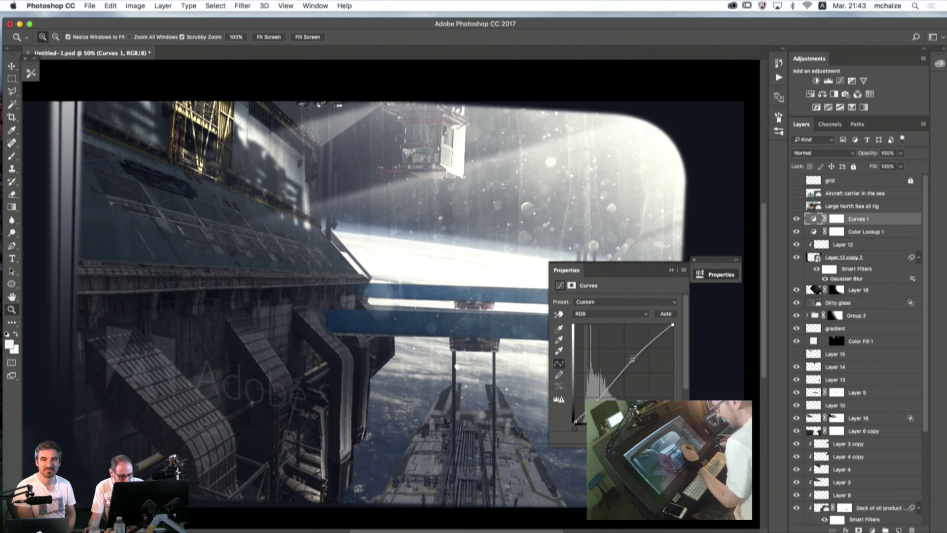
drag(631, 359, 637, 362)
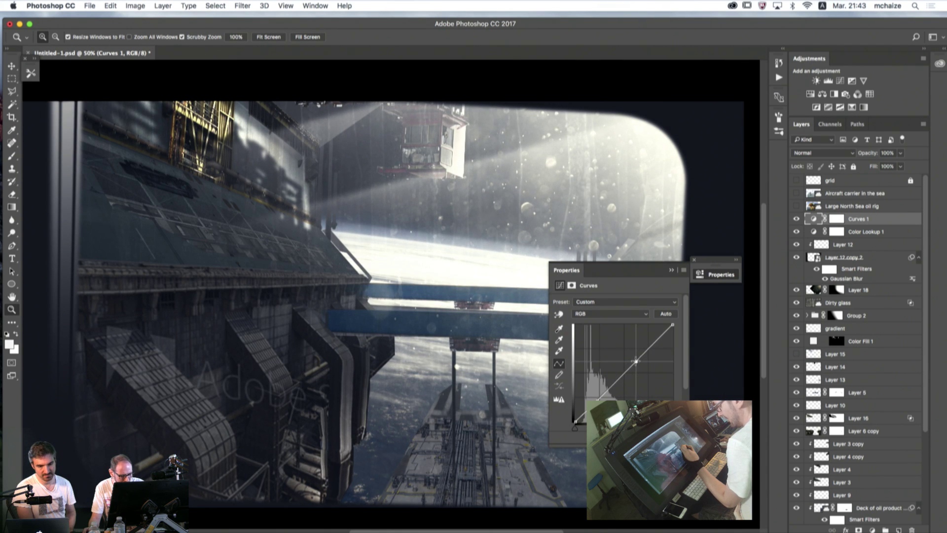
click(596, 398)
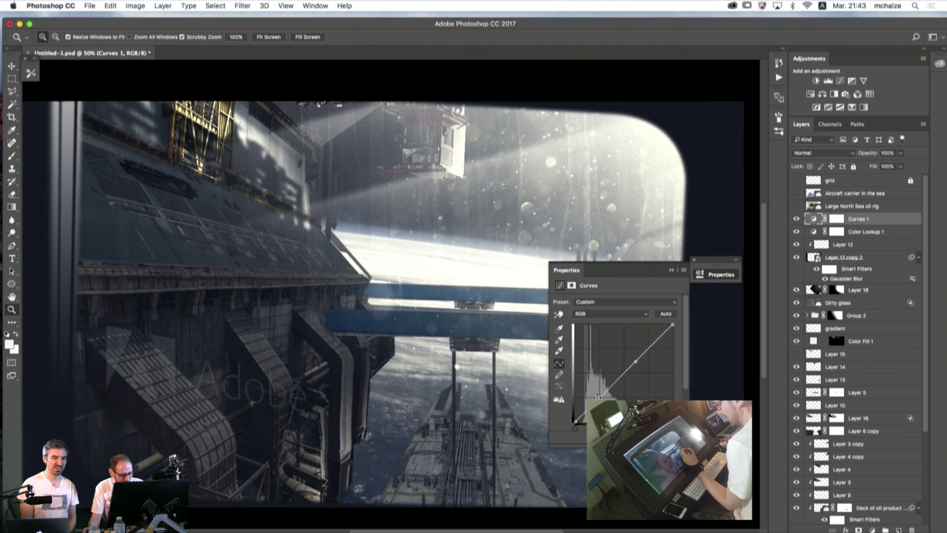
click(637, 361)
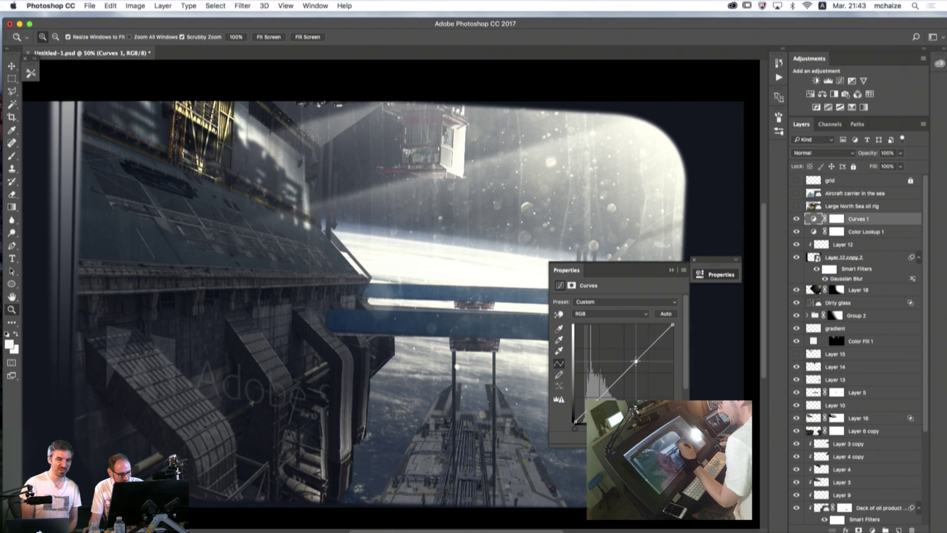
drag(636, 361, 637, 361)
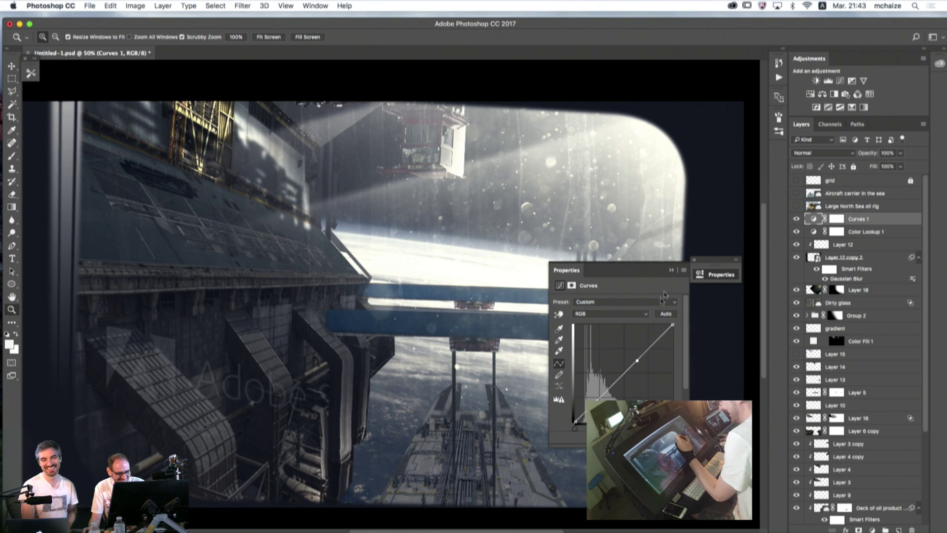
click(671, 270)
drag(710, 266, 726, 266)
click(796, 219)
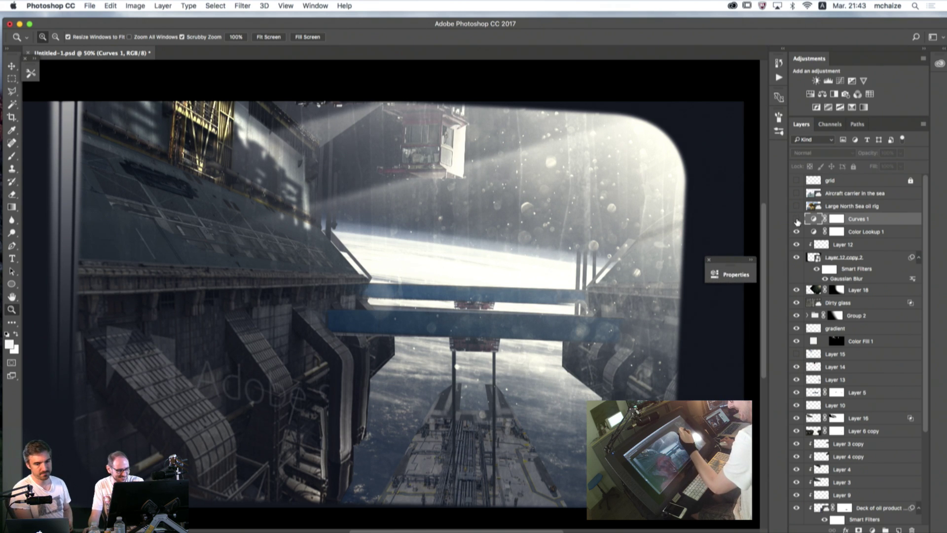
click(796, 219)
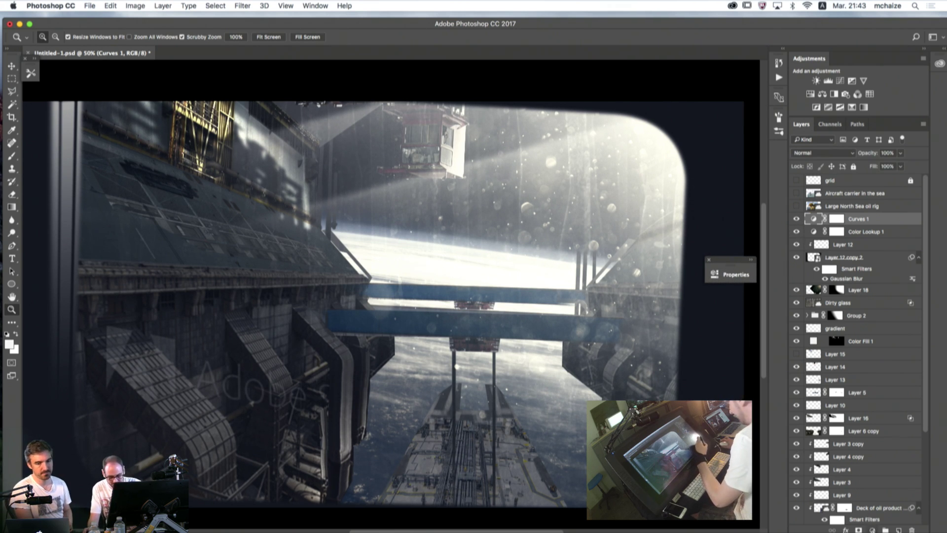
- Add a Color Balance adjustment layer above Curves 1 with midtones at red +21, green +7 and blue +5
click(872, 529)
click(885, 431)
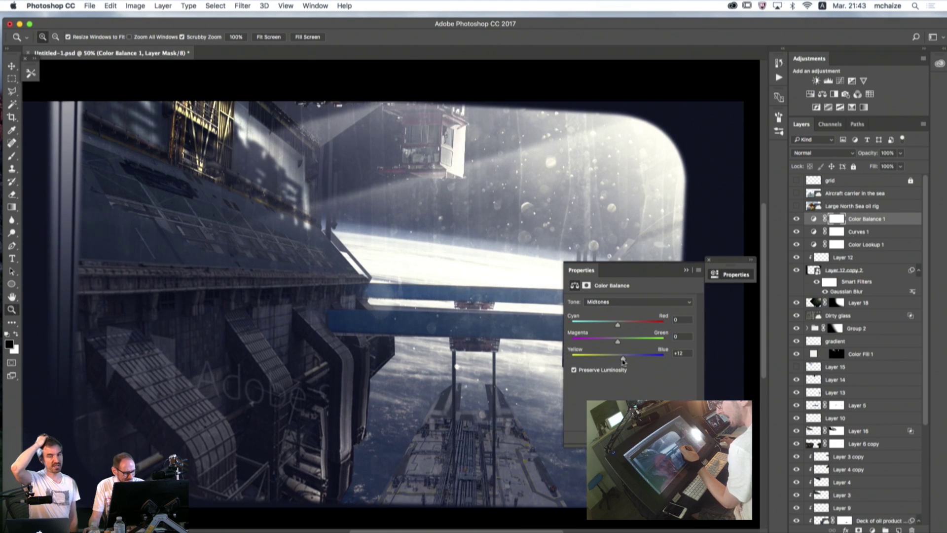
drag(617, 325, 623, 327)
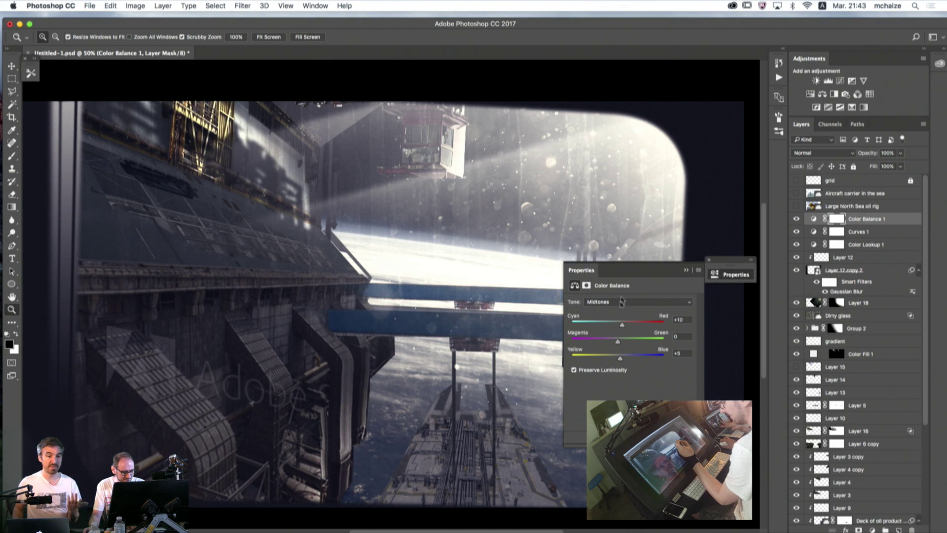
drag(625, 270, 674, 308)
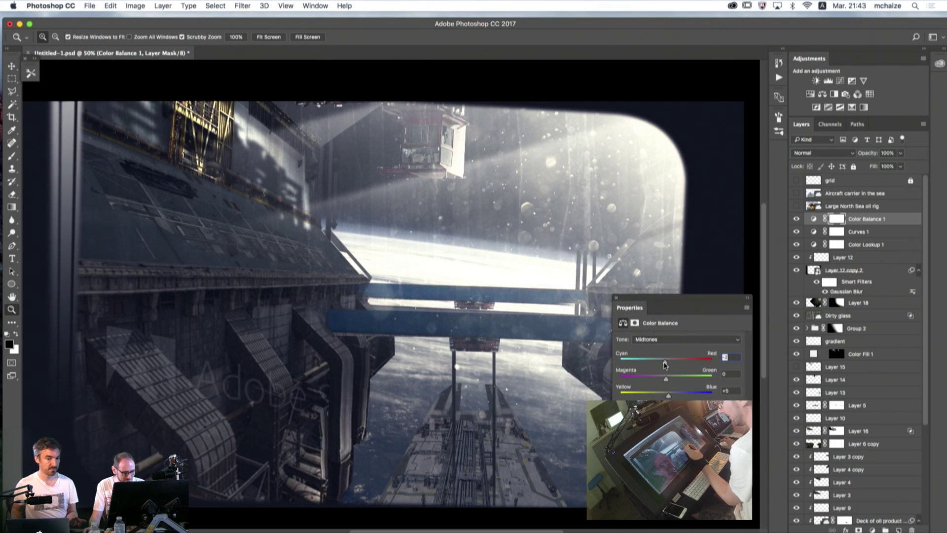
drag(664, 362, 671, 363)
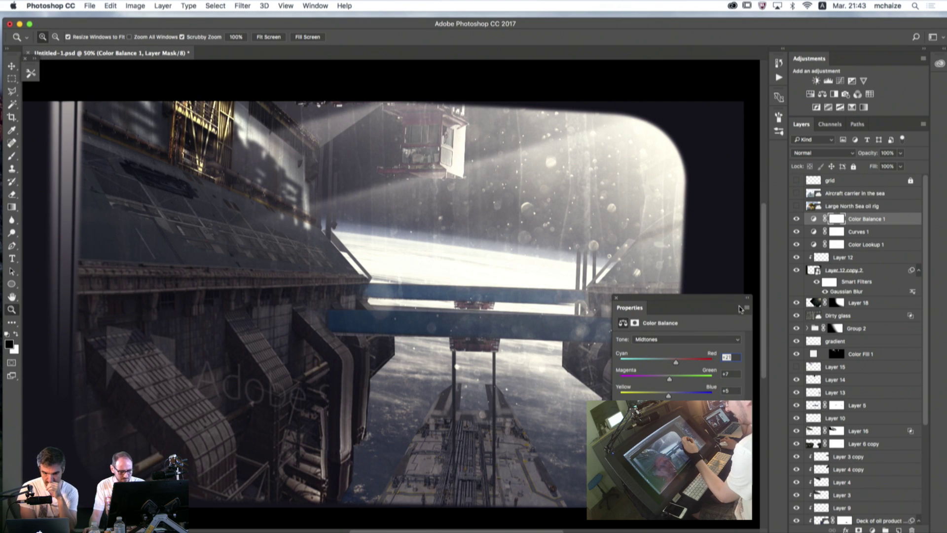
drag(726, 306, 763, 97)
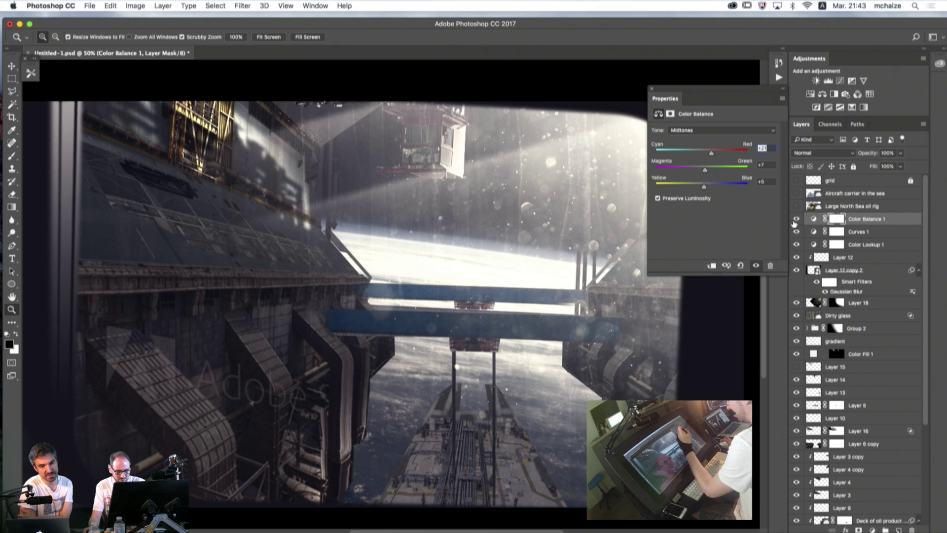
- Delete the hidden Large North Sea oil rig and Aircraft carrier in the sea layers, and collapse the floating properties clear of the window image
click(814, 207)
key(Delete)
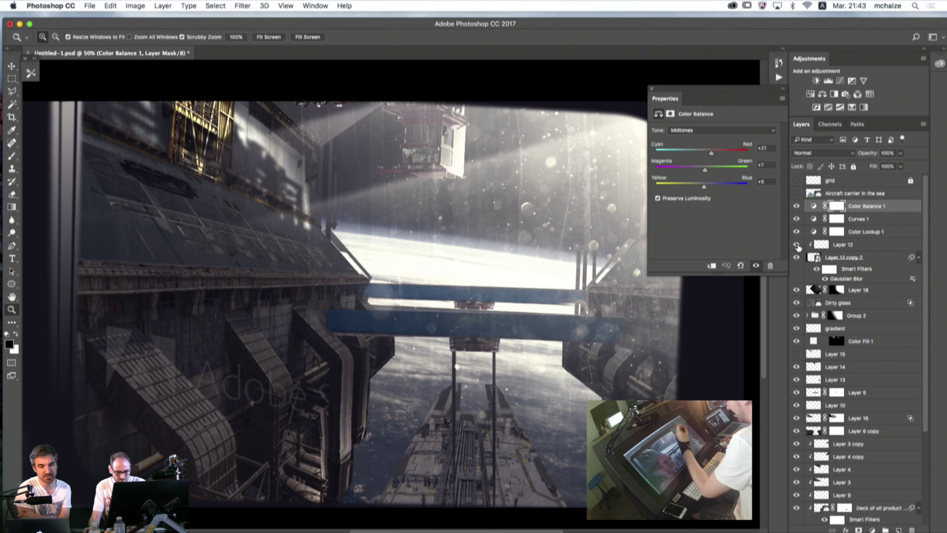
key(alt+])
key(Delete)
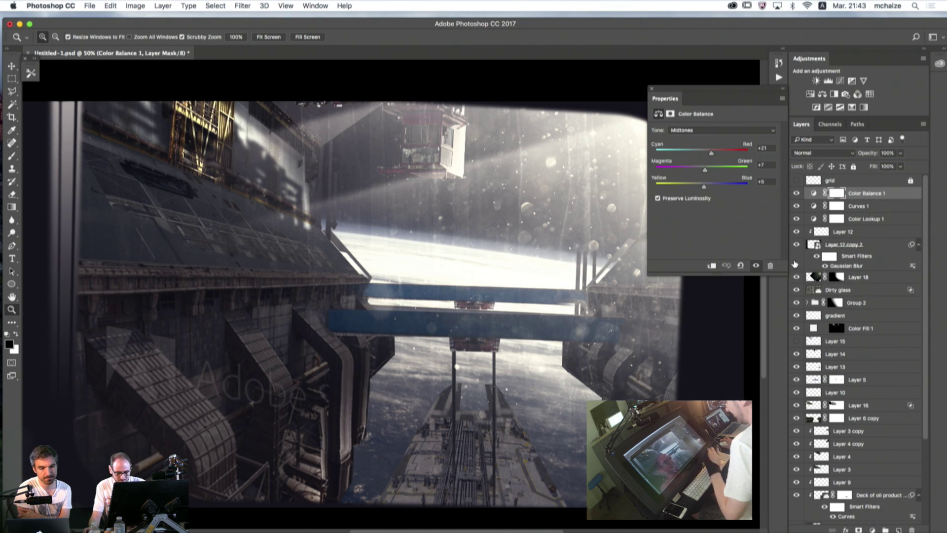
click(781, 89)
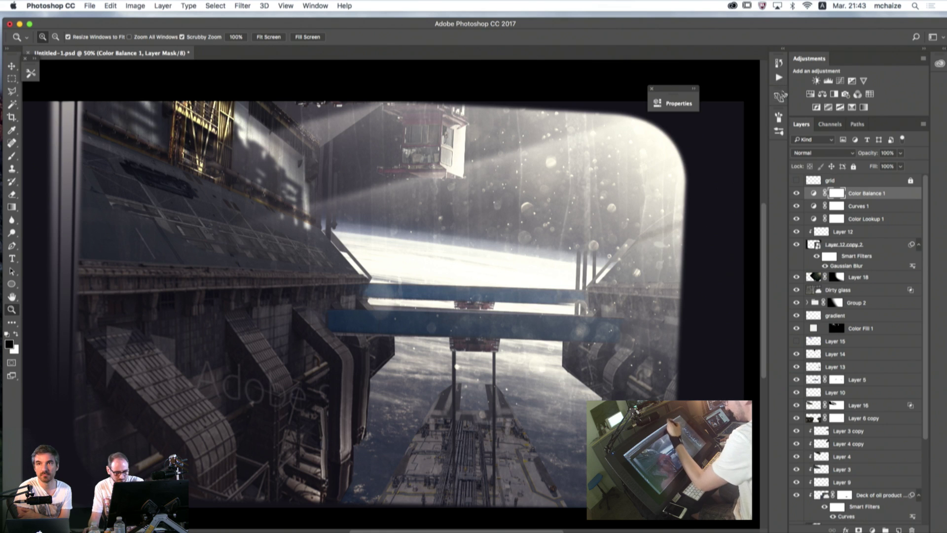
drag(675, 90, 719, 77)
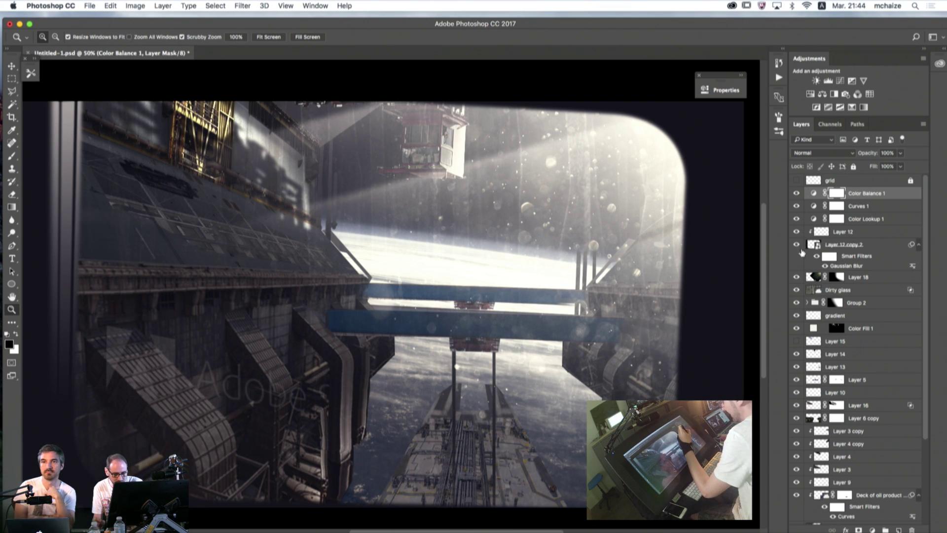
- Create a new empty layer directly above Layer 18 and bring up the tool presets for the Brush tool
click(809, 275)
key(super+alt+shift+n)
key(x)
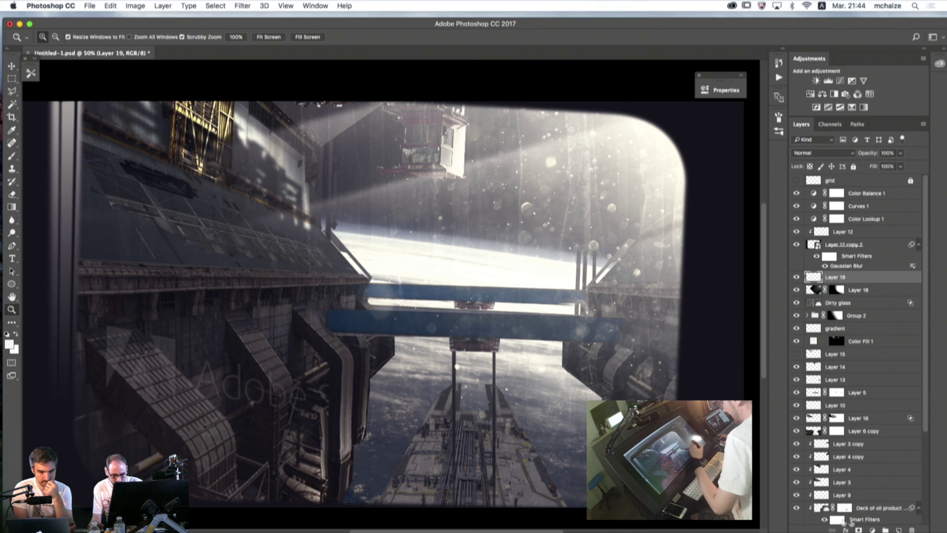
click(11, 207)
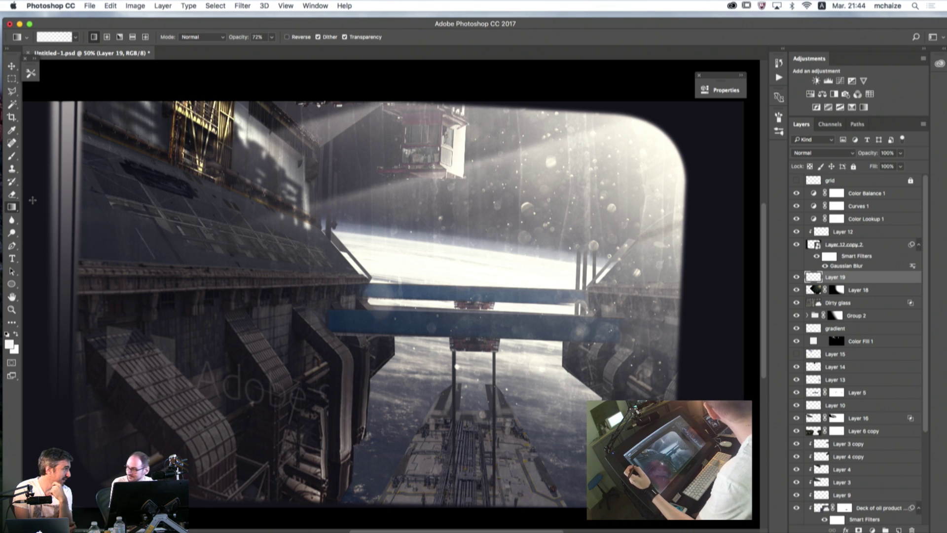
click(12, 155)
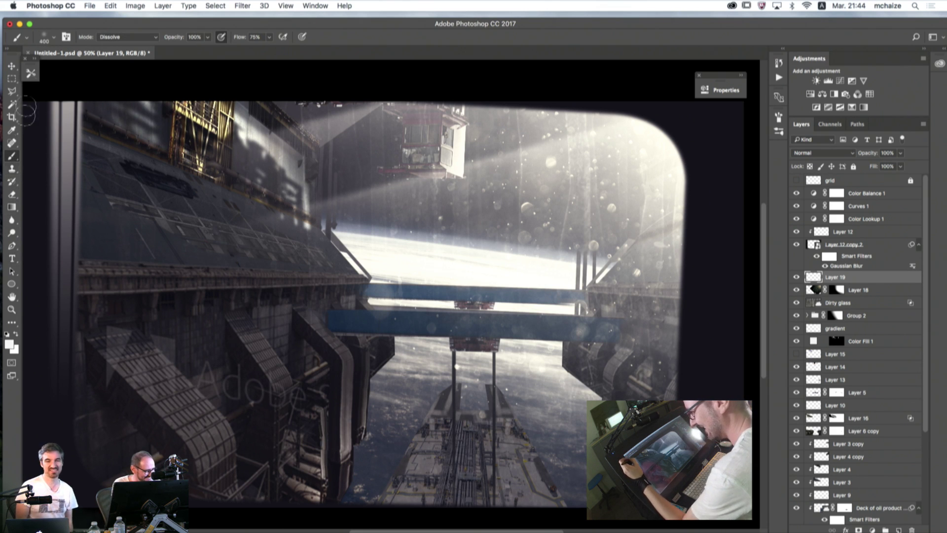
click(30, 73)
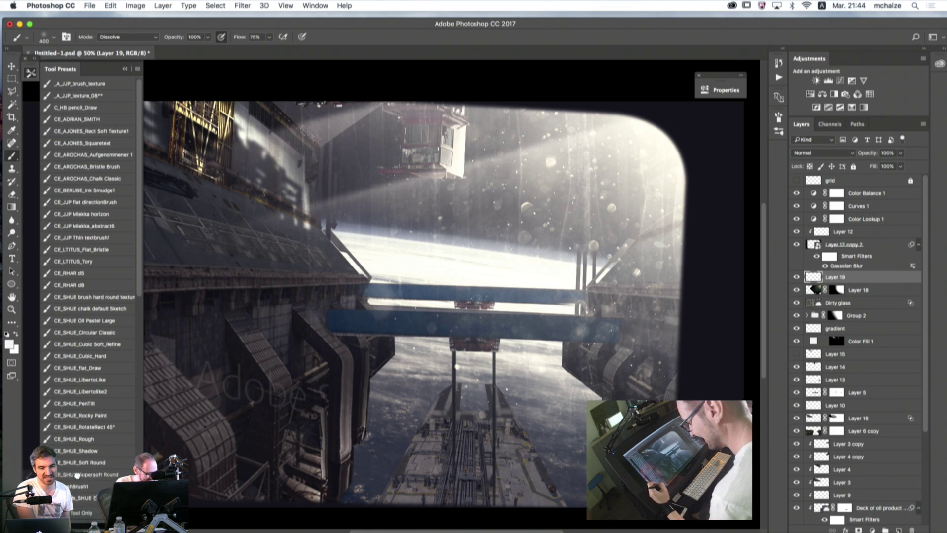
- Choose a pale foreground colour for painting and return to the Brush tool in Normal mode at size 900
key(i)
click(8, 344)
click(435, 262)
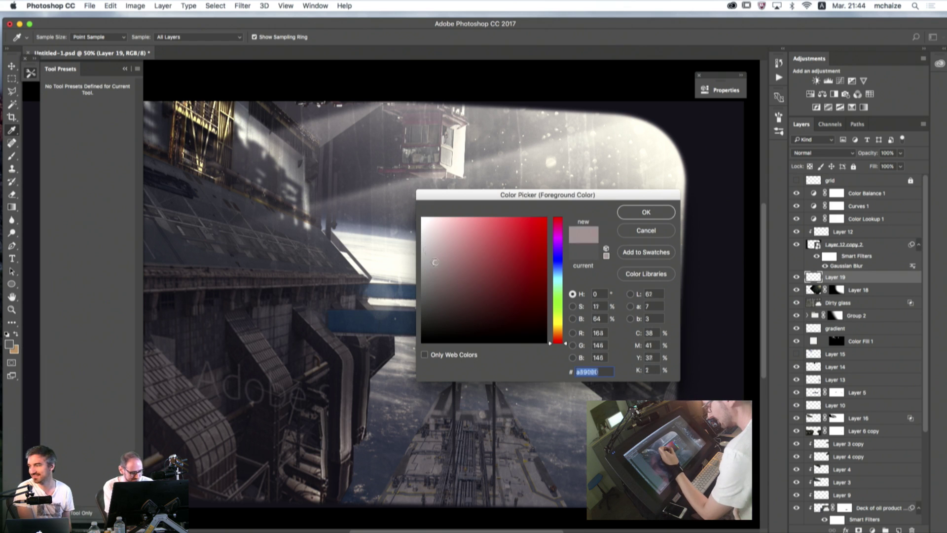
click(634, 212)
key(b)
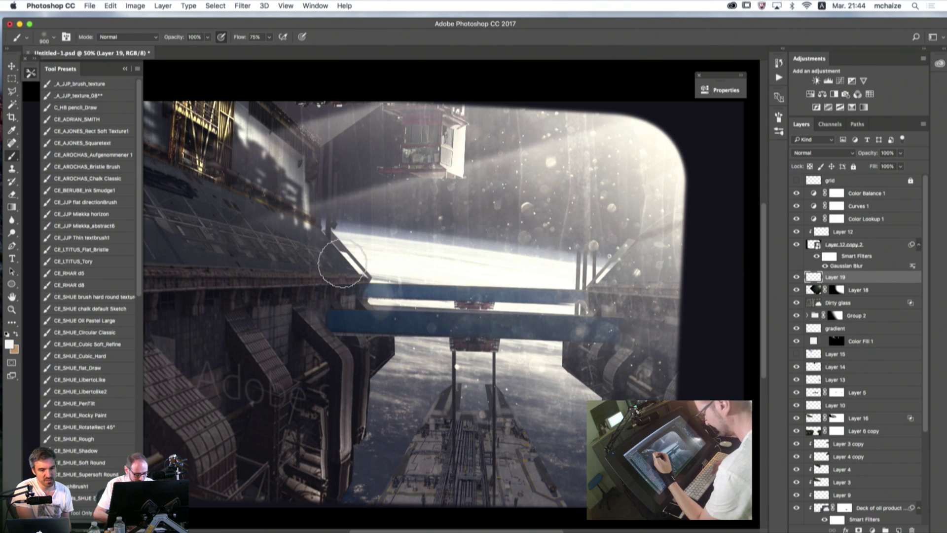
- Paint soft pale haze on Layer 19 around the end of the left hull near the horizon, varying the brush size between 175 and 700
key(bracketleft)
key(bracketleft)
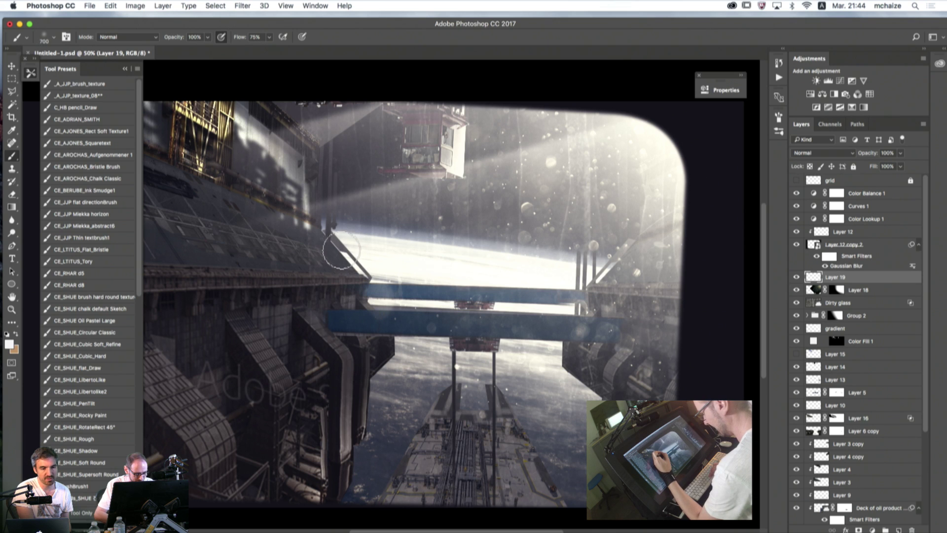
key(bracketleft)
key(bracketleft)
key(bracketleft)
key(bracketleft)
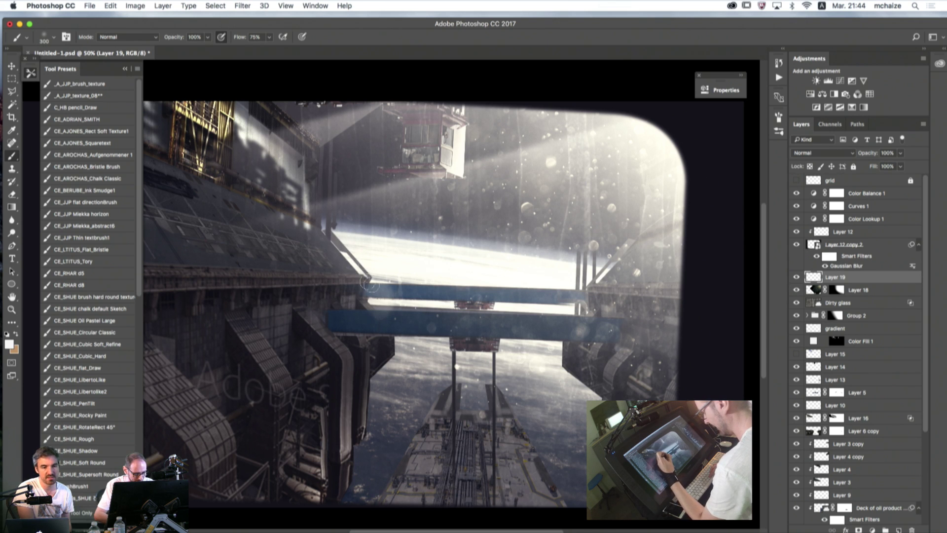
mouse_move(331, 245)
mouse_down()
mouse_move(323, 215)
mouse_move(321, 227)
mouse_up()
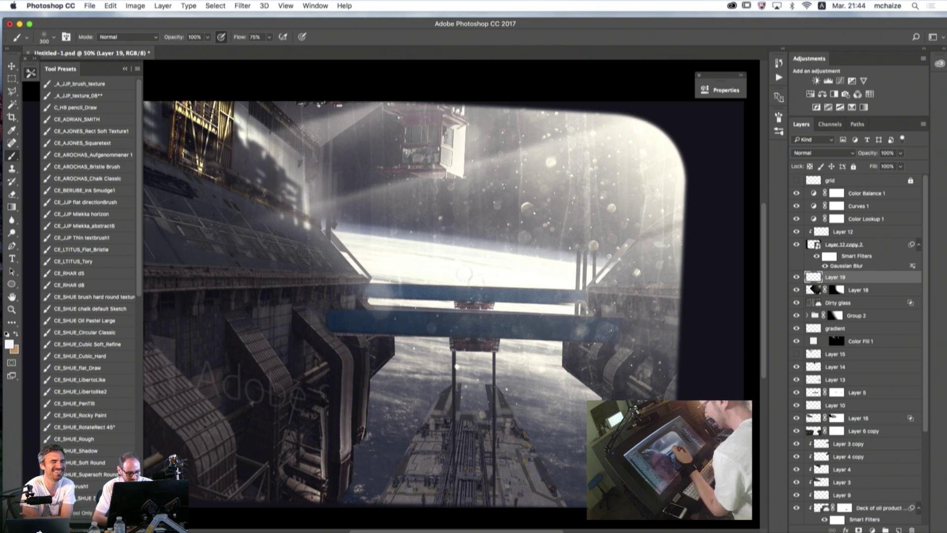
key(bracketleft)
key(bracketleft)
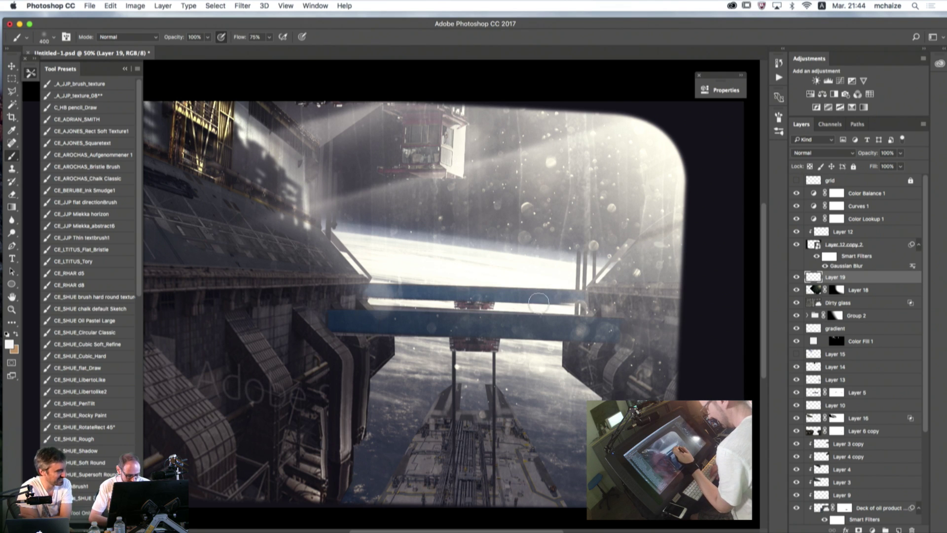
key(bracketleft)
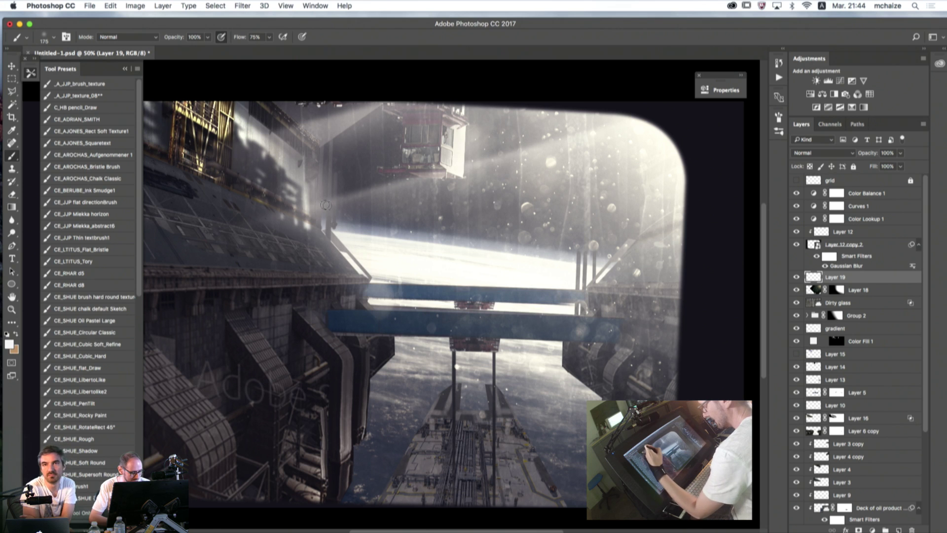
key(bracketright)
key(bracketright)
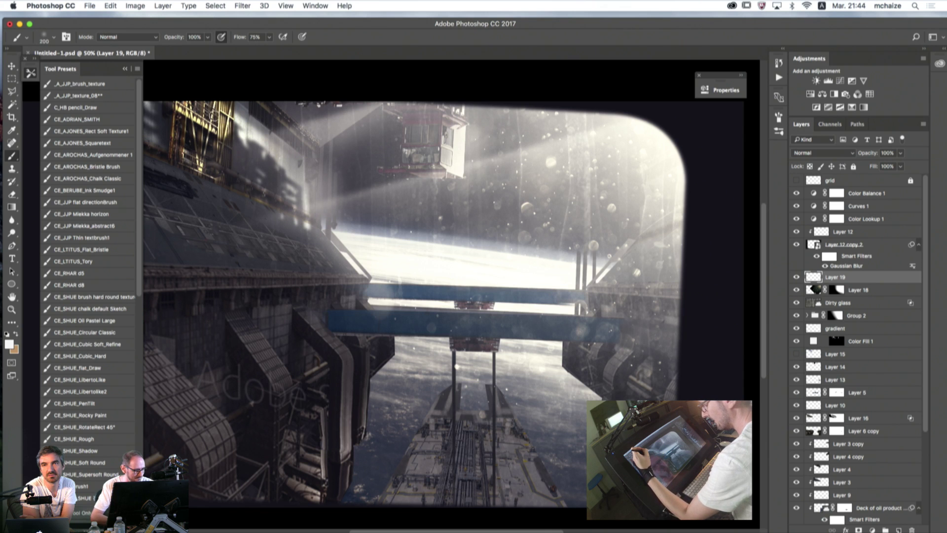
key(bracketright)
key(bracketright)
key(bracketright)
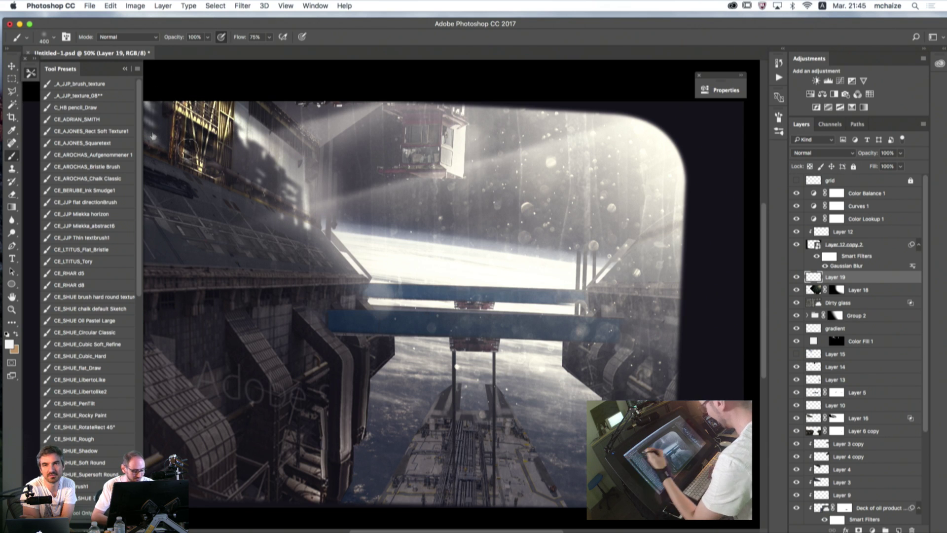
- Add a new layer above Layer 19, veil the yellow scaffolding with a dark bluish grey sampled from the image, and collapse the tool presets
click(898, 530)
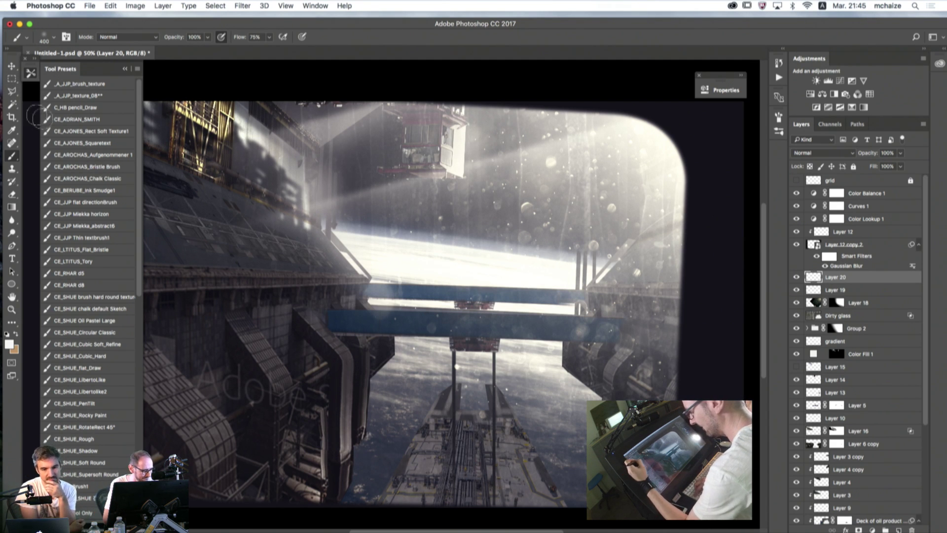
alt+click(240, 138)
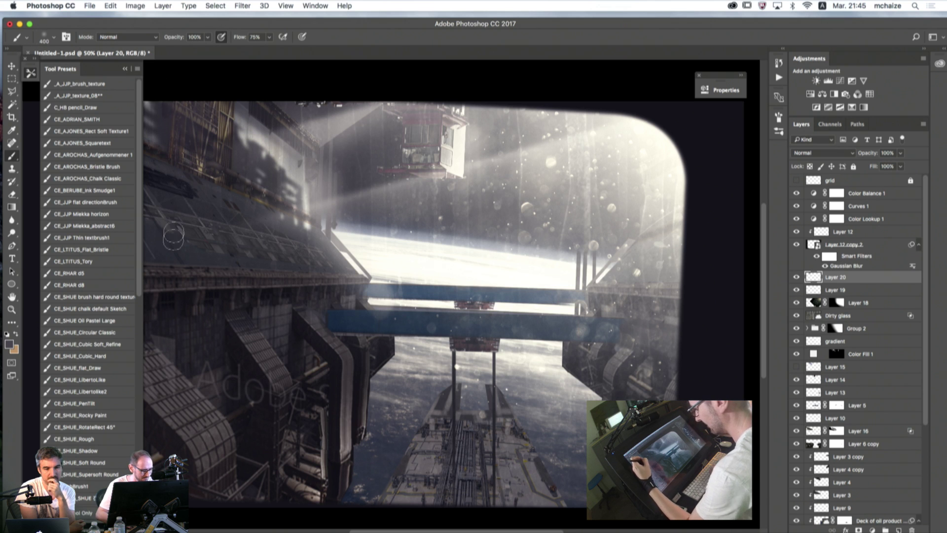
click(124, 68)
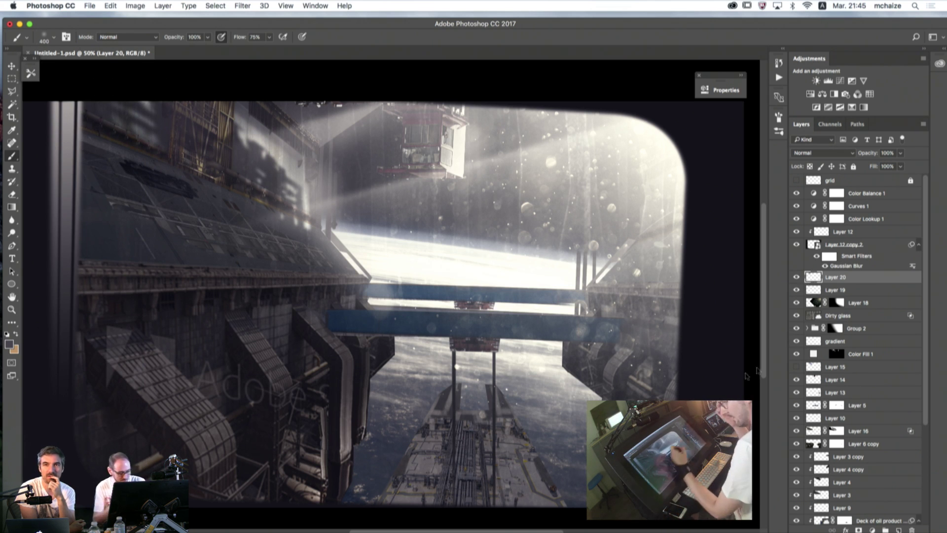
- Set Layer 20 to Overlay blending and switch to the Gradient tool
click(13, 207)
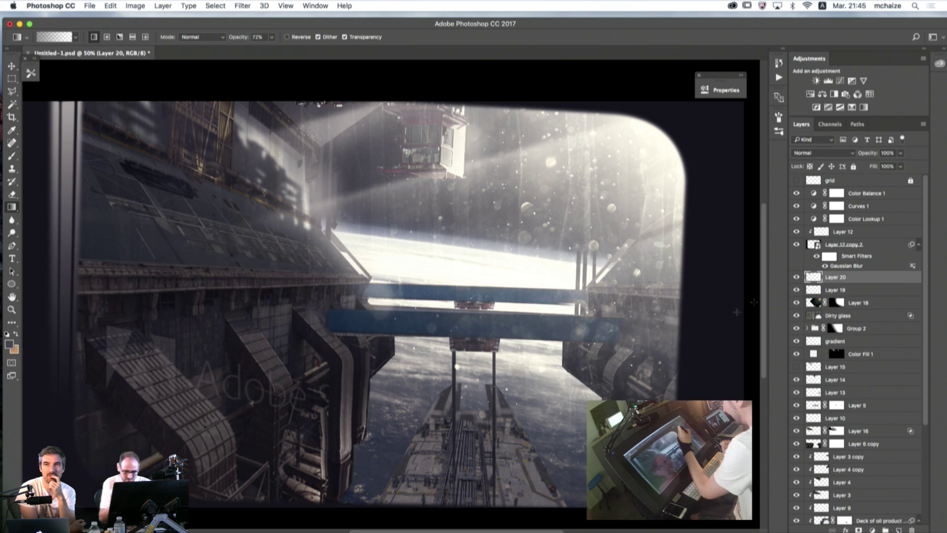
click(809, 153)
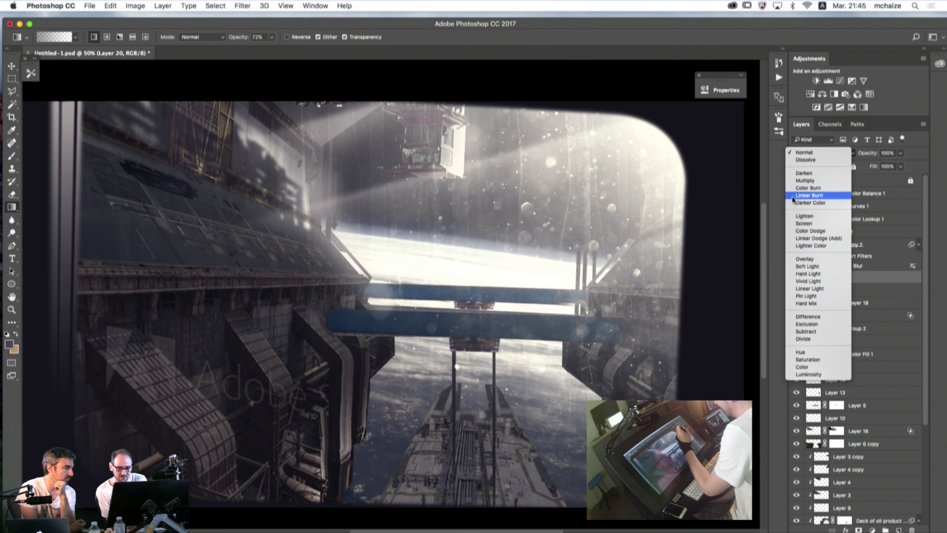
click(798, 260)
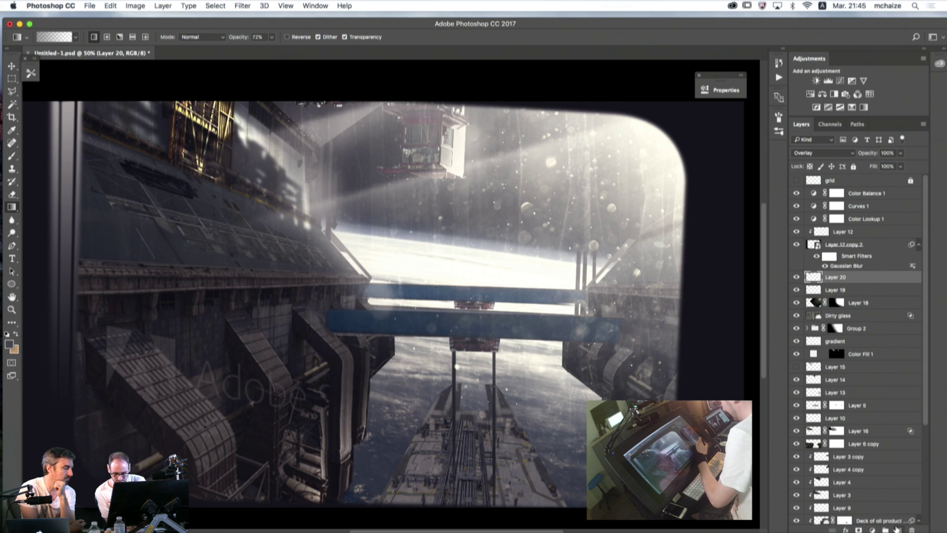
- On a new Overlay layer above Layer 20, darken the lower-left hull with dark linear gradients at 46% opacity
click(897, 529)
click(807, 152)
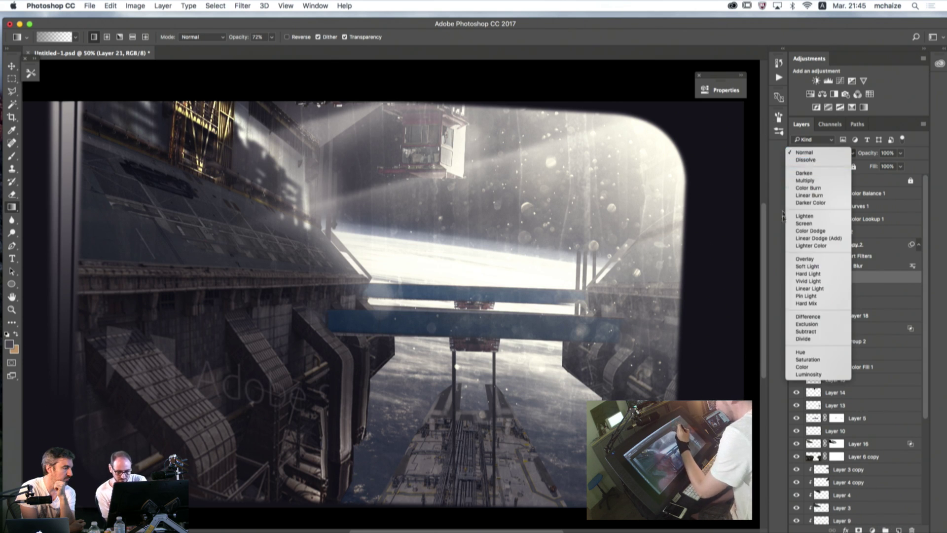
click(804, 258)
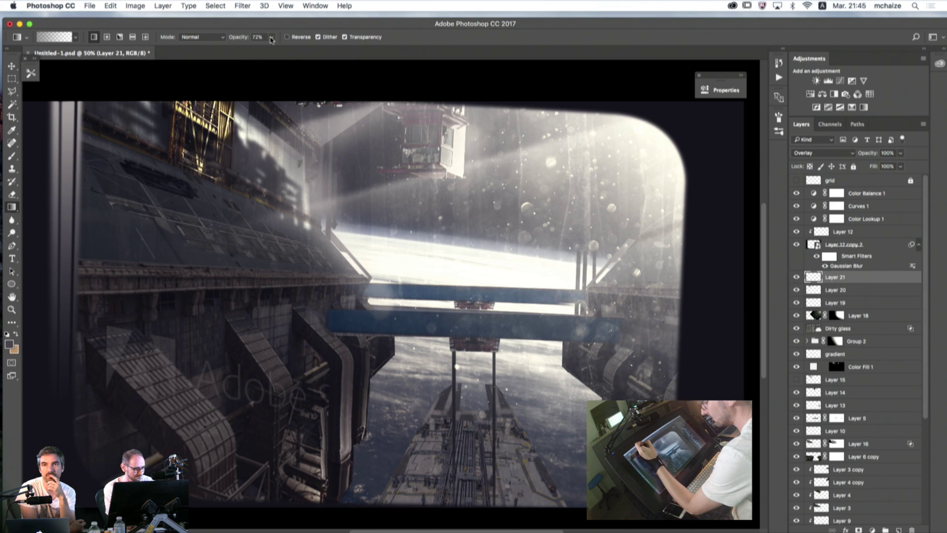
drag(271, 40, 259, 50)
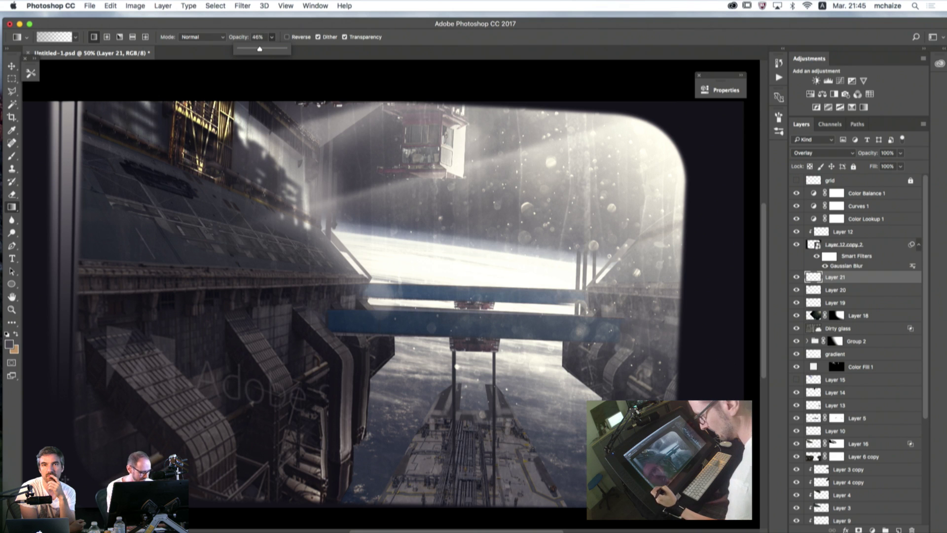
drag(187, 425, 364, 270)
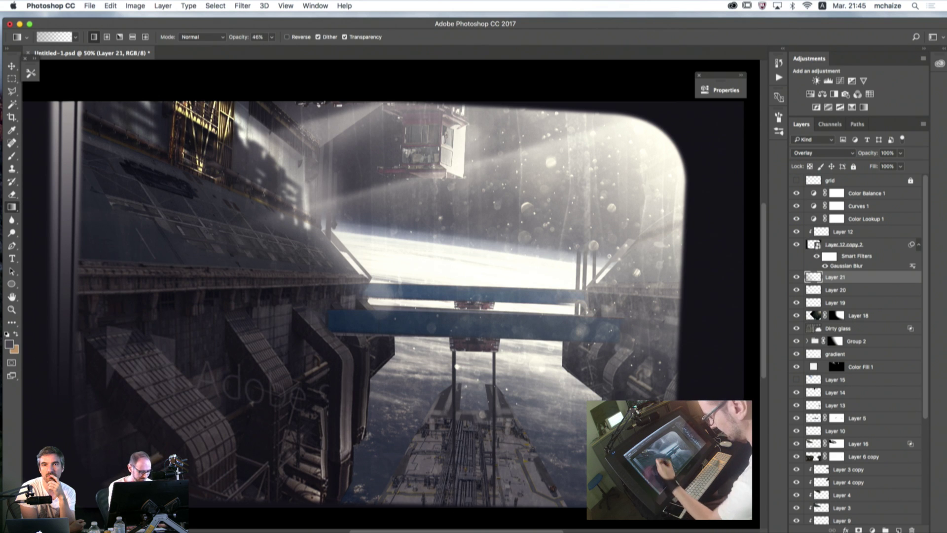
drag(190, 462, 352, 291)
drag(183, 426, 222, 399)
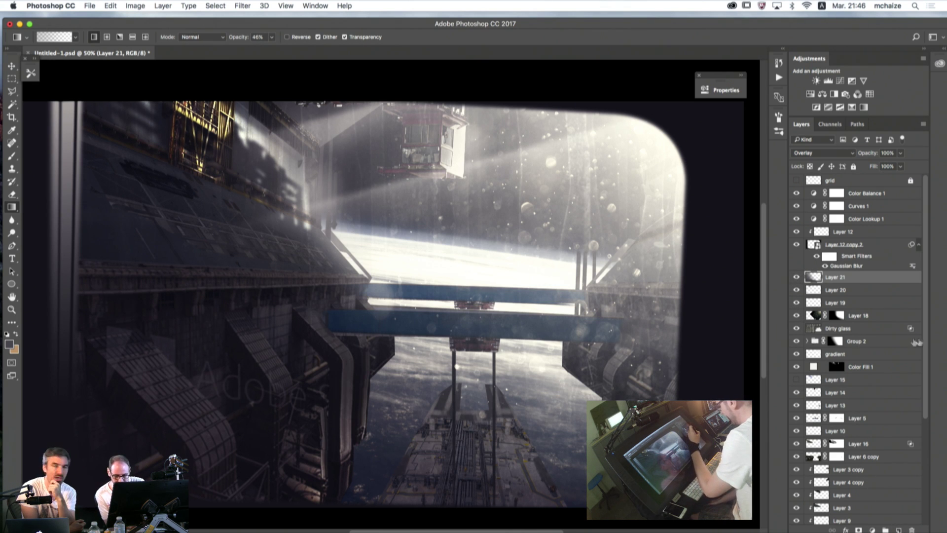
- Add a new layer directly above Layer 11 copy 2 and set up a radial gradient with light grey c9c9c9 as the foreground colour
drag(926, 352, 932, 406)
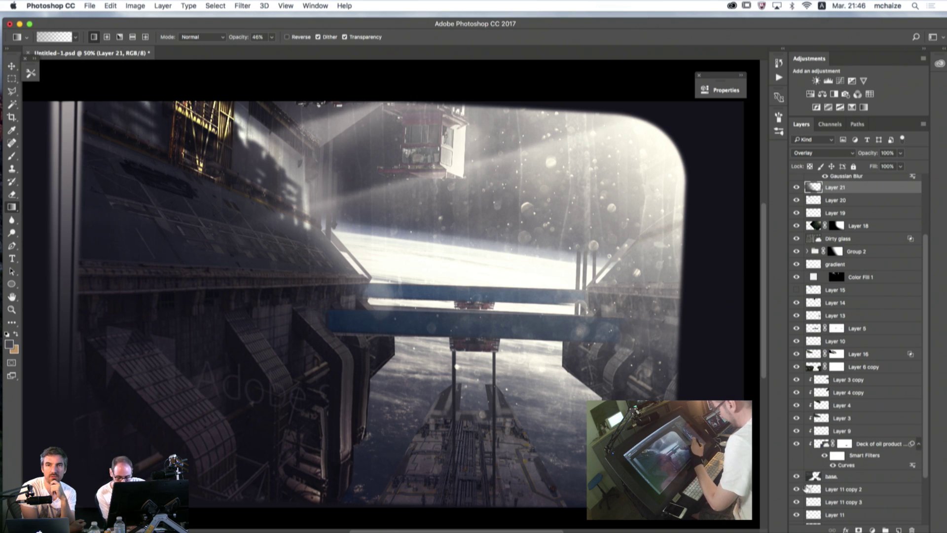
click(805, 488)
click(899, 529)
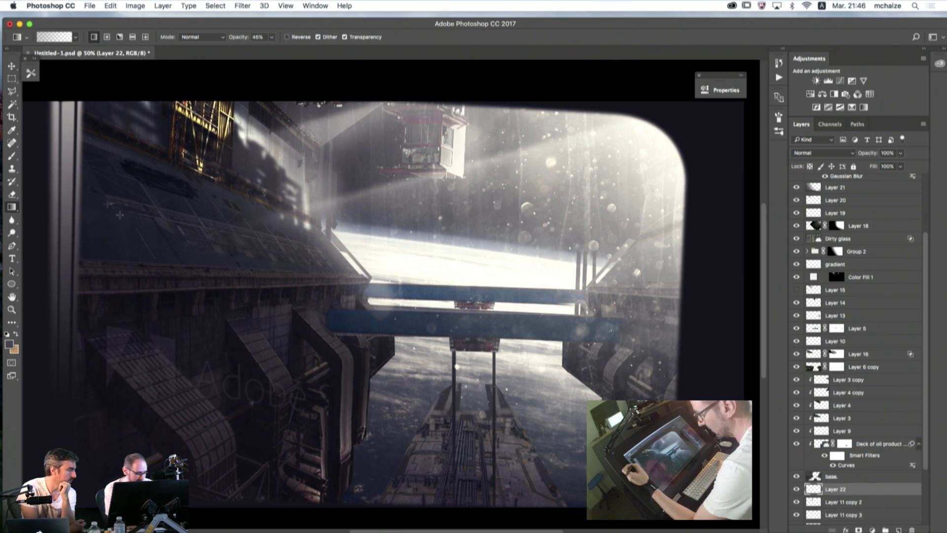
click(106, 37)
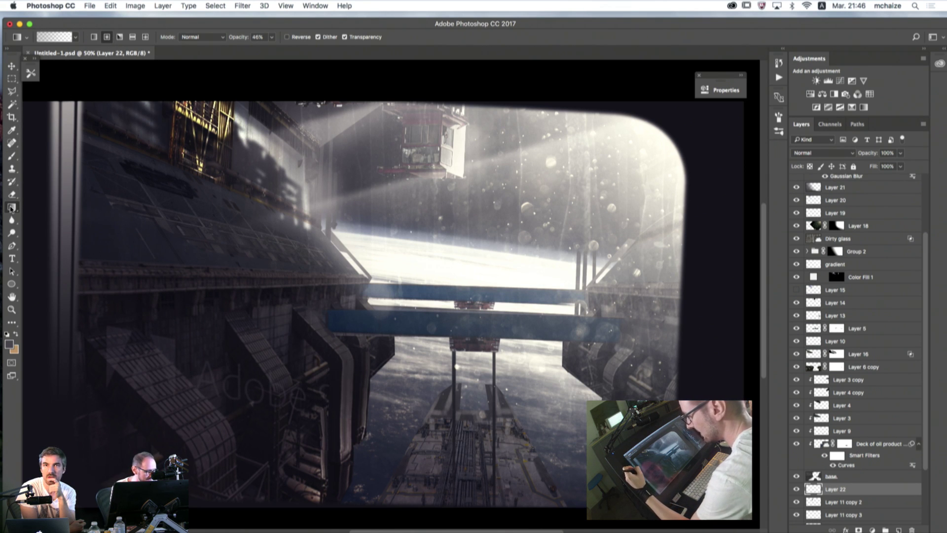
click(8, 343)
click(424, 243)
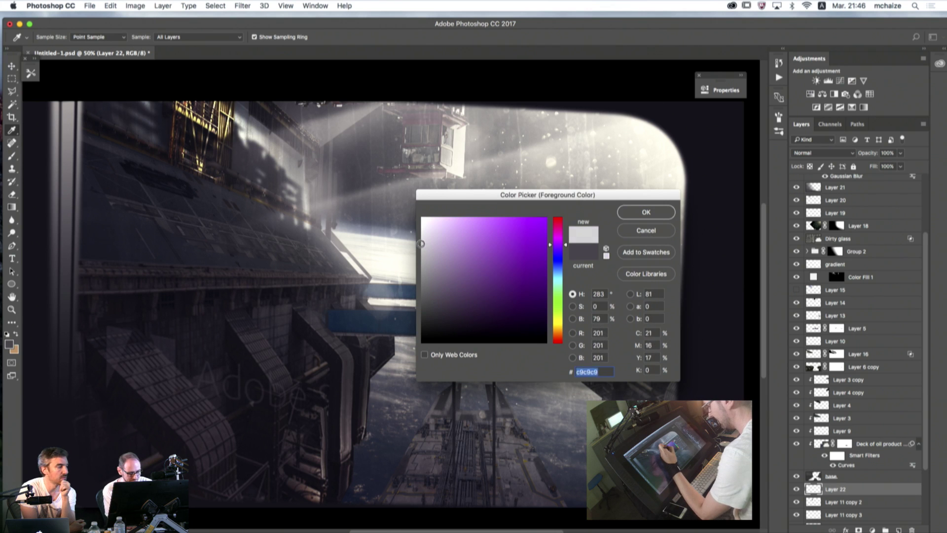
click(646, 212)
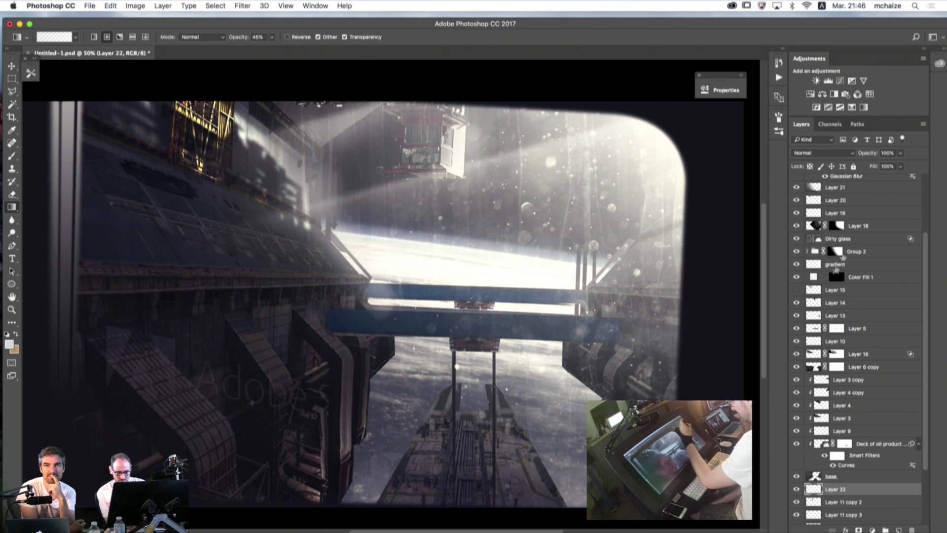
- Lower Layer 22's opacity to 85% and compare the image with that layer hidden and shown
drag(900, 156, 895, 166)
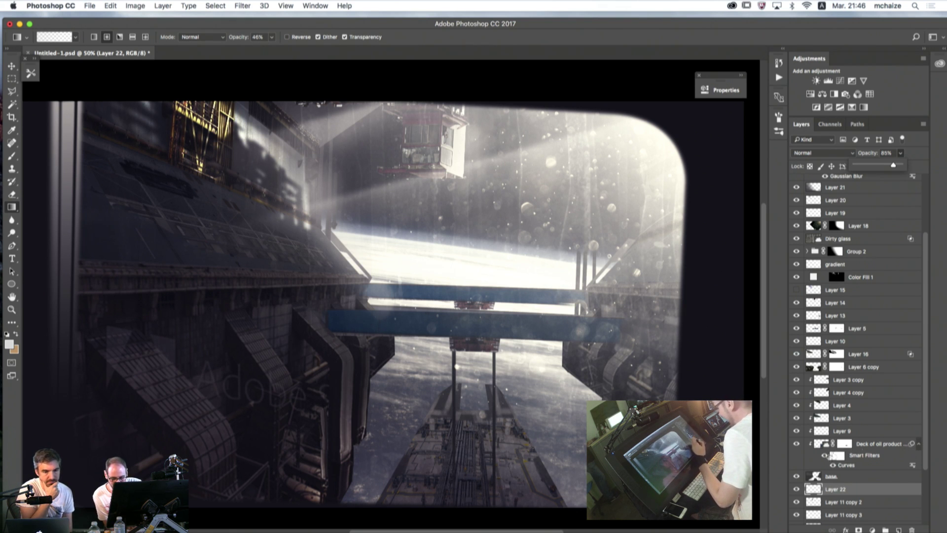
drag(924, 446, 925, 474)
click(796, 439)
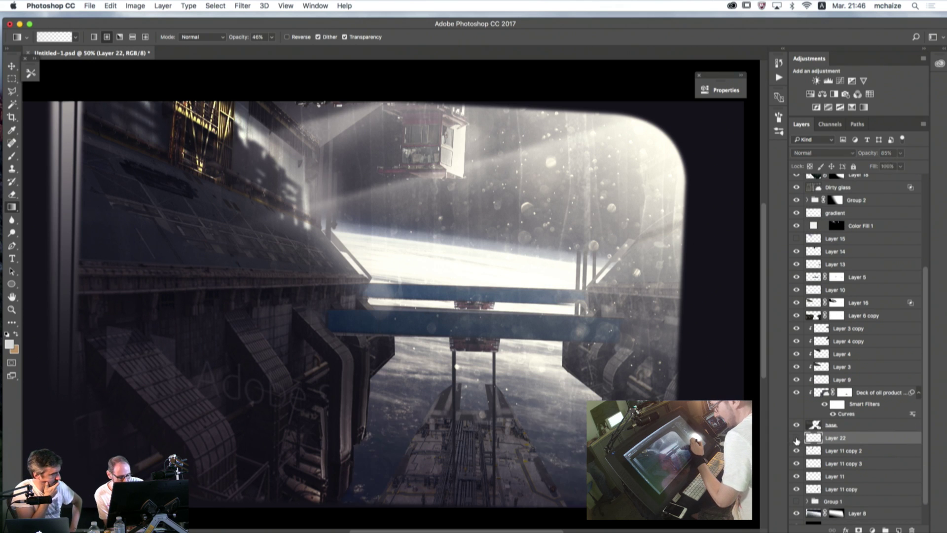
click(797, 439)
click(796, 439)
click(796, 439)
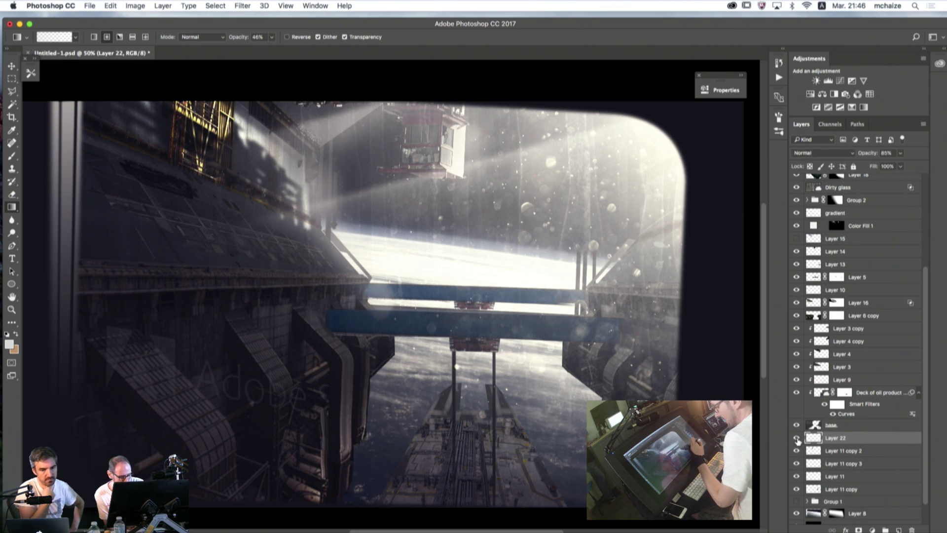
click(796, 438)
click(796, 439)
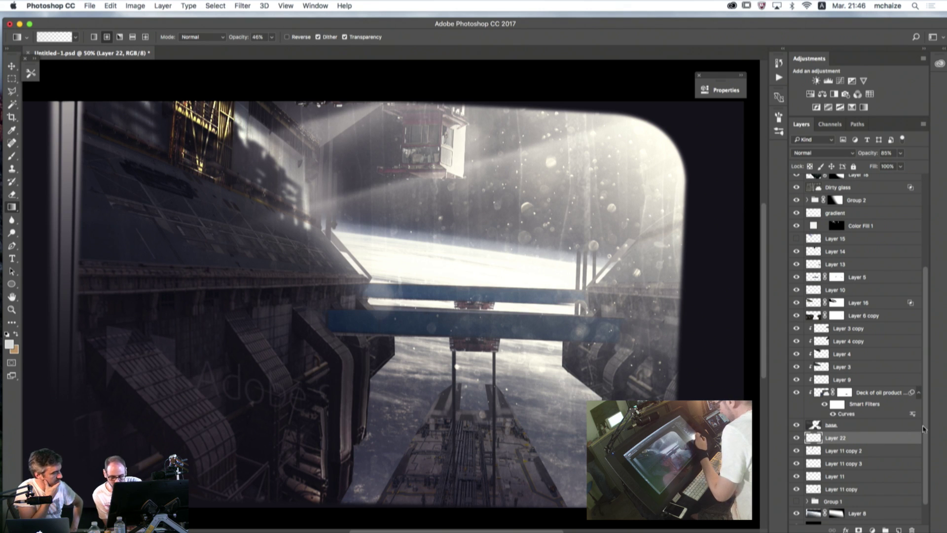
- Review the lower layers and compare the image with the base layer hidden and shown
mouse_move(926, 332)
mouse_down()
mouse_move(929, 209)
mouse_move(929, 336)
mouse_up()
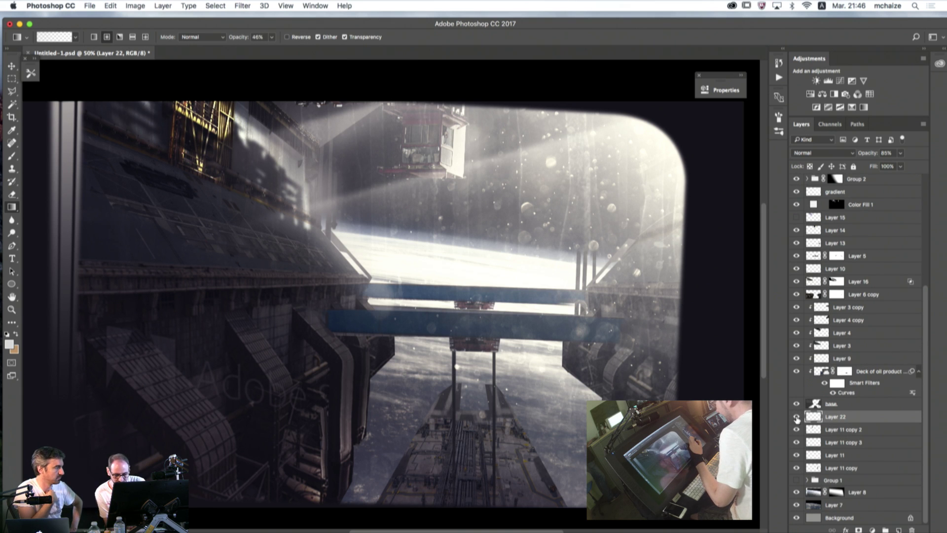
scroll(797, 417, up, 3)
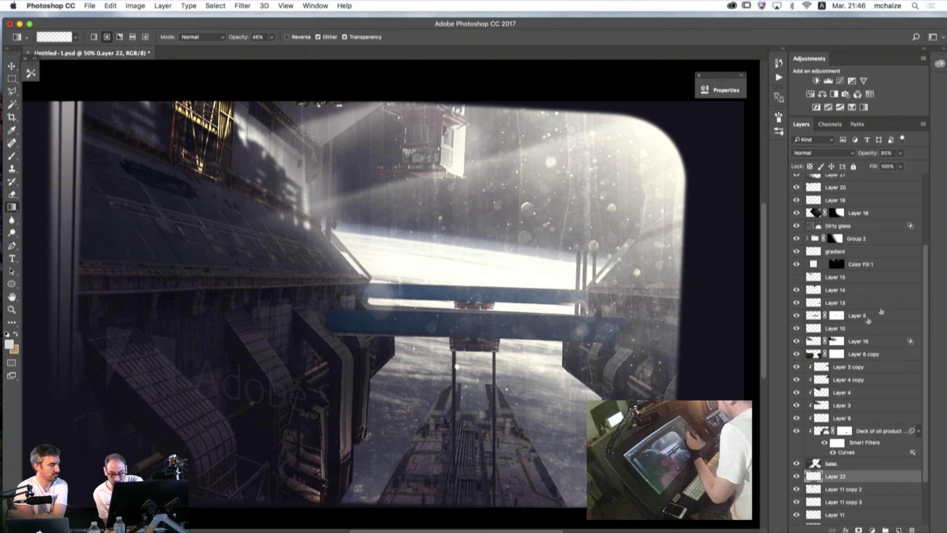
scroll(927, 434, down, 3)
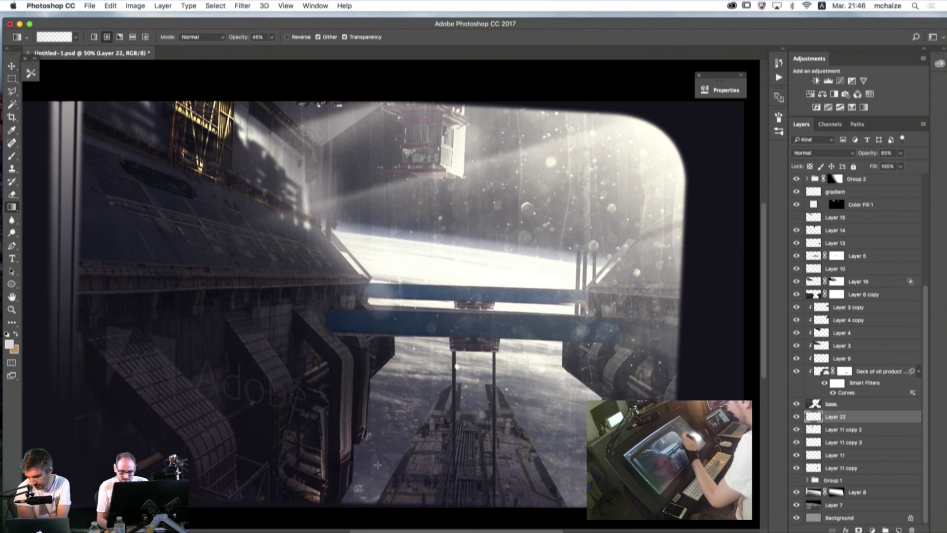
click(795, 404)
click(795, 404)
click(796, 404)
click(796, 405)
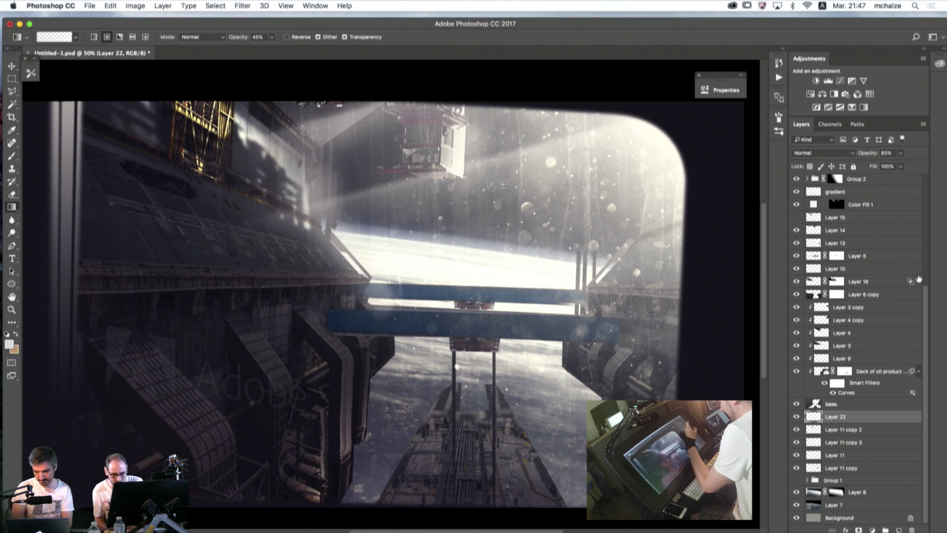
- Sample a dark tone from the hull edge below the blue beam and add a new layer directly above Layer 3 copy
scroll(919, 279, up, 6)
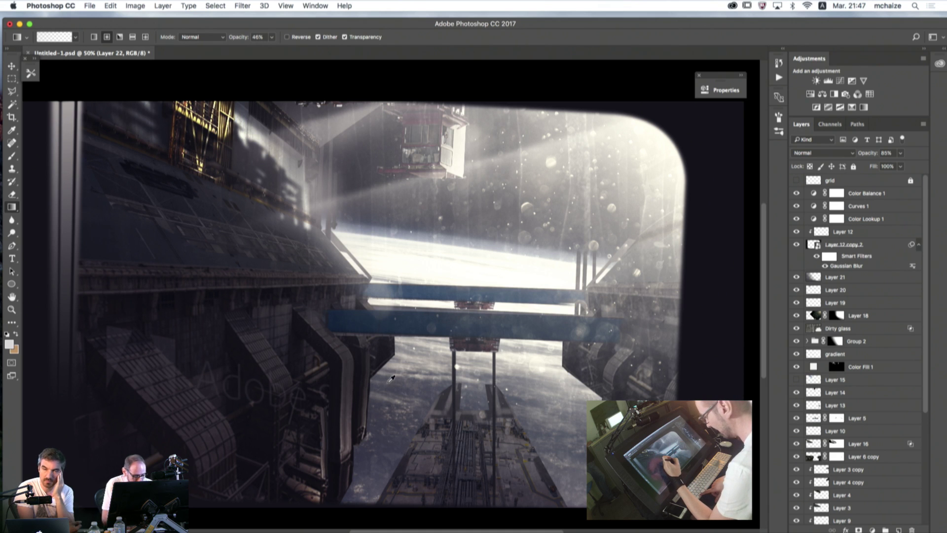
alt+click(381, 359)
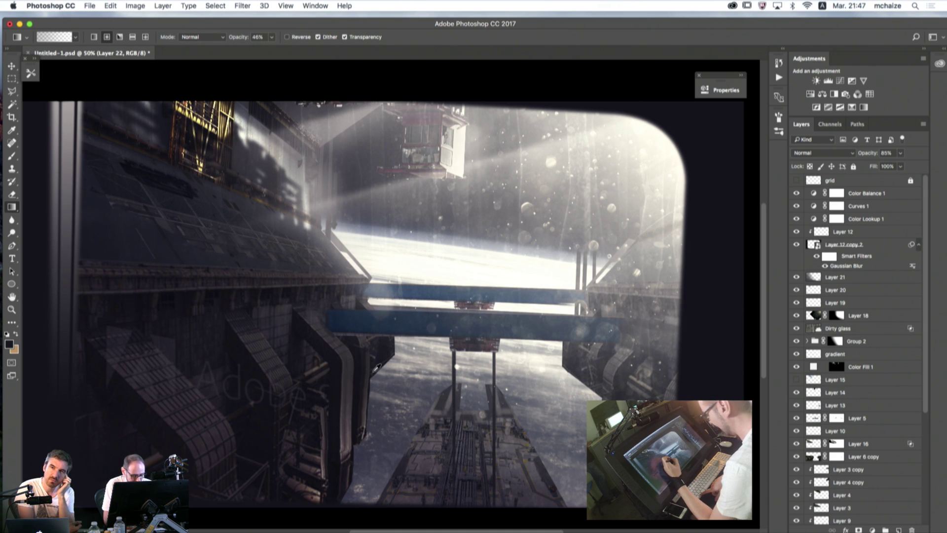
scroll(918, 375, down, 5)
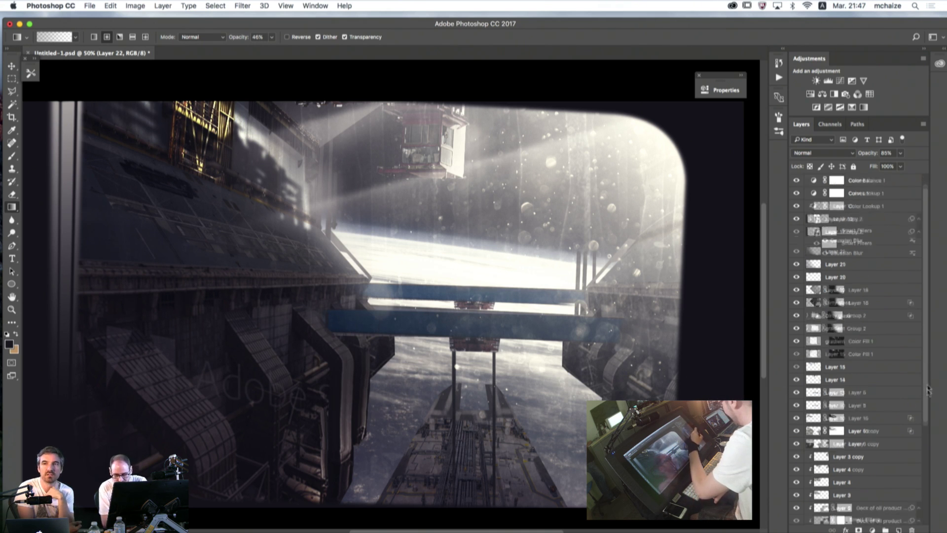
click(821, 381)
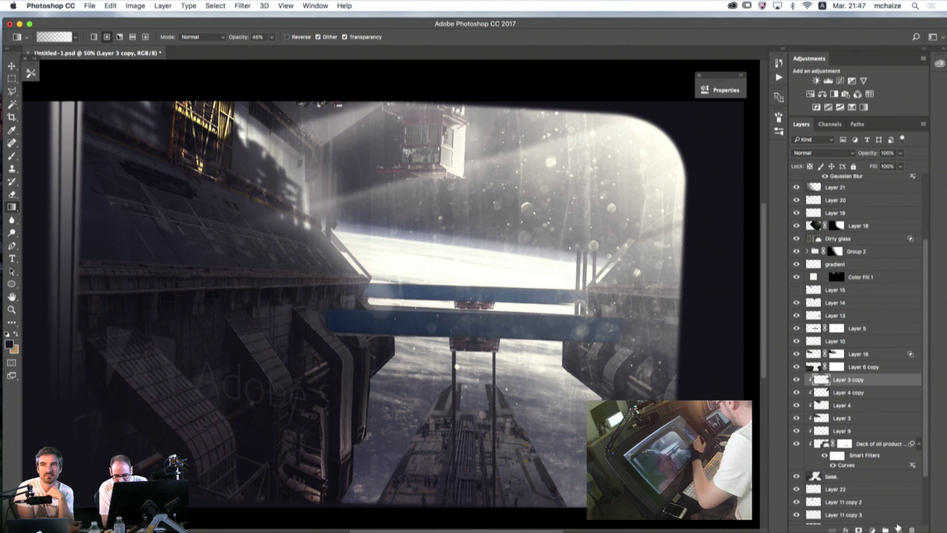
key(super+shift+alt+n)
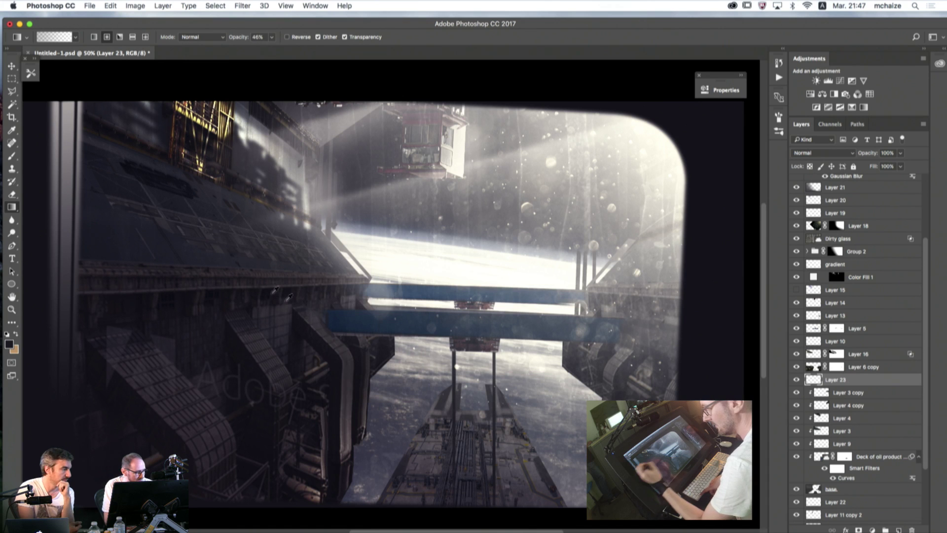
- Set the Eyedropper to sample Current & Below and sample the dark hull edge just below the blue beam
click(12, 131)
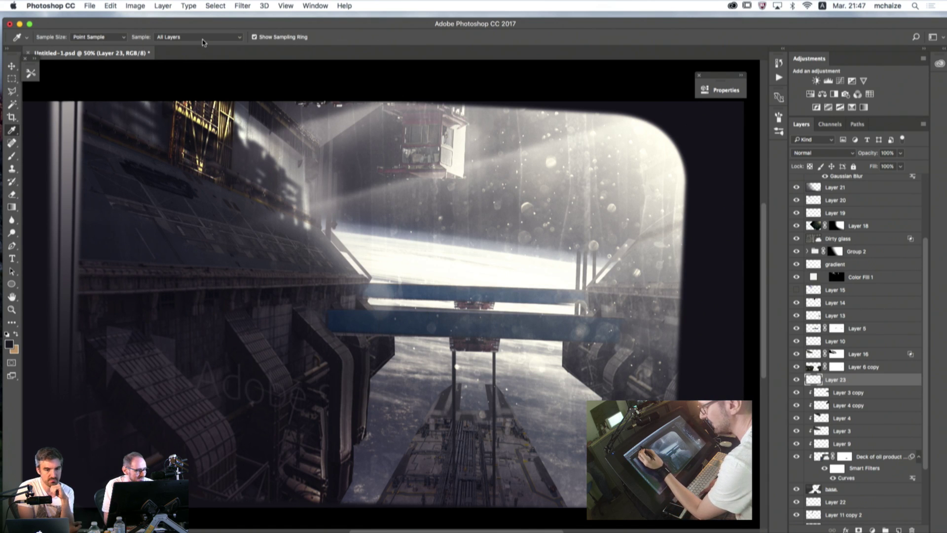
click(238, 39)
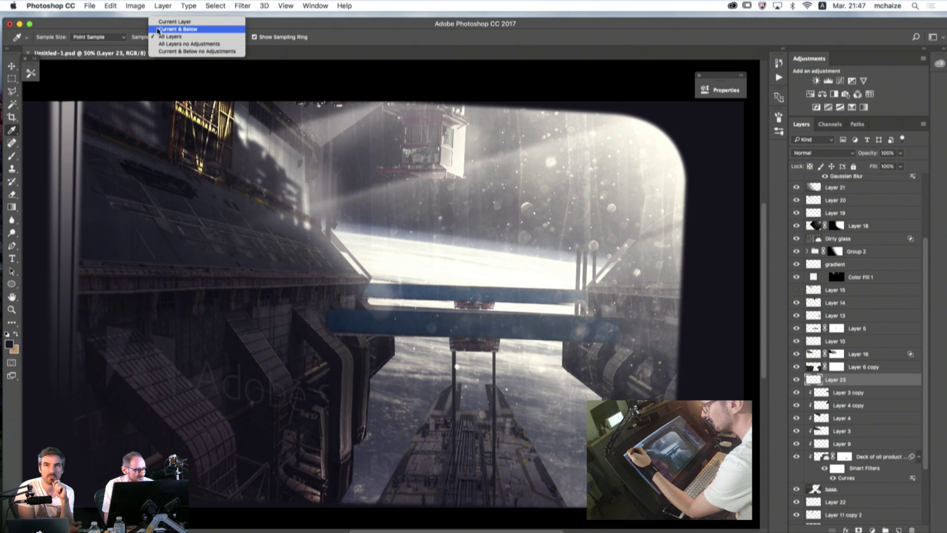
click(158, 31)
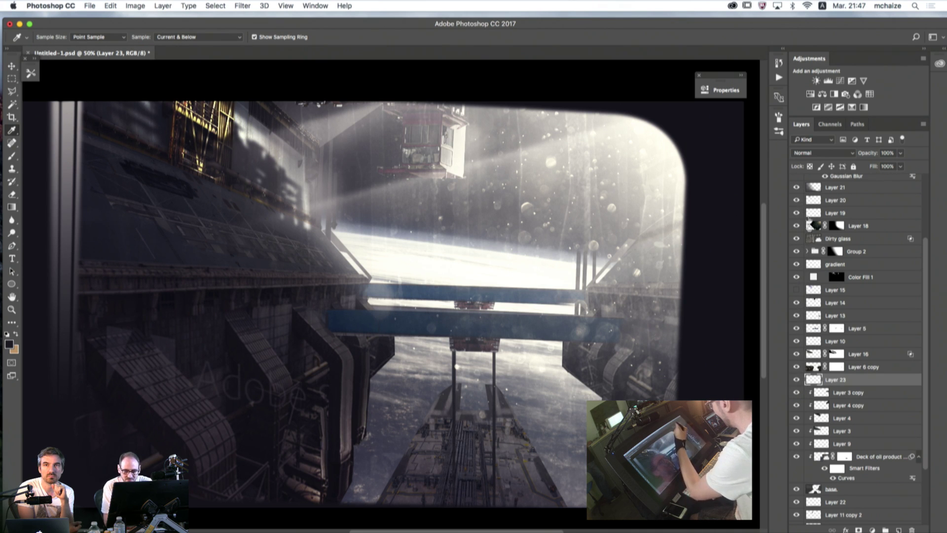
click(383, 351)
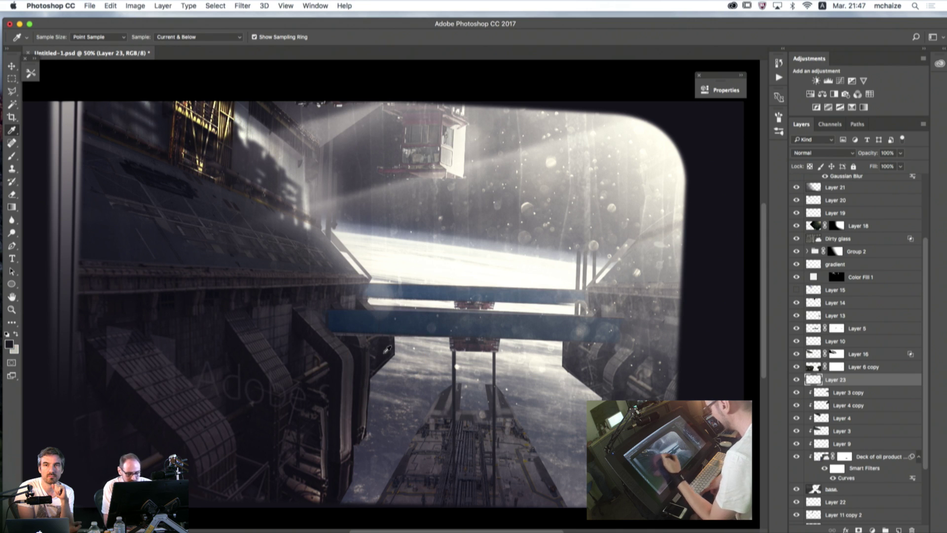
click(388, 348)
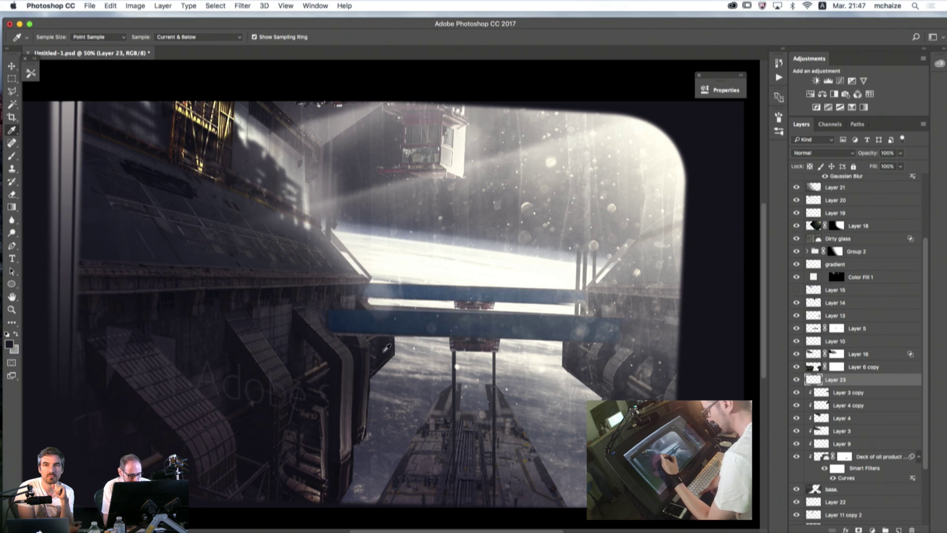
click(388, 349)
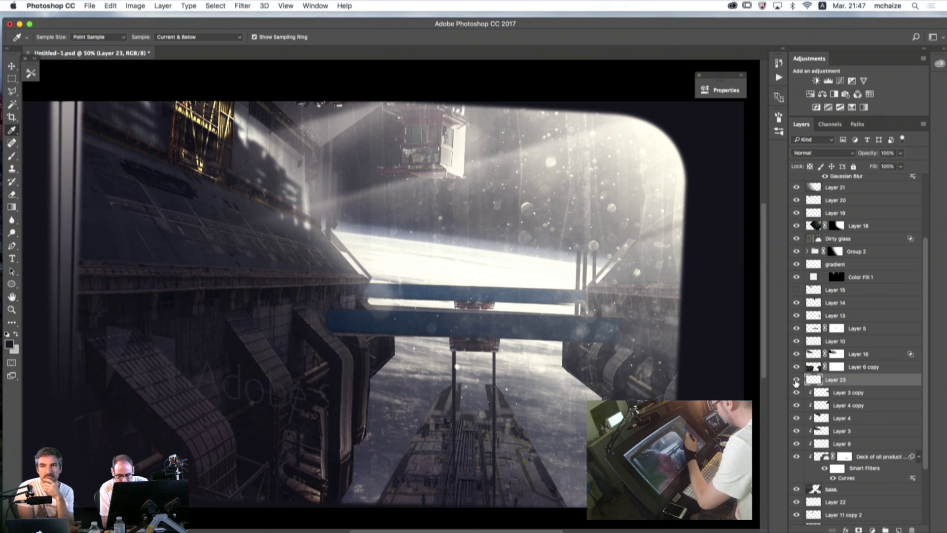
- Move Layer 23 directly above Layer 14 and sample colours from the left hull and its yellow lattice
drag(825, 369, 824, 385)
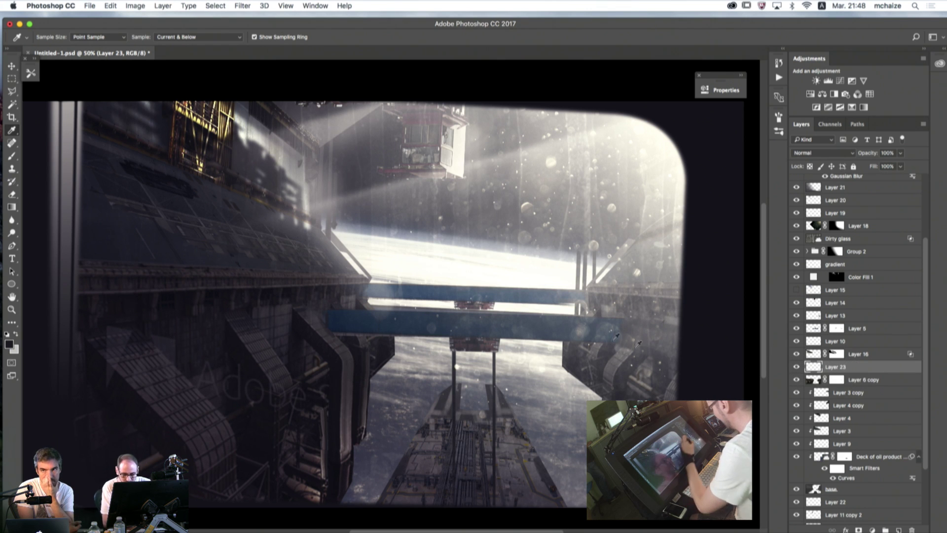
drag(821, 328, 815, 297)
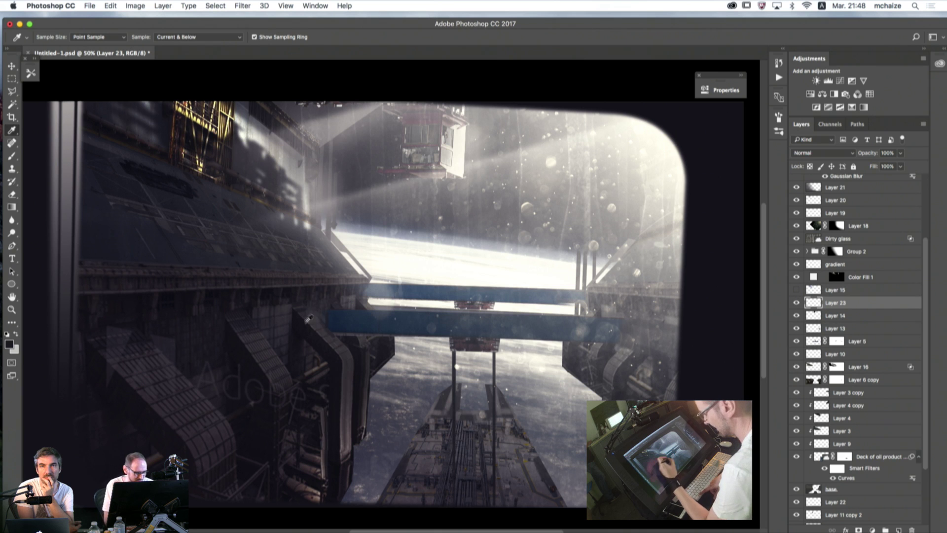
click(385, 345)
click(315, 237)
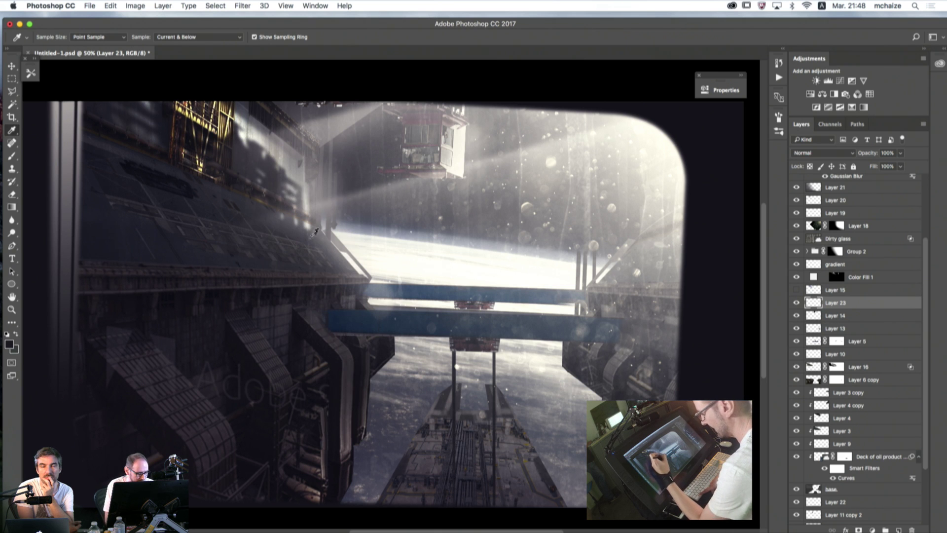
click(222, 131)
click(228, 130)
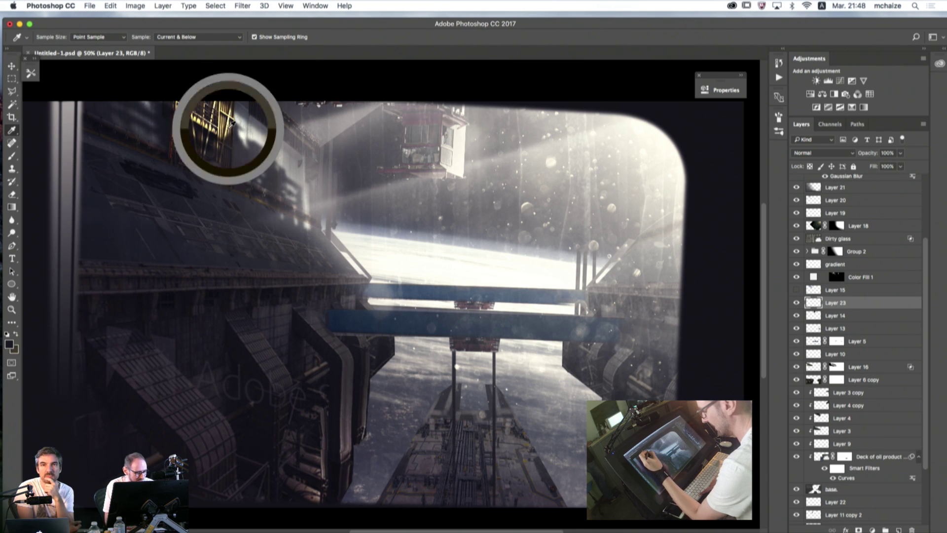
click(206, 120)
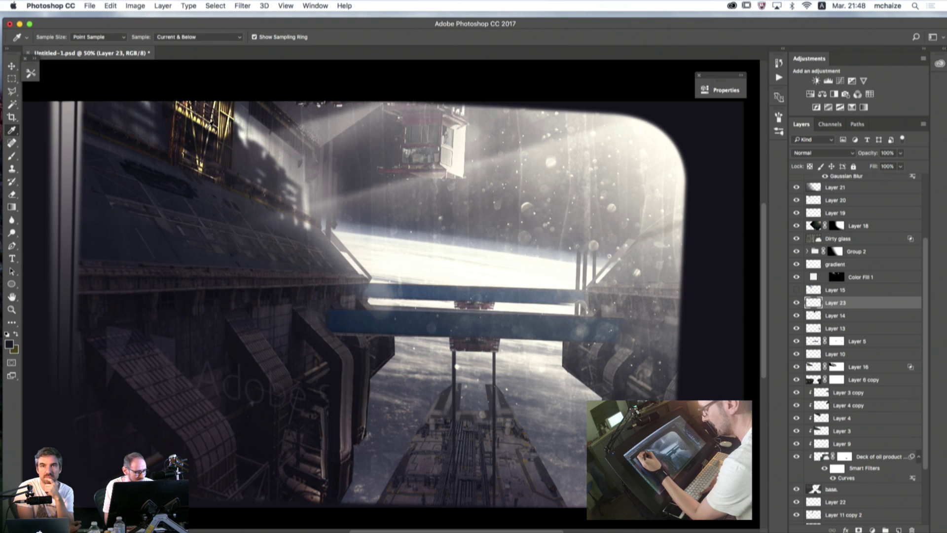
- Set the Eyedropper to sample All Layers and sample the yellow lattice on the upper-left hull
click(172, 37)
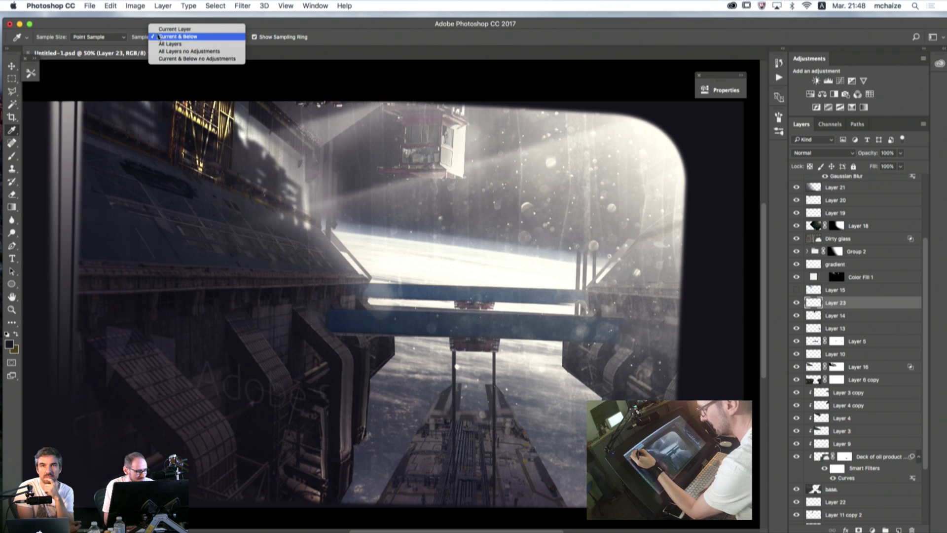
click(161, 45)
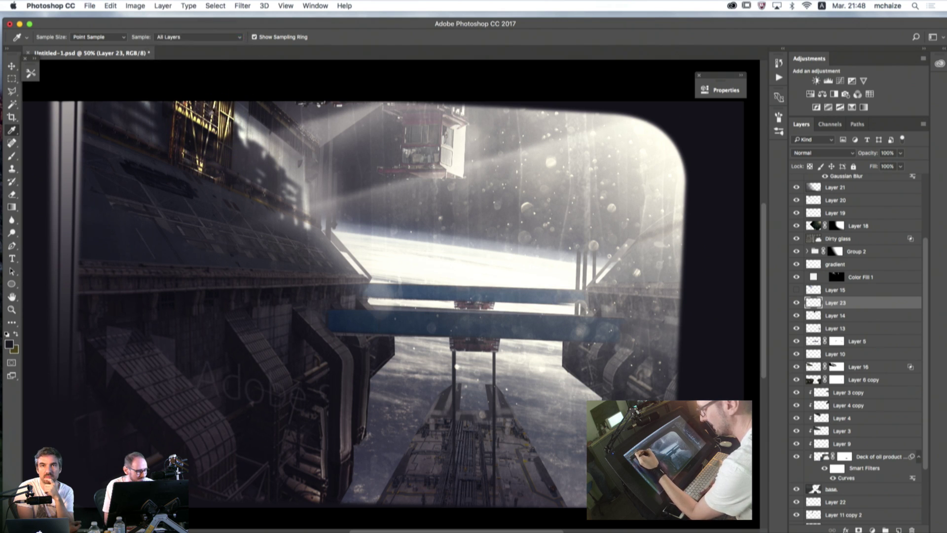
drag(216, 124, 219, 130)
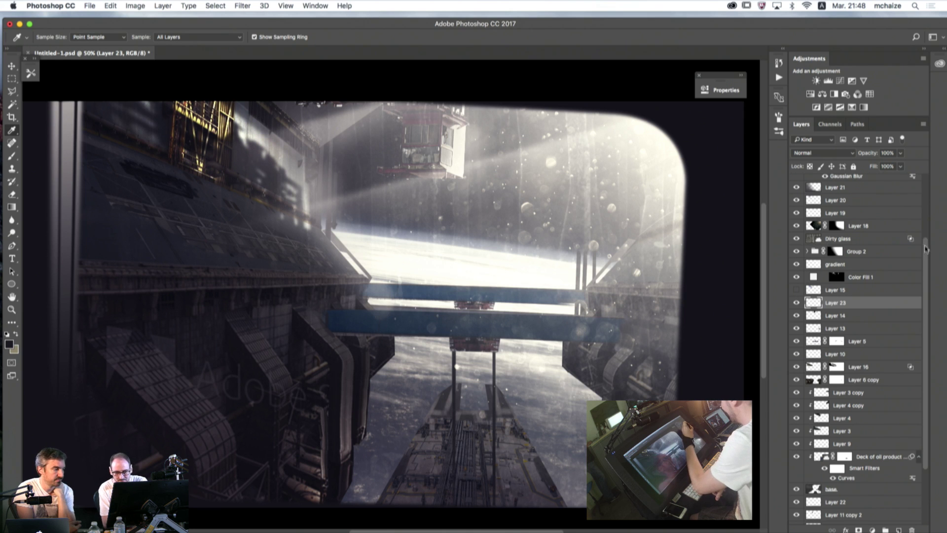
- Check the top adjustment layers, set the Eyedropper to Current & Below and sample a colour from the central deck structure
scroll(909, 251, up, 5)
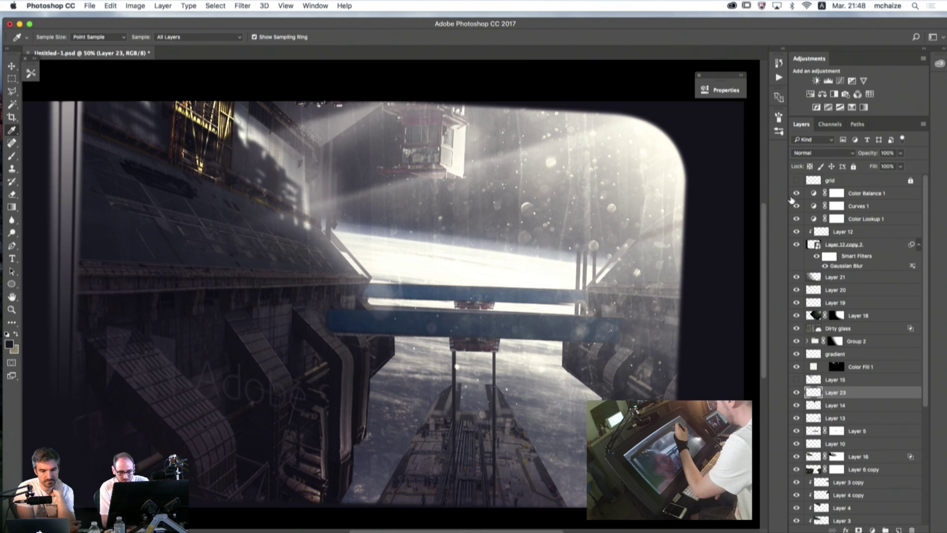
drag(797, 194, 797, 226)
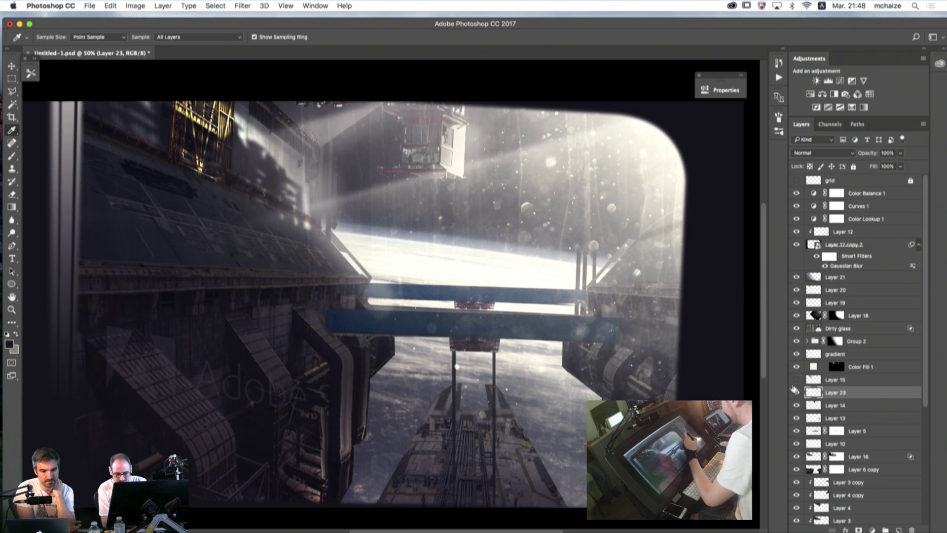
click(169, 38)
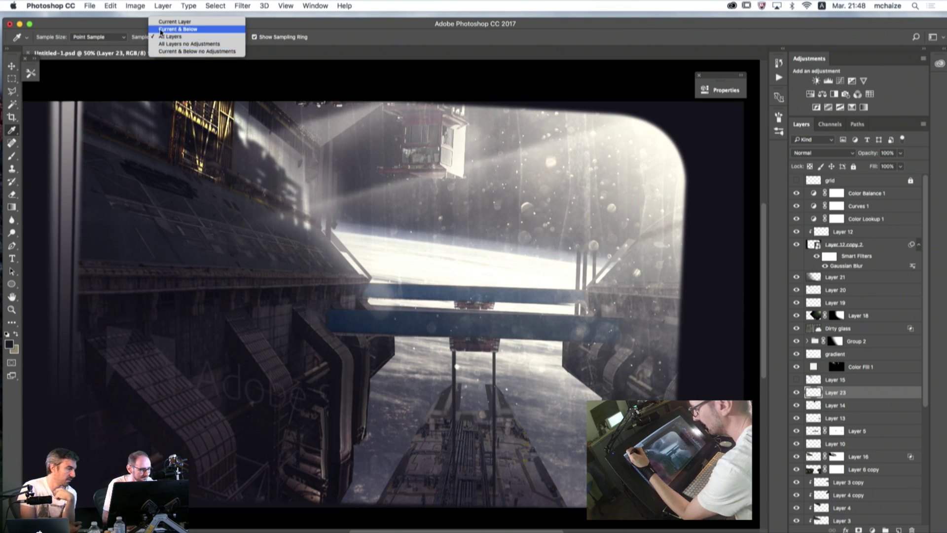
click(161, 30)
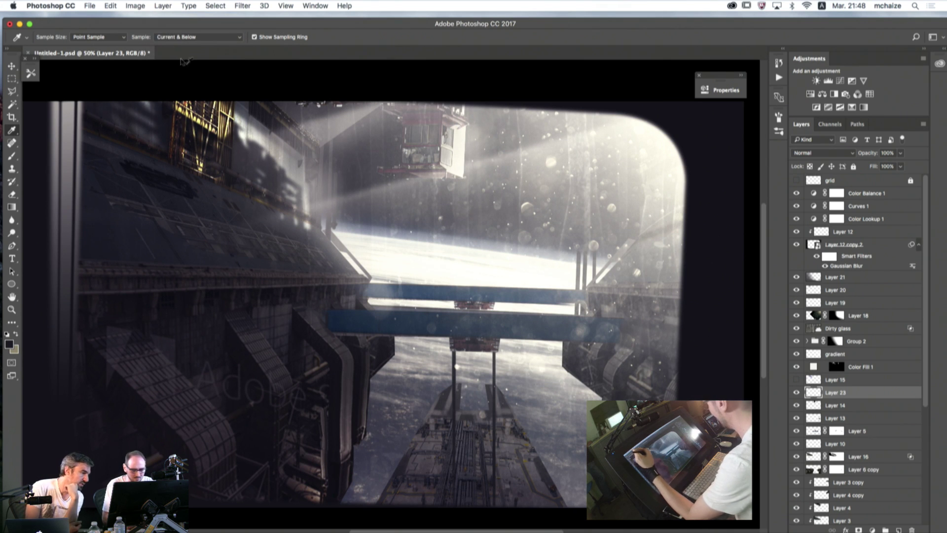
drag(926, 371, 916, 351)
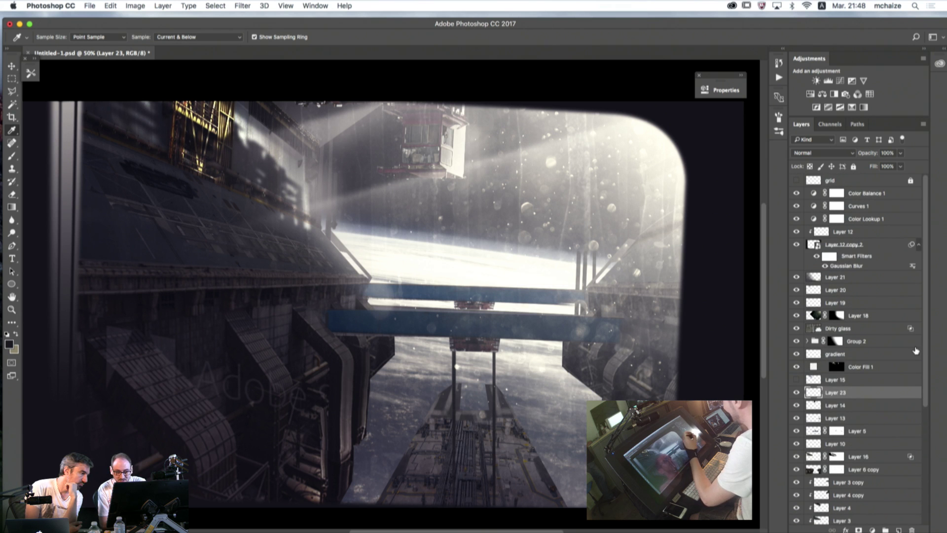
click(449, 457)
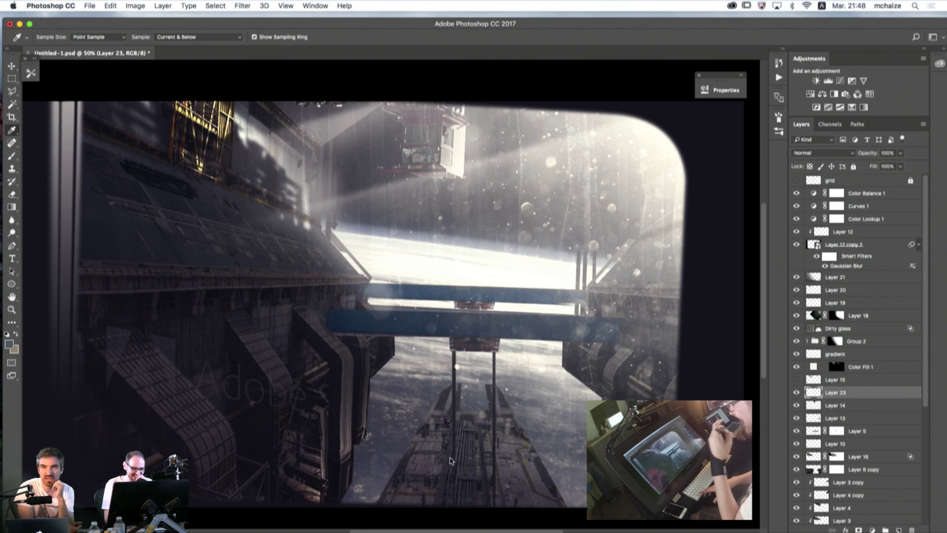
- Activate the Brush tool and load a textured brush from the saved tool presets for painting on Layer 23
click(12, 156)
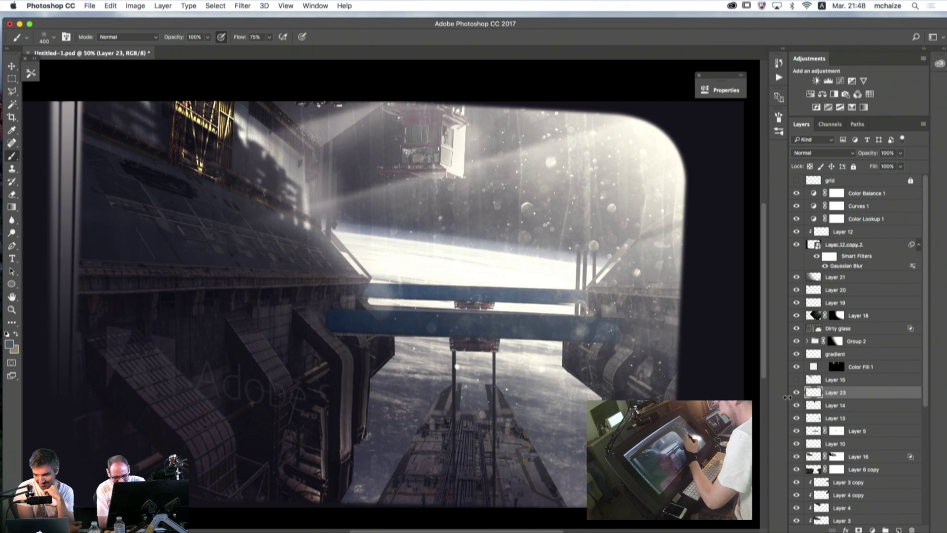
key(bracketright)
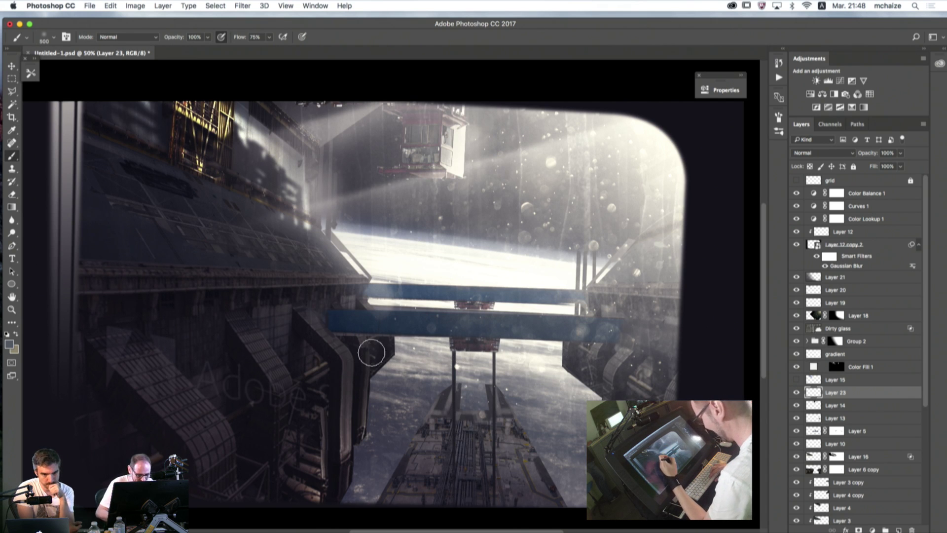
key(bracketright)
click(31, 73)
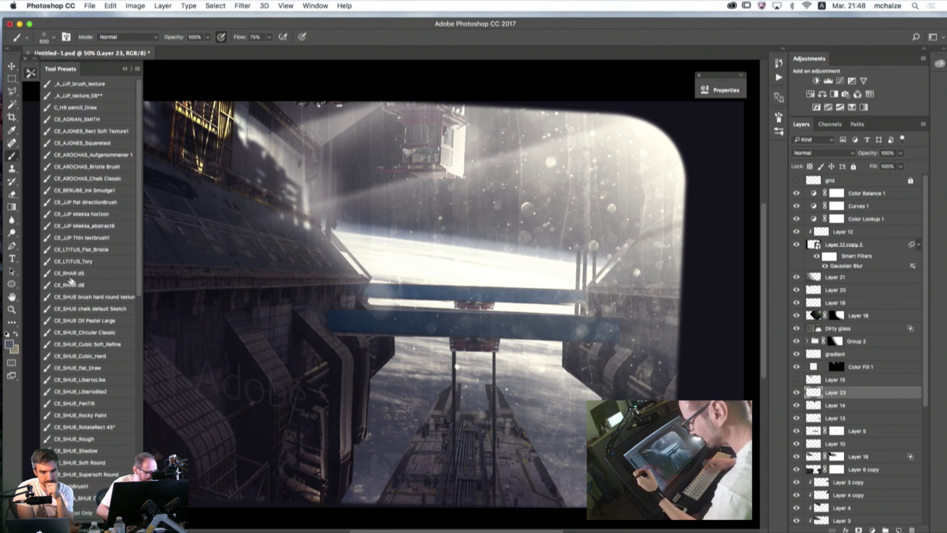
drag(141, 291, 141, 394)
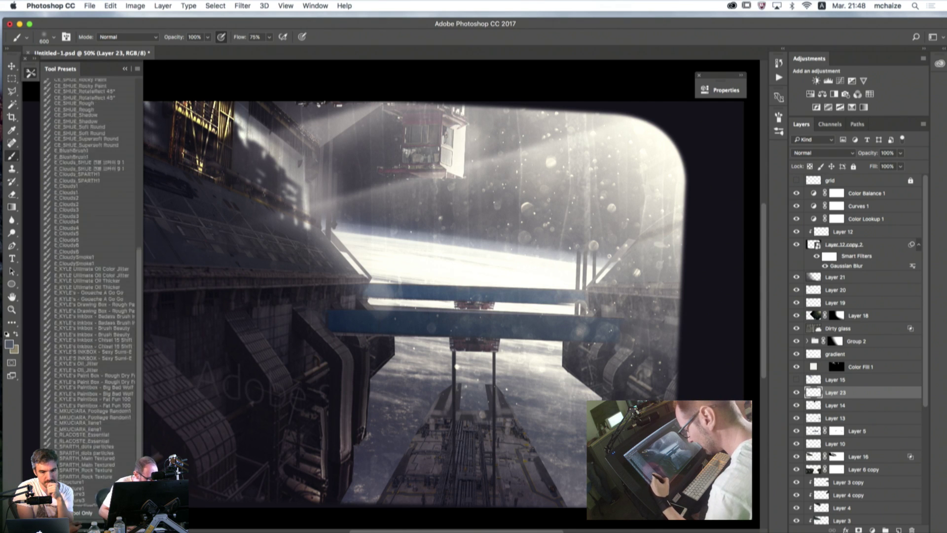
scroll(62, 424, down, 5)
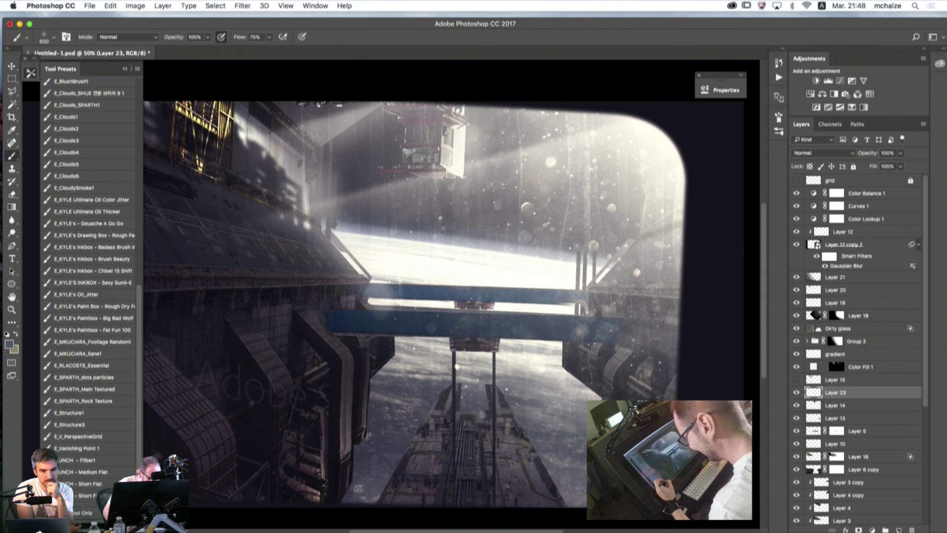
scroll(89, 252, down, 1)
click(68, 454)
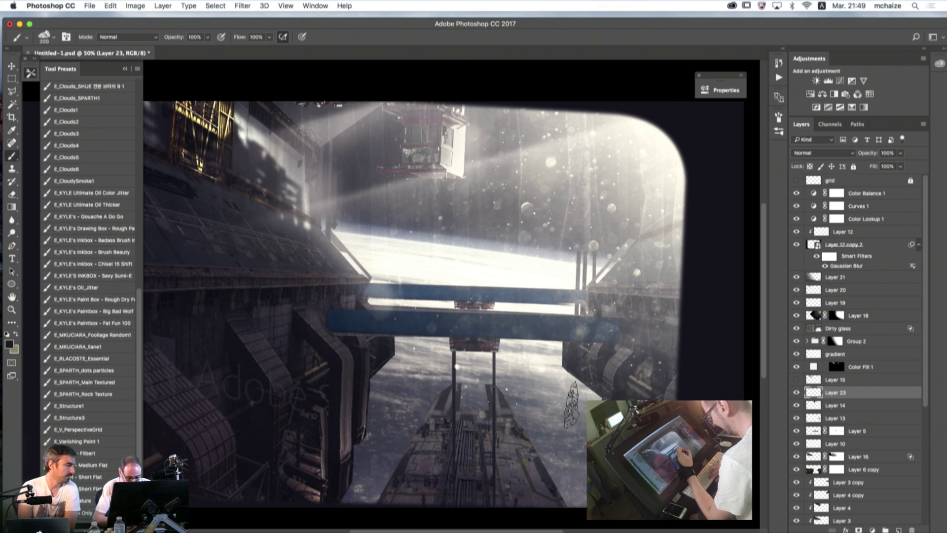
- Reduce the brush size to 9 and paint a thin dark strand hanging from the underside of the right-hand hull on Layer 23
key(bracketleft)
key(bracketleft)
key(bracketleft)
key(bracketleft)
key(bracketleft)
key(bracketleft)
key(bracketleft)
key(bracketleft)
key(bracketleft)
key(bracketleft)
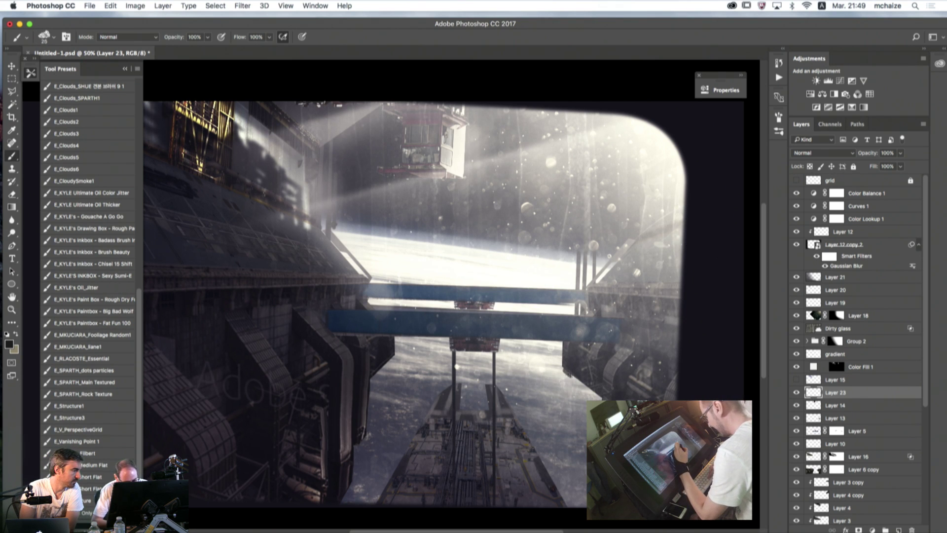
key(bracketleft)
key(bracketleft)
key(bracketleft)
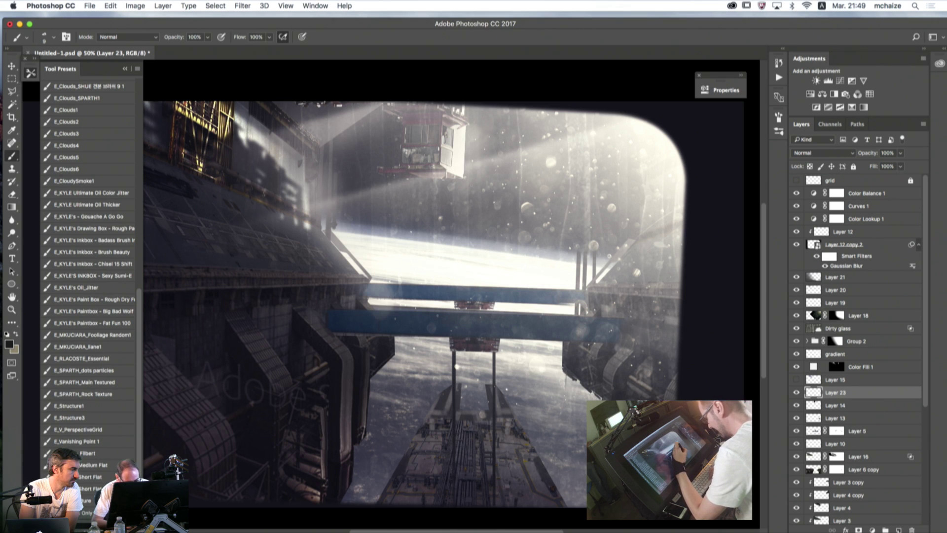
mouse_move(565, 375)
mouse_down()
mouse_move(567, 422)
mouse_move(572, 411)
mouse_up()
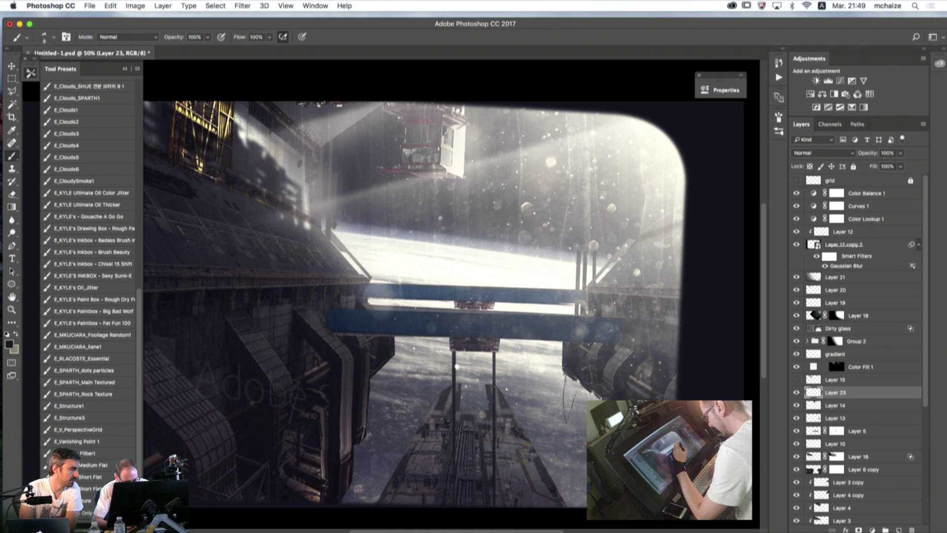
- Step back past the last brush strokes and paint thin dark looping strands hanging beneath the right-hand hull on Layer 23
click(779, 62)
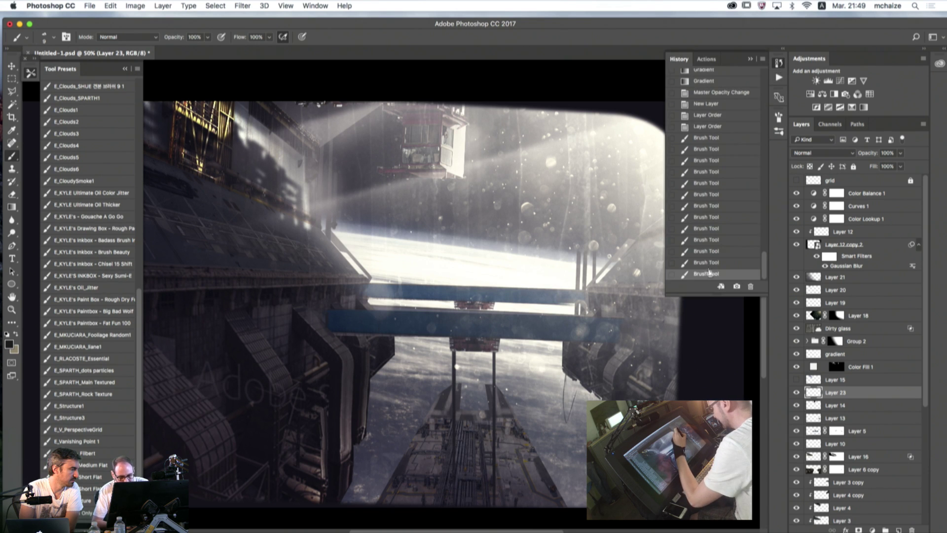
click(710, 250)
drag(565, 374, 568, 415)
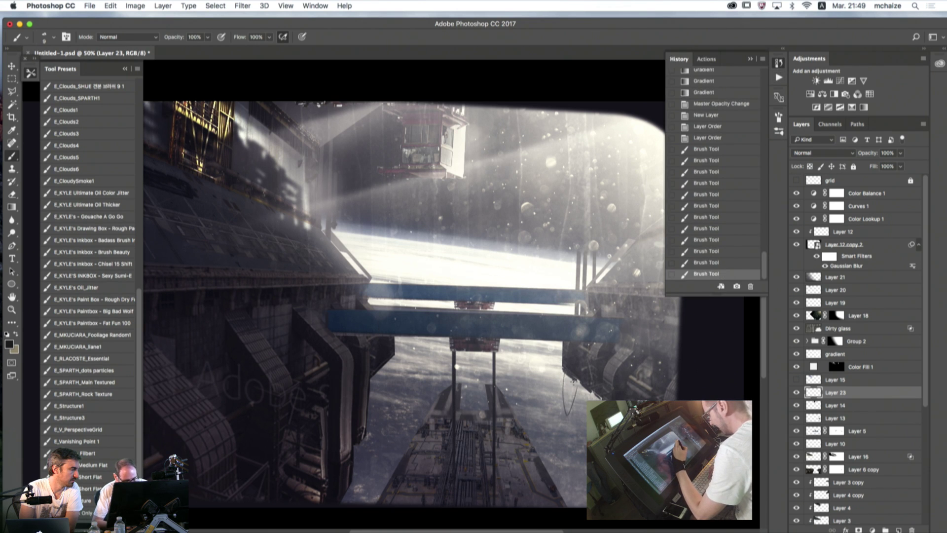
drag(582, 384, 570, 416)
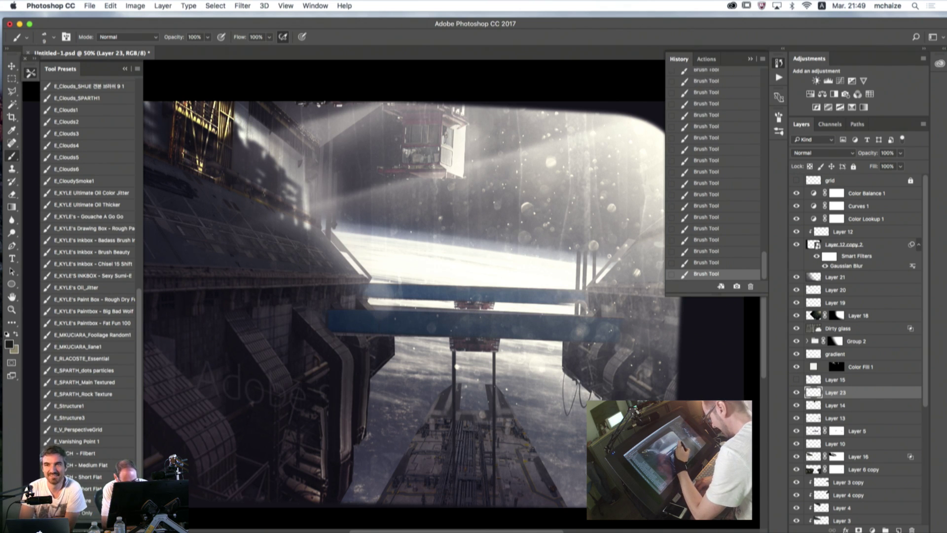
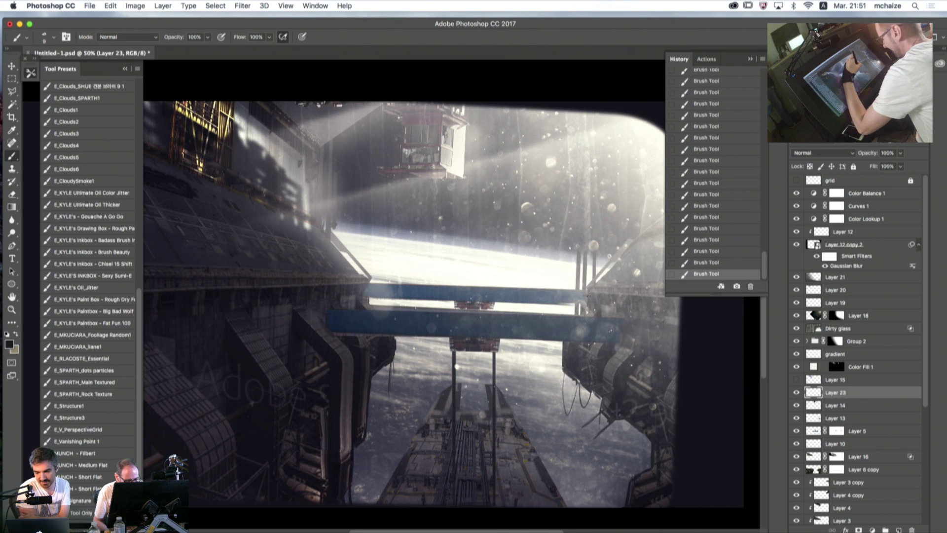
click(12, 283)
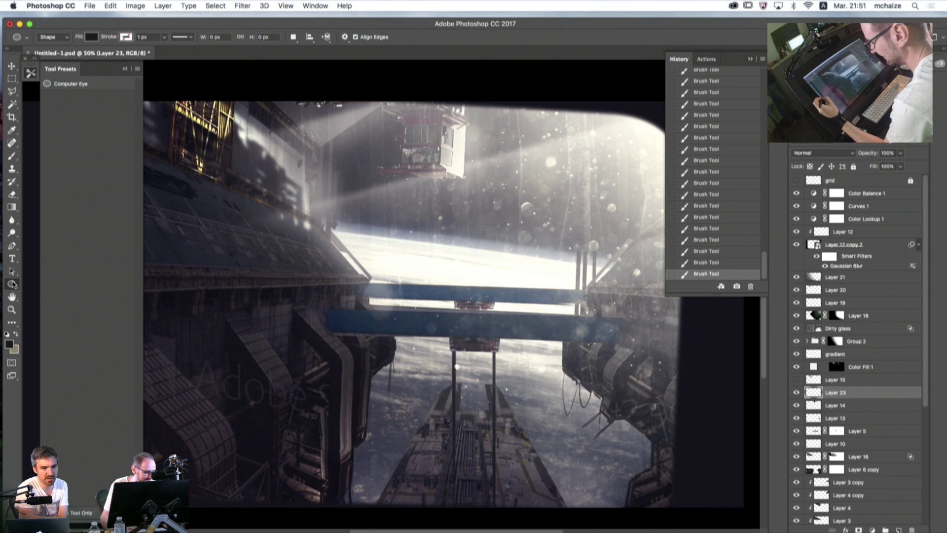
click(12, 285)
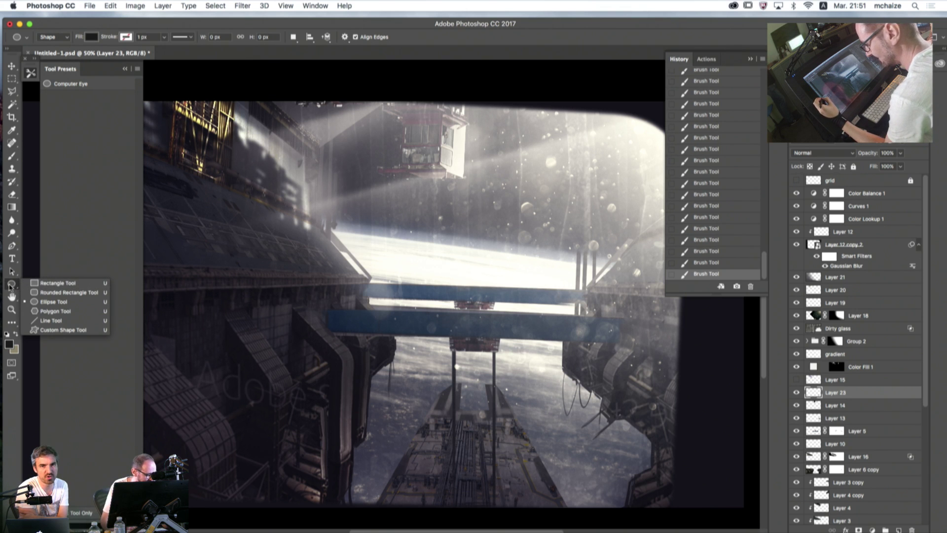
click(8, 285)
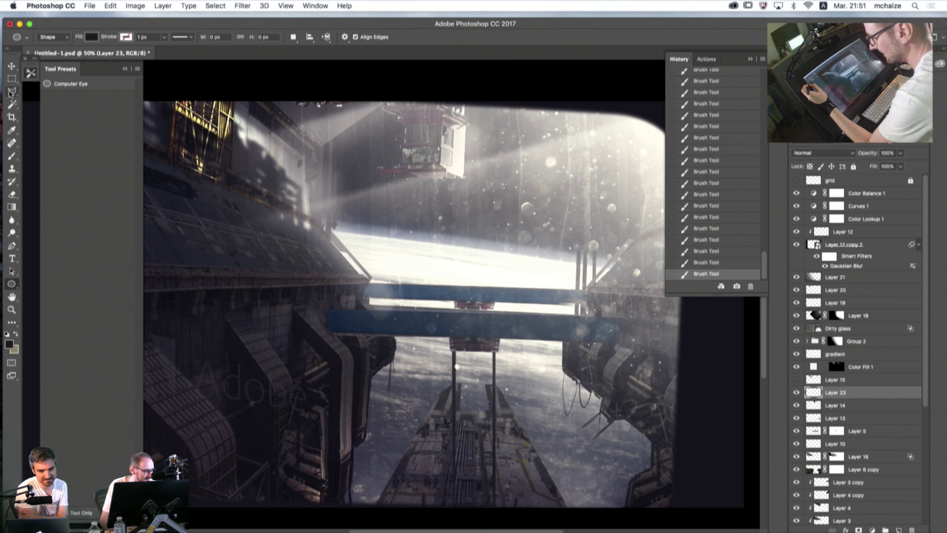
click(12, 92)
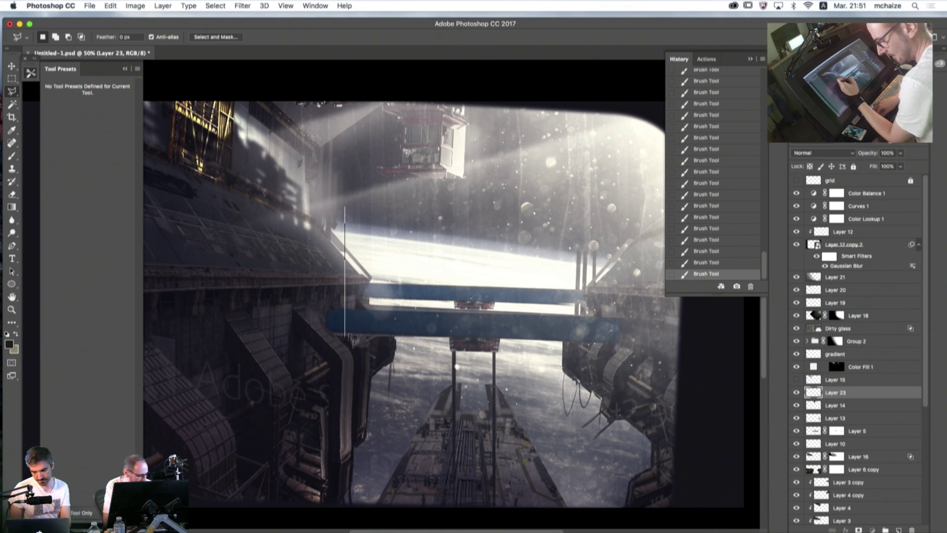
- Draw a narrow vertical rectangular marquee selection where the blue beams meet the left-hand hull
mouse_move(345, 261)
mouse_down()
mouse_move(389, 261)
mouse_move(405, 333)
mouse_up()
key(Escape)
key(m)
- Set the foreground colour to the muted olive yellow #918456
click(11, 207)
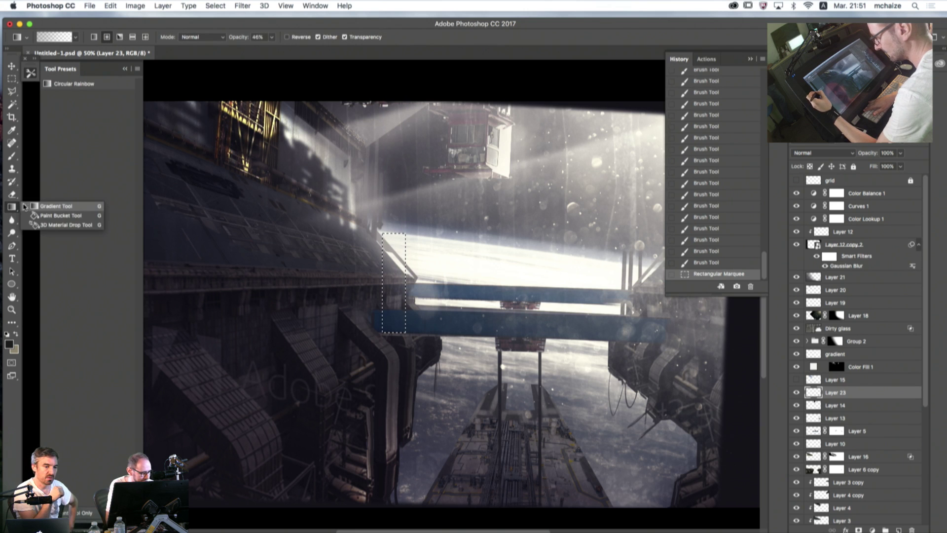
click(9, 344)
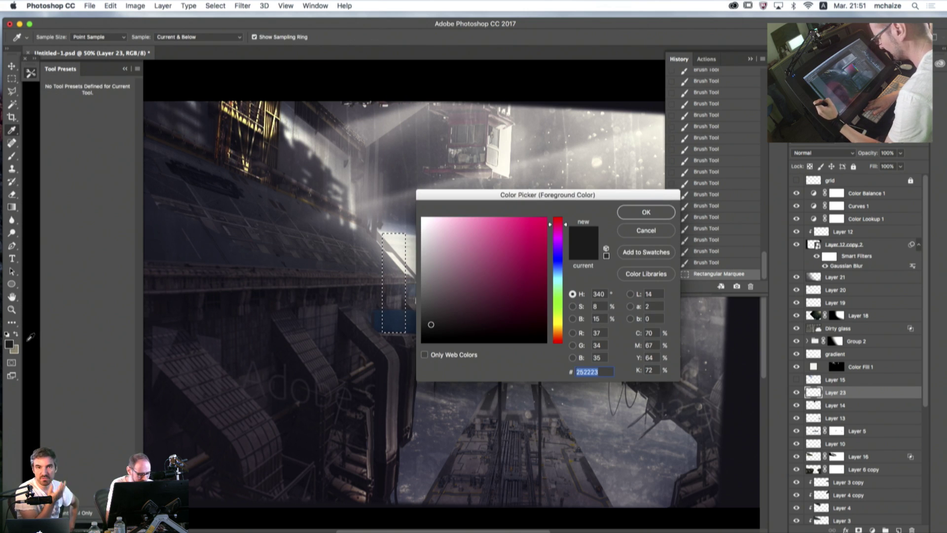
drag(557, 328, 557, 327)
click(453, 307)
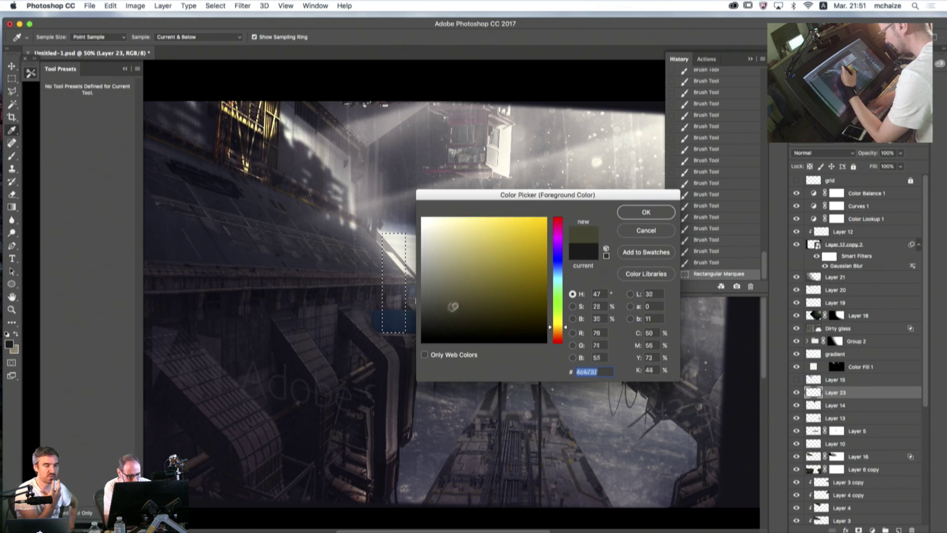
drag(453, 307, 474, 271)
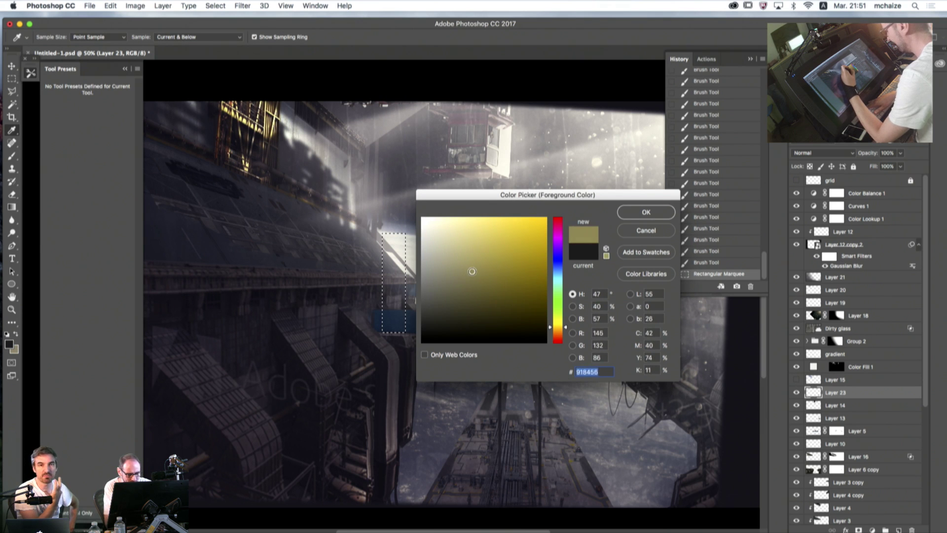
click(622, 214)
- Enlarge the brush to 125 and fill the narrow selection with the olive yellow on Layer 23
key(g)
key(b)
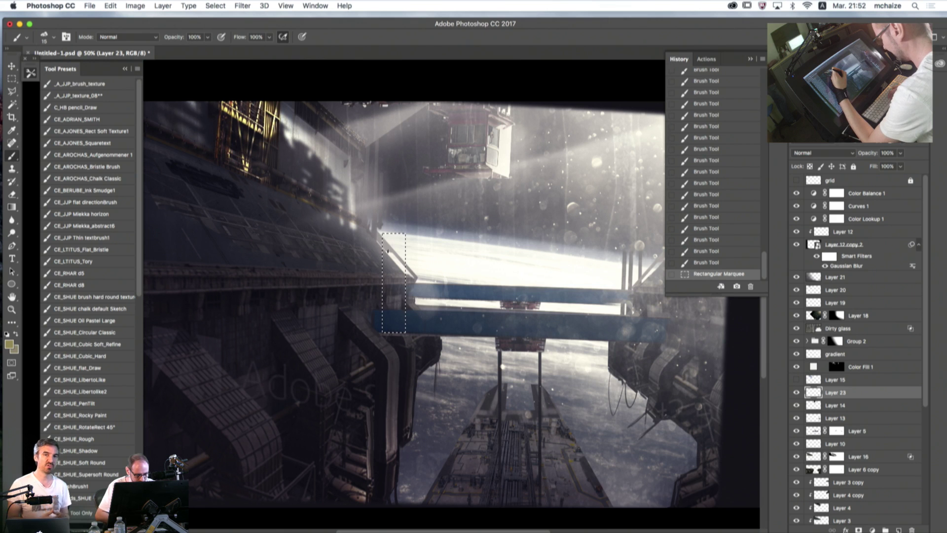
key(bracketright)
key(bracketright)
key(bracketright)
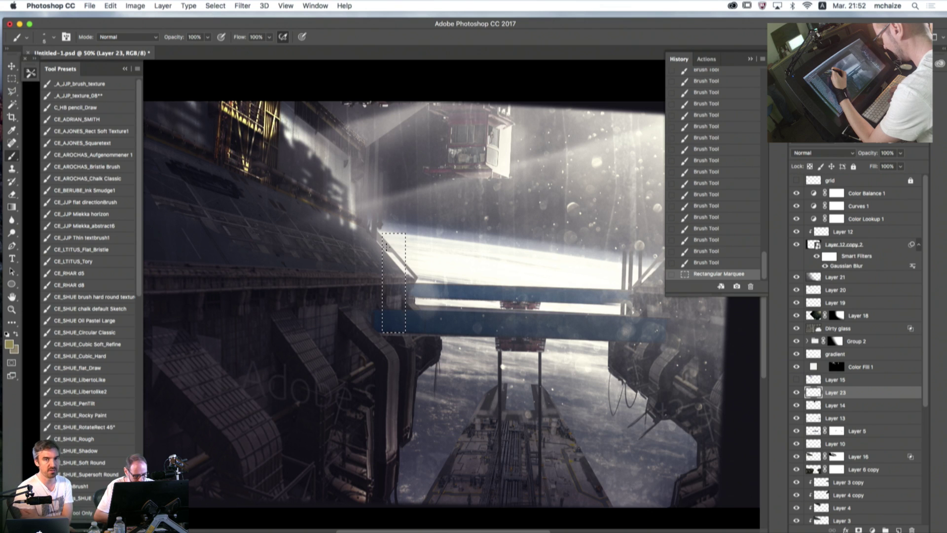
key(bracketright)
key(bracketright)
key(bracketright)
key(bracketright)
key(bracketright)
key(bracketright)
key(bracketright)
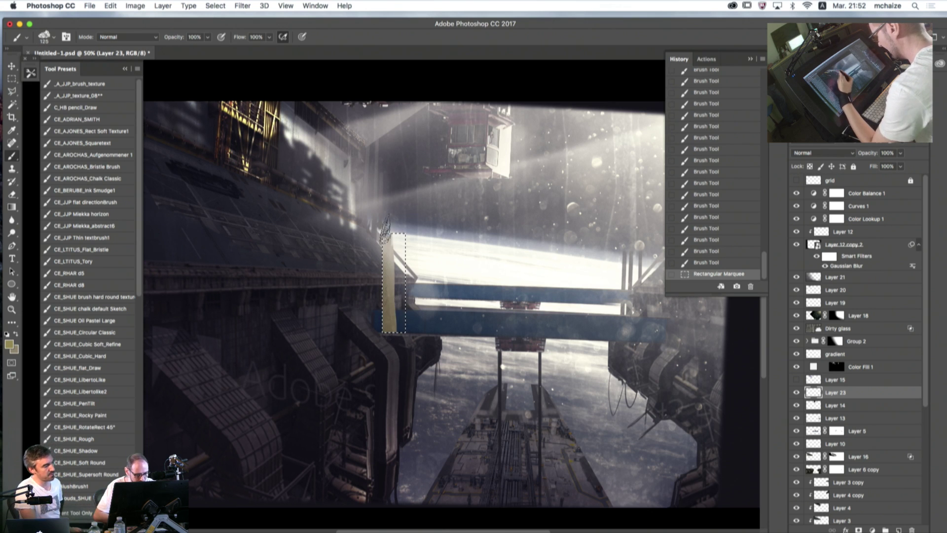
drag(395, 241, 394, 325)
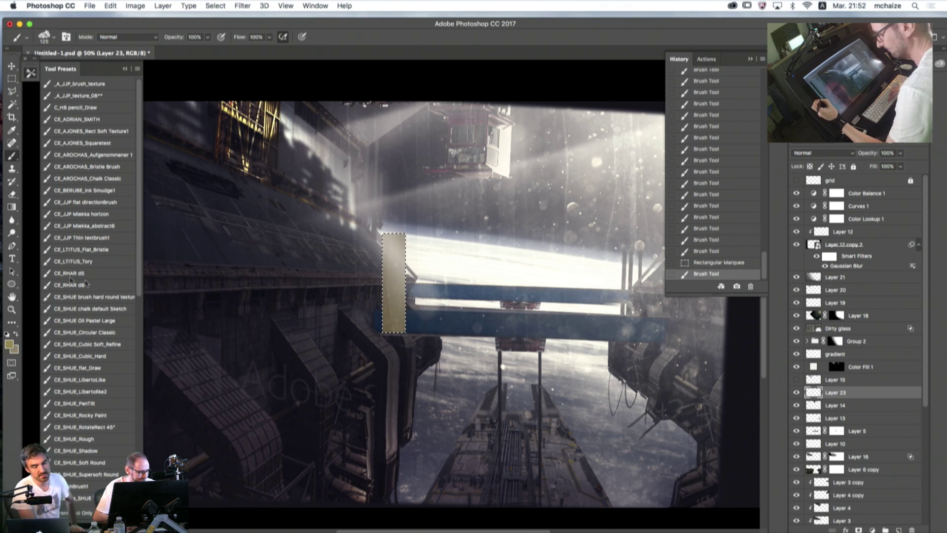
- Choose a brighter yellow as the foreground colour and paint it vertically over the strip inside the selection
click(9, 344)
click(505, 227)
key(Return)
key(b)
drag(394, 241, 398, 308)
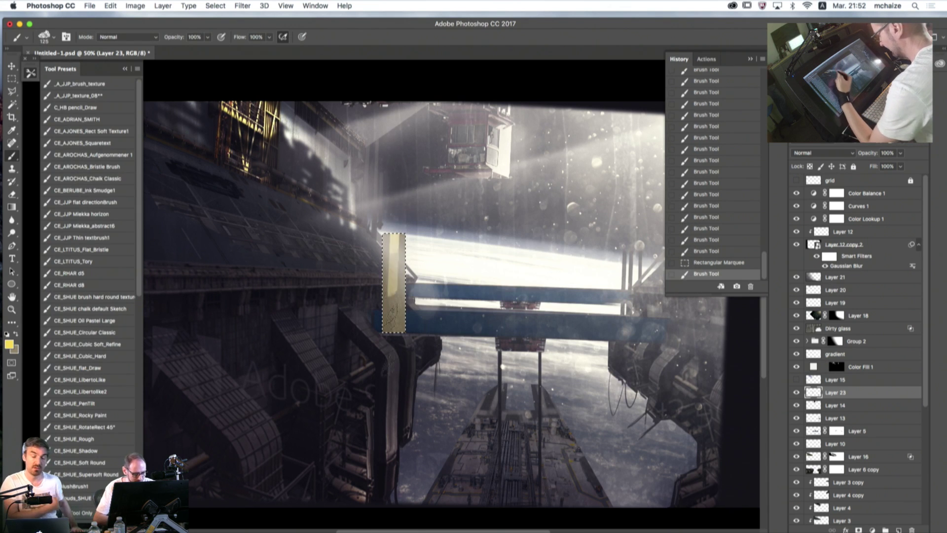
drag(393, 242, 395, 326)
drag(394, 241, 394, 326)
drag(393, 242, 387, 395)
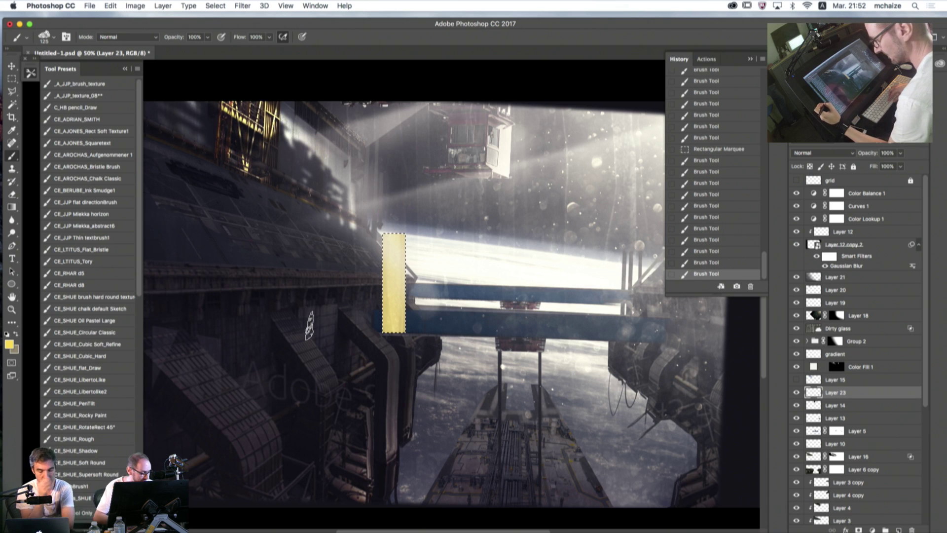
- Paint darker mustard-yellow streaks down the selected strip and pick a brighter yellow as the foreground colour
click(9, 344)
click(505, 247)
key(Return)
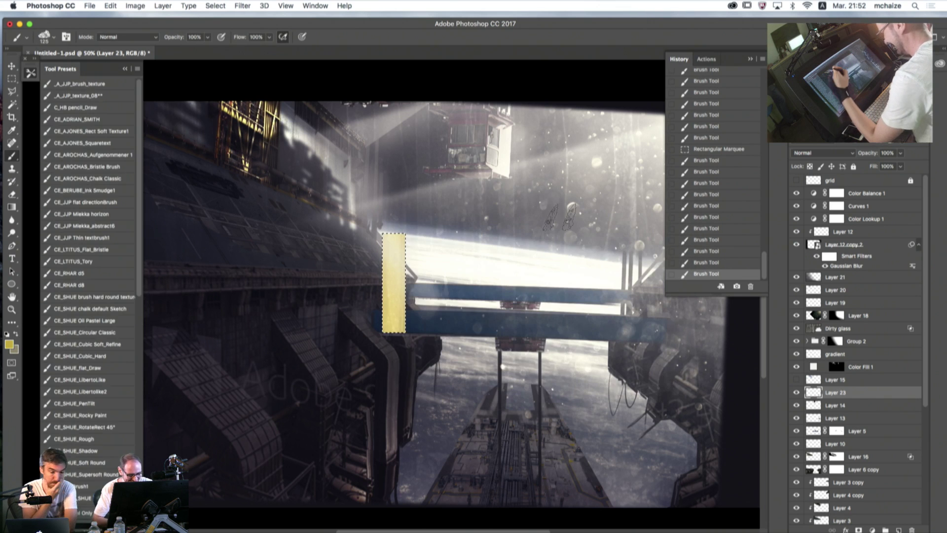
drag(394, 242, 394, 326)
drag(392, 242, 394, 325)
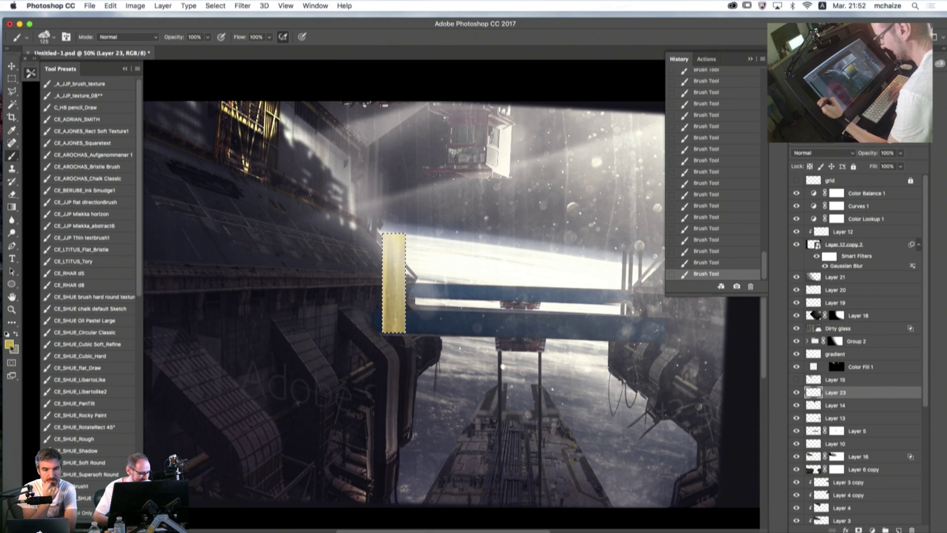
click(10, 345)
click(498, 235)
key(Return)
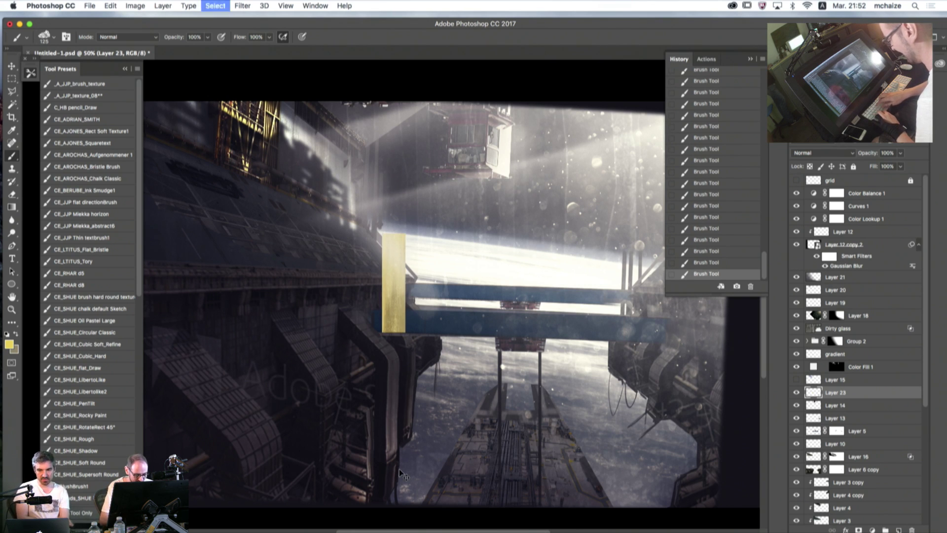
key(ctrl+d)
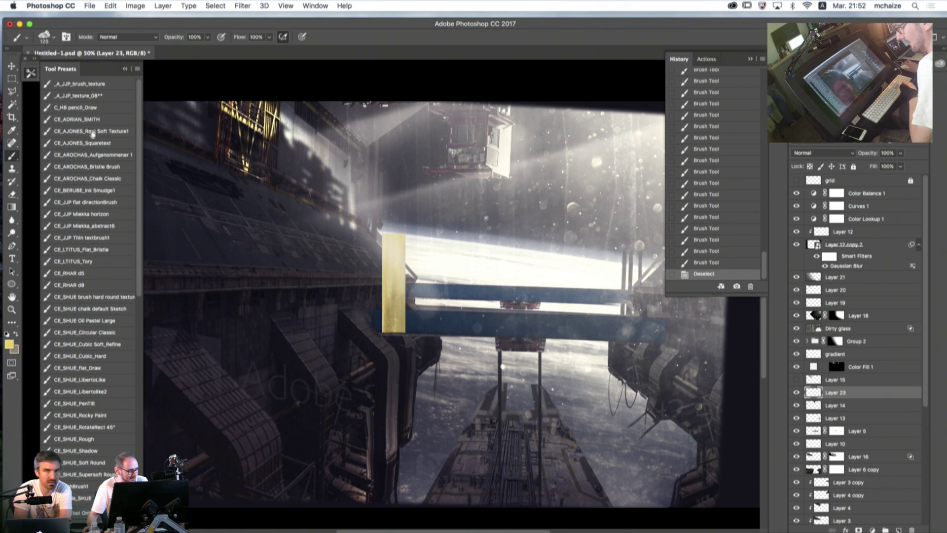
key(v)
key(shift+Right)
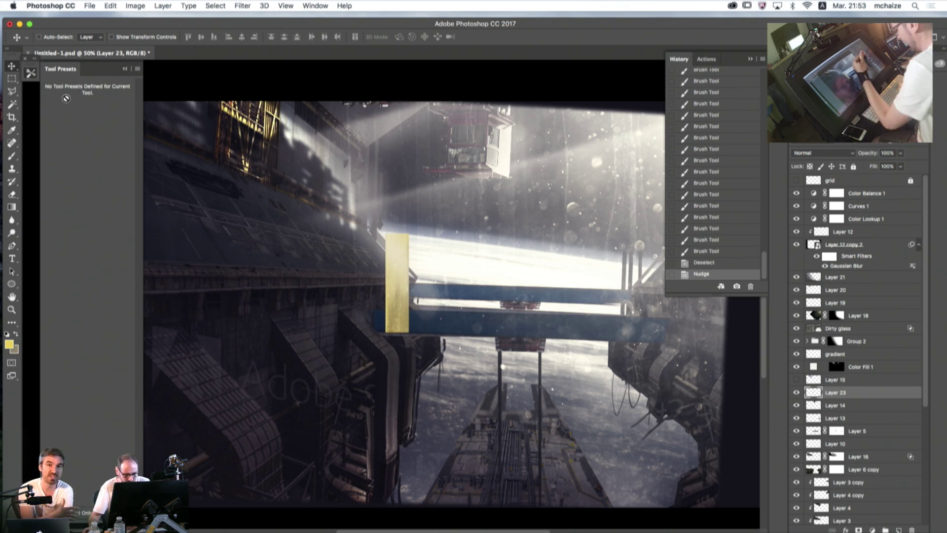
click(703, 262)
click(703, 251)
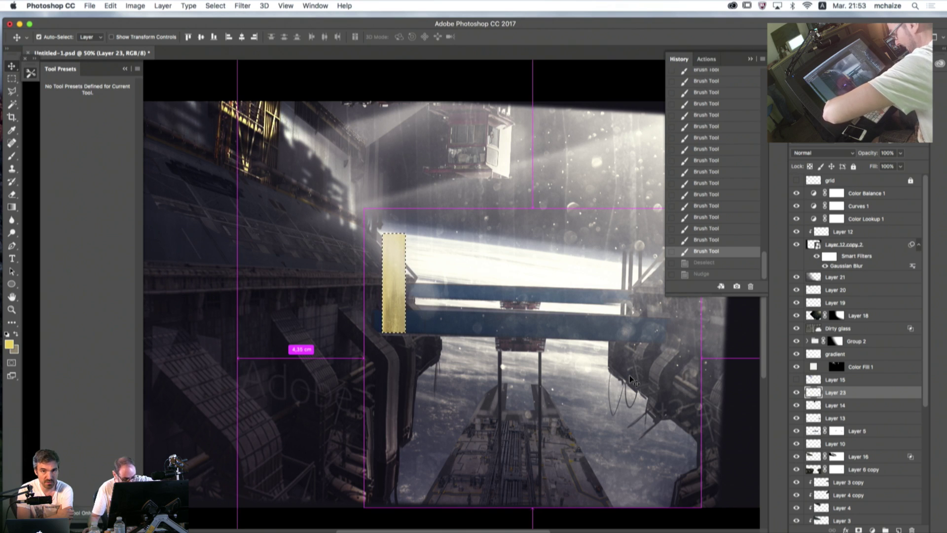
- Copy the selected yellow strip to a new layer, hide that copy and switch Layer 23 off and on to compare
key(super+j)
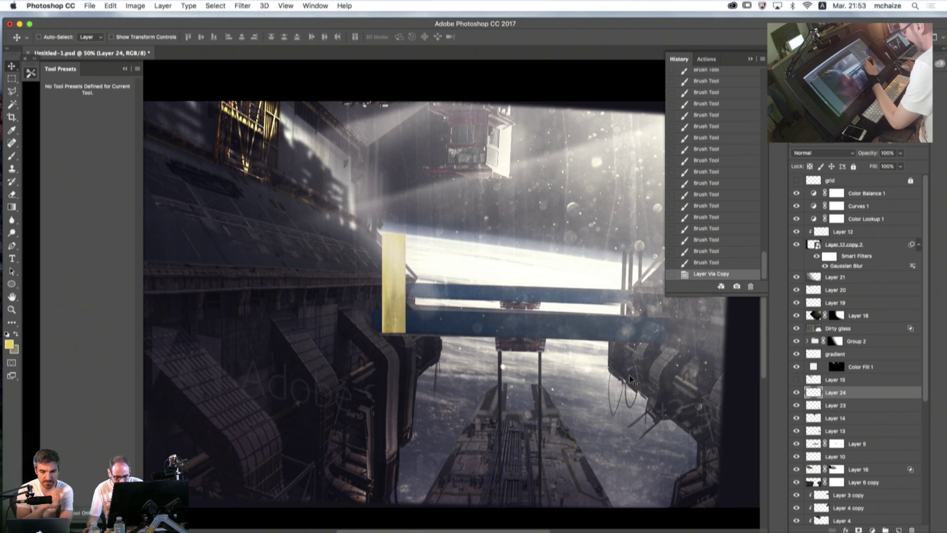
click(796, 392)
click(796, 405)
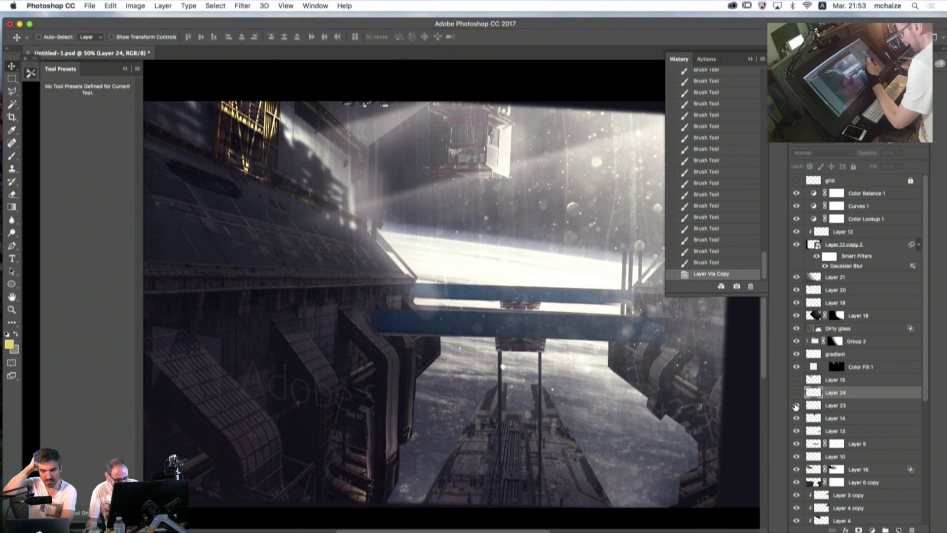
click(796, 405)
- Marquee and delete the original yellow strip on Layer 23, show Layer 24 again and clear the selection
click(811, 404)
key(m)
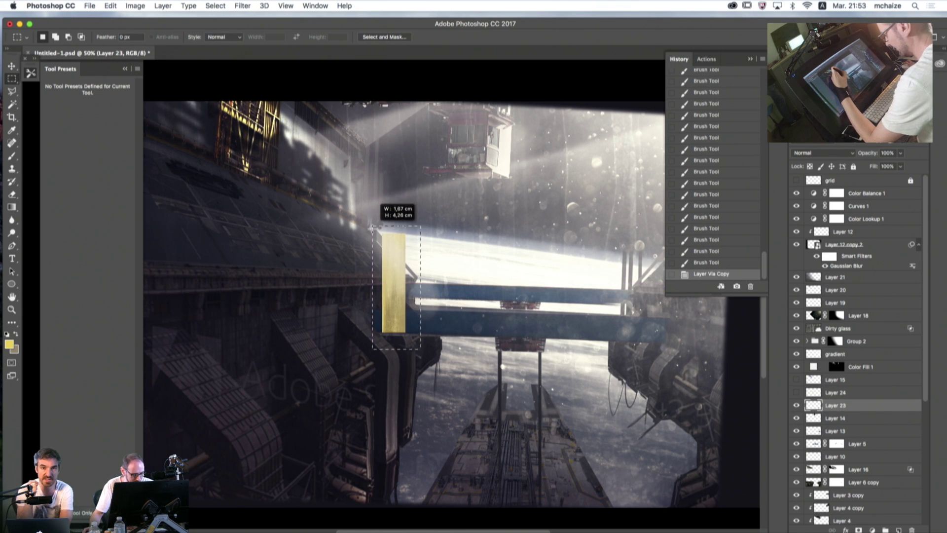
drag(372, 227, 376, 230)
key(Delete)
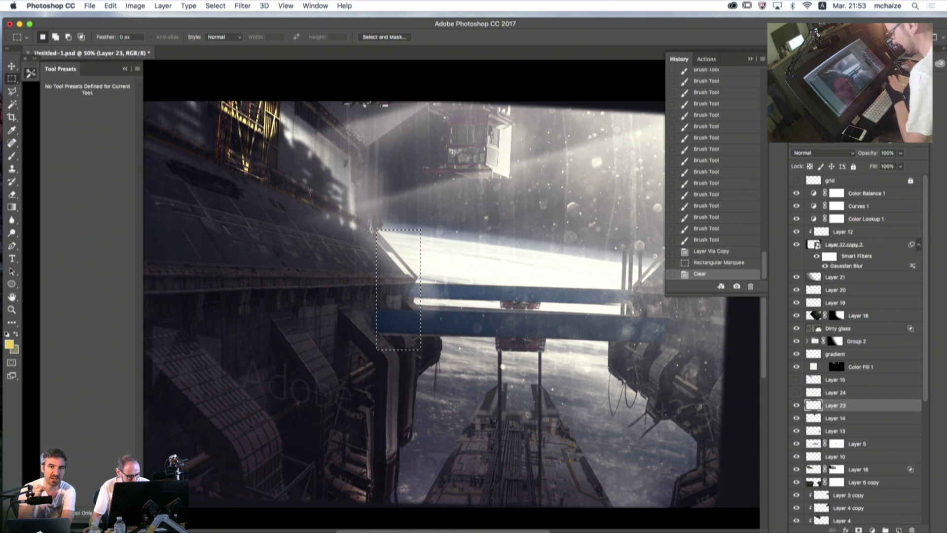
click(796, 392)
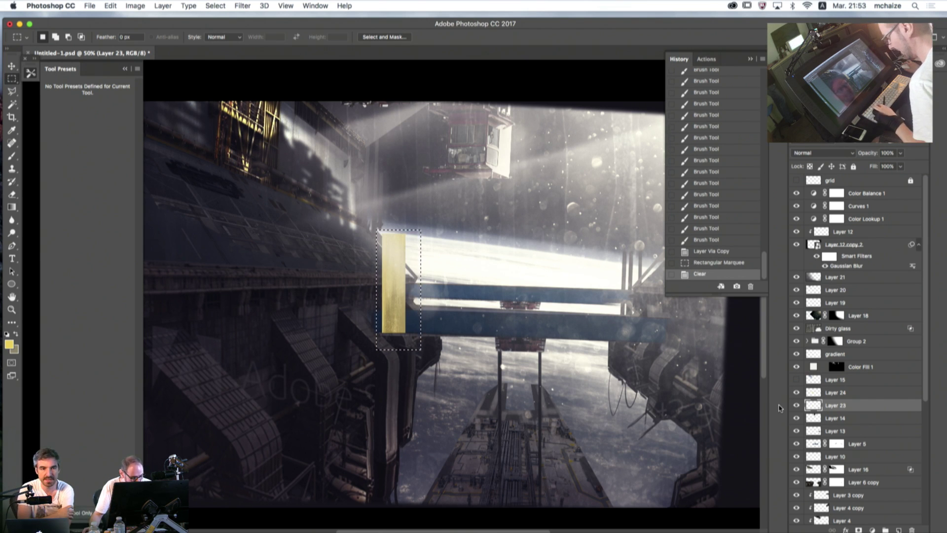
key(d)
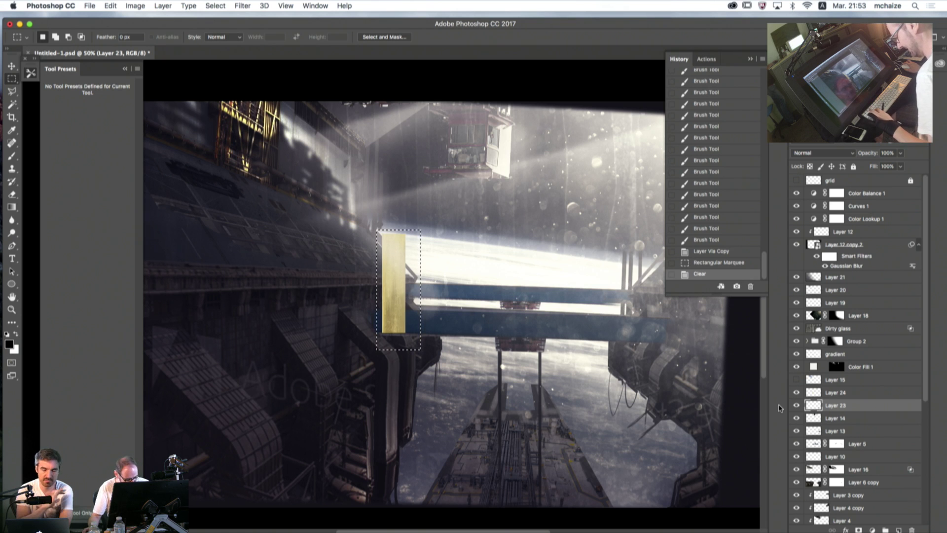
key(ctrl+d)
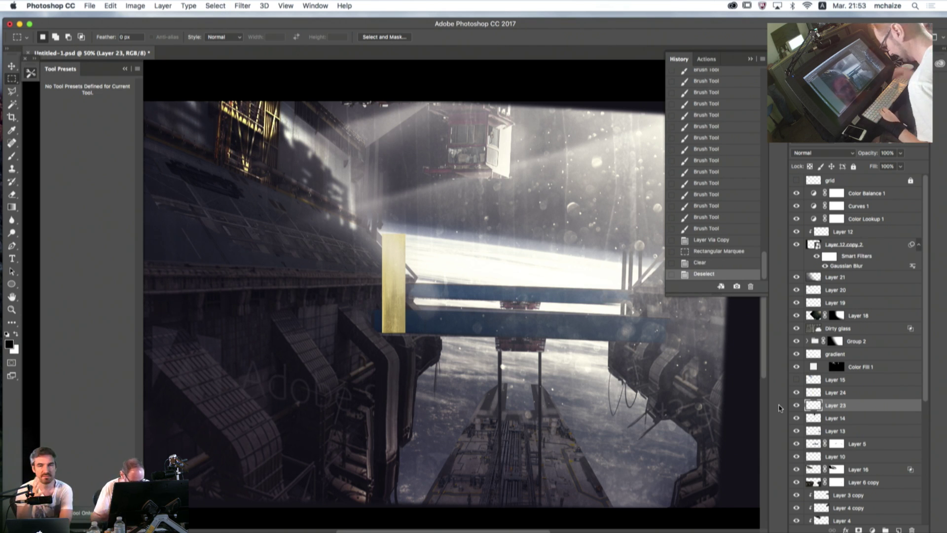
- Duplicate Layer 23 three times
key(ctrl+j)
key(ctrl+j)
key(ctrl+j)
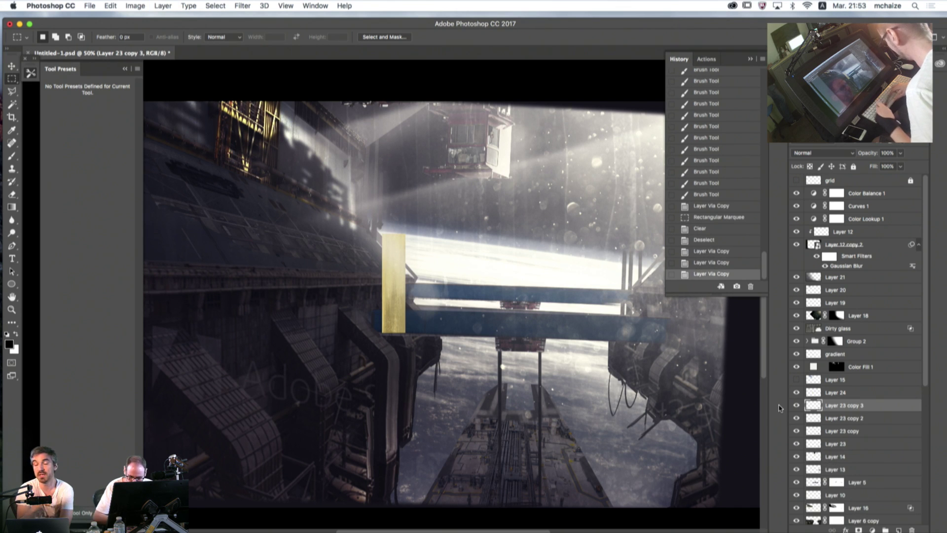
key(v)
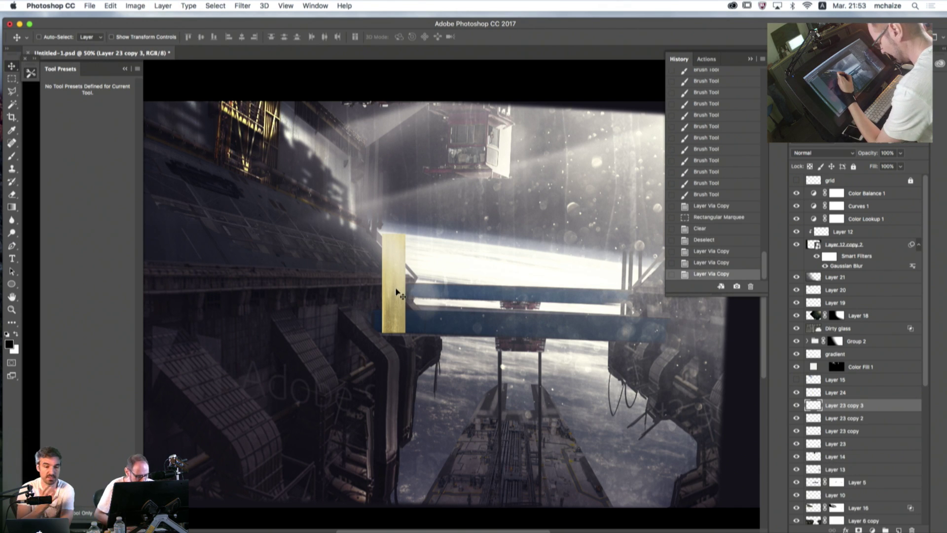
drag(393, 294, 439, 296)
click(709, 262)
- Move the yellow strip on Layer 24 to the right, away from the left-hand hull and across the blue beams
click(808, 392)
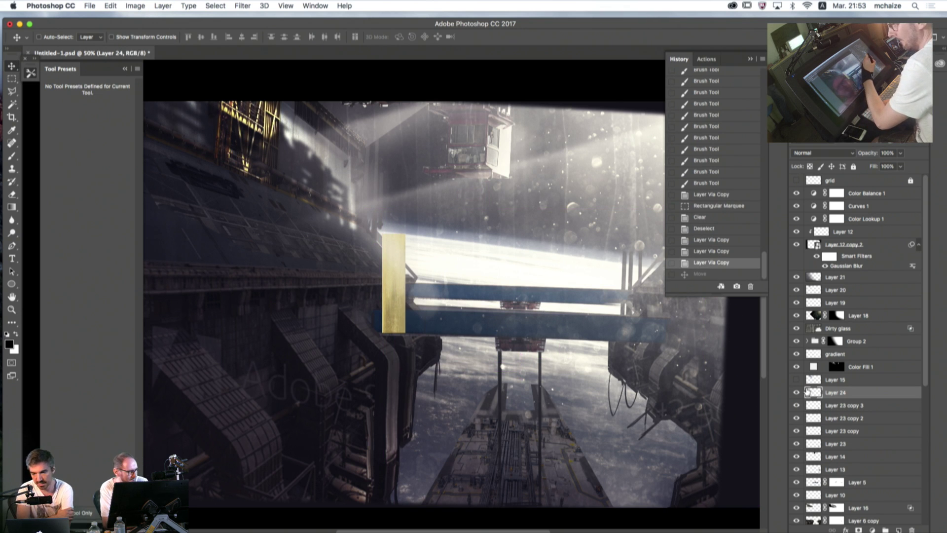
drag(393, 295, 421, 294)
click(796, 392)
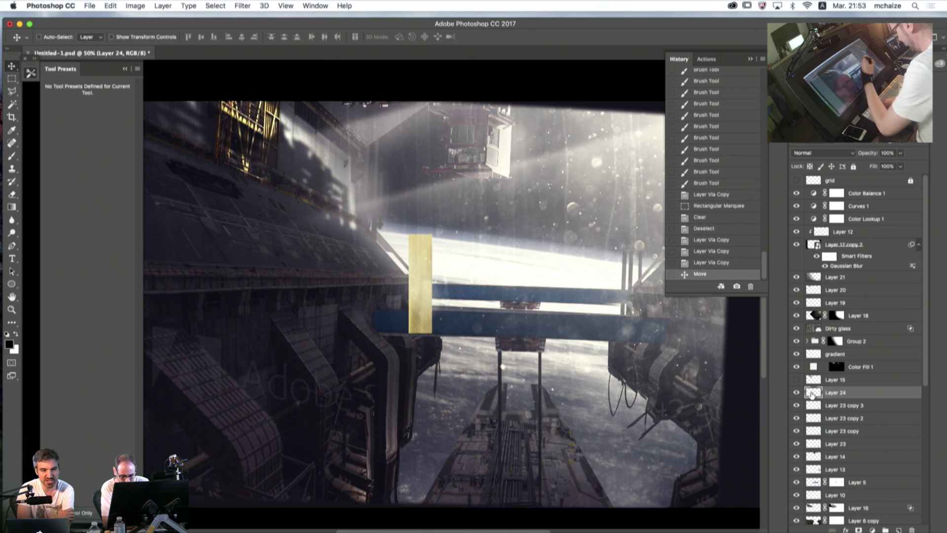
- Duplicate the yellow strip twice, space the copies to the right as three parallel bars, and merge all three into one layer
click(796, 392)
key(super+j)
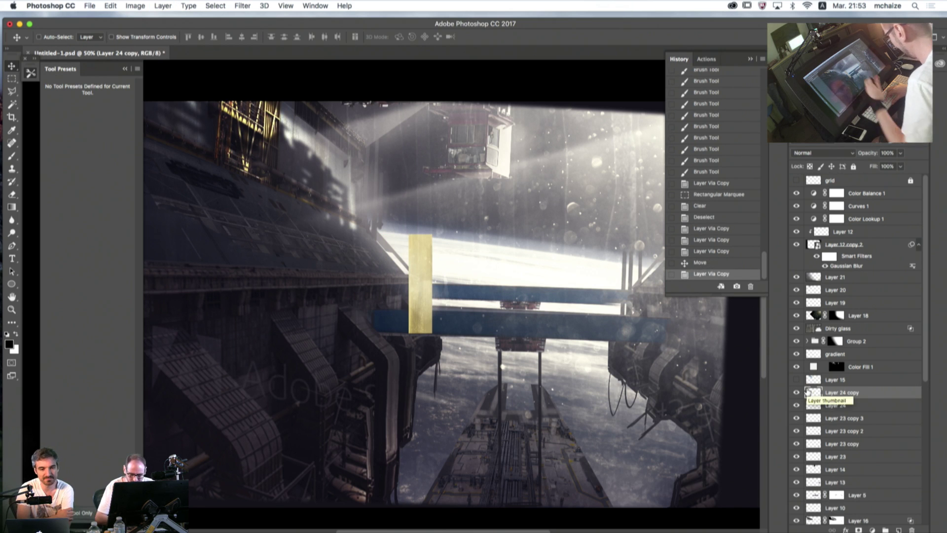
drag(414, 279, 505, 304)
key(super+j)
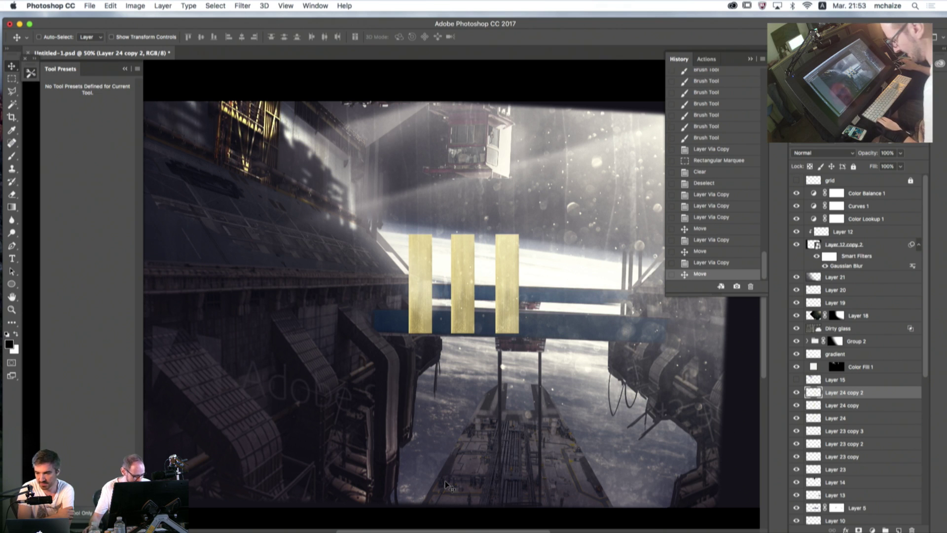
shift+click(829, 418)
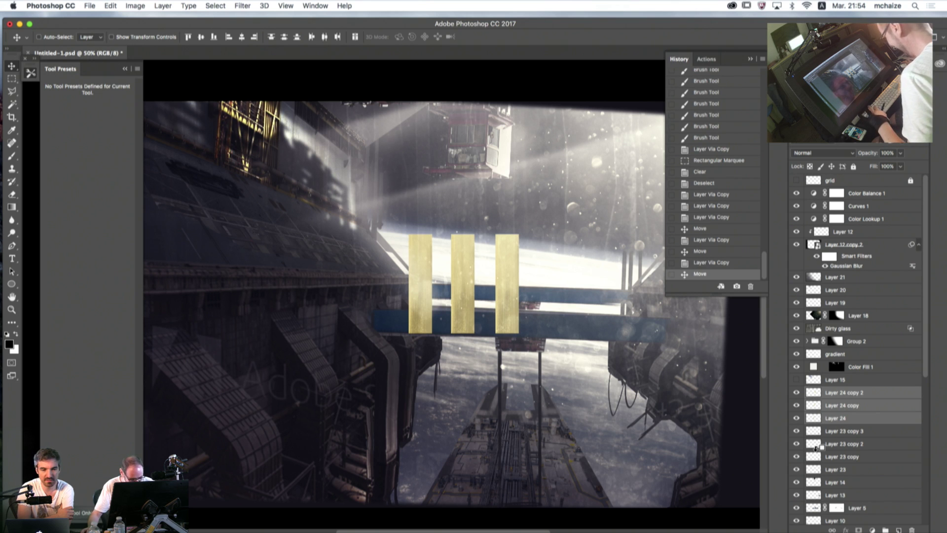
key(super+e)
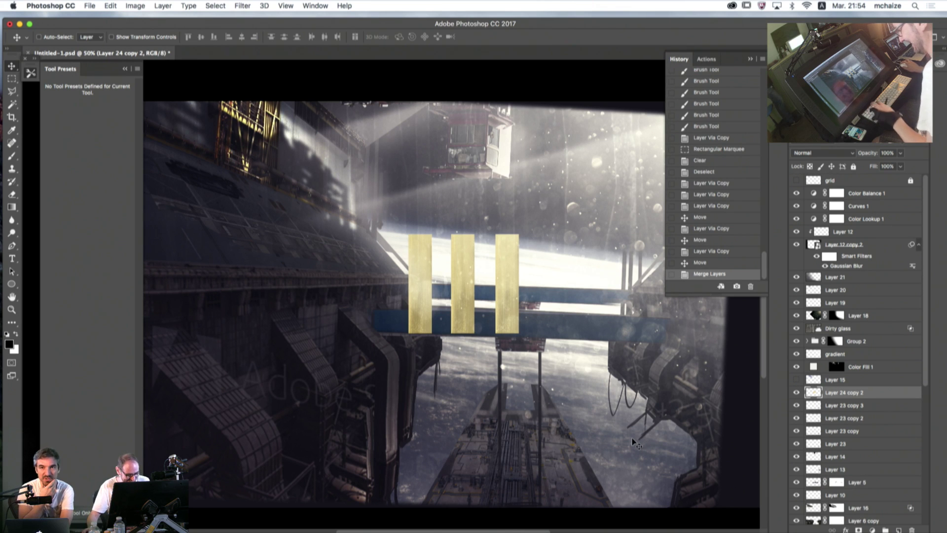
- Skew the merged yellow bars horizontally by about 24.65° and reduce their height to about 88.64% to form diagonal stripes
key(super+t)
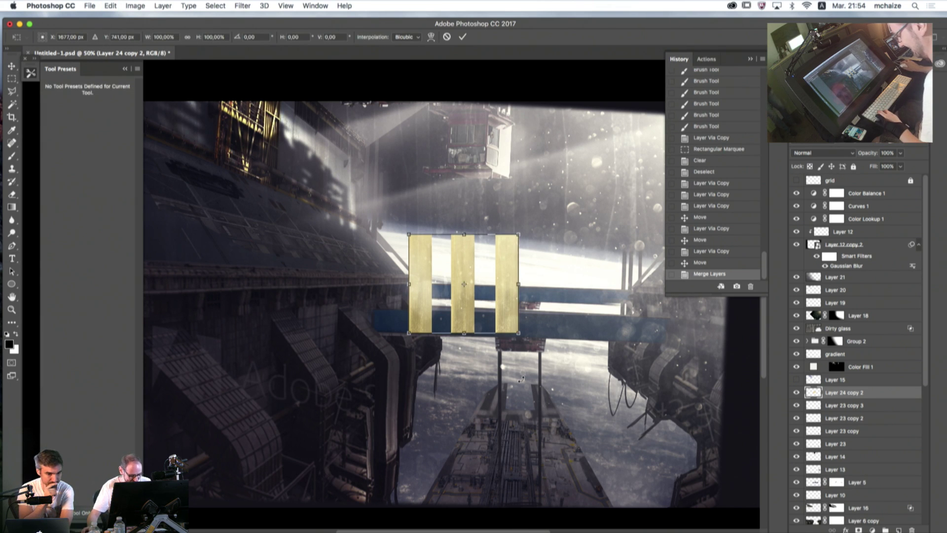
drag(464, 333, 505, 324)
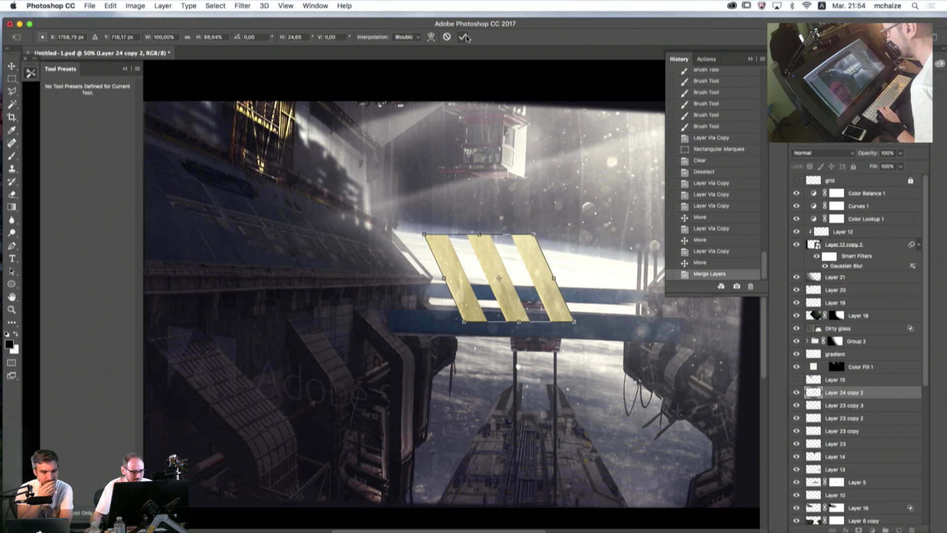
click(462, 36)
key(t)
key(v)
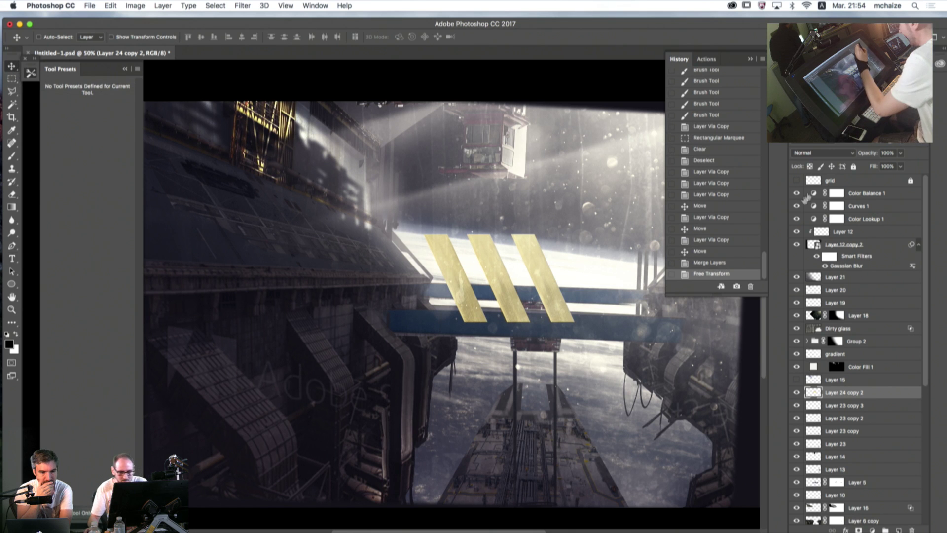
- Show the grid layer, then scale the yellow stripes down to fit the middle of the lower blue beam and nudge them into place
click(795, 180)
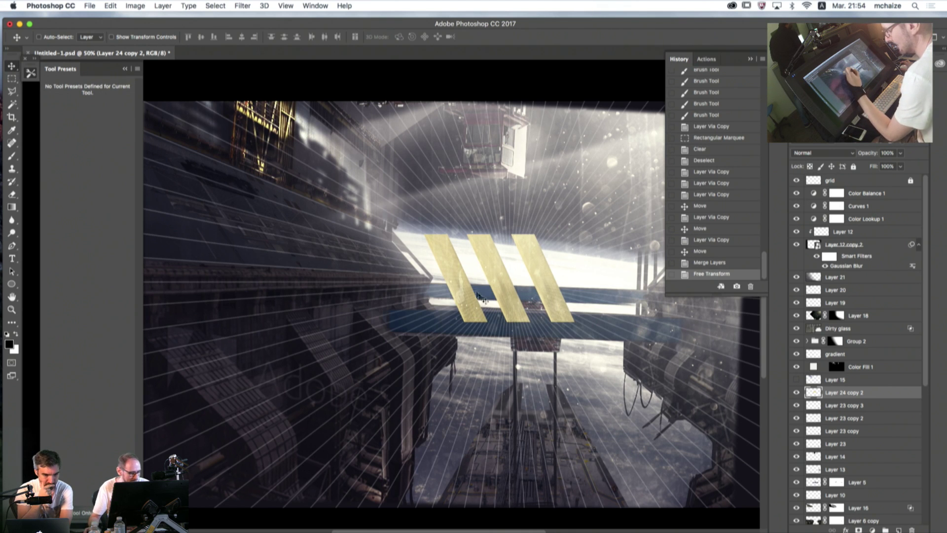
drag(482, 298, 253, 250)
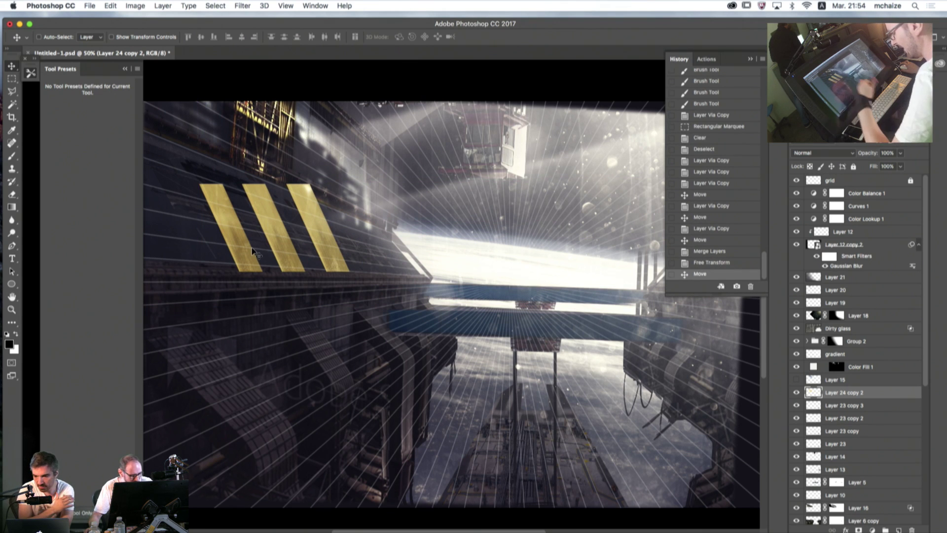
key(super+t)
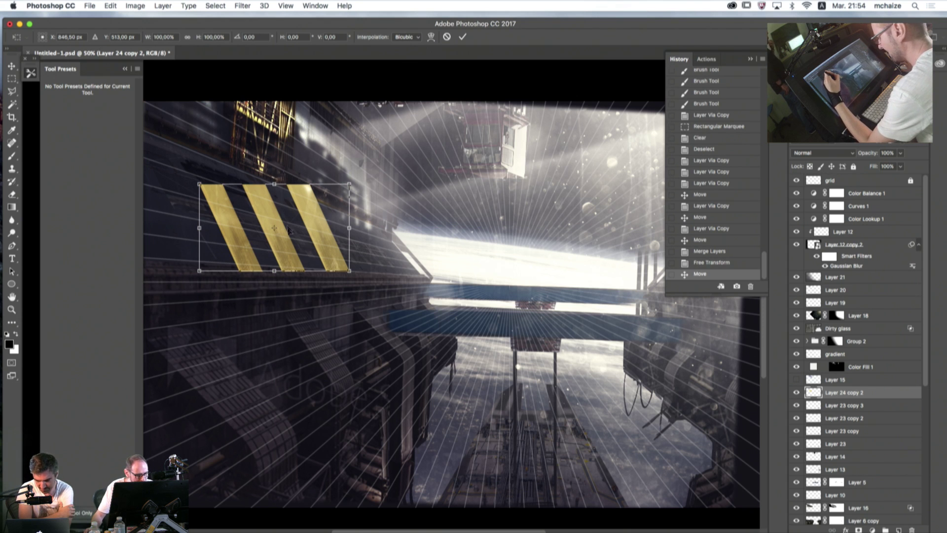
drag(280, 229, 573, 341)
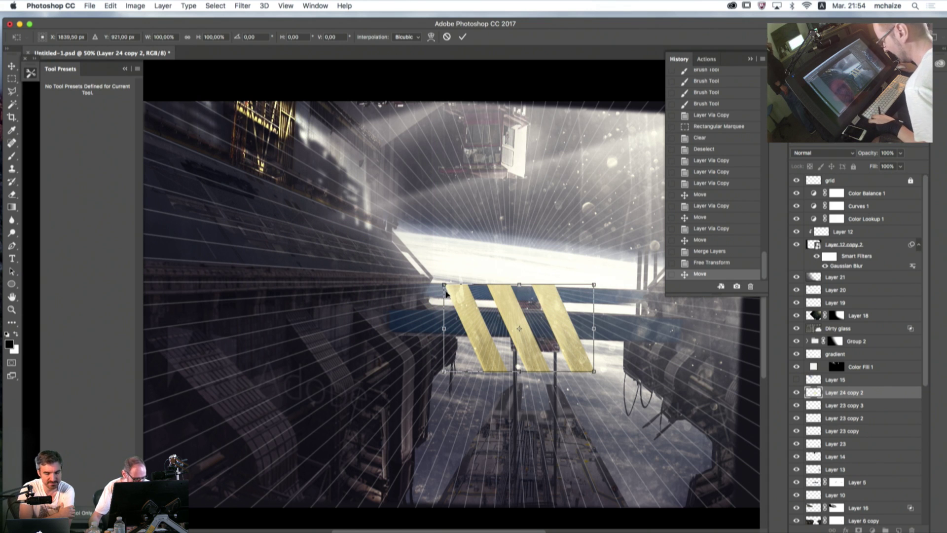
drag(444, 285, 530, 334)
key(Return)
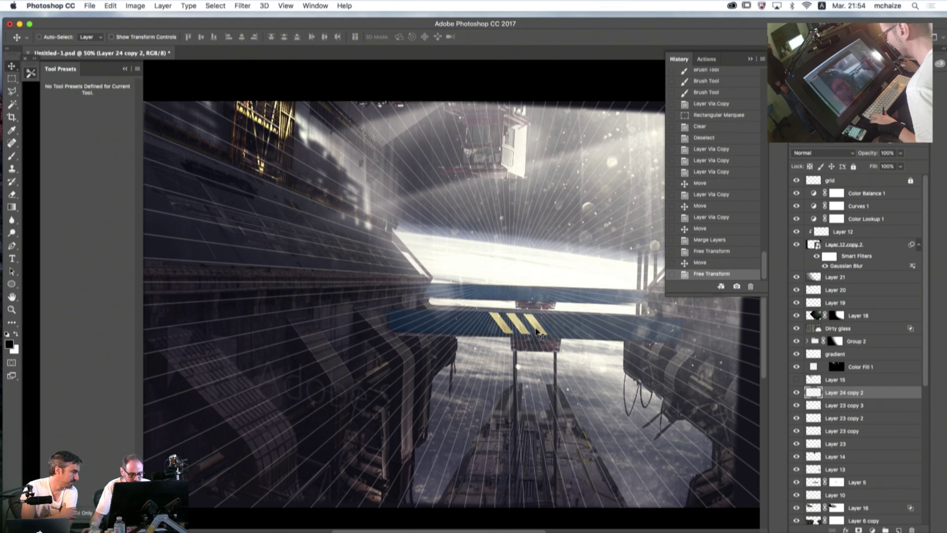
key(Left)
key(Left)
key(Left)
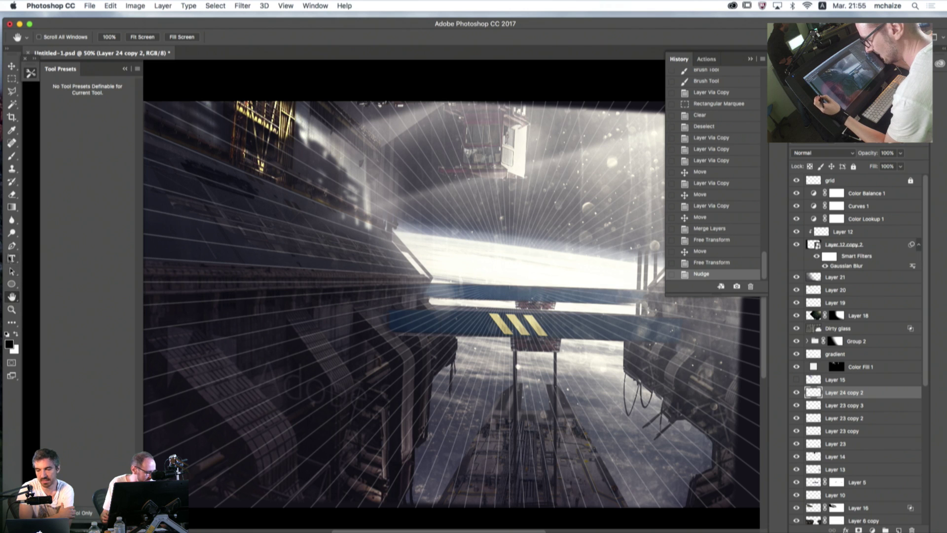
- Darken the yellow stripes on the blue beam with the Burn tool at Midtones range and 50% exposure
click(17, 232)
click(51, 240)
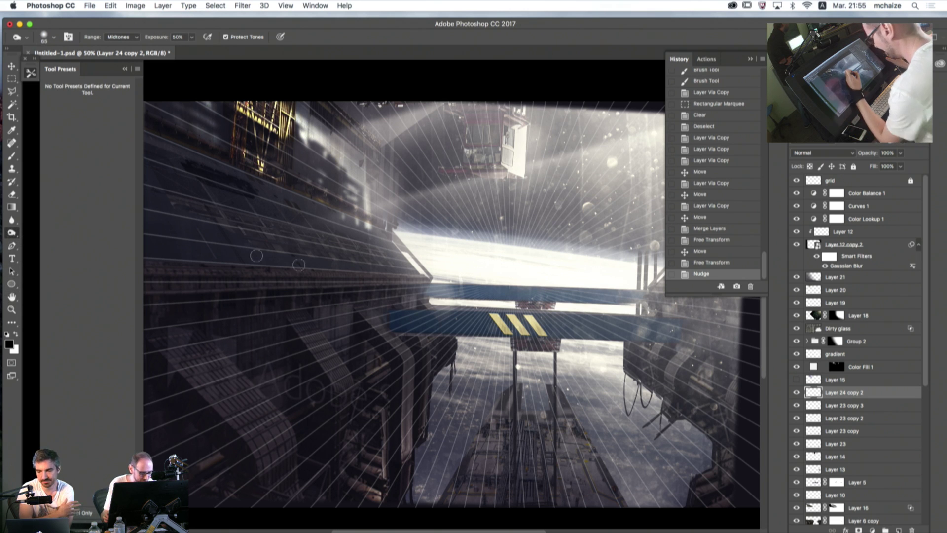
drag(493, 301, 567, 363)
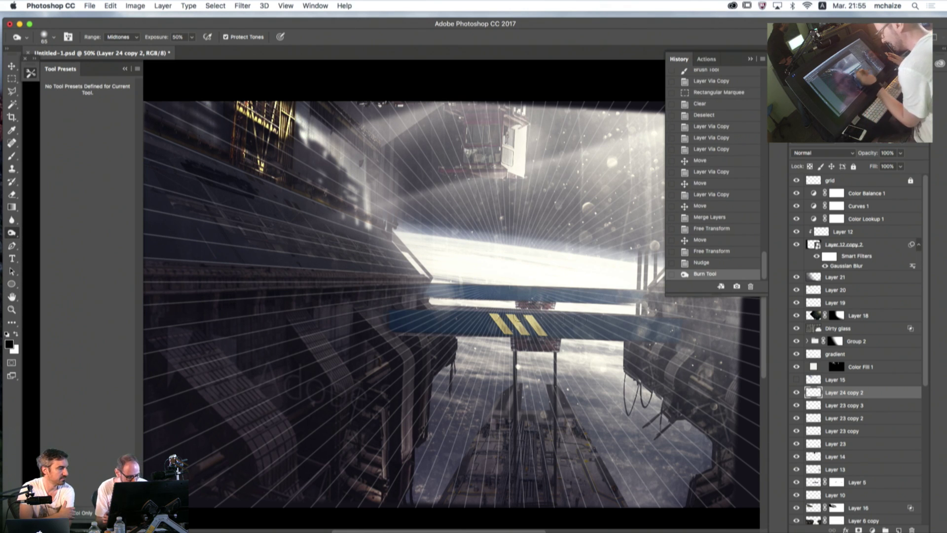
drag(491, 316, 523, 323)
drag(592, 334, 530, 320)
mouse_move(410, 326)
mouse_down()
mouse_move(503, 328)
mouse_move(424, 313)
mouse_move(439, 308)
mouse_move(540, 330)
mouse_up()
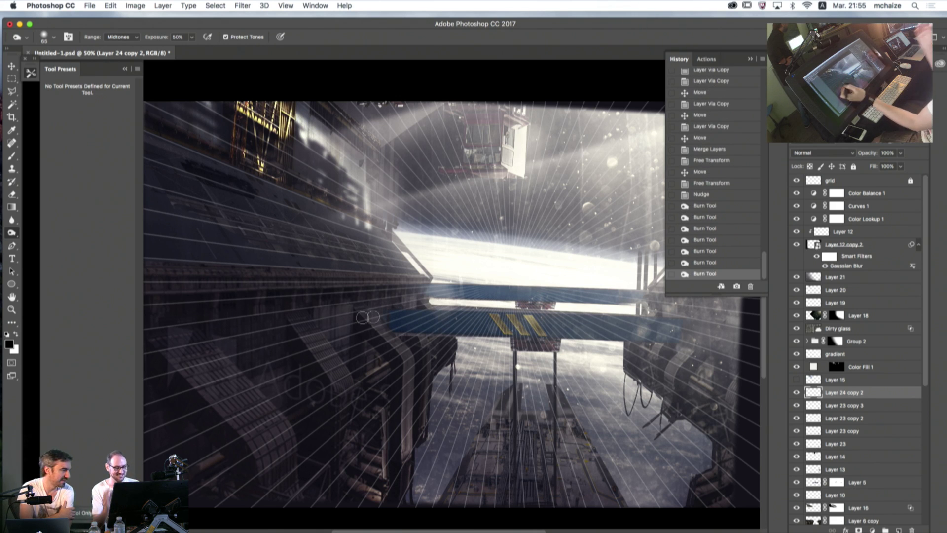
- Place the "Aircraft carrier in the sea" library image over the scene at its default placement size
click(939, 63)
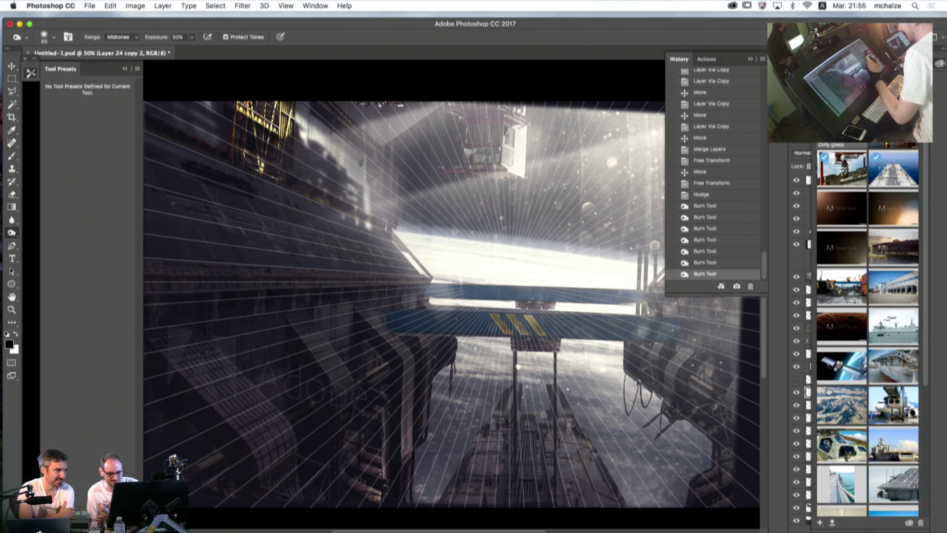
drag(892, 327, 447, 269)
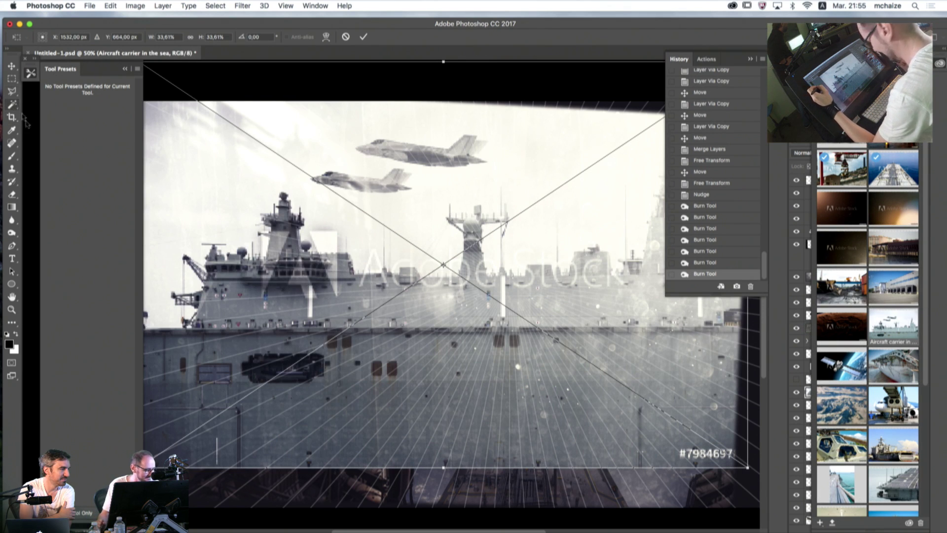
key(Return)
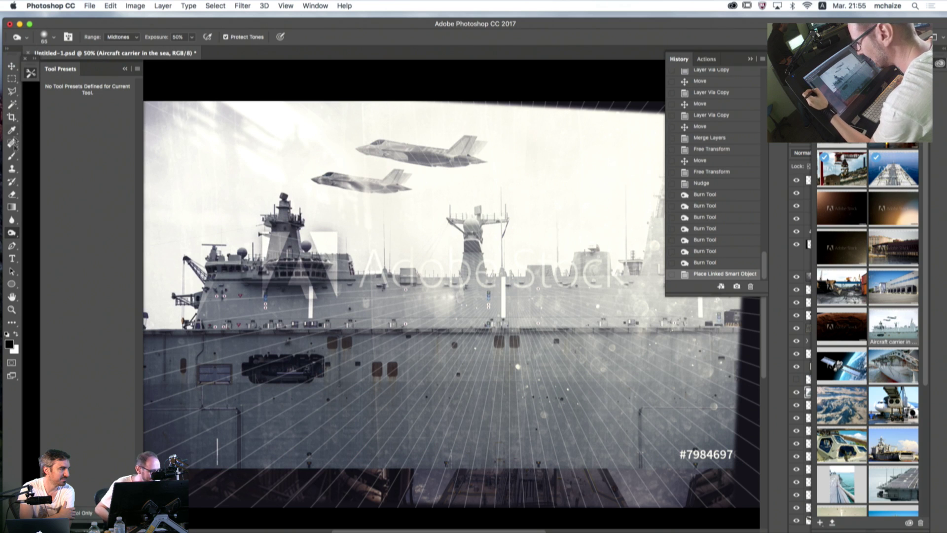
- Quick-select the upper fighter jet, copy it to a new layer, and hide the aircraft carrier layer
click(18, 103)
click(54, 104)
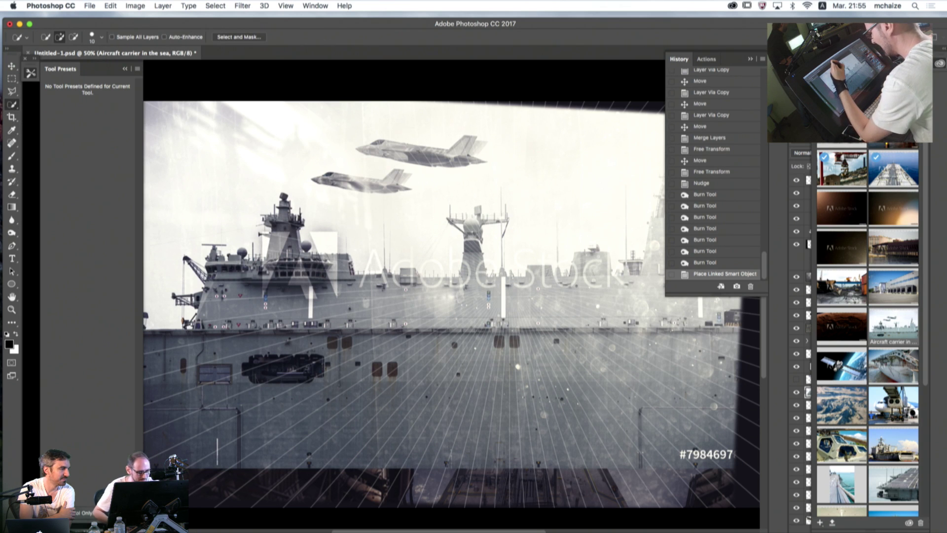
mouse_move(367, 147)
mouse_down()
mouse_move(434, 158)
mouse_move(394, 162)
mouse_up()
drag(459, 141, 479, 153)
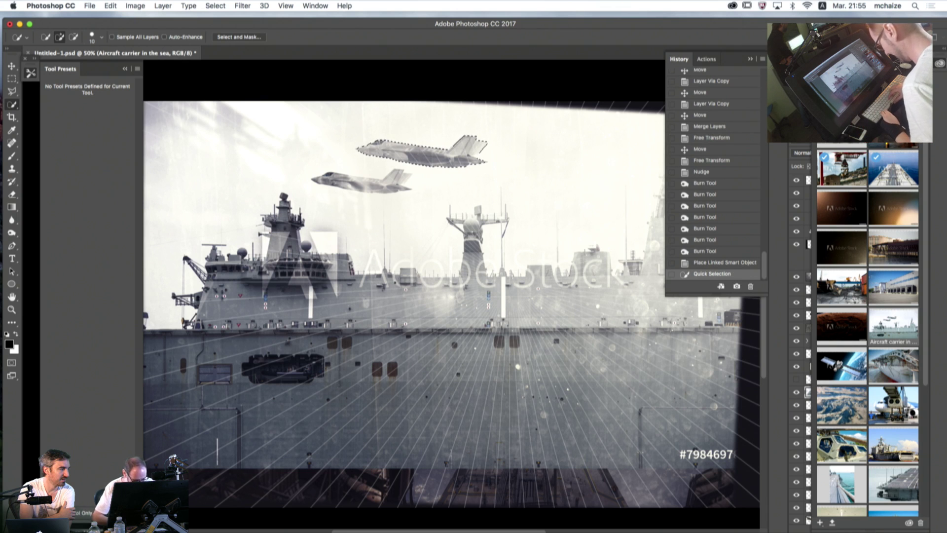
key(ctrl+j)
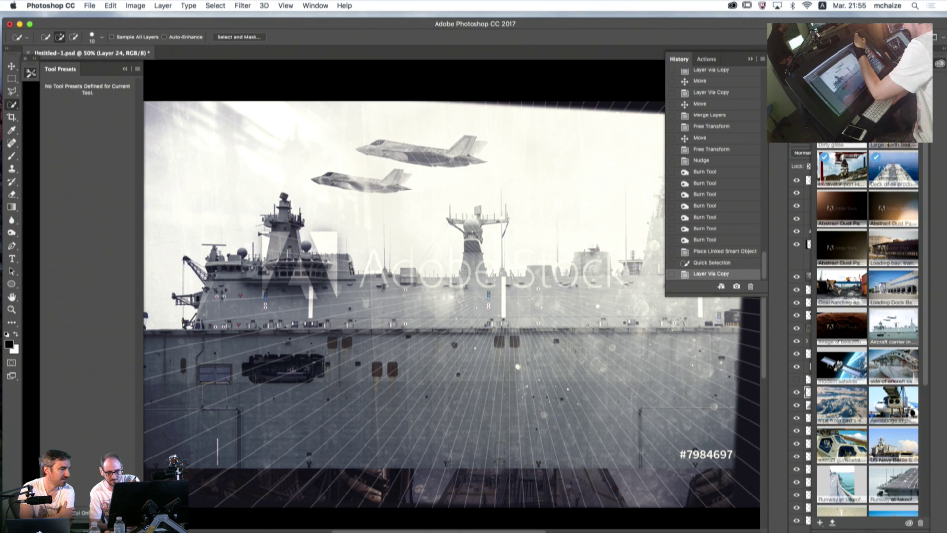
click(794, 234)
click(796, 405)
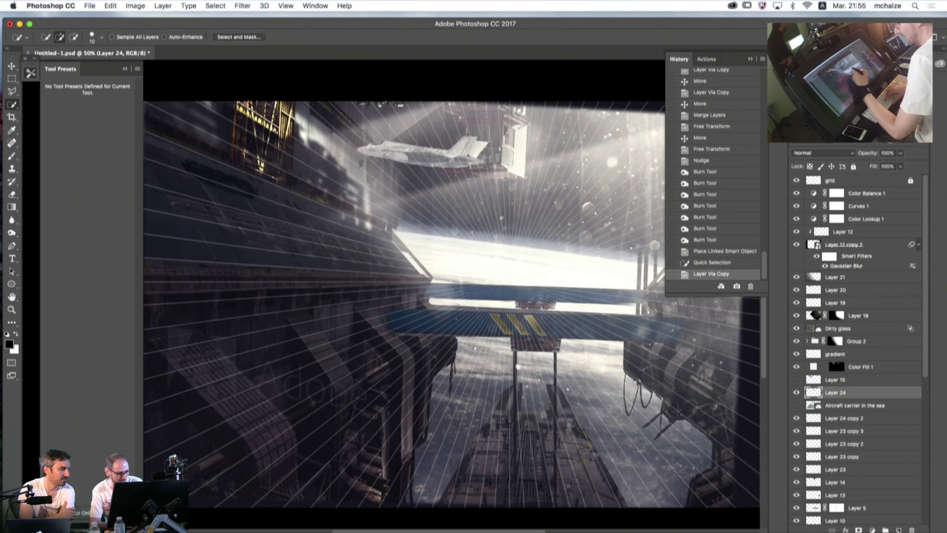
- Move the jet toward the horizon and darken it with Curves by lowering the white point output to about 107
key(v)
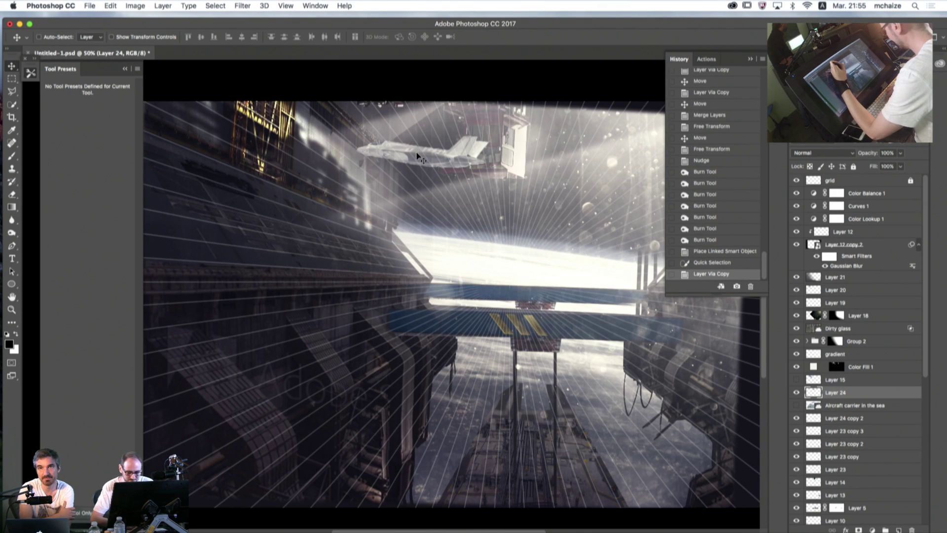
drag(417, 157, 519, 237)
key(ctrl+m)
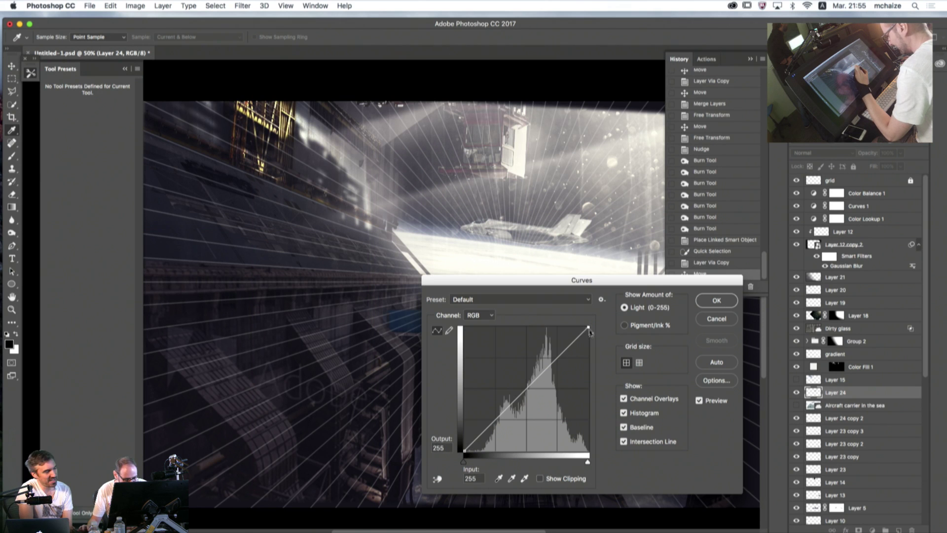
drag(589, 326, 588, 398)
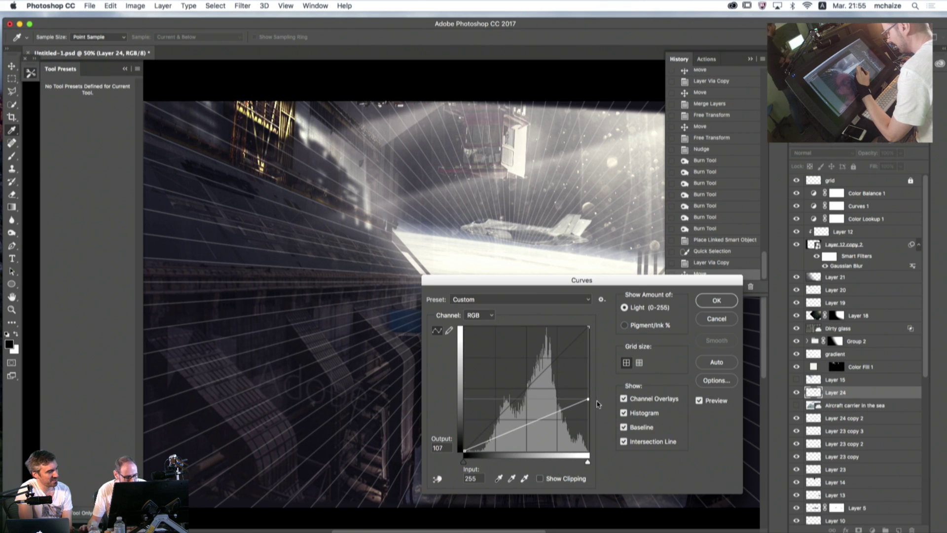
click(711, 305)
- Flatten the jet to about 77.54% height and lower it onto the bright horizon above the blue beams
key(ctrl+t)
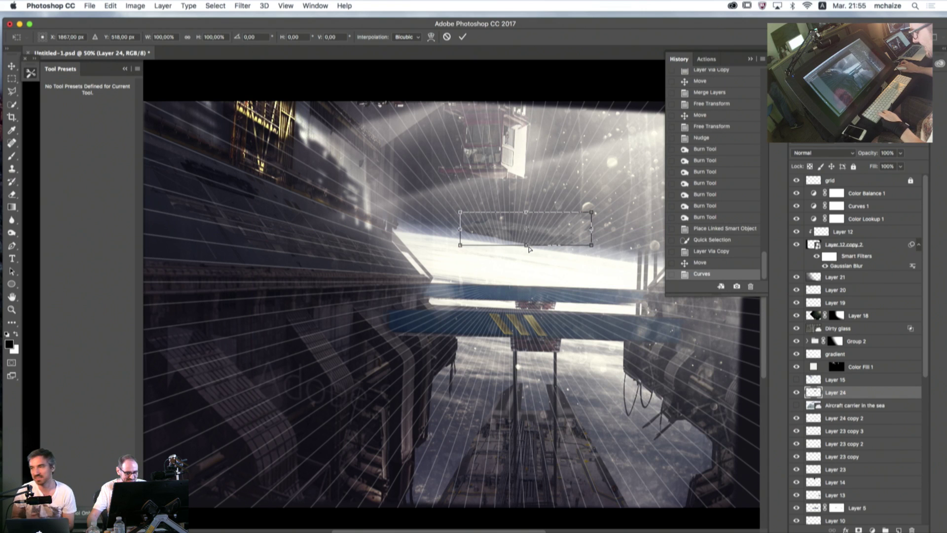
drag(526, 245, 540, 264)
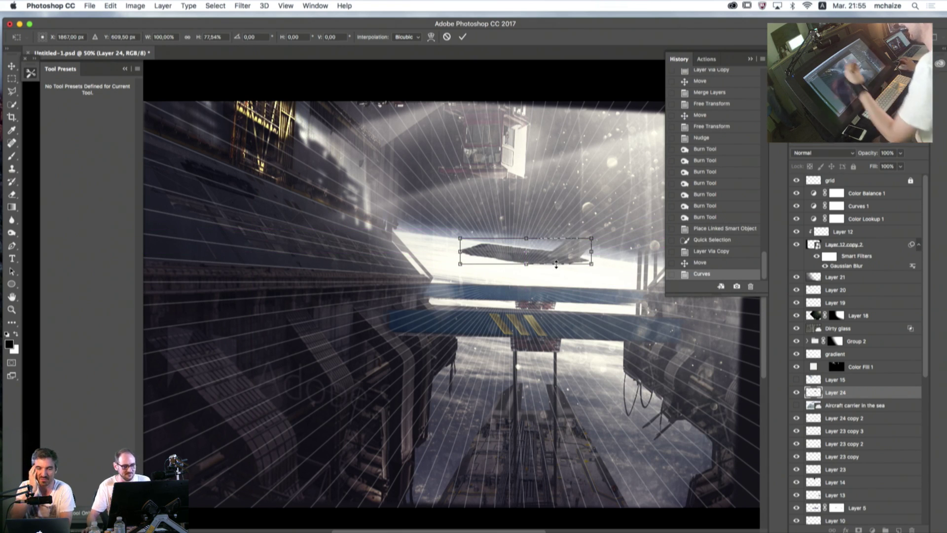
click(464, 37)
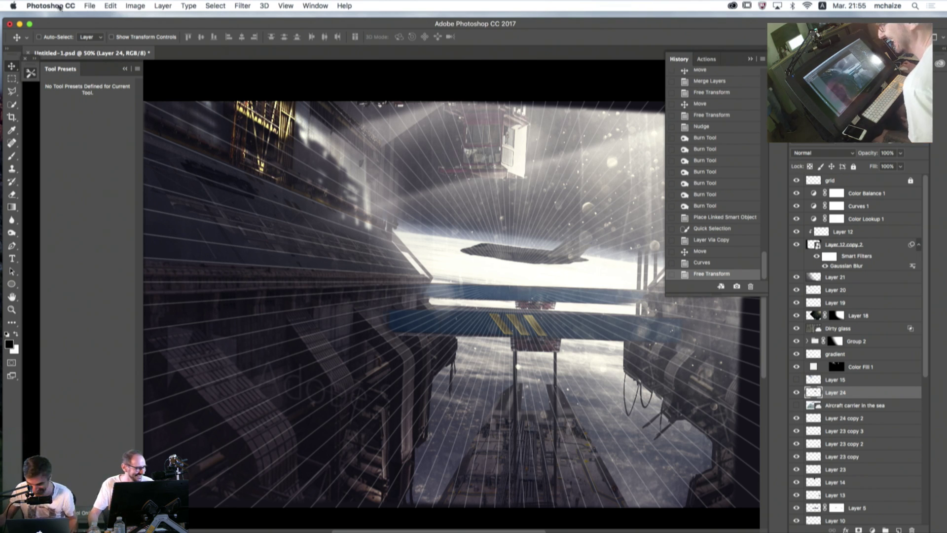
- Save the composite document
click(89, 7)
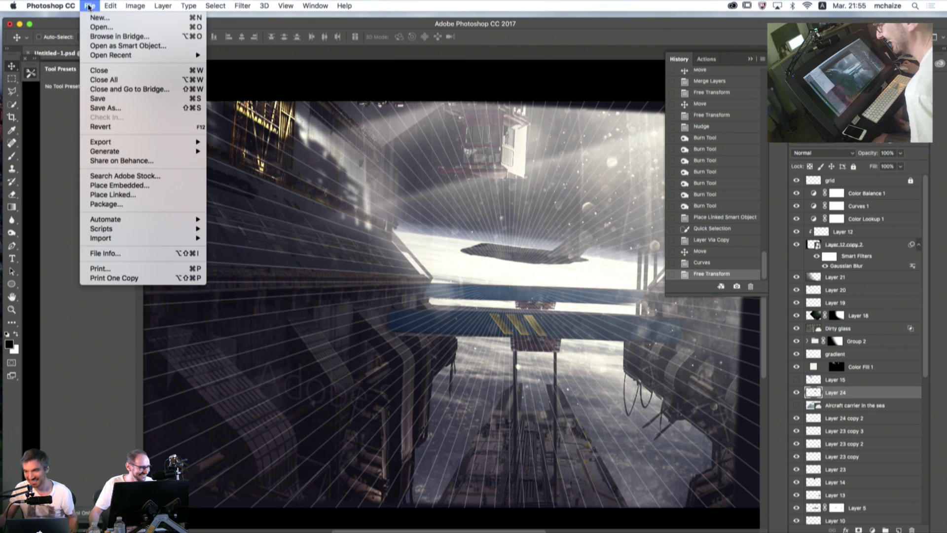
click(116, 98)
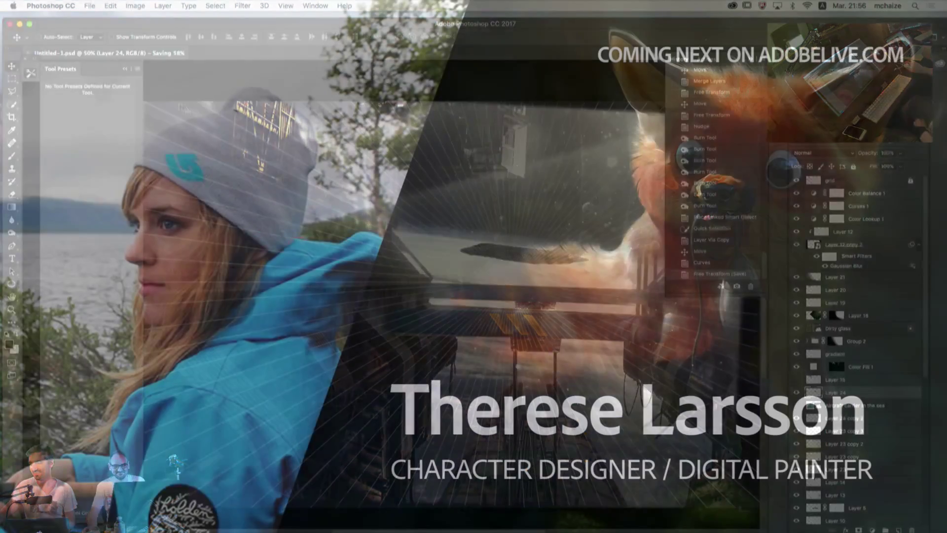